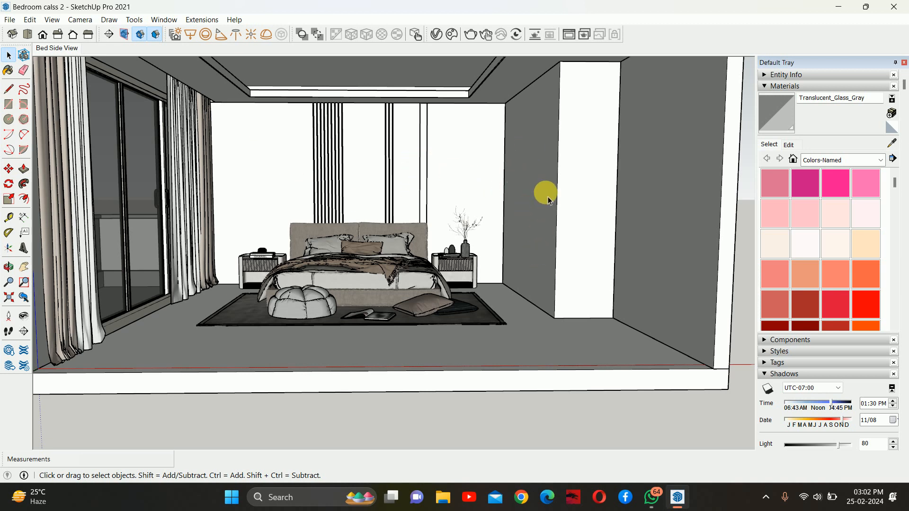
Step: Unhide all hidden objects in the bedroom model
{"action": "scroll", "coordinate": [528, 213], "scroll_direction": "down", "scroll_amount": 5}
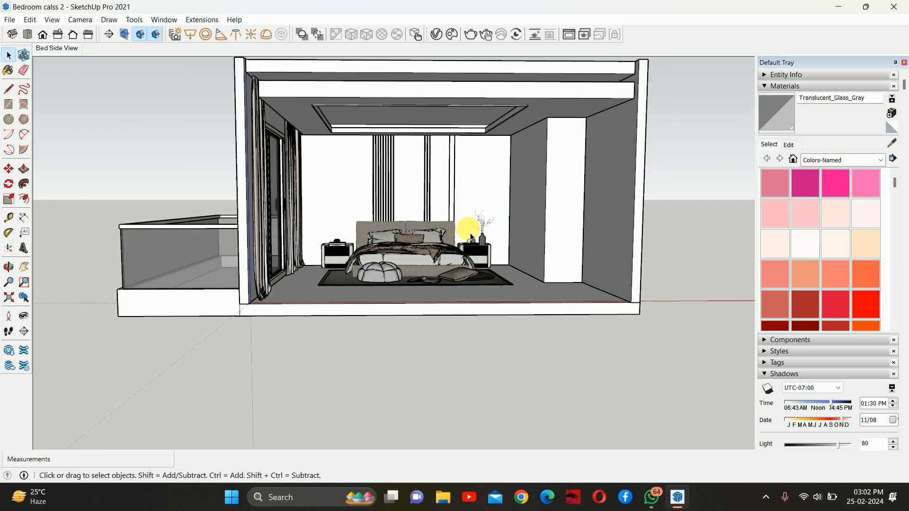
{"action": "middle_click_drag", "start_coordinate": [177, 220], "coordinate": [197, 252], "text": "shift"}
{"action": "left_click", "coordinate": [30, 20]}
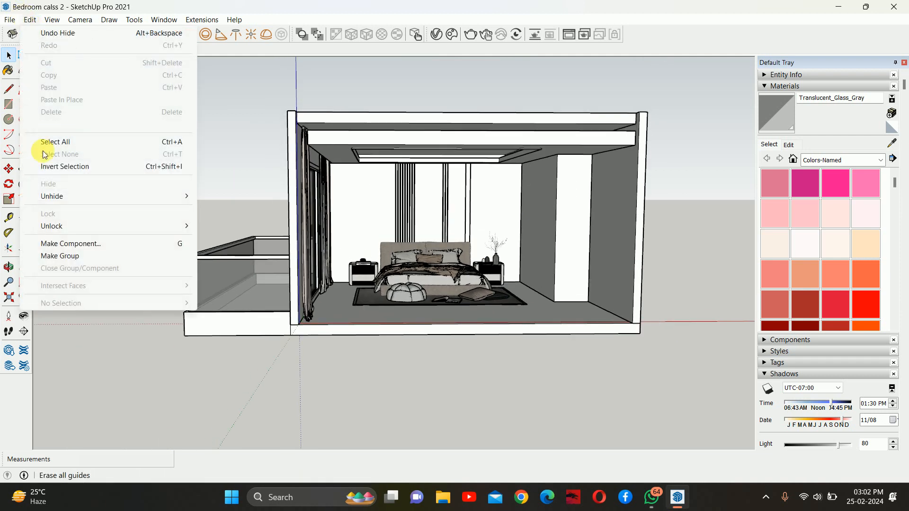
{"action": "mouse_move", "coordinate": [61, 196]}
{"action": "left_click", "coordinate": [238, 221]}
Step: Hide the outer wall behind the bed and the middle wall panel directly behind it
{"action": "middle_click_drag", "start_coordinate": [207, 257], "coordinate": [389, 211]}
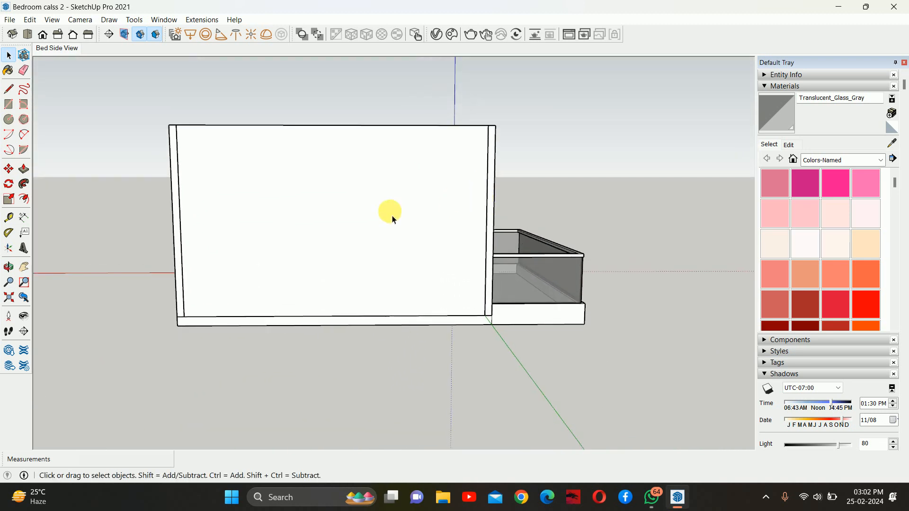
{"action": "right_click", "coordinate": [373, 212]}
{"action": "left_click", "coordinate": [398, 232]}
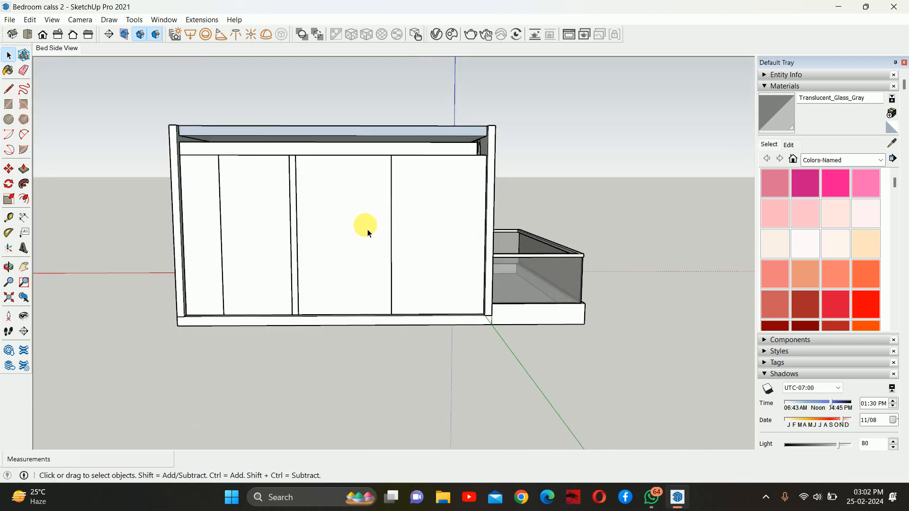
{"action": "right_click", "coordinate": [366, 223]}
{"action": "left_click", "coordinate": [391, 234]}
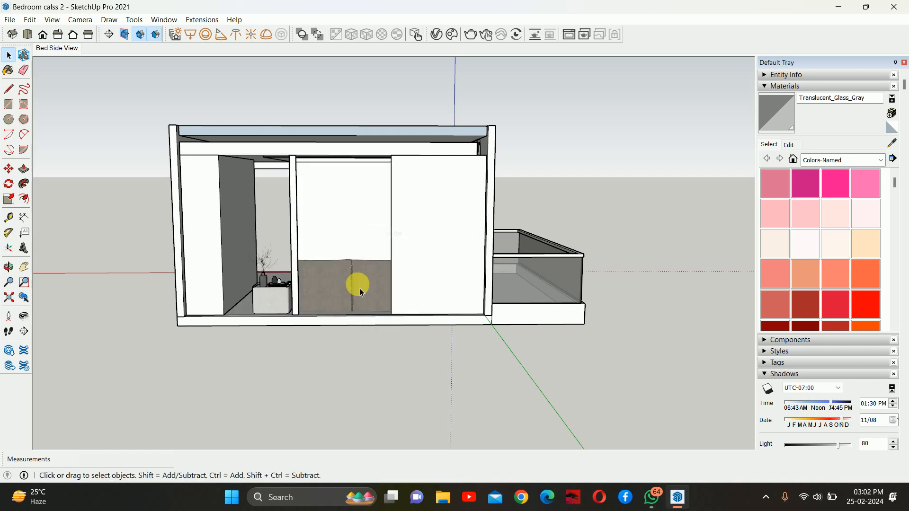
{"action": "scroll", "coordinate": [407, 264], "scroll_direction": "up", "scroll_amount": 3}
{"action": "left_click", "coordinate": [427, 272]}
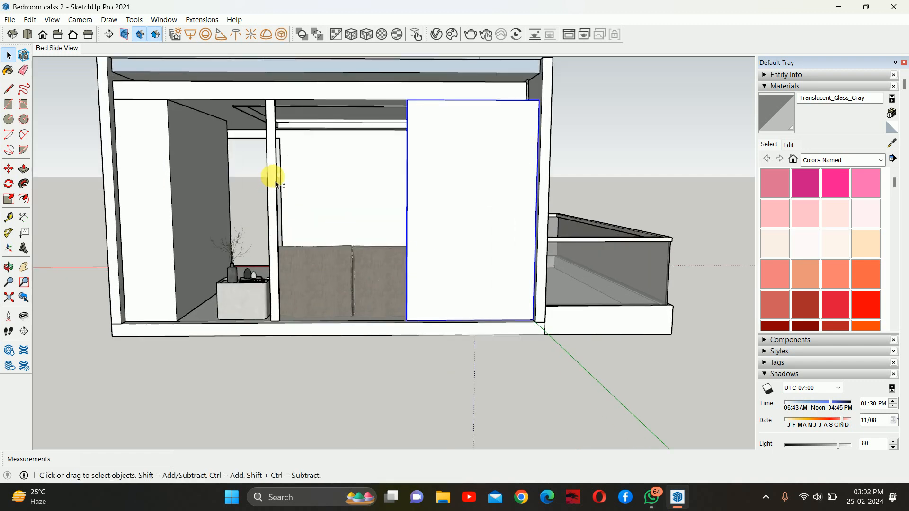
{"action": "left_click", "coordinate": [275, 183], "text": "shift"}
{"action": "left_click", "coordinate": [300, 276], "text": "shift"}
{"action": "right_click", "coordinate": [313, 288]}
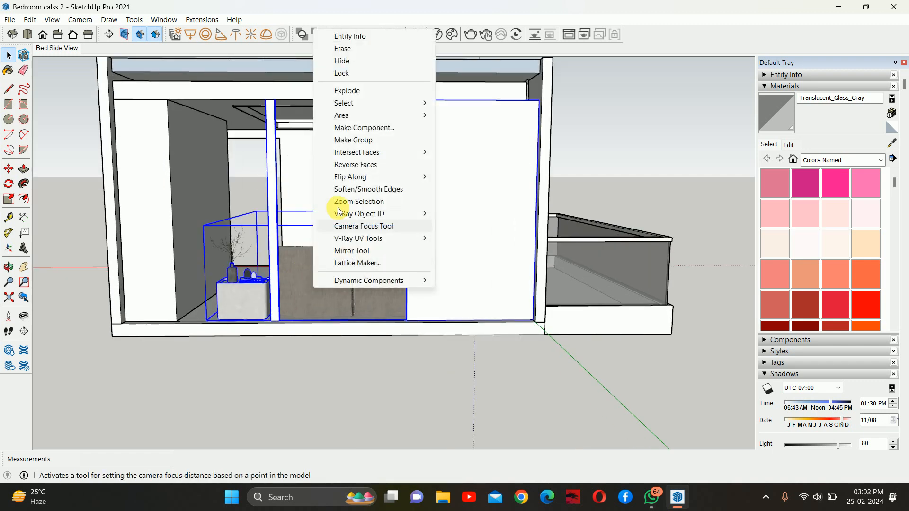
{"action": "left_click", "coordinate": [357, 60]}
{"action": "key", "text": "ctrl+z"}
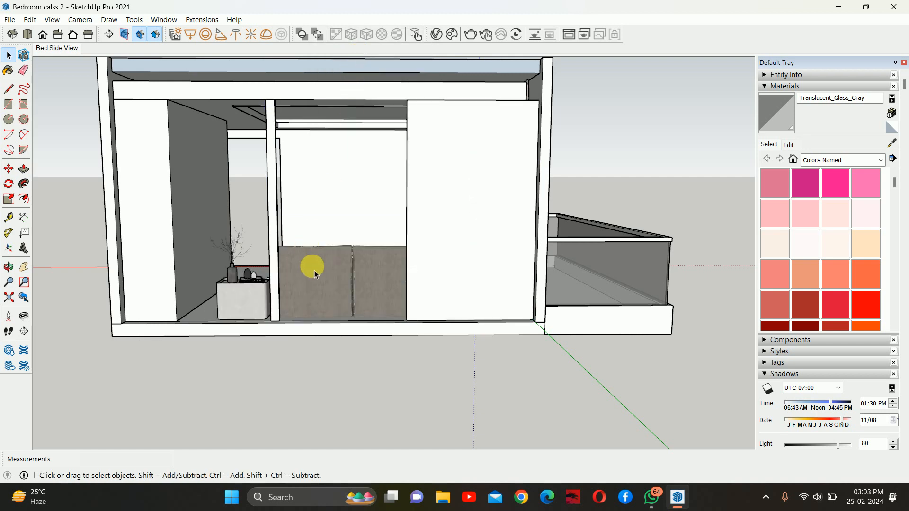
Step: Hide the remaining feature-wall panels together with the bed and side table group
{"action": "left_click", "coordinate": [273, 207]}
{"action": "left_click", "coordinate": [273, 205], "text": "shift"}
{"action": "left_click", "coordinate": [478, 223], "text": "shift"}
{"action": "right_click", "coordinate": [478, 222]}
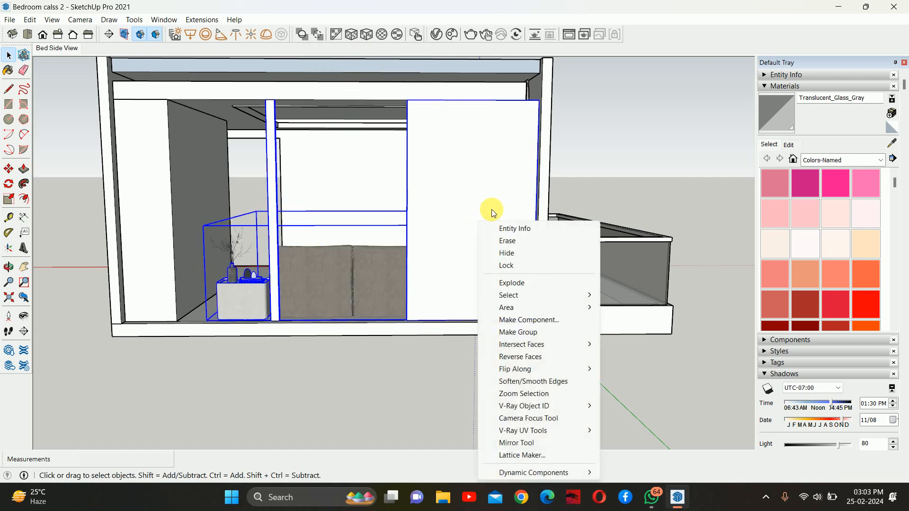
{"action": "left_click", "coordinate": [504, 254]}
Step: Hide the projecting wall block beside the door opening to clear the view of the opposite wall
{"action": "middle_click_drag", "start_coordinate": [416, 260], "coordinate": [456, 256]}
{"action": "scroll", "coordinate": [355, 198], "scroll_direction": "up", "scroll_amount": 5}
{"action": "scroll", "coordinate": [436, 262], "scroll_direction": "up", "scroll_amount": 1}
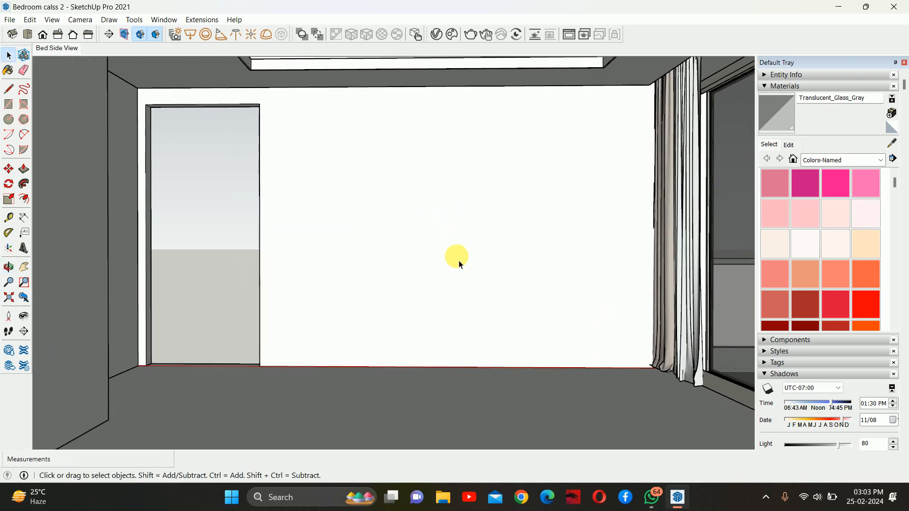
{"action": "right_click", "coordinate": [92, 289]}
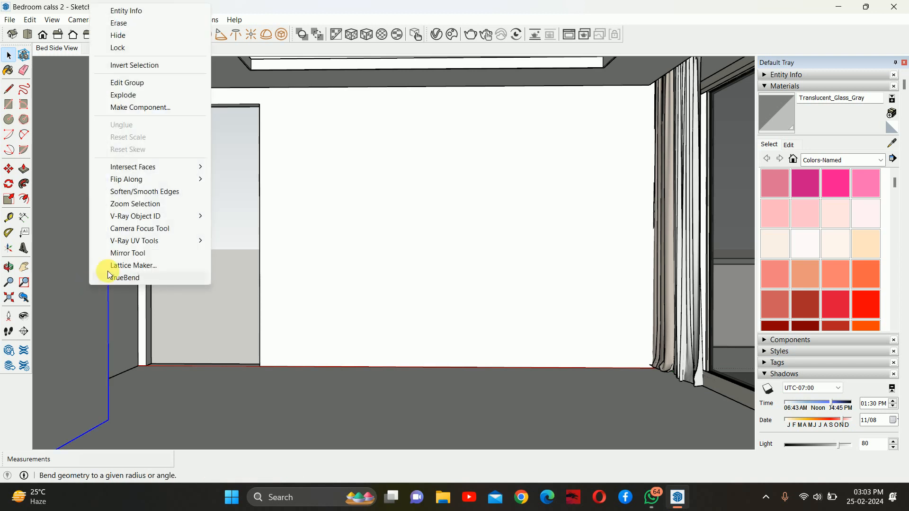
{"action": "left_click", "coordinate": [118, 37]}
Step: Set the camera to the standard Back view of the door wall and add it as a new scene
{"action": "middle_click_drag", "start_coordinate": [318, 215], "coordinate": [306, 231]}
{"action": "scroll", "coordinate": [376, 259], "scroll_direction": "up", "scroll_amount": 1}
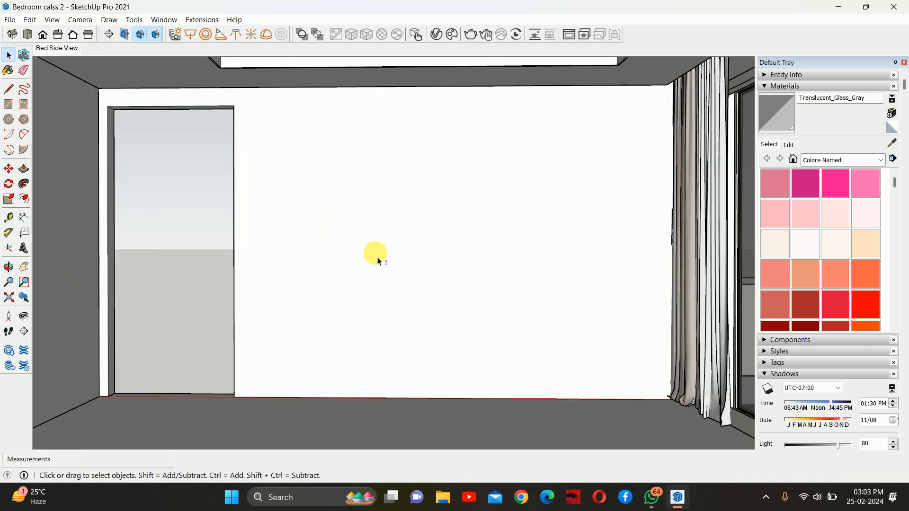
{"action": "middle_click_drag", "start_coordinate": [377, 257], "coordinate": [397, 256], "text": "shift"}
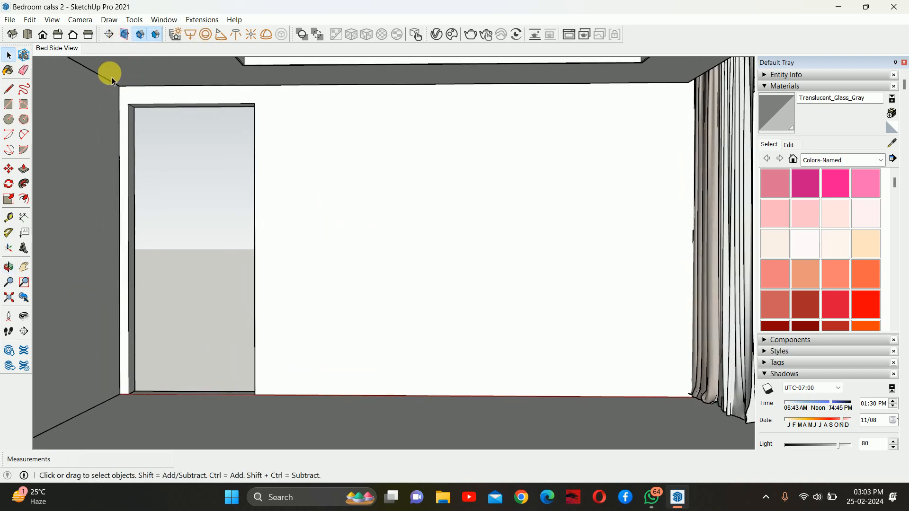
{"action": "left_click", "coordinate": [76, 36]}
{"action": "middle_click_drag", "start_coordinate": [444, 300], "coordinate": [453, 278], "text": "shift"}
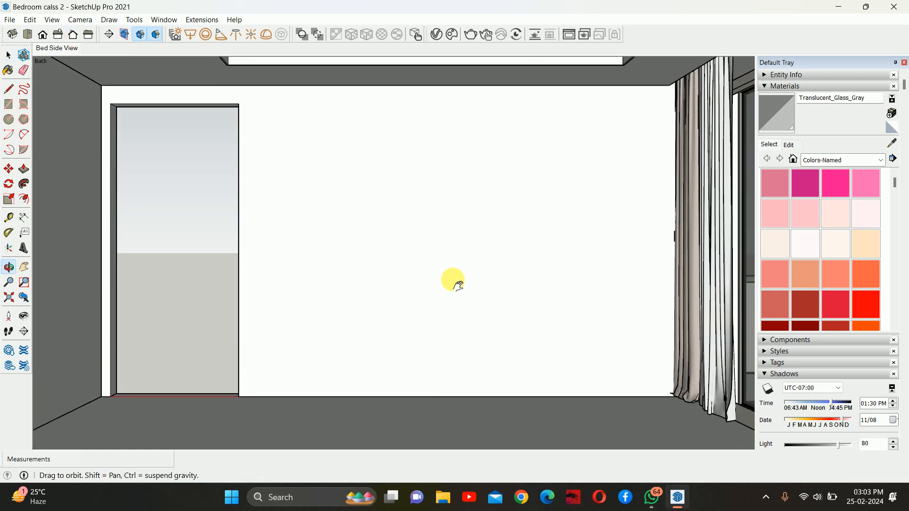
{"action": "left_click", "coordinate": [52, 19]}
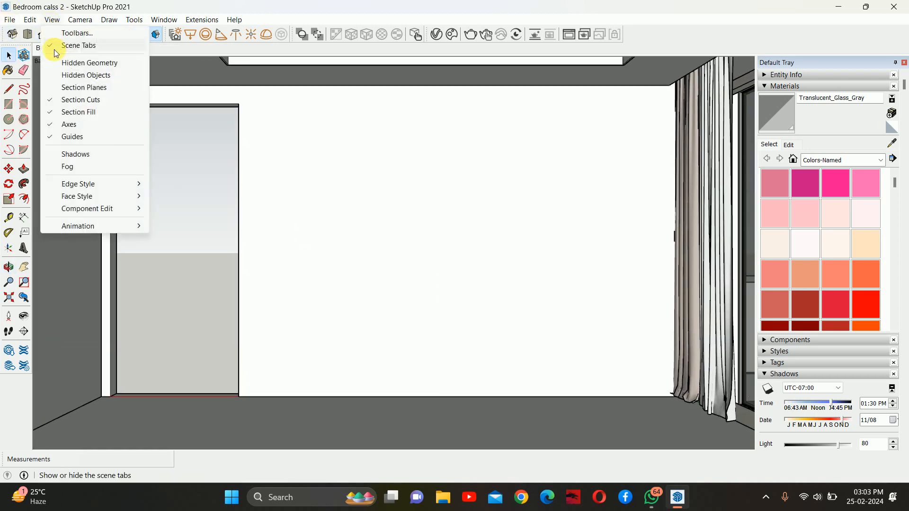
{"action": "mouse_move", "coordinate": [101, 222]}
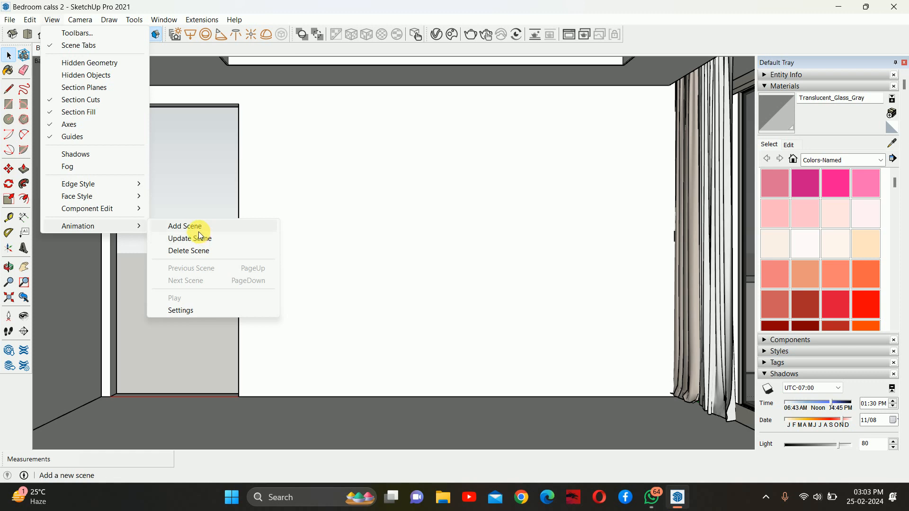
{"action": "left_click", "coordinate": [199, 232]}
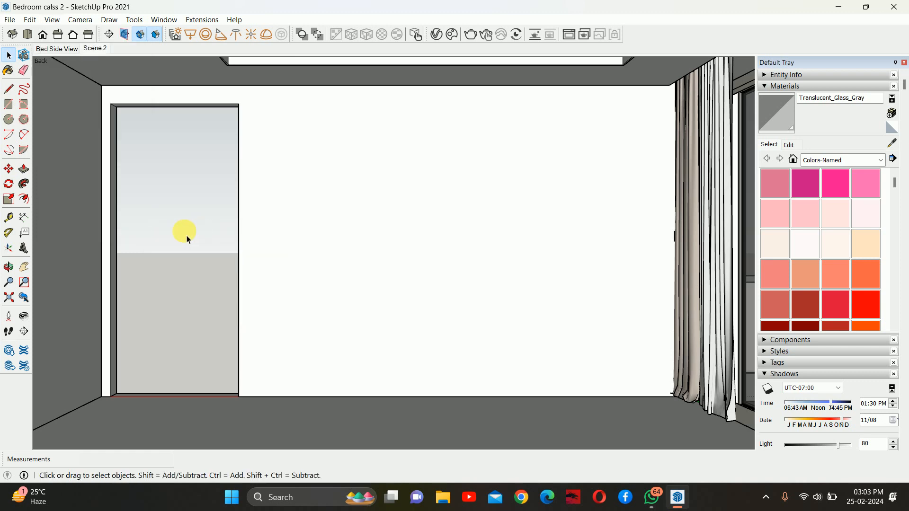
Step: Compare the Bed Side View scene with the new one and rename the new scene as TV Unit Wall
{"action": "left_click", "coordinate": [53, 51]}
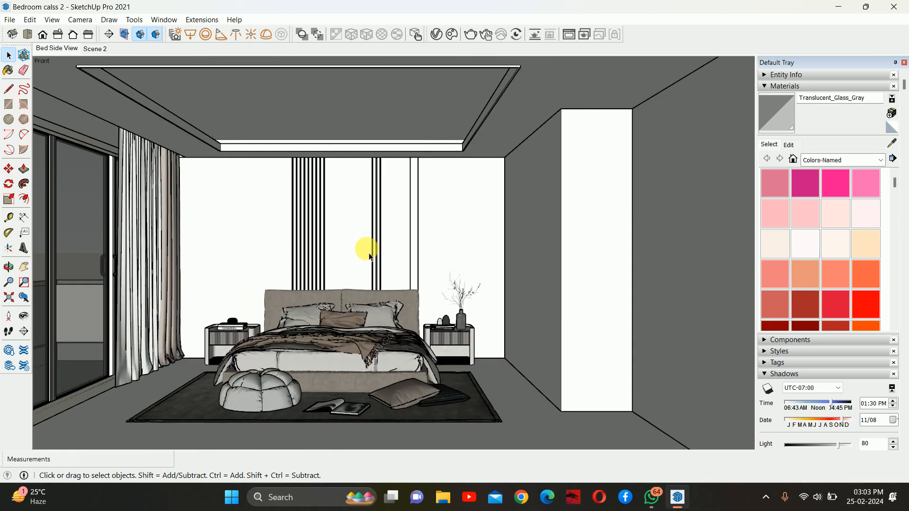
{"action": "left_click", "coordinate": [92, 50]}
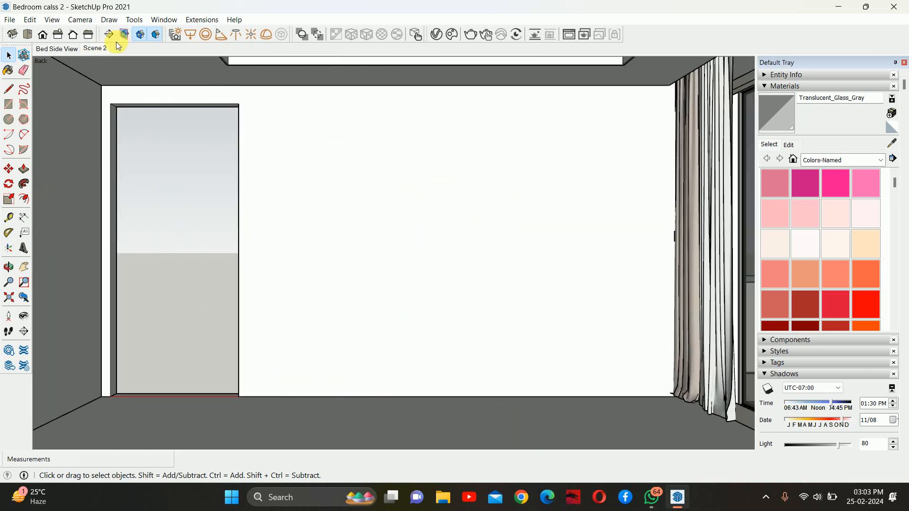
{"action": "right_click", "coordinate": [100, 49]}
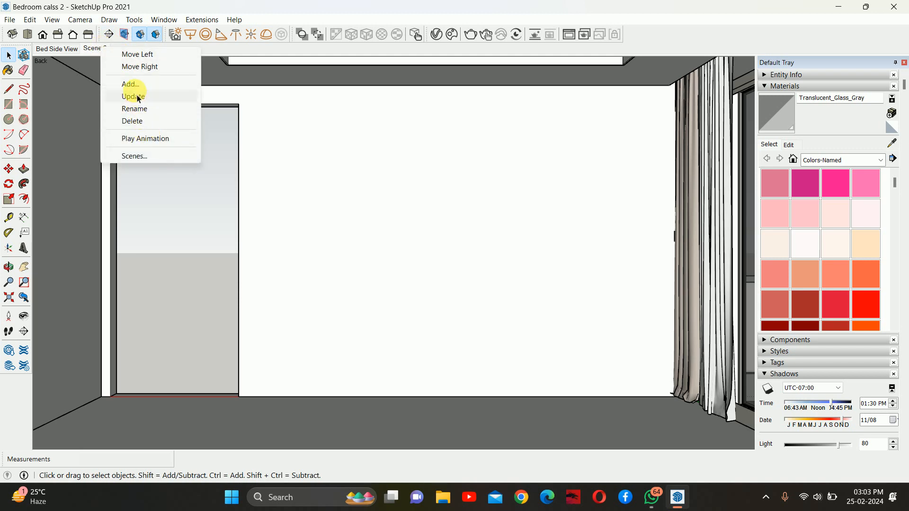
{"action": "left_click", "coordinate": [136, 111]}
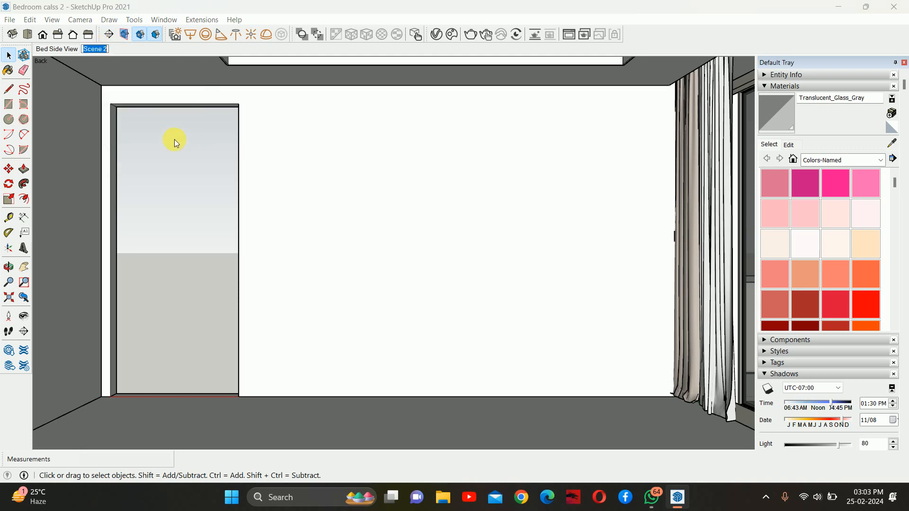
{"action": "type", "text": "TV Unit Wall"}
{"action": "key", "text": "Return"}
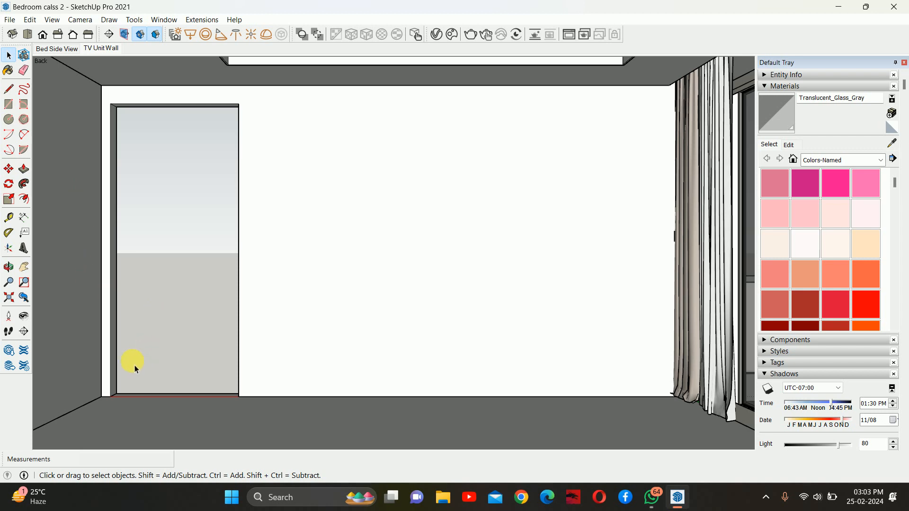
Step: Measure the wall thickness at the door opening's jamb with the Tape Measure
{"action": "key", "text": "t"}
{"action": "scroll", "coordinate": [132, 386], "scroll_direction": "up", "scroll_amount": 3}
{"action": "middle_click_drag", "start_coordinate": [148, 399], "coordinate": [117, 382]}
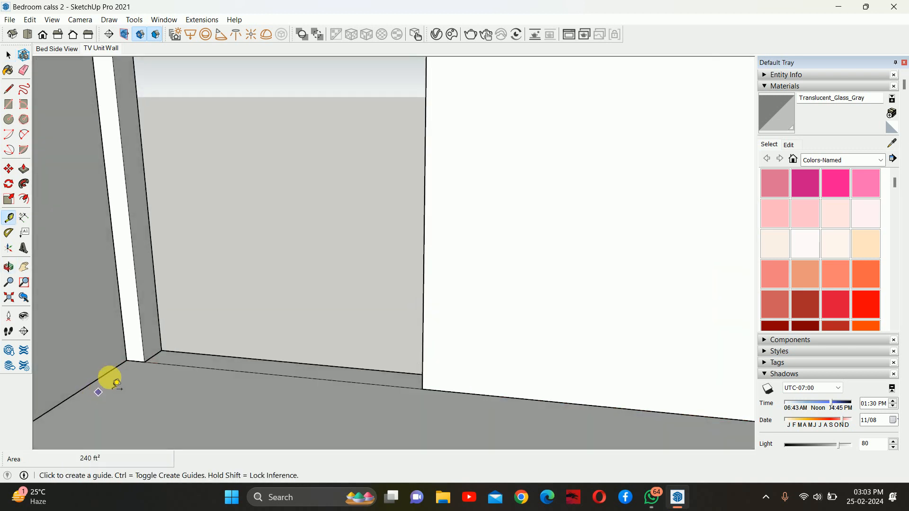
{"action": "scroll", "coordinate": [116, 382], "scroll_direction": "up", "scroll_amount": 4}
{"action": "left_click", "coordinate": [155, 344]}
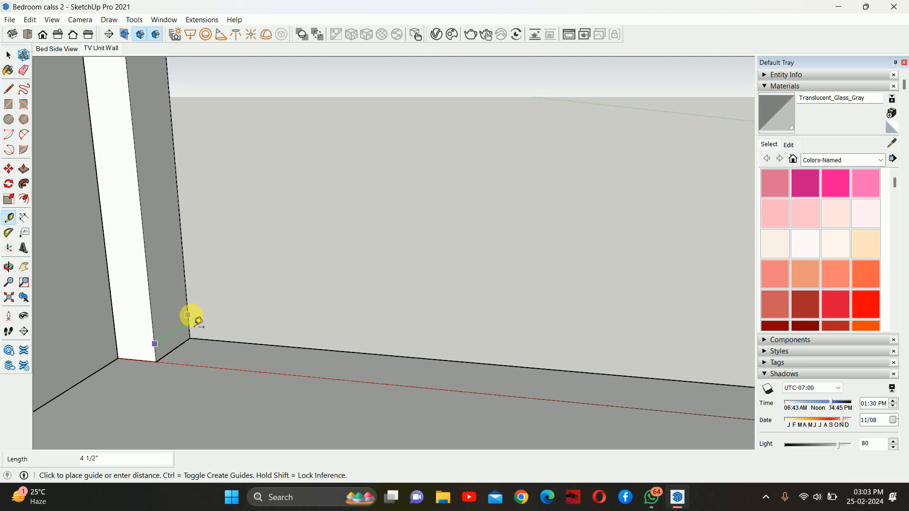
{"action": "key", "text": "space"}
Step: Measure the door opening's clear width between its two jambs
{"action": "scroll", "coordinate": [193, 328], "scroll_direction": "down", "scroll_amount": 3}
{"action": "middle_click_drag", "start_coordinate": [194, 330], "coordinate": [137, 292]}
{"action": "scroll", "coordinate": [467, 334], "scroll_direction": "up", "scroll_amount": 5}
{"action": "middle_click_drag", "start_coordinate": [461, 265], "coordinate": [5, 252], "text": "shift"}
{"action": "scroll", "coordinate": [509, 273], "scroll_direction": "down", "scroll_amount": 4}
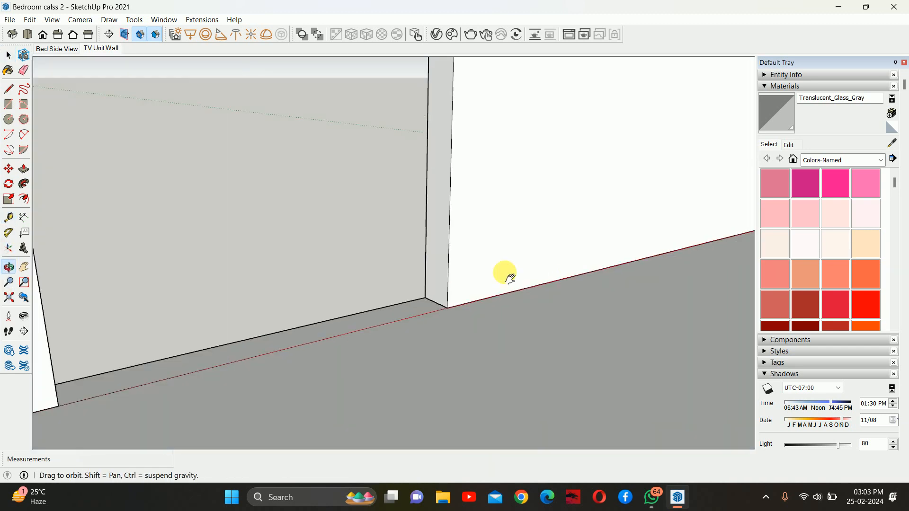
{"action": "middle_click_drag", "start_coordinate": [509, 273], "coordinate": [237, 273], "text": "shift"}
{"action": "middle_click_drag", "start_coordinate": [295, 294], "coordinate": [402, 382]}
{"action": "scroll", "coordinate": [209, 376], "scroll_direction": "down", "scroll_amount": 1}
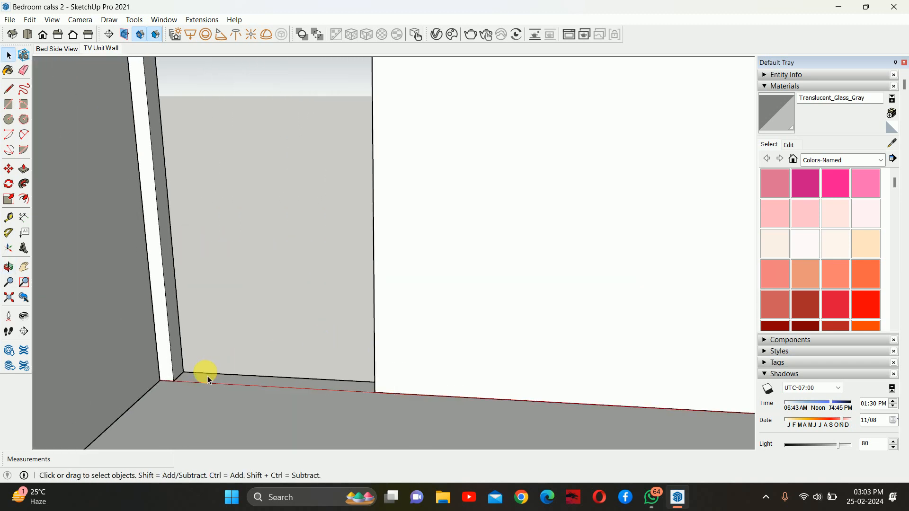
{"action": "key", "text": "t"}
{"action": "left_click", "coordinate": [168, 322]}
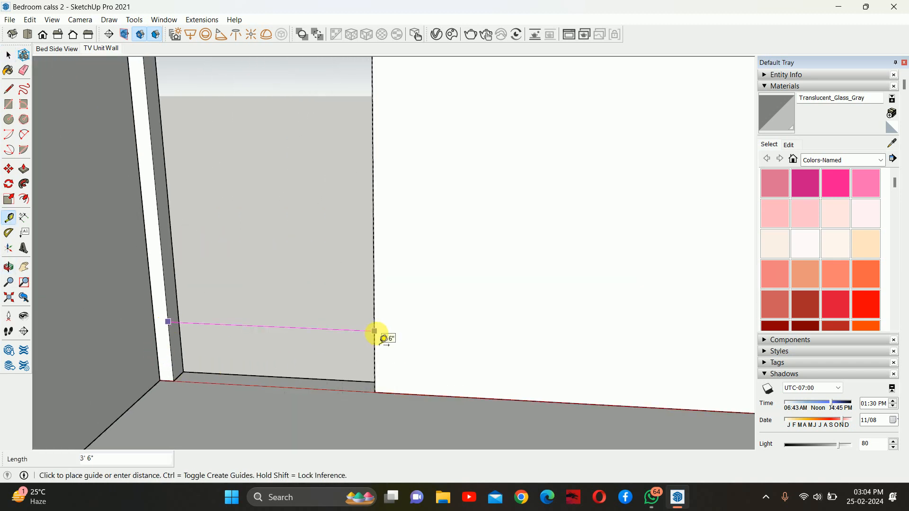
{"action": "key", "text": "space"}
Step: Draw a 3 × 4.5" rectangle on the ground outside the room, beyond the balcony
{"action": "scroll", "coordinate": [335, 359], "scroll_direction": "down", "scroll_amount": 6}
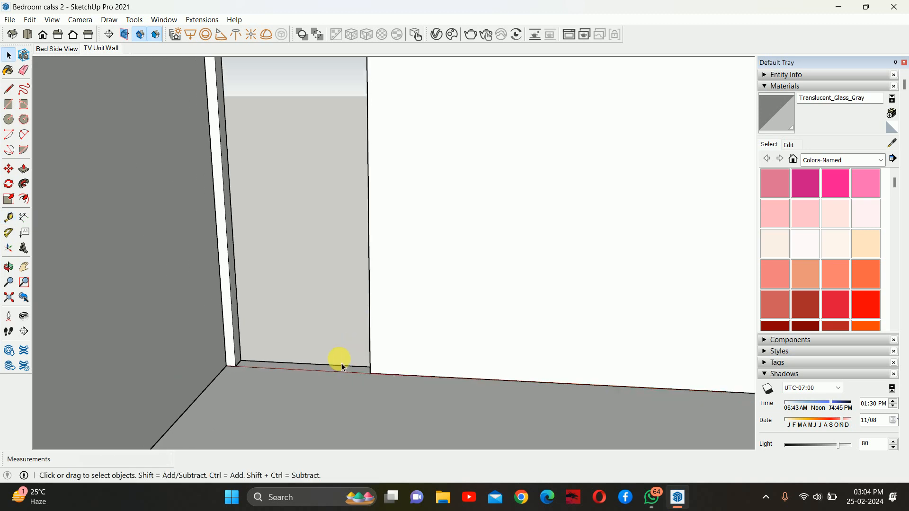
{"action": "scroll", "coordinate": [351, 229], "scroll_direction": "down", "scroll_amount": 10}
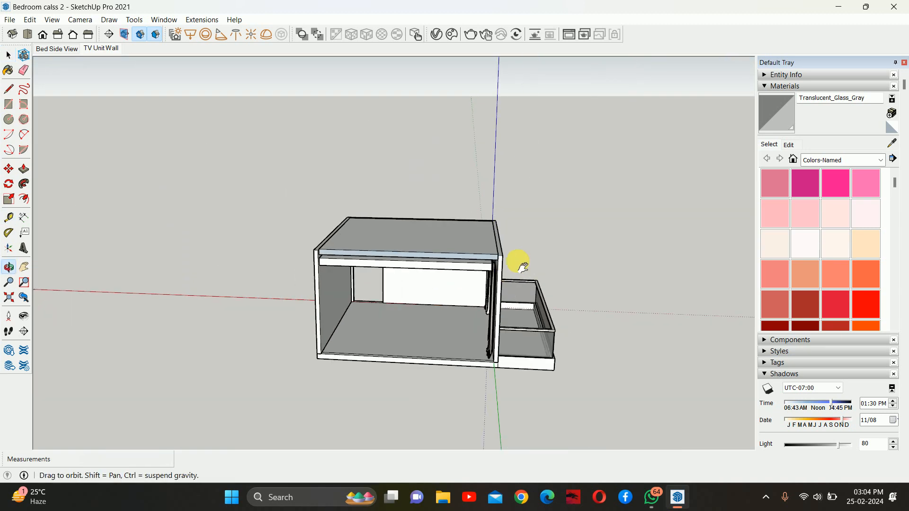
{"action": "middle_click_drag", "start_coordinate": [521, 266], "coordinate": [213, 278]}
{"action": "scroll", "coordinate": [363, 279], "scroll_direction": "up", "scroll_amount": 2}
{"action": "scroll", "coordinate": [379, 279], "scroll_direction": "down", "scroll_amount": 2}
{"action": "middle_click_drag", "start_coordinate": [403, 279], "coordinate": [197, 279]}
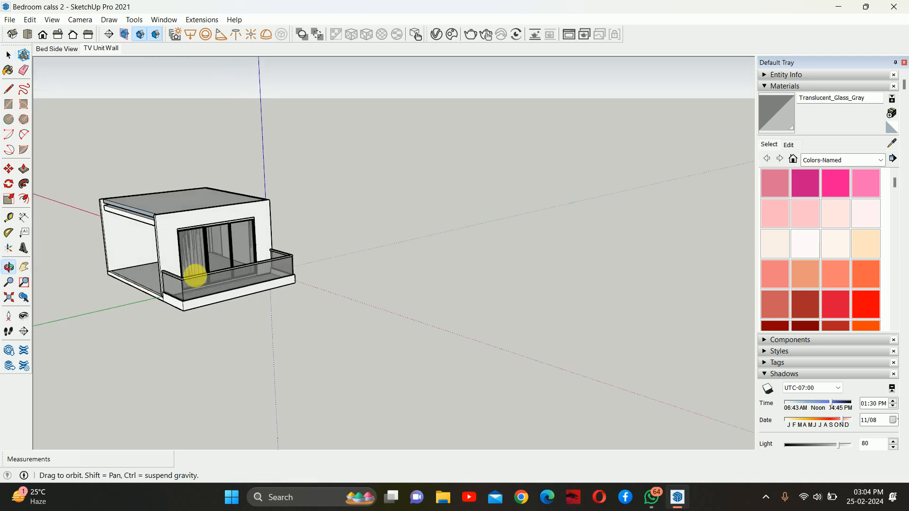
{"action": "scroll", "coordinate": [362, 274], "scroll_direction": "up", "scroll_amount": 3}
{"action": "mouse_move", "coordinate": [374, 265]}
{"action": "middle_mouse_down"}
{"action": "mouse_move", "coordinate": [402, 304]}
{"action": "mouse_move", "coordinate": [420, 254]}
{"action": "mouse_move", "coordinate": [378, 275]}
{"action": "middle_mouse_up"}
{"action": "key", "text": "r"}
{"action": "scroll", "coordinate": [340, 298], "scroll_direction": "up", "scroll_amount": 1}
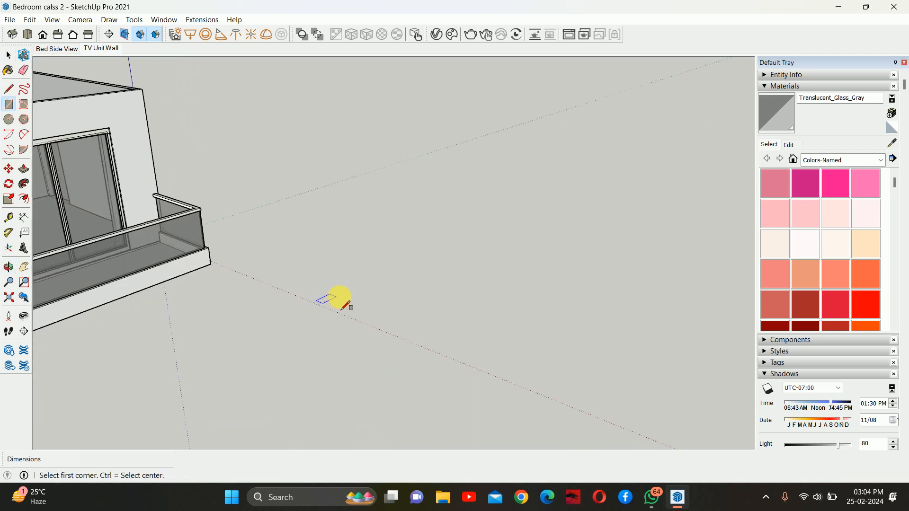
{"action": "key", "text": "space"}
{"action": "scroll", "coordinate": [395, 253], "scroll_direction": "down", "scroll_amount": 1}
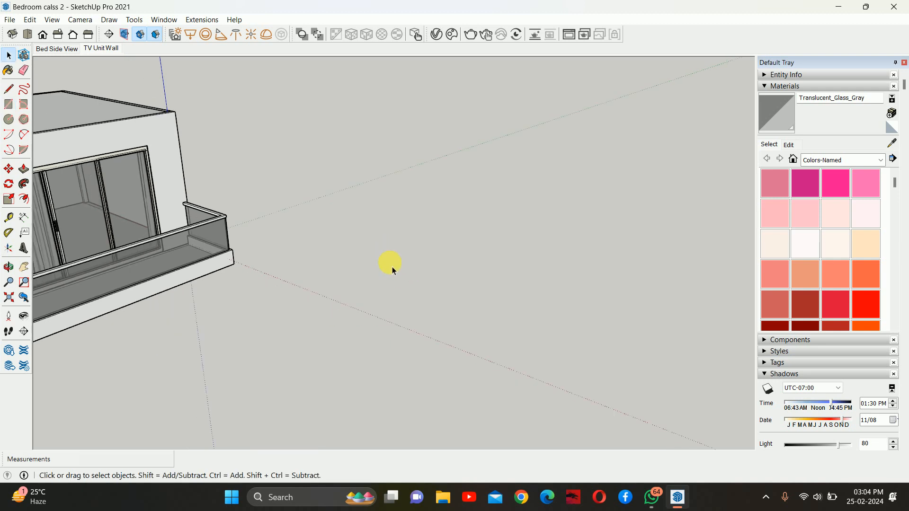
{"action": "key", "text": "r"}
{"action": "scroll", "coordinate": [387, 284], "scroll_direction": "up", "scroll_amount": 1}
{"action": "left_click", "coordinate": [366, 317]}
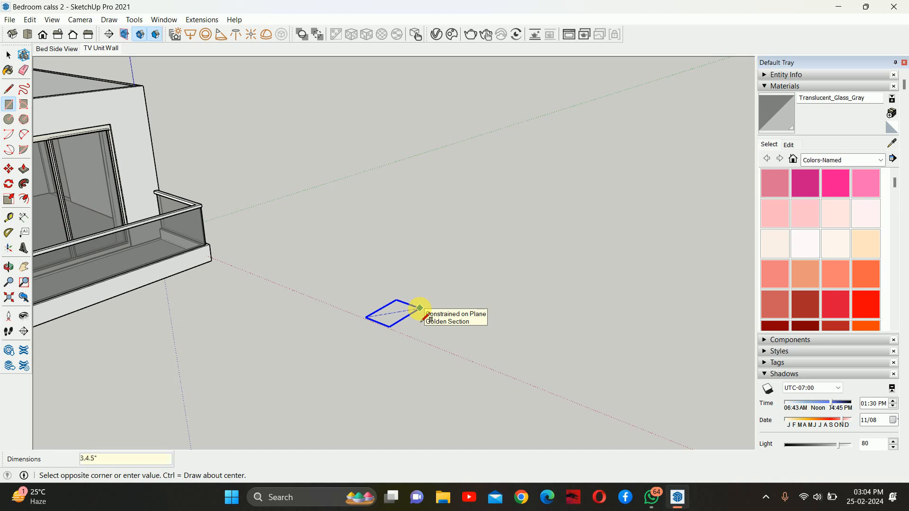
{"action": "key", "text": "Return"}
{"action": "key", "text": "space"}
Step: Make the 3 × 4.5" rectangle a component with the default settings
{"action": "scroll", "coordinate": [359, 322], "scroll_direction": "up", "scroll_amount": 2}
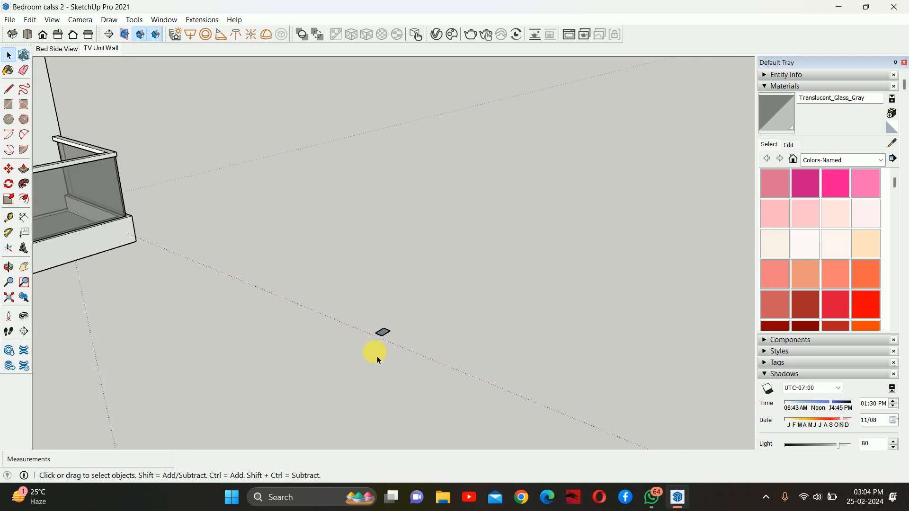
{"action": "left_click", "coordinate": [387, 326]}
{"action": "right_click", "coordinate": [387, 325]}
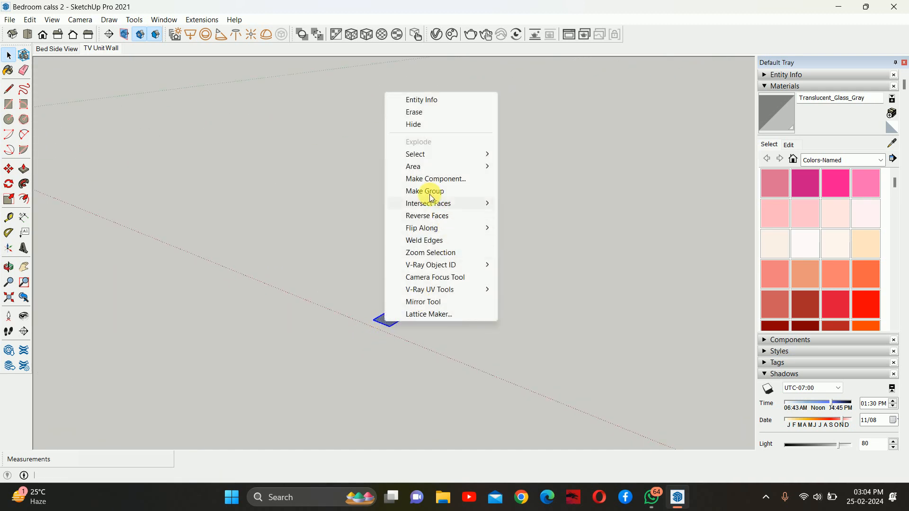
{"action": "left_click", "coordinate": [421, 179]}
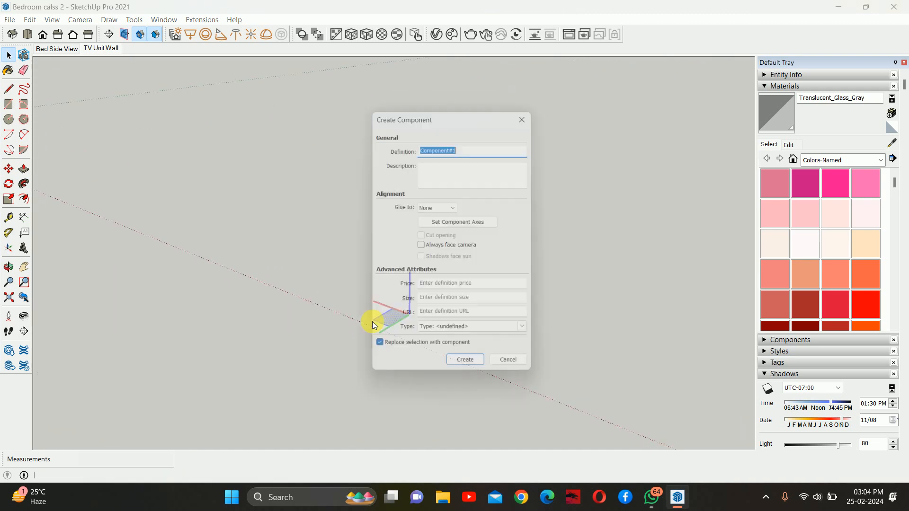
{"action": "left_click", "coordinate": [478, 374]}
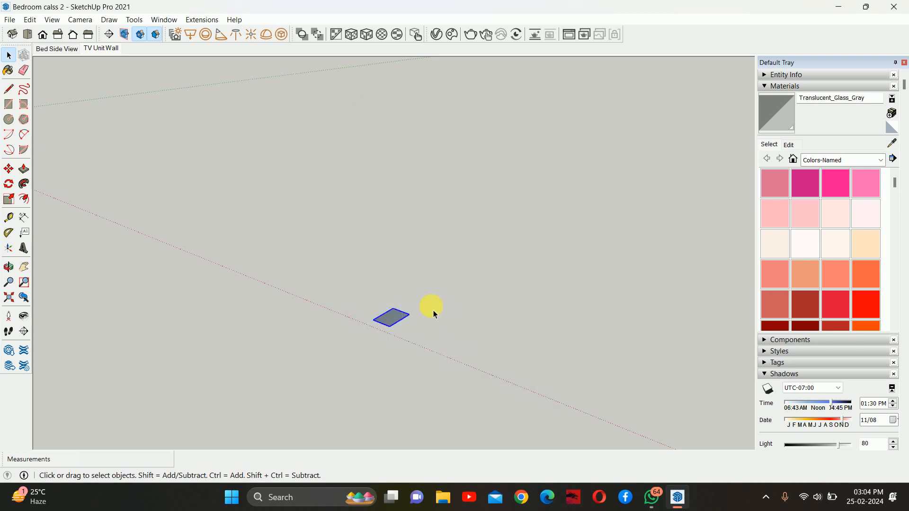
Step: Inside the rectangle's component, place guides 1.5" in from one 3" edge and 1" in from the adjoining 4.5" edge
{"action": "scroll", "coordinate": [386, 322], "scroll_direction": "down", "scroll_amount": 4}
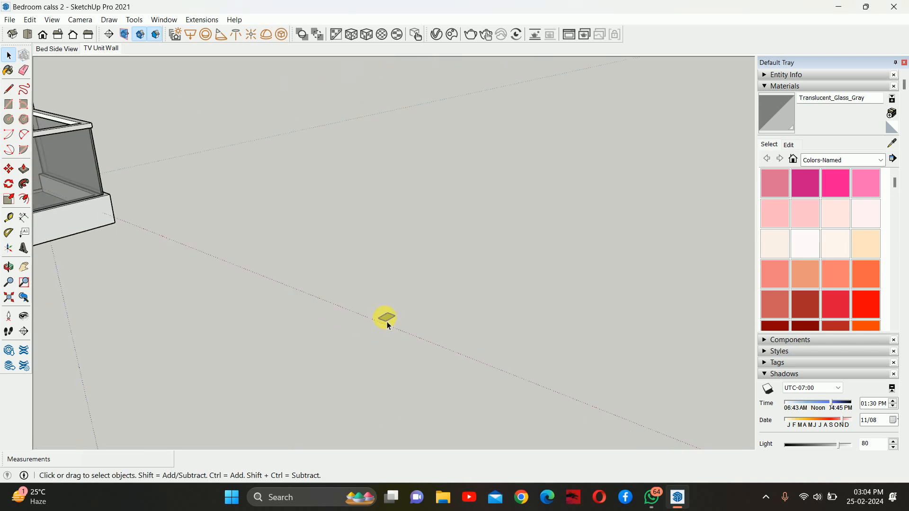
{"action": "scroll", "coordinate": [389, 322], "scroll_direction": "up", "scroll_amount": 3}
{"action": "scroll", "coordinate": [392, 330], "scroll_direction": "up", "scroll_amount": 2}
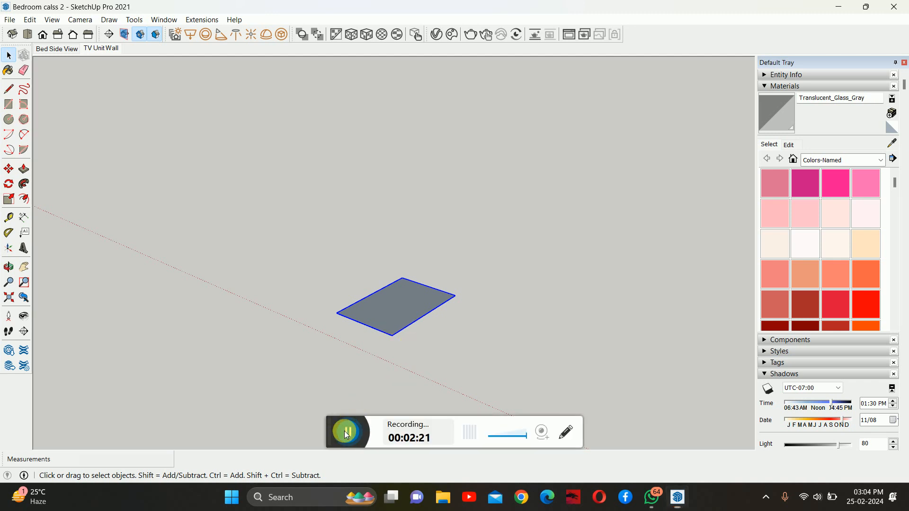
{"action": "scroll", "coordinate": [402, 326], "scroll_direction": "up", "scroll_amount": 1}
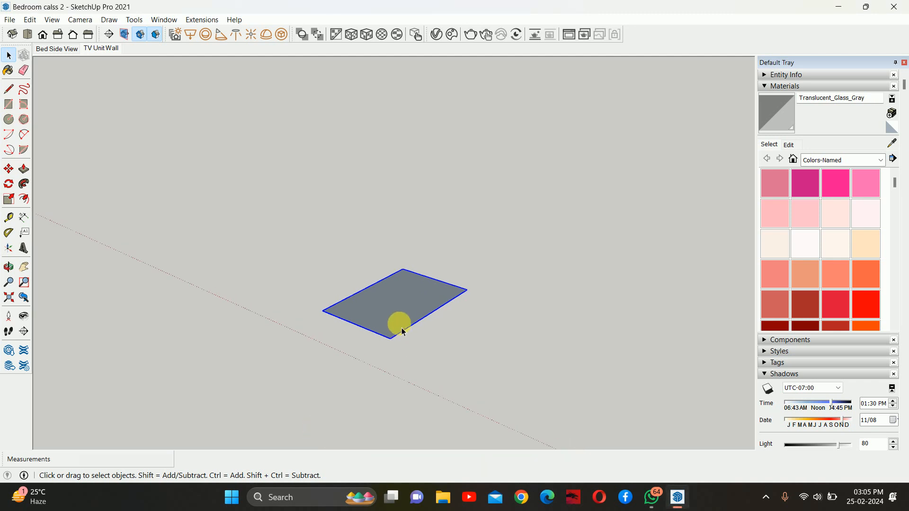
{"action": "scroll", "coordinate": [403, 331], "scroll_direction": "up", "scroll_amount": 1}
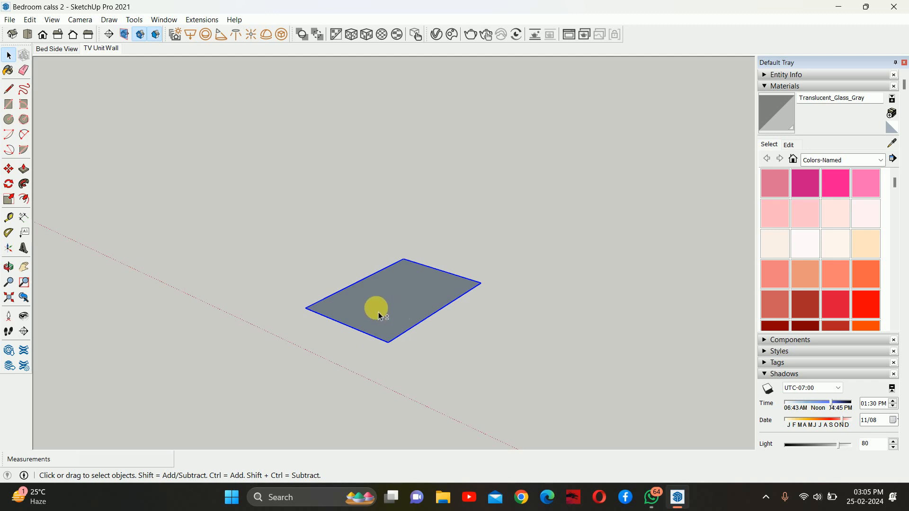
{"action": "middle_click_drag", "start_coordinate": [414, 334], "coordinate": [330, 388]}
{"action": "double_click", "coordinate": [385, 349]}
{"action": "scroll", "coordinate": [385, 349], "scroll_direction": "up", "scroll_amount": 2}
{"action": "key", "text": "t"}
{"action": "left_click", "coordinate": [302, 379]}
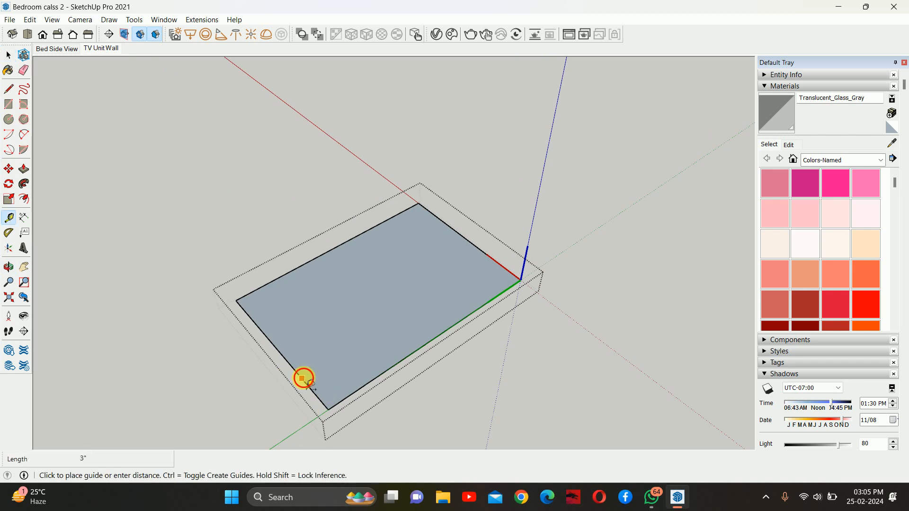
{"action": "type", "text": "1."}
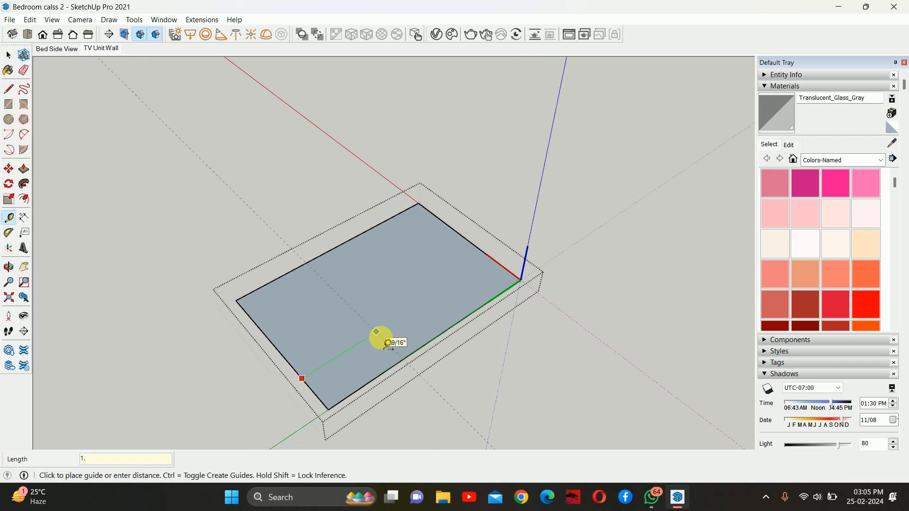
{"action": "type", "text": "5"}
{"action": "key", "text": "Return"}
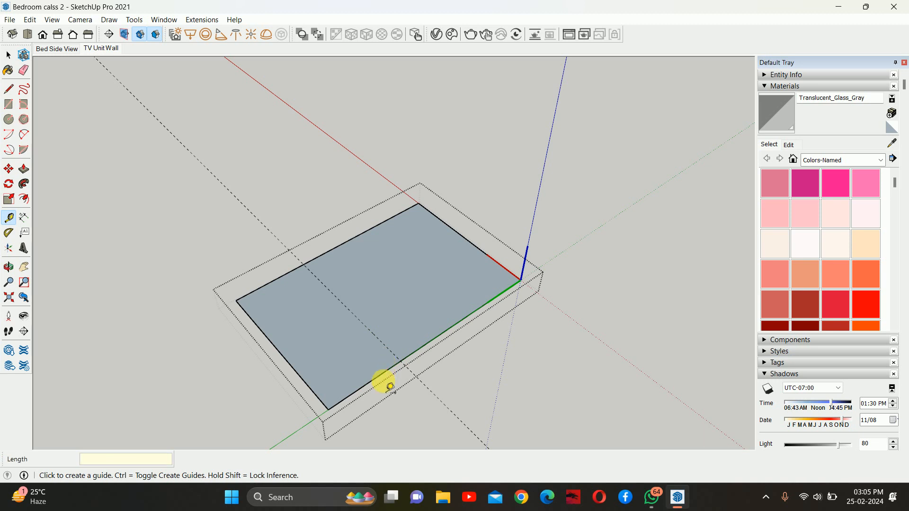
{"action": "left_click", "coordinate": [379, 375]}
{"action": "key", "text": "Return"}
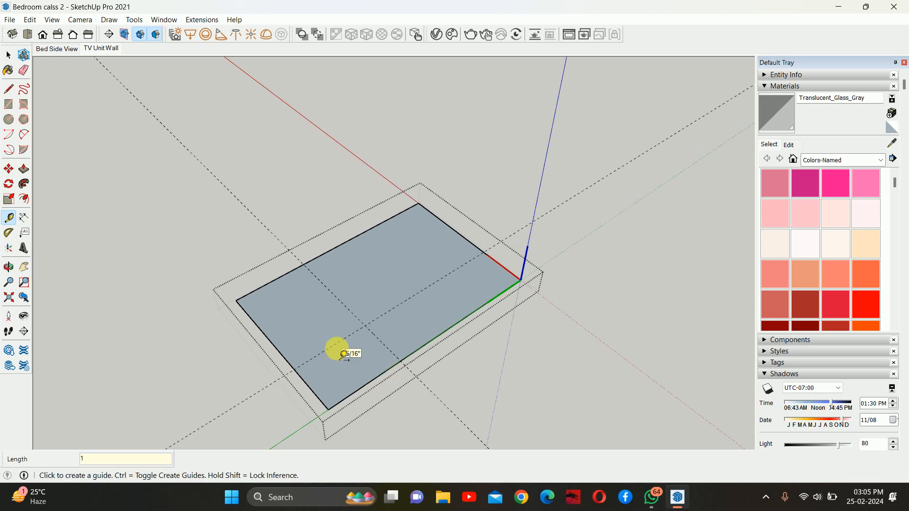
Step: Draw a 1 1/2 × 1" rectangle between the profile's corner and the guide intersection, and erase its outer edges to leave a notch
{"action": "key", "text": "r"}
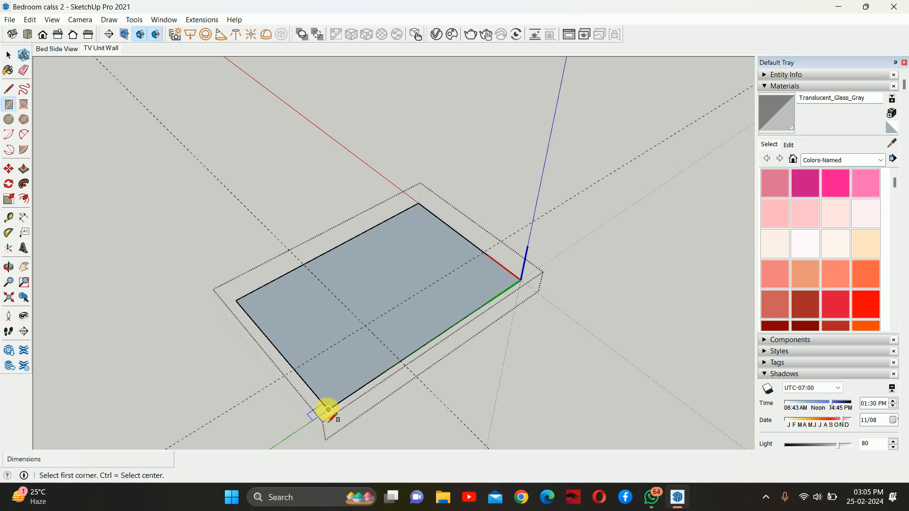
{"action": "left_click", "coordinate": [328, 409]}
{"action": "left_click", "coordinate": [362, 326]}
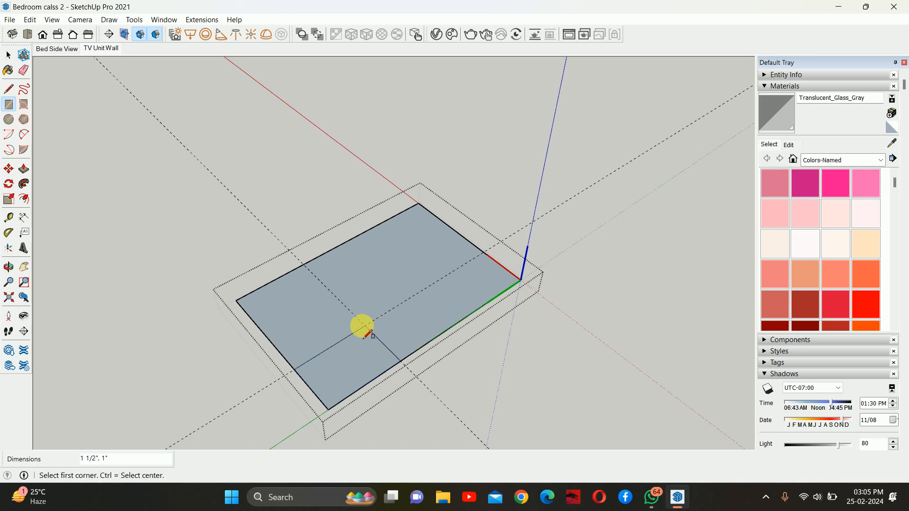
{"action": "key", "text": "space"}
{"action": "middle_click_drag", "start_coordinate": [365, 336], "coordinate": [351, 357]}
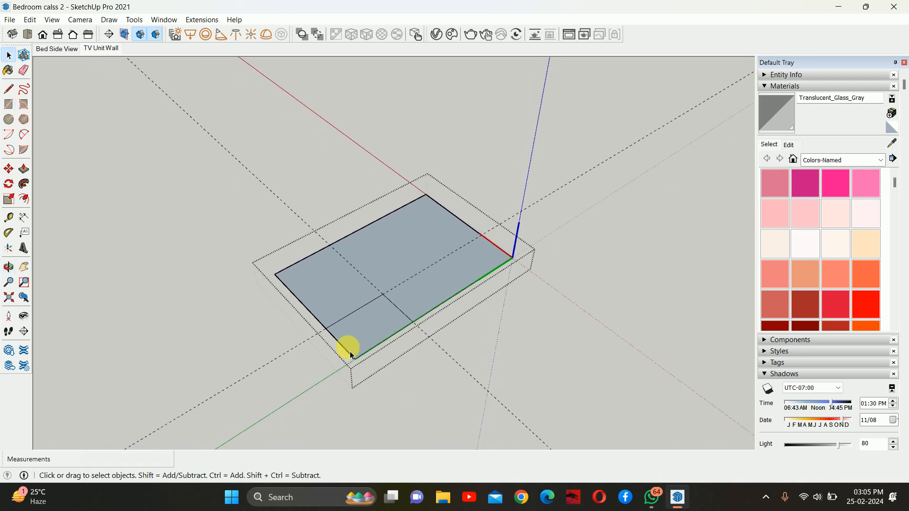
{"action": "key", "text": "e"}
{"action": "mouse_move", "coordinate": [325, 368]}
{"action": "left_mouse_down"}
{"action": "mouse_move", "coordinate": [349, 349]}
{"action": "mouse_move", "coordinate": [390, 363]}
{"action": "left_mouse_up"}
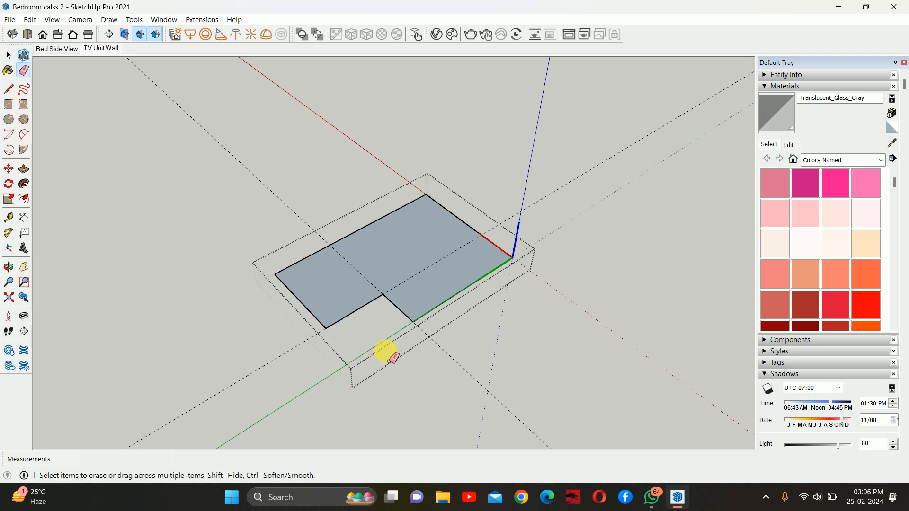
{"action": "key", "text": "space"}
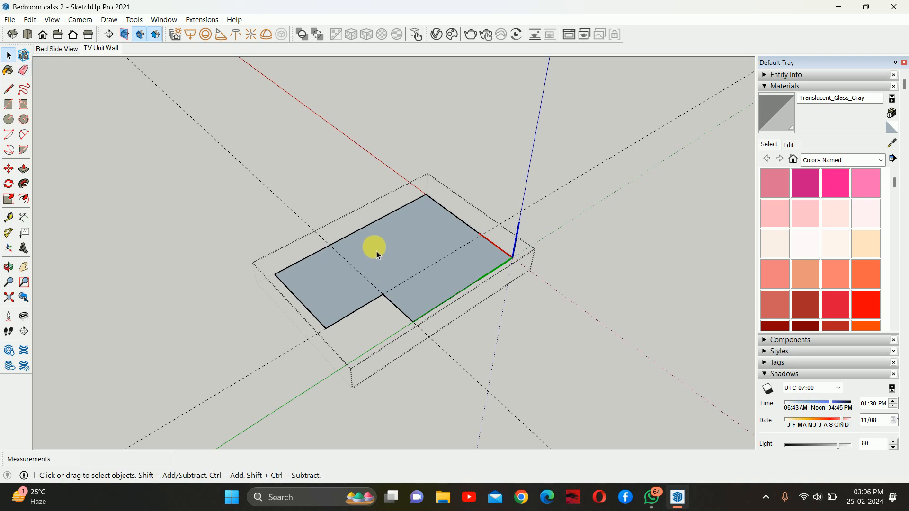
{"action": "scroll", "coordinate": [420, 298], "scroll_direction": "down", "scroll_amount": 4}
{"action": "middle_click_drag", "start_coordinate": [432, 302], "coordinate": [484, 202]}
{"action": "scroll", "coordinate": [441, 274], "scroll_direction": "down", "scroll_amount": 8}
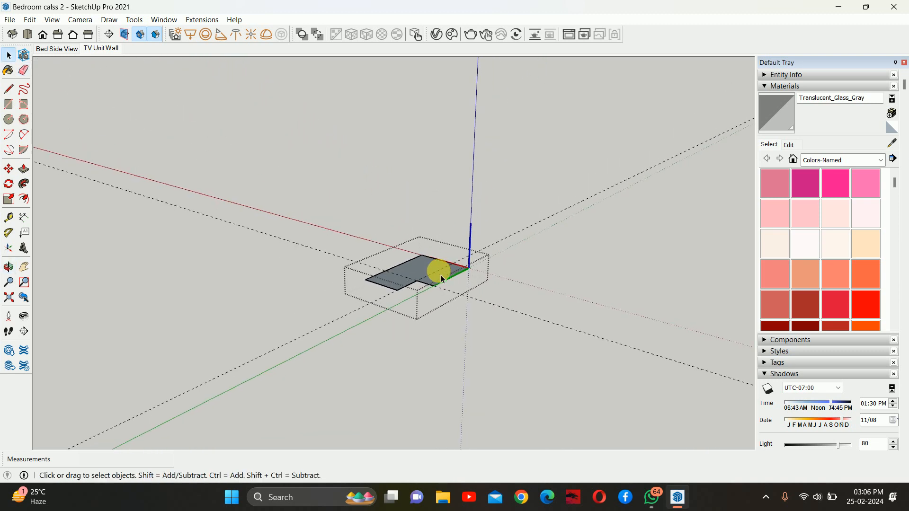
{"action": "scroll", "coordinate": [449, 297], "scroll_direction": "up", "scroll_amount": 3}
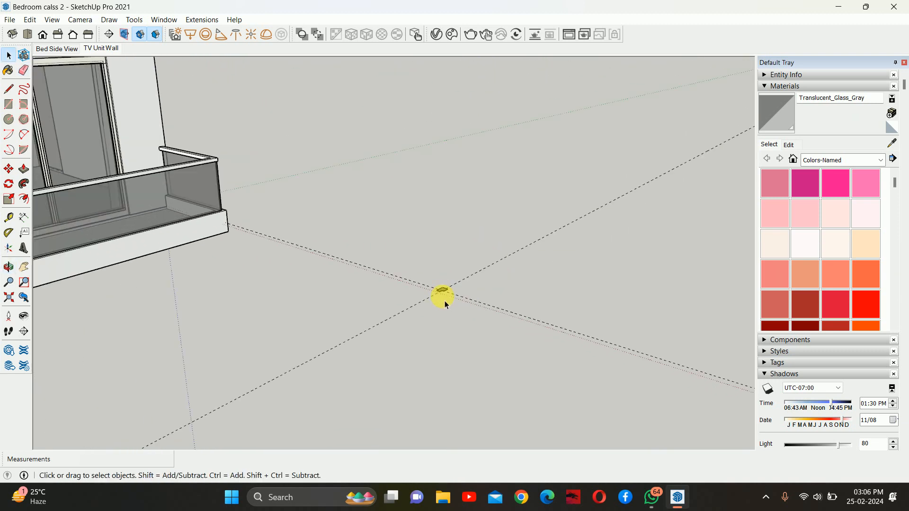
{"action": "scroll", "coordinate": [445, 299], "scroll_direction": "down", "scroll_amount": 2}
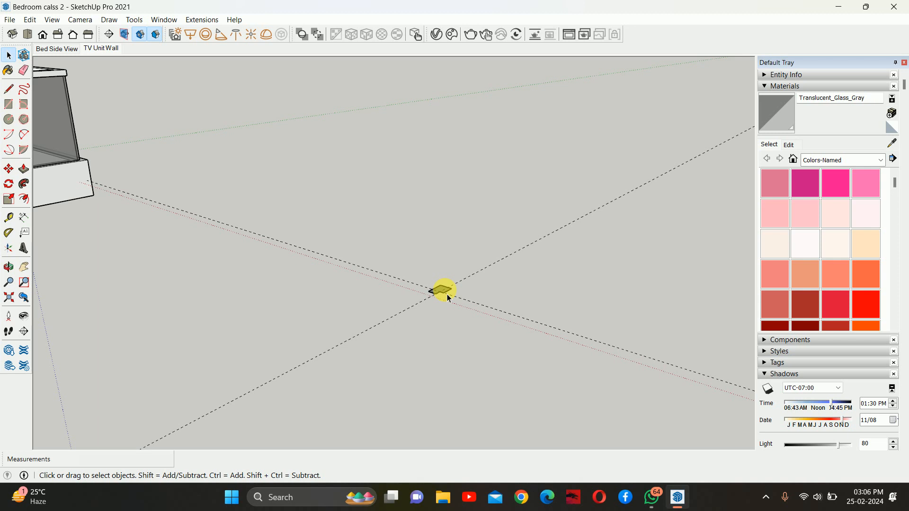
{"action": "middle_click_drag", "start_coordinate": [410, 279], "coordinate": [478, 289]}
{"action": "key", "text": "t"}
{"action": "scroll", "coordinate": [490, 312], "scroll_direction": "up", "scroll_amount": 2}
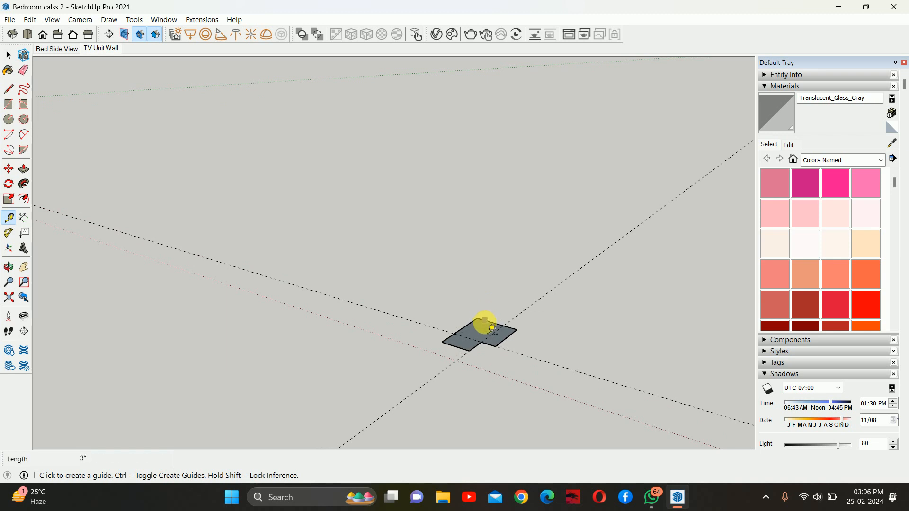
{"action": "key", "text": "space"}
{"action": "scroll", "coordinate": [482, 316], "scroll_direction": "down", "scroll_amount": 4}
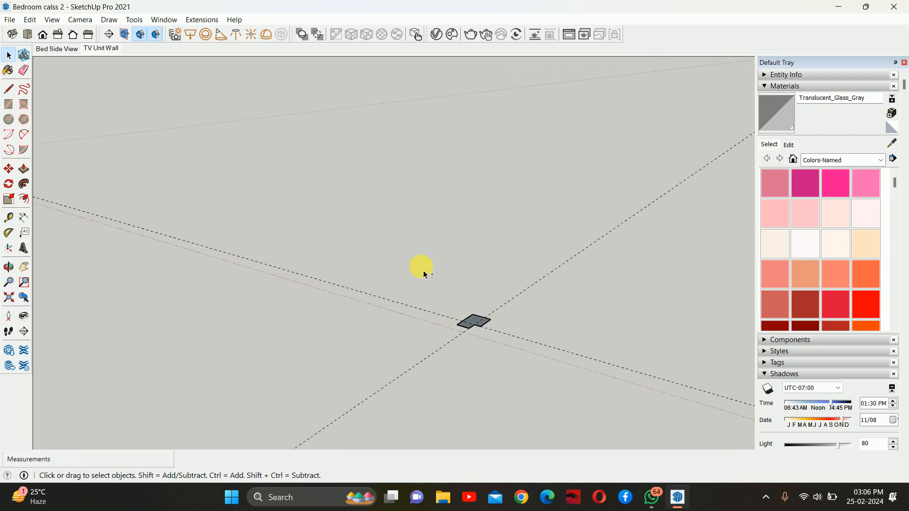
{"action": "scroll", "coordinate": [483, 331], "scroll_direction": "up", "scroll_amount": 3}
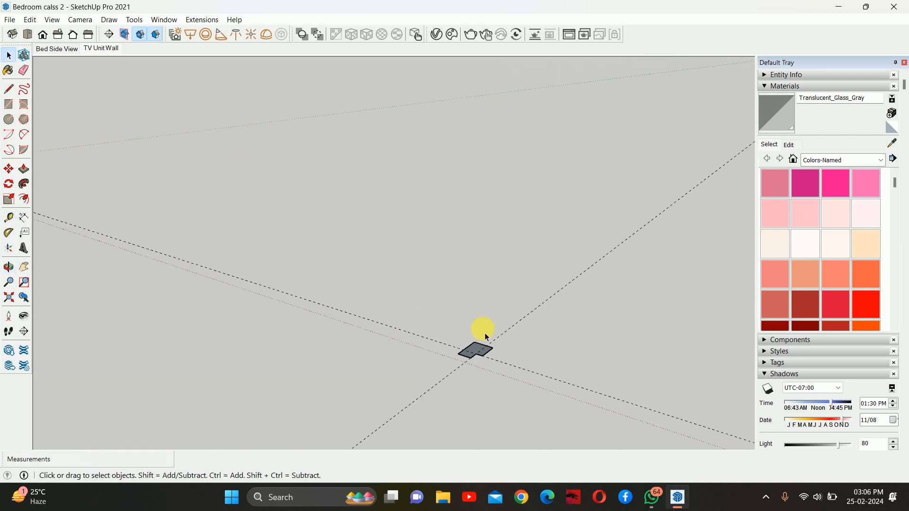
Step: Inside the component, draw an 8' vertical line up from the profile corner diagonally opposite the notch
{"action": "double_click", "coordinate": [474, 359]}
{"action": "scroll", "coordinate": [489, 368], "scroll_direction": "up", "scroll_amount": 3}
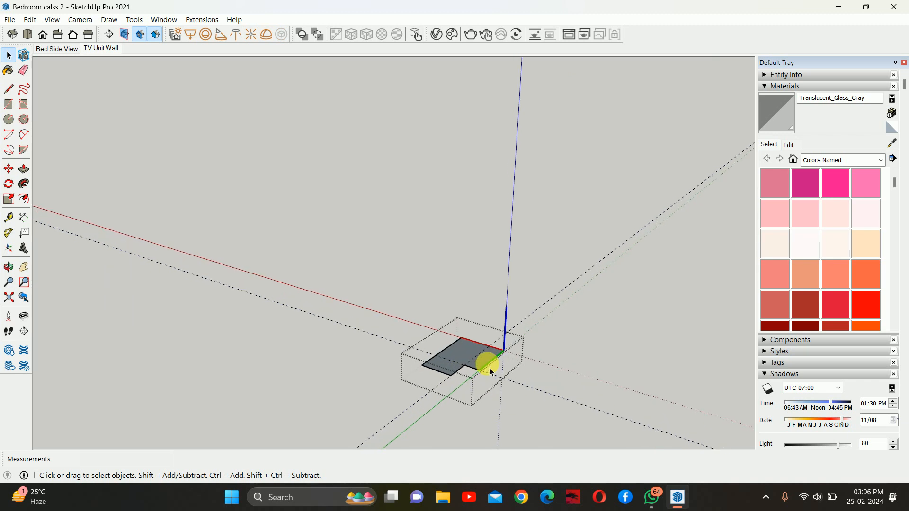
{"action": "key", "text": "l"}
{"action": "left_click", "coordinate": [461, 337]}
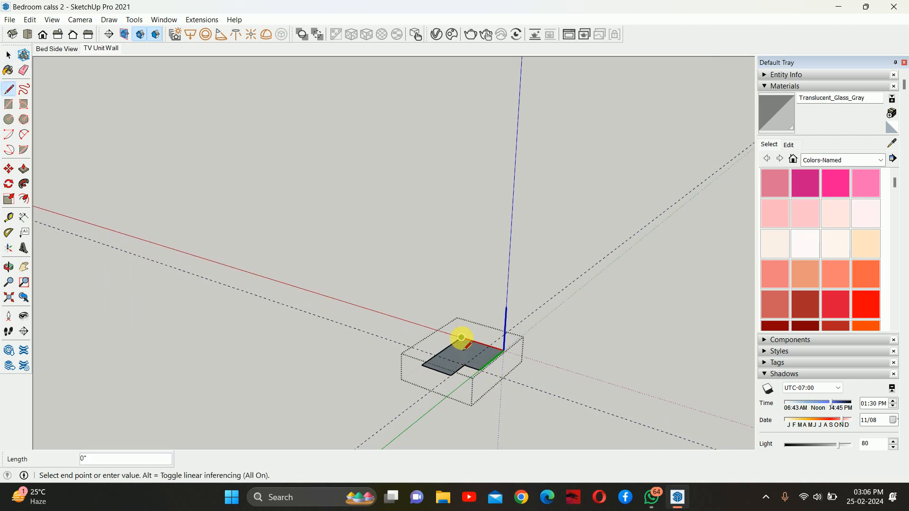
{"action": "key", "text": "shift"}
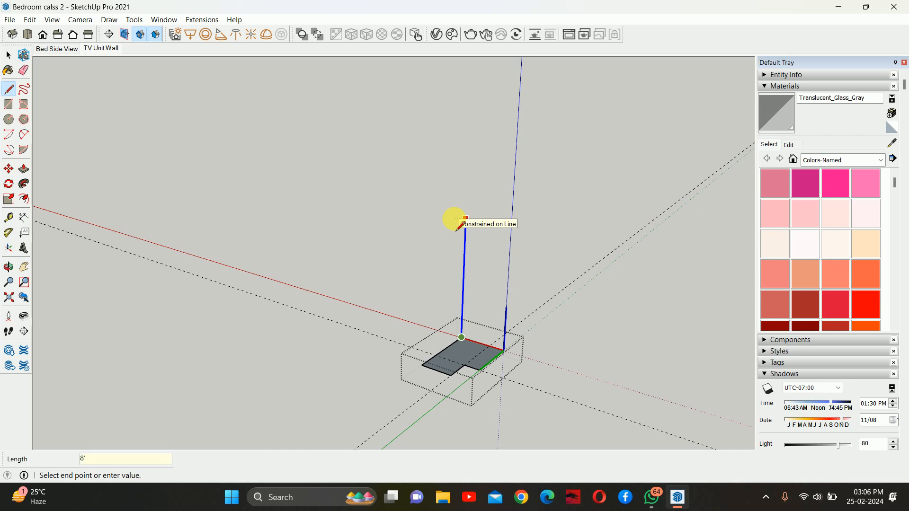
{"action": "scroll", "coordinate": [454, 219], "scroll_direction": "down", "scroll_amount": 2}
{"action": "scroll", "coordinate": [497, 251], "scroll_direction": "down", "scroll_amount": 3}
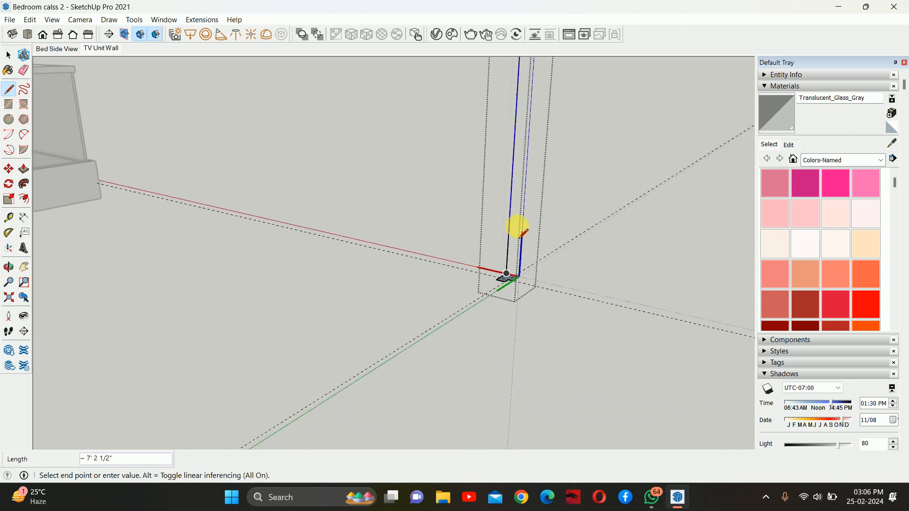
Step: Continue the path with a horizontal line along the red axis and an 8' line straight down from its end
{"action": "middle_click_drag", "start_coordinate": [516, 227], "coordinate": [466, 367], "text": "shift"}
{"action": "scroll", "coordinate": [467, 365], "scroll_direction": "down", "scroll_amount": 2}
{"action": "scroll", "coordinate": [510, 268], "scroll_direction": "down", "scroll_amount": 3}
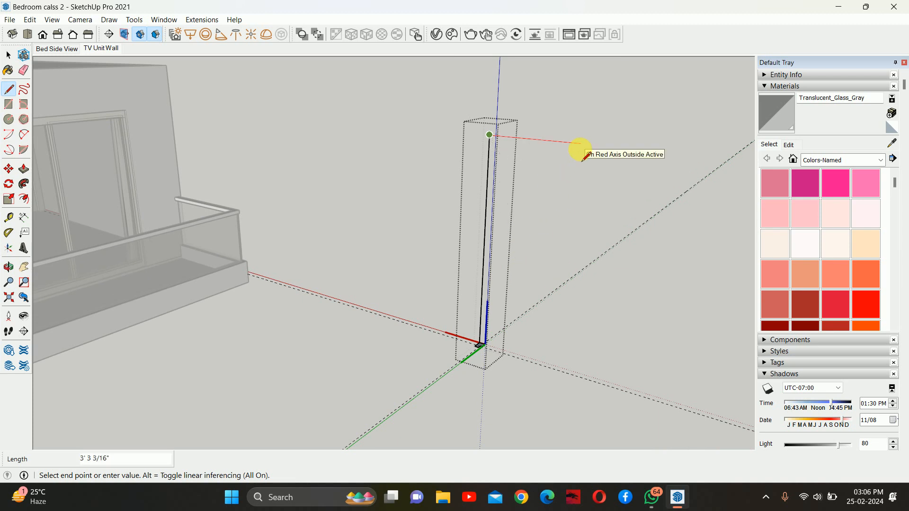
{"action": "left_click", "coordinate": [586, 144]}
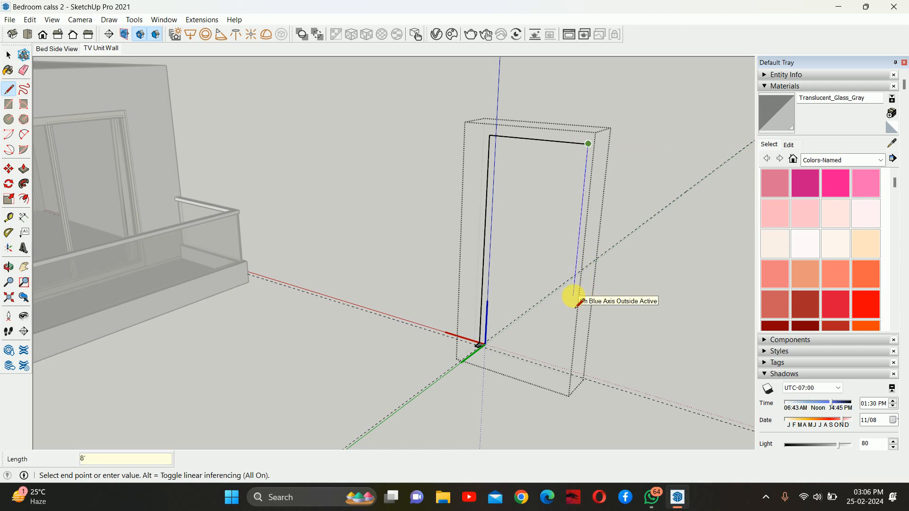
{"action": "key", "text": "Return"}
{"action": "key", "text": "space"}
{"action": "scroll", "coordinate": [554, 322], "scroll_direction": "up", "scroll_amount": 2}
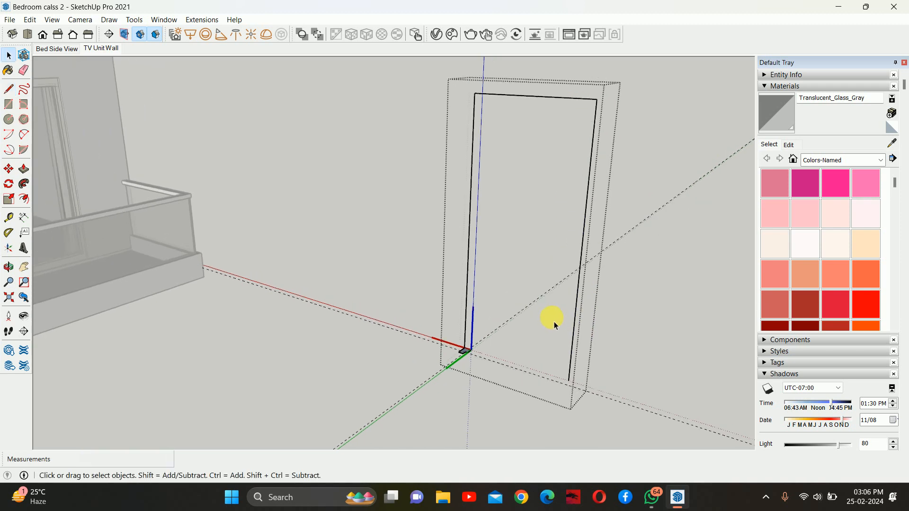
{"action": "scroll", "coordinate": [467, 354], "scroll_direction": "up", "scroll_amount": 3}
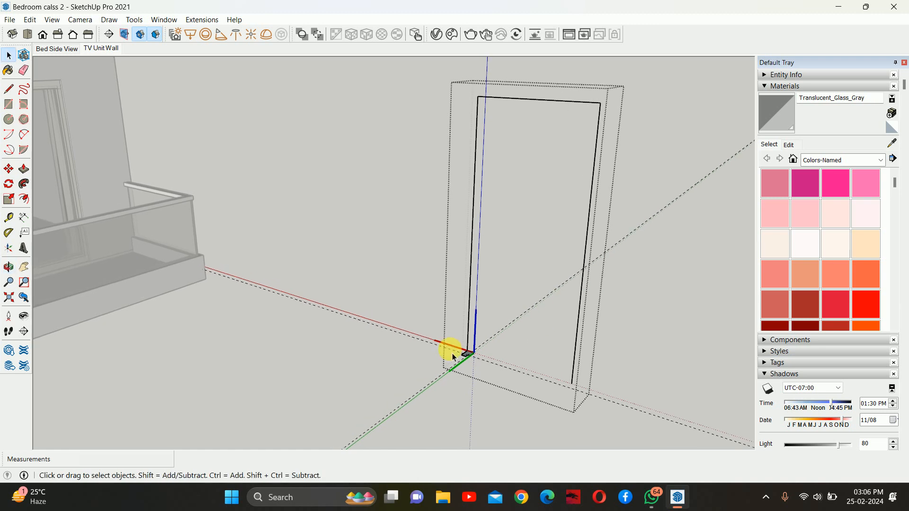
{"action": "scroll", "coordinate": [474, 353], "scroll_direction": "down", "scroll_amount": 1}
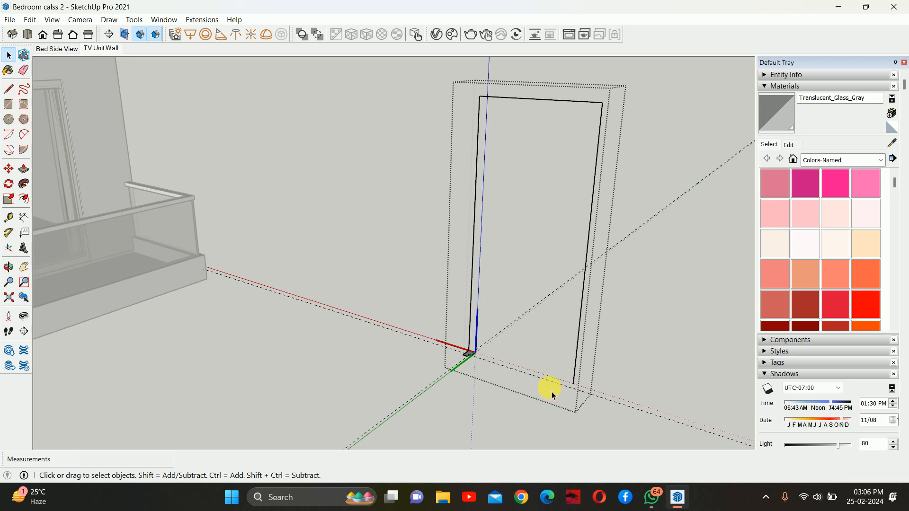
{"action": "scroll", "coordinate": [477, 357], "scroll_direction": "up", "scroll_amount": 2}
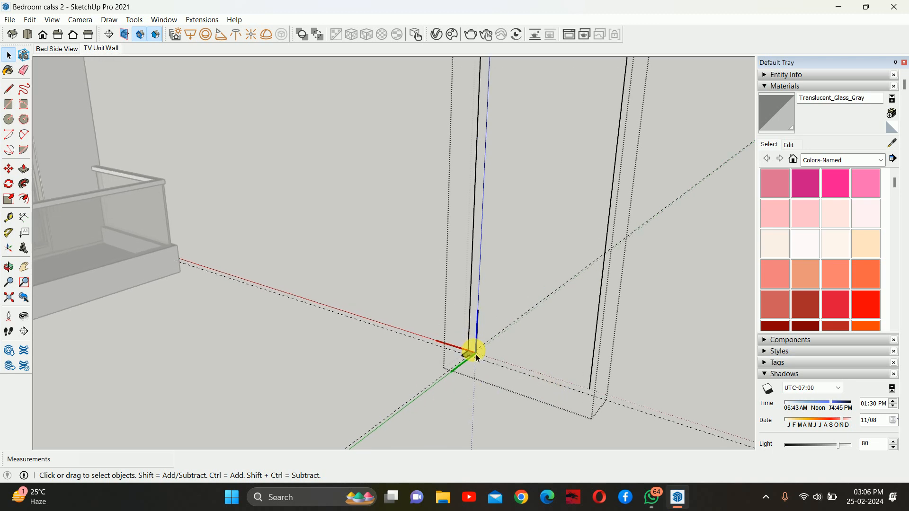
{"action": "scroll", "coordinate": [470, 350], "scroll_direction": "down", "scroll_amount": 3}
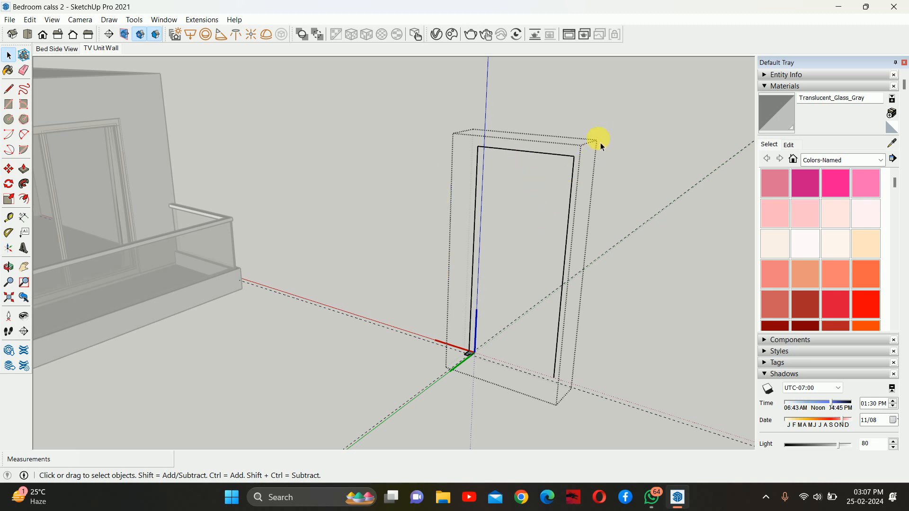
Step: Sweep the notched profile along the three-segment door path with Follow Me, and leave the frame component
{"action": "left_click_drag", "start_coordinate": [601, 143], "coordinate": [402, 205]}
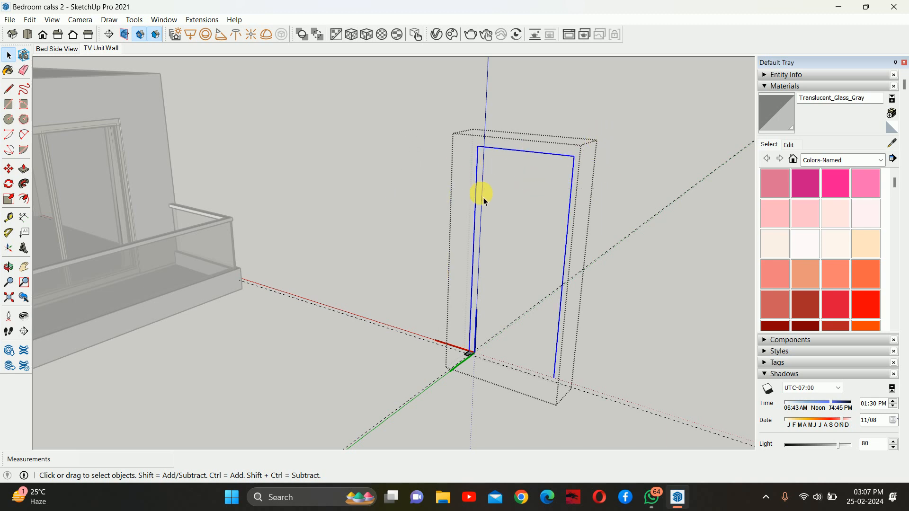
{"action": "scroll", "coordinate": [478, 366], "scroll_direction": "up", "scroll_amount": 1}
{"action": "scroll", "coordinate": [478, 366], "scroll_direction": "up", "scroll_amount": 2}
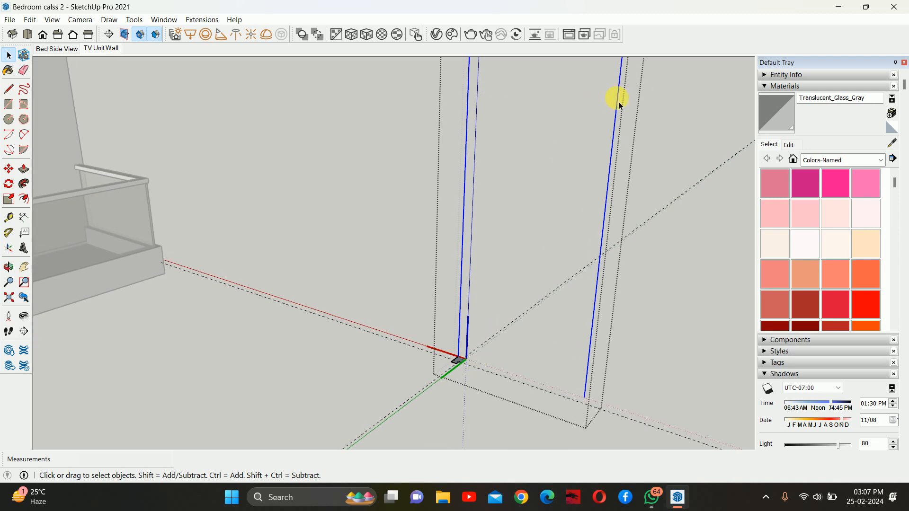
{"action": "scroll", "coordinate": [462, 284], "scroll_direction": "up", "scroll_amount": 3}
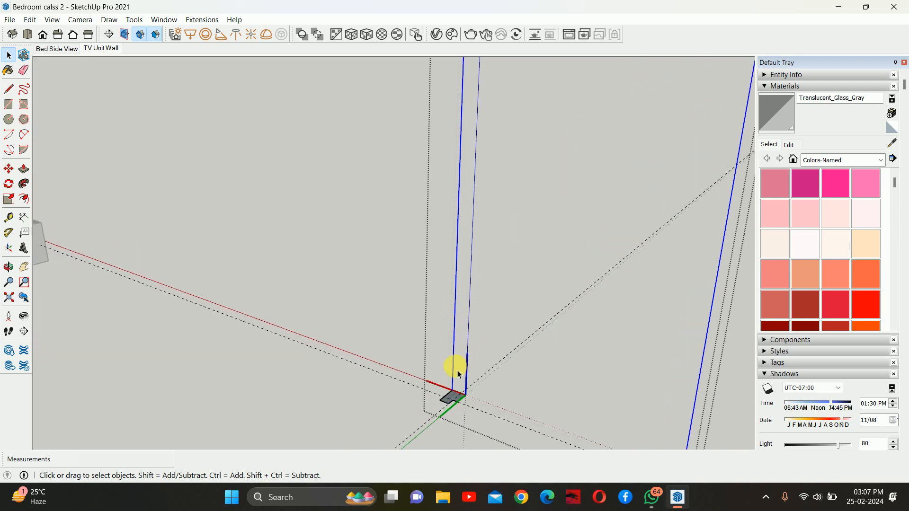
{"action": "scroll", "coordinate": [452, 405], "scroll_direction": "up", "scroll_amount": 4}
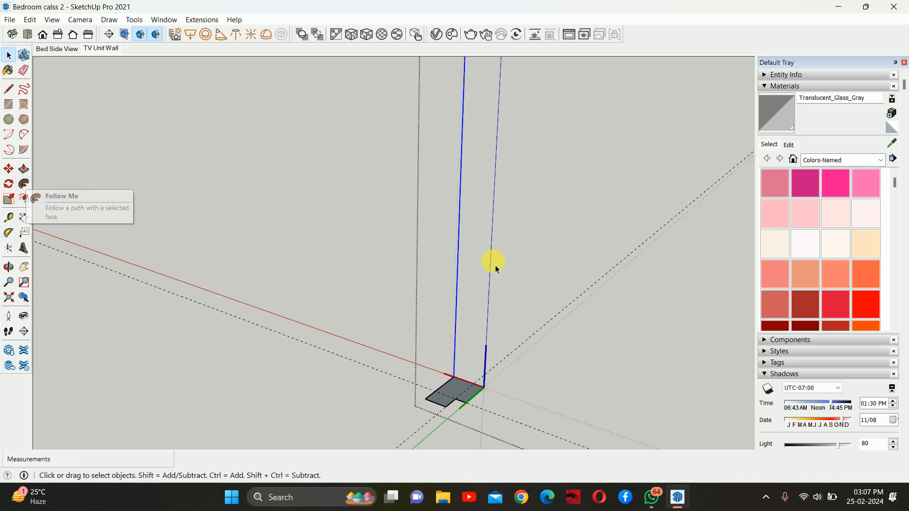
{"action": "scroll", "coordinate": [496, 269], "scroll_direction": "down", "scroll_amount": 5}
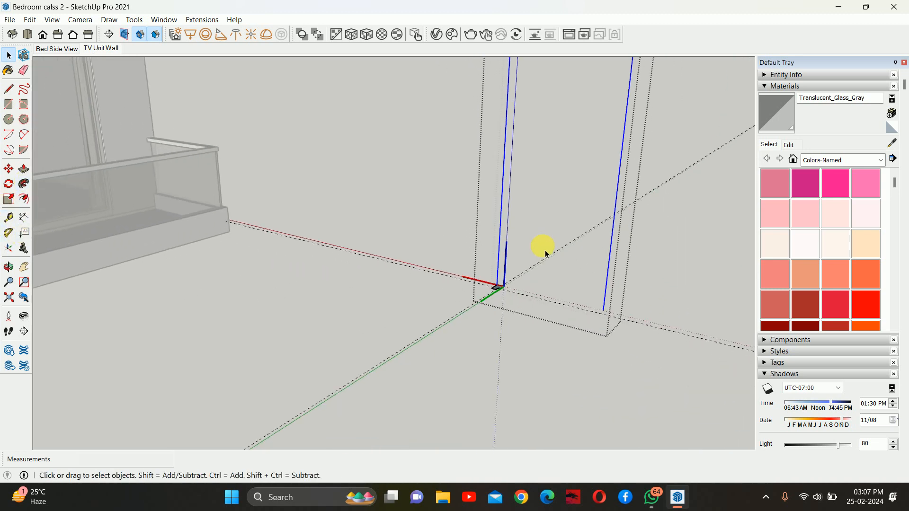
{"action": "scroll", "coordinate": [539, 264], "scroll_direction": "down", "scroll_amount": 3}
{"action": "scroll", "coordinate": [576, 137], "scroll_direction": "up", "scroll_amount": 3}
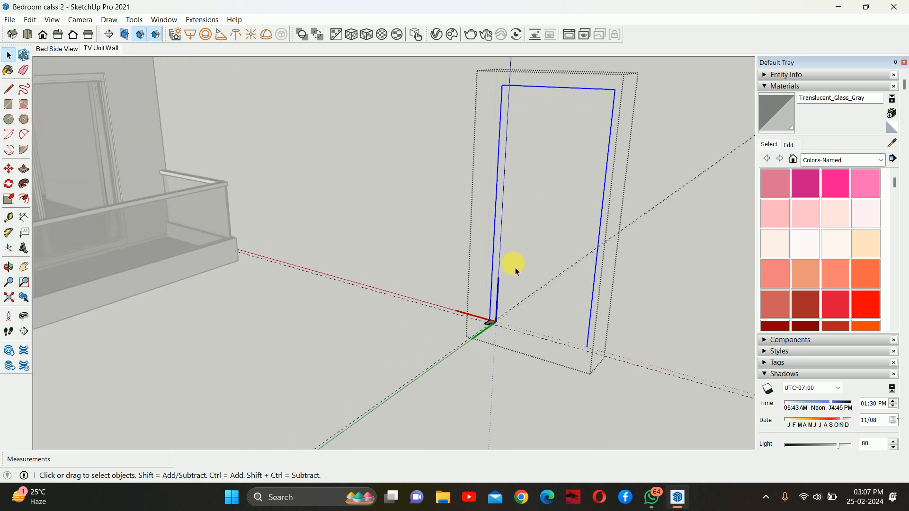
{"action": "scroll", "coordinate": [489, 318], "scroll_direction": "up", "scroll_amount": 6}
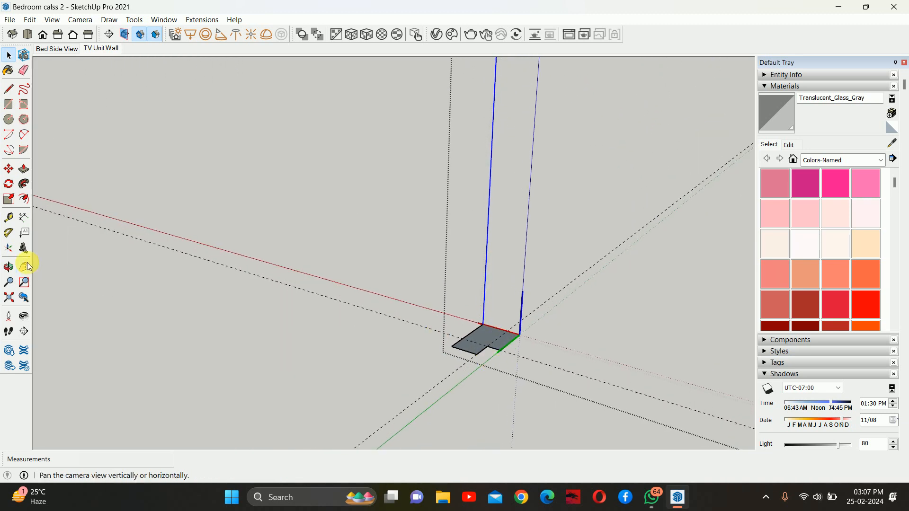
{"action": "left_click", "coordinate": [24, 185]}
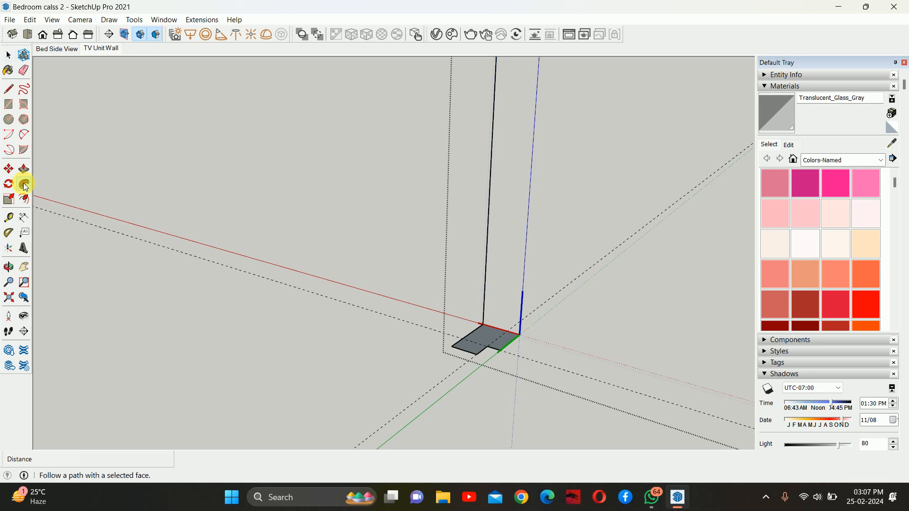
{"action": "left_click", "coordinate": [487, 345]}
{"action": "scroll", "coordinate": [488, 338], "scroll_direction": "down", "scroll_amount": 3}
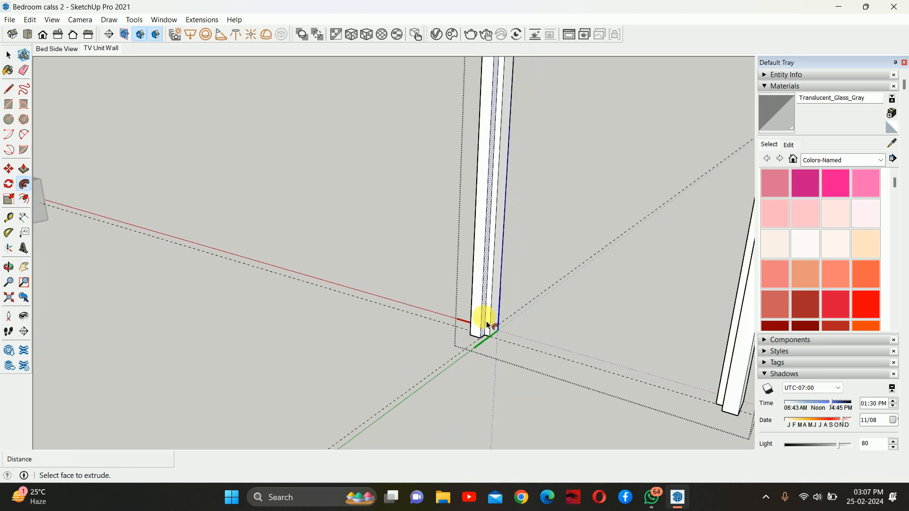
{"action": "scroll", "coordinate": [488, 325], "scroll_direction": "down", "scroll_amount": 6}
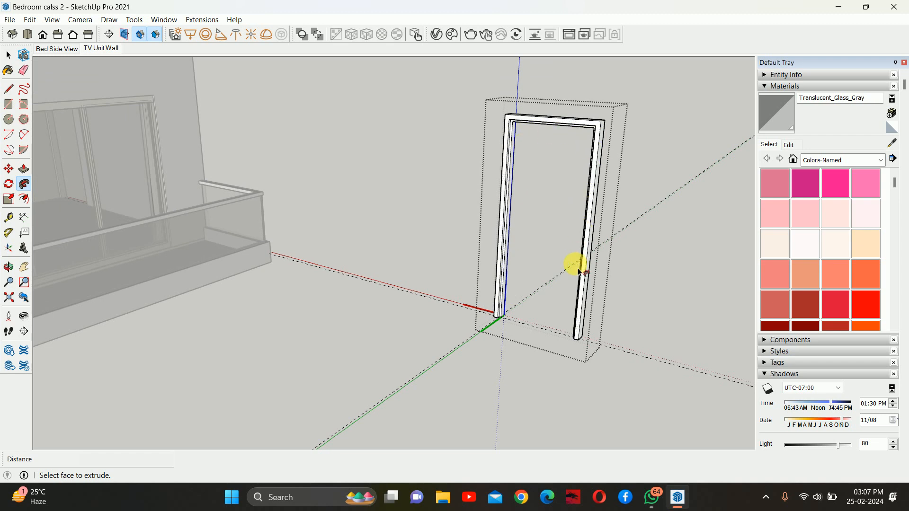
{"action": "key", "text": "space"}
{"action": "key", "text": "Escape"}
Step: Place a guide 12mm out from the bottom outer edge of the frame leg that stands at the guide intersection
{"action": "scroll", "coordinate": [501, 317], "scroll_direction": "up", "scroll_amount": 3}
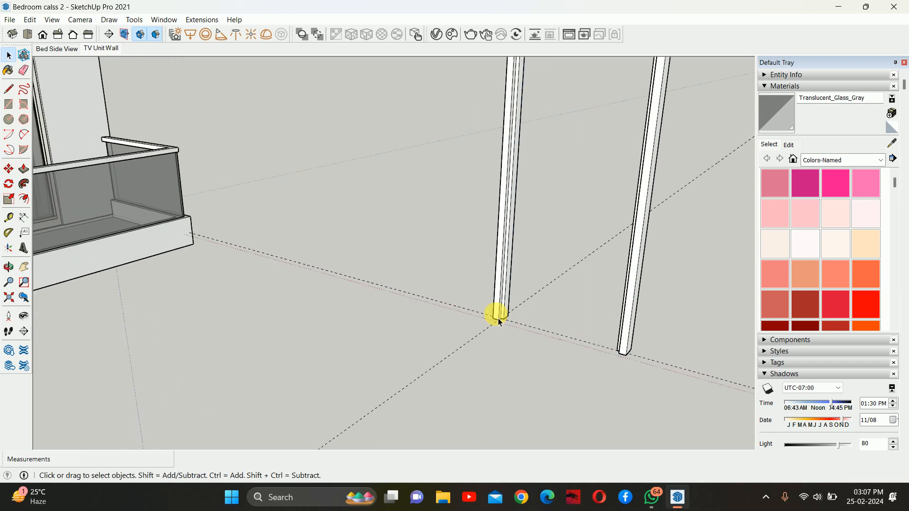
{"action": "scroll", "coordinate": [498, 318], "scroll_direction": "up", "scroll_amount": 2}
{"action": "middle_click_drag", "start_coordinate": [498, 325], "coordinate": [532, 358]}
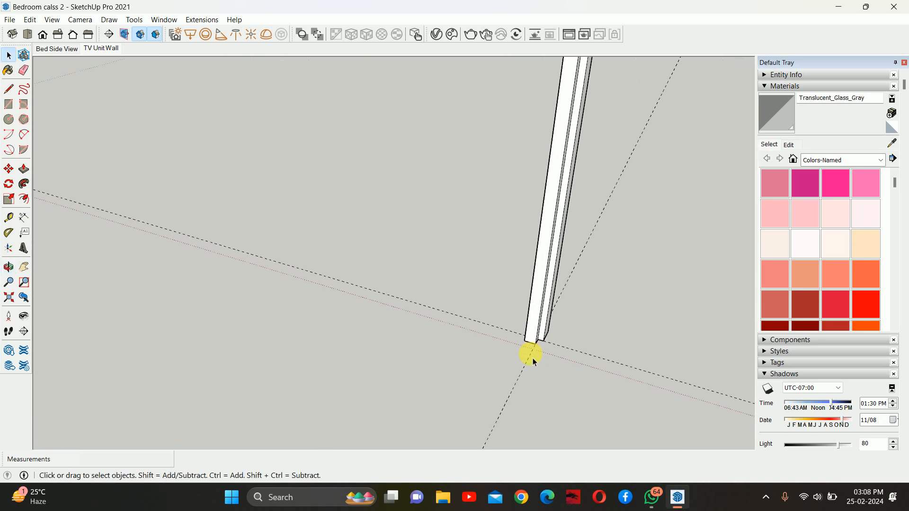
{"action": "scroll", "coordinate": [532, 358], "scroll_direction": "up", "scroll_amount": 1}
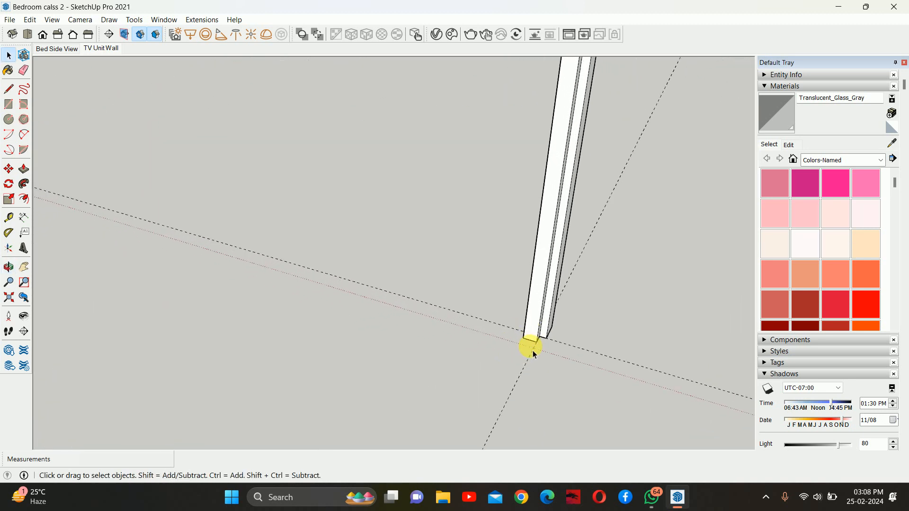
{"action": "scroll", "coordinate": [533, 354], "scroll_direction": "down", "scroll_amount": 1}
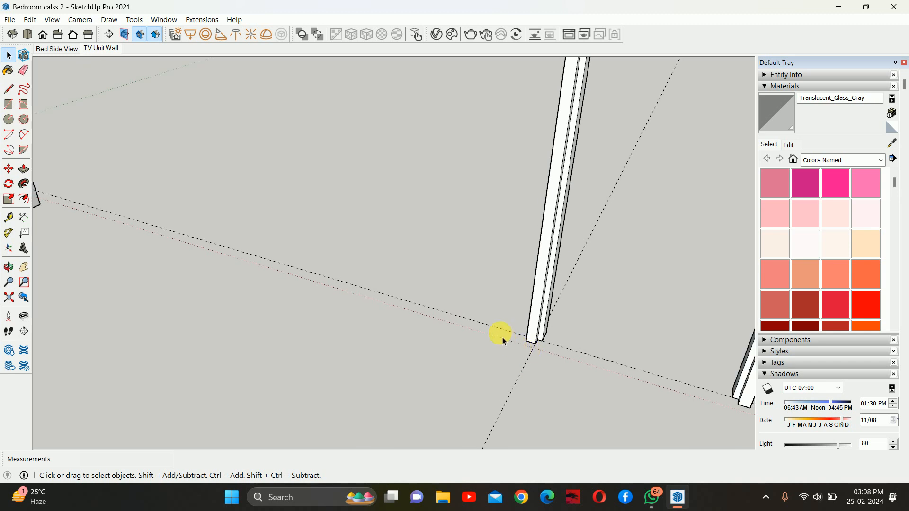
{"action": "scroll", "coordinate": [504, 327], "scroll_direction": "up", "scroll_amount": 3}
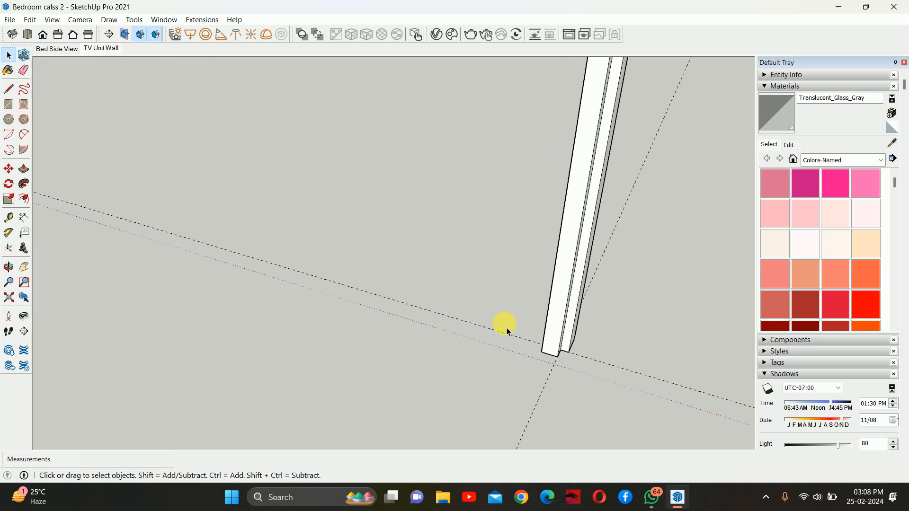
{"action": "key", "text": "t"}
{"action": "scroll", "coordinate": [554, 365], "scroll_direction": "up", "scroll_amount": 2}
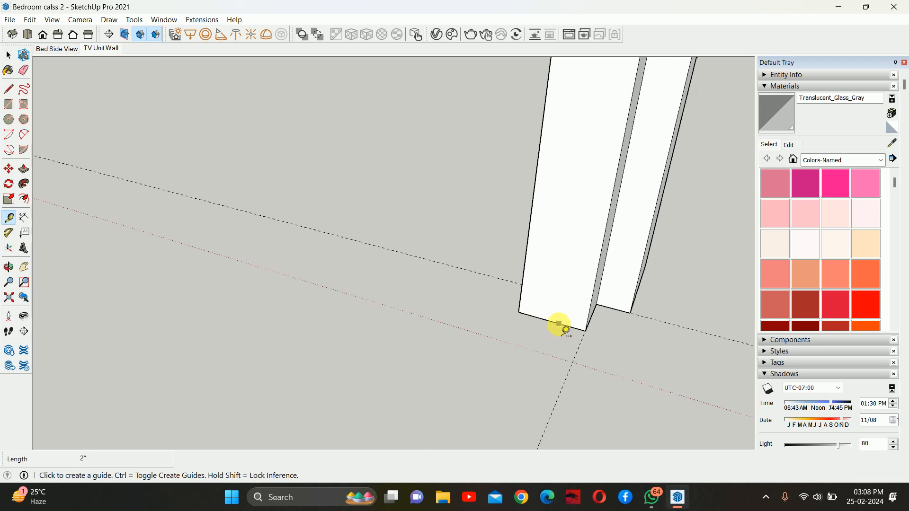
{"action": "left_click", "coordinate": [558, 323]}
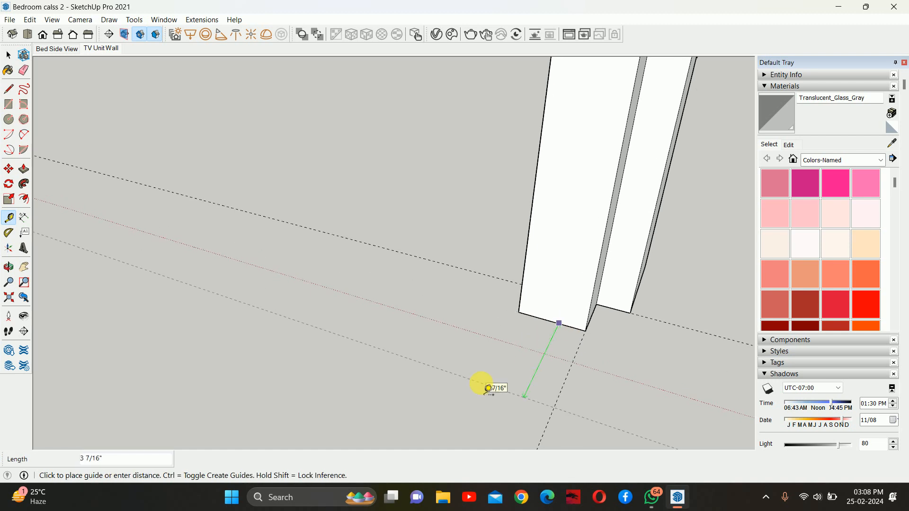
{"action": "type", "text": "12mm"}
{"action": "key", "text": "Return"}
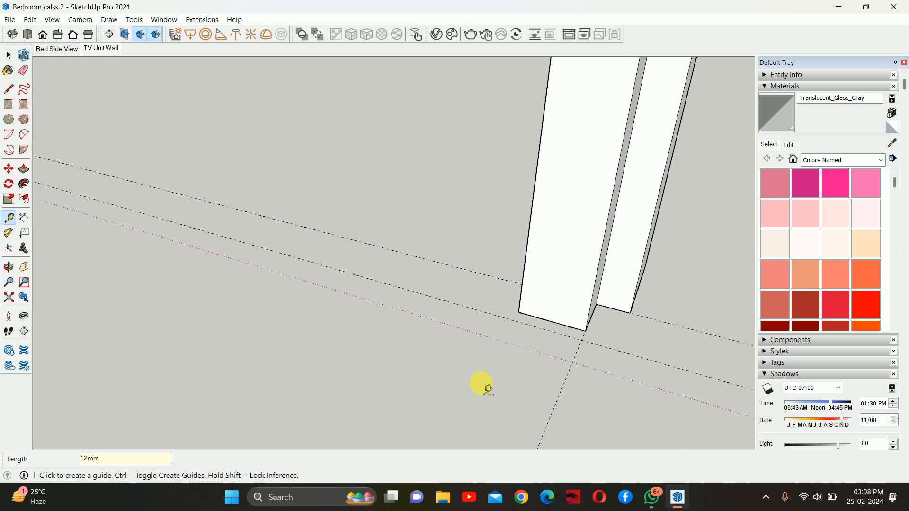
Step: Place a parallel guide 5" from the guide crossing at the leg's notch-side corner, towards the outside of the door frame
{"action": "left_click", "coordinate": [561, 391]}
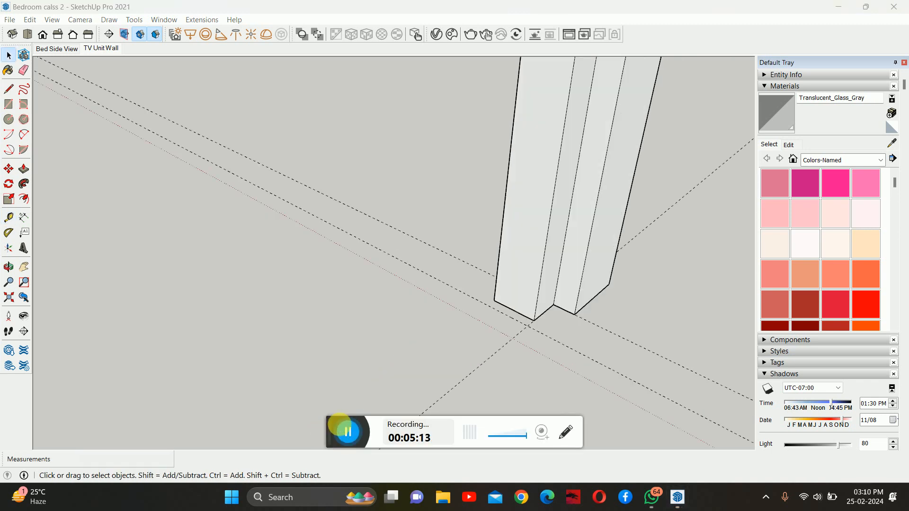
{"action": "key", "text": "t"}
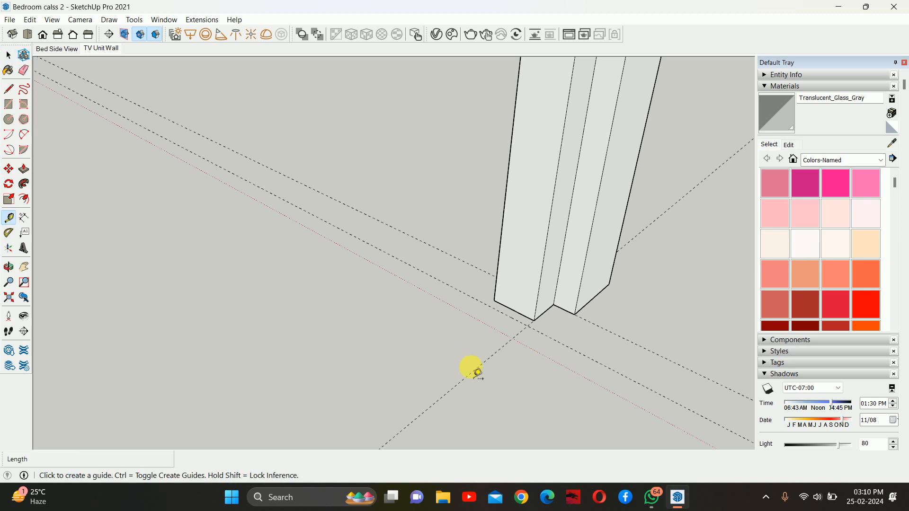
{"action": "left_click", "coordinate": [478, 366]}
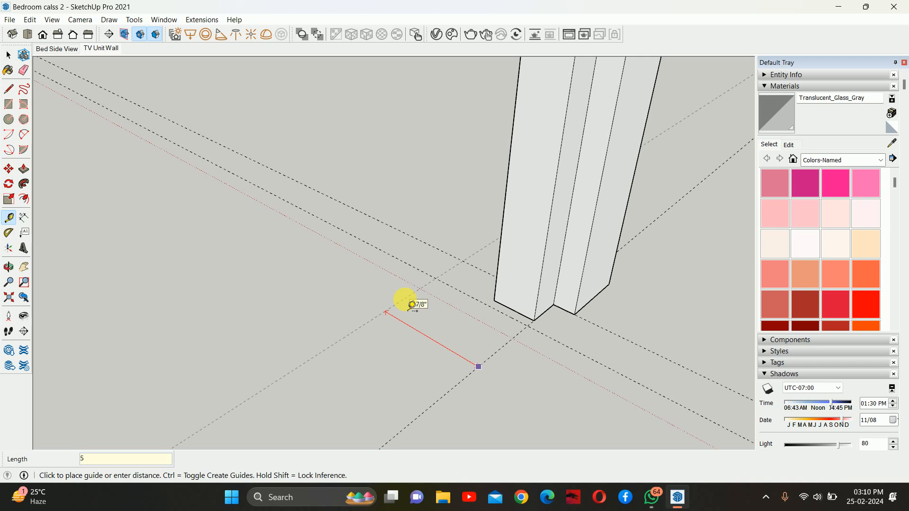
{"action": "type", "text": "5"}
{"action": "key", "text": "Return"}
{"action": "key", "text": "space"}
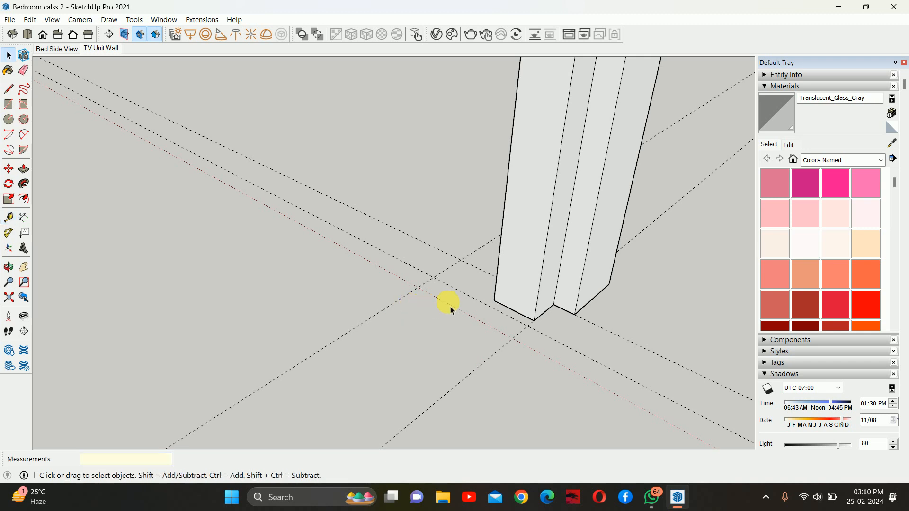
Step: Draw a 5 × about 1/2" rectangle from the new guides' intersection to the frame leg's bottom corner
{"action": "key", "text": "r"}
{"action": "scroll", "coordinate": [445, 288], "scroll_direction": "up", "scroll_amount": 2}
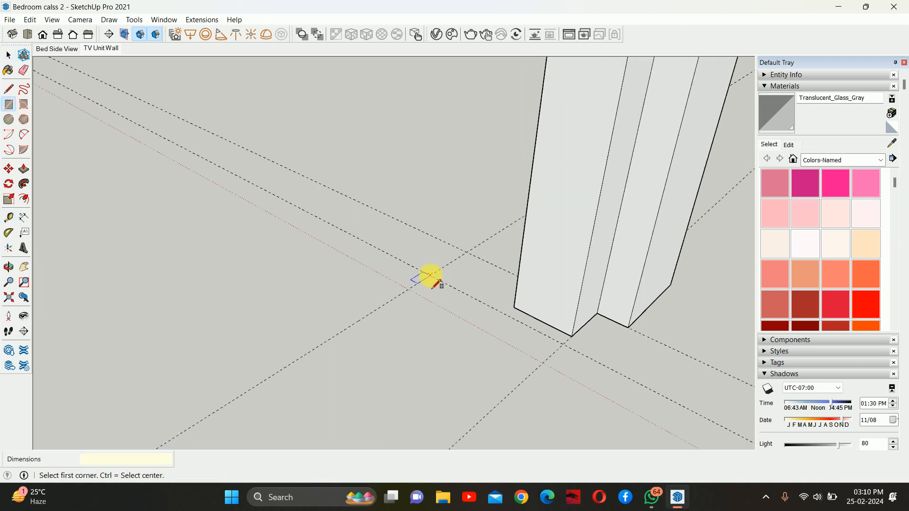
{"action": "left_click", "coordinate": [431, 272]}
{"action": "left_click", "coordinate": [571, 337]}
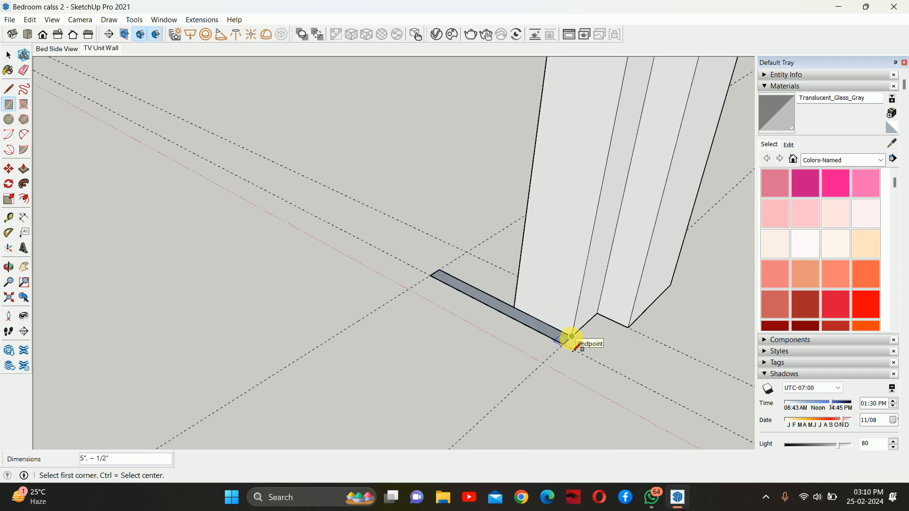
{"action": "key", "text": "space"}
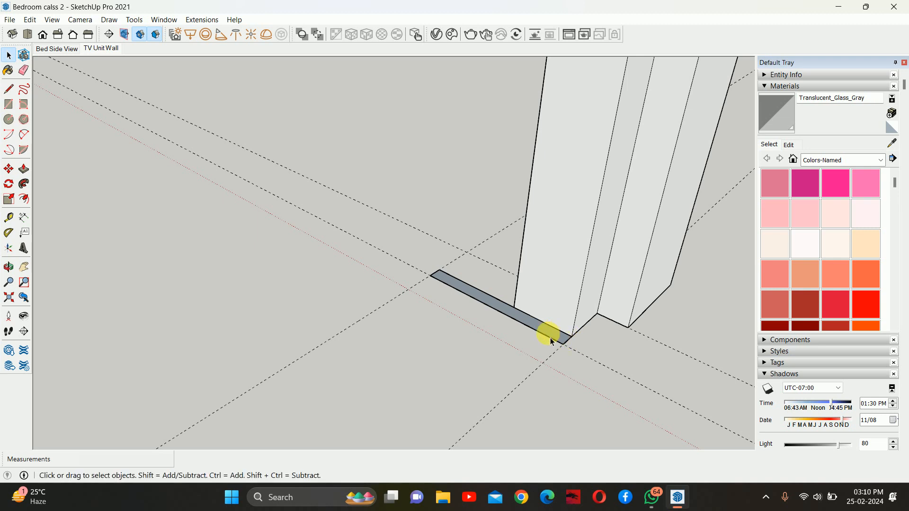
Step: Select the thin rectangle at the foot of the frame leg with its edges and make it a component
{"action": "scroll", "coordinate": [544, 337], "scroll_direction": "down", "scroll_amount": 5}
{"action": "scroll", "coordinate": [529, 368], "scroll_direction": "down", "scroll_amount": 3}
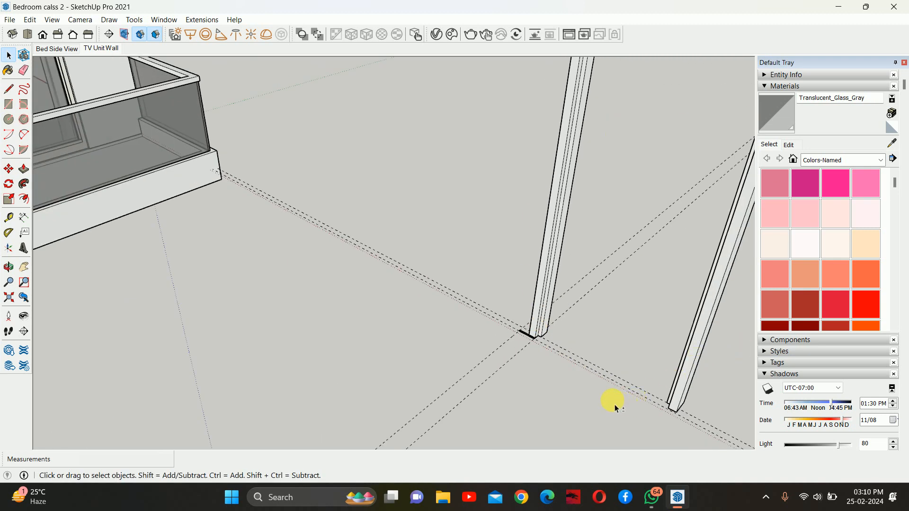
{"action": "scroll", "coordinate": [544, 381], "scroll_direction": "up", "scroll_amount": 5}
{"action": "scroll", "coordinate": [518, 356], "scroll_direction": "up", "scroll_amount": 2}
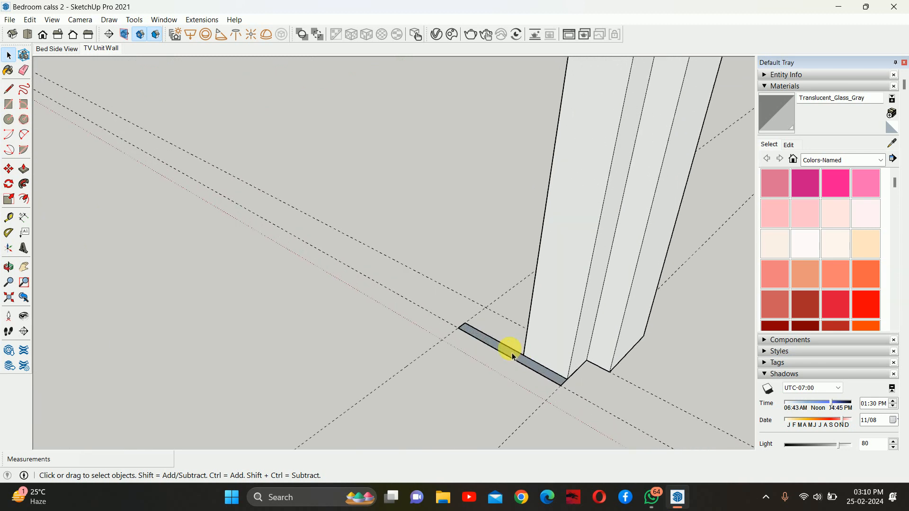
{"action": "left_click", "coordinate": [509, 354]}
{"action": "right_click", "coordinate": [507, 350]}
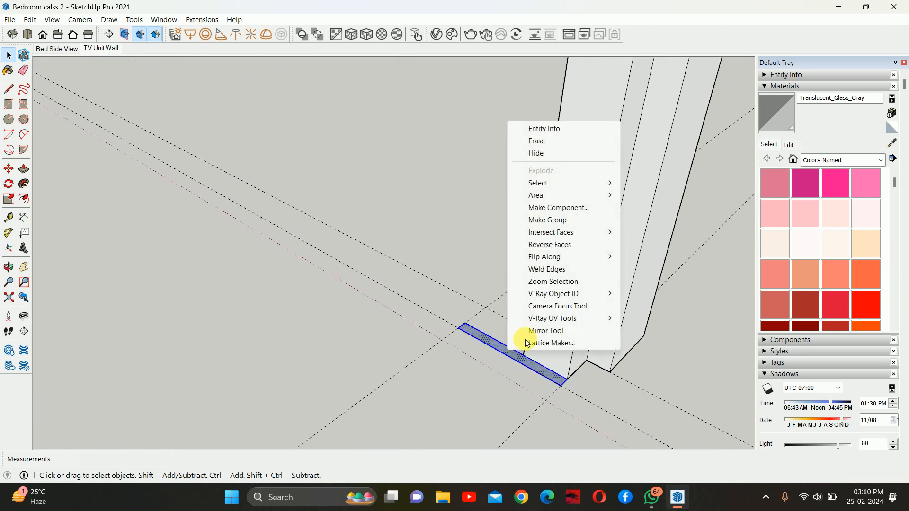
{"action": "left_click", "coordinate": [554, 208]}
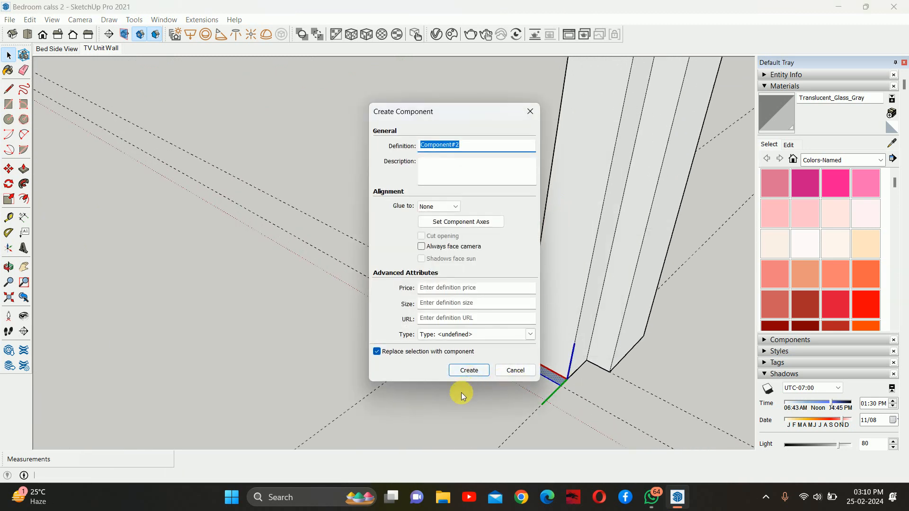
{"action": "left_click", "coordinate": [469, 370]}
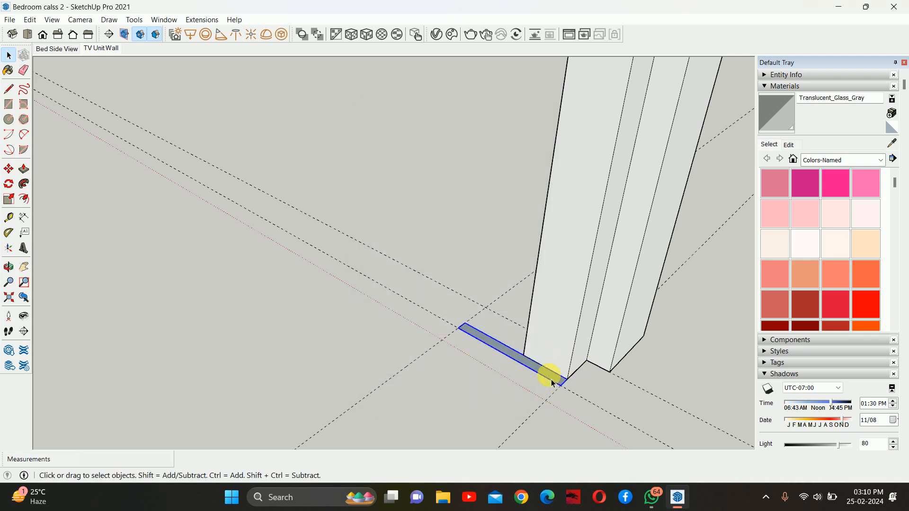
Step: Open the thin trim profile for editing and draw a 7' 10" vertical line from the frame leg's bottom corner up to its top corner
{"action": "double_click", "coordinate": [549, 379]}
{"action": "key", "text": "l"}
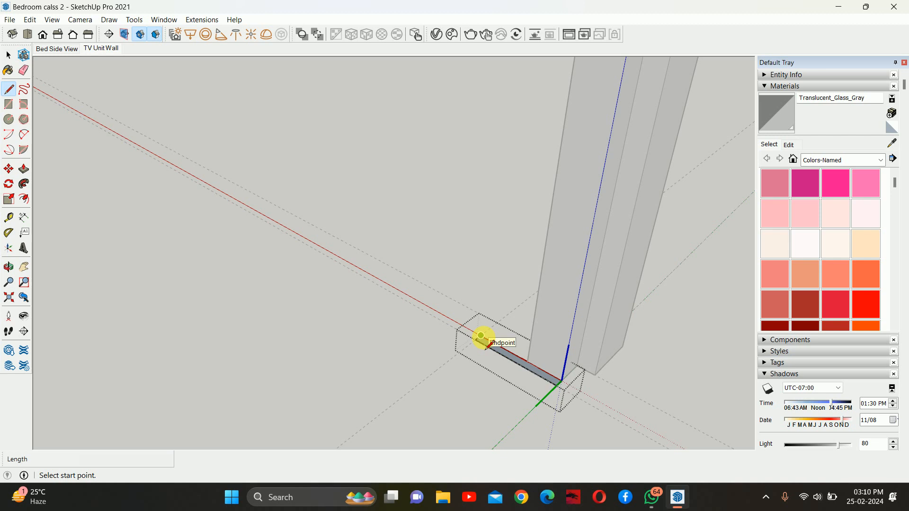
{"action": "left_click", "coordinate": [564, 378]}
{"action": "scroll", "coordinate": [593, 263], "scroll_direction": "down", "scroll_amount": 1}
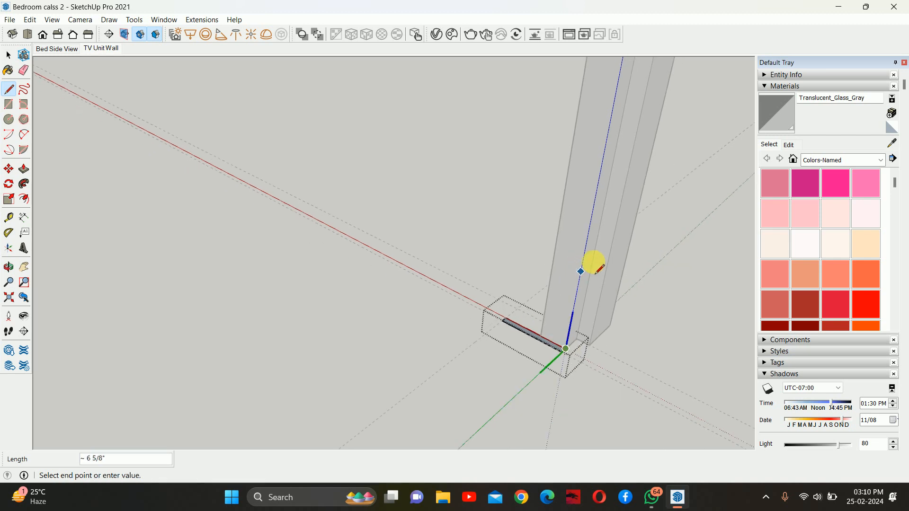
{"action": "scroll", "coordinate": [595, 263], "scroll_direction": "down", "scroll_amount": 2}
{"action": "scroll", "coordinate": [575, 185], "scroll_direction": "down", "scroll_amount": 1}
{"action": "middle_click_drag", "start_coordinate": [576, 180], "coordinate": [556, 256], "text": "shift"}
{"action": "scroll", "coordinate": [555, 251], "scroll_direction": "down", "scroll_amount": 2}
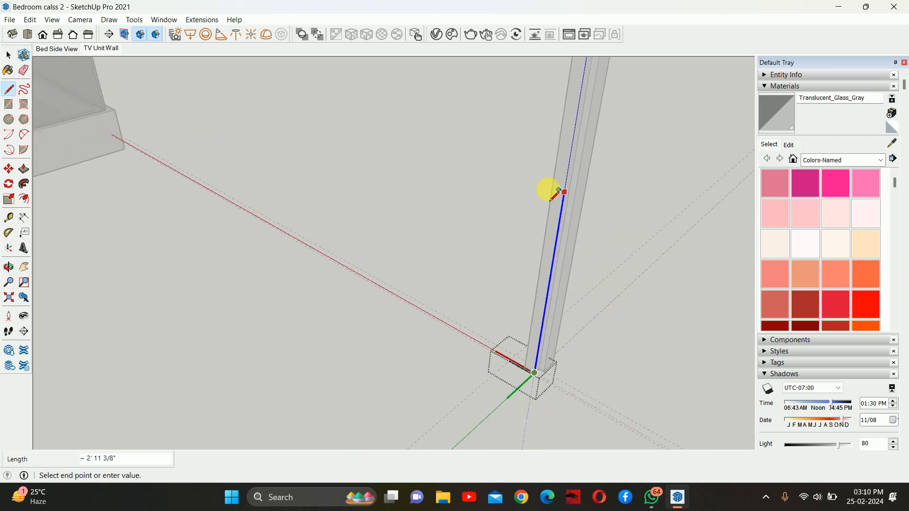
{"action": "middle_click_drag", "start_coordinate": [548, 189], "coordinate": [540, 266]}
{"action": "scroll", "coordinate": [544, 229], "scroll_direction": "down", "scroll_amount": 1}
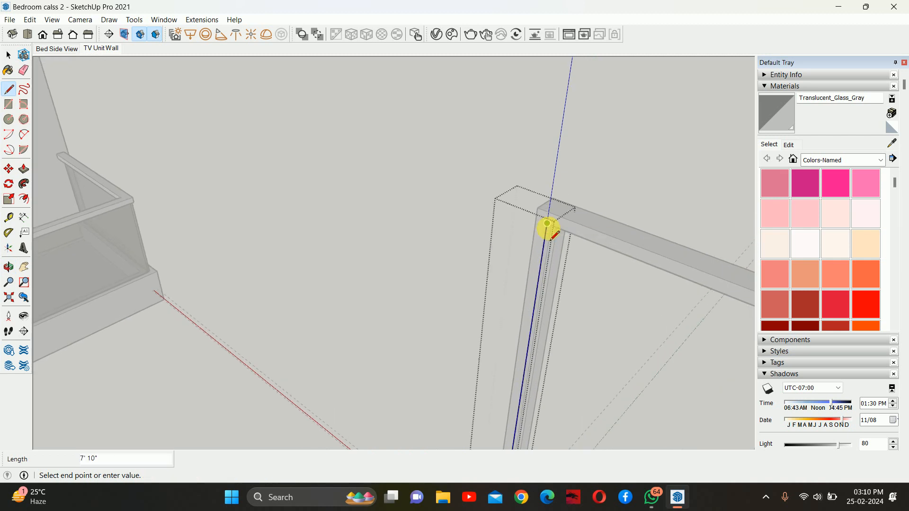
{"action": "left_click", "coordinate": [546, 223]}
Step: Continue the trim path across the door frame's top and down 7' 10" to the foot of the opposite leg
{"action": "mouse_move", "coordinate": [629, 273]}
{"action": "middle_mouse_down"}
{"action": "mouse_move", "coordinate": [635, 288]}
{"action": "mouse_move", "coordinate": [564, 251]}
{"action": "mouse_move", "coordinate": [528, 315]}
{"action": "mouse_move", "coordinate": [493, 258]}
{"action": "mouse_move", "coordinate": [463, 258]}
{"action": "mouse_move", "coordinate": [480, 351]}
{"action": "middle_mouse_up"}
{"action": "scroll", "coordinate": [520, 234], "scroll_direction": "down", "scroll_amount": 1}
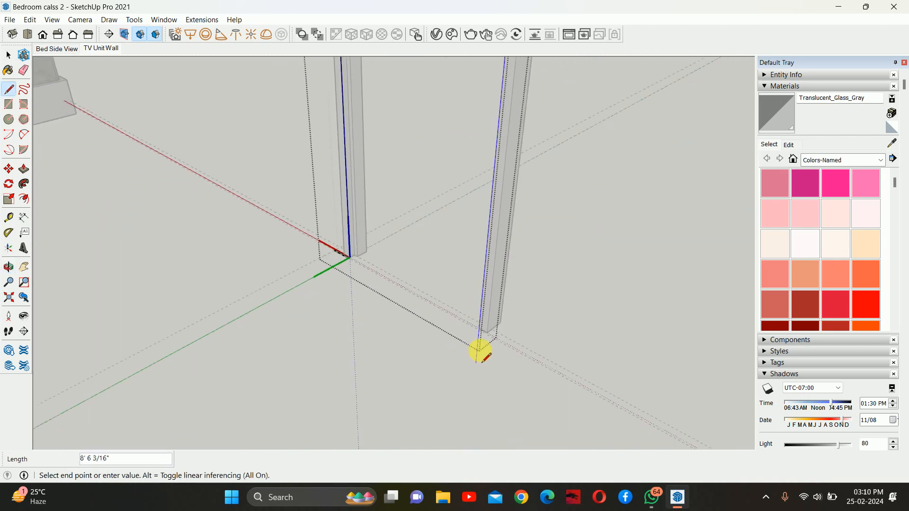
{"action": "scroll", "coordinate": [479, 350], "scroll_direction": "up", "scroll_amount": 2}
{"action": "scroll", "coordinate": [482, 327], "scroll_direction": "up", "scroll_amount": 3}
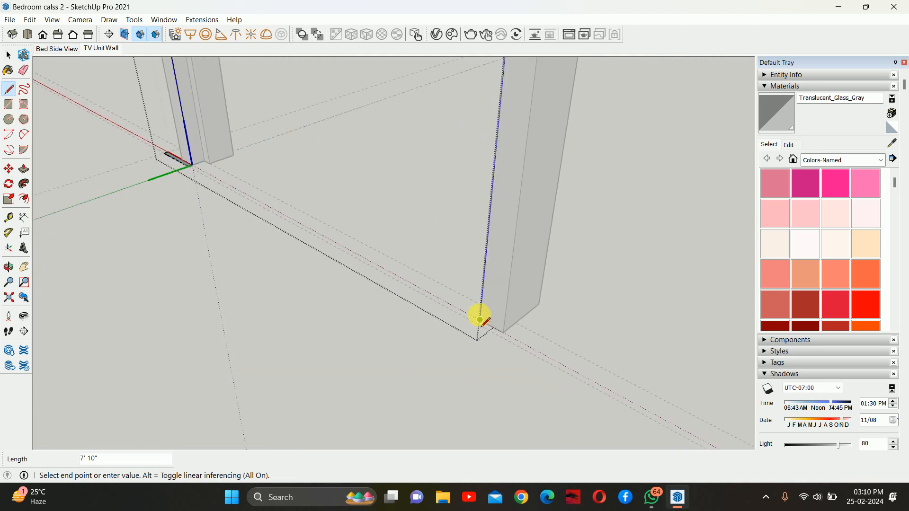
{"action": "scroll", "coordinate": [480, 322], "scroll_direction": "up", "scroll_amount": 1}
{"action": "left_click", "coordinate": [481, 324]}
{"action": "scroll", "coordinate": [481, 327], "scroll_direction": "down", "scroll_amount": 3}
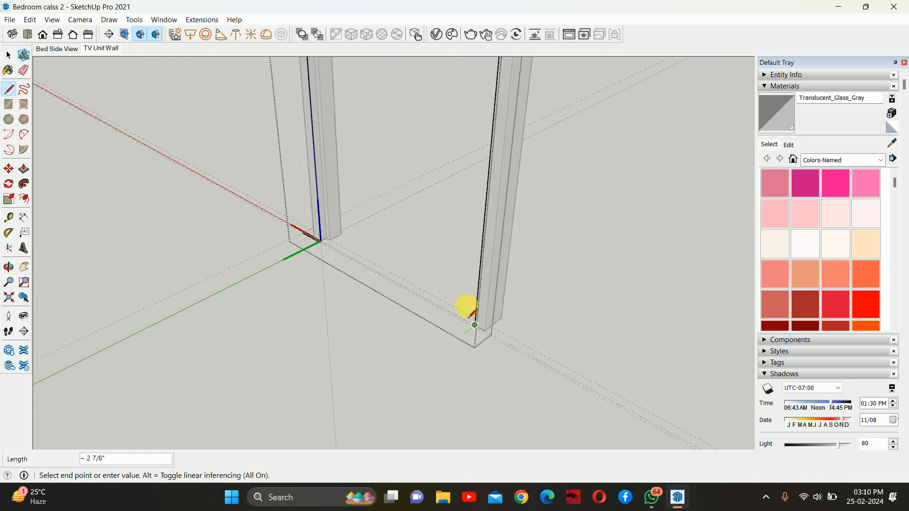
{"action": "scroll", "coordinate": [474, 324], "scroll_direction": "down", "scroll_amount": 3}
Step: Sweep the thin trim profile along the three path lines around the door frame with Follow Me, finishing the component edit
{"action": "key", "text": "space"}
{"action": "scroll", "coordinate": [375, 253], "scroll_direction": "down", "scroll_amount": 3}
{"action": "middle_click_drag", "start_coordinate": [386, 315], "coordinate": [610, 138]}
{"action": "left_click_drag", "start_coordinate": [588, 112], "coordinate": [390, 247]}
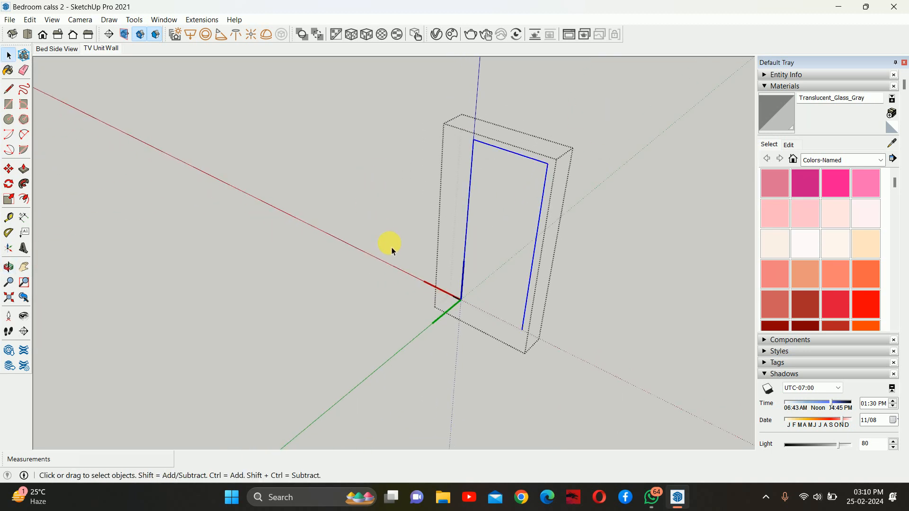
{"action": "scroll", "coordinate": [479, 328], "scroll_direction": "up", "scroll_amount": 8}
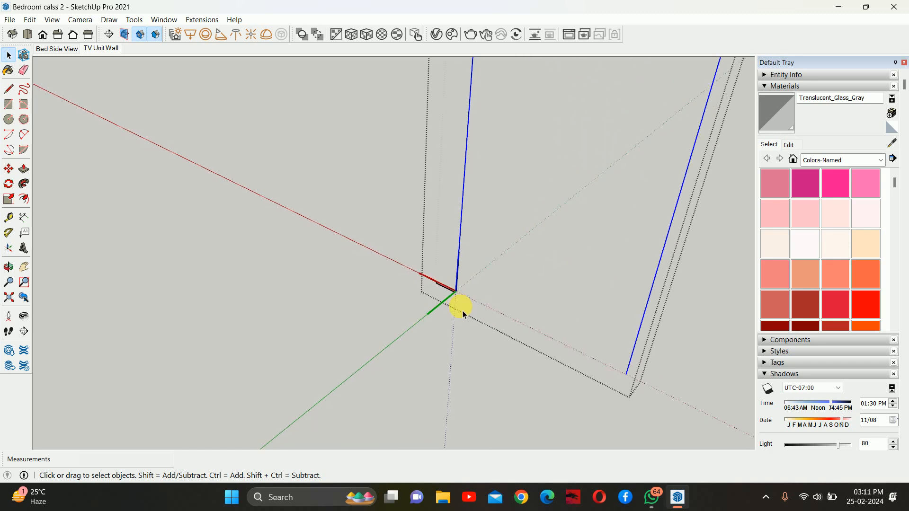
{"action": "scroll", "coordinate": [458, 306], "scroll_direction": "up", "scroll_amount": 5}
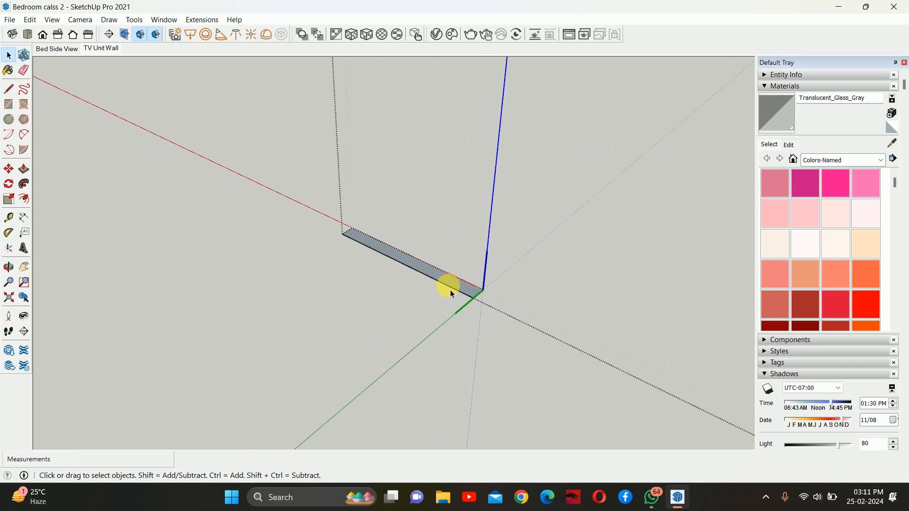
{"action": "left_click", "coordinate": [25, 184]}
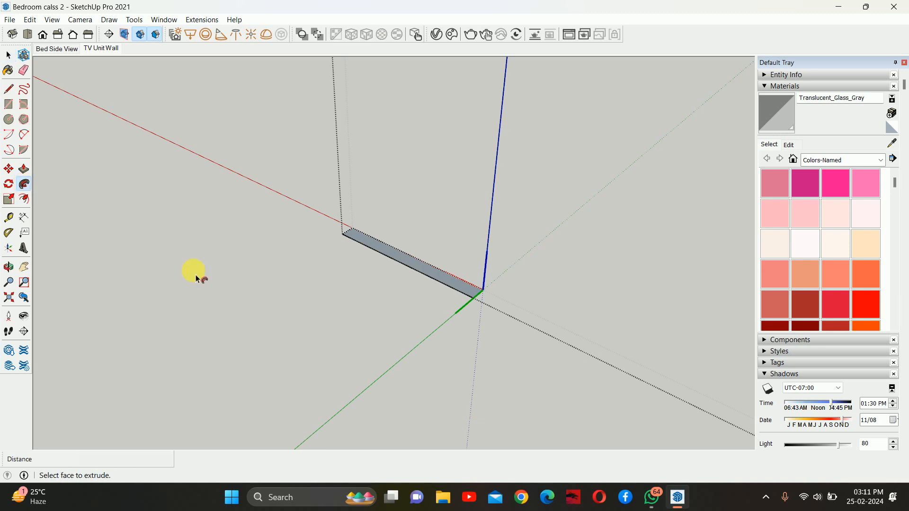
{"action": "left_click", "coordinate": [452, 285]}
{"action": "scroll", "coordinate": [454, 286], "scroll_direction": "down", "scroll_amount": 7}
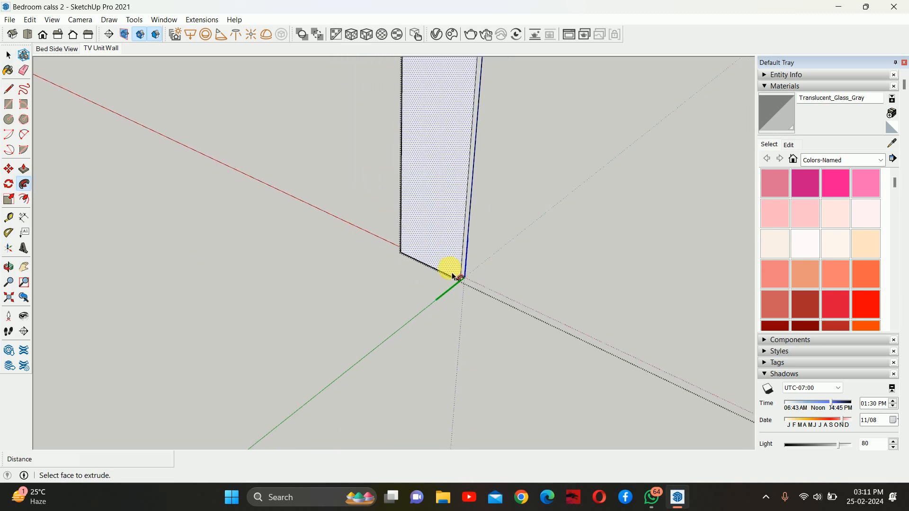
{"action": "scroll", "coordinate": [461, 286], "scroll_direction": "down", "scroll_amount": 10}
{"action": "key", "text": "space"}
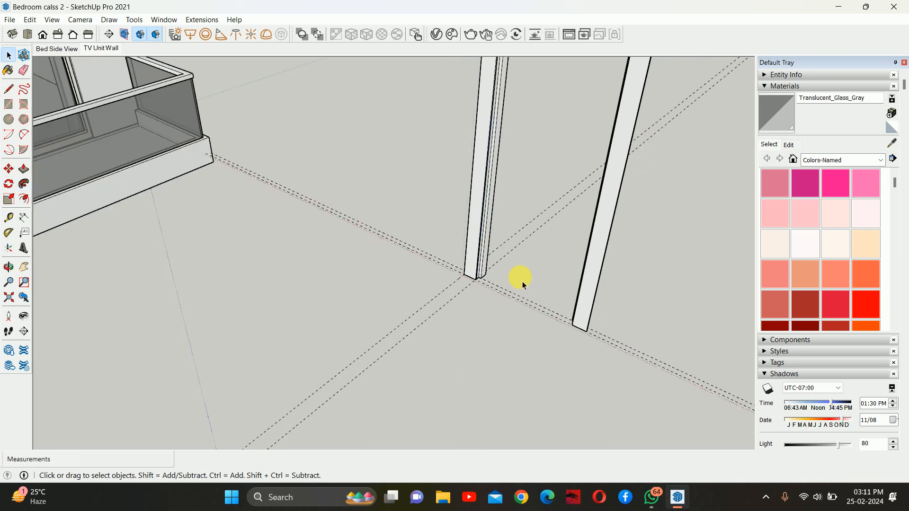
Step: Copy the finished trim along the green axis onto the opposite face of the door frame, snapping it to the frame's bottom corner
{"action": "middle_click_drag", "start_coordinate": [488, 309], "coordinate": [380, 317]}
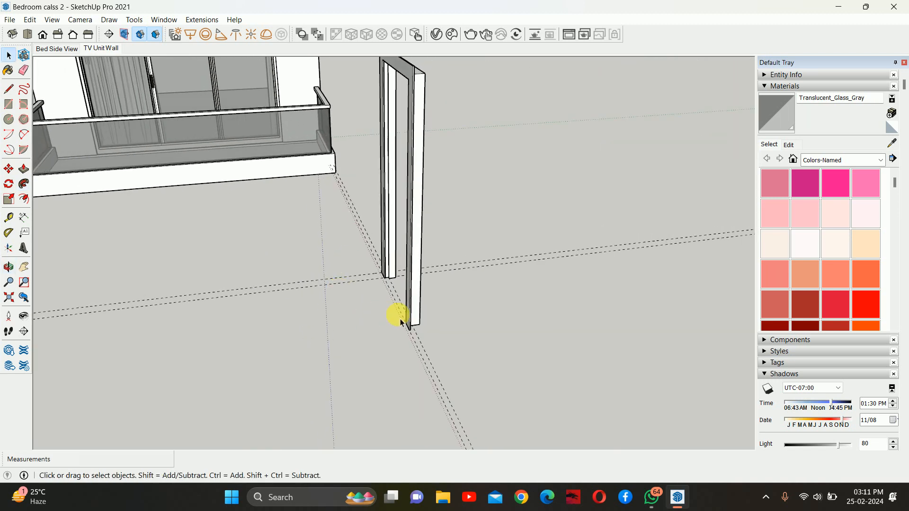
{"action": "left_click", "coordinate": [416, 322]}
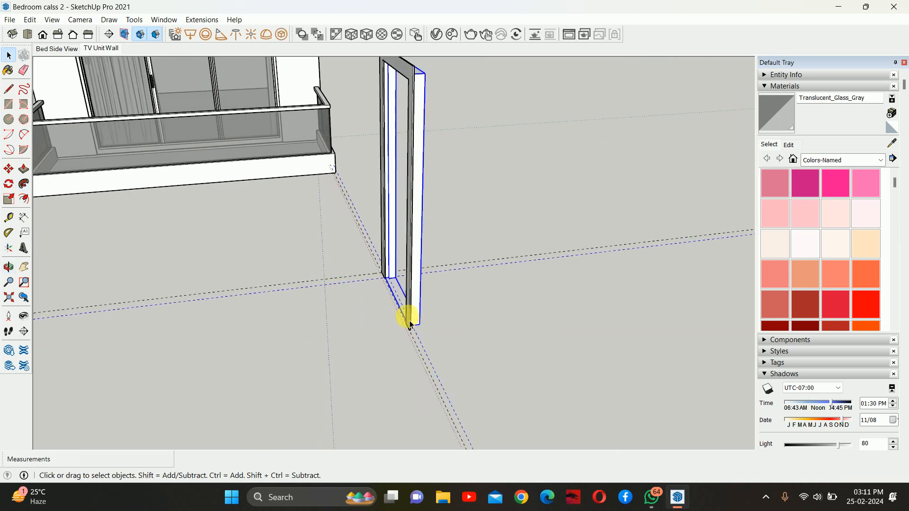
{"action": "scroll", "coordinate": [407, 320], "scroll_direction": "up", "scroll_amount": 5}
{"action": "key", "text": "m"}
{"action": "scroll", "coordinate": [348, 335], "scroll_direction": "up", "scroll_amount": 3}
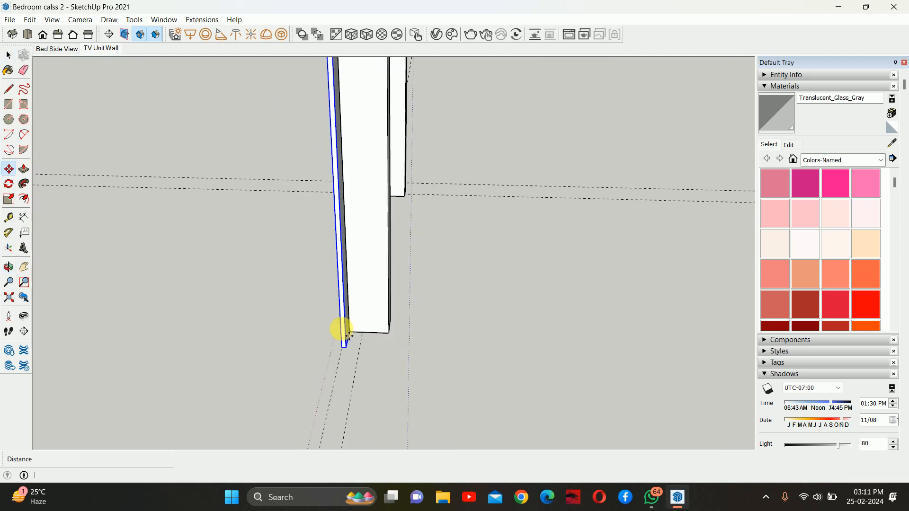
{"action": "middle_click_drag", "start_coordinate": [348, 335], "coordinate": [432, 334]}
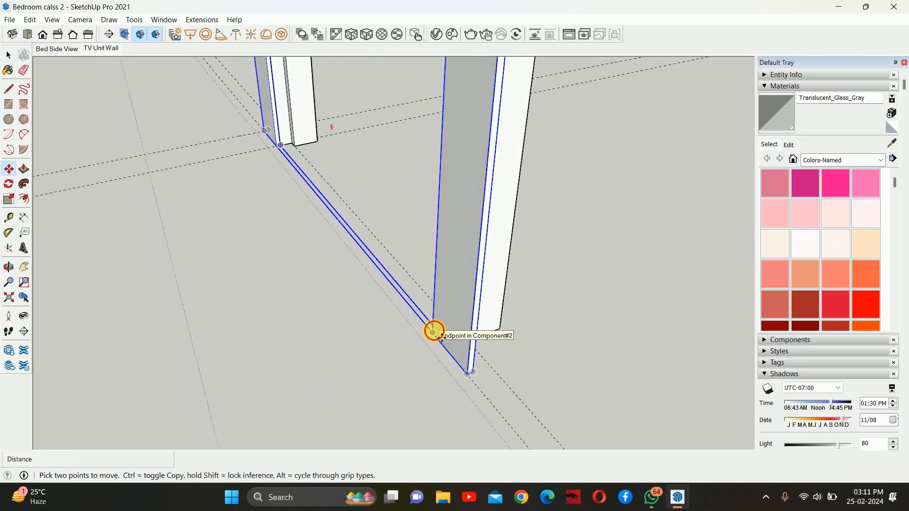
{"action": "left_click", "coordinate": [432, 332]}
{"action": "key", "text": "ctrl"}
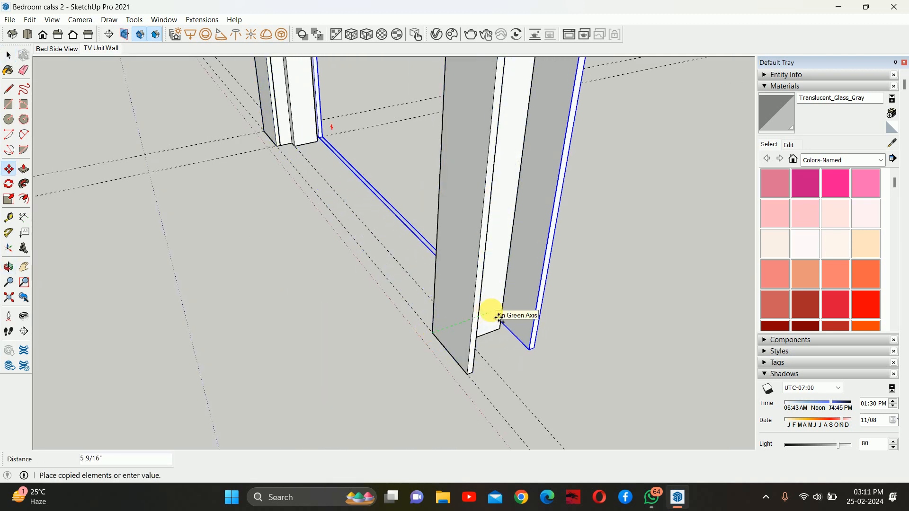
{"action": "middle_click_drag", "start_coordinate": [500, 318], "coordinate": [473, 345]}
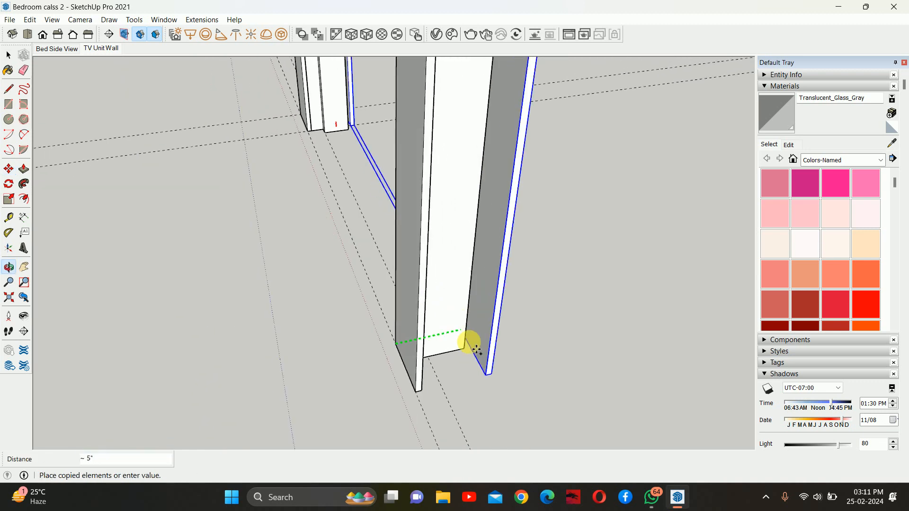
{"action": "left_click", "coordinate": [463, 349]}
{"action": "key", "text": "space"}
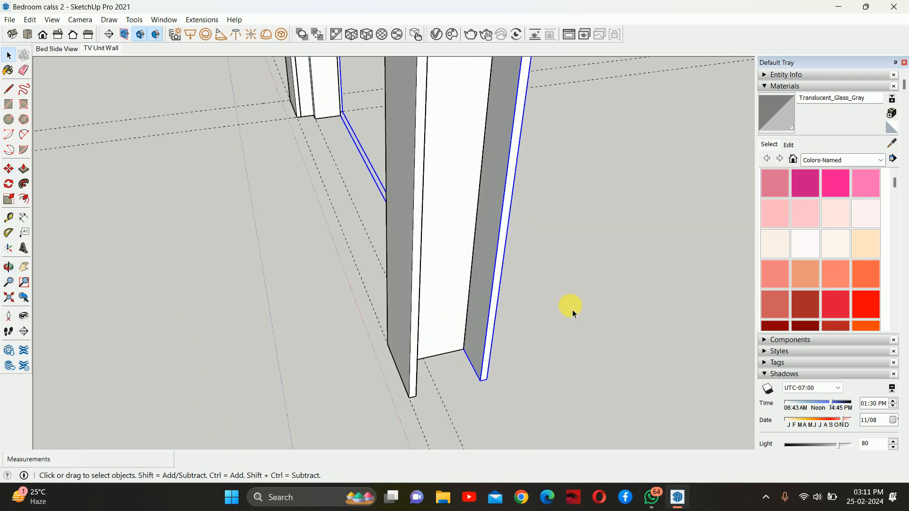
Step: Make the copied trim on the opposite face of the door frame a unique component
{"action": "middle_click_drag", "start_coordinate": [572, 310], "coordinate": [633, 309]}
{"action": "scroll", "coordinate": [440, 207], "scroll_direction": "up", "scroll_amount": 4}
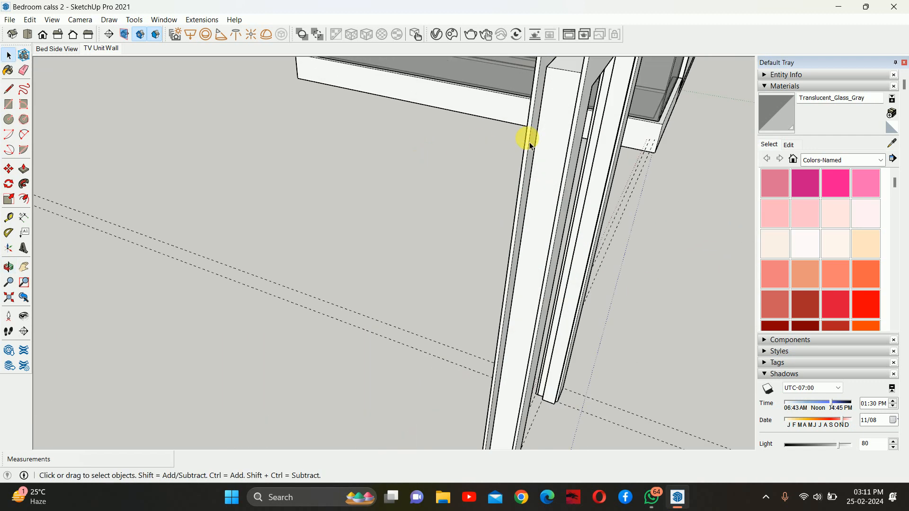
{"action": "middle_click_drag", "start_coordinate": [529, 144], "coordinate": [738, 223]}
{"action": "middle_click_drag", "start_coordinate": [674, 286], "coordinate": [203, 228]}
{"action": "scroll", "coordinate": [203, 228], "scroll_direction": "up", "scroll_amount": 2}
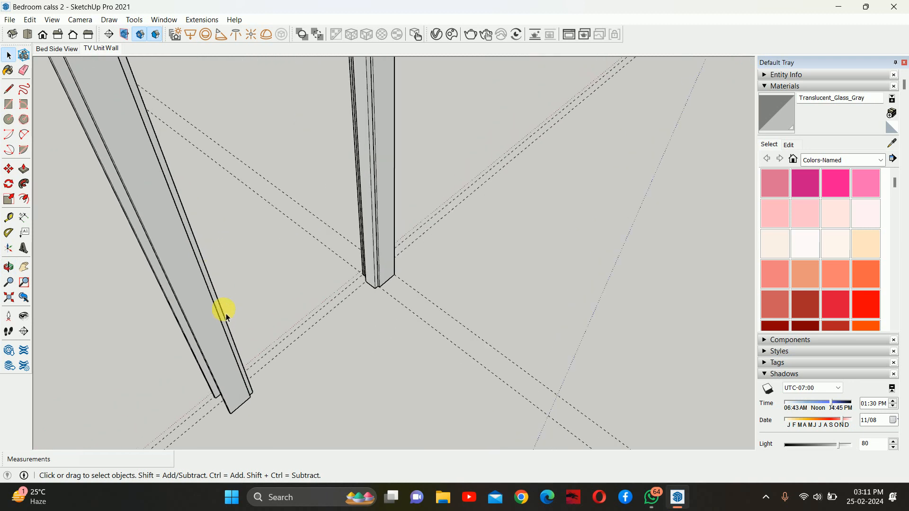
{"action": "middle_click_drag", "start_coordinate": [223, 311], "coordinate": [382, 178]}
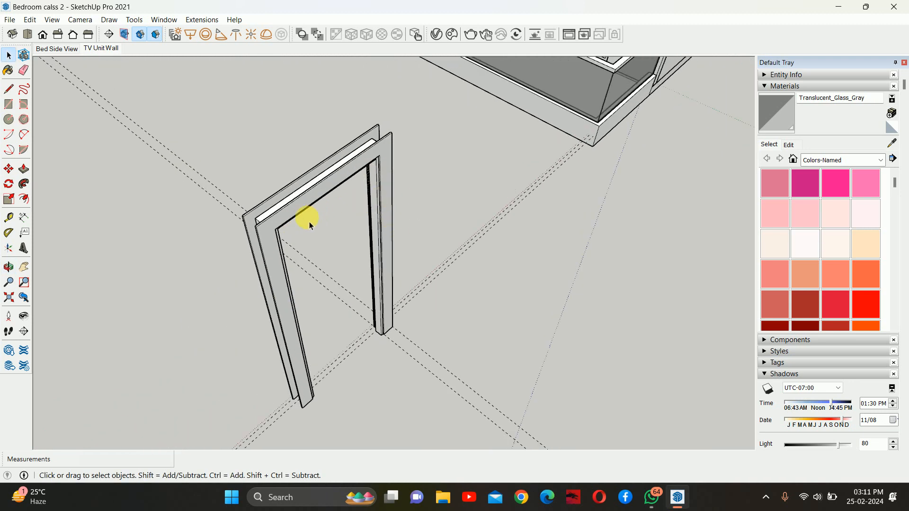
{"action": "scroll", "coordinate": [284, 220], "scroll_direction": "up", "scroll_amount": 3}
{"action": "left_click", "coordinate": [276, 208]}
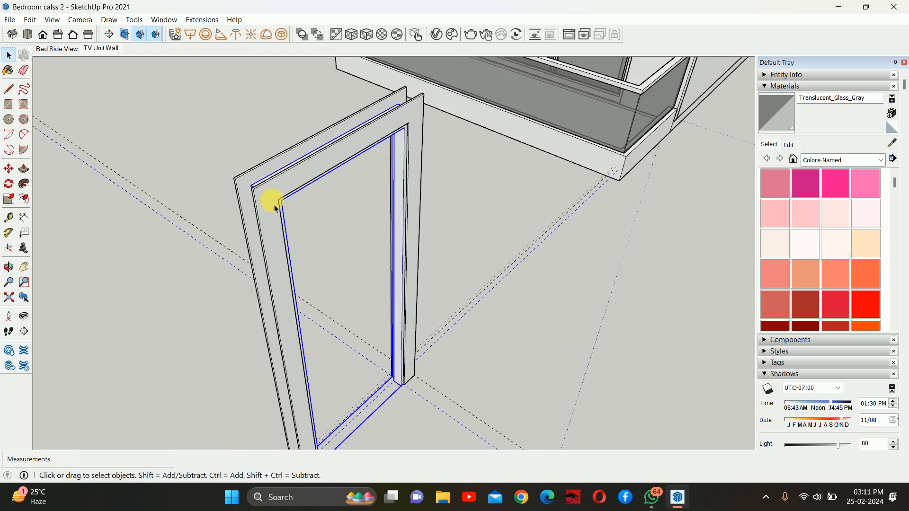
{"action": "middle_click_drag", "start_coordinate": [276, 208], "coordinate": [385, 152]}
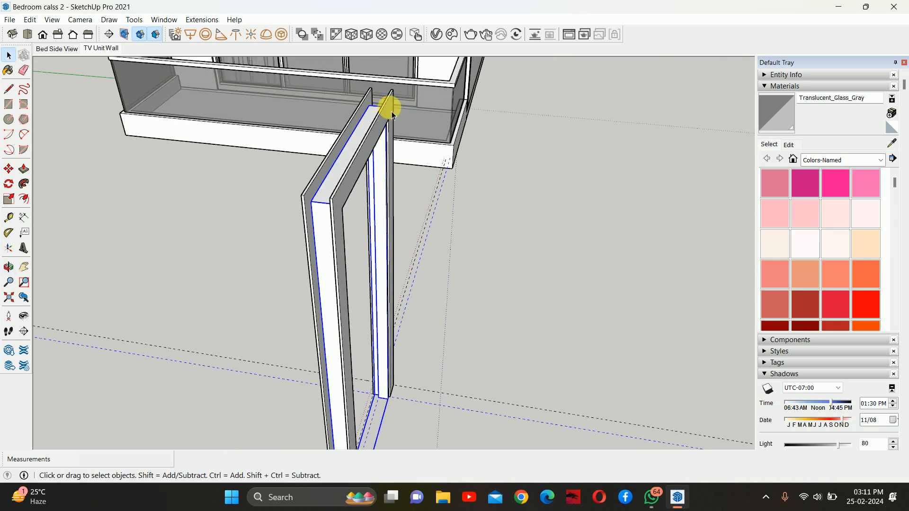
{"action": "middle_click_drag", "start_coordinate": [350, 235], "coordinate": [347, 187]}
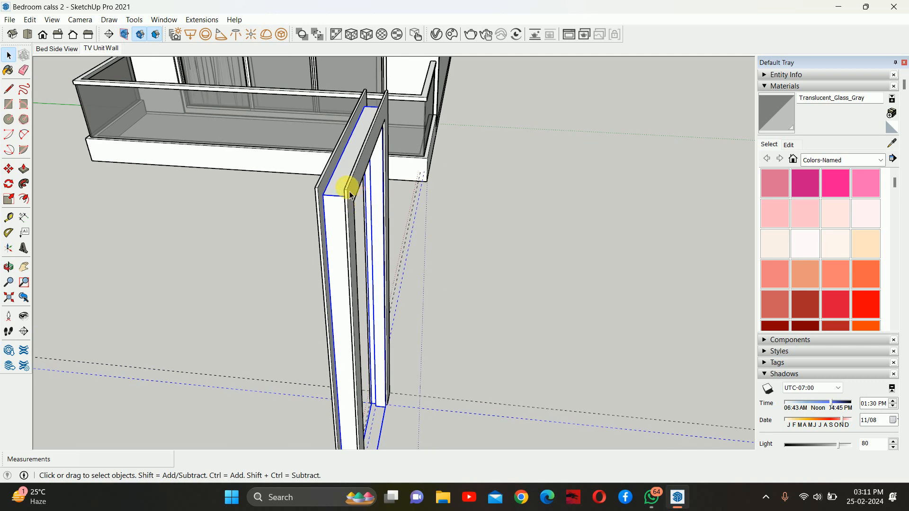
{"action": "left_click", "coordinate": [345, 201]}
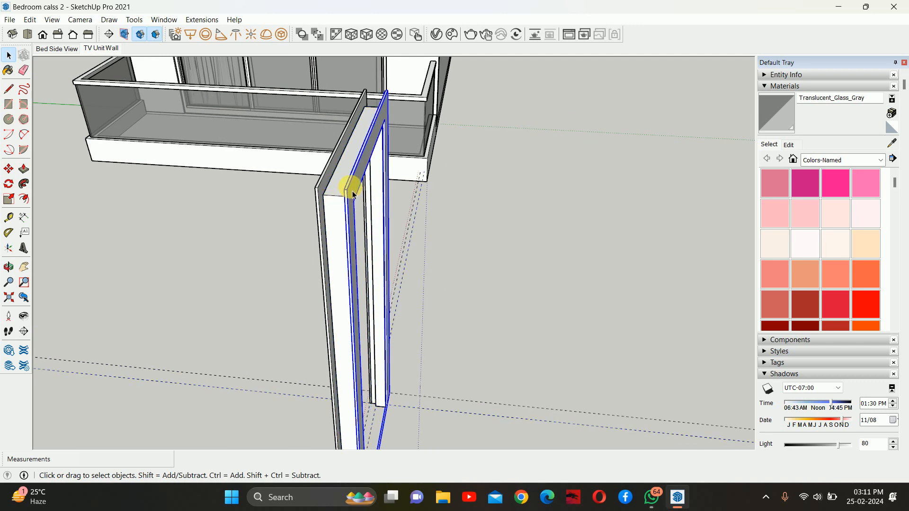
{"action": "right_click", "coordinate": [351, 191]}
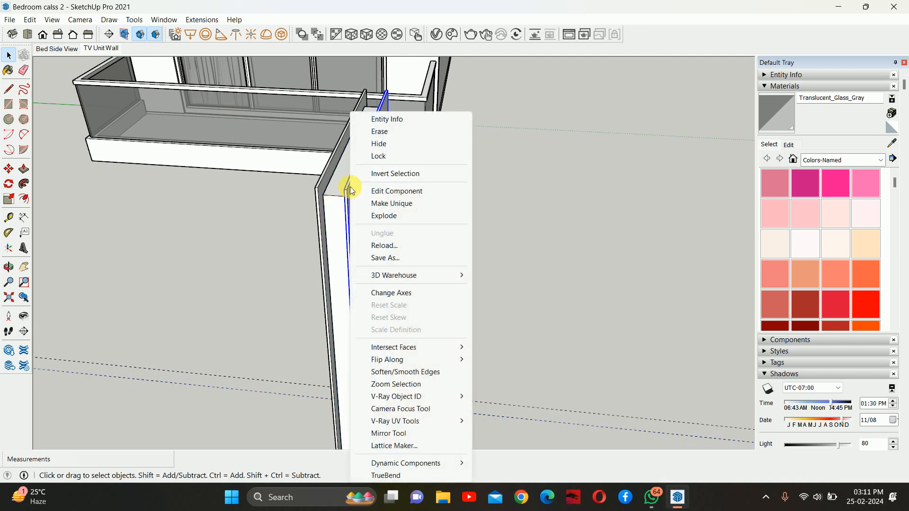
{"action": "left_click", "coordinate": [403, 204]}
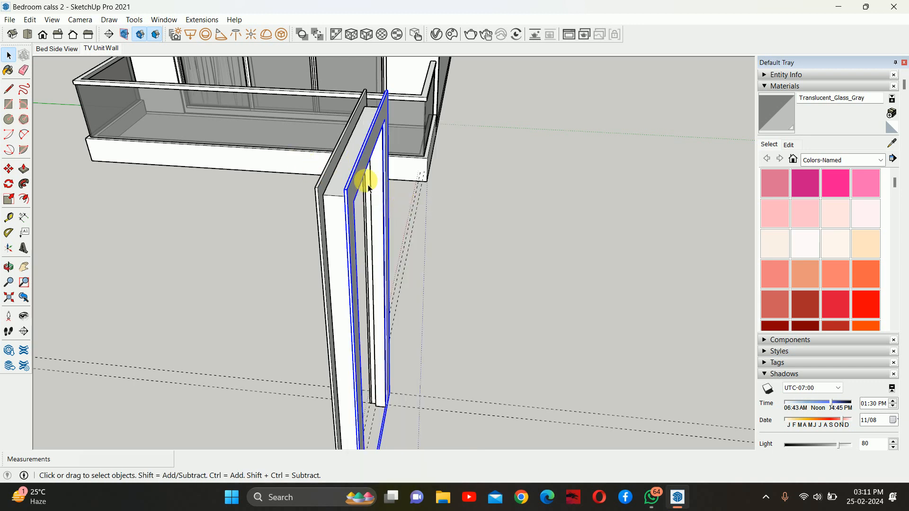
Step: Copy the original trim about 1' 6" away from the door frame along the green axis
{"action": "key", "text": "m"}
{"action": "left_click", "coordinate": [329, 209]}
{"action": "key", "text": "ctrl"}
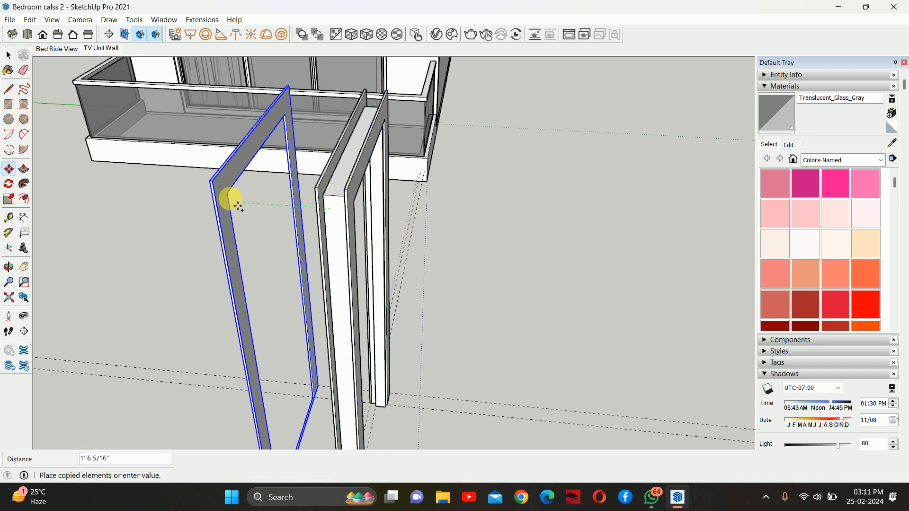
{"action": "left_click", "coordinate": [234, 198]}
{"action": "key", "text": "space"}
Step: Try to raise the top face of the freestanding trim copy by about 7 3/4" with Push/Pull
{"action": "double_click", "coordinate": [232, 186]}
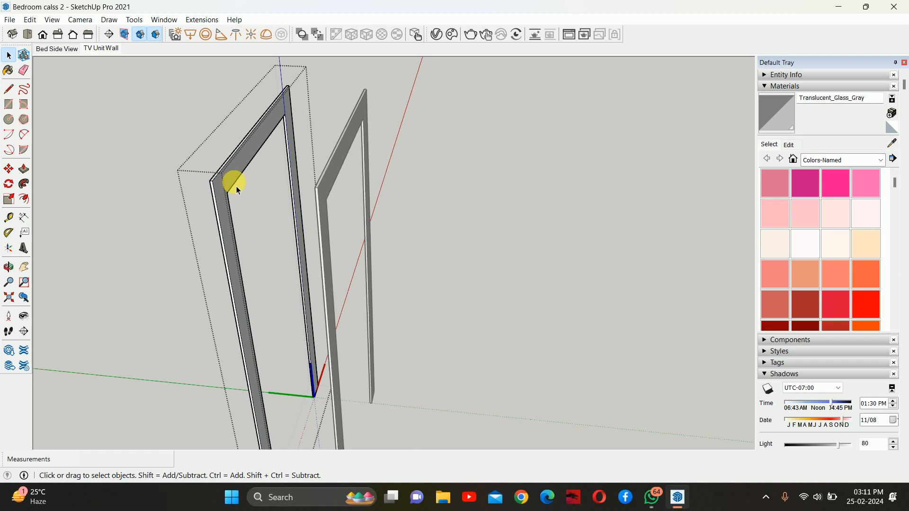
{"action": "key", "text": "p"}
{"action": "scroll", "coordinate": [232, 179], "scroll_direction": "up", "scroll_amount": 2}
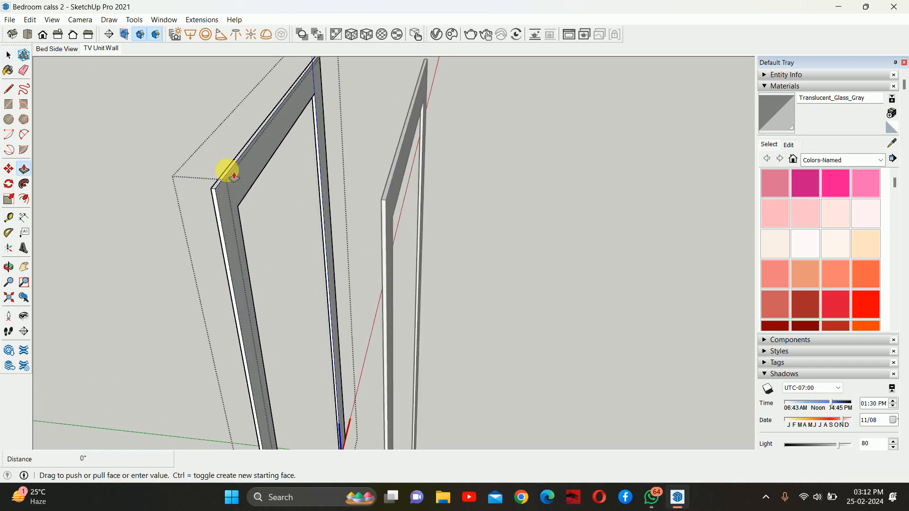
{"action": "left_click_drag", "start_coordinate": [233, 177], "coordinate": [211, 111]}
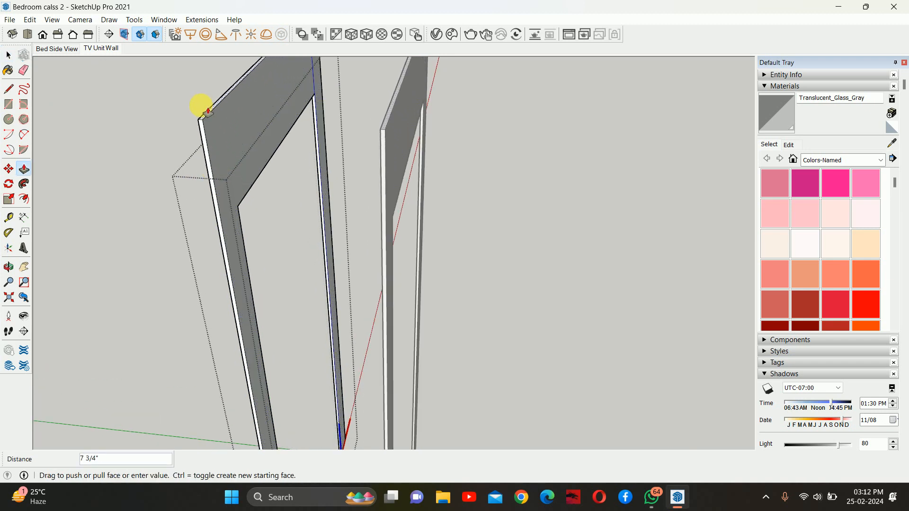
{"action": "key", "text": "Escape"}
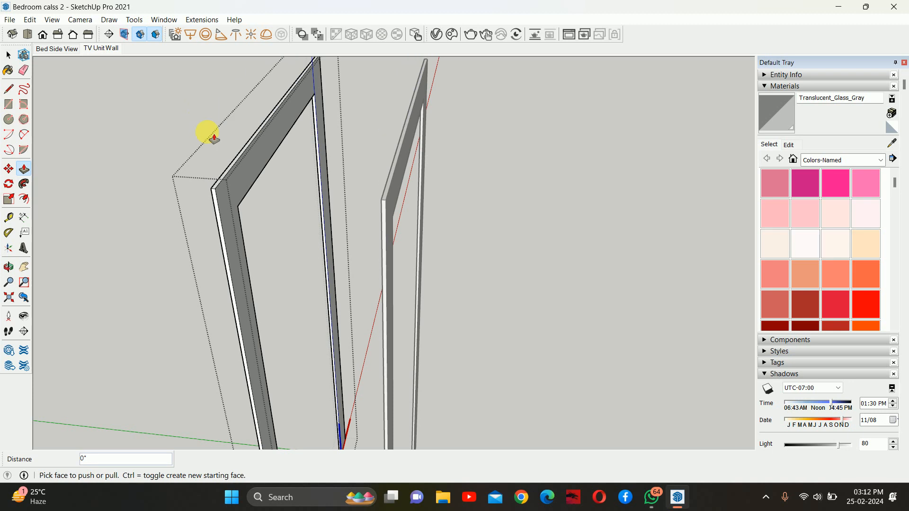
Step: Delete the freestanding trim copy standing away from the door frame
{"action": "scroll", "coordinate": [323, 203], "scroll_direction": "down", "scroll_amount": 4}
{"action": "key", "text": "space"}
{"action": "left_click", "coordinate": [321, 204]}
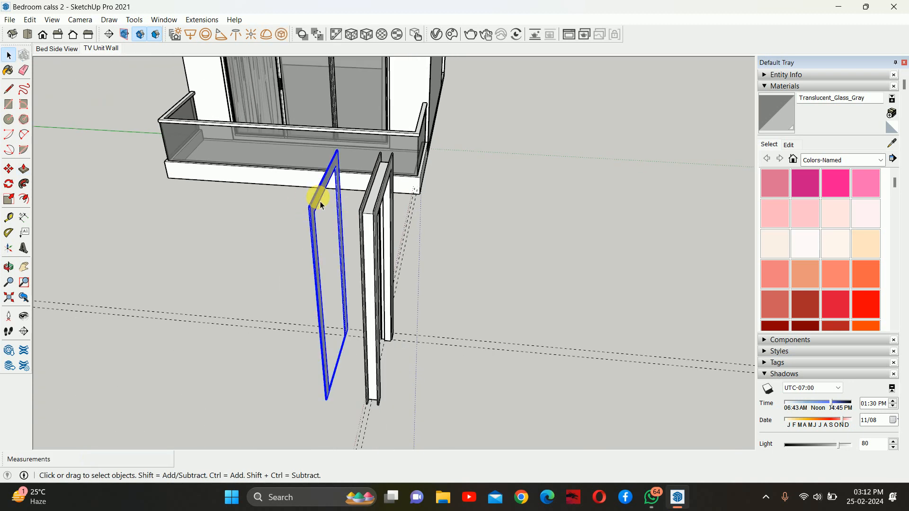
{"action": "left_click", "coordinate": [424, 194]}
{"action": "middle_click_drag", "start_coordinate": [425, 194], "coordinate": [357, 201]}
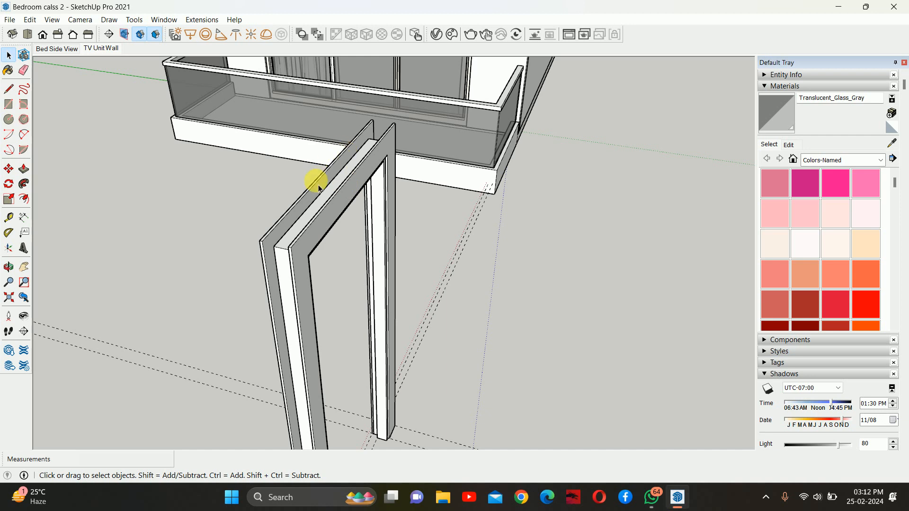
Step: Try to make the trim component on the near face of the door frame unique
{"action": "left_click", "coordinate": [375, 170]}
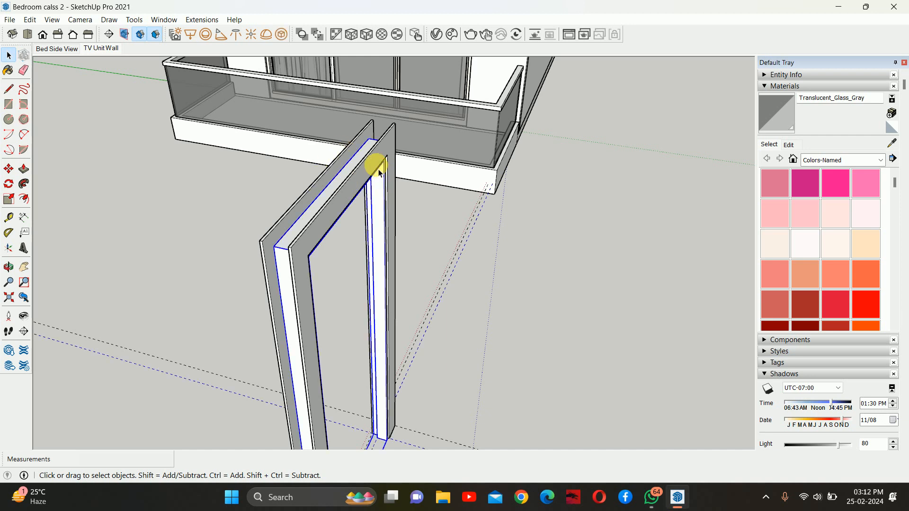
{"action": "right_click", "coordinate": [376, 165]}
{"action": "left_click", "coordinate": [376, 166]}
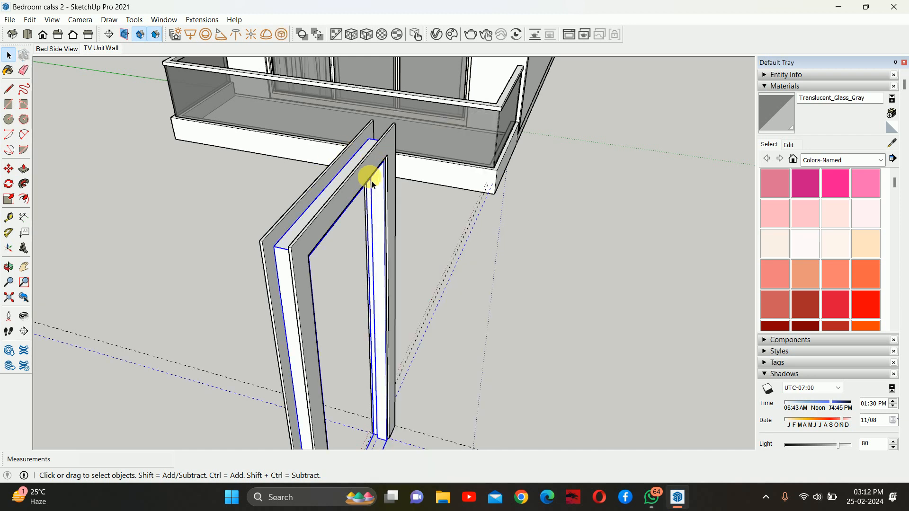
{"action": "right_click", "coordinate": [395, 185]}
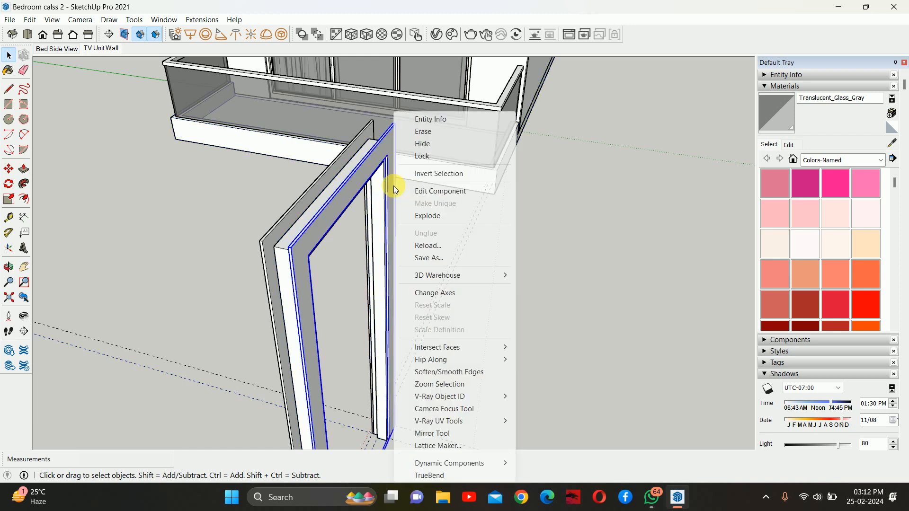
{"action": "left_click", "coordinate": [439, 207]}
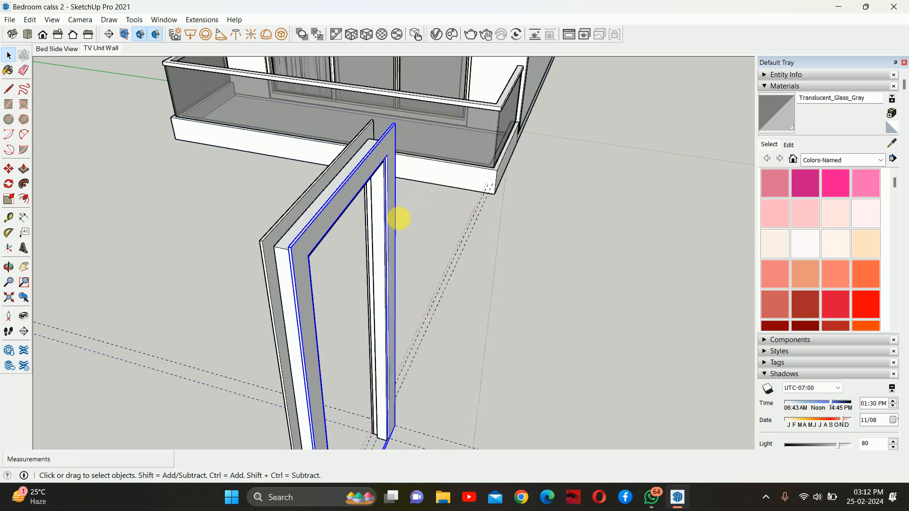
Step: Edit the trim component on one face of the frame and extend a leg's inner edge face 1" toward the opening with Push/Pull
{"action": "middle_click_drag", "start_coordinate": [395, 307], "coordinate": [209, 314], "text": "shift"}
{"action": "scroll", "coordinate": [204, 310], "scroll_direction": "up", "scroll_amount": 2}
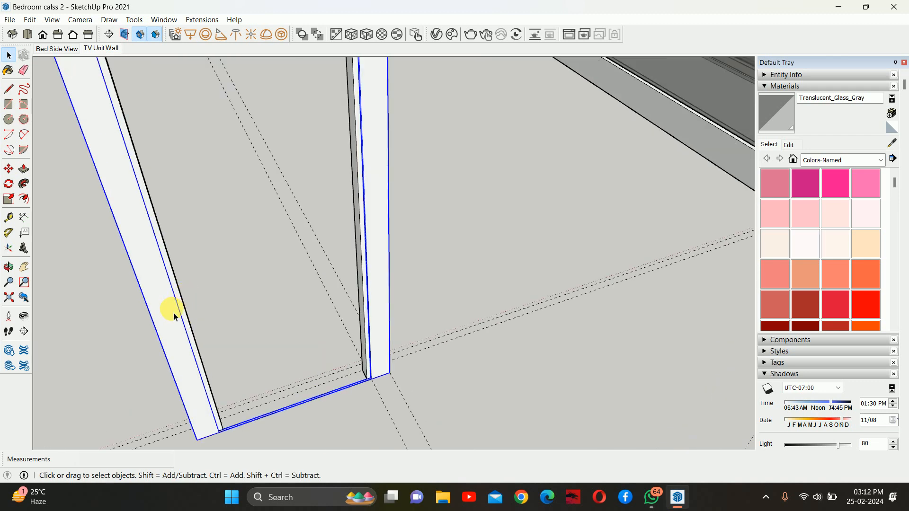
{"action": "double_click", "coordinate": [175, 313]}
{"action": "middle_click_drag", "start_coordinate": [194, 237], "coordinate": [351, 310]}
{"action": "left_click", "coordinate": [351, 206]}
{"action": "middle_click_drag", "start_coordinate": [350, 206], "coordinate": [466, 298]}
{"action": "double_click", "coordinate": [445, 348]}
{"action": "key", "text": "p"}
{"action": "scroll", "coordinate": [472, 248], "scroll_direction": "up", "scroll_amount": 1}
{"action": "scroll", "coordinate": [473, 249], "scroll_direction": "up", "scroll_amount": 2}
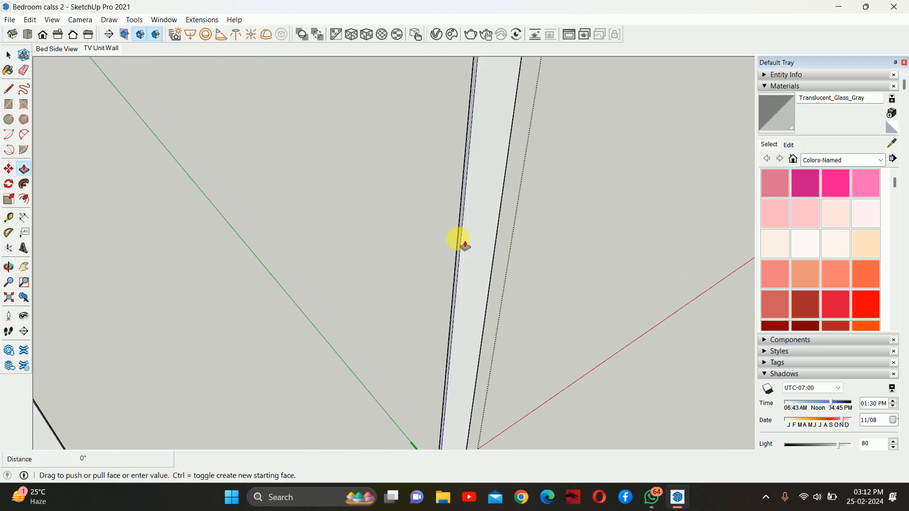
{"action": "left_click", "coordinate": [458, 240]}
{"action": "type", "text": "1"}
{"action": "key", "text": "Return"}
{"action": "scroll", "coordinate": [428, 224], "scroll_direction": "down", "scroll_amount": 2}
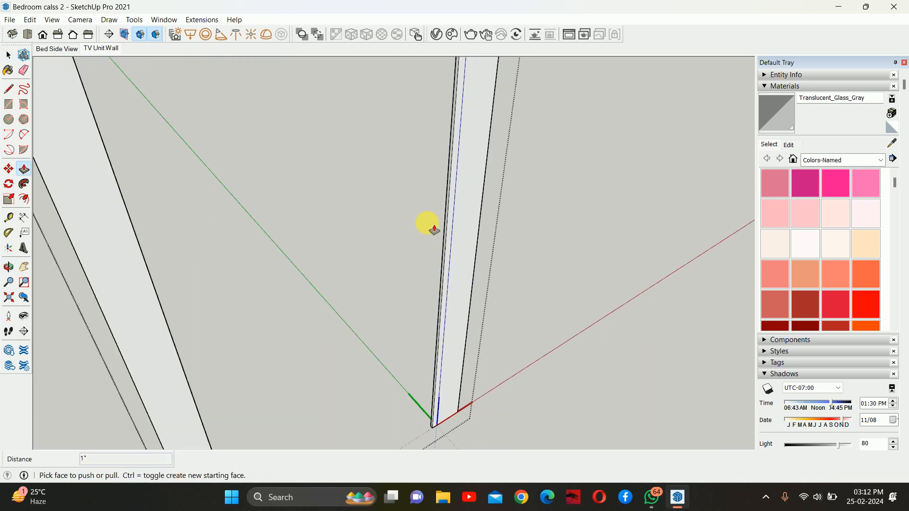
Step: Repeat the 1" Push/Pull on the trim's remaining inner edges, on the head and the opposite leg, and close the component
{"action": "scroll", "coordinate": [428, 224], "scroll_direction": "up", "scroll_amount": 1}
{"action": "middle_click_drag", "start_coordinate": [428, 224], "coordinate": [402, 354]}
{"action": "mouse_move", "coordinate": [391, 132]}
{"action": "middle_mouse_down"}
{"action": "mouse_move", "coordinate": [416, 6]}
{"action": "mouse_move", "coordinate": [383, 126]}
{"action": "middle_mouse_up"}
{"action": "scroll", "coordinate": [473, 201], "scroll_direction": "up", "scroll_amount": 2}
{"action": "scroll", "coordinate": [469, 194], "scroll_direction": "up", "scroll_amount": 1}
{"action": "double_click", "coordinate": [489, 153]}
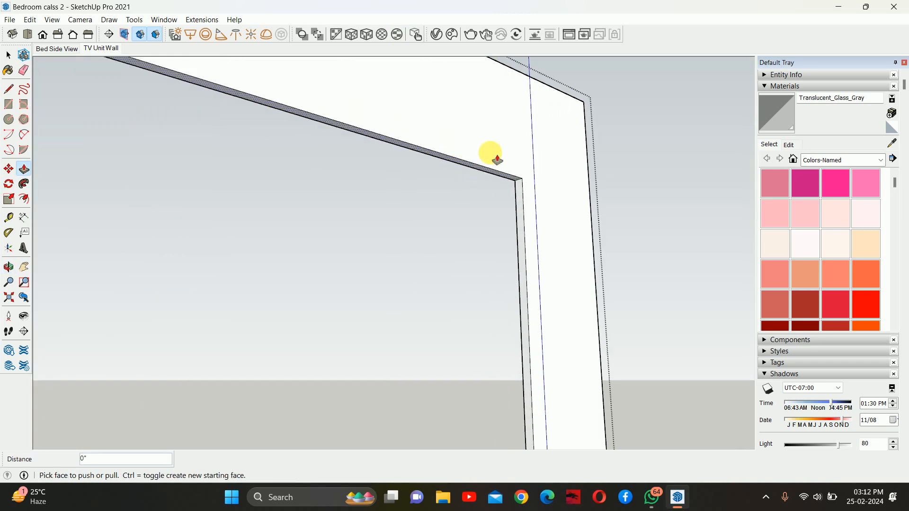
{"action": "middle_click_drag", "start_coordinate": [487, 153], "coordinate": [21, 297]}
{"action": "scroll", "coordinate": [325, 112], "scroll_direction": "up", "scroll_amount": 4}
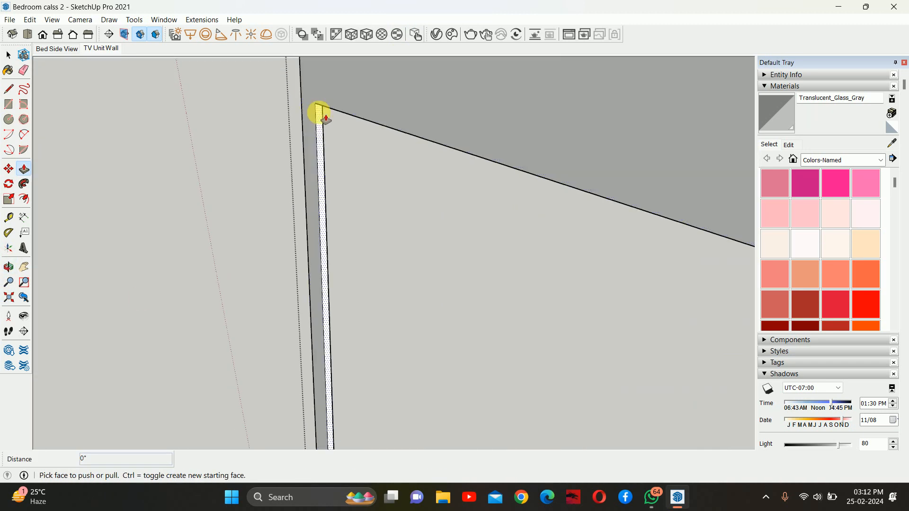
{"action": "middle_click_drag", "start_coordinate": [318, 112], "coordinate": [534, 218]}
{"action": "scroll", "coordinate": [634, 213], "scroll_direction": "down", "scroll_amount": 5}
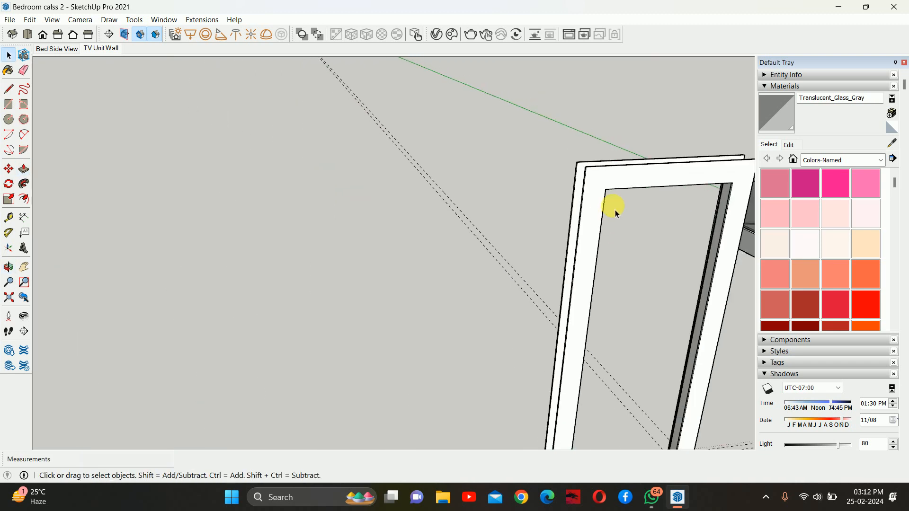
Step: Delete all construction guides from the model
{"action": "middle_click_drag", "start_coordinate": [612, 203], "coordinate": [900, 263]}
{"action": "middle_click_drag", "start_coordinate": [527, 245], "coordinate": [763, 288]}
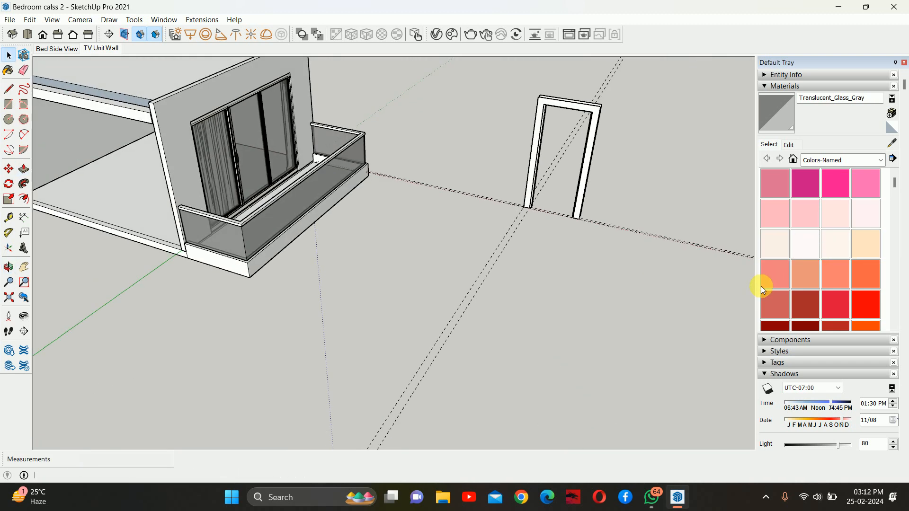
{"action": "scroll", "coordinate": [543, 211], "scroll_direction": "up", "scroll_amount": 2}
{"action": "scroll", "coordinate": [532, 214], "scroll_direction": "down", "scroll_amount": 3}
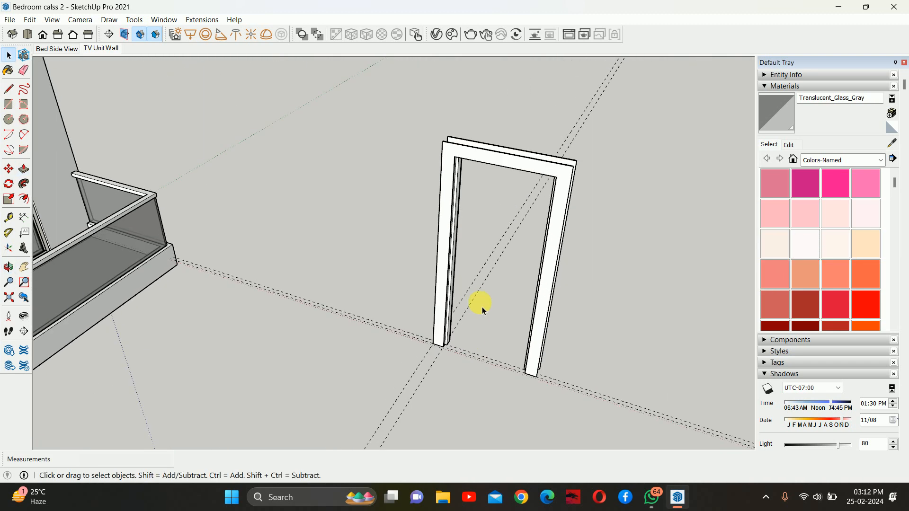
{"action": "middle_click_drag", "start_coordinate": [480, 304], "coordinate": [473, 285]}
{"action": "left_click", "coordinate": [30, 19]}
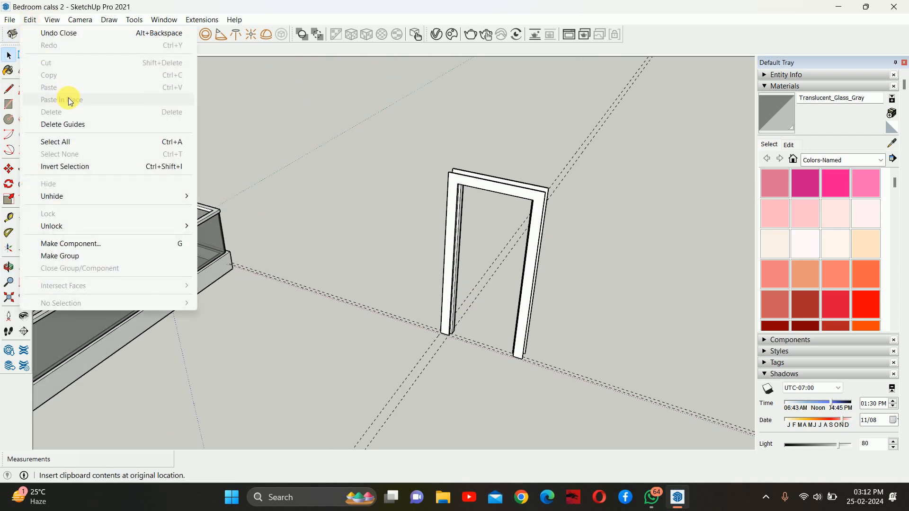
{"action": "left_click", "coordinate": [67, 122]}
Step: Draw a 3' 1" by 7' 9" rectangle filling the door frame's rebate, from its upper corner to the opposite bottom corner
{"action": "middle_click_drag", "start_coordinate": [416, 236], "coordinate": [502, 366]}
{"action": "scroll", "coordinate": [464, 264], "scroll_direction": "up", "scroll_amount": 2}
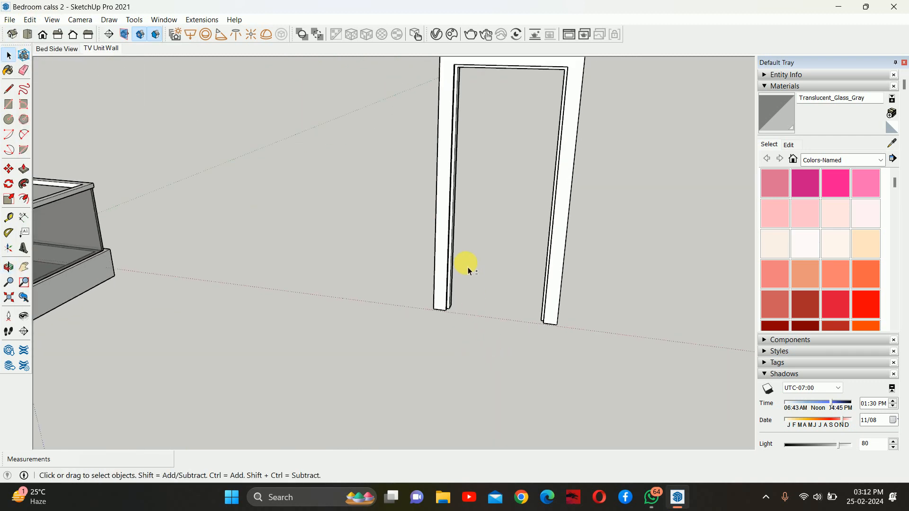
{"action": "middle_click_drag", "start_coordinate": [464, 264], "coordinate": [395, 148]}
{"action": "scroll", "coordinate": [395, 120], "scroll_direction": "up", "scroll_amount": 3}
{"action": "scroll", "coordinate": [395, 120], "scroll_direction": "up", "scroll_amount": 2}
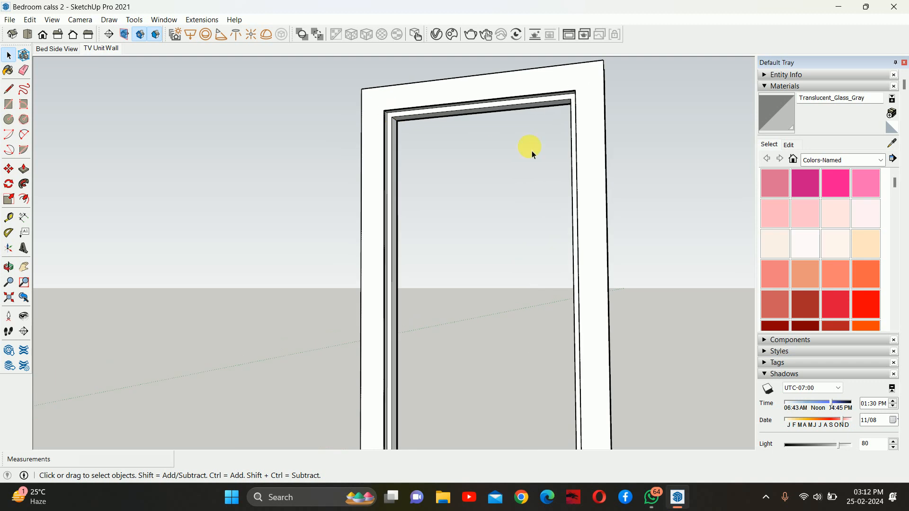
{"action": "scroll", "coordinate": [533, 157], "scroll_direction": "down", "scroll_amount": 4}
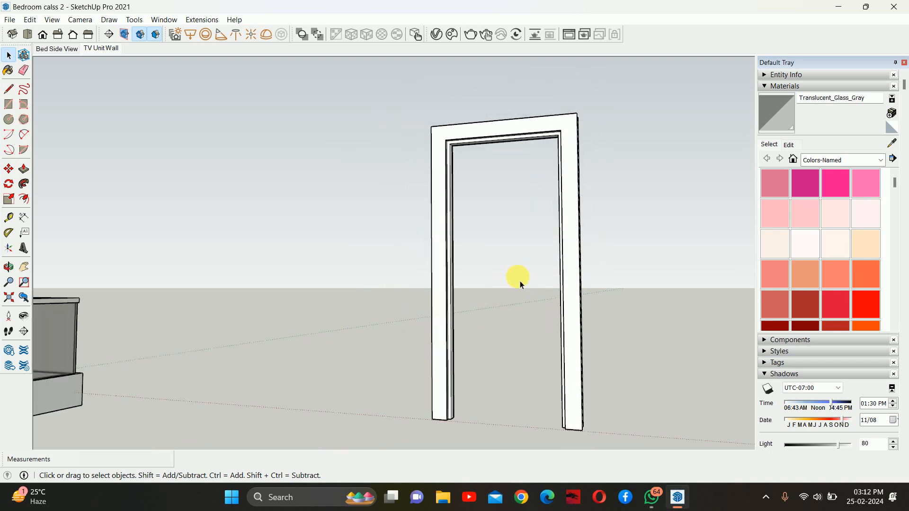
{"action": "key", "text": "r"}
{"action": "scroll", "coordinate": [445, 141], "scroll_direction": "up", "scroll_amount": 4}
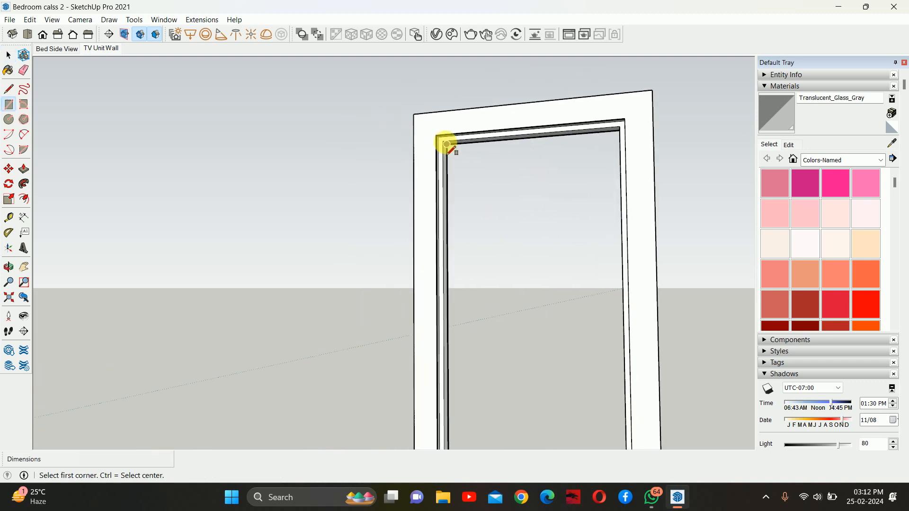
{"action": "left_click", "coordinate": [436, 138]}
{"action": "middle_click_drag", "start_coordinate": [450, 171], "coordinate": [410, 193]}
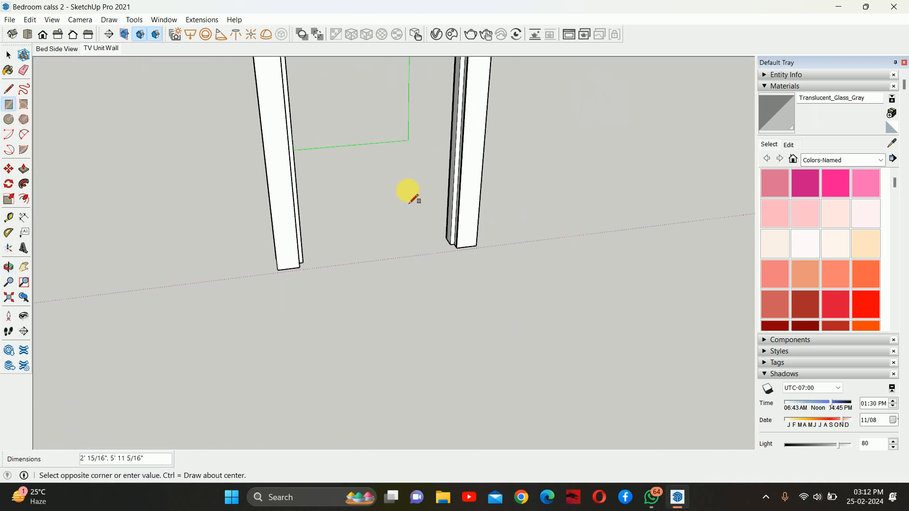
{"action": "middle_click_drag", "start_coordinate": [413, 295], "coordinate": [430, 270]}
{"action": "scroll", "coordinate": [440, 243], "scroll_direction": "up", "scroll_amount": 3}
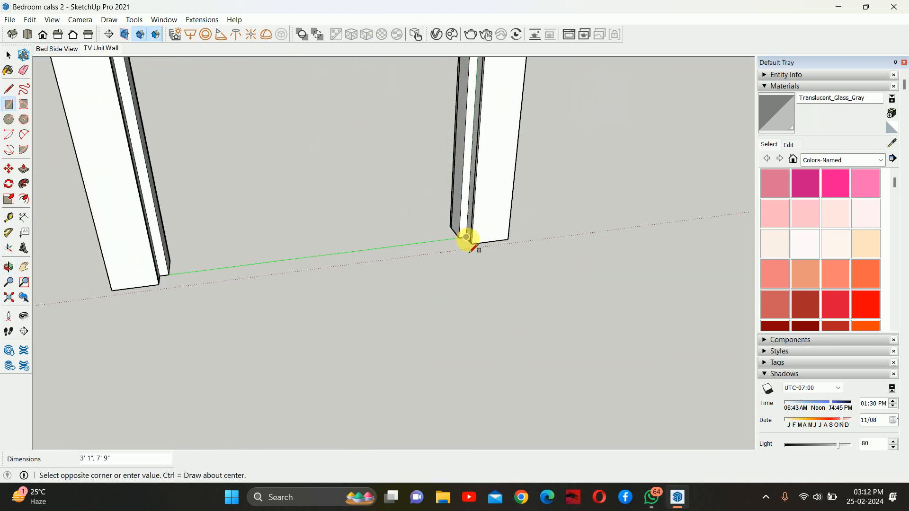
{"action": "left_click", "coordinate": [458, 237]}
{"action": "scroll", "coordinate": [455, 260], "scroll_direction": "down", "scroll_amount": 2}
Step: Make the rectangle inside the door frame, with its edges, a group
{"action": "key", "text": "space"}
{"action": "scroll", "coordinate": [449, 256], "scroll_direction": "down", "scroll_amount": 4}
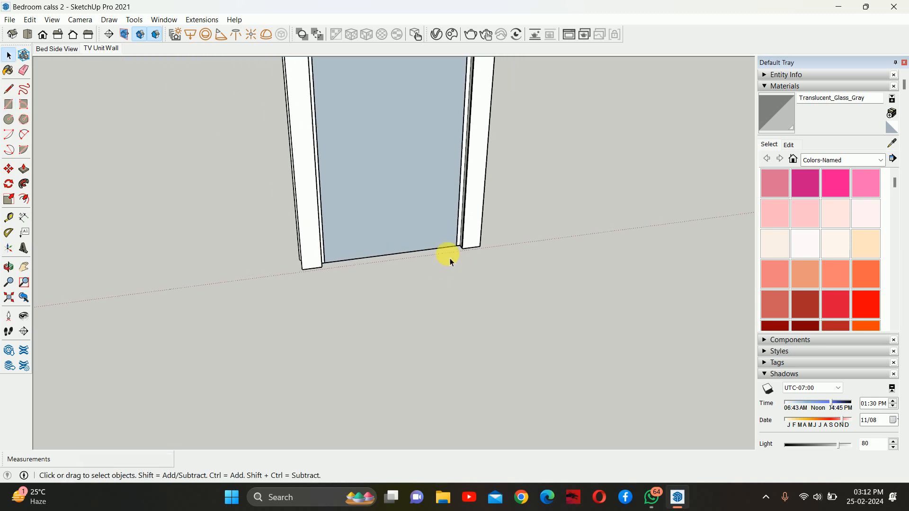
{"action": "middle_click_drag", "start_coordinate": [444, 308], "coordinate": [466, 283]}
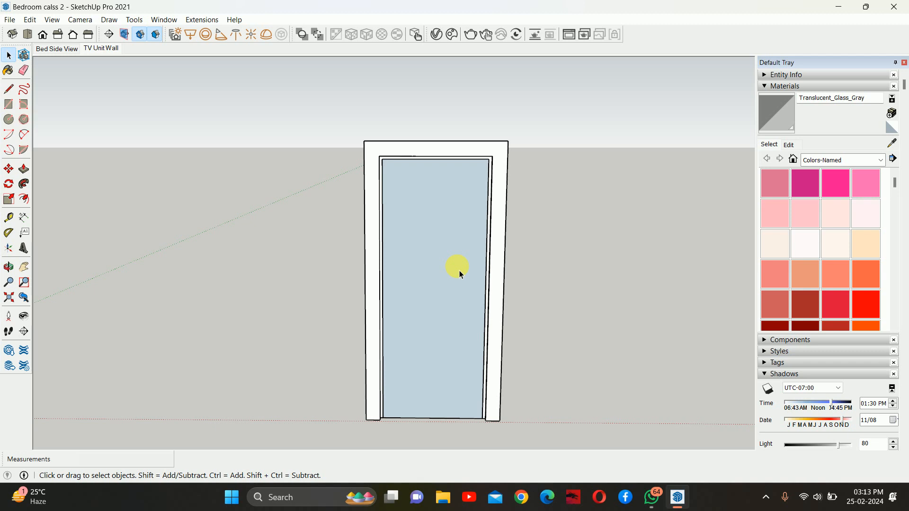
{"action": "middle_click_drag", "start_coordinate": [429, 246], "coordinate": [440, 203], "text": "shift"}
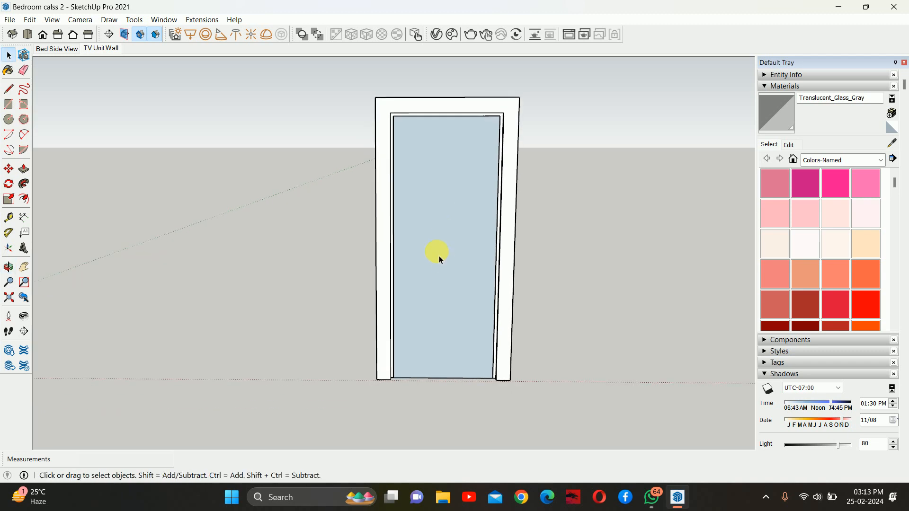
{"action": "right_click", "coordinate": [463, 253]}
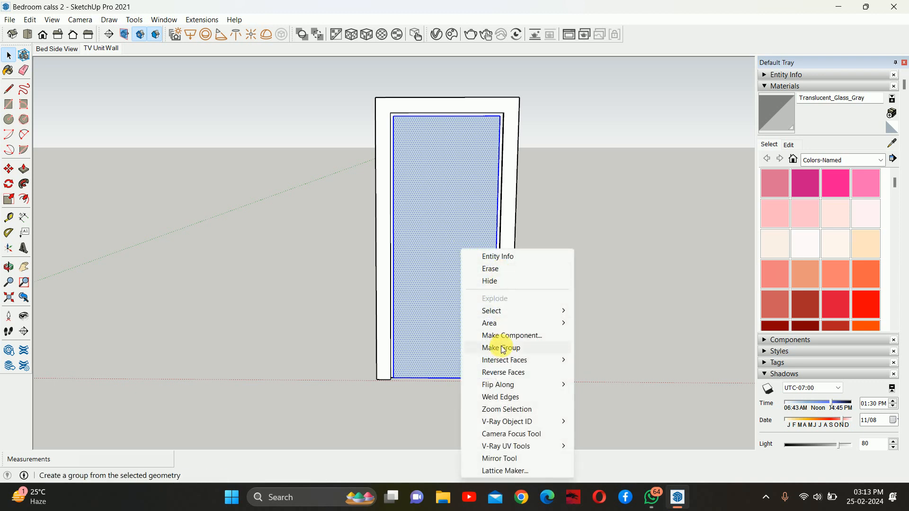
{"action": "left_click", "coordinate": [502, 350]}
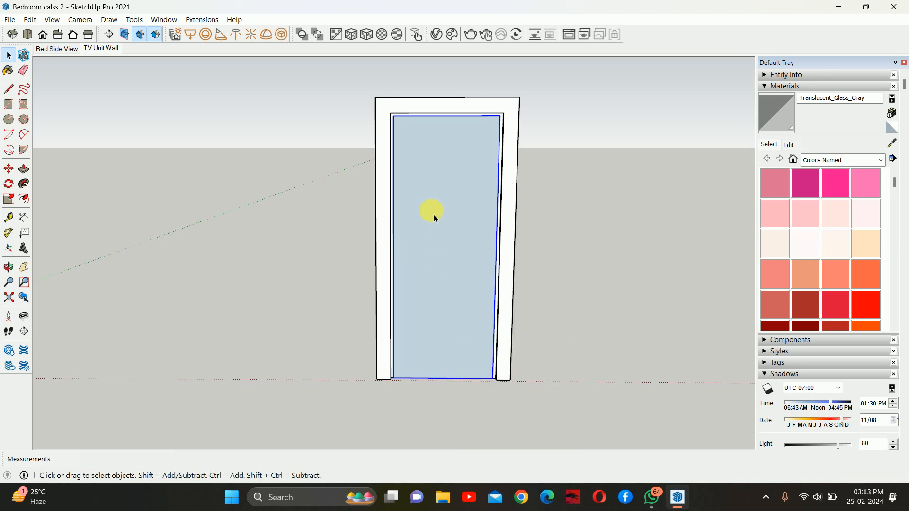
Step: Extrude the face inside the door group by 3/4" to form the door panel
{"action": "middle_click_drag", "start_coordinate": [433, 214], "coordinate": [418, 236]}
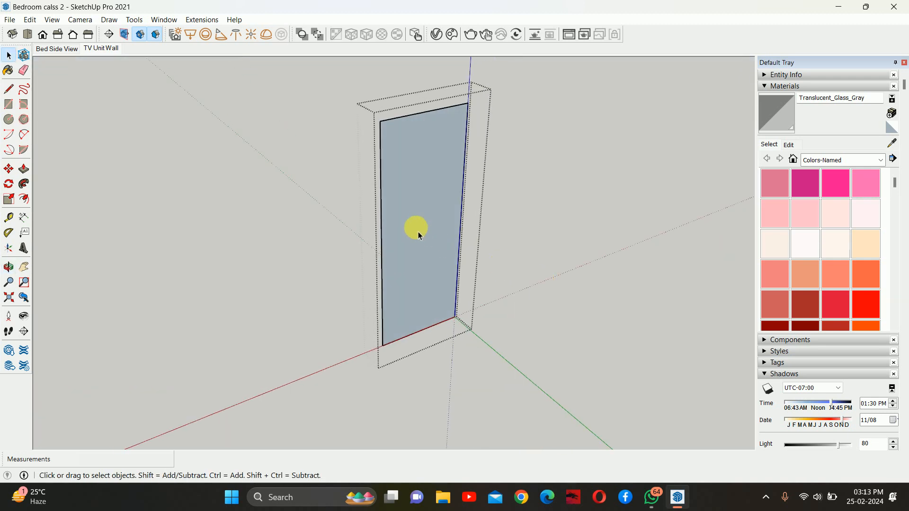
{"action": "key", "text": "p"}
{"action": "left_click_drag", "start_coordinate": [406, 238], "coordinate": [475, 282]}
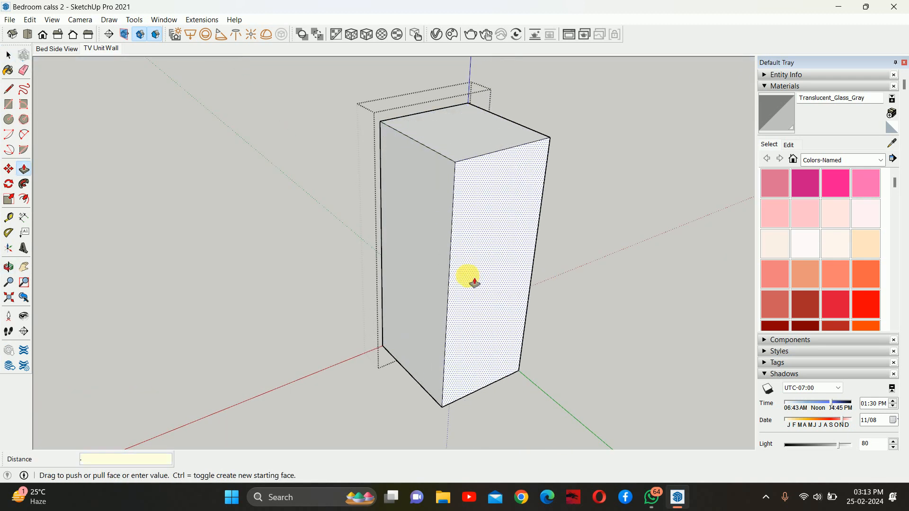
{"action": "key", "text": "Return"}
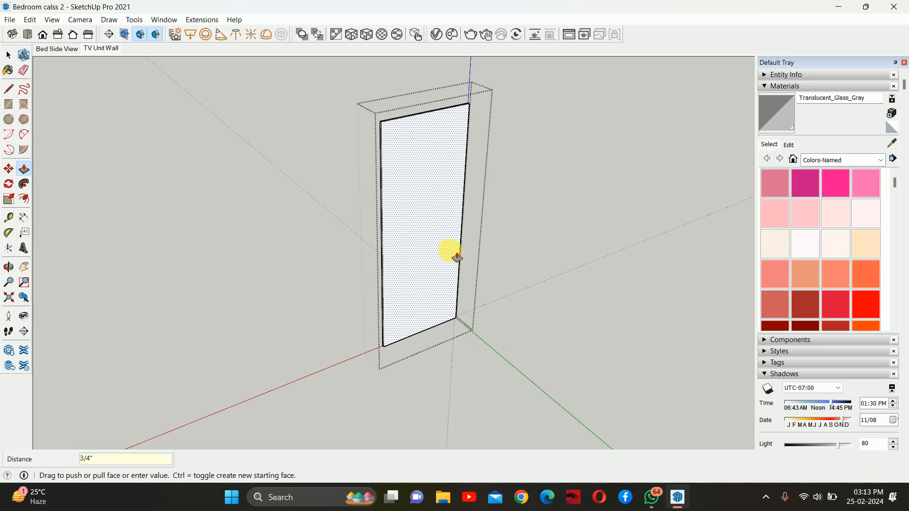
Step: Adjust the height of the door panel's top face slightly with Push/Pull
{"action": "scroll", "coordinate": [419, 209], "scroll_direction": "up", "scroll_amount": 5}
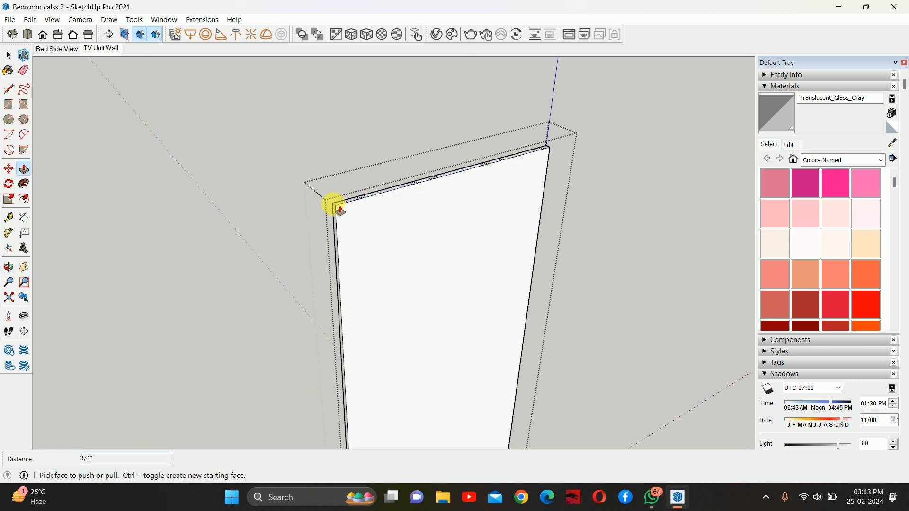
{"action": "left_click", "coordinate": [347, 209]}
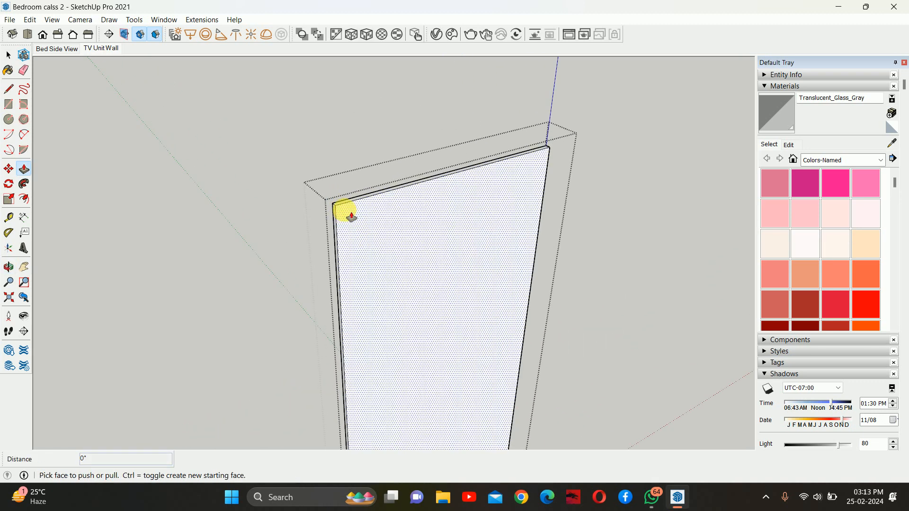
{"action": "left_click_drag", "start_coordinate": [347, 208], "coordinate": [340, 148]}
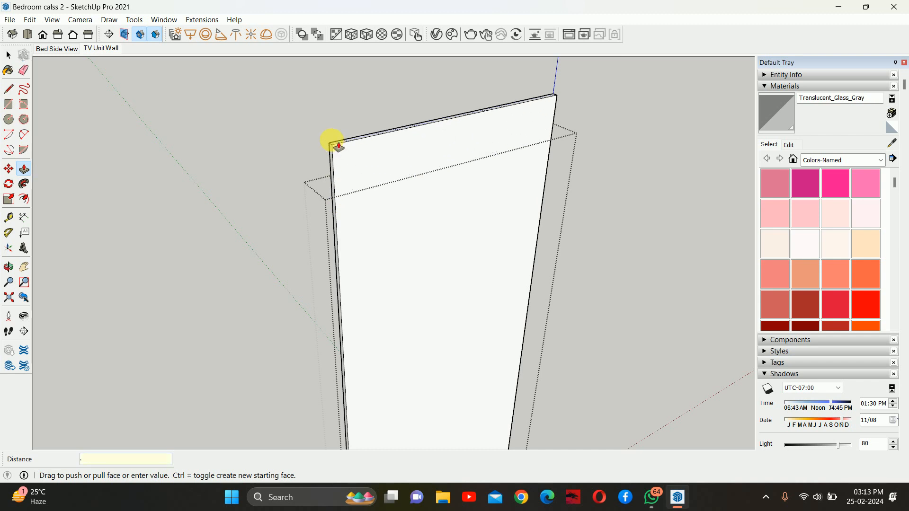
{"action": "key", "text": "Return"}
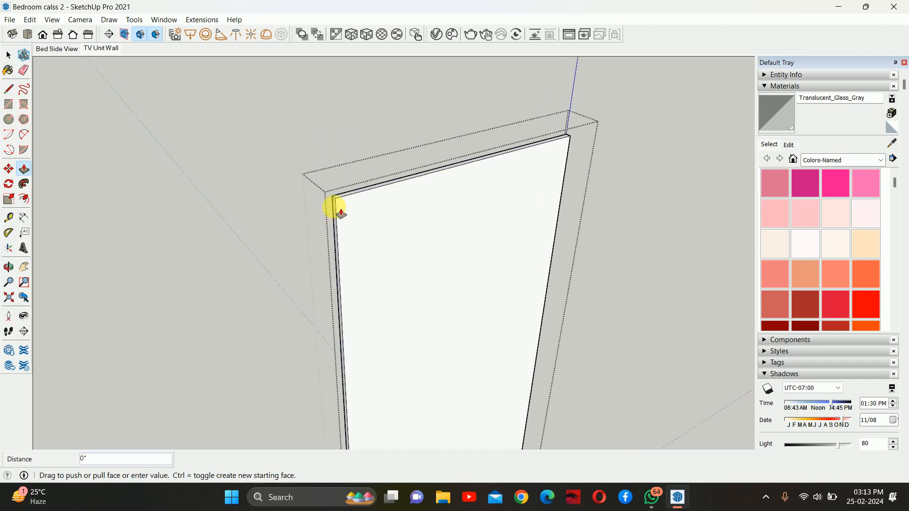
{"action": "middle_click_drag", "start_coordinate": [593, 196], "coordinate": [636, 243]}
{"action": "scroll", "coordinate": [503, 200], "scroll_direction": "down", "scroll_amount": 1}
{"action": "scroll", "coordinate": [398, 248], "scroll_direction": "down", "scroll_amount": 8}
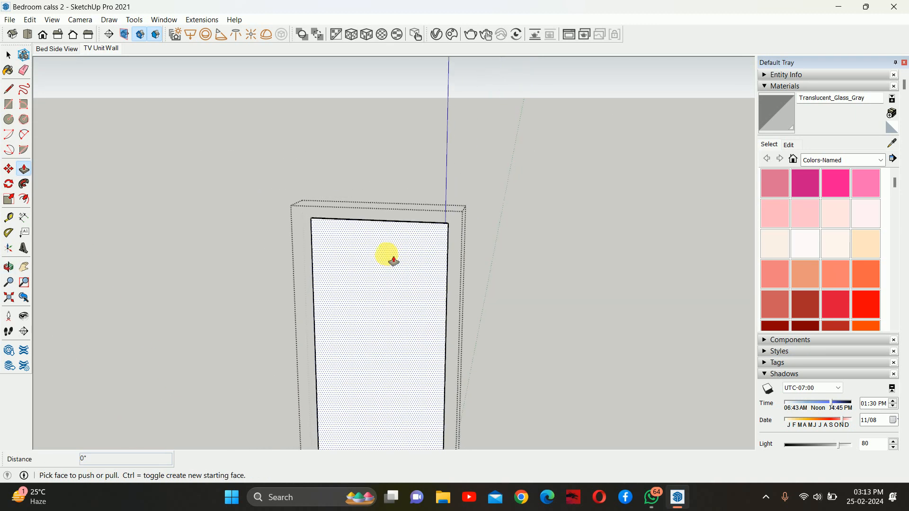
{"action": "middle_click_drag", "start_coordinate": [377, 275], "coordinate": [457, 462]}
Step: Switch to Chrome and search Pinterest for "door"
{"action": "left_click", "coordinate": [525, 501]}
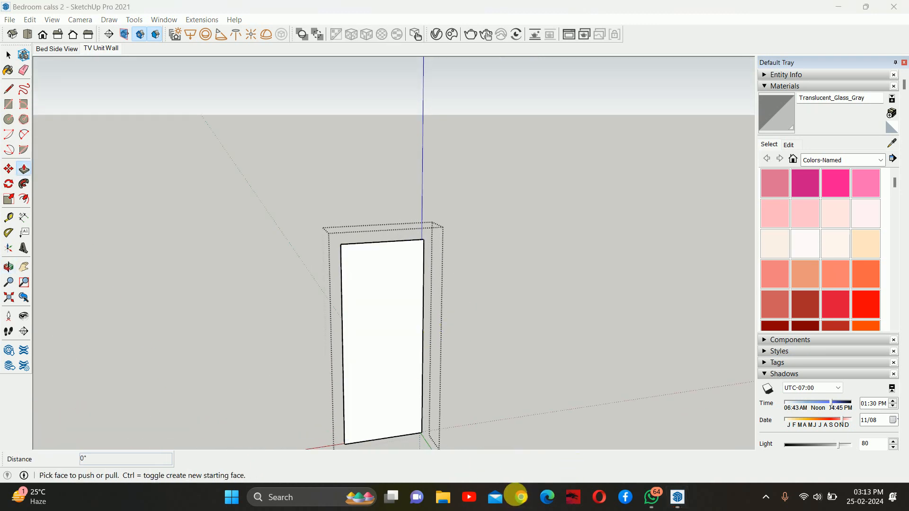
{"action": "left_click", "coordinate": [393, 337]}
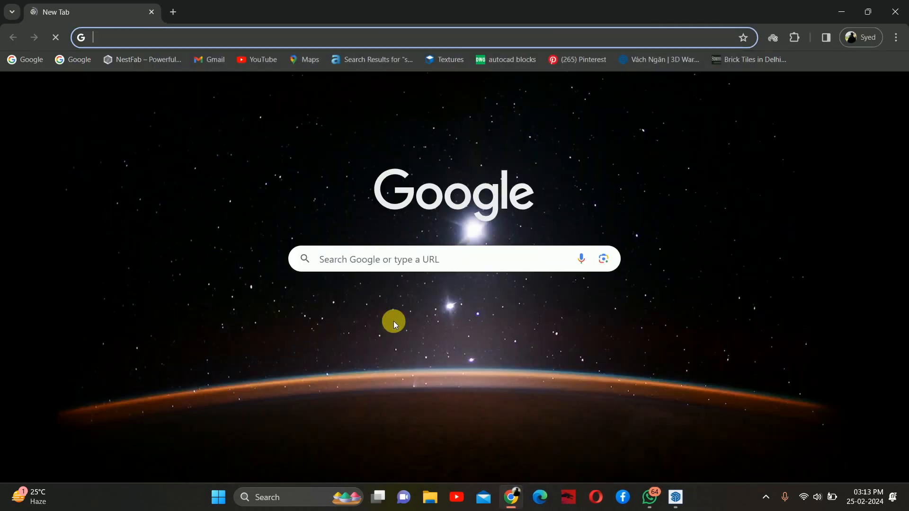
{"action": "left_click", "coordinate": [422, 374]}
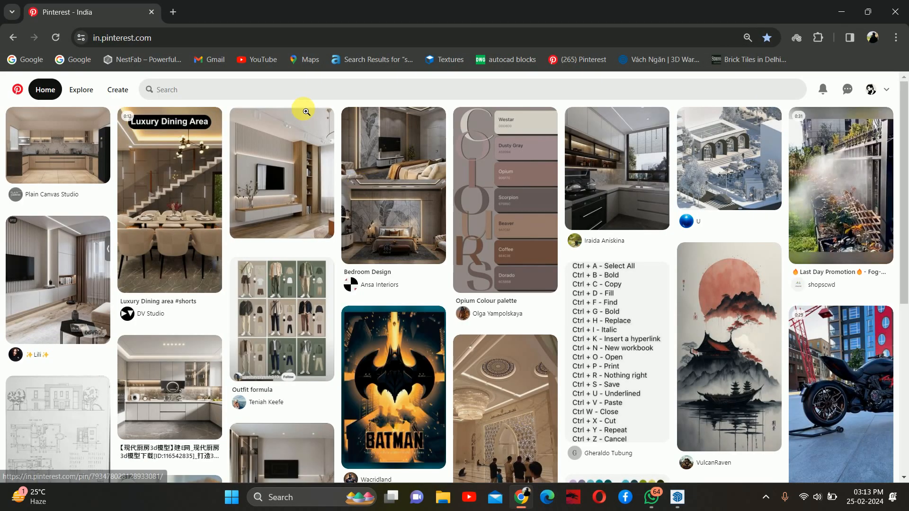
{"action": "left_click", "coordinate": [297, 92]}
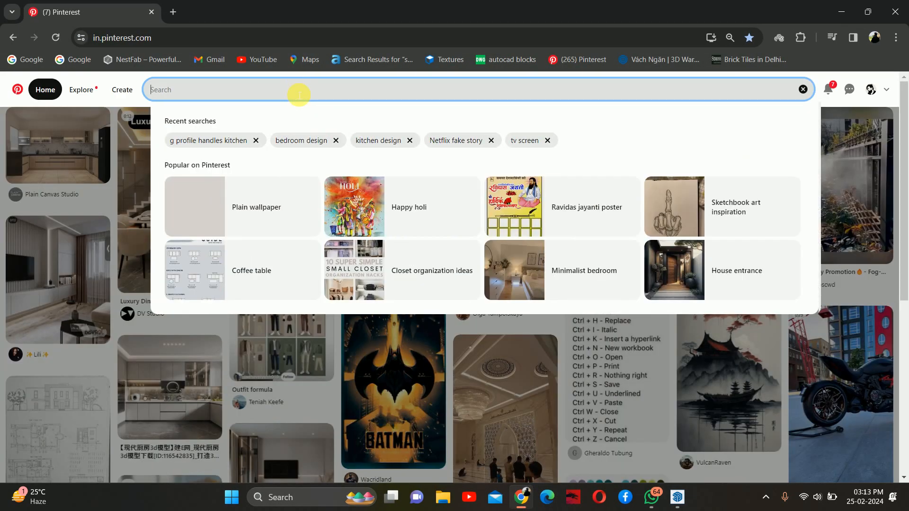
{"action": "type", "text": "door"}
{"action": "key", "text": "Return"}
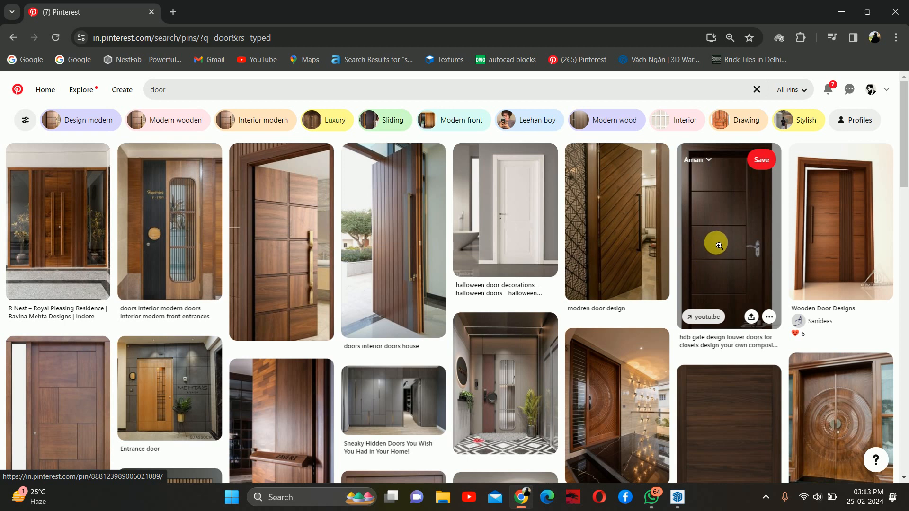
Step: Browse the door search results and open the pin of the wooden door with vertical slats and a long bar handle
{"action": "scroll", "coordinate": [641, 245], "scroll_direction": "down", "scroll_amount": 1}
{"action": "scroll", "coordinate": [394, 330], "scroll_direction": "down", "scroll_amount": 3}
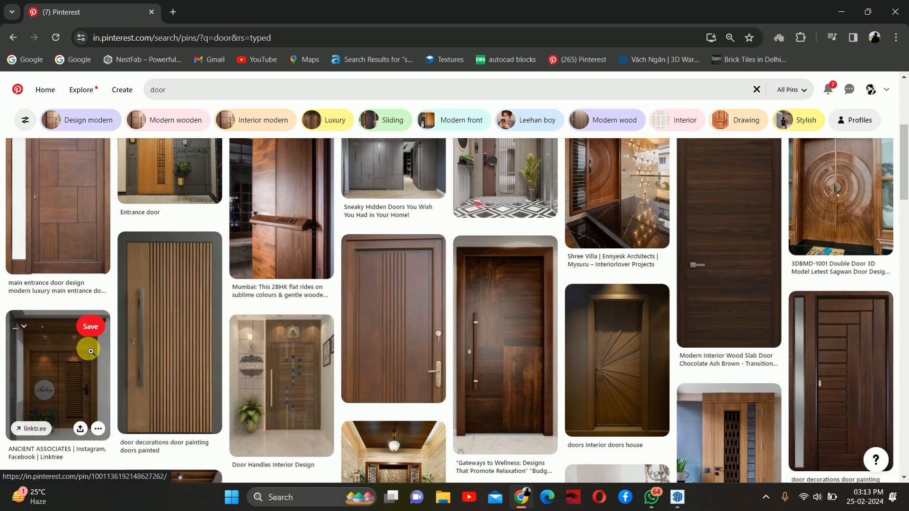
{"action": "left_click", "coordinate": [172, 314]}
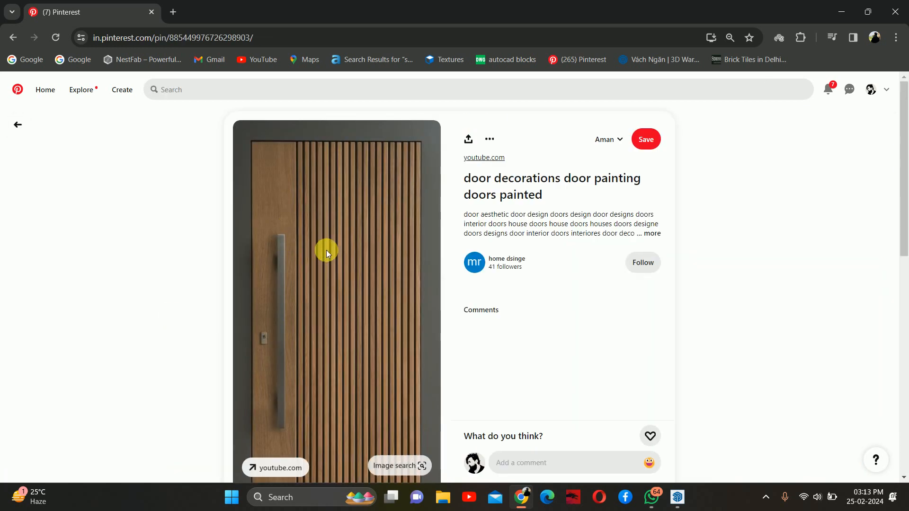
Step: Look through the designs related to the slatted door and open the "op video bhai" pin with diagonal wooden strips
{"action": "scroll", "coordinate": [326, 250], "scroll_direction": "down", "scroll_amount": 5}
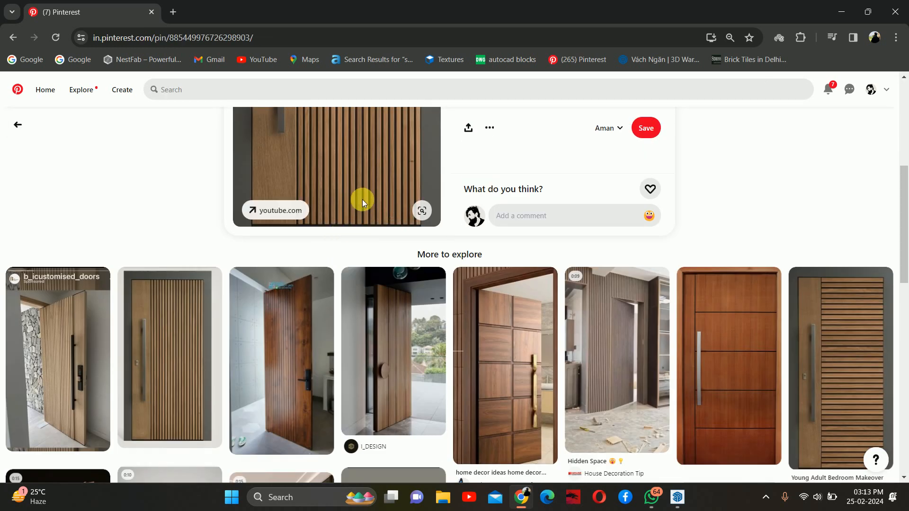
{"action": "scroll", "coordinate": [362, 200], "scroll_direction": "down", "scroll_amount": 1}
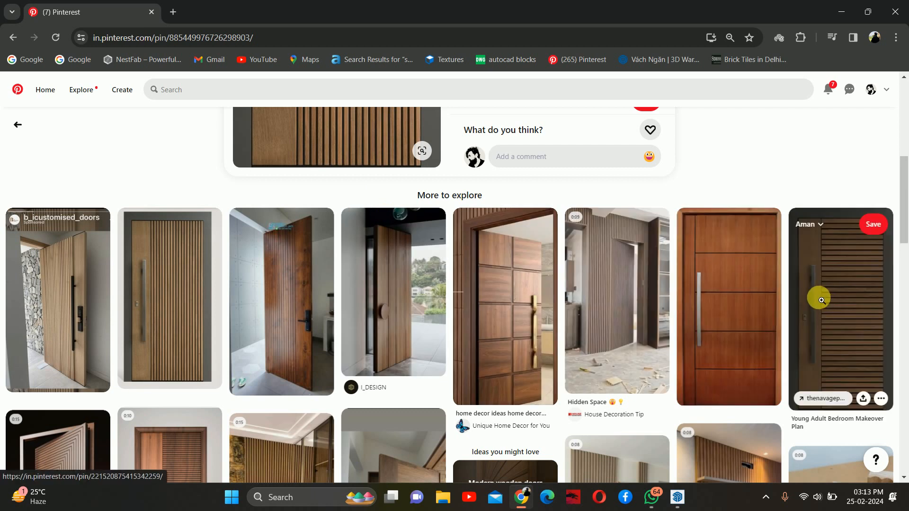
{"action": "scroll", "coordinate": [810, 300], "scroll_direction": "down", "scroll_amount": 2}
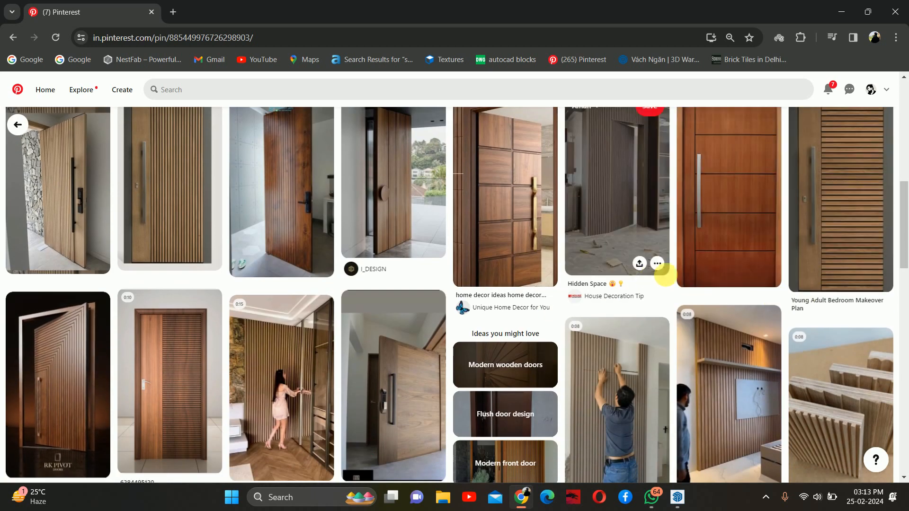
{"action": "scroll", "coordinate": [836, 288], "scroll_direction": "up", "scroll_amount": 1}
{"action": "scroll", "coordinate": [845, 238], "scroll_direction": "down", "scroll_amount": 5}
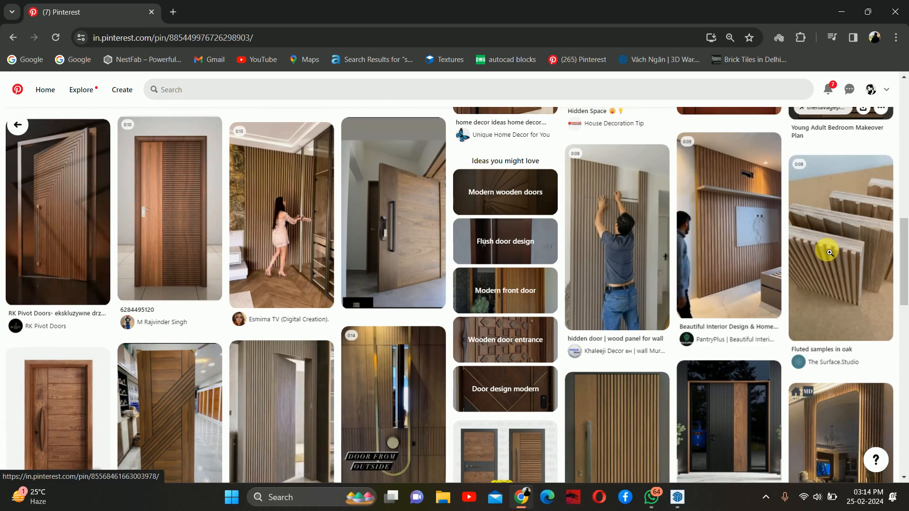
{"action": "scroll", "coordinate": [805, 263], "scroll_direction": "down", "scroll_amount": 3}
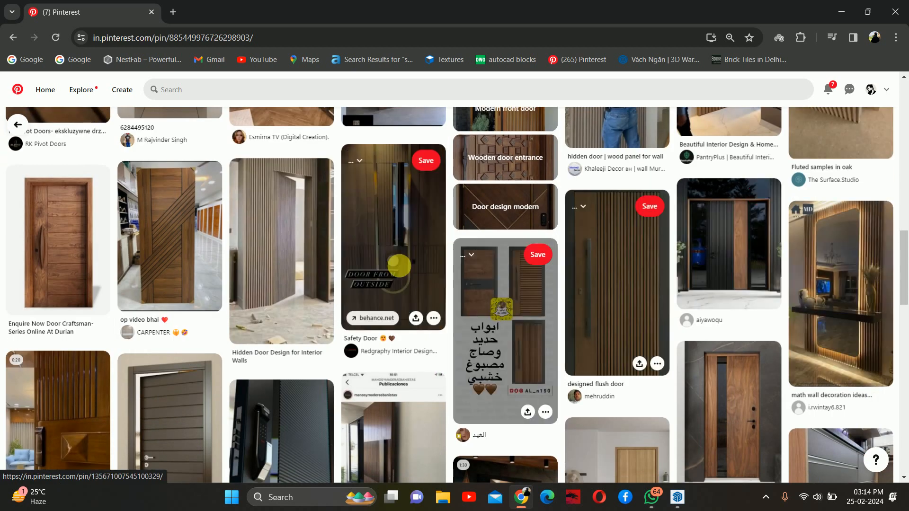
{"action": "scroll", "coordinate": [369, 262], "scroll_direction": "down", "scroll_amount": 4}
{"action": "scroll", "coordinate": [129, 278], "scroll_direction": "up", "scroll_amount": 5}
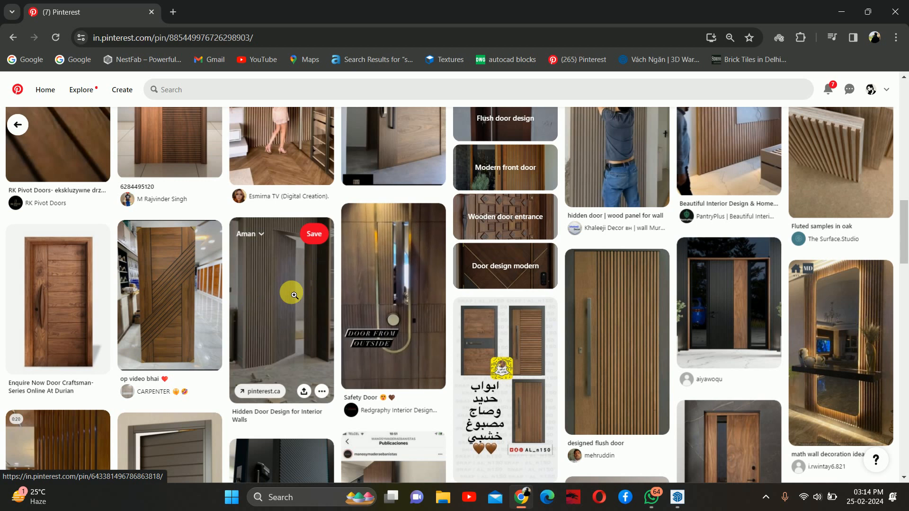
{"action": "left_click", "coordinate": [171, 303]}
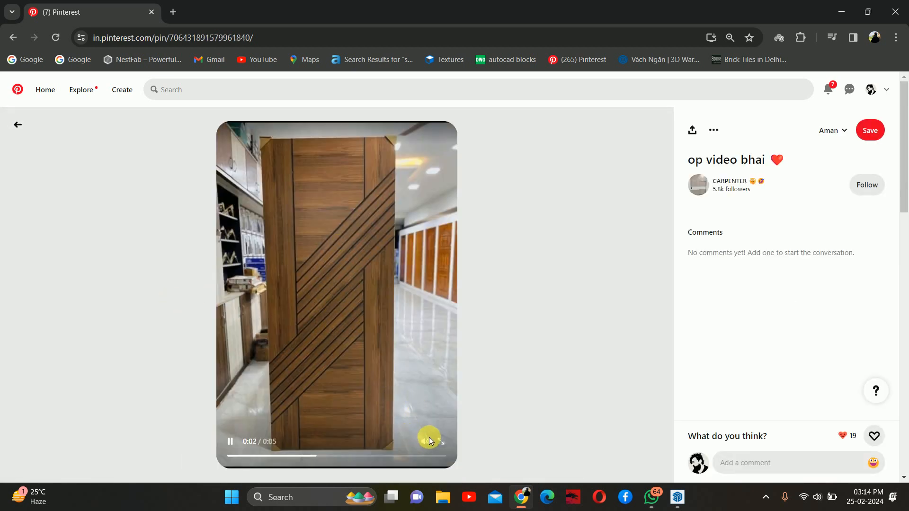
Step: Look through the designs related to the diagonal-strip door and open the pin of the grey Bertolotto Porte door
{"action": "scroll", "coordinate": [356, 312], "scroll_direction": "down", "scroll_amount": 10}
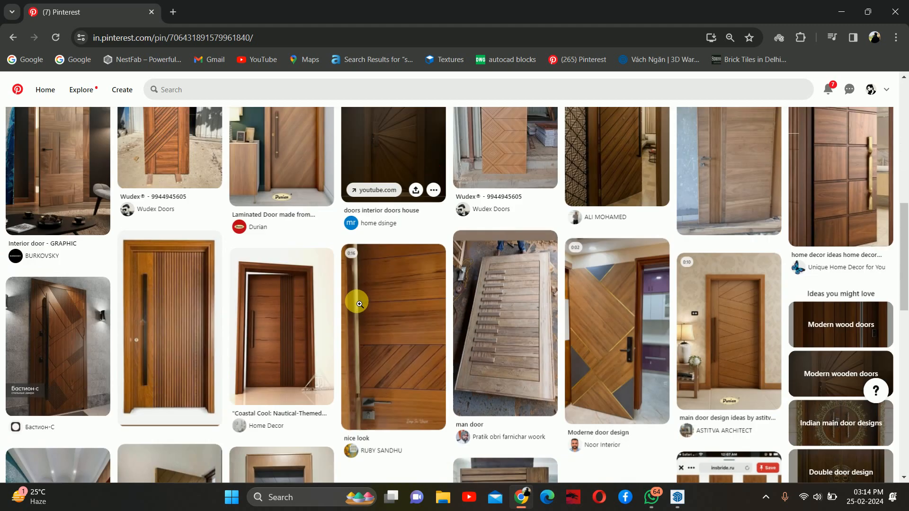
{"action": "scroll", "coordinate": [360, 307], "scroll_direction": "down", "scroll_amount": 5}
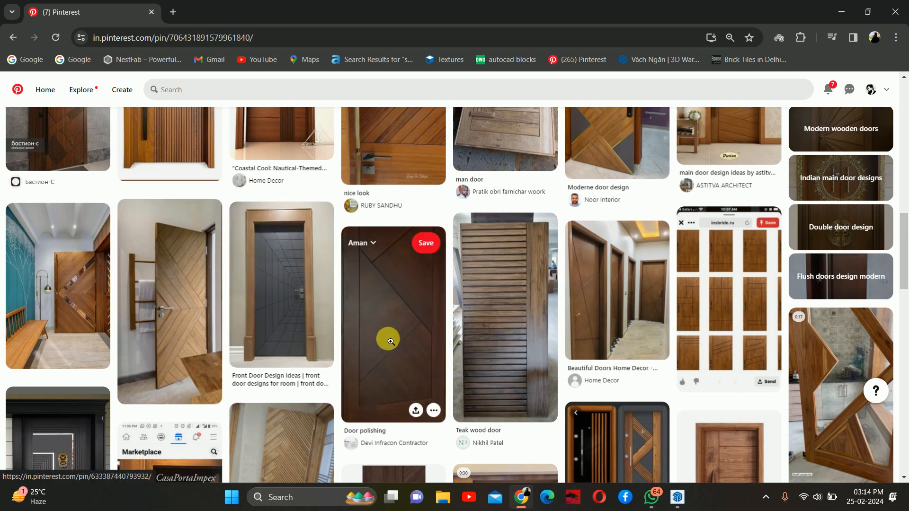
{"action": "scroll", "coordinate": [389, 339], "scroll_direction": "down", "scroll_amount": 5}
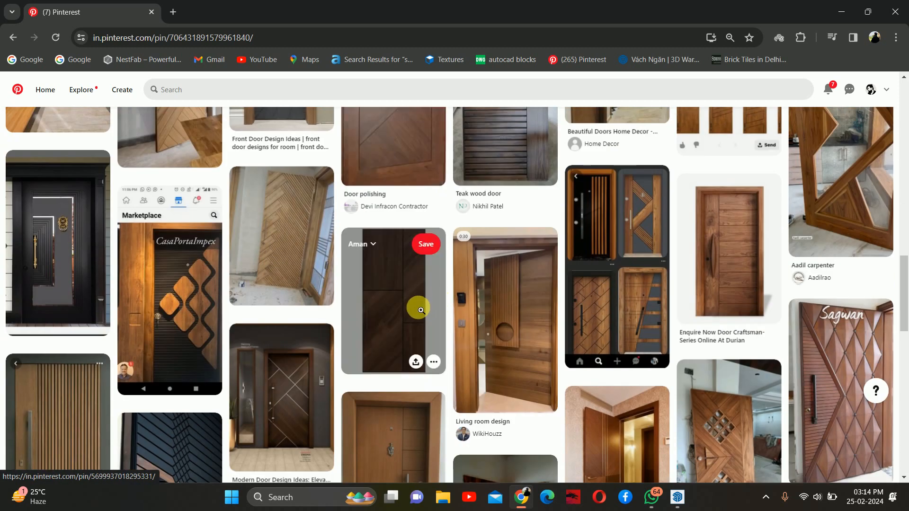
{"action": "scroll", "coordinate": [419, 309], "scroll_direction": "down", "scroll_amount": 5}
{"action": "scroll", "coordinate": [418, 310], "scroll_direction": "down", "scroll_amount": 6}
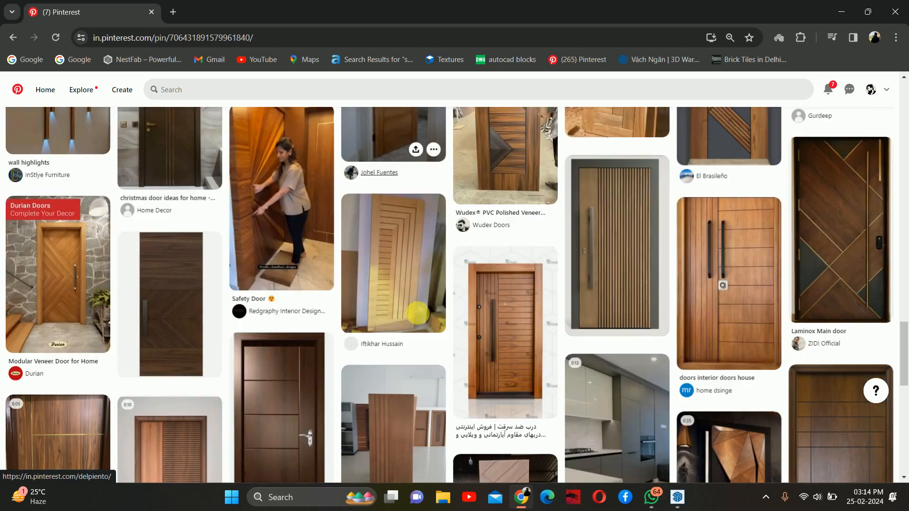
{"action": "scroll", "coordinate": [418, 313], "scroll_direction": "down", "scroll_amount": 7}
{"action": "scroll", "coordinate": [435, 297], "scroll_direction": "down", "scroll_amount": 4}
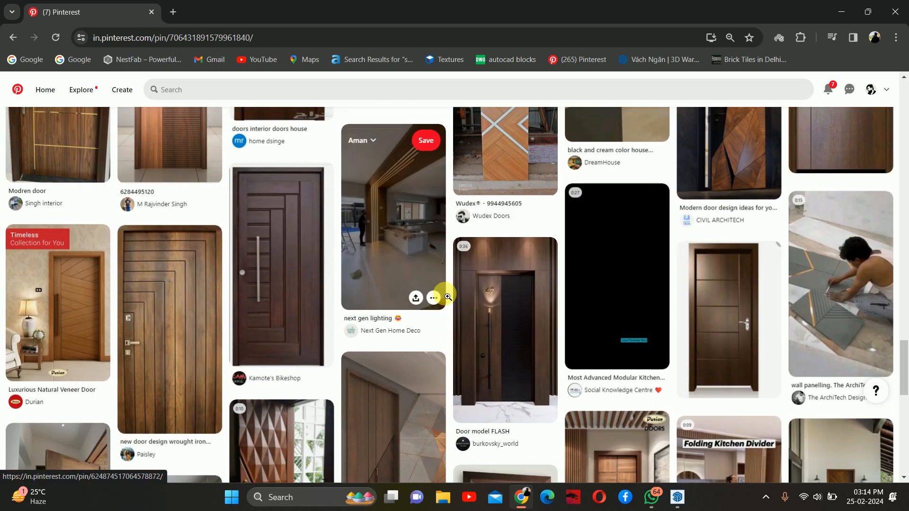
{"action": "scroll", "coordinate": [445, 296], "scroll_direction": "down", "scroll_amount": 8}
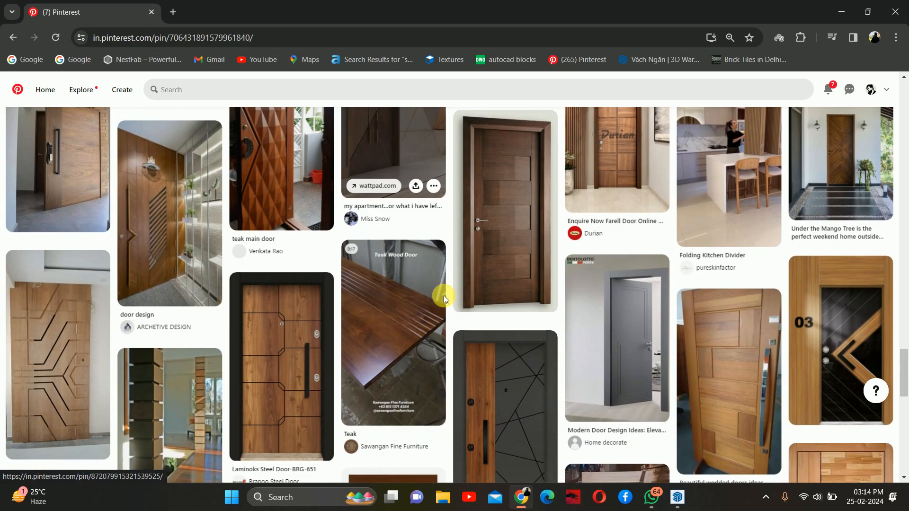
{"action": "left_click", "coordinate": [630, 331]}
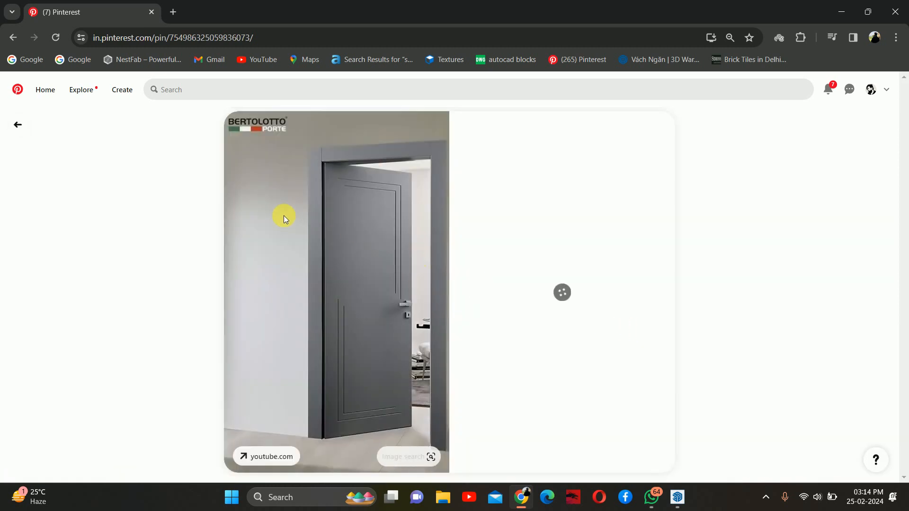
Step: Browse the designs related to the grey Bertolotto door and open the light grey door with two full-height vertical grooves
{"action": "scroll", "coordinate": [387, 223], "scroll_direction": "down", "scroll_amount": 6}
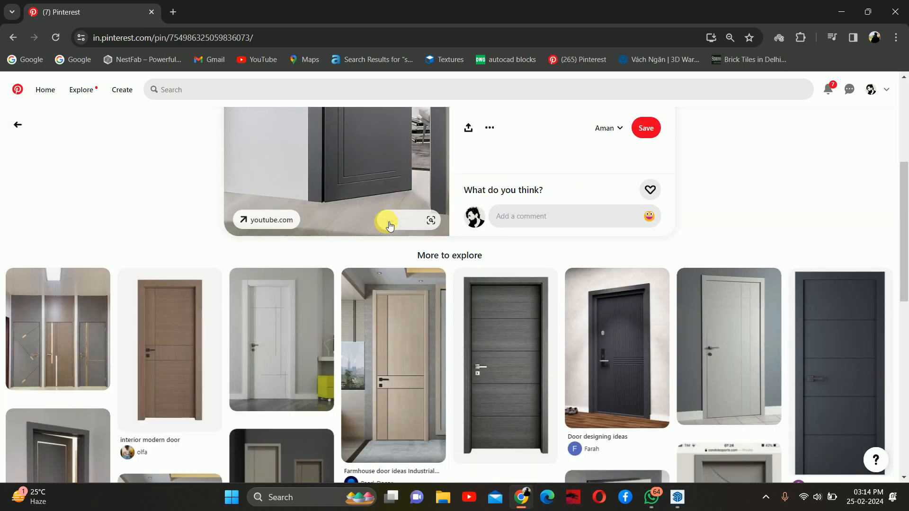
{"action": "scroll", "coordinate": [389, 279], "scroll_direction": "down", "scroll_amount": 1}
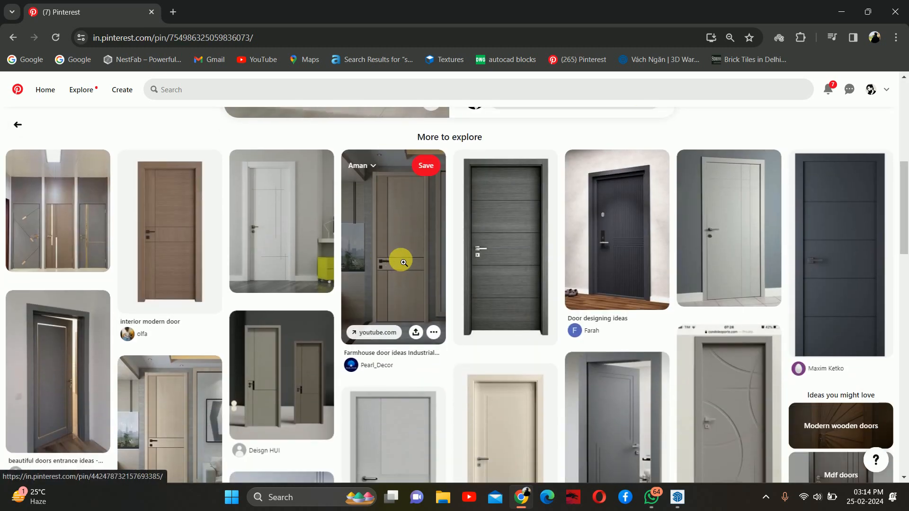
{"action": "left_click", "coordinate": [746, 228]}
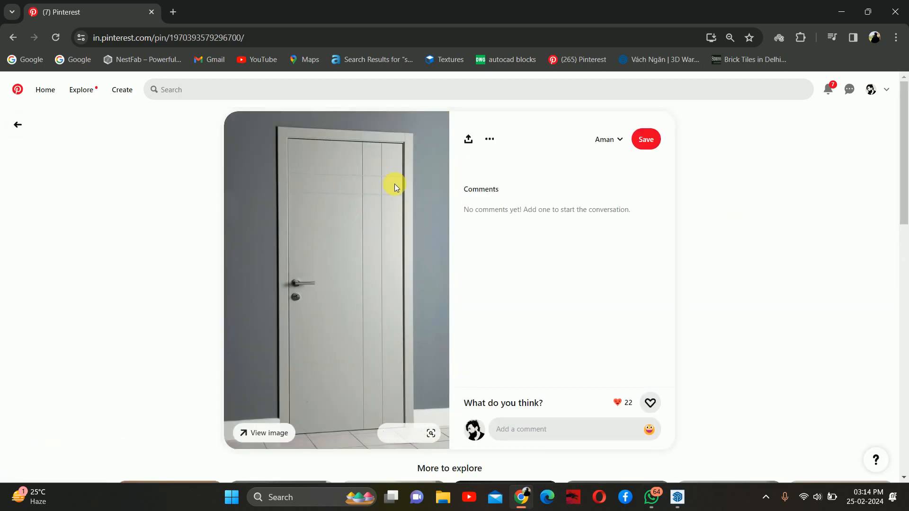
Step: Open the related white door beside the yellow cabinet, and from its suggestions the white diagonal-groove door with an anthracite frame
{"action": "scroll", "coordinate": [385, 194], "scroll_direction": "down", "scroll_amount": 5}
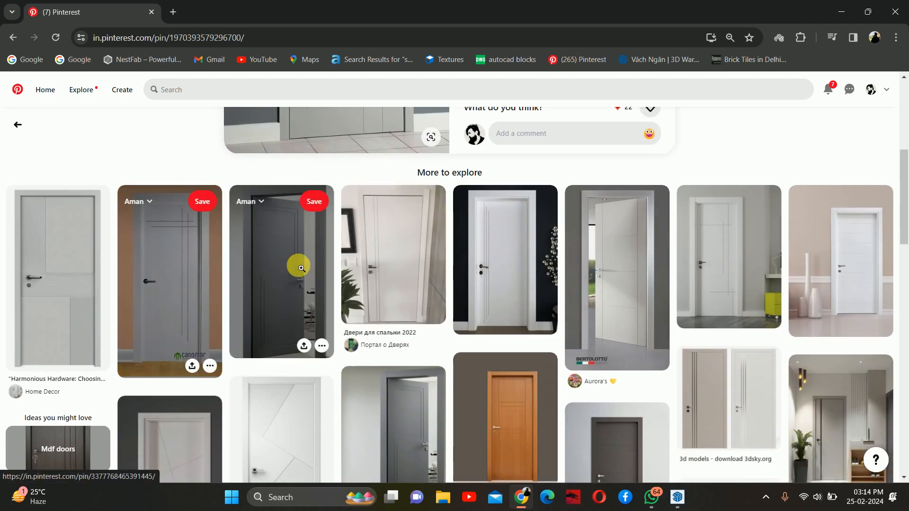
{"action": "left_click", "coordinate": [700, 290]}
{"action": "scroll", "coordinate": [321, 260], "scroll_direction": "down", "scroll_amount": 4}
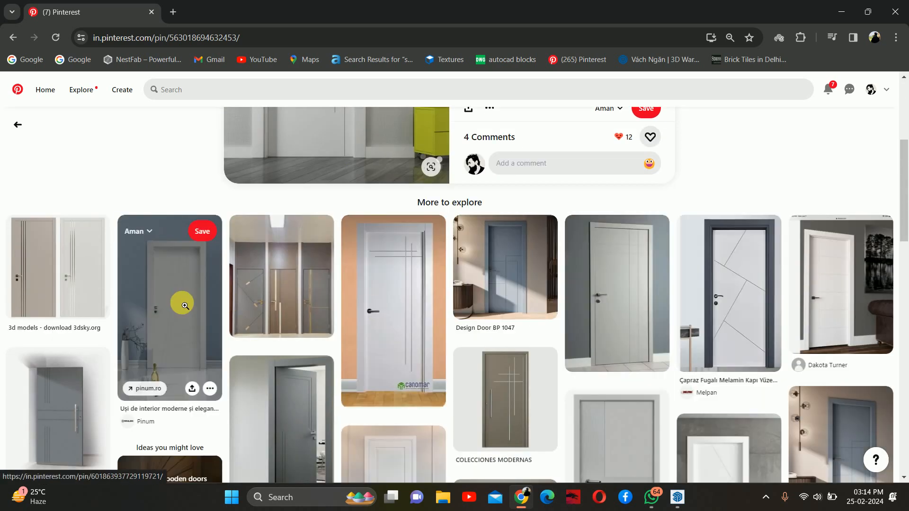
{"action": "left_click", "coordinate": [726, 299]}
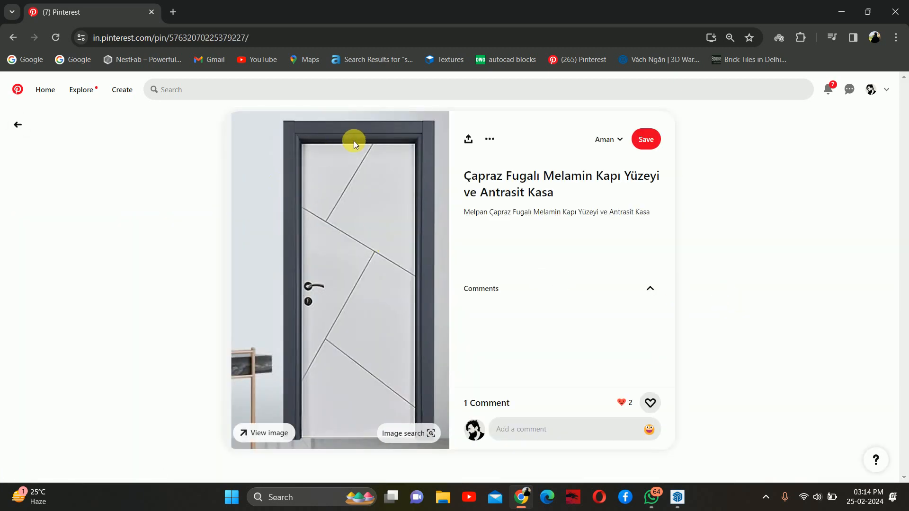
Step: Examine the designs related to the diagonal-groove door and return to the pin of the door beside the yellow cabinet
{"action": "scroll", "coordinate": [323, 347], "scroll_direction": "down", "scroll_amount": 6}
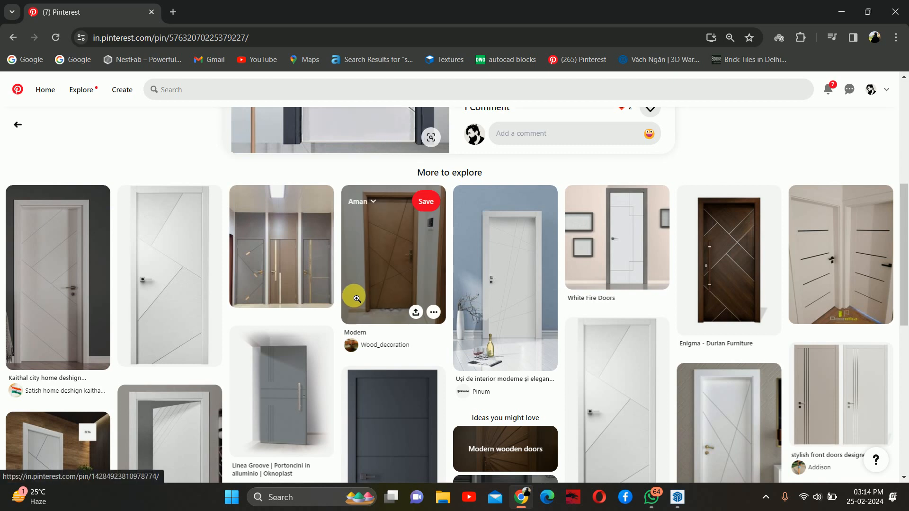
{"action": "scroll", "coordinate": [565, 303], "scroll_direction": "down", "scroll_amount": 4}
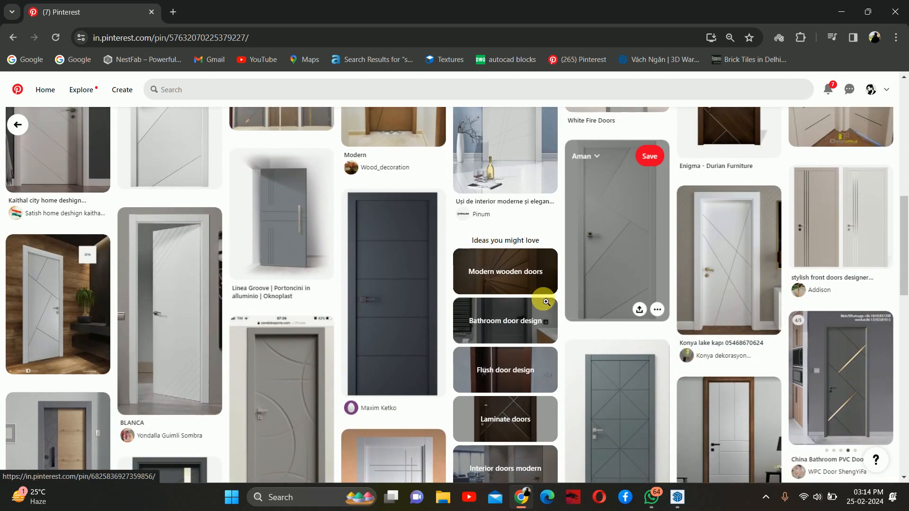
{"action": "scroll", "coordinate": [176, 300], "scroll_direction": "up", "scroll_amount": 3}
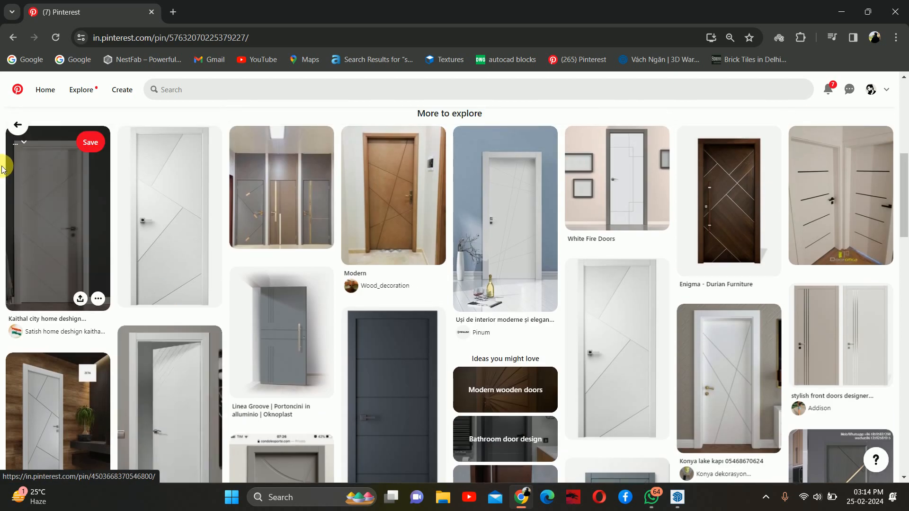
{"action": "left_click", "coordinate": [21, 127]}
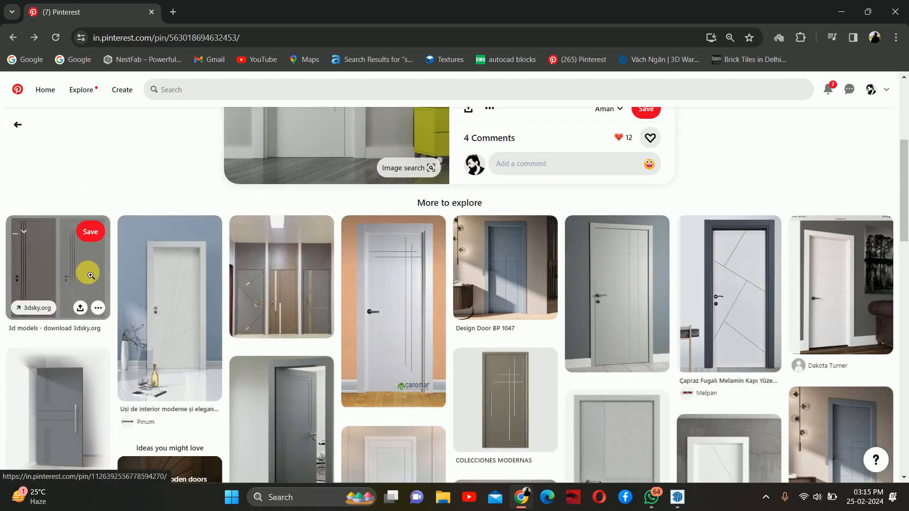
Step: Browse further grooved door designs and open the "20 Bathroom Door Ideas for Spaces of All Size" pin
{"action": "scroll", "coordinate": [91, 275], "scroll_direction": "down", "scroll_amount": 4}
{"action": "scroll", "coordinate": [261, 271], "scroll_direction": "down", "scroll_amount": 3}
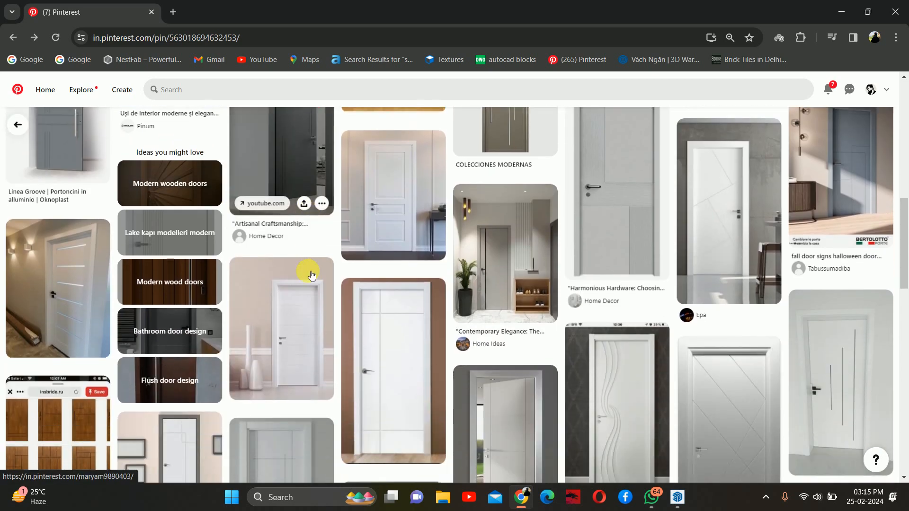
{"action": "scroll", "coordinate": [436, 306], "scroll_direction": "down", "scroll_amount": 5}
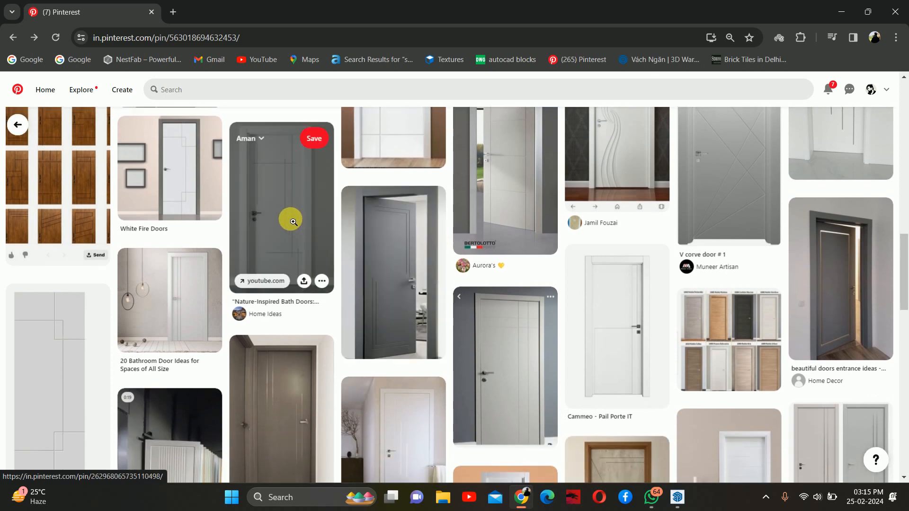
{"action": "left_click", "coordinate": [199, 283]}
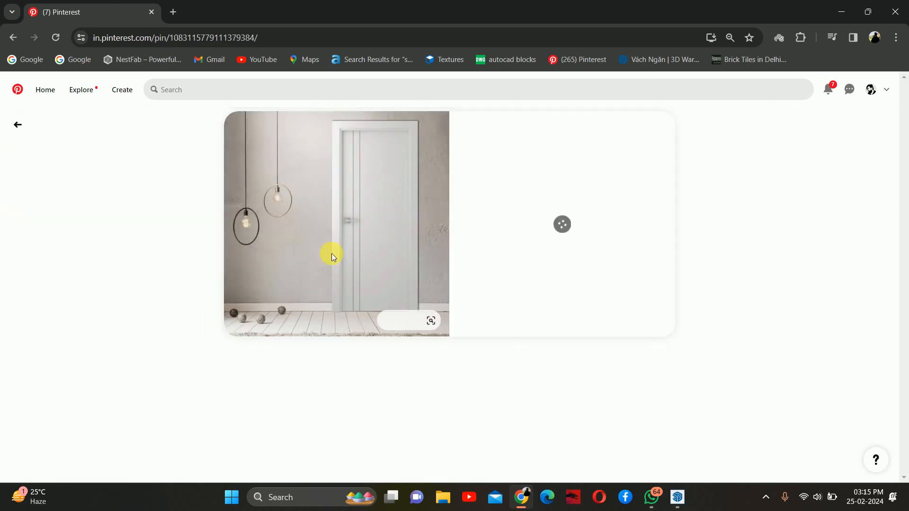
Step: Look over the doors related to the "20 Bathroom Door Ideas" pin and return to the SketchUp model
{"action": "scroll", "coordinate": [355, 223], "scroll_direction": "down", "scroll_amount": 3}
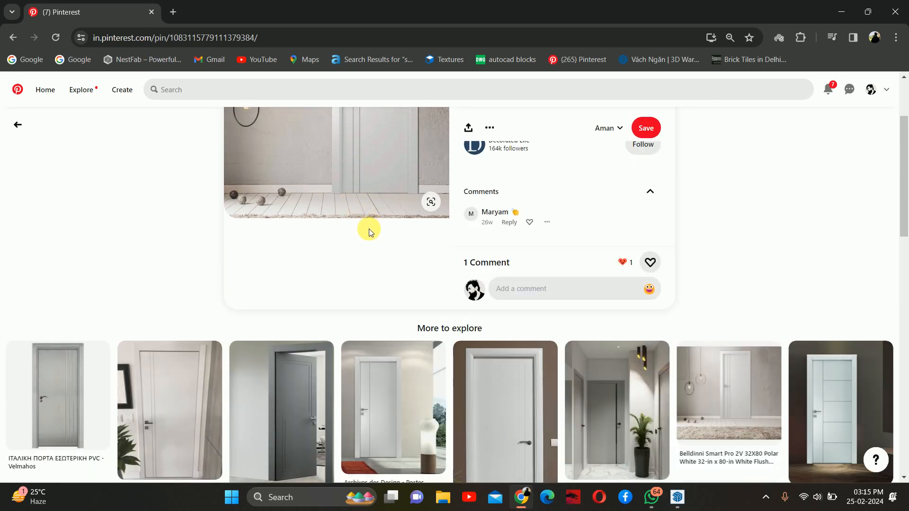
{"action": "scroll", "coordinate": [363, 212], "scroll_direction": "up", "scroll_amount": 3}
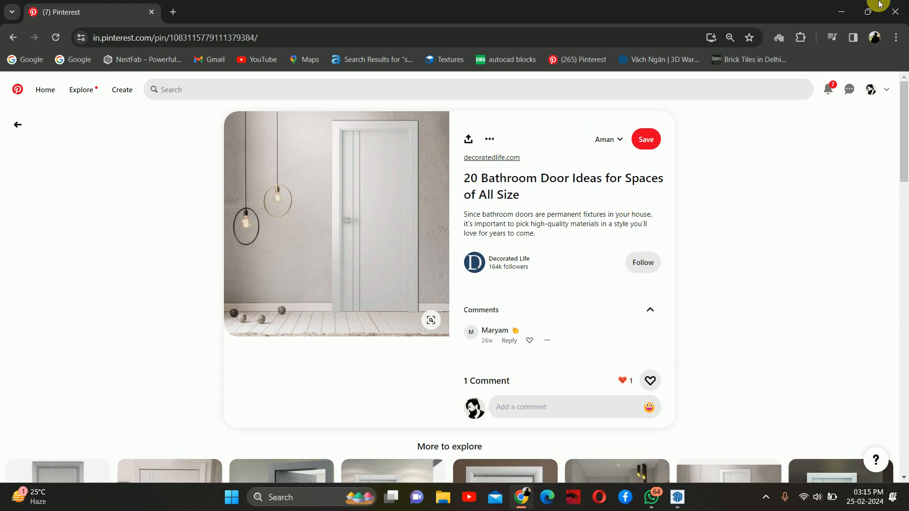
{"action": "left_click", "coordinate": [842, 11]}
{"action": "middle_click_drag", "start_coordinate": [397, 300], "coordinate": [349, 329]}
{"action": "key", "text": "space"}
{"action": "key", "text": "t"}
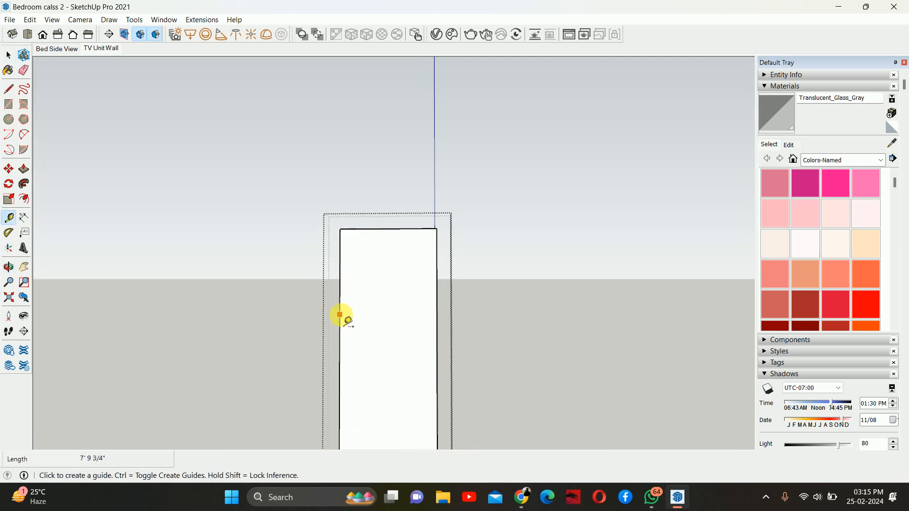
{"action": "left_click", "coordinate": [339, 314]}
{"action": "key", "text": "space"}
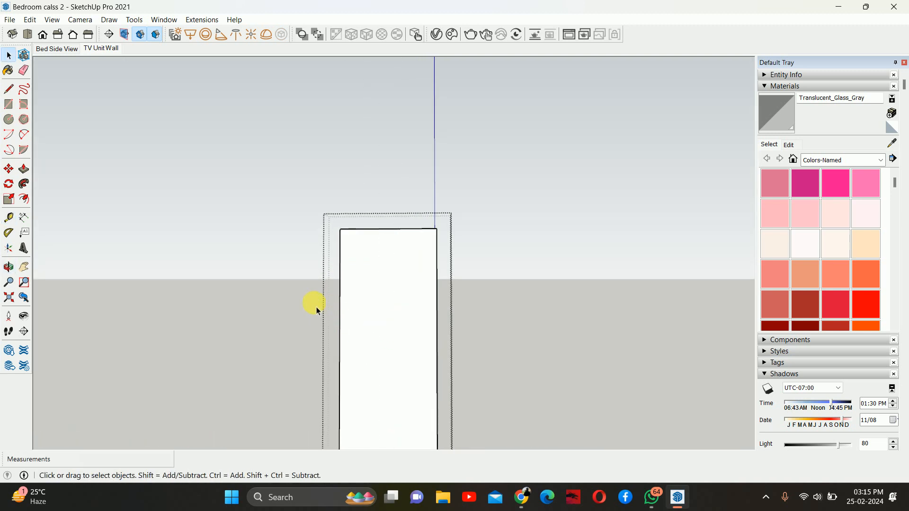
Step: Try to copy the door panel's left vertical edge inward across its face
{"action": "left_click", "coordinate": [339, 292]}
{"action": "middle_click_drag", "start_coordinate": [367, 235], "coordinate": [340, 234]}
{"action": "key", "text": "m"}
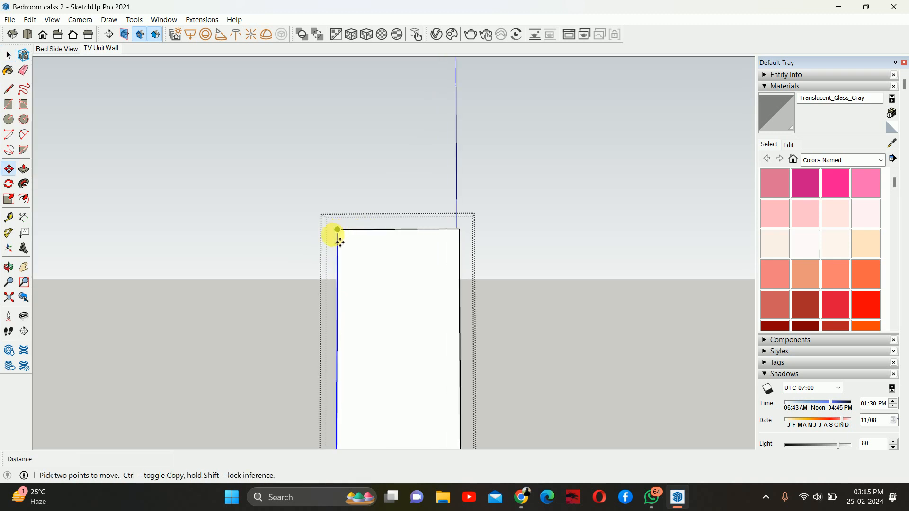
{"action": "key", "text": "ctrl"}
{"action": "left_click", "coordinate": [338, 230]}
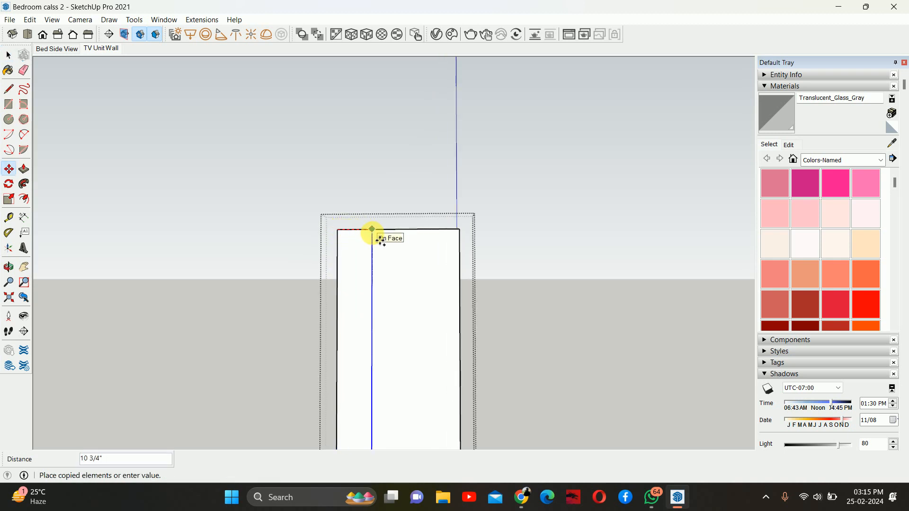
{"action": "key", "text": "Return"}
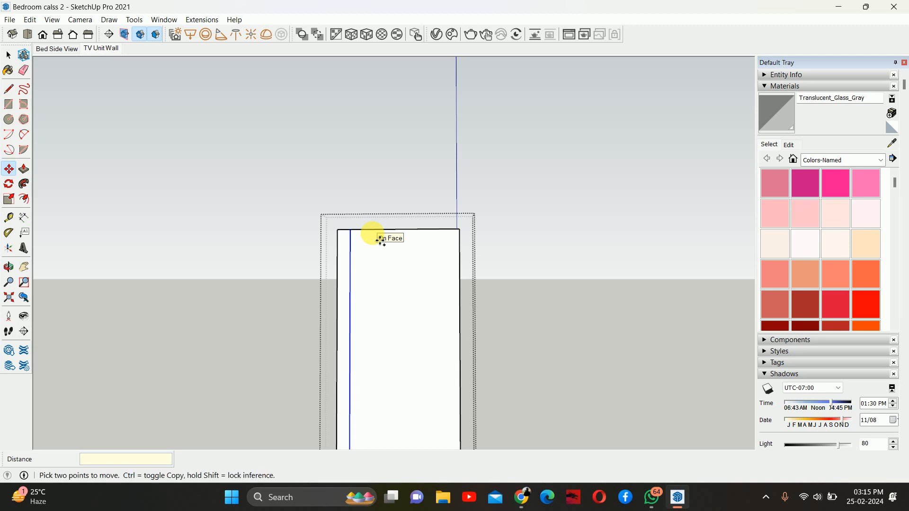
{"action": "key", "text": "ctrl+z"}
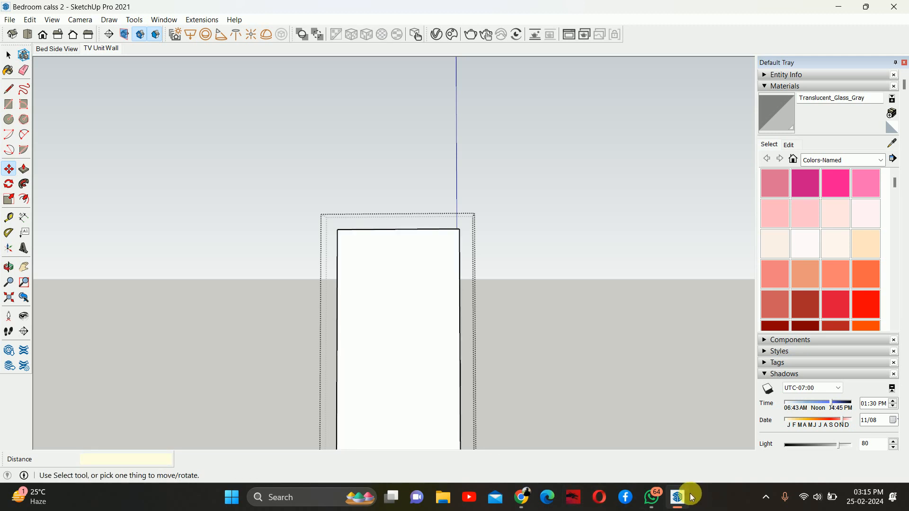
Step: Check the groove positions on the Pinterest reference door, and return to SketchUp with the stray Mail window closed
{"action": "left_click", "coordinate": [507, 500]}
{"action": "left_click", "coordinate": [521, 497]}
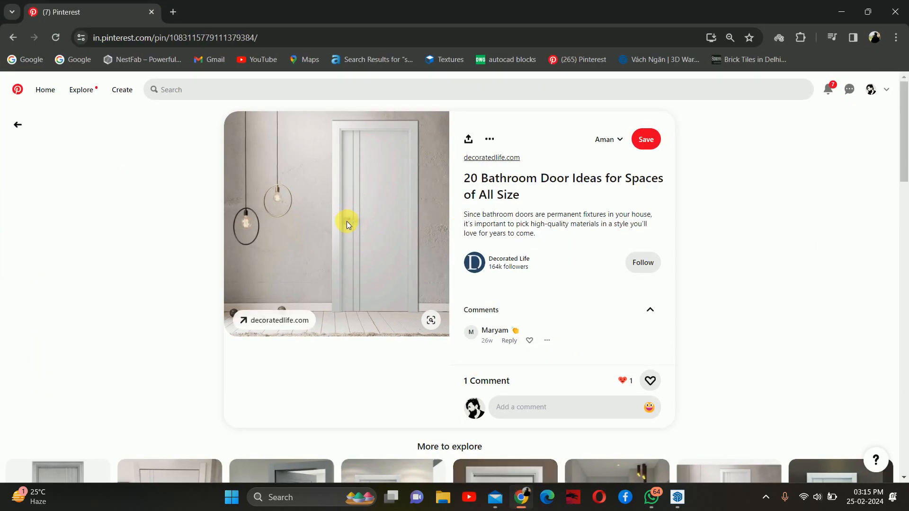
{"action": "left_click", "coordinate": [840, 11]}
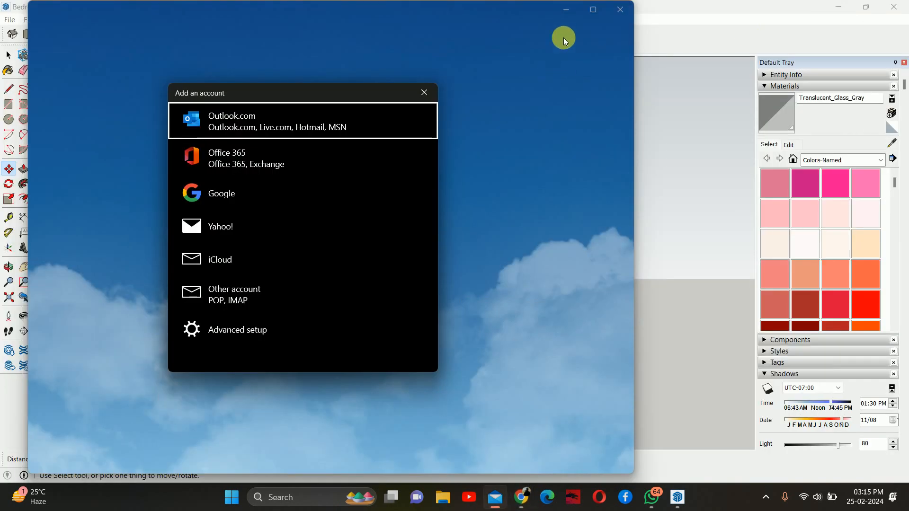
{"action": "left_click", "coordinate": [427, 93]}
{"action": "left_click", "coordinate": [620, 9]}
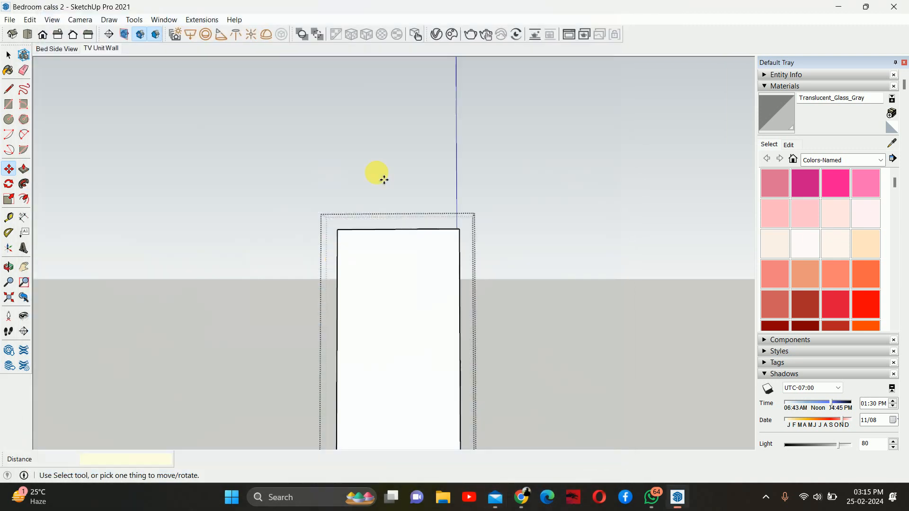
Step: Copy the door panel's left vertical edge 5 inches inward across its face
{"action": "scroll", "coordinate": [341, 279], "scroll_direction": "up", "scroll_amount": 1}
{"action": "key", "text": "space"}
{"action": "left_click", "coordinate": [337, 244]}
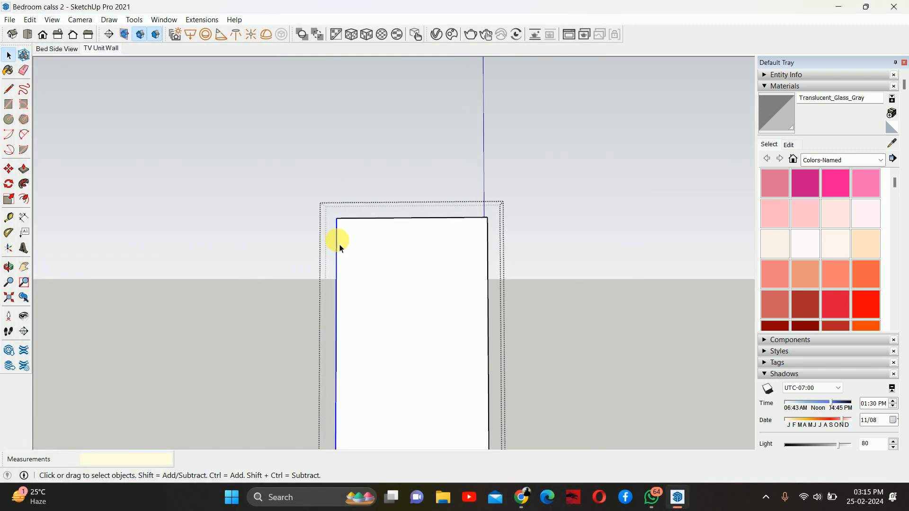
{"action": "key", "text": "m"}
{"action": "left_click", "coordinate": [336, 219]}
{"action": "key", "text": "ctrl"}
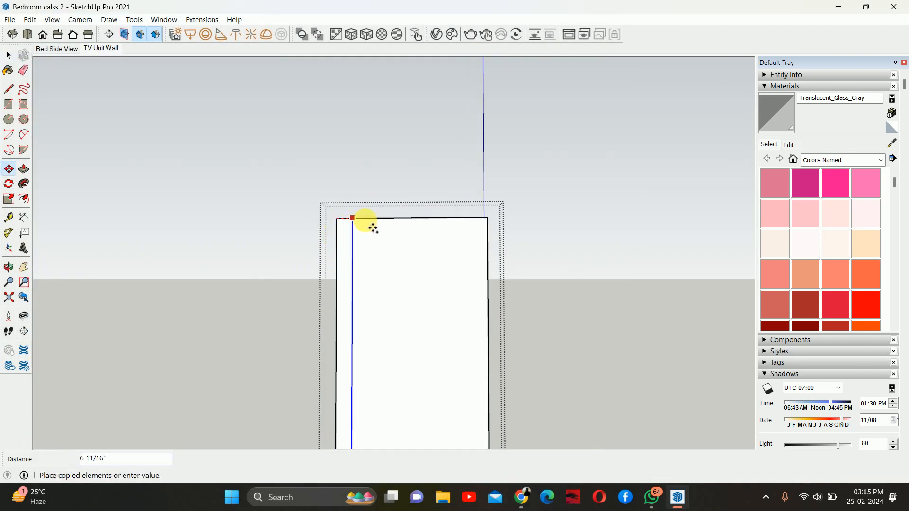
{"action": "type", "text": "5"}
{"action": "key", "text": "Return"}
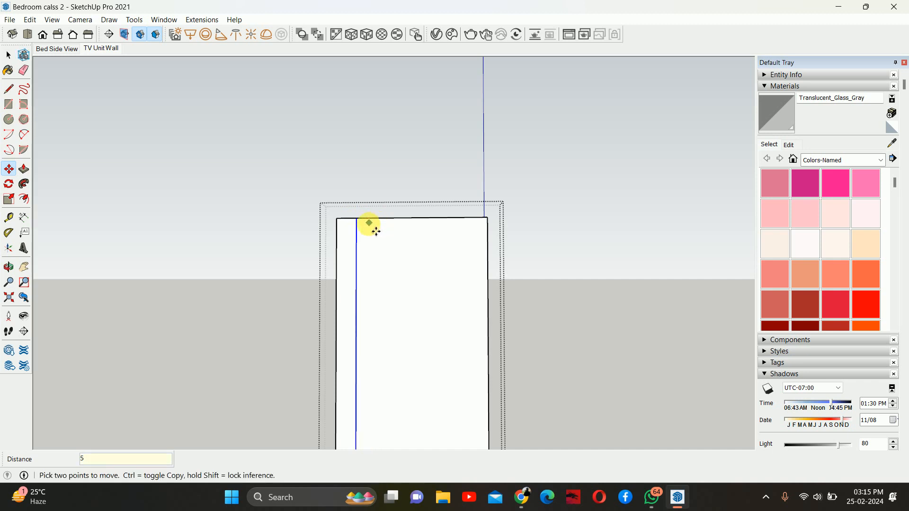
Step: Copy the new vertical line 5 mm further inward to outline a narrow full-height groove strip
{"action": "scroll", "coordinate": [369, 233], "scroll_direction": "up", "scroll_amount": 1}
{"action": "scroll", "coordinate": [367, 228], "scroll_direction": "up", "scroll_amount": 2}
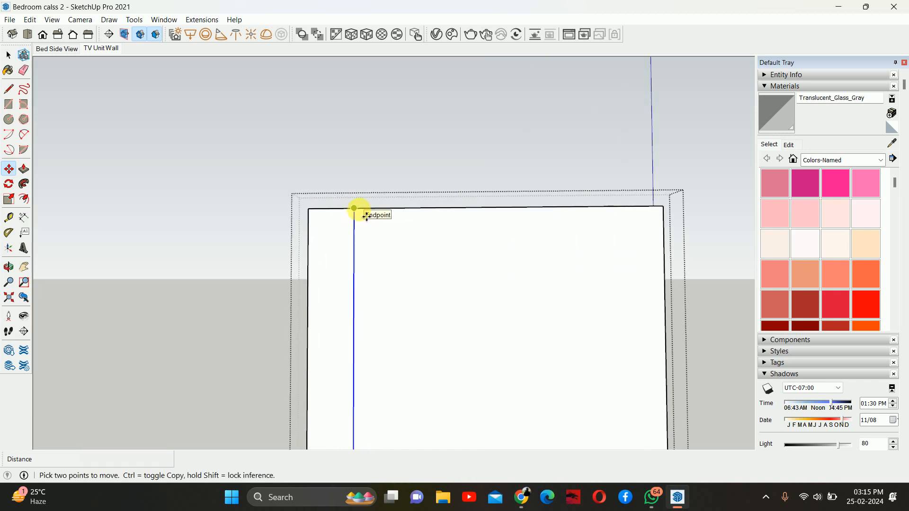
{"action": "left_click", "coordinate": [356, 210]}
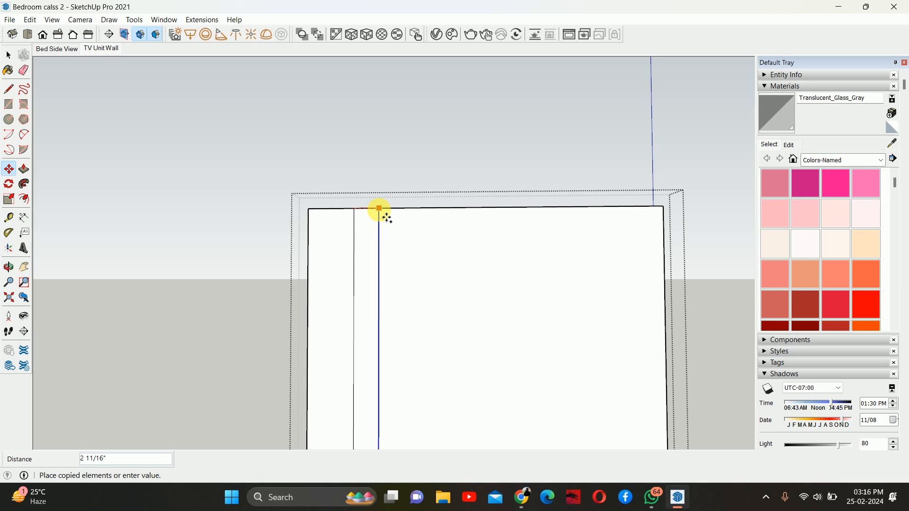
{"action": "key", "text": "Return"}
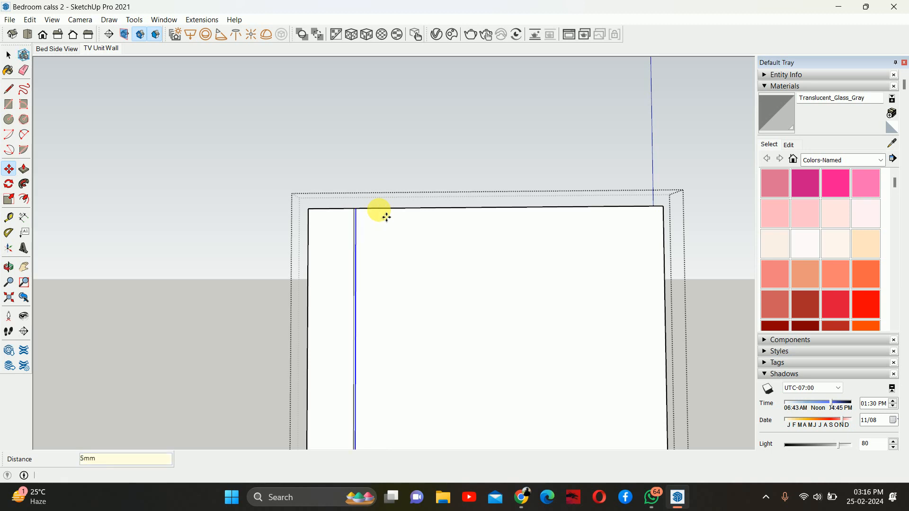
{"action": "key", "text": "space"}
Step: Try to copy the narrow groove strip with its edges sideways along the panel's top edge
{"action": "scroll", "coordinate": [331, 188], "scroll_direction": "up", "scroll_amount": 5}
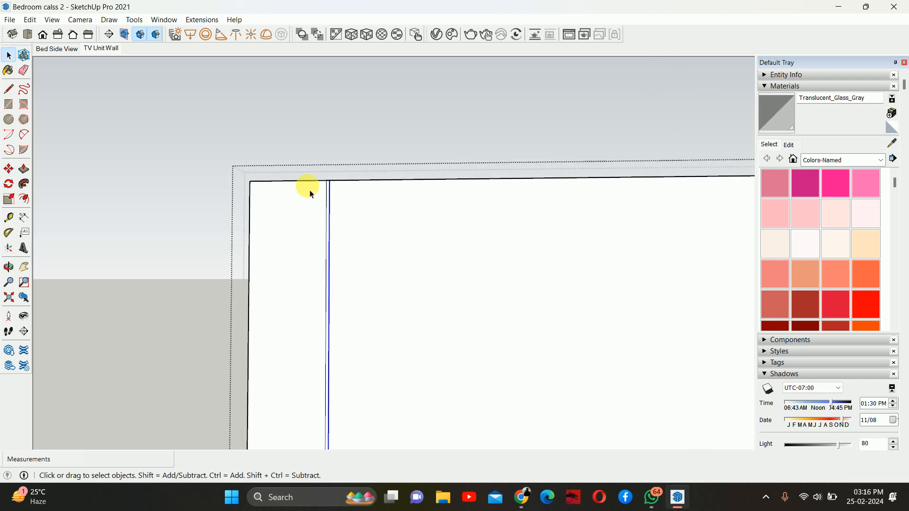
{"action": "double_click", "coordinate": [337, 185]}
{"action": "scroll", "coordinate": [341, 187], "scroll_direction": "up", "scroll_amount": 3}
{"action": "key", "text": "m"}
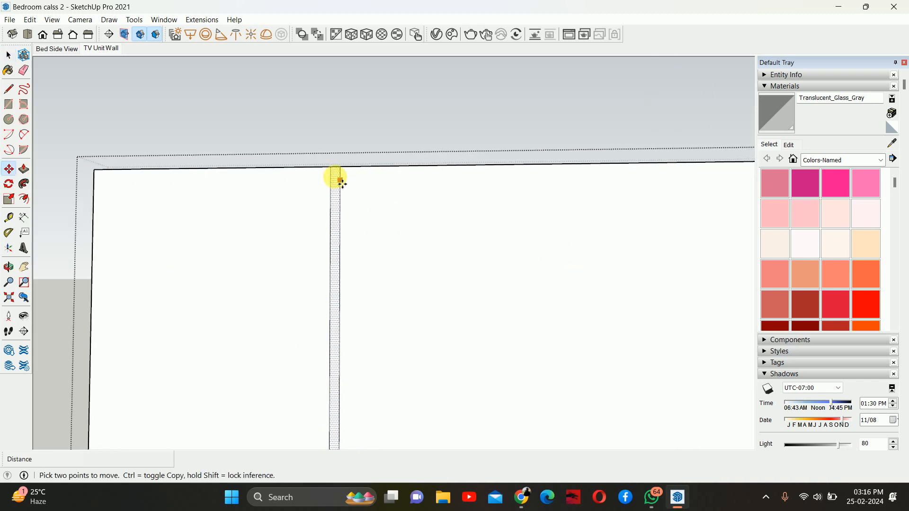
{"action": "key", "text": "ctrl"}
{"action": "left_click", "coordinate": [331, 168]}
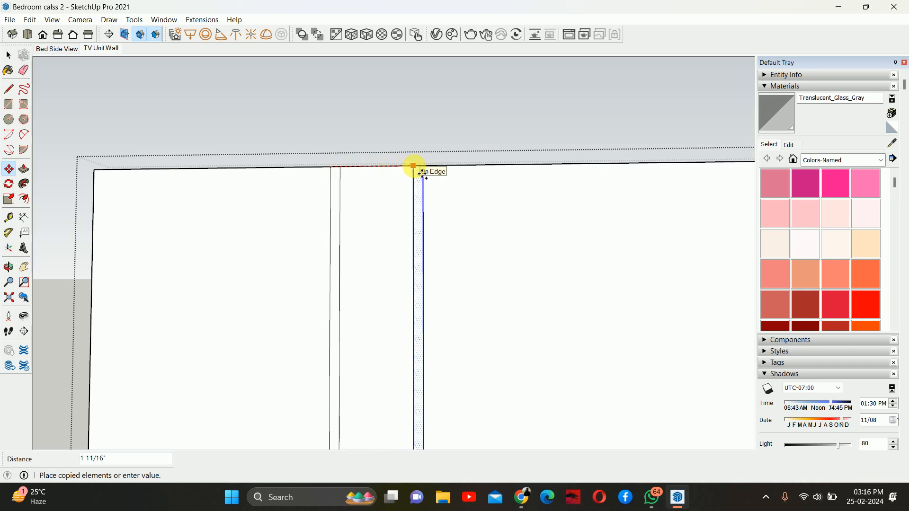
{"action": "mouse_move", "coordinate": [652, 504]}
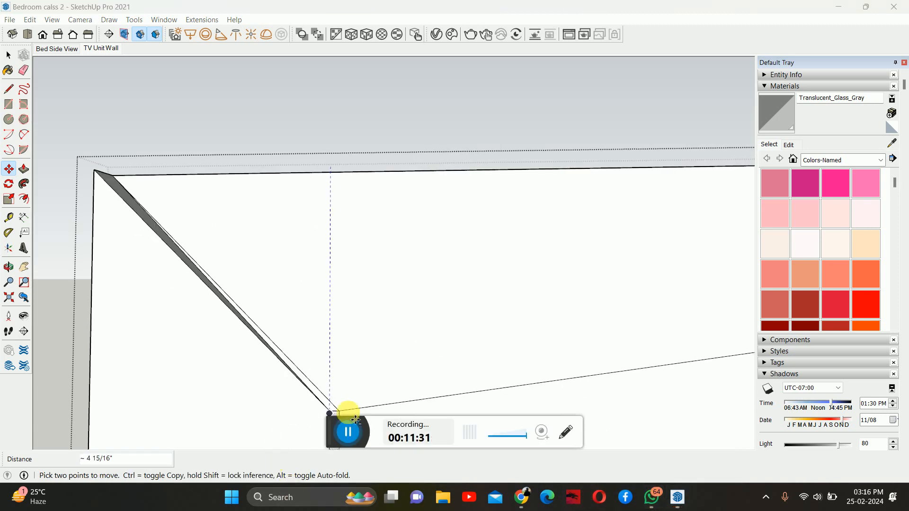
{"action": "scroll", "coordinate": [349, 406], "scroll_direction": "up", "scroll_amount": 3}
{"action": "left_click", "coordinate": [159, 151]}
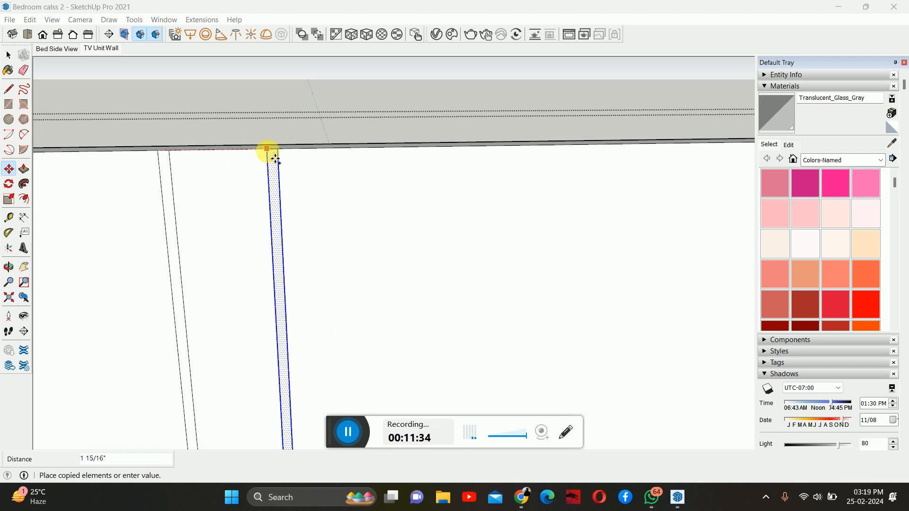
{"action": "key", "text": "Escape"}
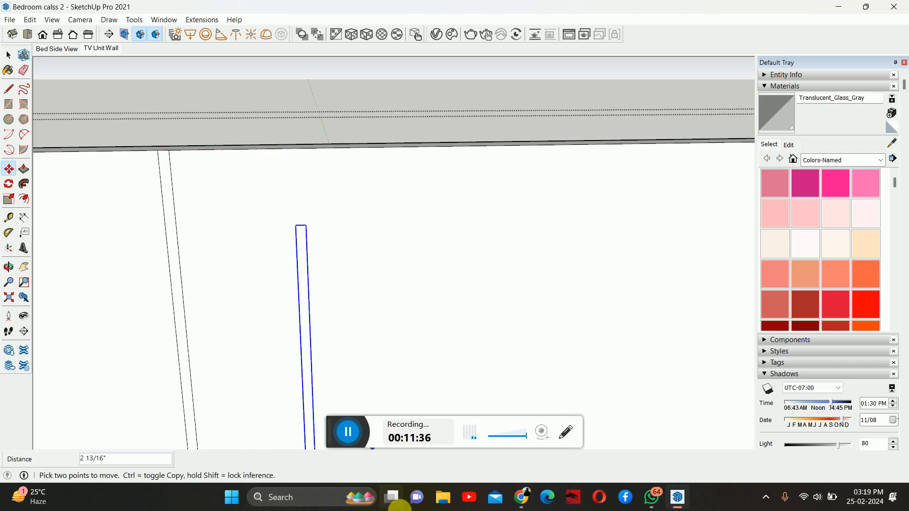
{"action": "left_click", "coordinate": [250, 168]}
{"action": "key", "text": "Escape"}
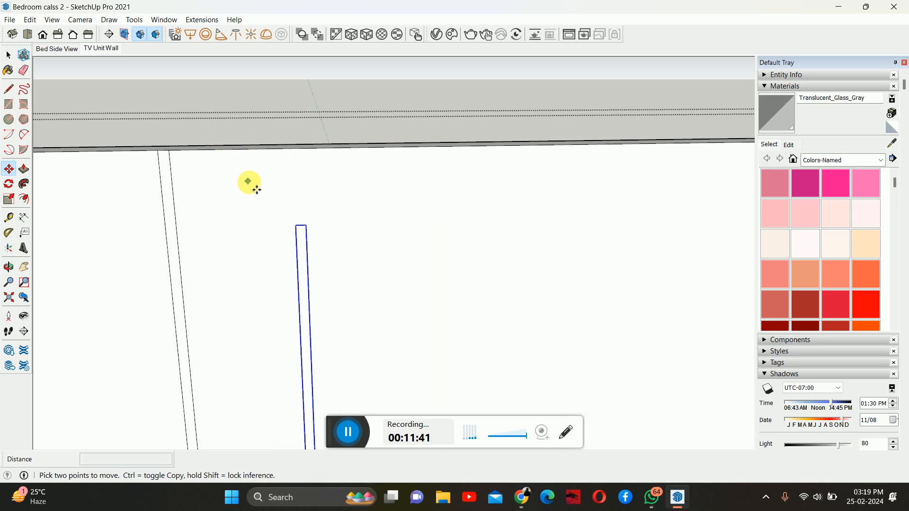
{"action": "key", "text": "ctrl+z"}
Step: Copy the groove strip 105 mm toward the panel's middle as the second groove, checking the spacing against the Pinterest reference door
{"action": "key", "text": "space"}
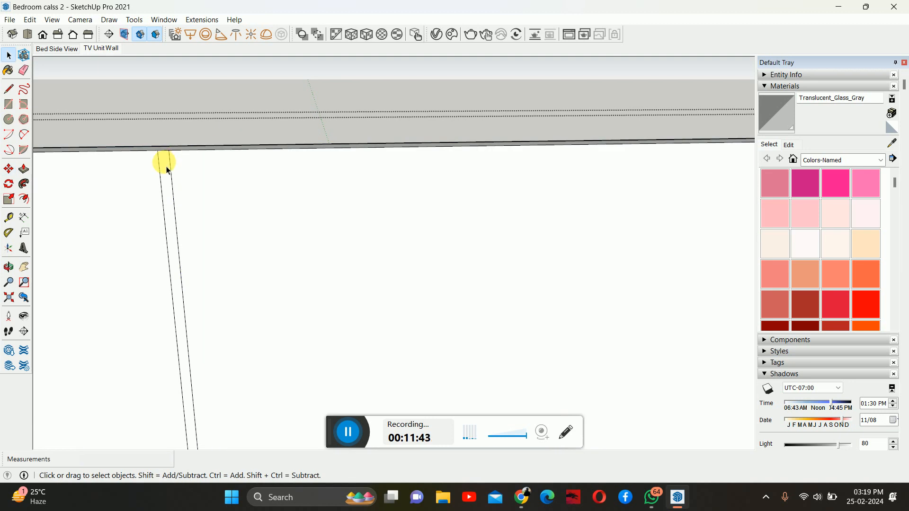
{"action": "left_click", "coordinate": [164, 163]}
{"action": "scroll", "coordinate": [335, 304], "scroll_direction": "up", "scroll_amount": 5}
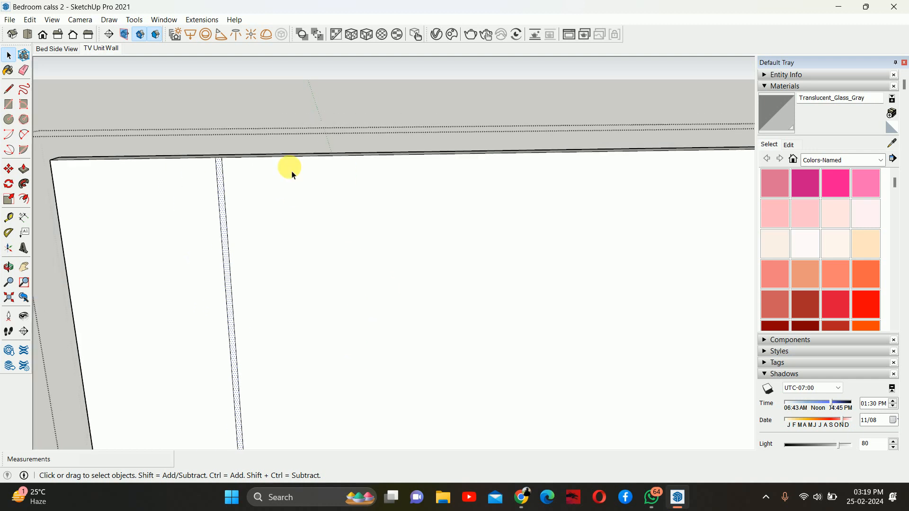
{"action": "key", "text": "m"}
{"action": "scroll", "coordinate": [261, 182], "scroll_direction": "up", "scroll_amount": 5}
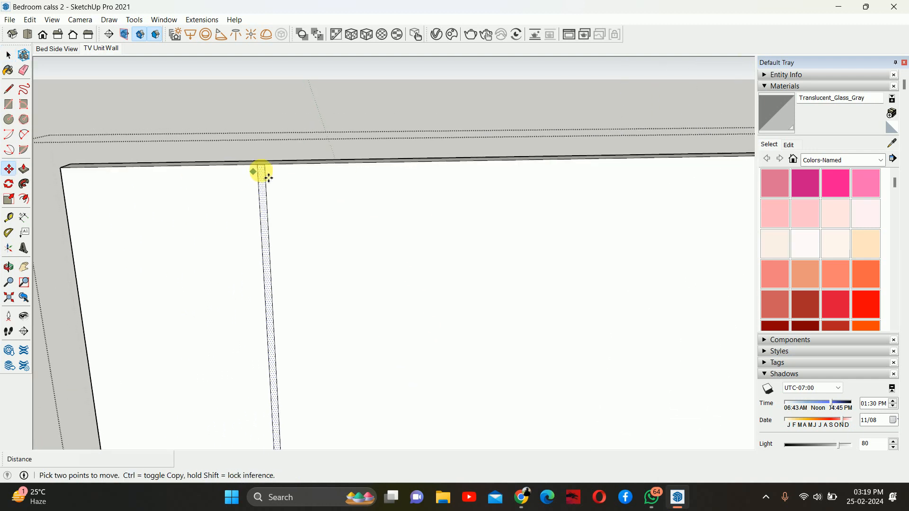
{"action": "key", "text": "ctrl"}
{"action": "left_click", "coordinate": [263, 170]}
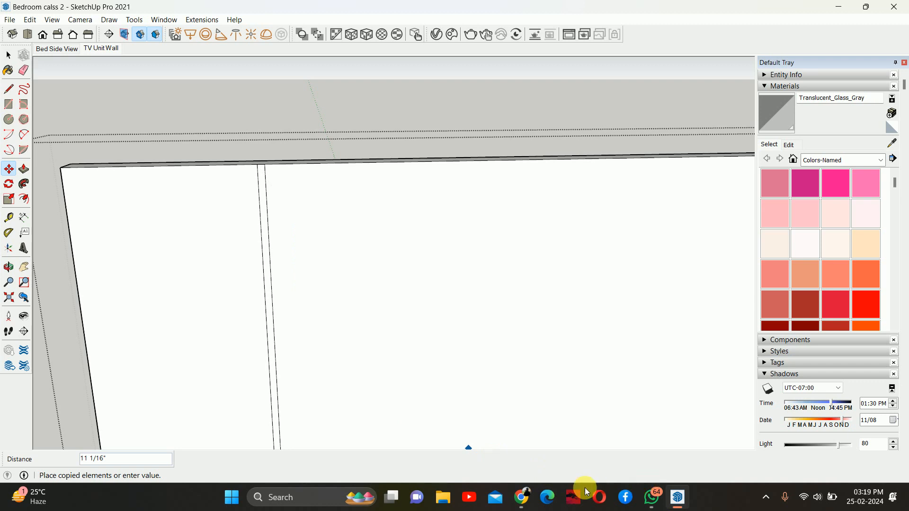
{"action": "left_click", "coordinate": [522, 497]}
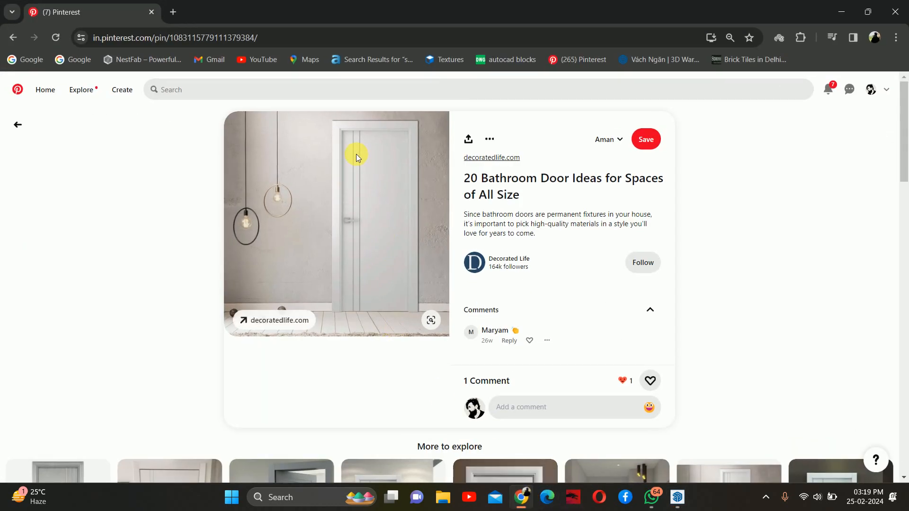
{"action": "left_click", "coordinate": [841, 11]}
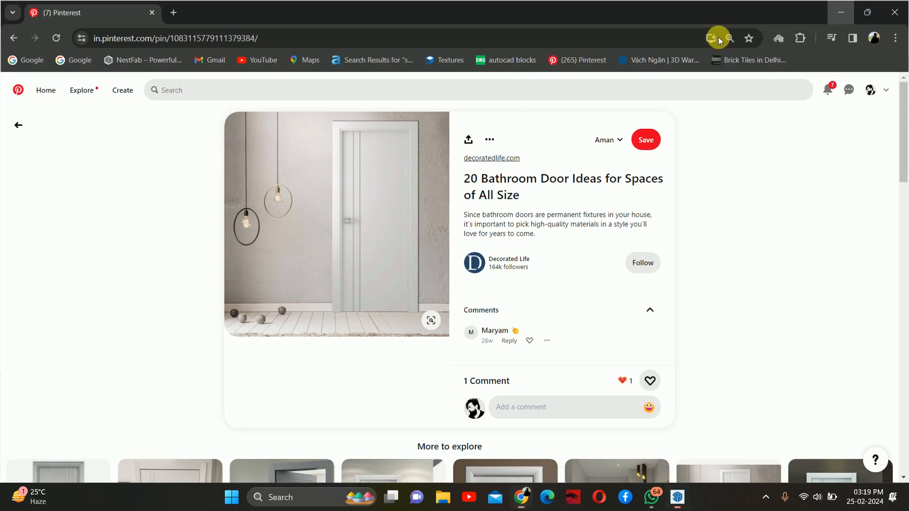
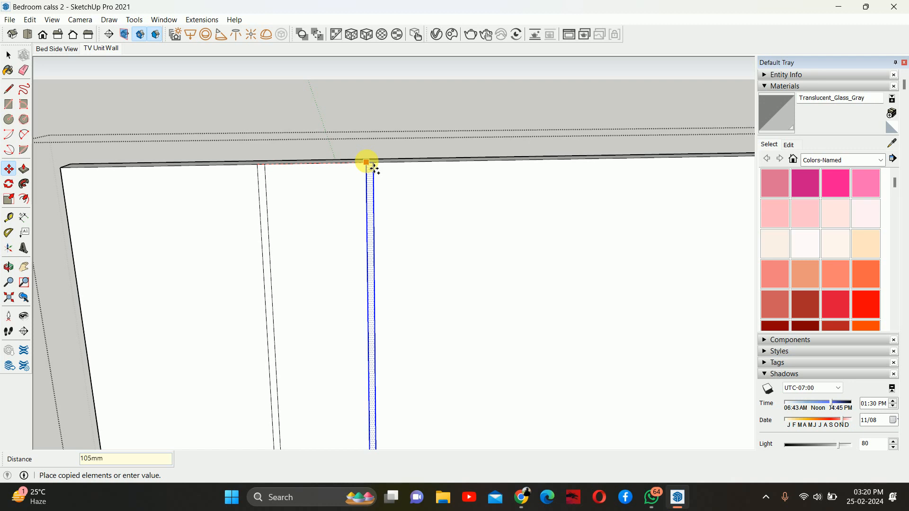
{"action": "key", "text": "Return"}
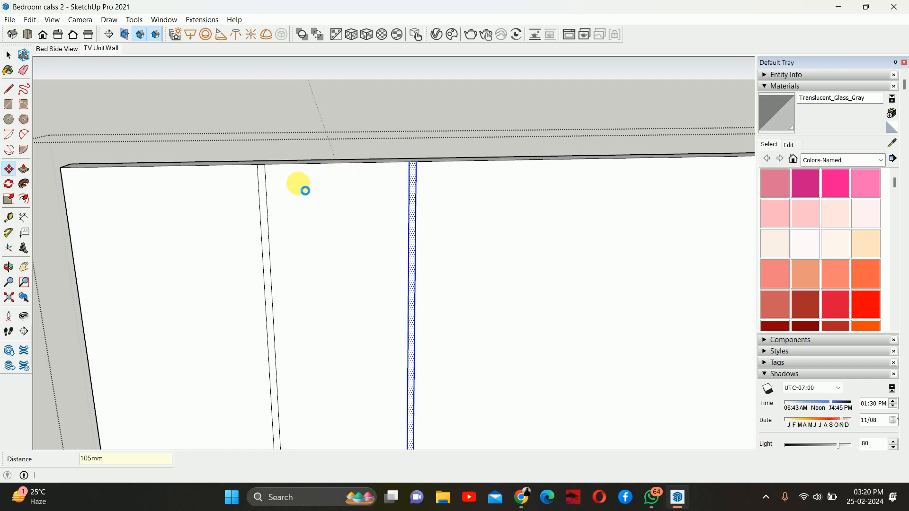
{"action": "scroll", "coordinate": [300, 187], "scroll_direction": "down", "scroll_amount": 1}
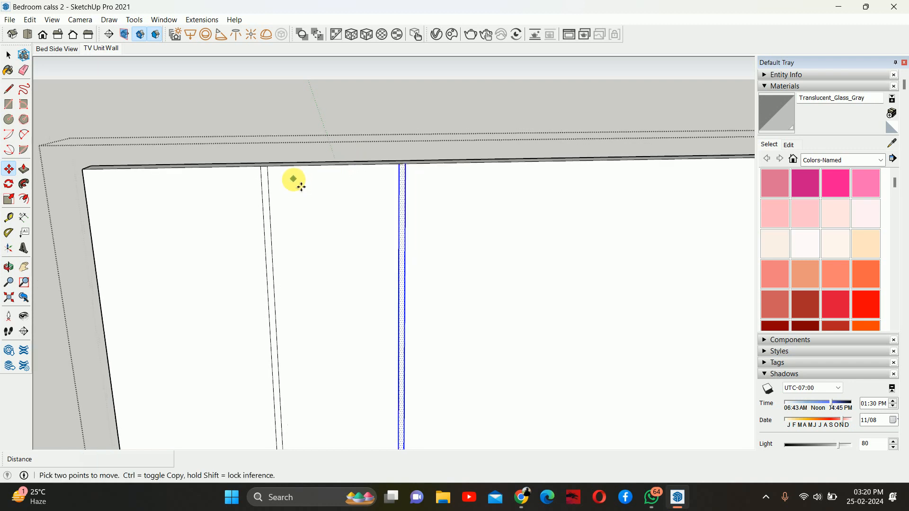
{"action": "scroll", "coordinate": [298, 184], "scroll_direction": "down", "scroll_amount": 5}
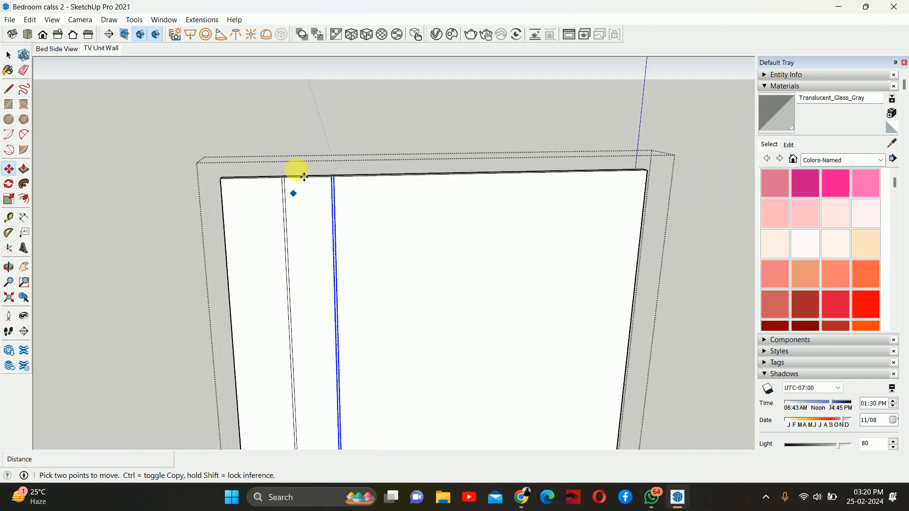
{"action": "scroll", "coordinate": [300, 207], "scroll_direction": "up", "scroll_amount": 2}
{"action": "scroll", "coordinate": [303, 207], "scroll_direction": "up", "scroll_amount": 4}
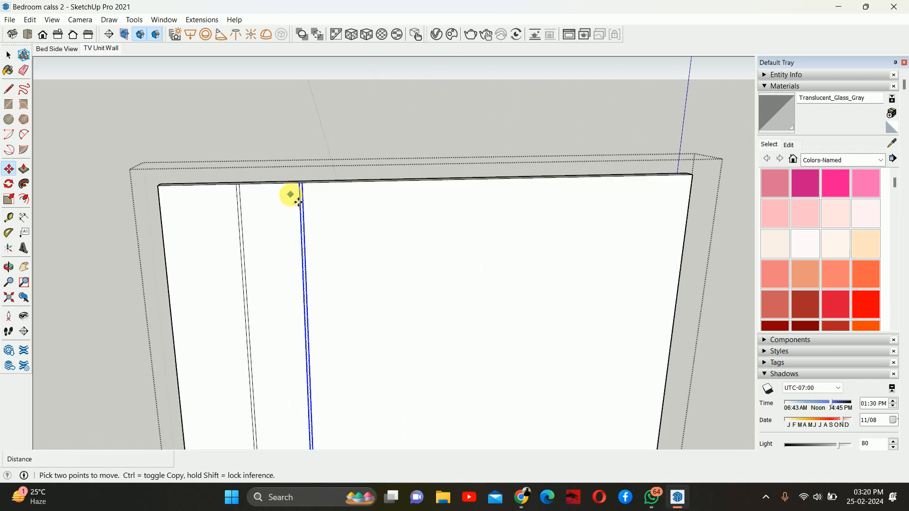
Step: Move the second groove strip 20 mm closer to the first groove on the door panel
{"action": "left_click", "coordinate": [312, 187]}
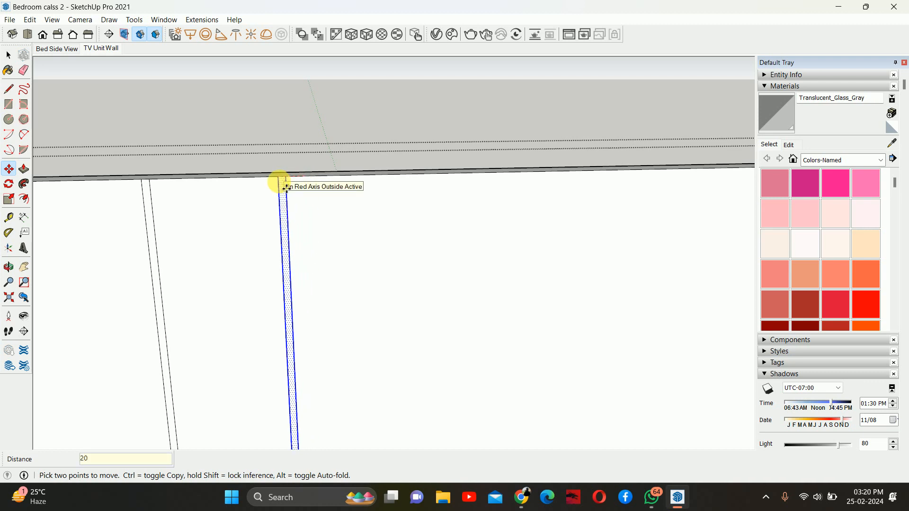
{"action": "key", "text": "Return"}
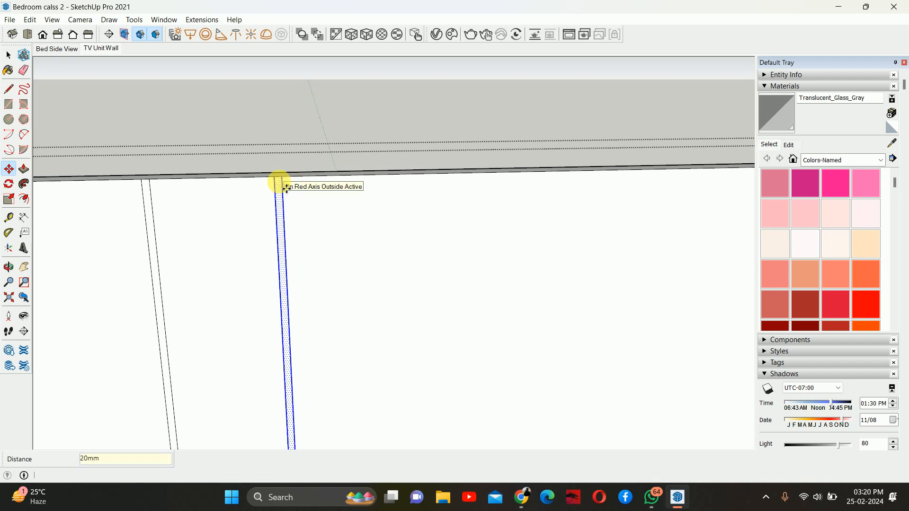
{"action": "scroll", "coordinate": [264, 187], "scroll_direction": "down", "scroll_amount": 5}
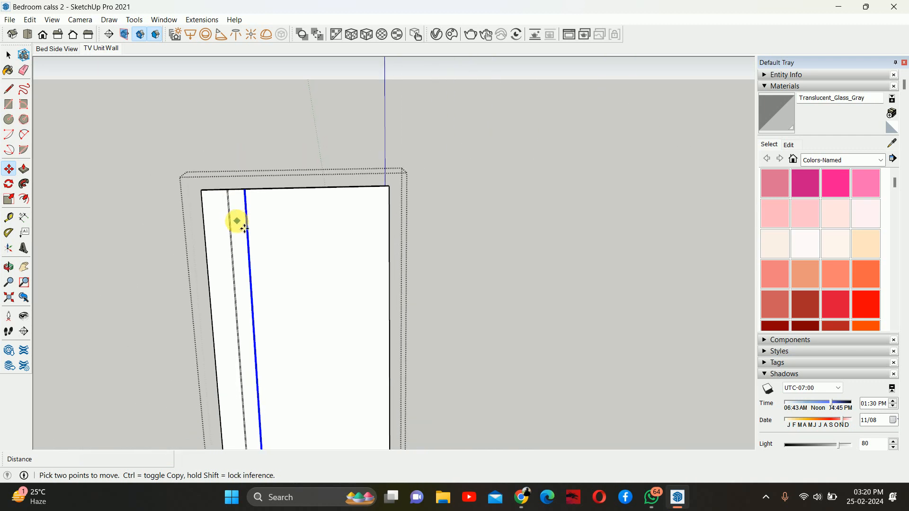
Step: Measure the gap between the two groove strips and check their spacing on the whole door
{"action": "middle_click_drag", "start_coordinate": [245, 229], "coordinate": [282, 191]}
{"action": "scroll", "coordinate": [281, 138], "scroll_direction": "up", "scroll_amount": 3}
{"action": "scroll", "coordinate": [288, 144], "scroll_direction": "up", "scroll_amount": 4}
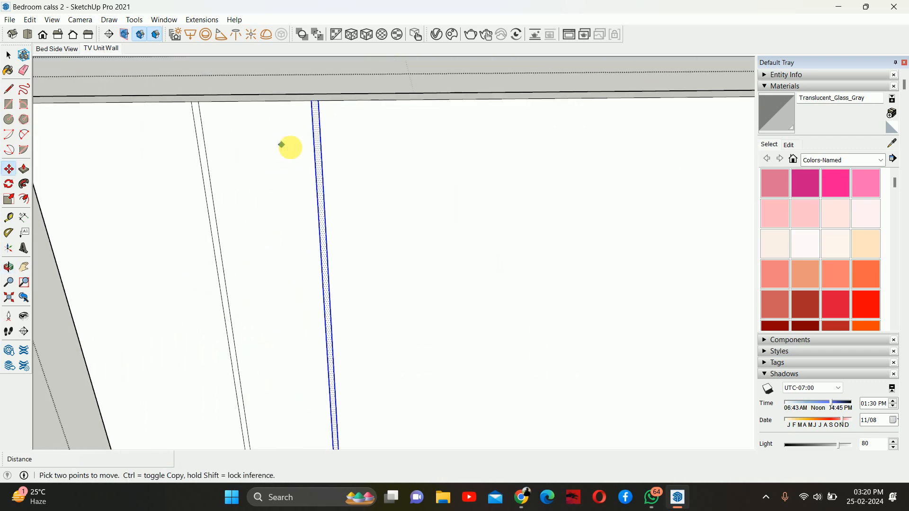
{"action": "scroll", "coordinate": [386, 182], "scroll_direction": "up", "scroll_amount": 2}
{"action": "key", "text": "t"}
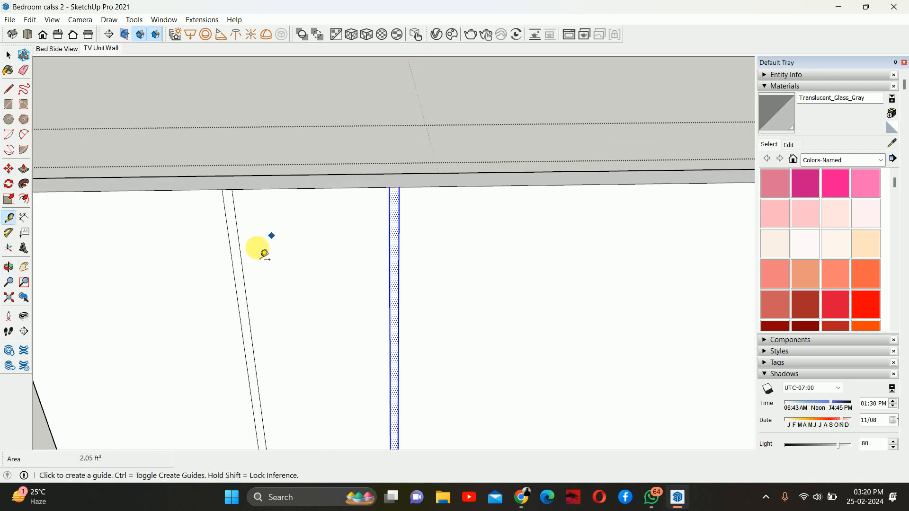
{"action": "left_click_drag", "start_coordinate": [241, 251], "coordinate": [389, 249]}
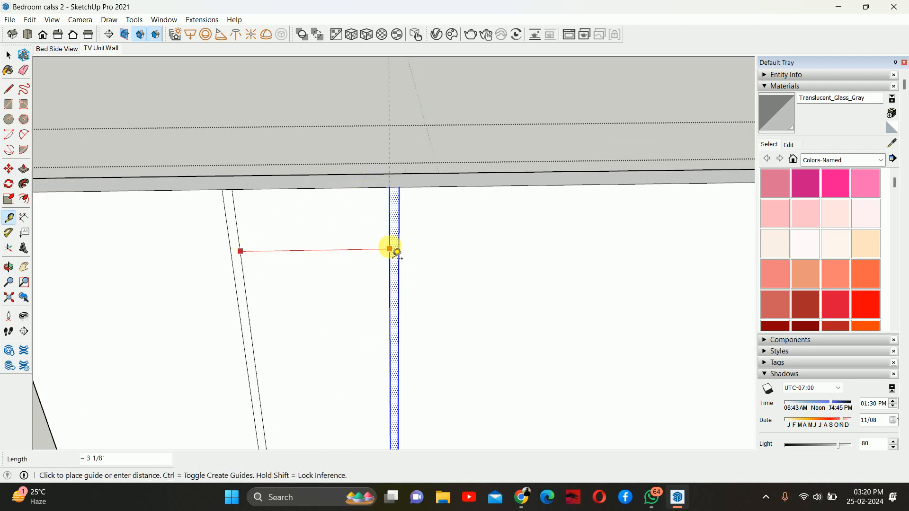
{"action": "key", "text": "space"}
{"action": "scroll", "coordinate": [380, 199], "scroll_direction": "down", "scroll_amount": 5}
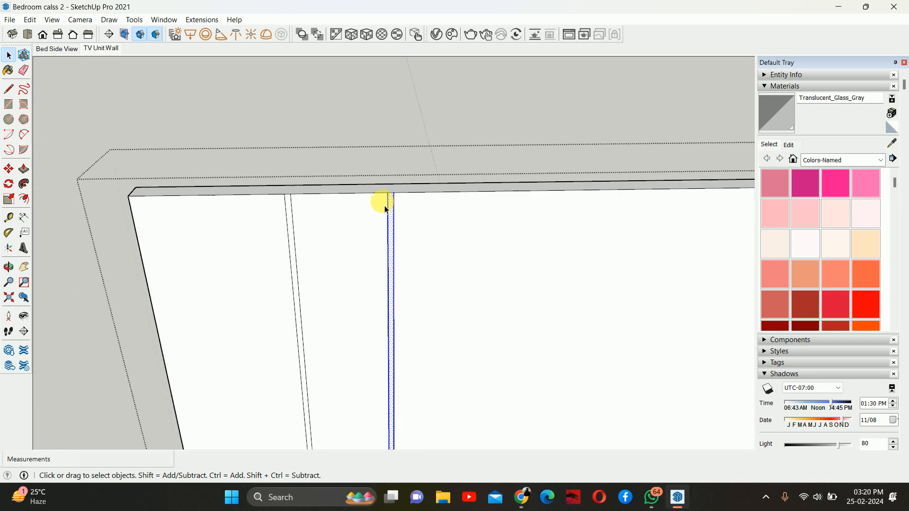
{"action": "middle_click_drag", "start_coordinate": [358, 257], "coordinate": [307, 199]}
{"action": "scroll", "coordinate": [306, 199], "scroll_direction": "down", "scroll_amount": 5}
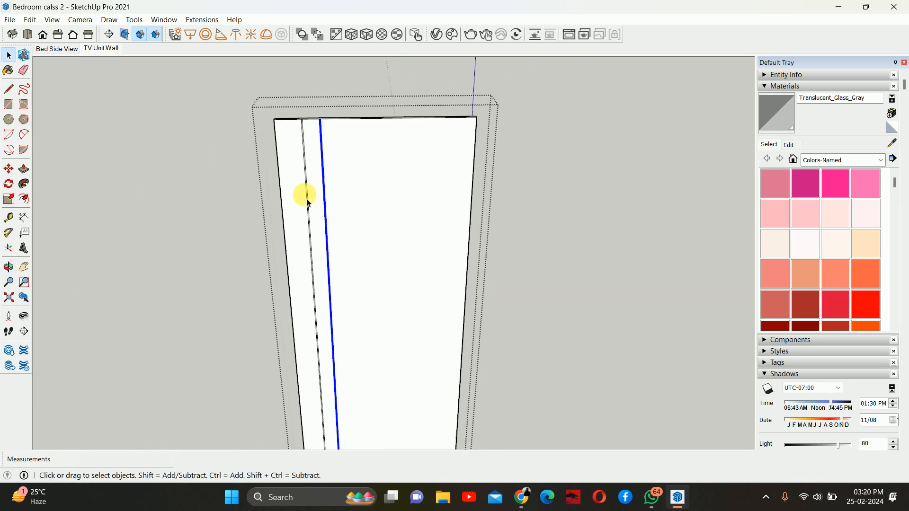
{"action": "middle_click_drag", "start_coordinate": [317, 246], "coordinate": [357, 237]}
{"action": "scroll", "coordinate": [303, 176], "scroll_direction": "up", "scroll_amount": 6}
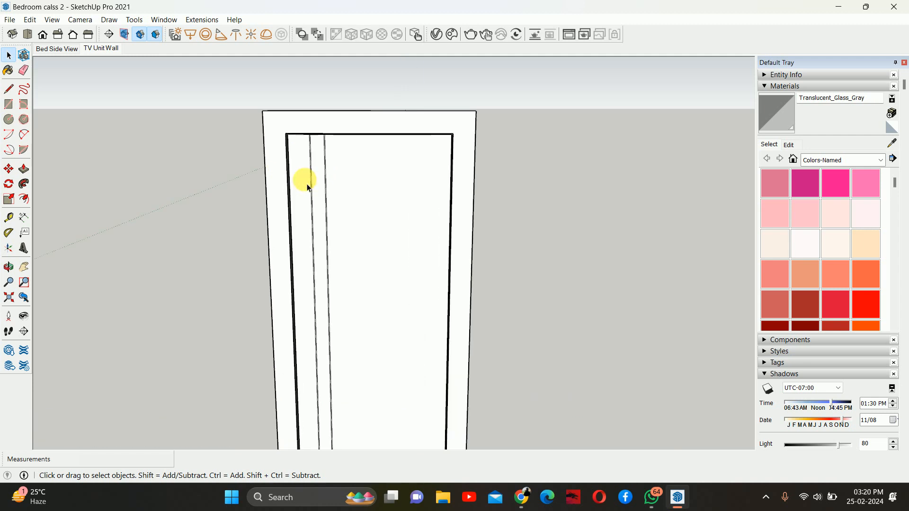
{"action": "scroll", "coordinate": [306, 169], "scroll_direction": "down", "scroll_amount": 5}
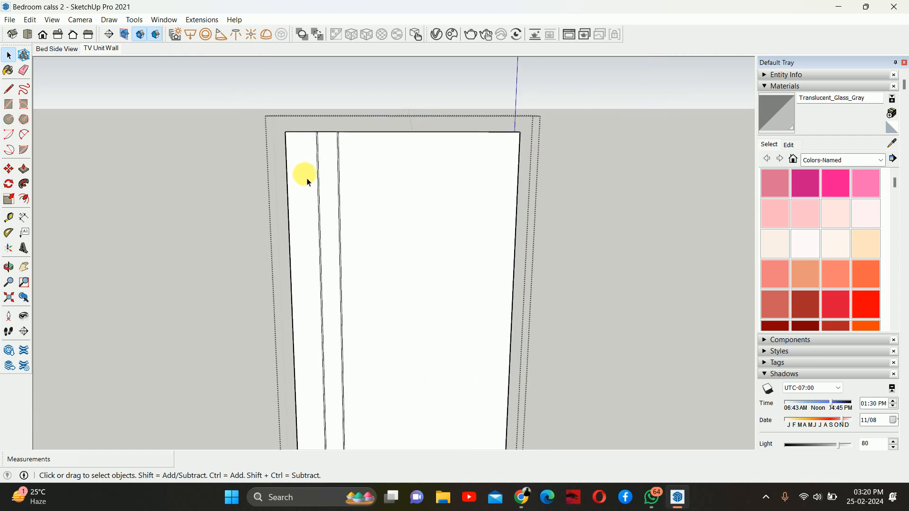
Step: Place a horizontal guide 3'6" above the door panel's bottom edge
{"action": "middle_click_drag", "start_coordinate": [304, 178], "coordinate": [296, 357]}
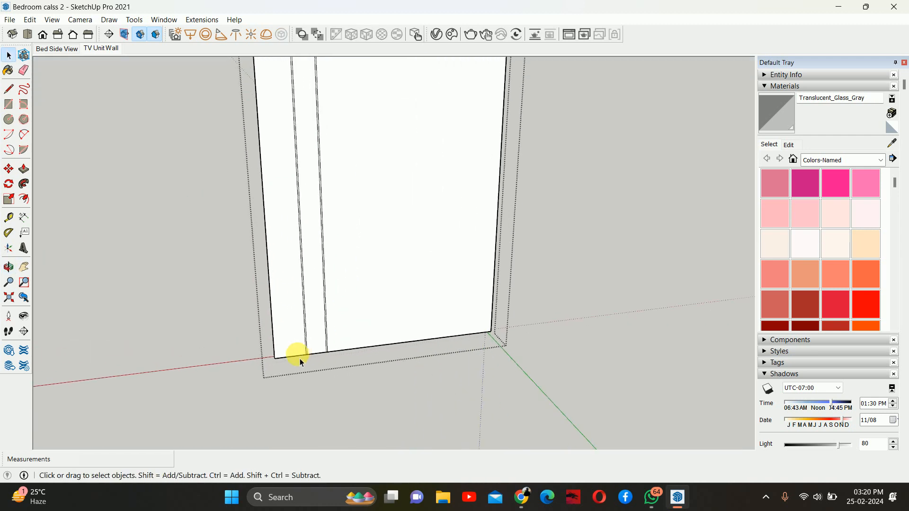
{"action": "key", "text": "t"}
{"action": "scroll", "coordinate": [294, 364], "scroll_direction": "up", "scroll_amount": 3}
{"action": "left_click", "coordinate": [275, 357]}
{"action": "scroll", "coordinate": [271, 194], "scroll_direction": "down", "scroll_amount": 2}
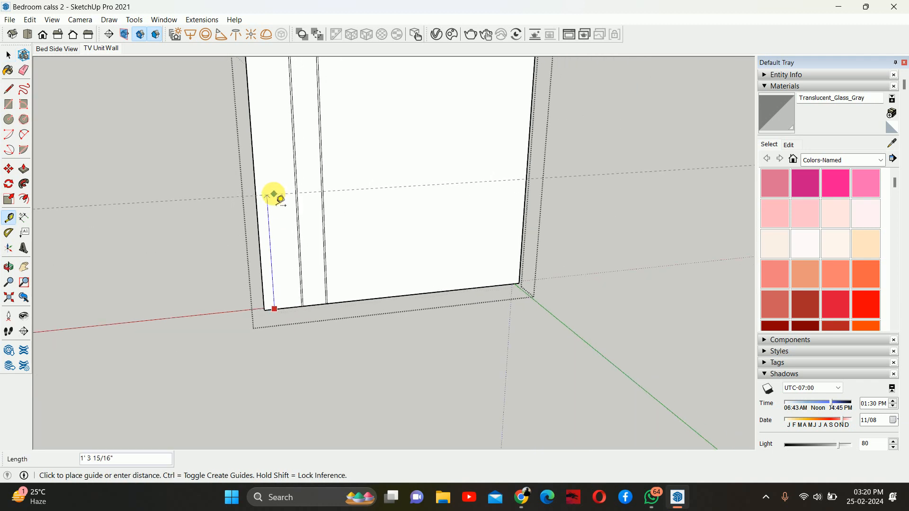
{"action": "middle_click_drag", "start_coordinate": [271, 194], "coordinate": [282, 143]}
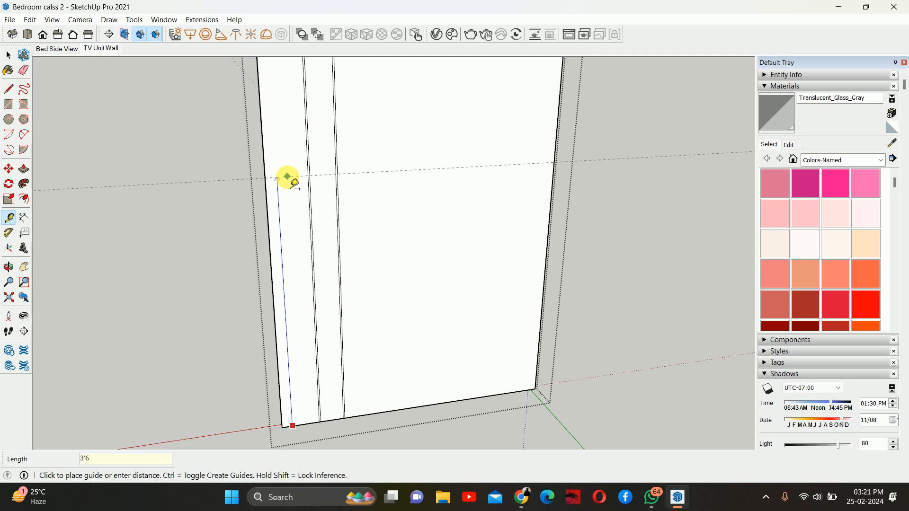
{"action": "key", "text": "Return"}
{"action": "scroll", "coordinate": [294, 183], "scroll_direction": "down", "scroll_amount": 8}
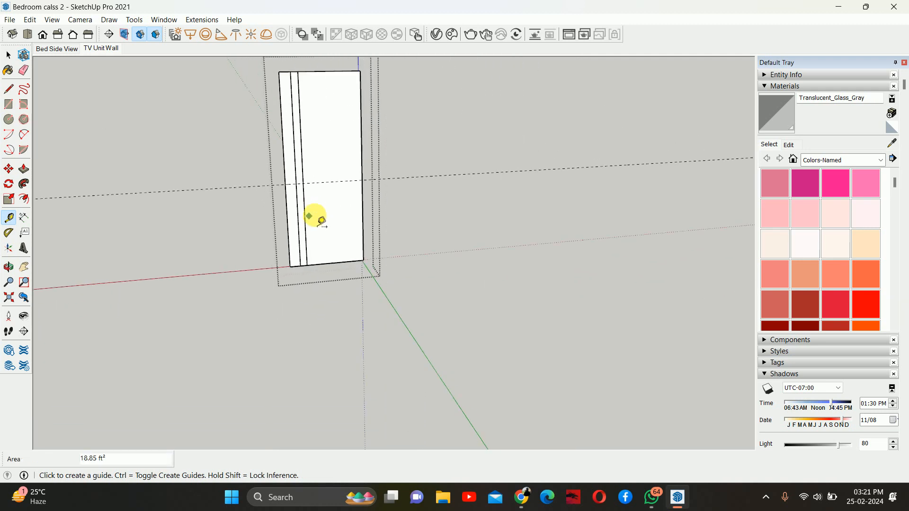
Step: Add a vertical guide down the middle of the door panel
{"action": "scroll", "coordinate": [285, 201], "scroll_direction": "up", "scroll_amount": 5}
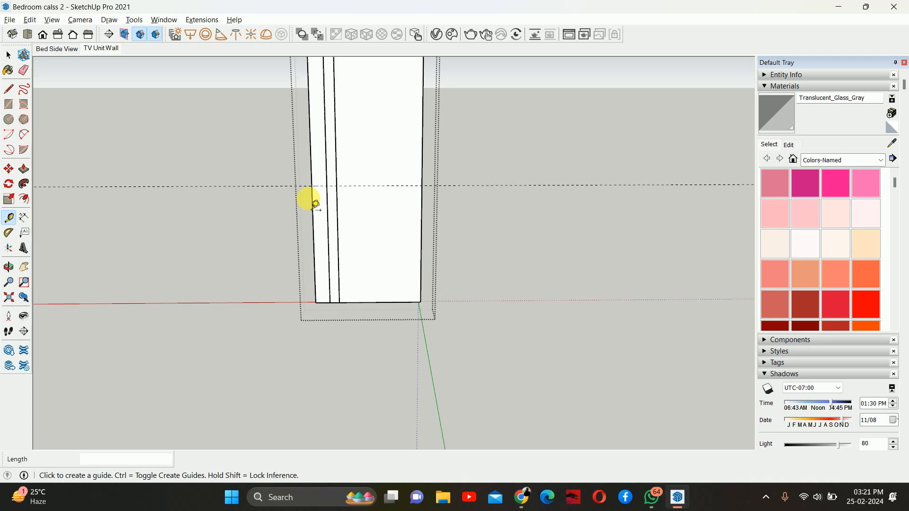
{"action": "scroll", "coordinate": [320, 196], "scroll_direction": "up", "scroll_amount": 3}
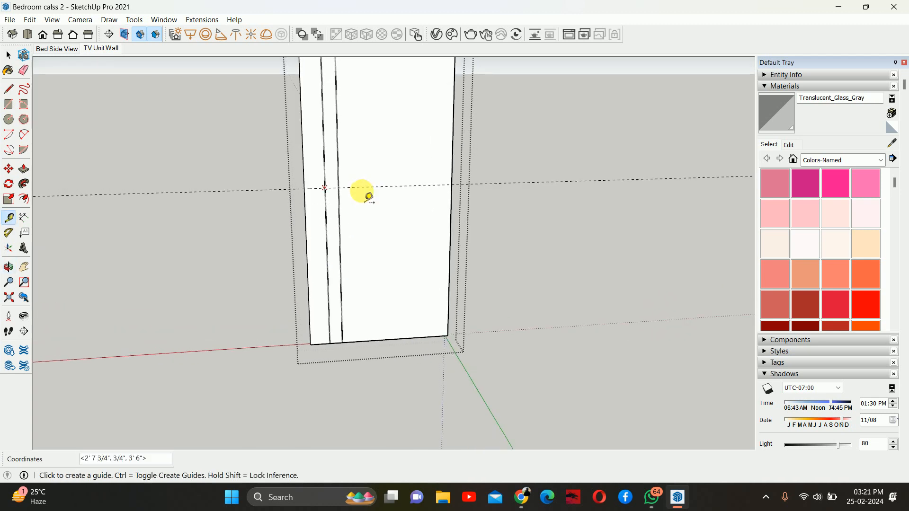
{"action": "left_click", "coordinate": [349, 448]}
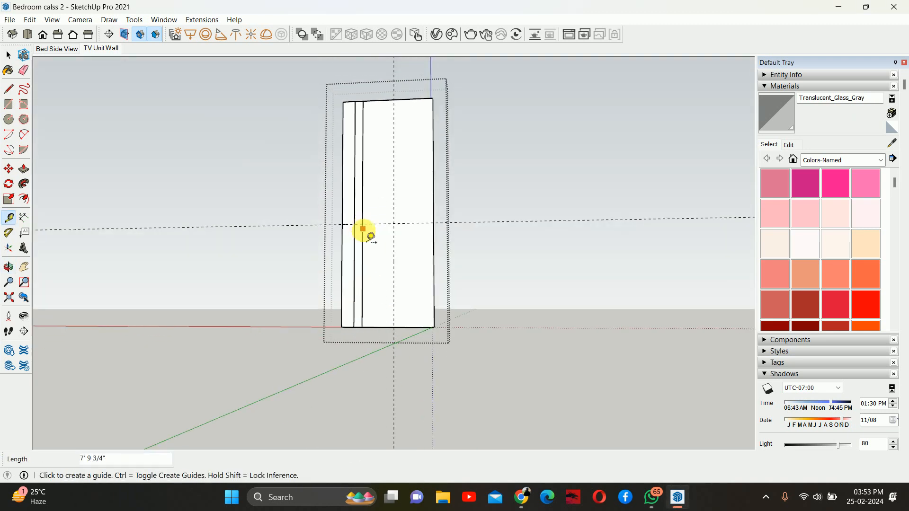
{"action": "middle_click_drag", "start_coordinate": [371, 237], "coordinate": [430, 243]}
{"action": "key", "text": "space"}
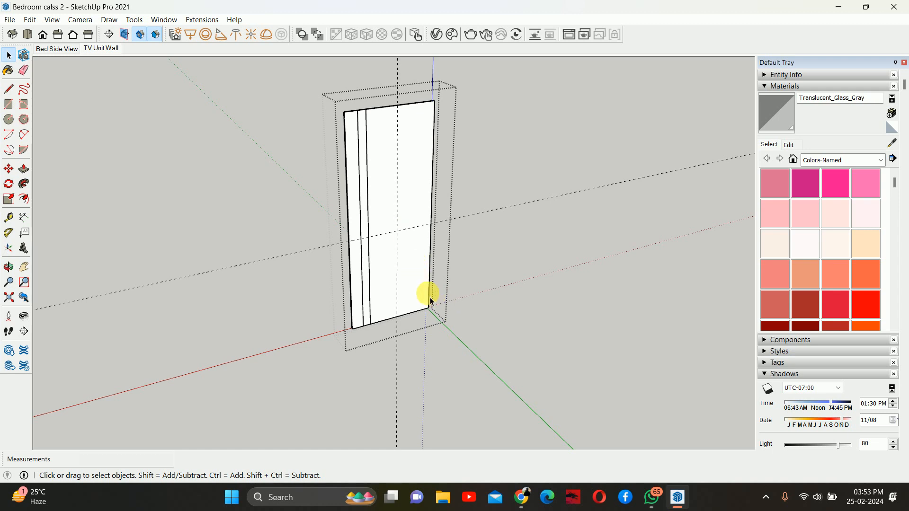
{"action": "scroll", "coordinate": [368, 227], "scroll_direction": "up", "scroll_amount": 5}
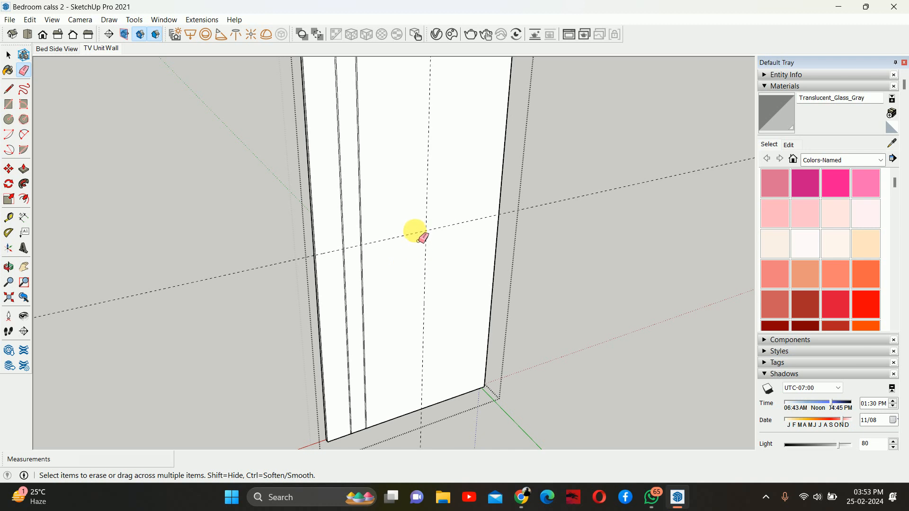
{"action": "left_click_drag", "start_coordinate": [415, 232], "coordinate": [420, 225]}
{"action": "key", "text": "ctrl+z"}
{"action": "mouse_move", "coordinate": [347, 264]}
{"action": "middle_mouse_down"}
{"action": "mouse_move", "coordinate": [300, 211]}
{"action": "mouse_move", "coordinate": [265, 203]}
{"action": "middle_mouse_up"}
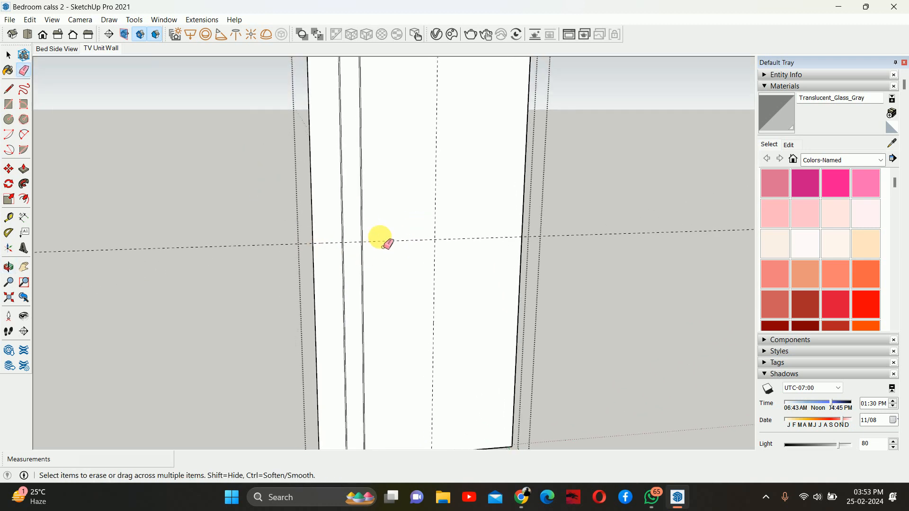
{"action": "scroll", "coordinate": [395, 258], "scroll_direction": "down", "scroll_amount": 4}
{"action": "key", "text": "space"}
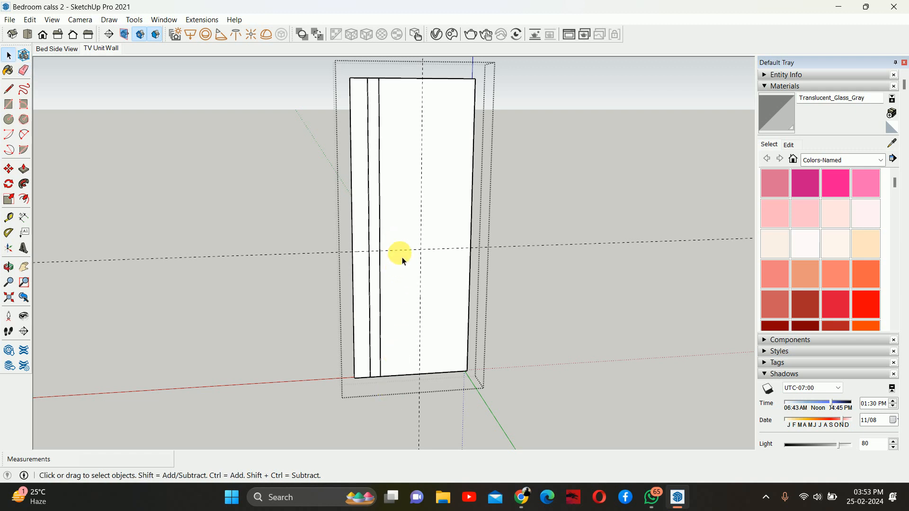
Step: Place a vertical guide 2.5 inches in from the door panel's left edge, crossing the horizontal guide
{"action": "left_click", "coordinate": [404, 260]}
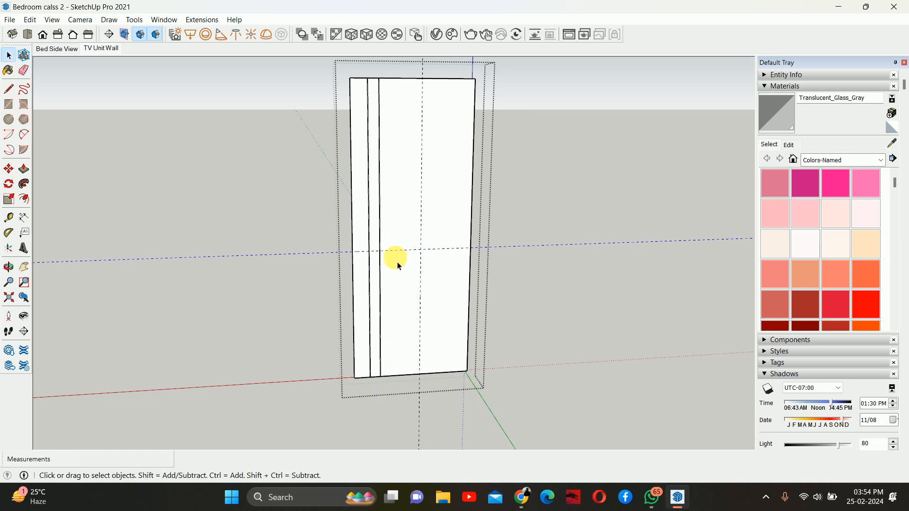
{"action": "scroll", "coordinate": [371, 265], "scroll_direction": "up", "scroll_amount": 4}
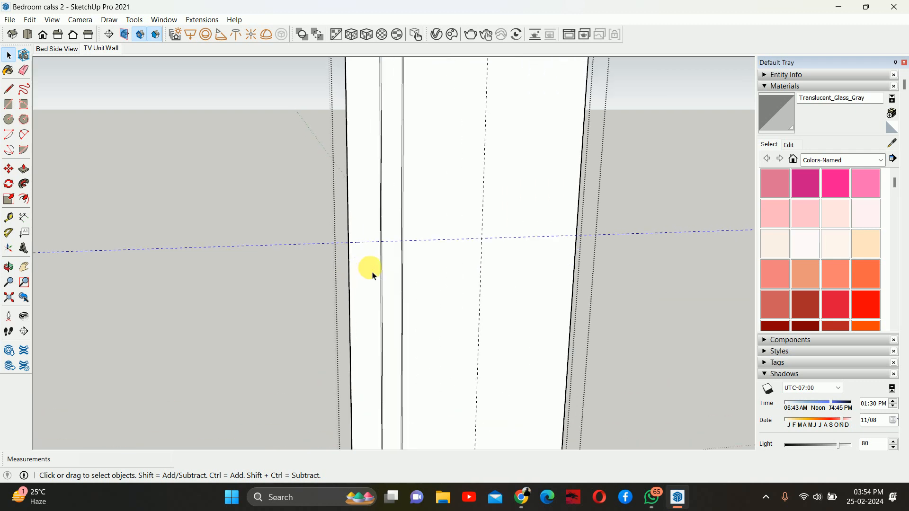
{"action": "scroll", "coordinate": [327, 238], "scroll_direction": "up", "scroll_amount": 1}
{"action": "key", "text": "e"}
{"action": "key", "text": "r"}
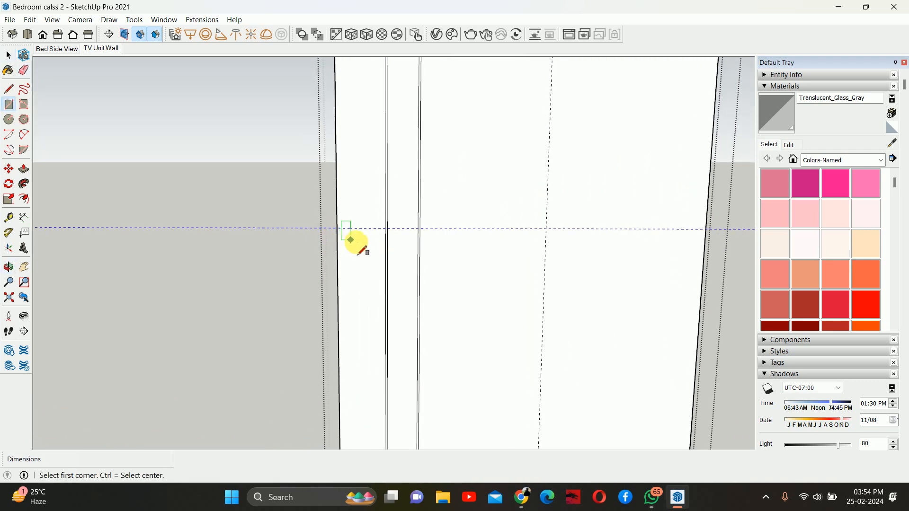
{"action": "key", "text": "space"}
{"action": "key", "text": "t"}
{"action": "scroll", "coordinate": [337, 223], "scroll_direction": "up", "scroll_amount": 2}
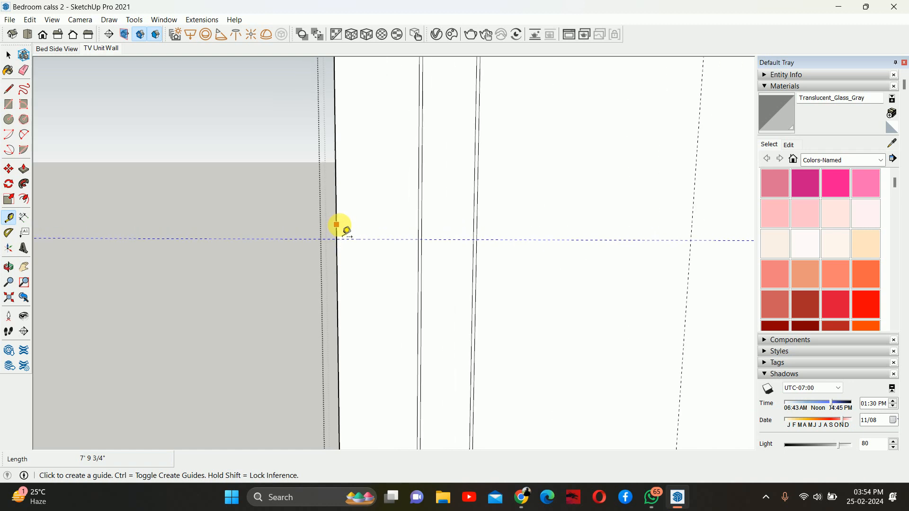
{"action": "left_click", "coordinate": [337, 224]}
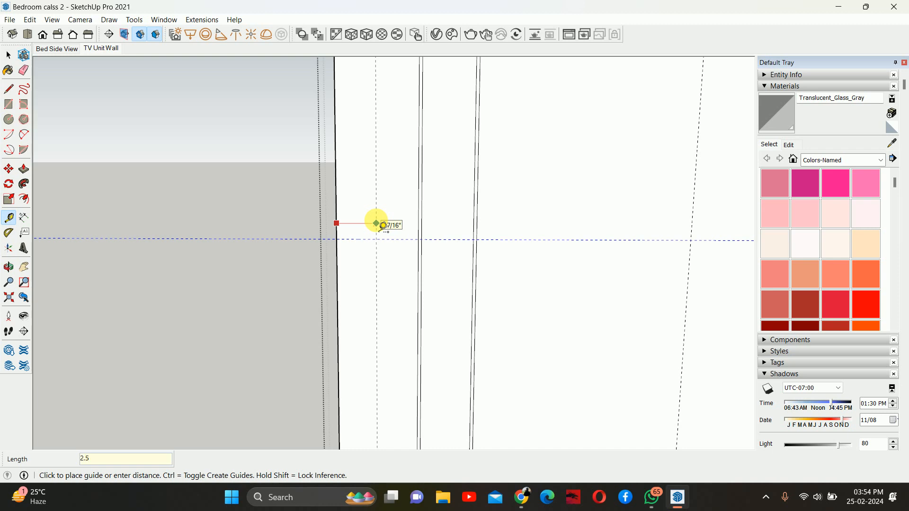
{"action": "left_click", "coordinate": [383, 226]}
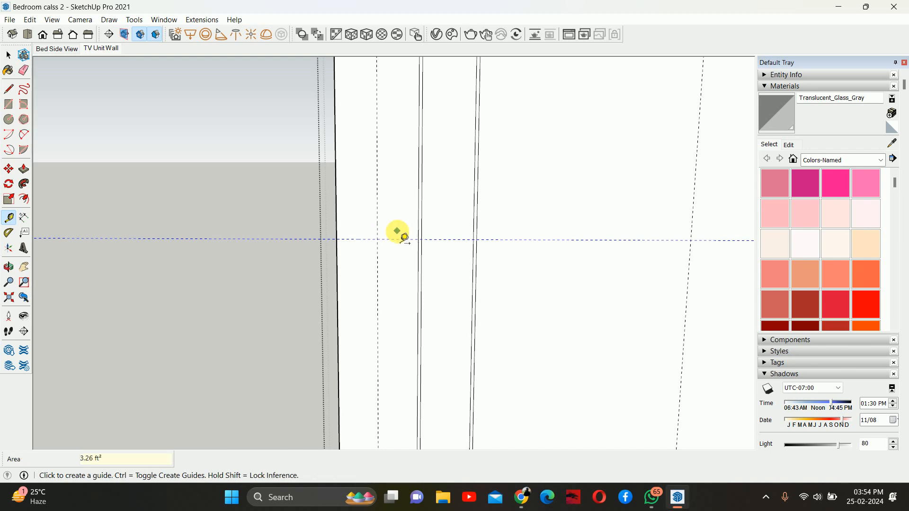
Step: Draw a 1.5 by 1.5 inch square centred where the horizontal guide crosses the guide near the panel's left edge
{"action": "key", "text": "space"}
{"action": "key", "text": "c"}
{"action": "key", "text": "r"}
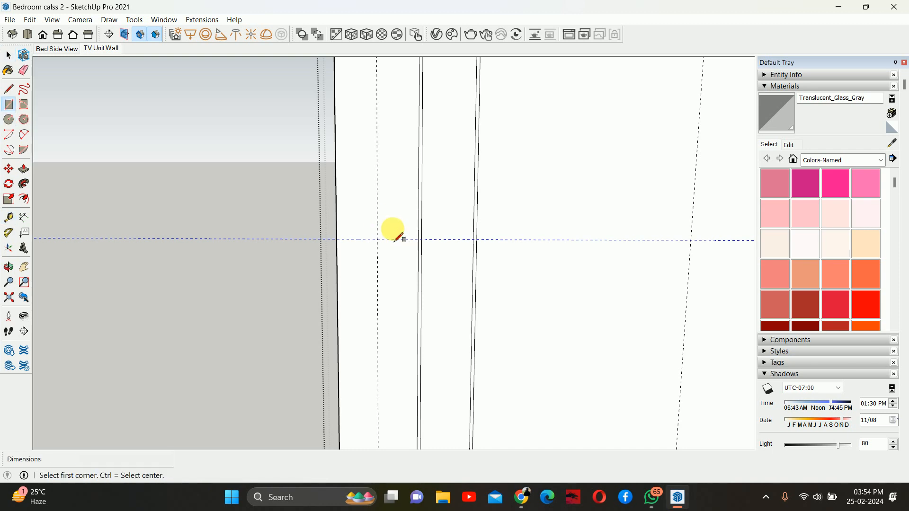
{"action": "scroll", "coordinate": [368, 252], "scroll_direction": "up", "scroll_amount": 2}
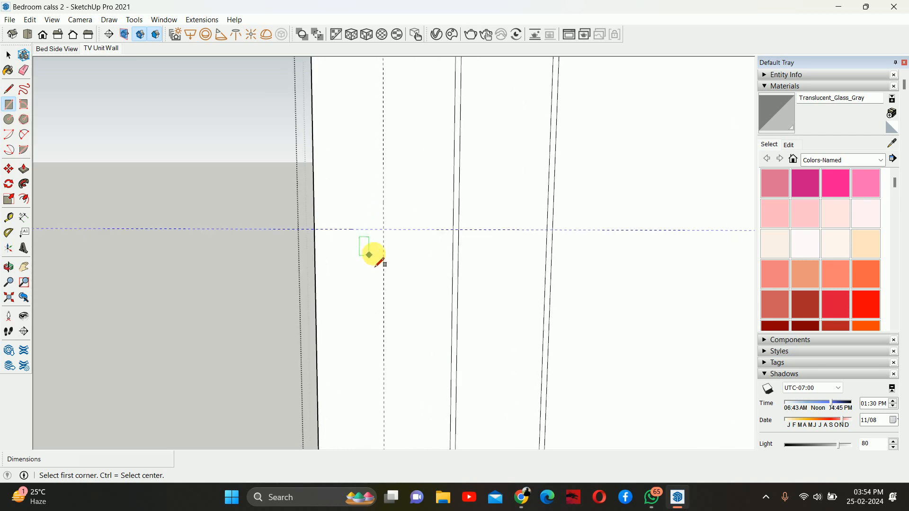
{"action": "key", "text": "ctrl"}
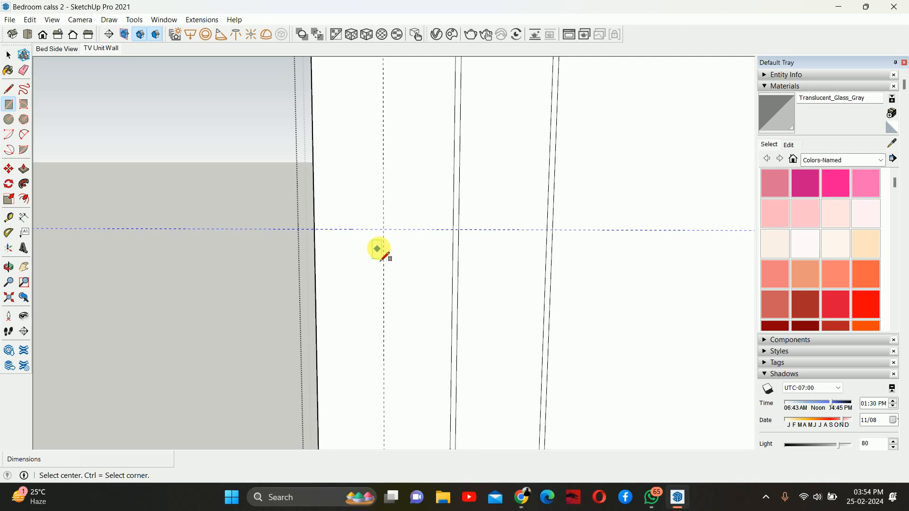
{"action": "left_click", "coordinate": [384, 230]}
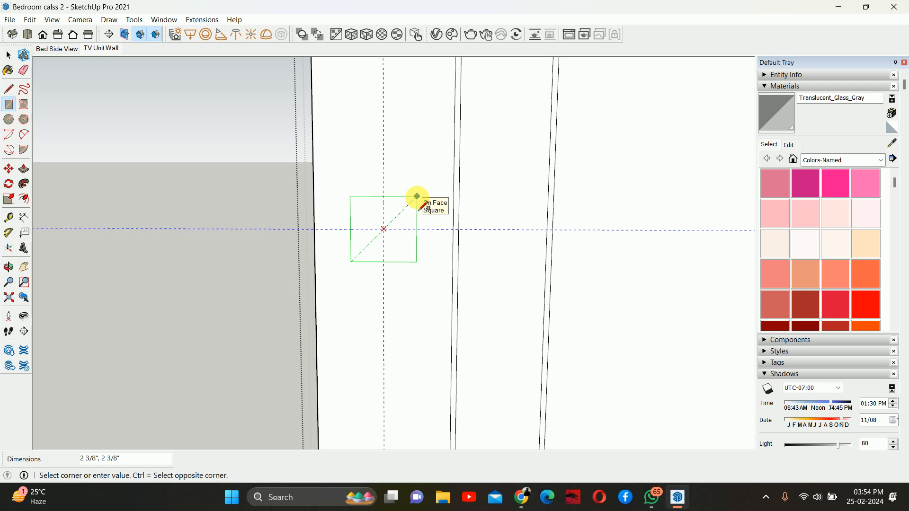
{"action": "type", "text": "1.5,1."}
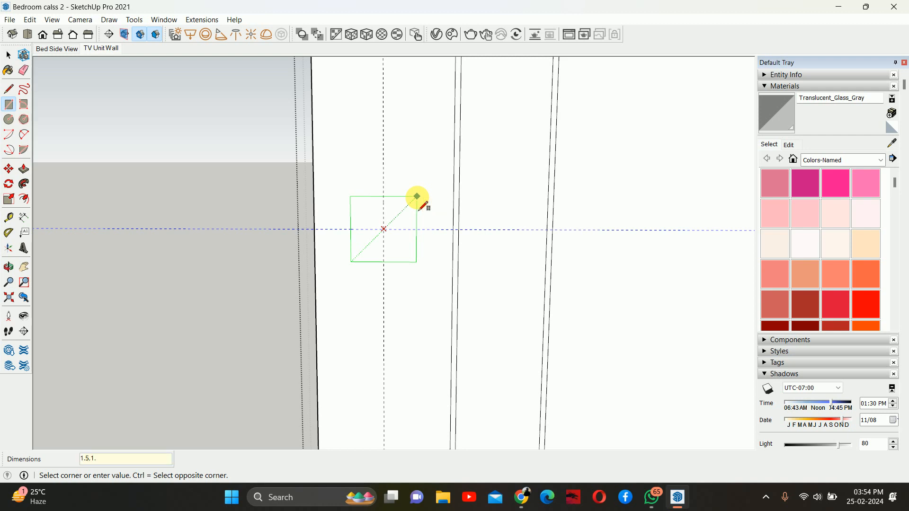
{"action": "type", "text": "5"}
{"action": "key", "text": "Return"}
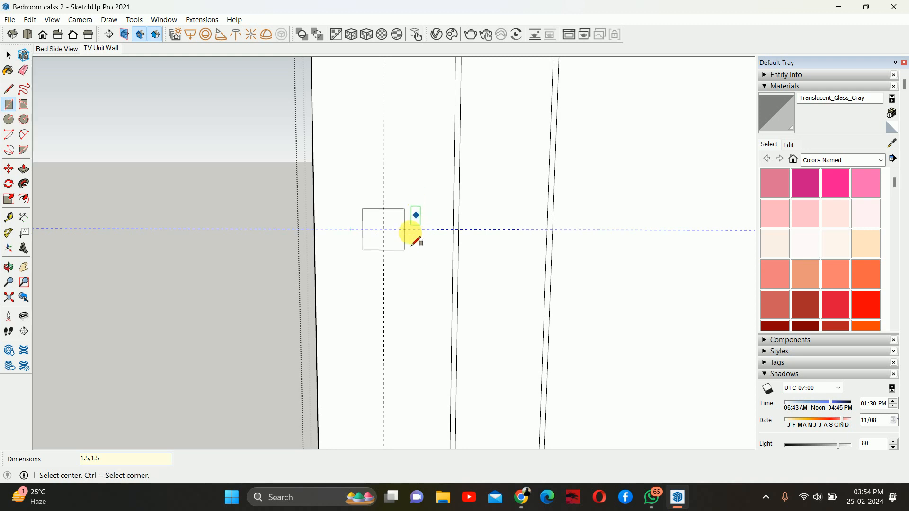
Step: Erase the small square at the guide crossing from the door panel
{"action": "key", "text": "space"}
{"action": "left_click", "coordinate": [415, 206]}
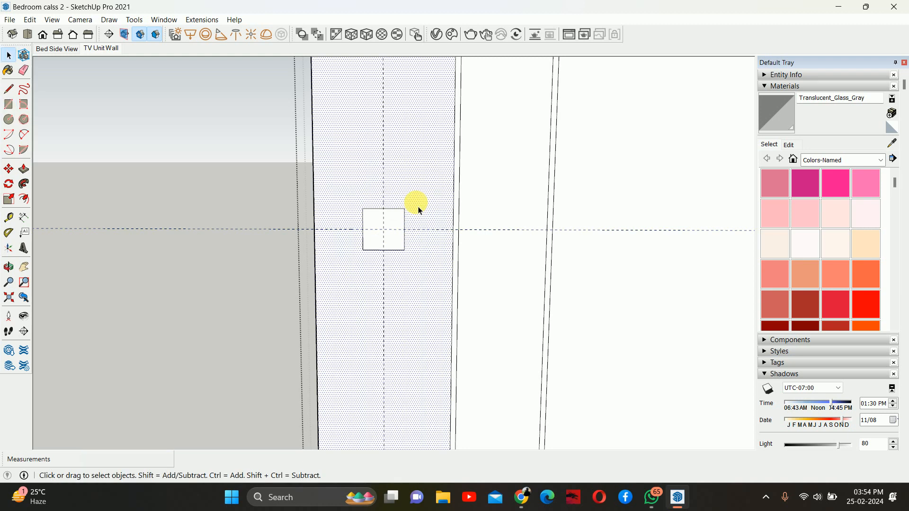
{"action": "left_click", "coordinate": [401, 227]}
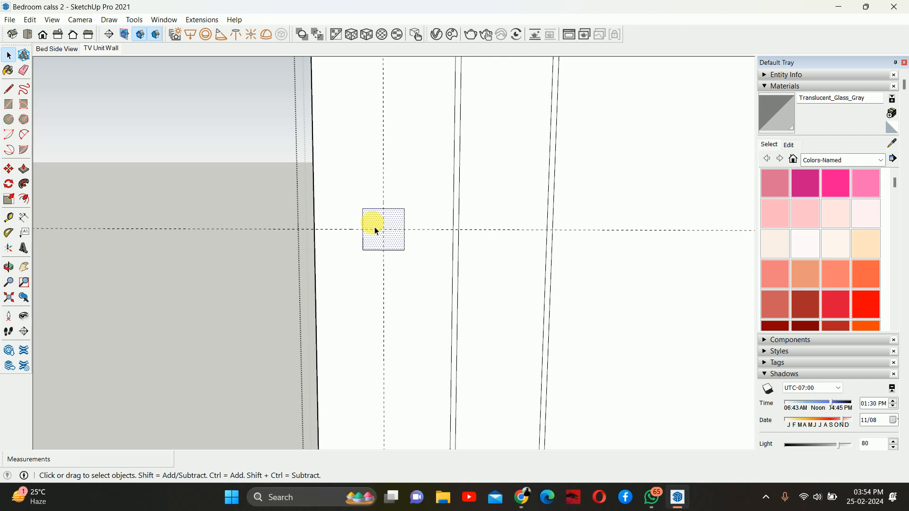
{"action": "key", "text": "e"}
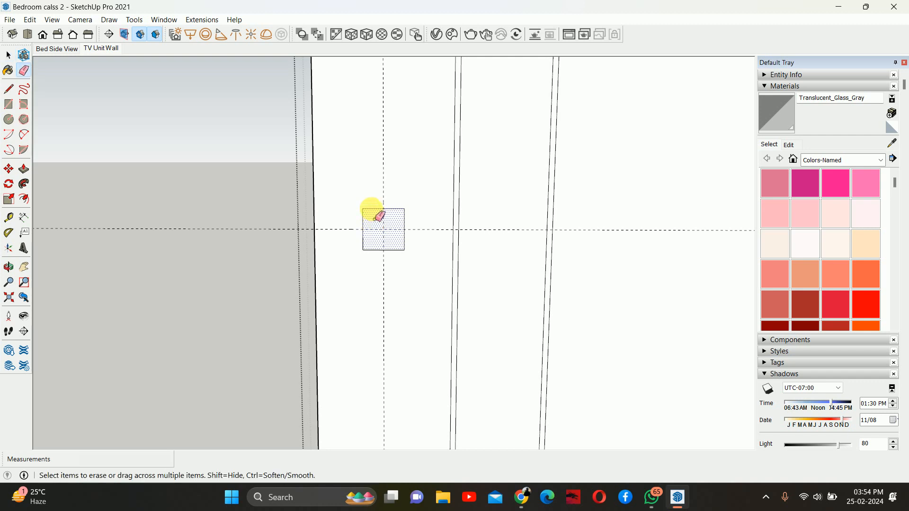
{"action": "mouse_move", "coordinate": [373, 208]}
{"action": "left_mouse_down"}
{"action": "mouse_move", "coordinate": [364, 228]}
{"action": "mouse_move", "coordinate": [408, 226]}
{"action": "mouse_move", "coordinate": [406, 243]}
{"action": "left_mouse_up"}
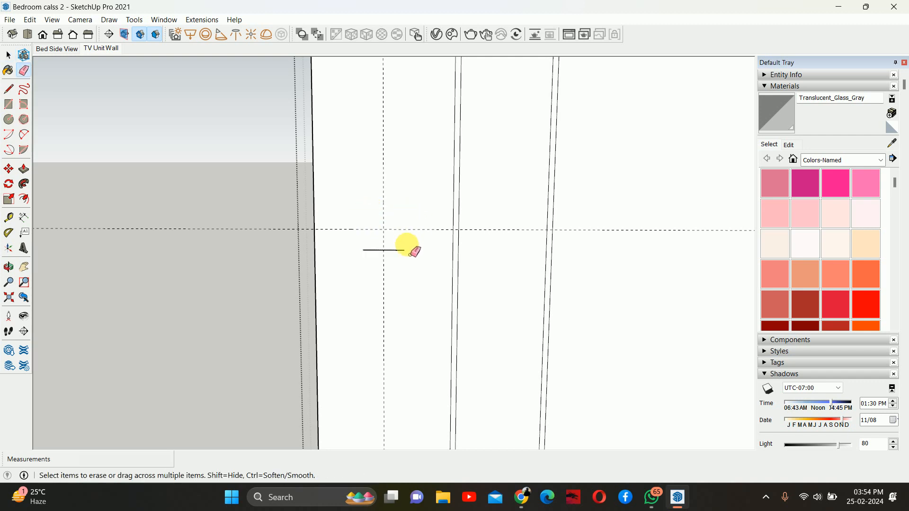
{"action": "left_click", "coordinate": [401, 249]}
{"action": "scroll", "coordinate": [405, 232], "scroll_direction": "down", "scroll_amount": 10}
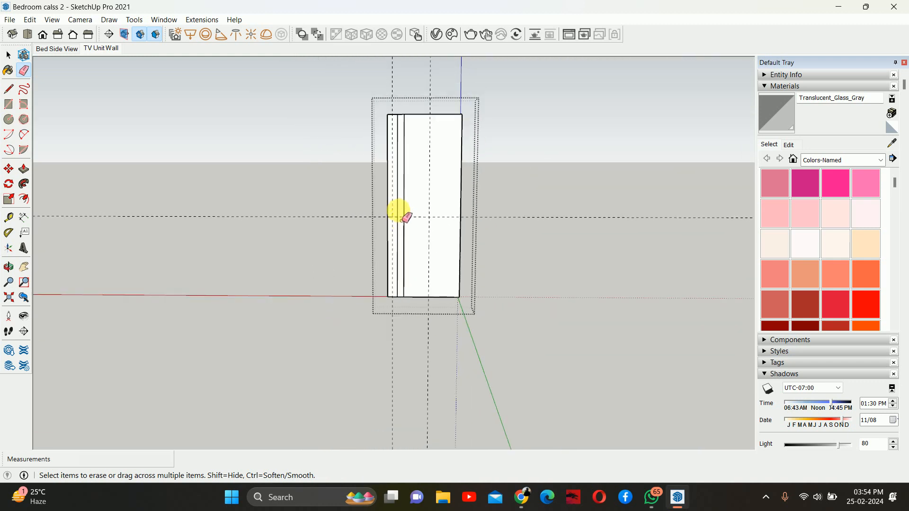
Step: Close the open door group and paste the copied square in place at the guide intersection near the door's edge
{"action": "key", "text": "space"}
{"action": "scroll", "coordinate": [402, 189], "scroll_direction": "up", "scroll_amount": 5}
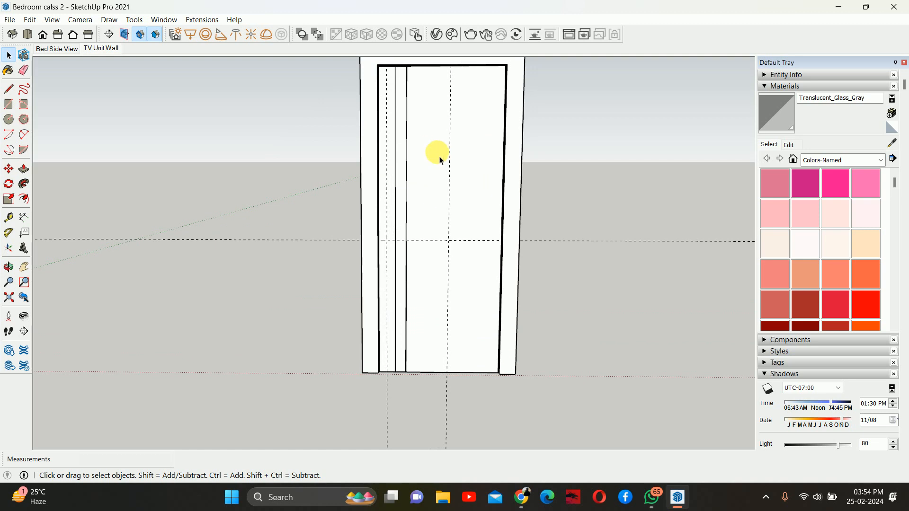
{"action": "left_click", "coordinate": [29, 19]}
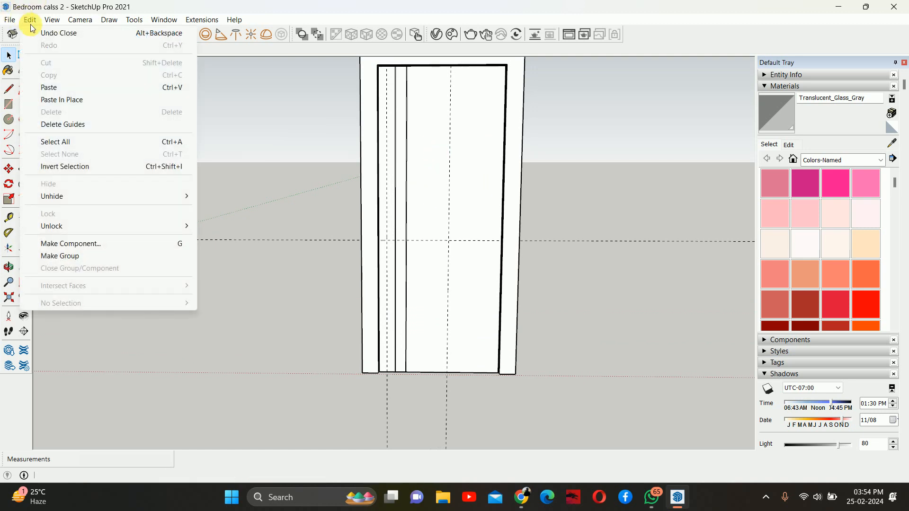
{"action": "left_click", "coordinate": [66, 100]}
{"action": "scroll", "coordinate": [395, 240], "scroll_direction": "up", "scroll_amount": 6}
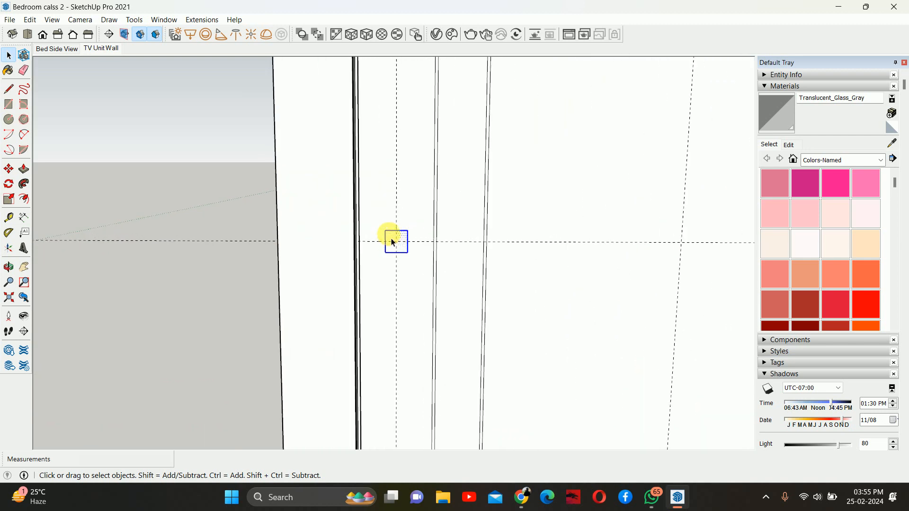
Step: Turn the pasted square into a component, keeping the default settings
{"action": "right_click", "coordinate": [393, 242]}
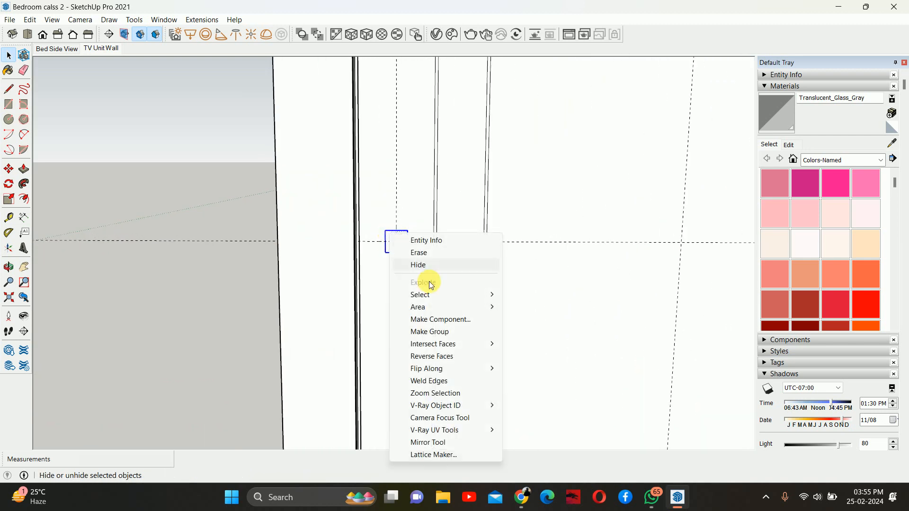
{"action": "left_click", "coordinate": [446, 320]}
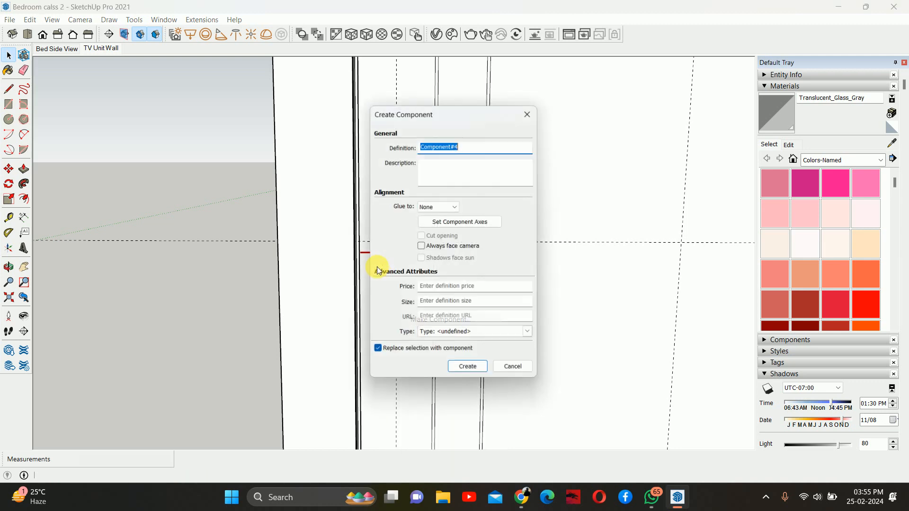
{"action": "left_click", "coordinate": [466, 364]}
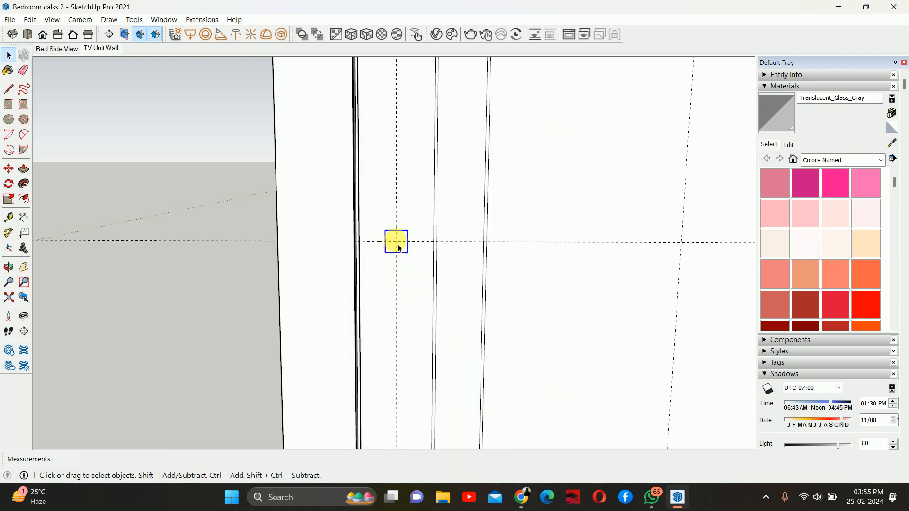
Step: Open the square component for editing and extrude its face 1/2" with Push/Pull to form the handle's base plate
{"action": "double_click", "coordinate": [396, 241]}
{"action": "middle_click_drag", "start_coordinate": [396, 240], "coordinate": [464, 288]}
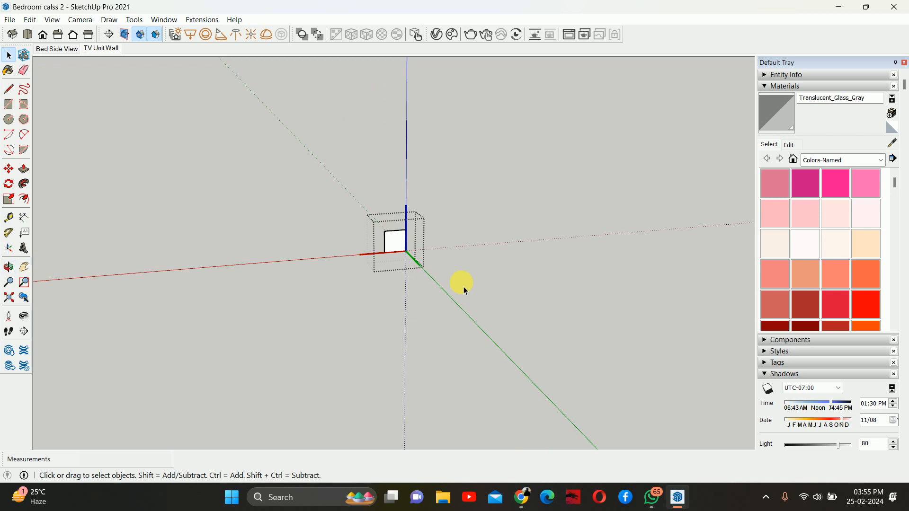
{"action": "key", "text": "p"}
{"action": "left_click", "coordinate": [396, 244]}
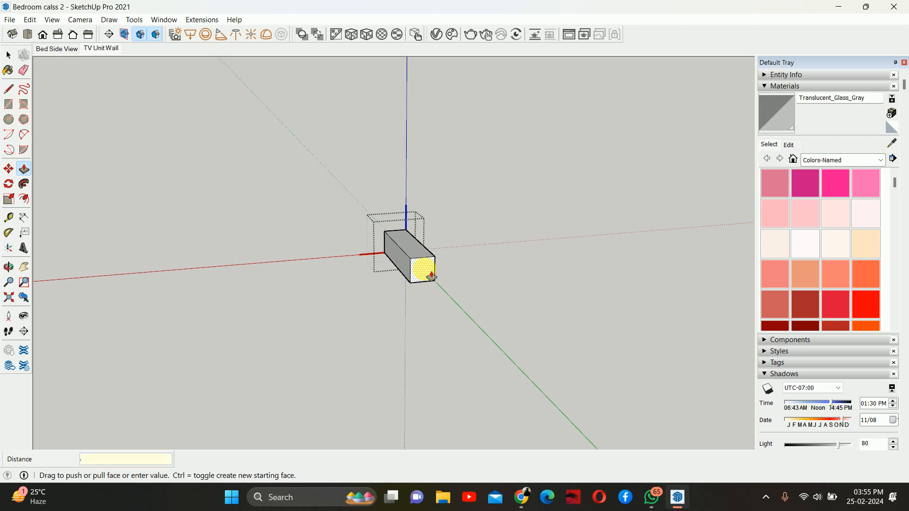
{"action": "type", "text": "1/2"}
{"action": "key", "text": "Return"}
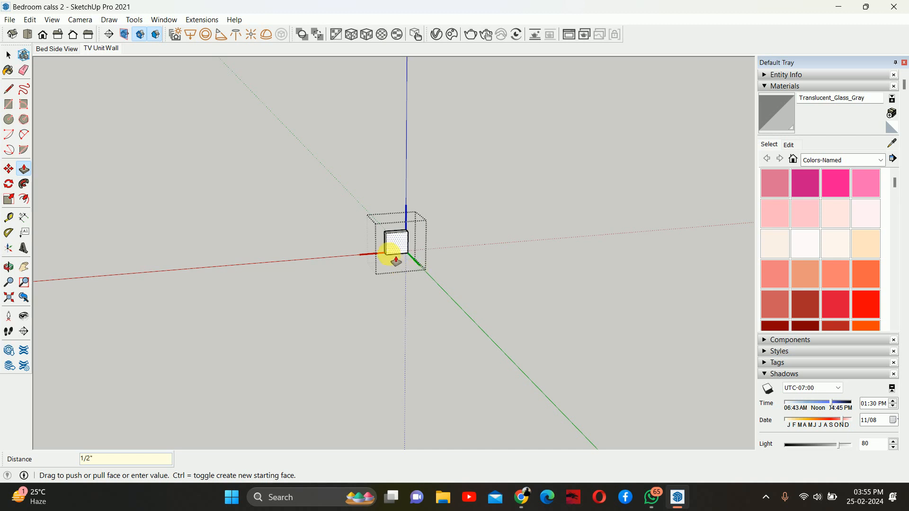
Step: Offset the base plate's front face outline inward by 0.5"
{"action": "scroll", "coordinate": [390, 251], "scroll_direction": "up", "scroll_amount": 5}
{"action": "key", "text": "f"}
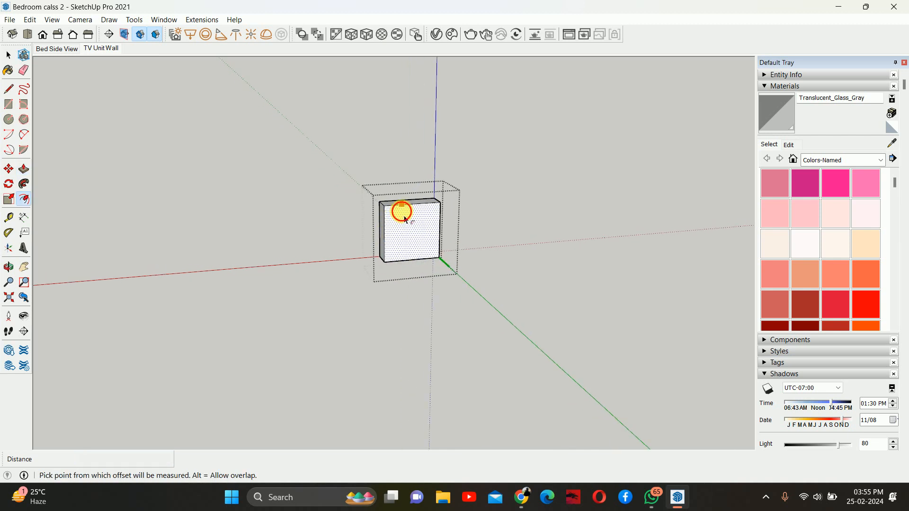
{"action": "left_click", "coordinate": [401, 208]}
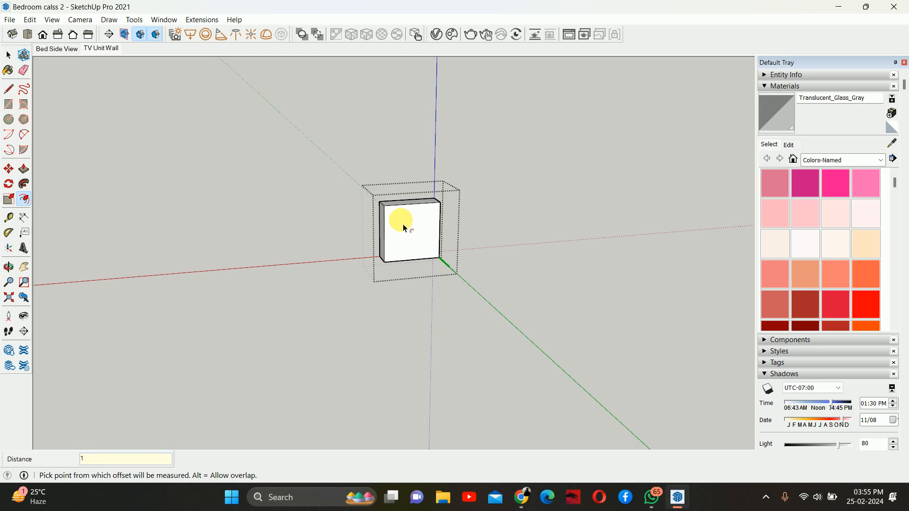
{"action": "scroll", "coordinate": [404, 228], "scroll_direction": "up", "scroll_amount": 2}
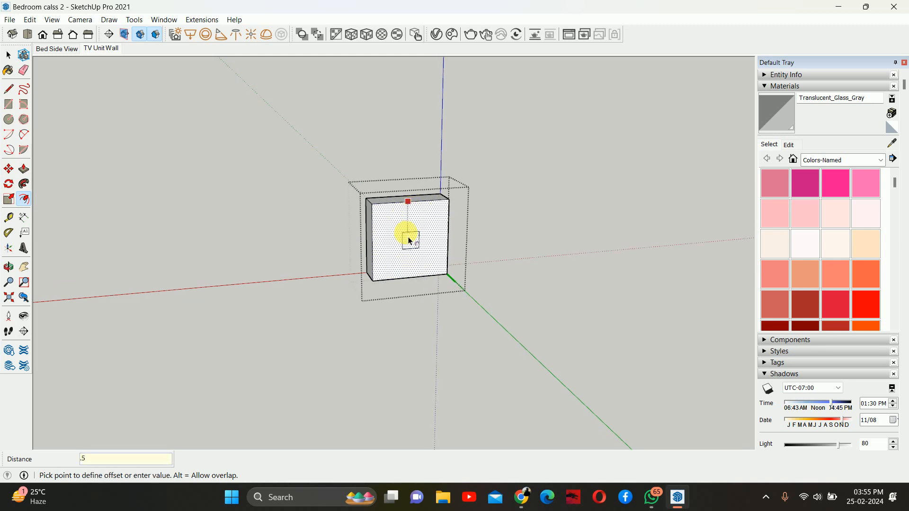
{"action": "key", "text": "Return"}
Step: Extrude the small inner square 1" outward, and add a further separate 0.5" segment at its end
{"action": "key", "text": "p"}
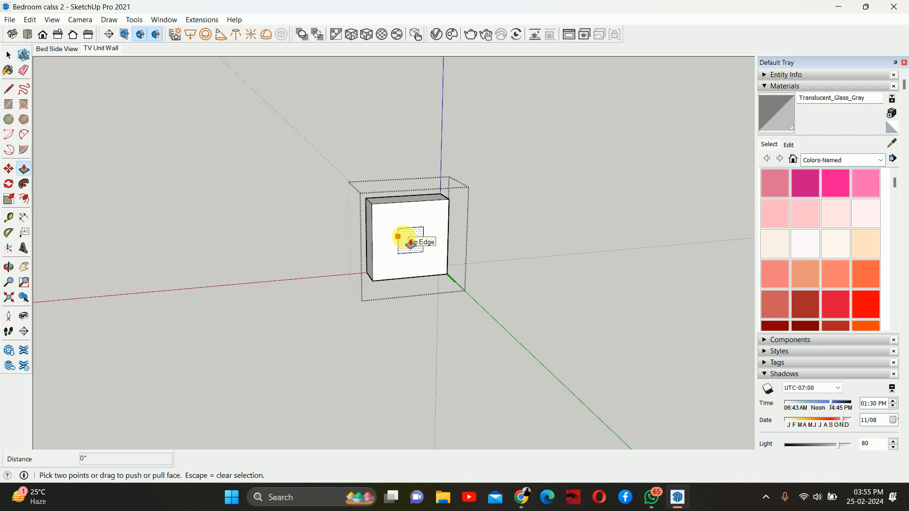
{"action": "left_click_drag", "start_coordinate": [406, 240], "coordinate": [452, 293]}
{"action": "middle_click_drag", "start_coordinate": [452, 292], "coordinate": [505, 358]}
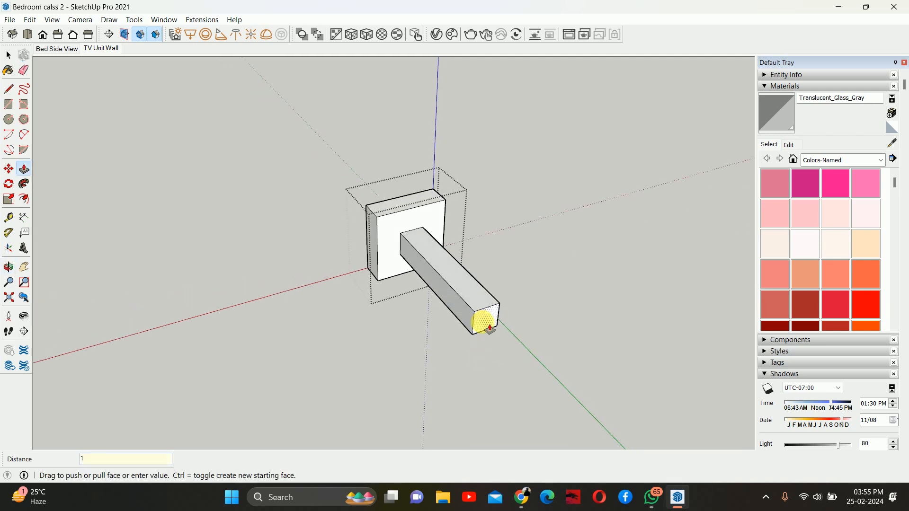
{"action": "key", "text": "Return"}
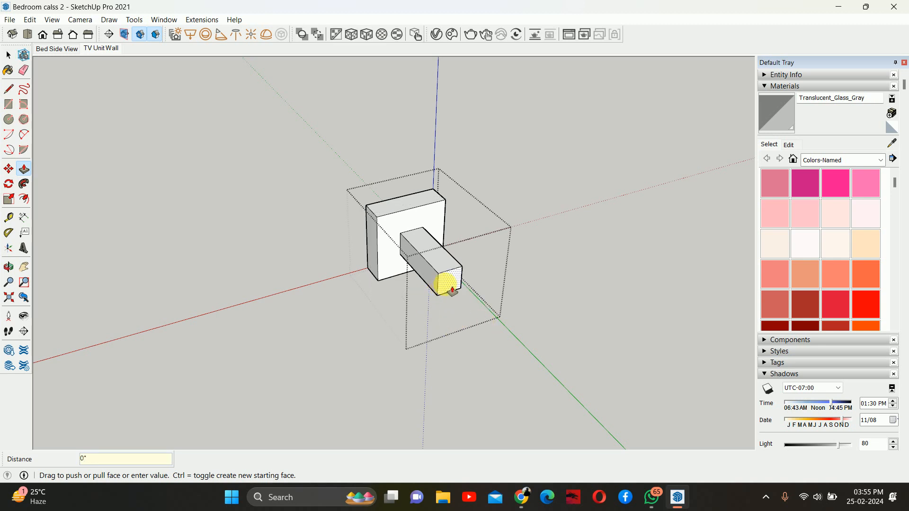
{"action": "left_click_drag", "start_coordinate": [454, 299], "coordinate": [482, 320]}
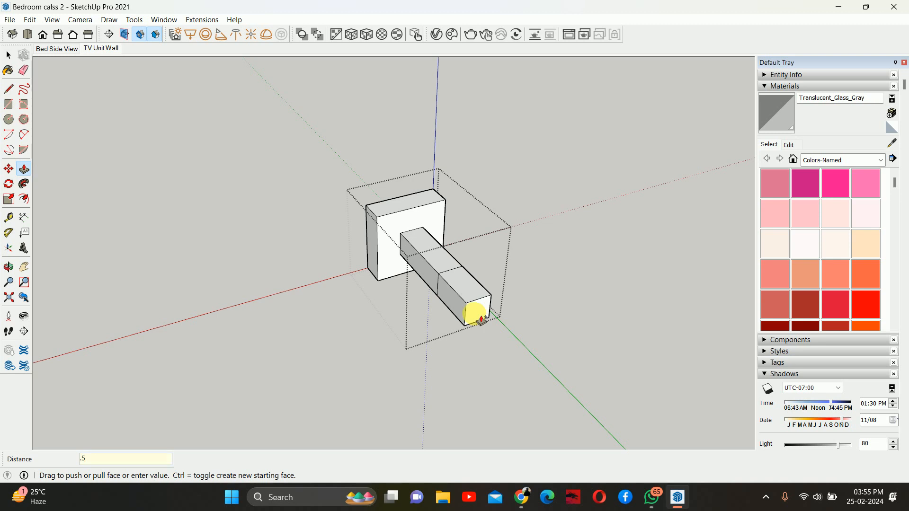
{"action": "key", "text": "Return"}
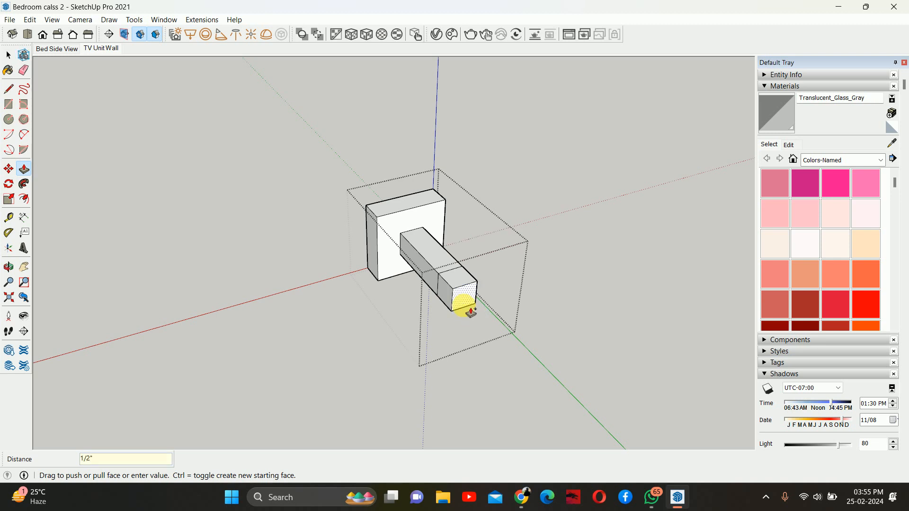
Step: Extrude the side face of the stem's end segment 6" sideways to form the handle's grip bar
{"action": "middle_click_drag", "start_coordinate": [462, 305], "coordinate": [416, 369]}
{"action": "left_click_drag", "start_coordinate": [445, 329], "coordinate": [529, 376]}
{"action": "middle_click_drag", "start_coordinate": [478, 303], "coordinate": [615, 381]}
{"action": "scroll", "coordinate": [624, 362], "scroll_direction": "down", "scroll_amount": 1}
{"action": "scroll", "coordinate": [630, 362], "scroll_direction": "down", "scroll_amount": 1}
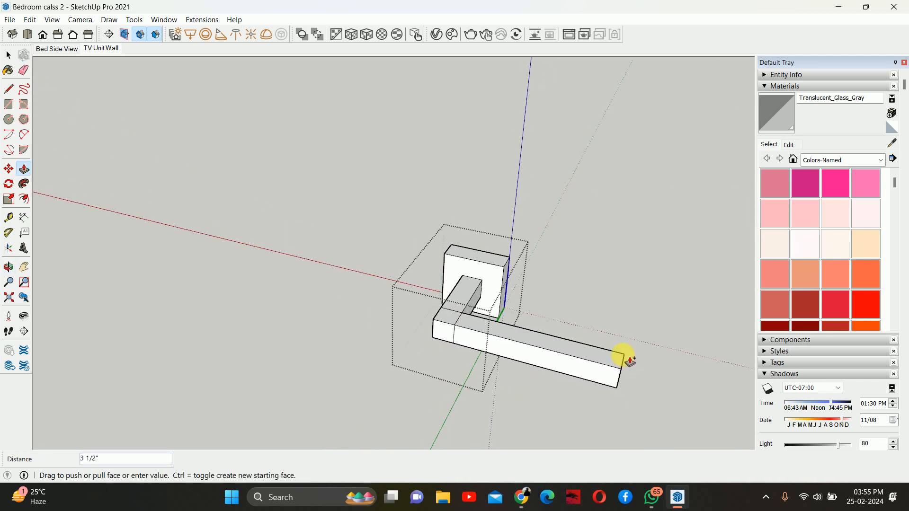
{"action": "left_click_drag", "start_coordinate": [627, 355], "coordinate": [673, 357]}
{"action": "scroll", "coordinate": [679, 364], "scroll_direction": "down", "scroll_amount": 2}
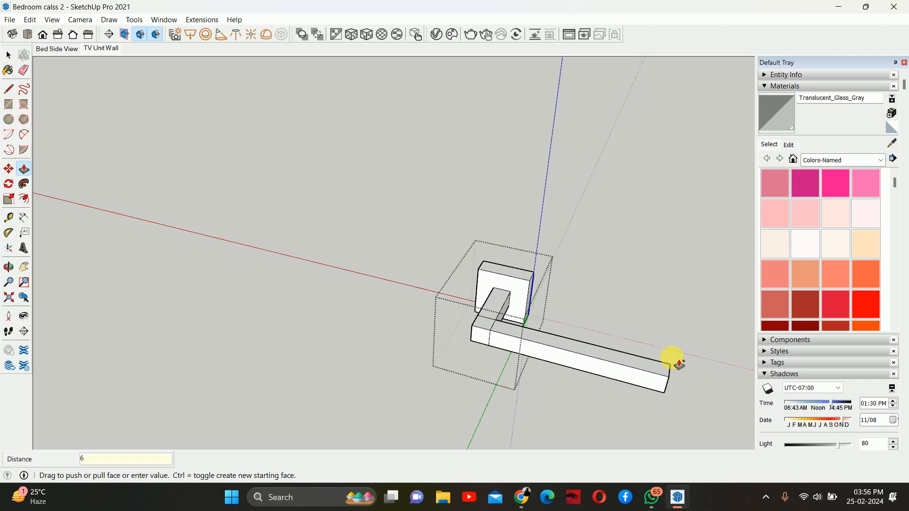
{"action": "key", "text": "Return"}
Step: Erase the leftover dividing edges where the grip bar meets the stem's end segment
{"action": "scroll", "coordinate": [416, 324], "scroll_direction": "down", "scroll_amount": 1}
{"action": "scroll", "coordinate": [564, 321], "scroll_direction": "up", "scroll_amount": 5}
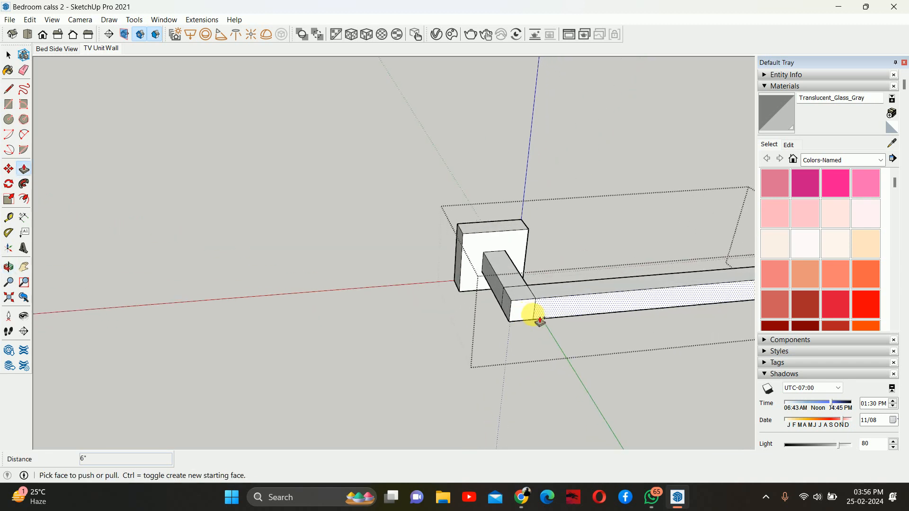
{"action": "mouse_move", "coordinate": [539, 321]}
{"action": "middle_mouse_down"}
{"action": "mouse_move", "coordinate": [524, 200]}
{"action": "mouse_move", "coordinate": [524, 297]}
{"action": "mouse_move", "coordinate": [544, 362]}
{"action": "middle_mouse_up"}
{"action": "key", "text": "e"}
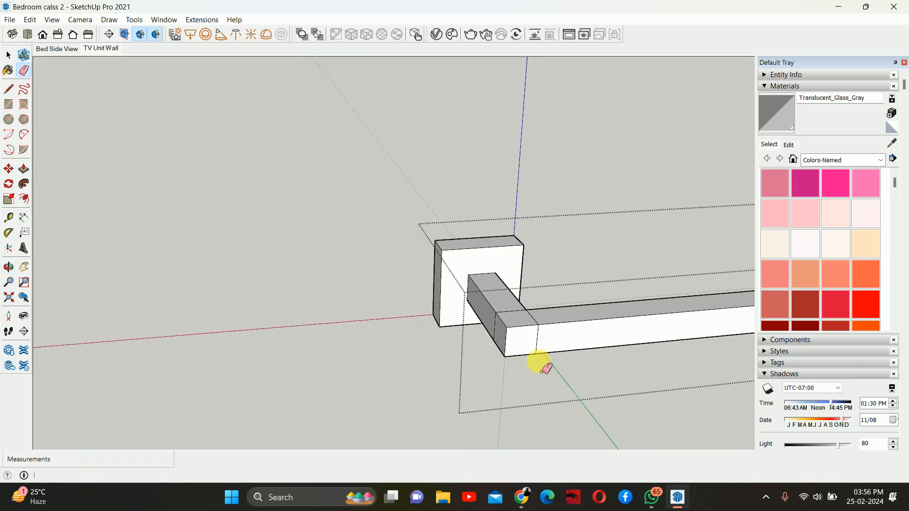
{"action": "mouse_move", "coordinate": [530, 335]}
{"action": "left_mouse_down"}
{"action": "mouse_move", "coordinate": [539, 335]}
{"action": "mouse_move", "coordinate": [538, 316]}
{"action": "left_mouse_up"}
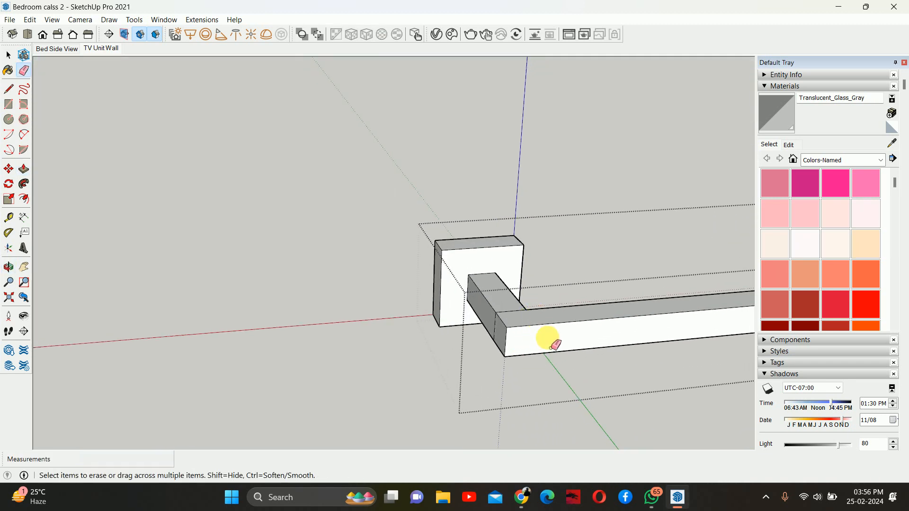
{"action": "middle_click_drag", "start_coordinate": [548, 341], "coordinate": [521, 355]}
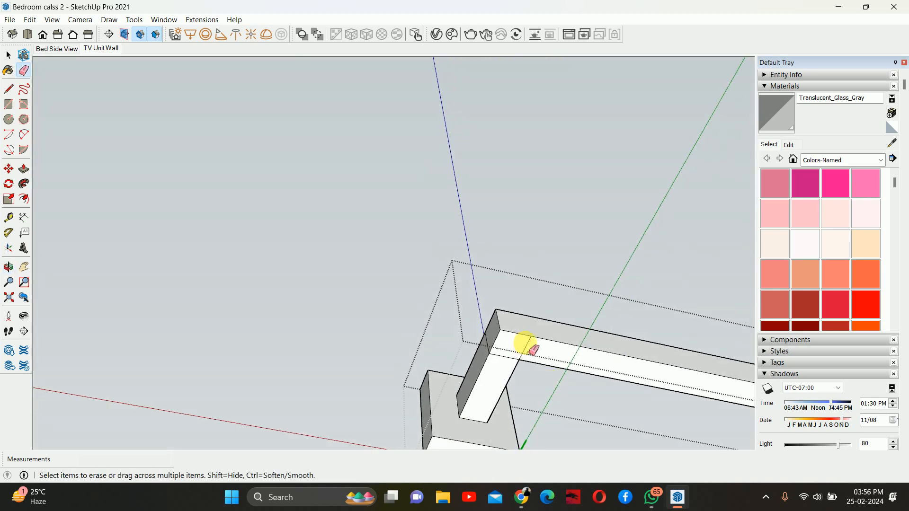
{"action": "mouse_move", "coordinate": [531, 288]}
{"action": "middle_mouse_down"}
{"action": "mouse_move", "coordinate": [542, 351]}
{"action": "mouse_move", "coordinate": [487, 256]}
{"action": "middle_mouse_up"}
{"action": "middle_click_drag", "start_coordinate": [538, 284], "coordinate": [548, 404]}
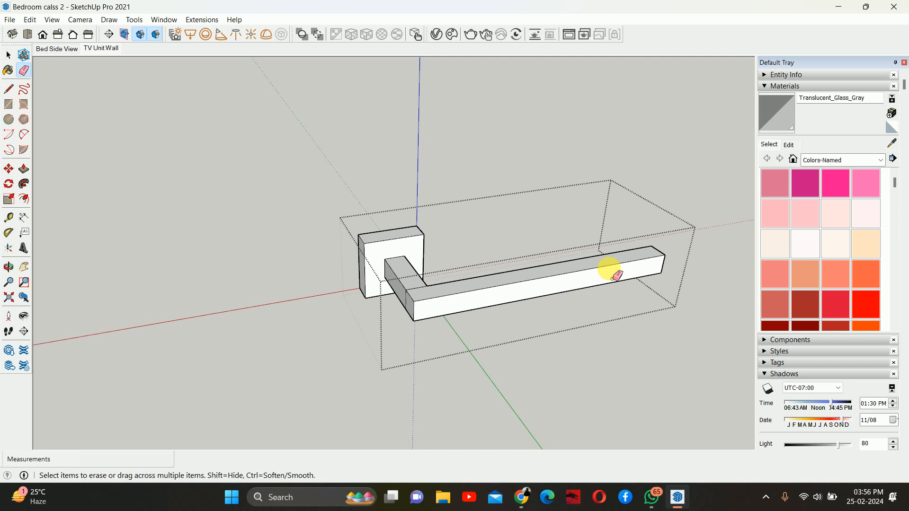
{"action": "mouse_move", "coordinate": [615, 274]}
{"action": "middle_mouse_down"}
{"action": "mouse_move", "coordinate": [607, 270]}
{"action": "mouse_move", "coordinate": [606, 278]}
{"action": "middle_mouse_up"}
Step: Thicken the grip bar by pulling its top face up 0.25" and its underside down by the same amount
{"action": "key", "text": "p"}
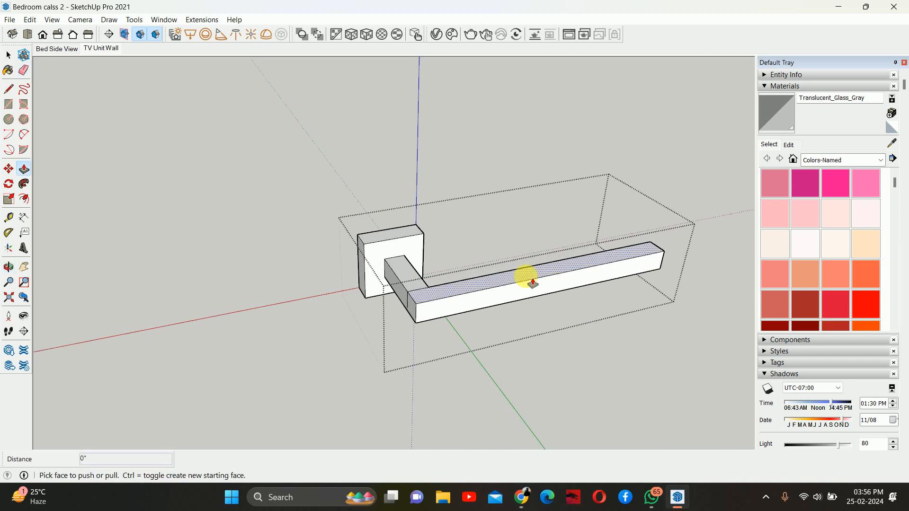
{"action": "left_click_drag", "start_coordinate": [474, 302], "coordinate": [472, 279]}
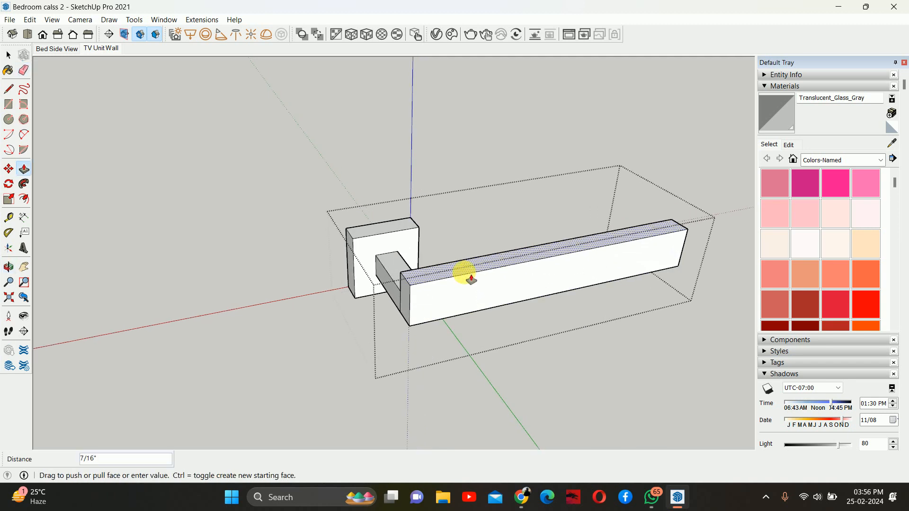
{"action": "type", "text": ".25"}
{"action": "key", "text": "Return"}
{"action": "middle_click_drag", "start_coordinate": [472, 279], "coordinate": [470, 118]}
{"action": "left_click_drag", "start_coordinate": [441, 330], "coordinate": [488, 320]}
{"action": "middle_click_drag", "start_coordinate": [488, 320], "coordinate": [511, 328]}
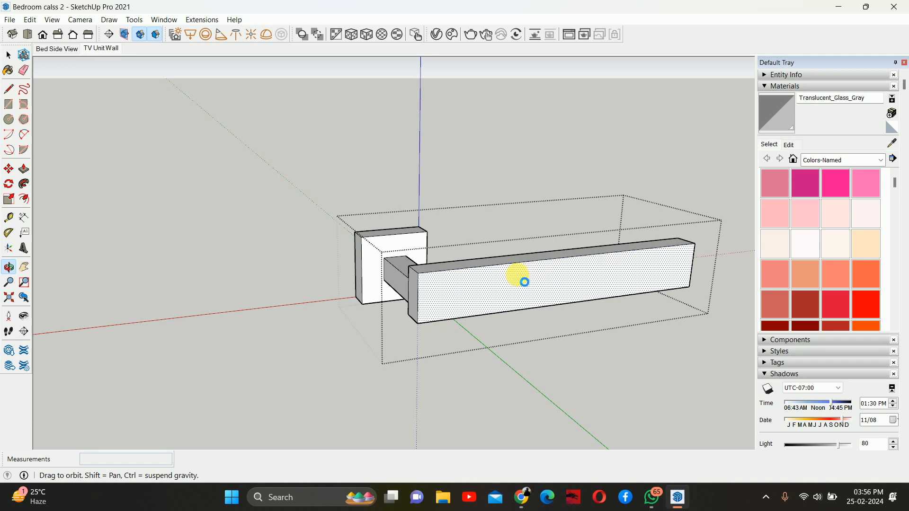
Step: Place a guide line 0.25" below the top edge of the grip bar's front face
{"action": "scroll", "coordinate": [473, 274], "scroll_direction": "up", "scroll_amount": 4}
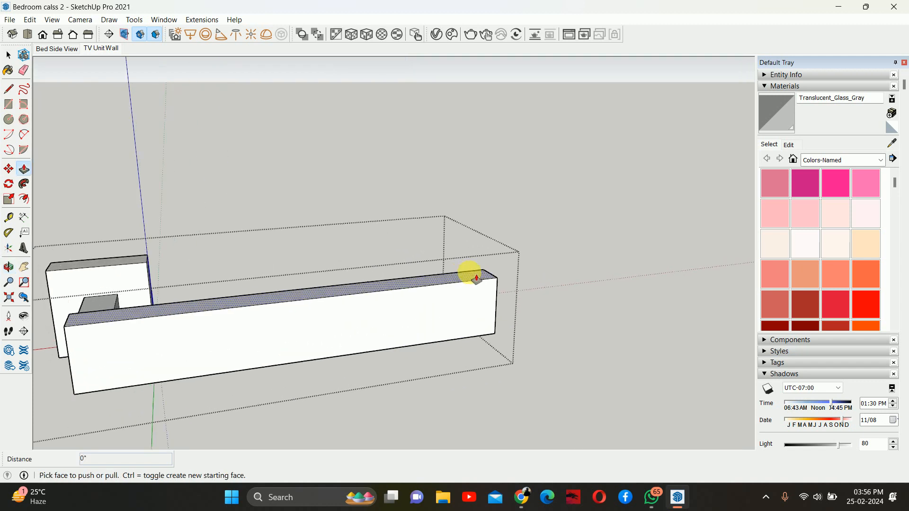
{"action": "middle_click_drag", "start_coordinate": [448, 300], "coordinate": [549, 235], "text": "shift"}
{"action": "middle_click_drag", "start_coordinate": [377, 268], "coordinate": [442, 243]}
{"action": "key", "text": "t"}
{"action": "left_click", "coordinate": [241, 240]}
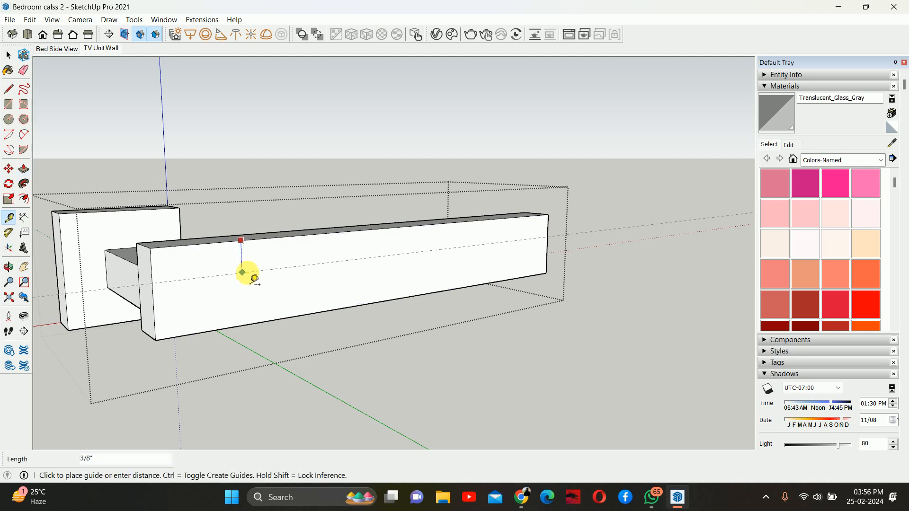
{"action": "type", "text": ".25"}
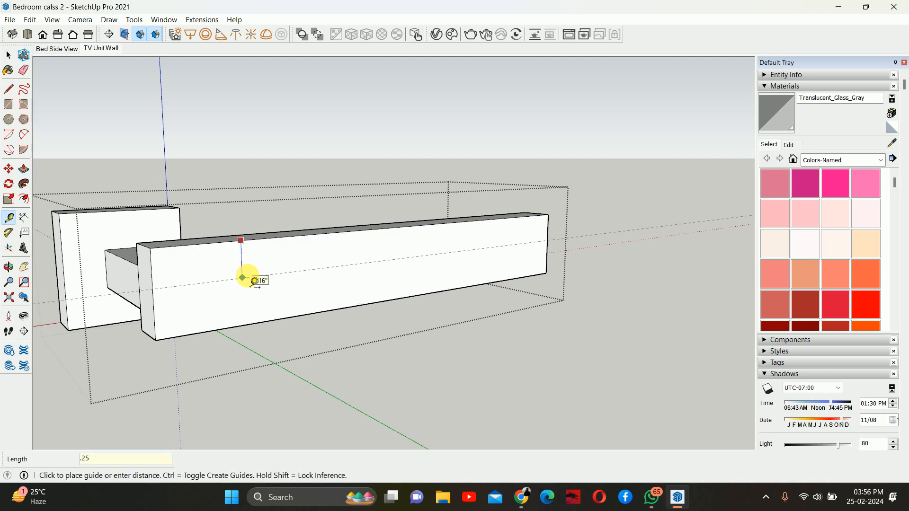
{"action": "key", "text": "Return"}
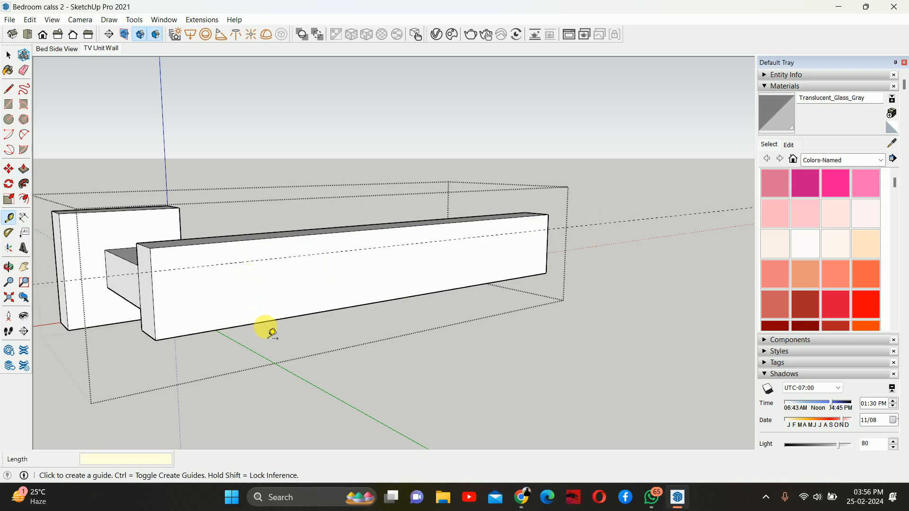
Step: Show the rest of the model and place a guide line 0.25" above the bottom edge of the grip bar's front face
{"action": "key", "text": "space"}
{"action": "key", "text": "i"}
{"action": "key", "text": "t"}
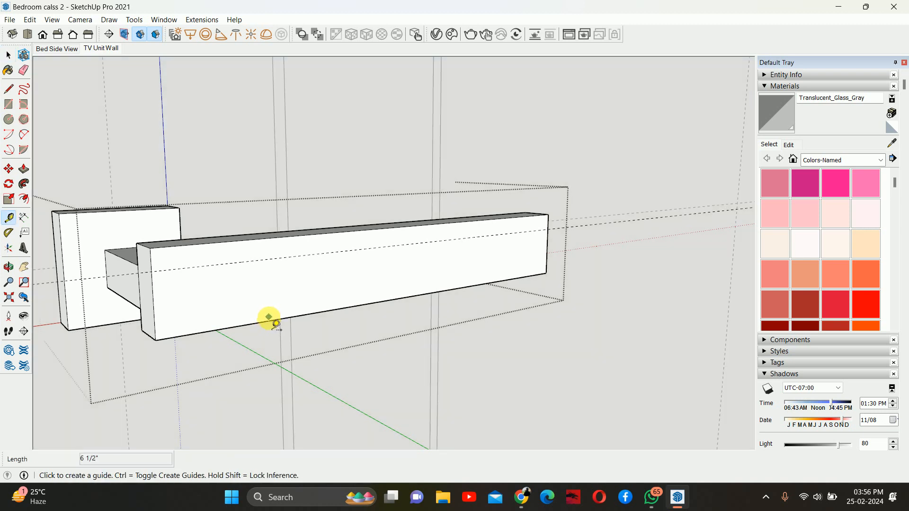
{"action": "left_click", "coordinate": [269, 321]}
{"action": "type", "text": ".2"}
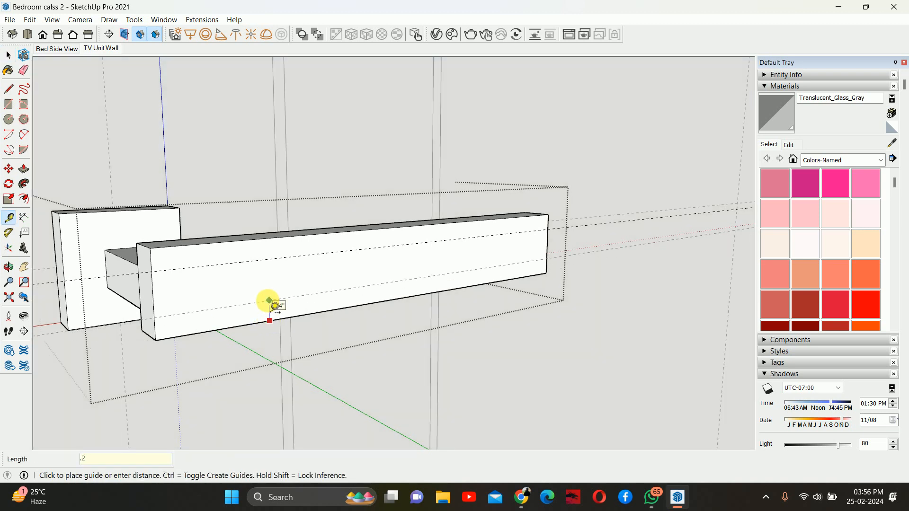
{"action": "type", "text": "5"}
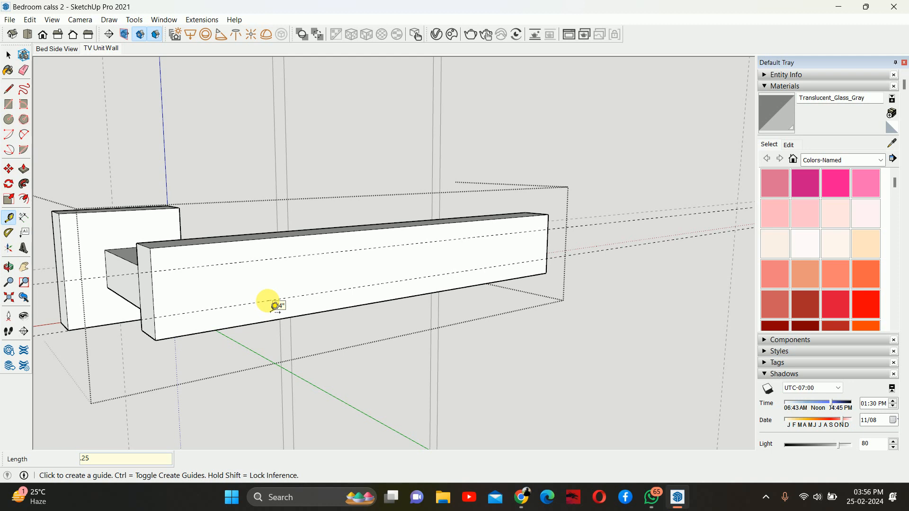
{"action": "key", "text": "Return"}
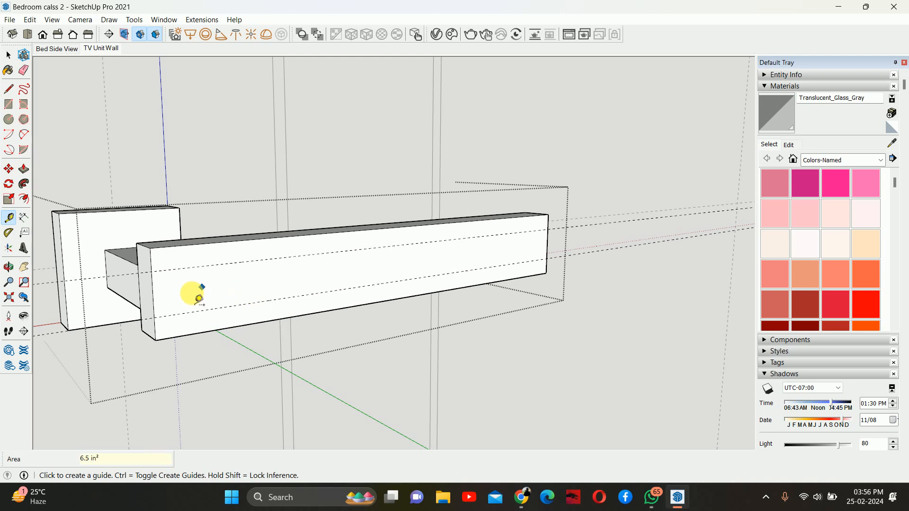
Step: Place vertical guide lines on the grip bar's front face at its midpoint and 2" in from each end
{"action": "left_click", "coordinate": [154, 309]}
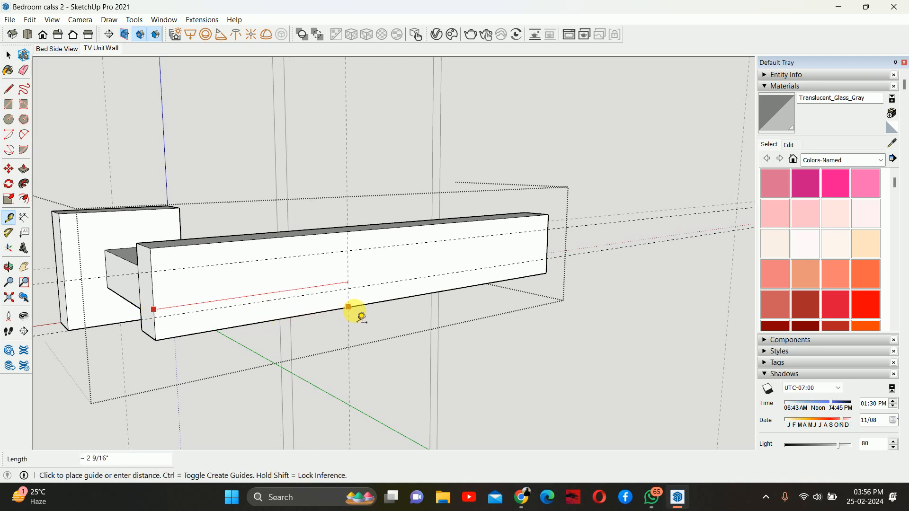
{"action": "left_click", "coordinate": [396, 296]}
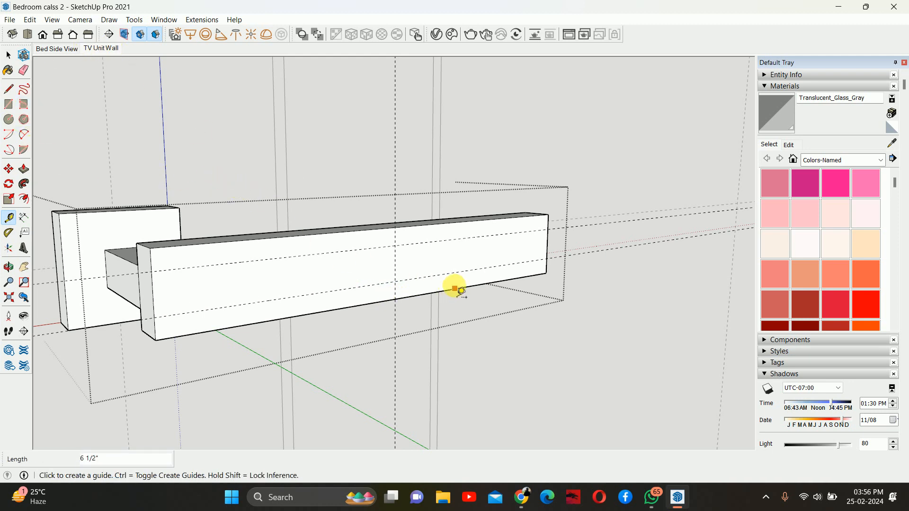
{"action": "middle_click_drag", "start_coordinate": [457, 287], "coordinate": [397, 290]}
{"action": "left_click", "coordinate": [568, 248]}
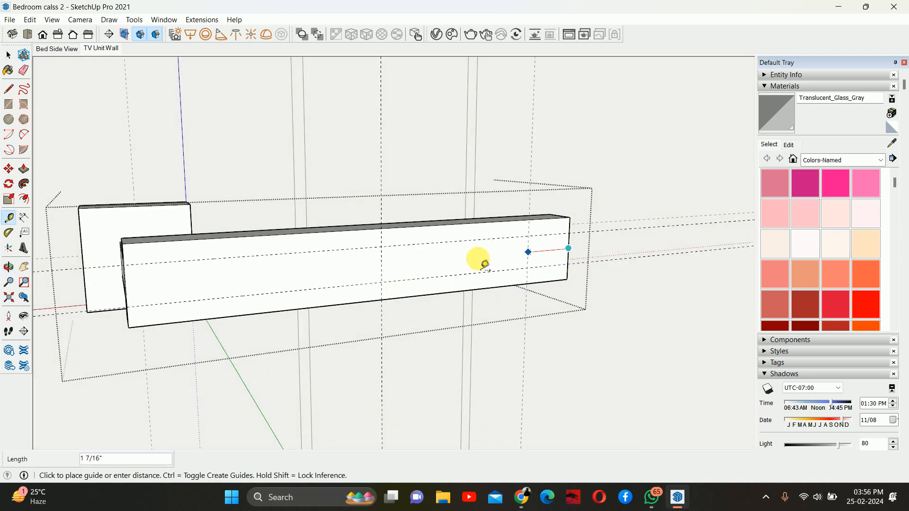
{"action": "type", "text": "24"}
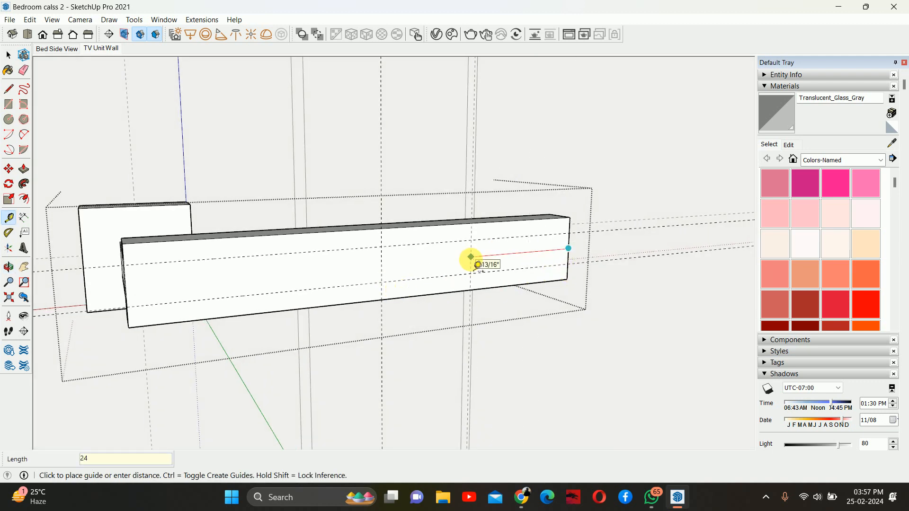
{"action": "key", "text": "Return"}
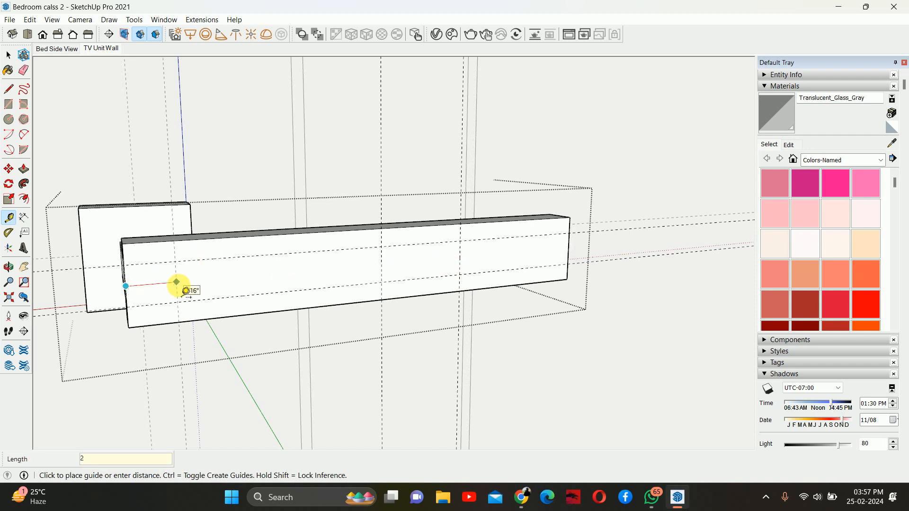
{"action": "middle_click_drag", "start_coordinate": [297, 293], "coordinate": [349, 283]}
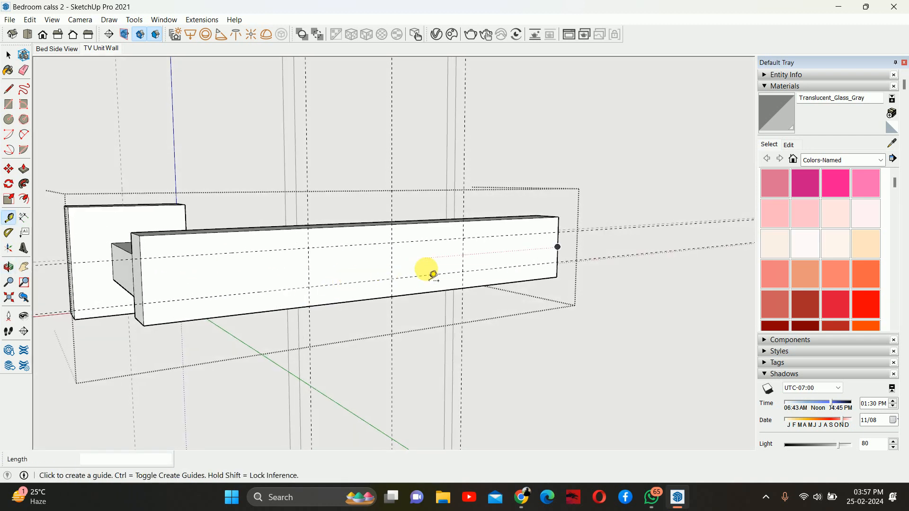
{"action": "key", "text": "a"}
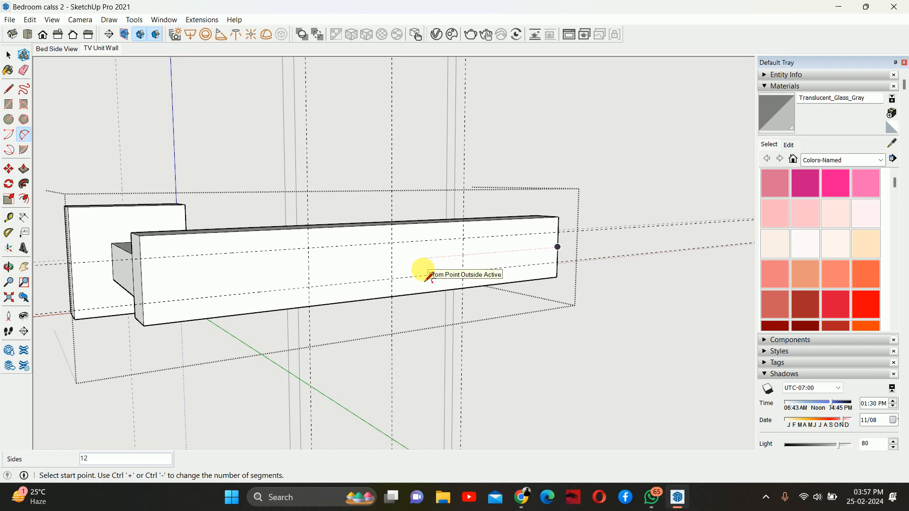
{"action": "left_click", "coordinate": [462, 272]}
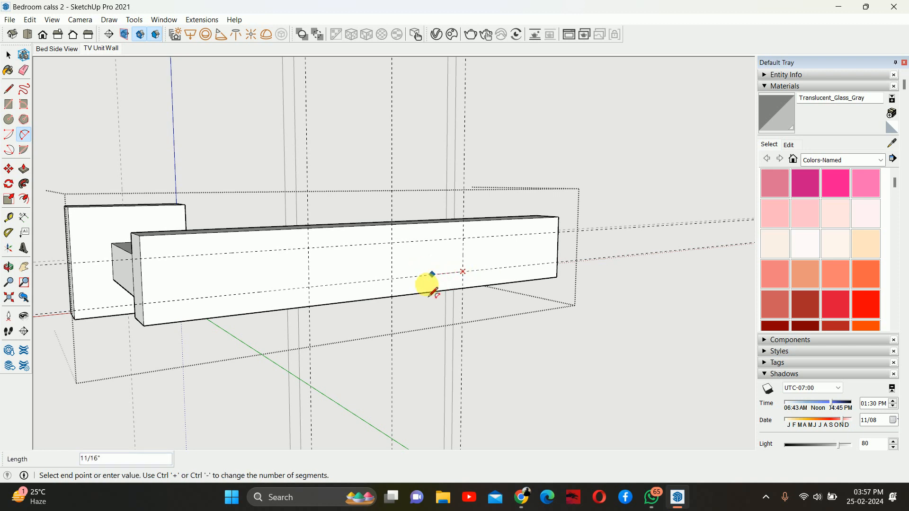
{"action": "left_click", "coordinate": [392, 297]}
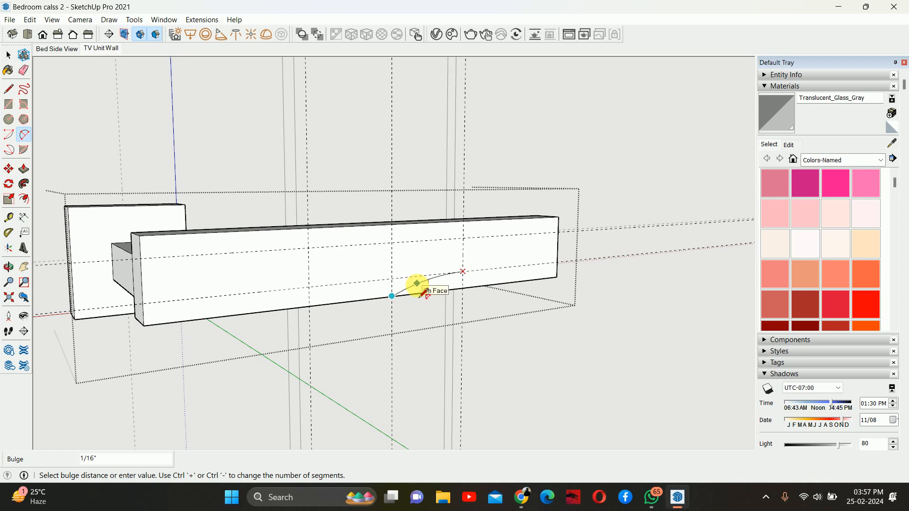
{"action": "key", "text": "space"}
{"action": "scroll", "coordinate": [456, 298], "scroll_direction": "up", "scroll_amount": 3}
{"action": "middle_click_drag", "start_coordinate": [455, 298], "coordinate": [288, 311]}
{"action": "key", "text": "a"}
{"action": "left_click", "coordinate": [105, 293]}
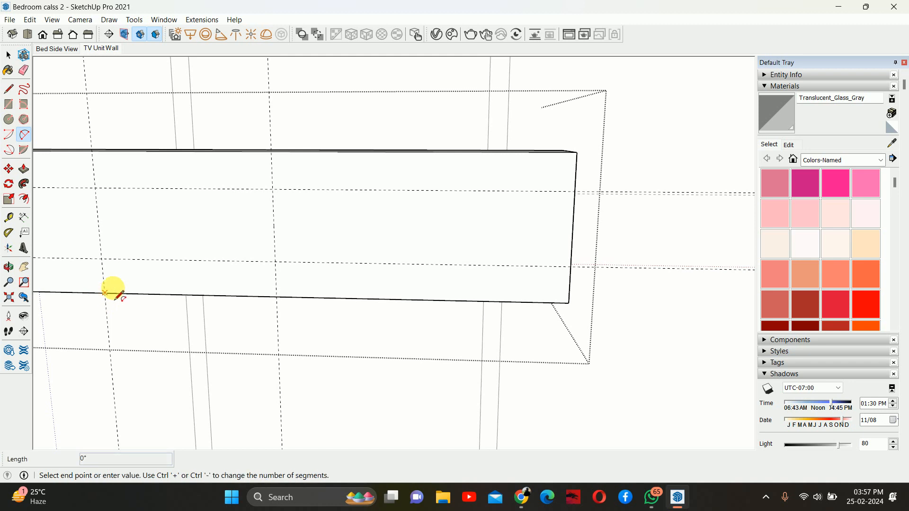
{"action": "left_click", "coordinate": [275, 262]}
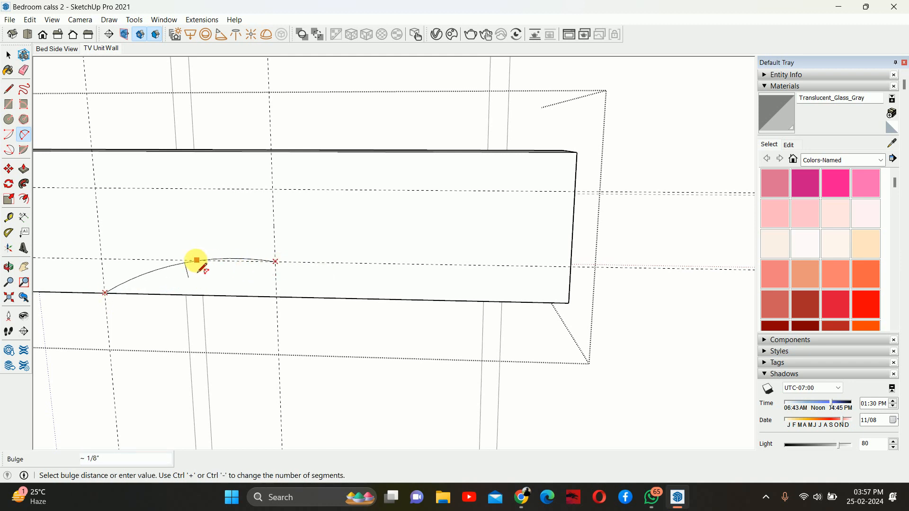
{"action": "key", "text": "space"}
Step: Draw an arc with about 1/16" bulge from the lower guide at the free-end guide to the bottom edge at the middle guide
{"action": "key", "text": "a"}
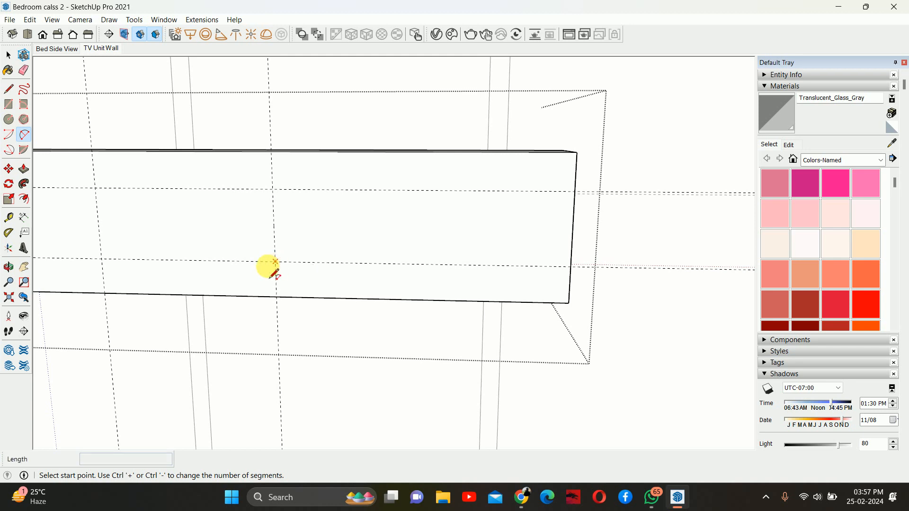
{"action": "left_click", "coordinate": [275, 262]}
{"action": "left_click", "coordinate": [105, 293]}
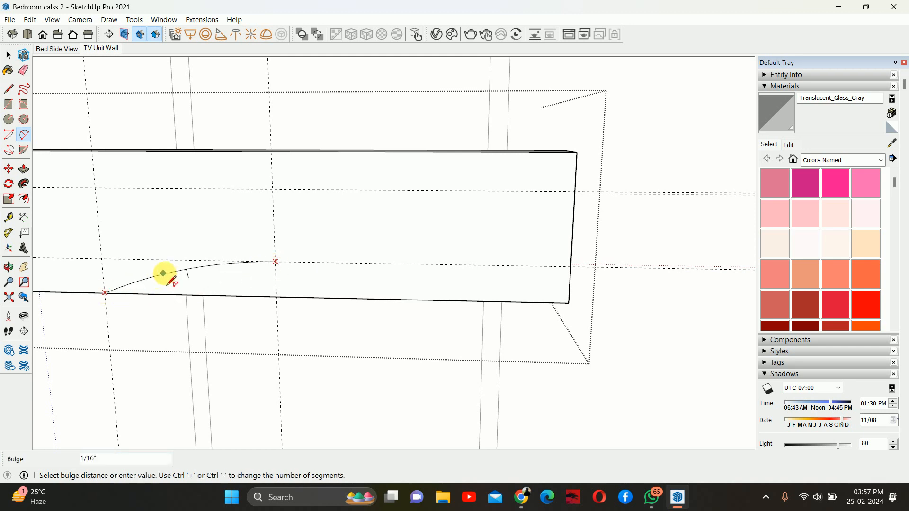
{"action": "left_click", "coordinate": [168, 271]}
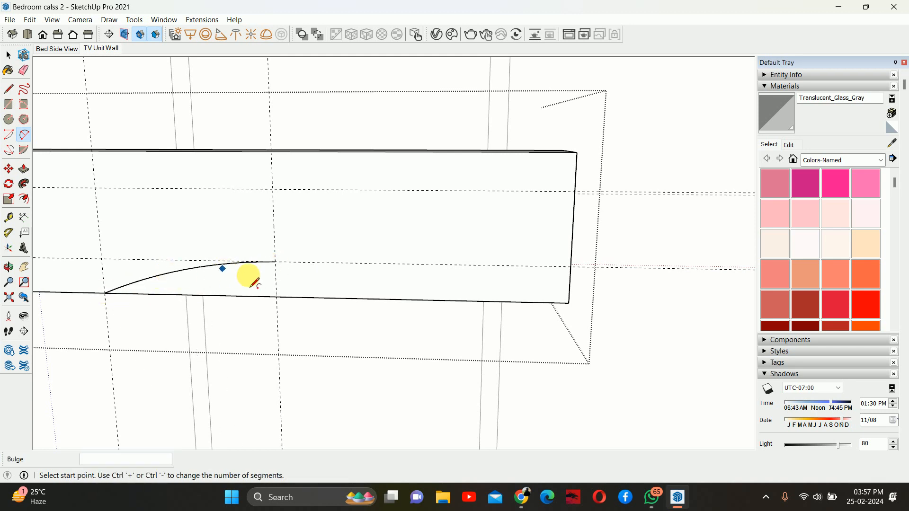
Step: Draw a line along the lower guide from the arc's upper end to the grip bar's free end
{"action": "middle_click_drag", "start_coordinate": [248, 276], "coordinate": [358, 232]}
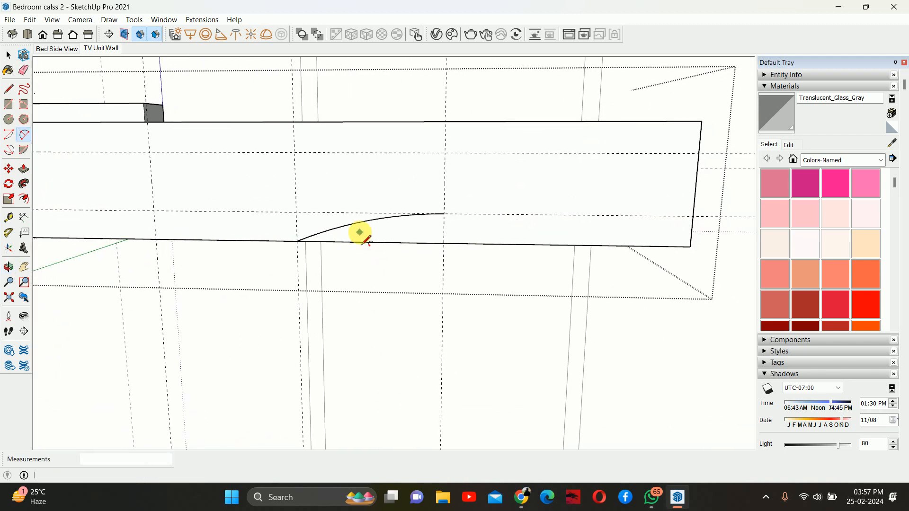
{"action": "key", "text": "l"}
{"action": "left_click", "coordinate": [444, 214]}
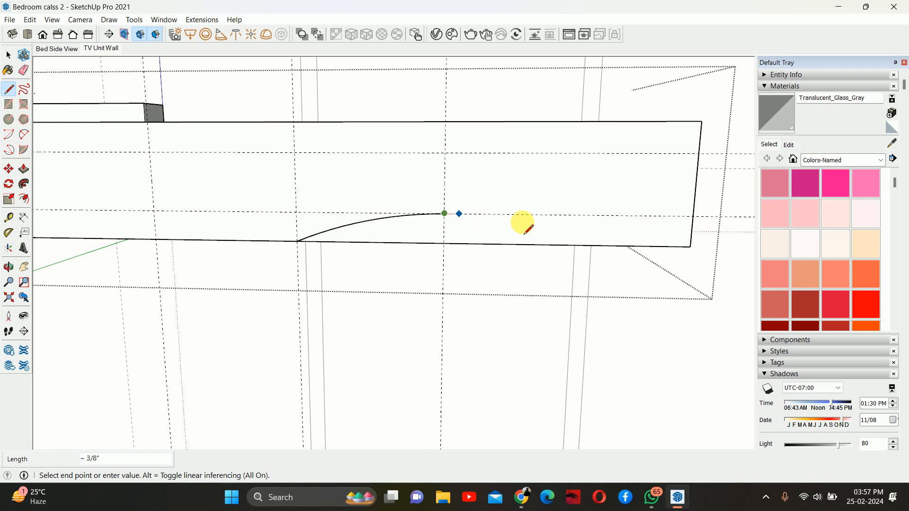
{"action": "left_click", "coordinate": [700, 216]}
{"action": "key", "text": "space"}
Step: Draw an arc with about 1/16" bulge from the bottom edge at the stem-side guide to the first arc, forming an S-curve
{"action": "middle_click_drag", "start_coordinate": [434, 216], "coordinate": [548, 218]}
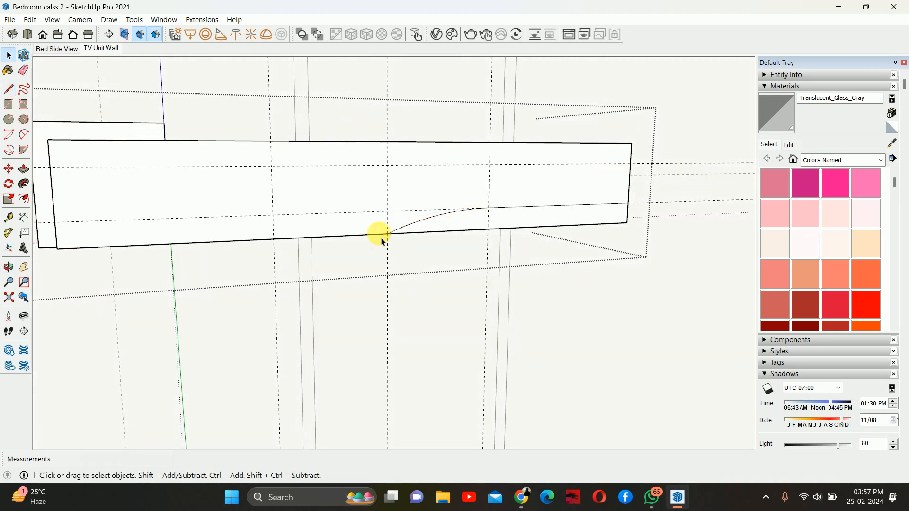
{"action": "key", "text": "a"}
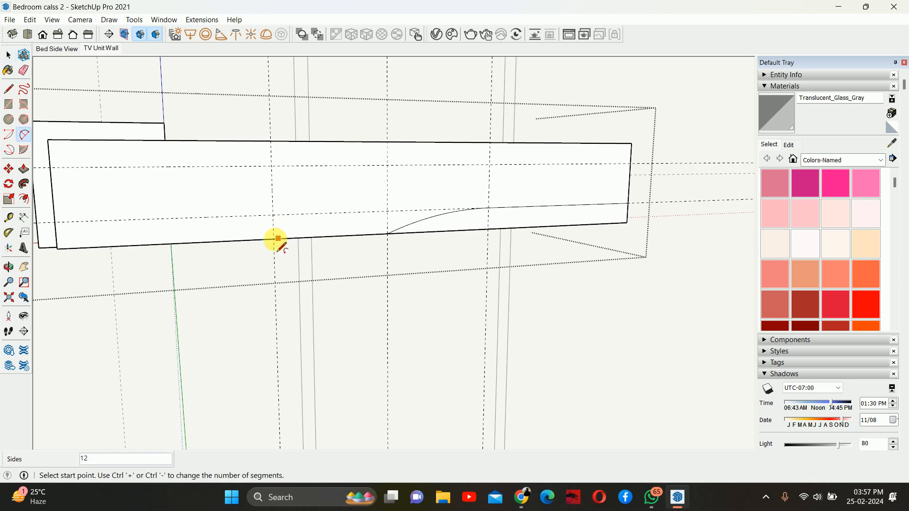
{"action": "left_click", "coordinate": [274, 238]}
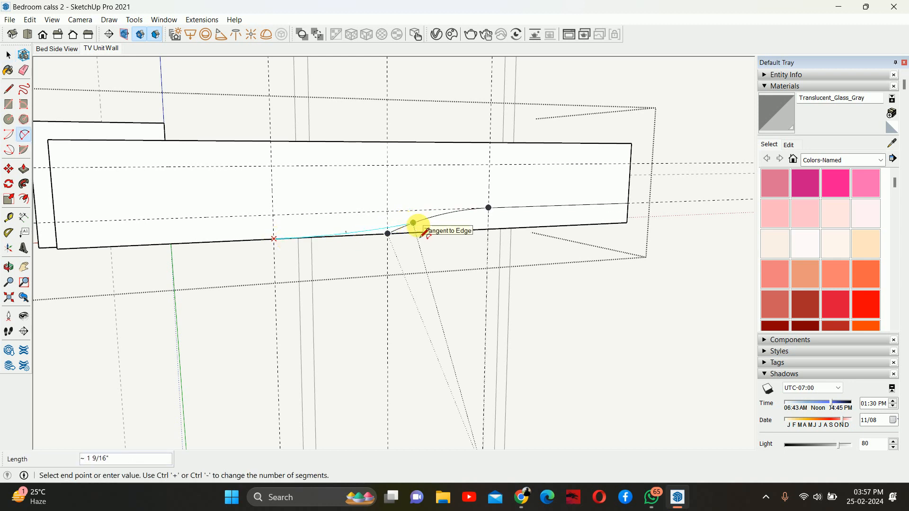
{"action": "scroll", "coordinate": [416, 226], "scroll_direction": "up", "scroll_amount": 2}
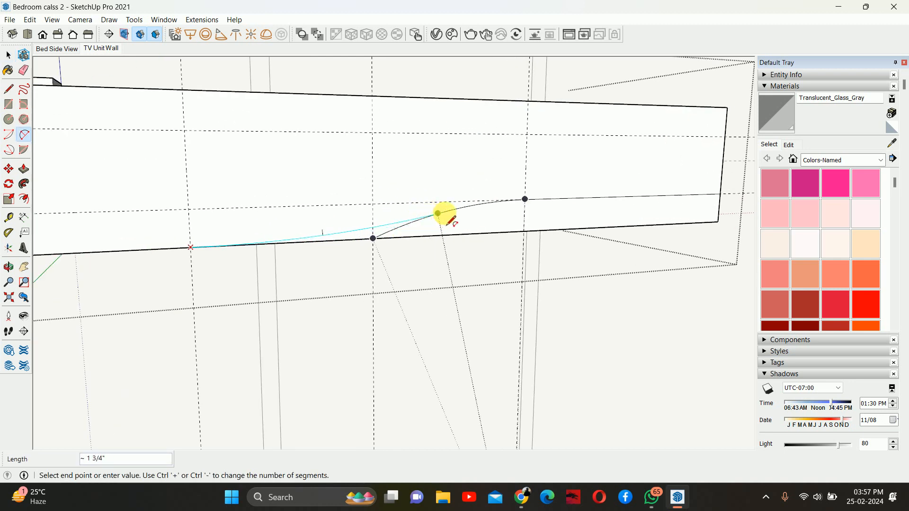
{"action": "left_click", "coordinate": [438, 214]}
{"action": "scroll", "coordinate": [388, 241], "scroll_direction": "up", "scroll_amount": 1}
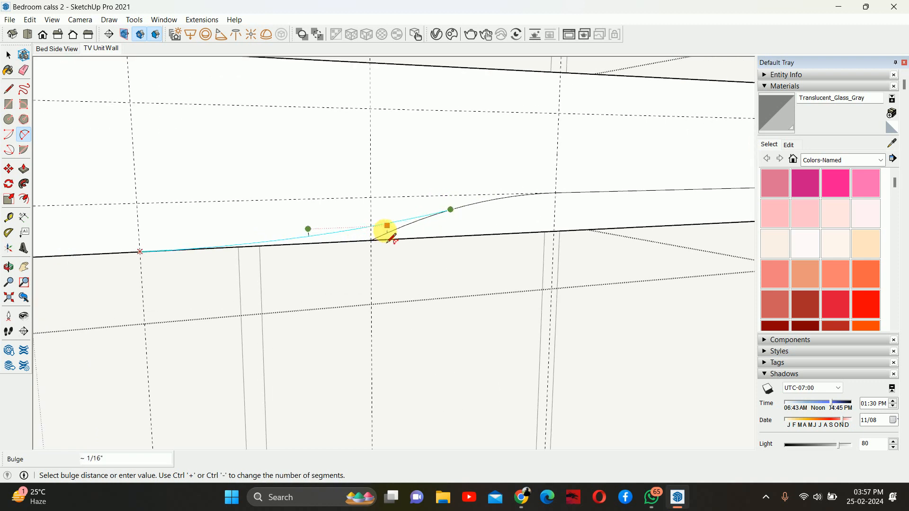
{"action": "left_click", "coordinate": [386, 231]}
{"action": "scroll", "coordinate": [385, 234], "scroll_direction": "down", "scroll_amount": 3}
{"action": "middle_click_drag", "start_coordinate": [375, 241], "coordinate": [428, 254]}
{"action": "key", "text": "space"}
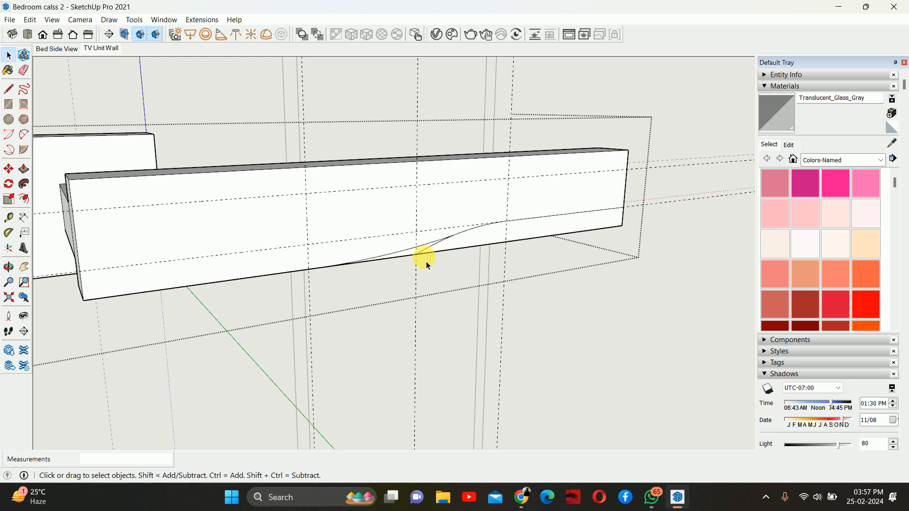
Step: Erase the leftover piece of the first arc below the S-curve on the grip bar's front face
{"action": "key", "text": "e"}
{"action": "scroll", "coordinate": [428, 255], "scroll_direction": "up", "scroll_amount": 2}
{"action": "left_click_drag", "start_coordinate": [428, 253], "coordinate": [445, 239]}
{"action": "mouse_move", "coordinate": [527, 223]}
{"action": "middle_mouse_down"}
{"action": "mouse_move", "coordinate": [422, 241]}
{"action": "mouse_move", "coordinate": [293, 229]}
{"action": "mouse_move", "coordinate": [308, 229]}
{"action": "middle_mouse_up"}
{"action": "key", "text": "space"}
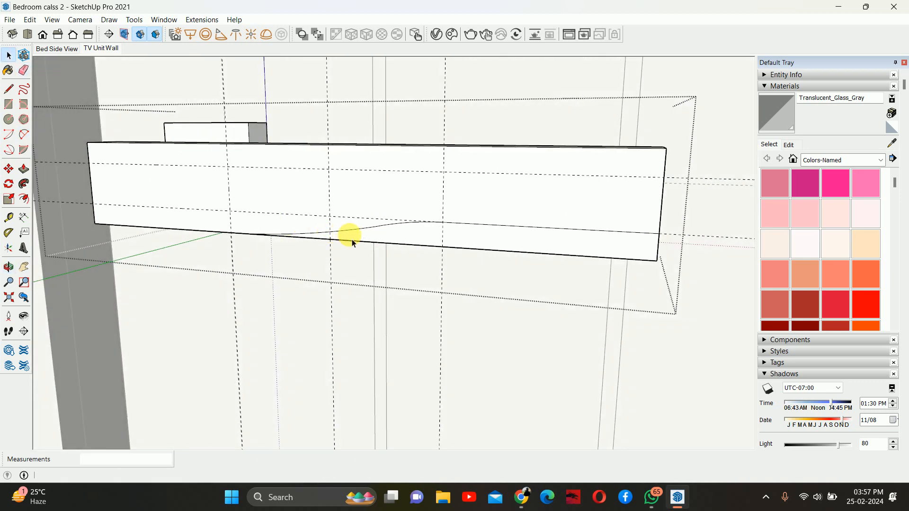
{"action": "left_click", "coordinate": [392, 229]}
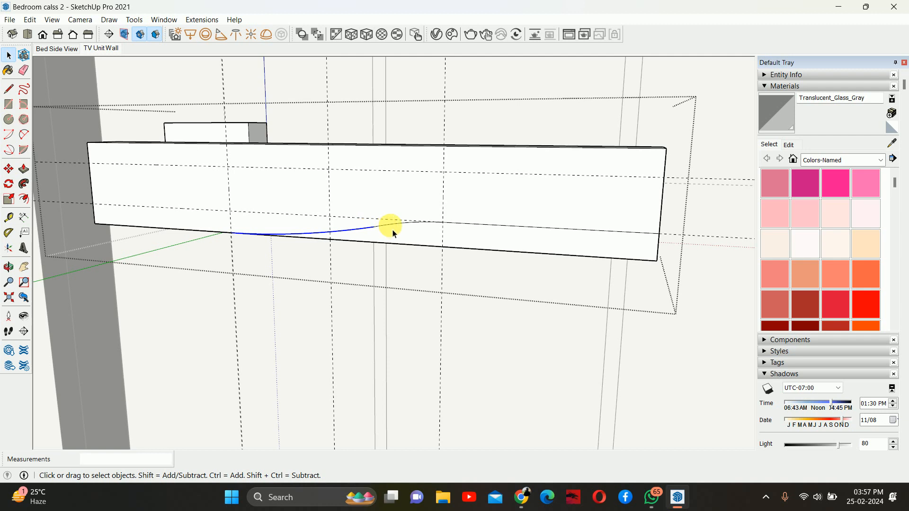
{"action": "left_click", "coordinate": [464, 221]}
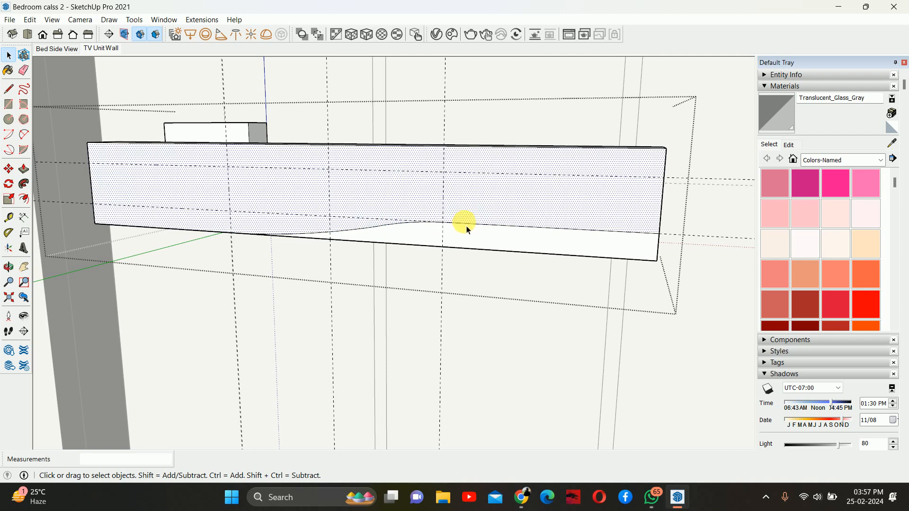
{"action": "left_click", "coordinate": [455, 227]}
{"action": "middle_click_drag", "start_coordinate": [455, 227], "coordinate": [748, 280]}
{"action": "middle_click_drag", "start_coordinate": [433, 171], "coordinate": [420, 148]}
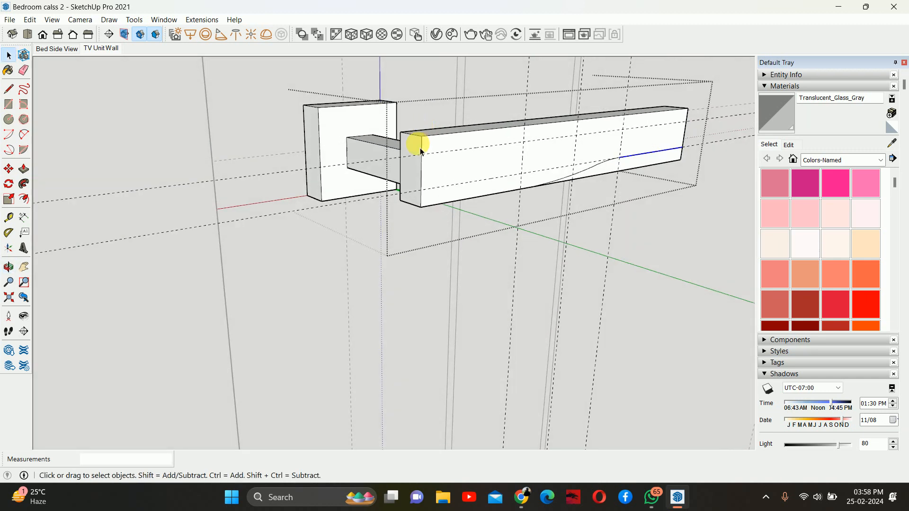
Step: Place a horizontal guide line at mid-height of the grip bar's front face, measured from its bottom edge
{"action": "key", "text": "t"}
{"action": "scroll", "coordinate": [440, 200], "scroll_direction": "up", "scroll_amount": 2}
{"action": "left_click", "coordinate": [438, 202]}
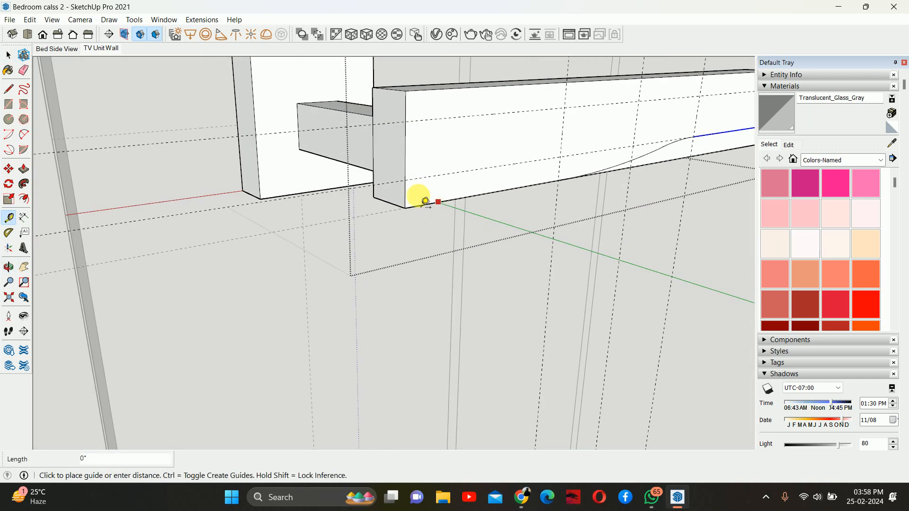
{"action": "left_click", "coordinate": [407, 148]}
{"action": "key", "text": "space"}
{"action": "scroll", "coordinate": [406, 147], "scroll_direction": "down", "scroll_amount": 1}
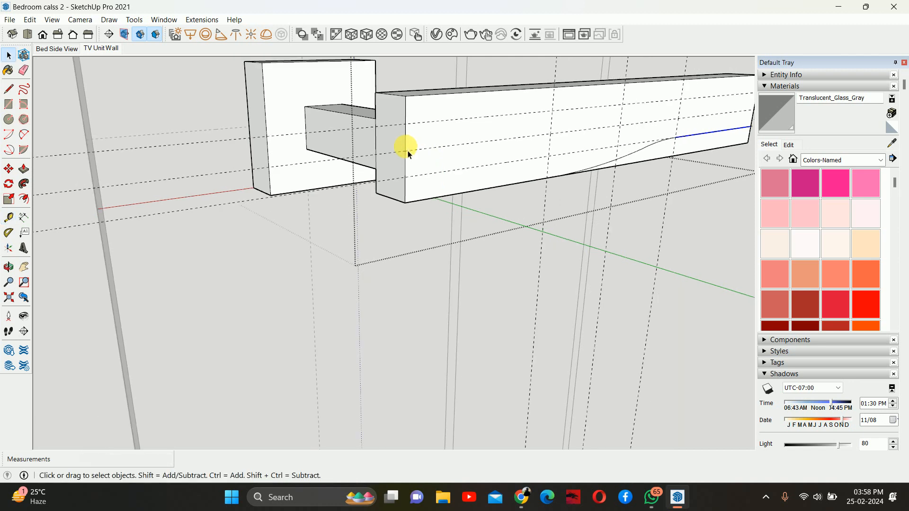
Step: Push the grip bar's top face down 1/2" to the mid-height guide line
{"action": "middle_click_drag", "start_coordinate": [406, 147], "coordinate": [417, 172]}
{"action": "key", "text": "p"}
{"action": "left_click", "coordinate": [413, 122]}
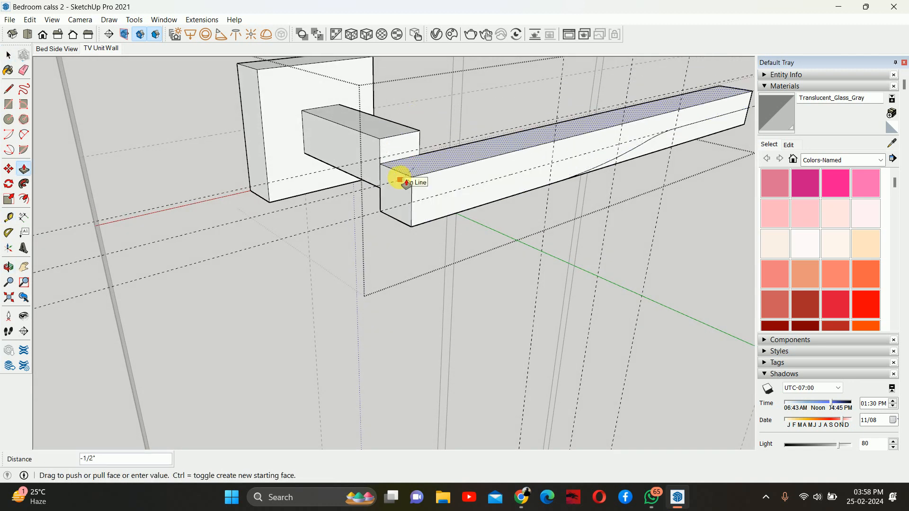
{"action": "left_click", "coordinate": [400, 179]}
Step: Push the area below the S-curve 1/2" through the grip bar to cut it away
{"action": "scroll", "coordinate": [558, 178], "scroll_direction": "down", "scroll_amount": 1}
{"action": "middle_click_drag", "start_coordinate": [687, 169], "coordinate": [393, 209]}
{"action": "left_click", "coordinate": [452, 204]}
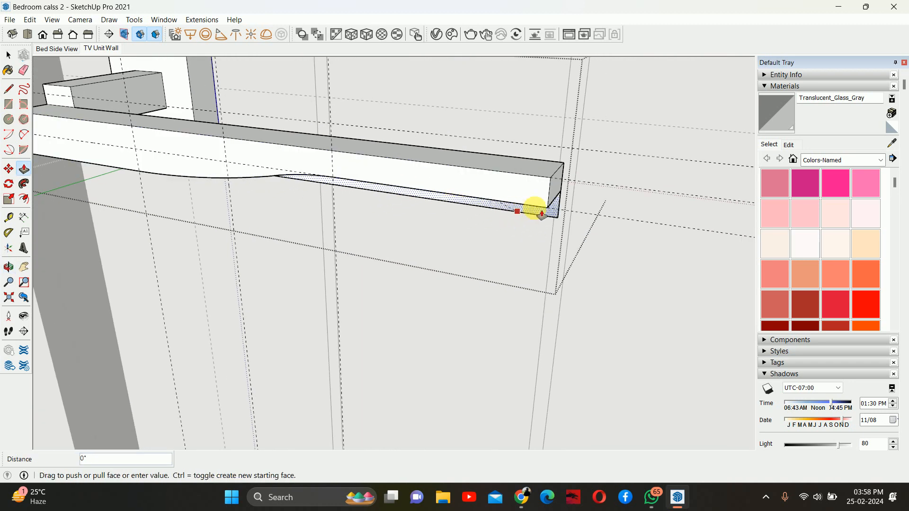
{"action": "left_click", "coordinate": [563, 163]}
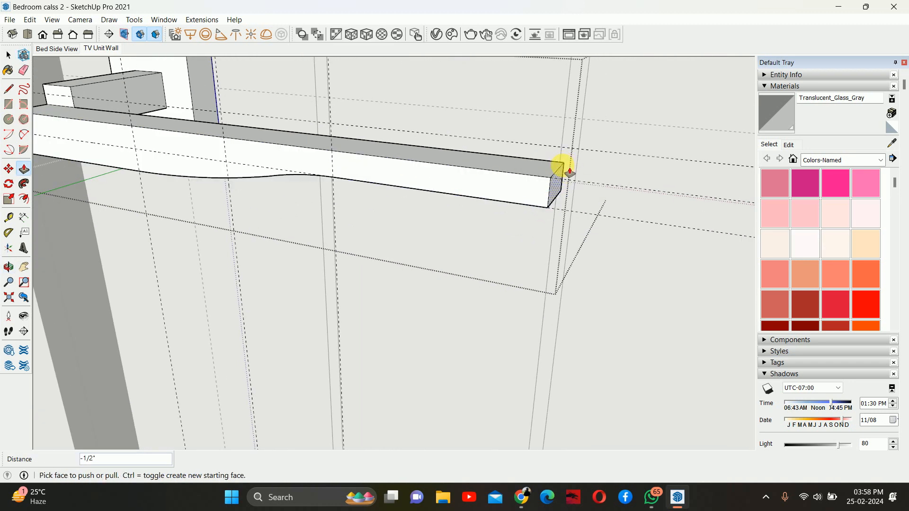
{"action": "middle_click_drag", "start_coordinate": [562, 167], "coordinate": [355, 203]}
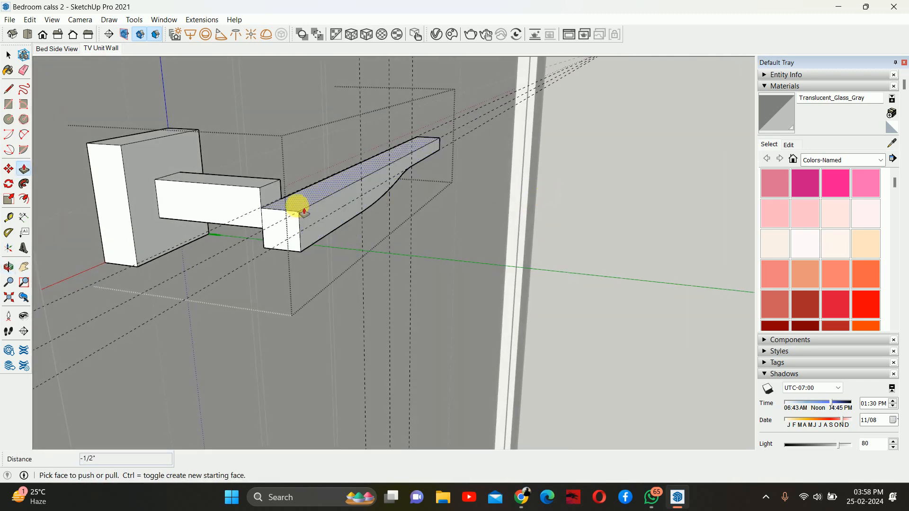
{"action": "left_click", "coordinate": [266, 186]}
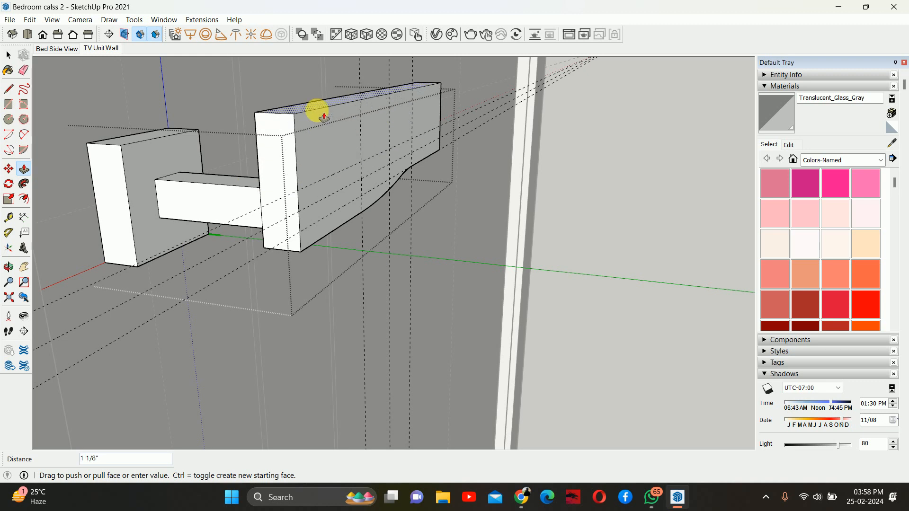
{"action": "key", "text": "space"}
{"action": "key", "text": "ctrl+z"}
{"action": "middle_click_drag", "start_coordinate": [316, 196], "coordinate": [302, 193]}
{"action": "key", "text": "t"}
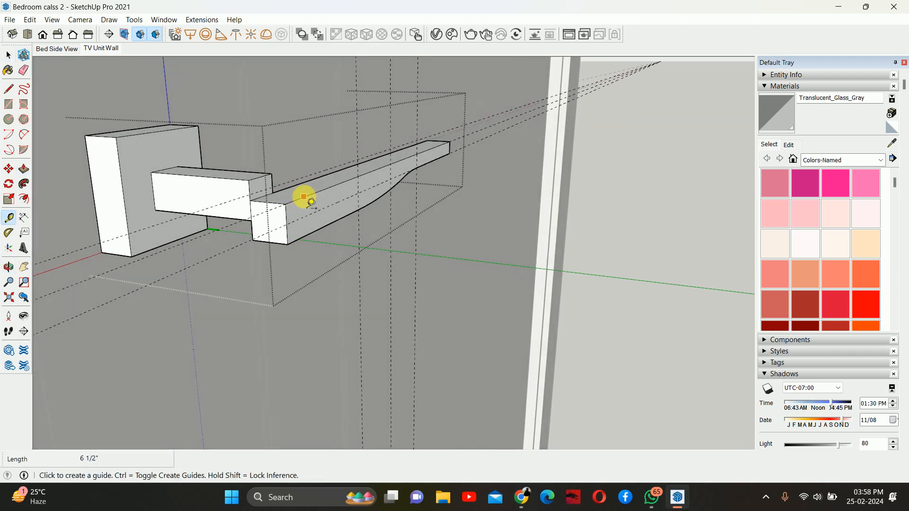
{"action": "left_click", "coordinate": [304, 197]}
{"action": "key", "text": "space"}
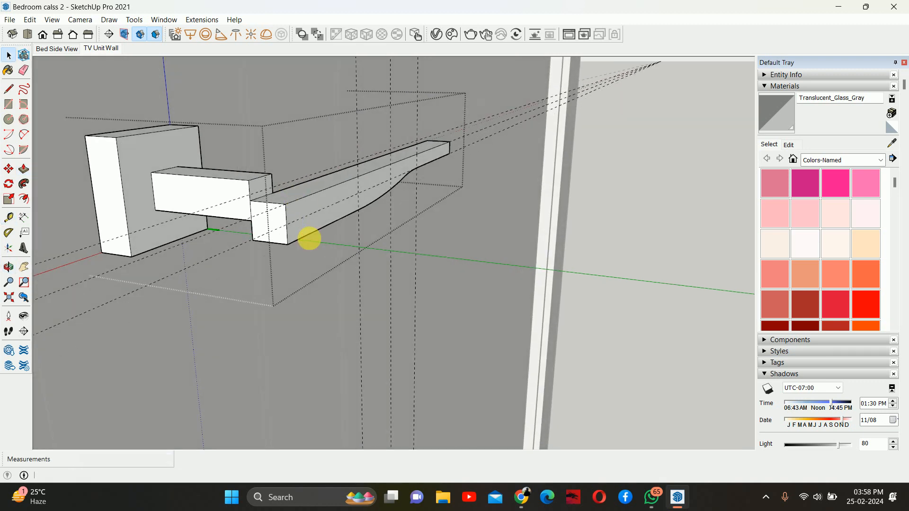
Step: Pull the grip bar's top face up about 1/2" with Push/Pull
{"action": "key", "text": "p"}
{"action": "left_click", "coordinate": [305, 186]}
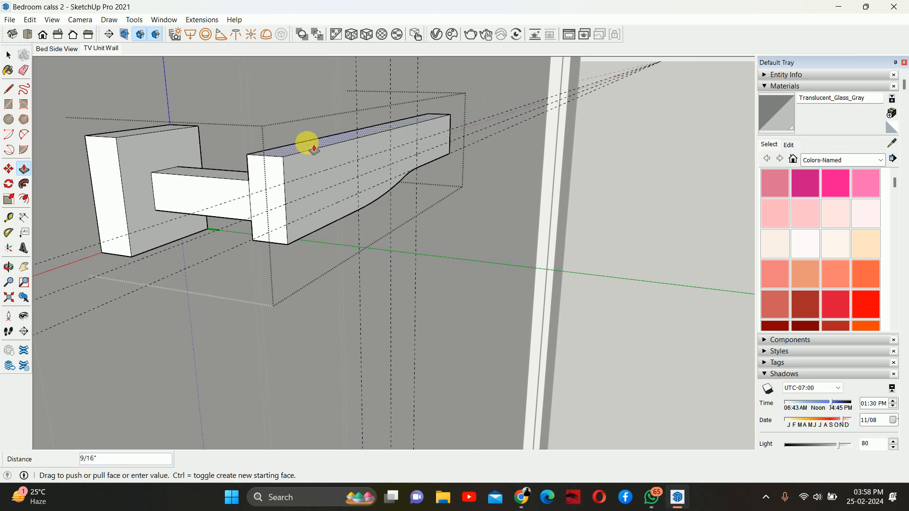
{"action": "left_click", "coordinate": [306, 143]}
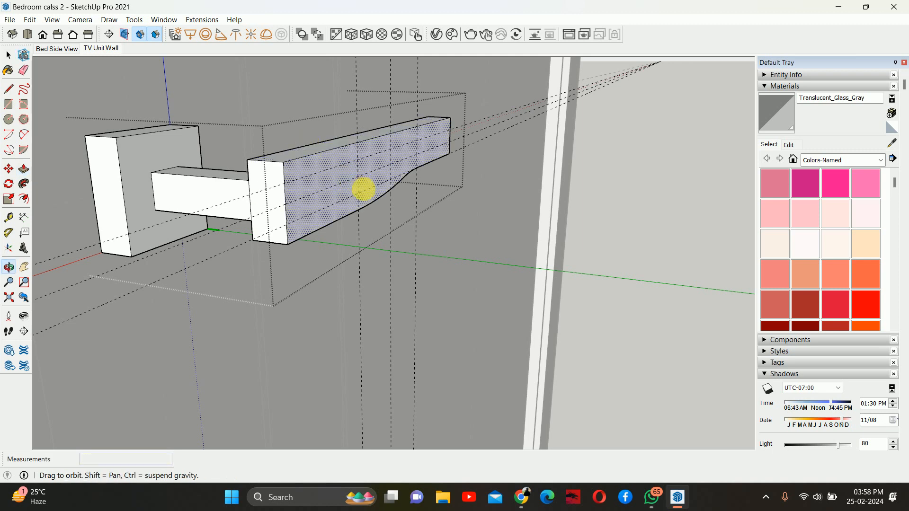
Step: Push the grip bar's long front face in 1/4" to make the bar thinner
{"action": "middle_click_drag", "start_coordinate": [361, 189], "coordinate": [389, 189]}
{"action": "scroll", "coordinate": [390, 189], "scroll_direction": "up", "scroll_amount": 2}
{"action": "left_click", "coordinate": [374, 174]}
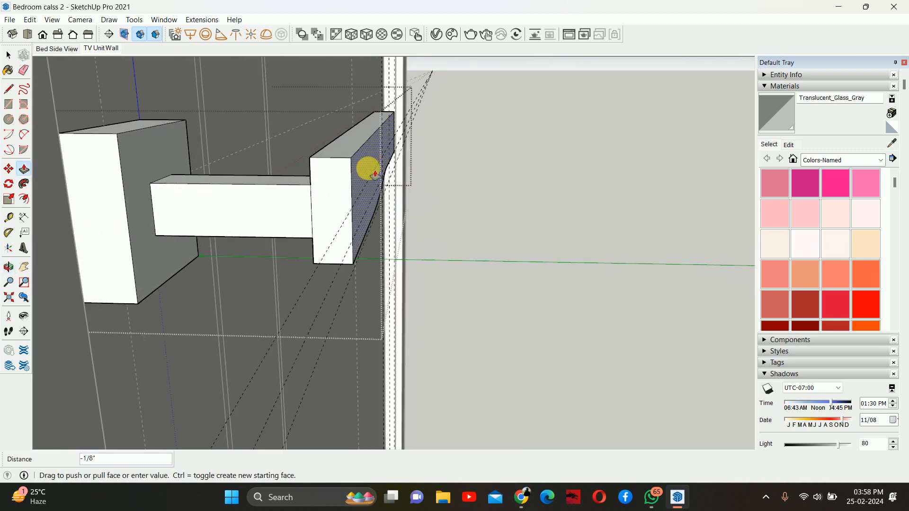
{"action": "type", "text": ".25"}
{"action": "key", "text": "Return"}
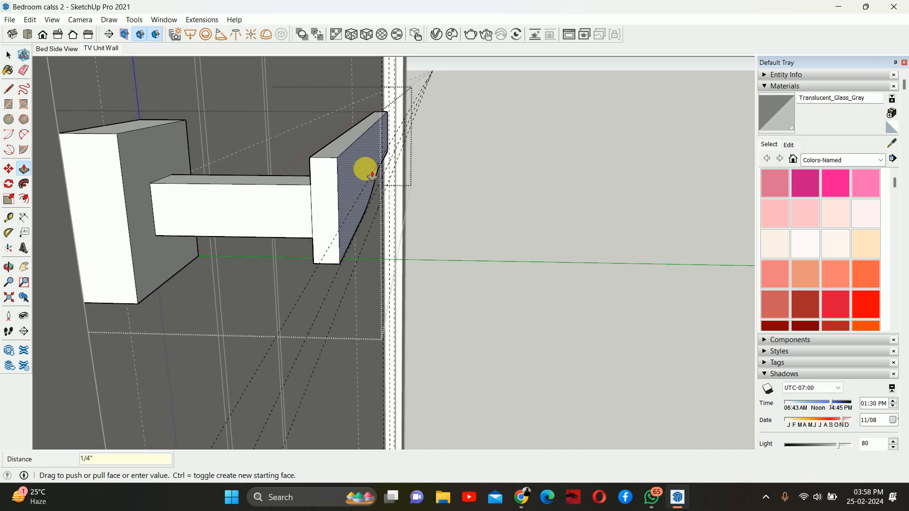
{"action": "middle_click_drag", "start_coordinate": [371, 172], "coordinate": [71, 170]}
{"action": "key", "text": "space"}
{"action": "key", "text": "Escape"}
{"action": "scroll", "coordinate": [355, 181], "scroll_direction": "down", "scroll_amount": 3}
{"action": "mouse_move", "coordinate": [356, 184]}
{"action": "middle_mouse_down"}
{"action": "mouse_move", "coordinate": [219, 207]}
{"action": "mouse_move", "coordinate": [355, 186]}
{"action": "middle_mouse_up"}
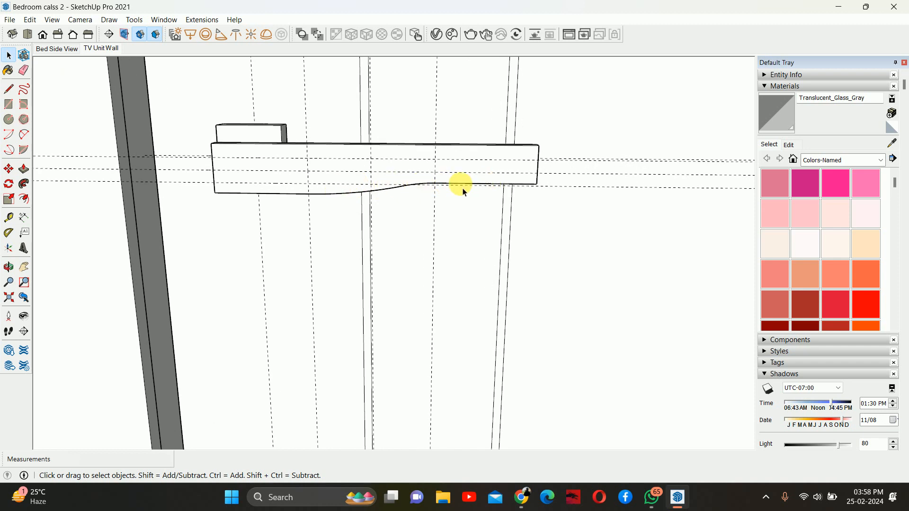
Step: Open the handle component for editing and delete all guide lines
{"action": "double_click", "coordinate": [367, 179]}
{"action": "left_click", "coordinate": [266, 170]}
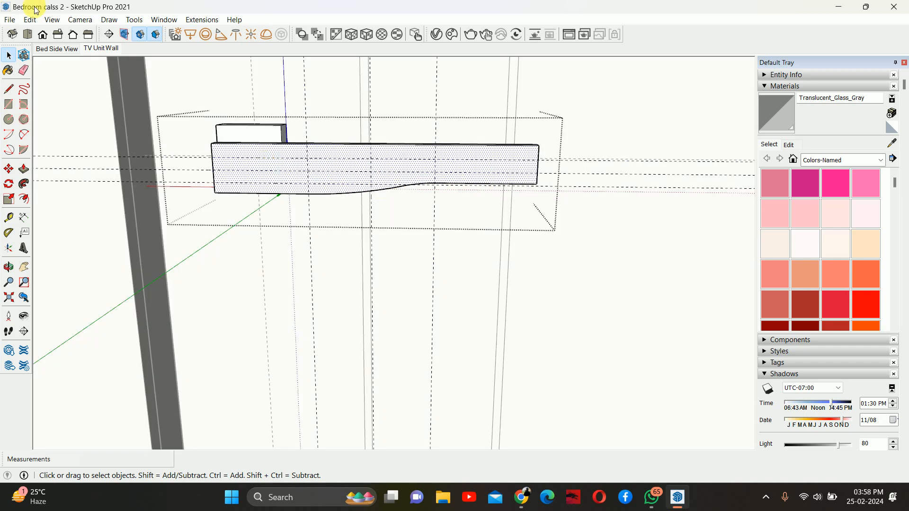
{"action": "left_click", "coordinate": [30, 20]}
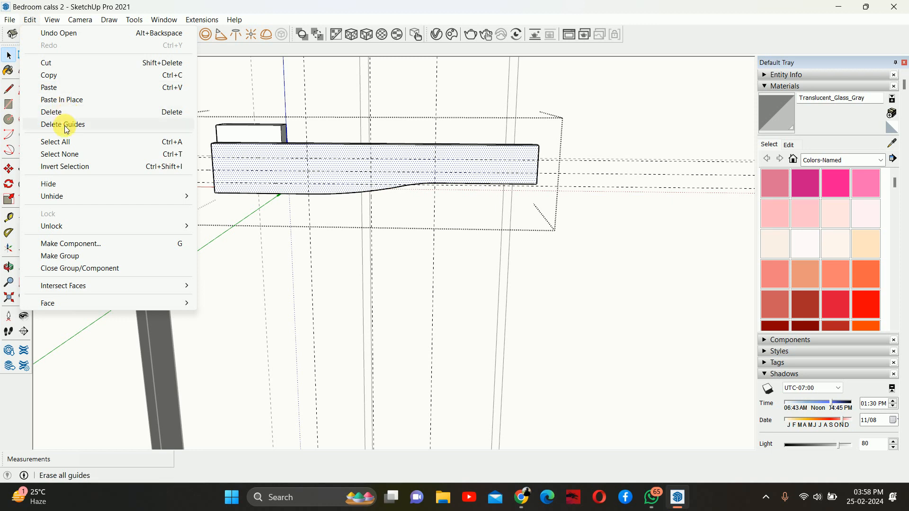
{"action": "left_click", "coordinate": [67, 123]}
{"action": "middle_click_drag", "start_coordinate": [243, 178], "coordinate": [269, 175]}
Step: Move the S-curve on the grip bar's underside 1.5" along the red axis toward the stem end
{"action": "left_click_drag", "start_coordinate": [381, 212], "coordinate": [450, 227]}
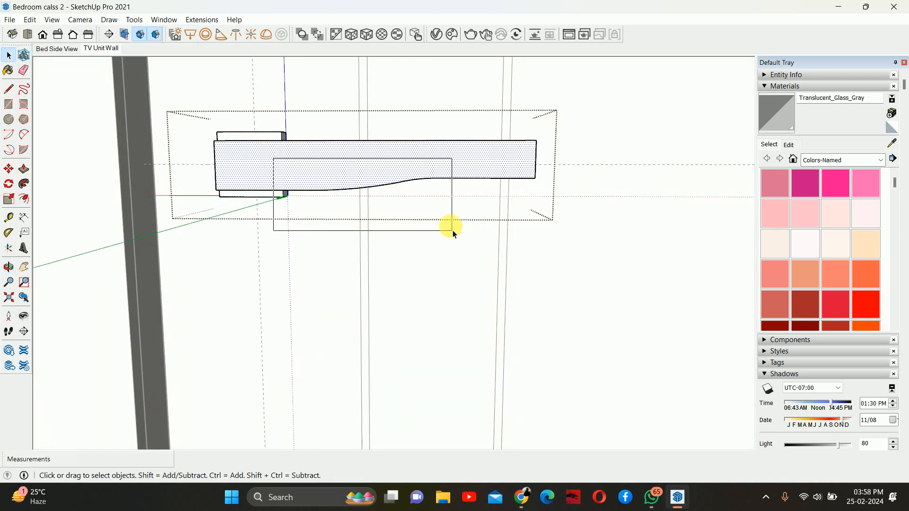
{"action": "middle_click_drag", "start_coordinate": [451, 227], "coordinate": [349, 198]}
{"action": "key", "text": "m"}
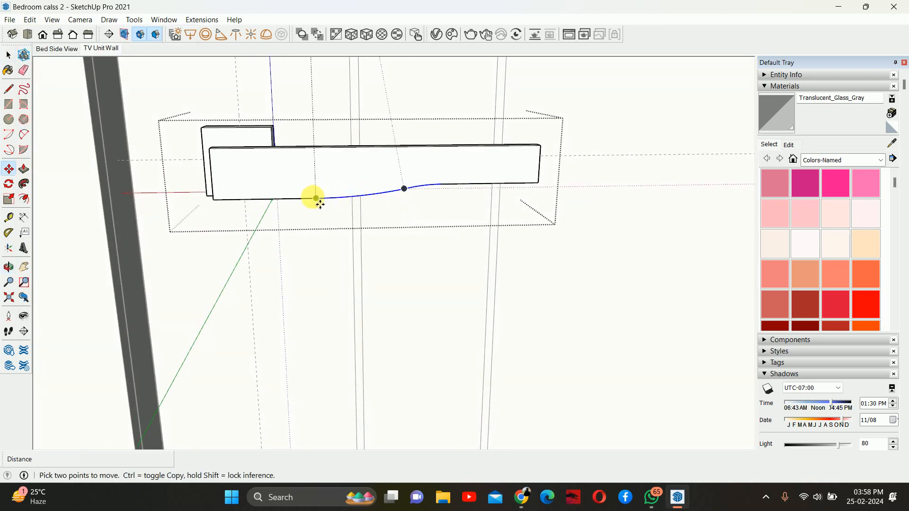
{"action": "key", "text": "space"}
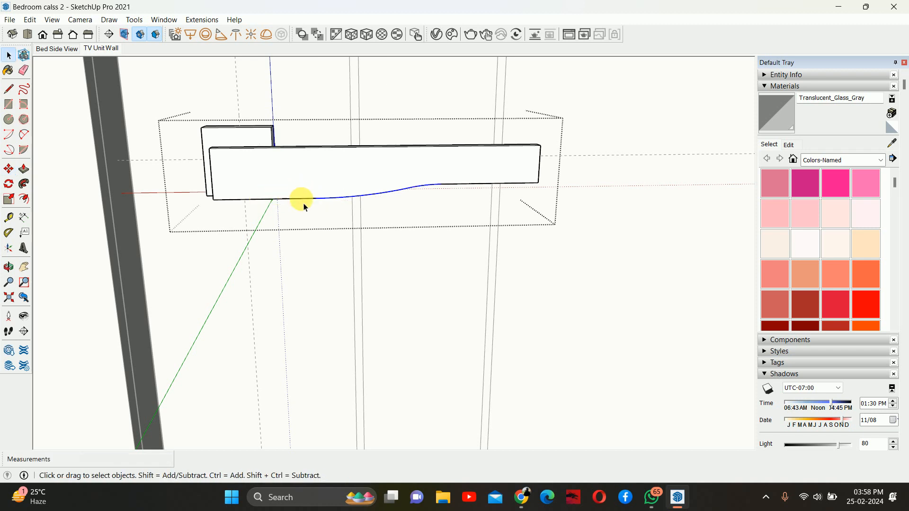
{"action": "middle_click_drag", "start_coordinate": [304, 207], "coordinate": [391, 205]}
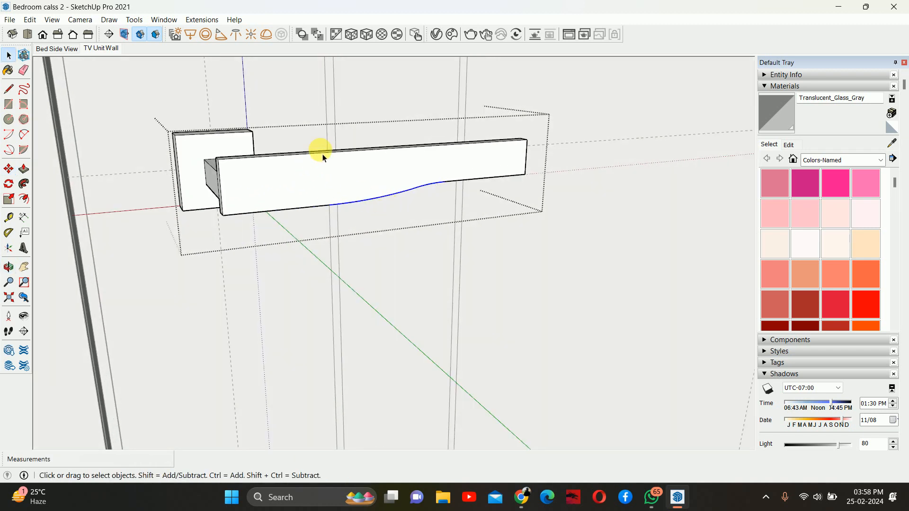
{"action": "key", "text": "m"}
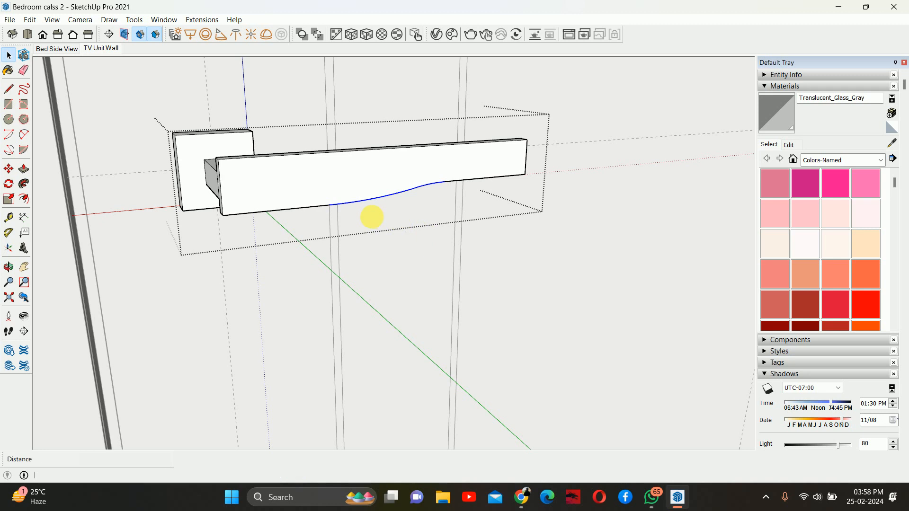
{"action": "left_click", "coordinate": [334, 215]}
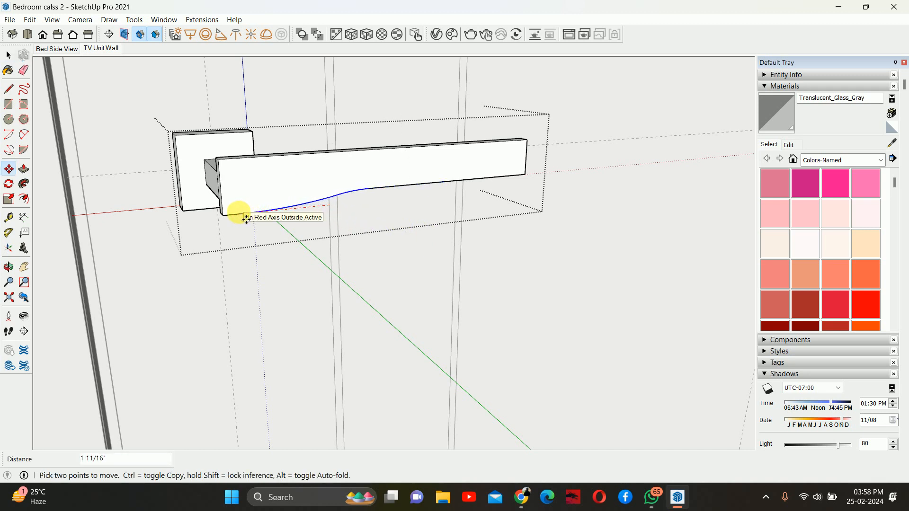
{"action": "key", "text": "Return"}
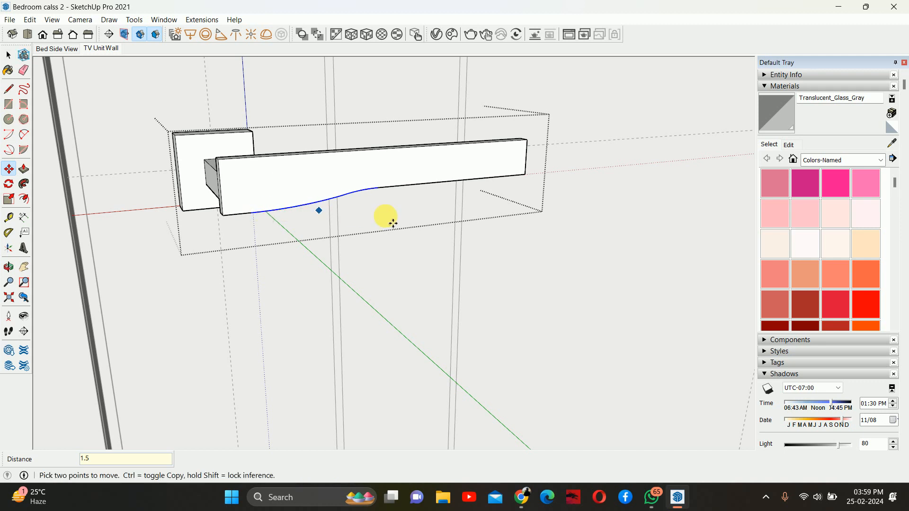
Step: Place a horizontal guide line 0.25" below the top edge of the grip bar's front face
{"action": "middle_click_drag", "start_coordinate": [393, 221], "coordinate": [289, 203]}
{"action": "middle_click_drag", "start_coordinate": [489, 173], "coordinate": [376, 178]}
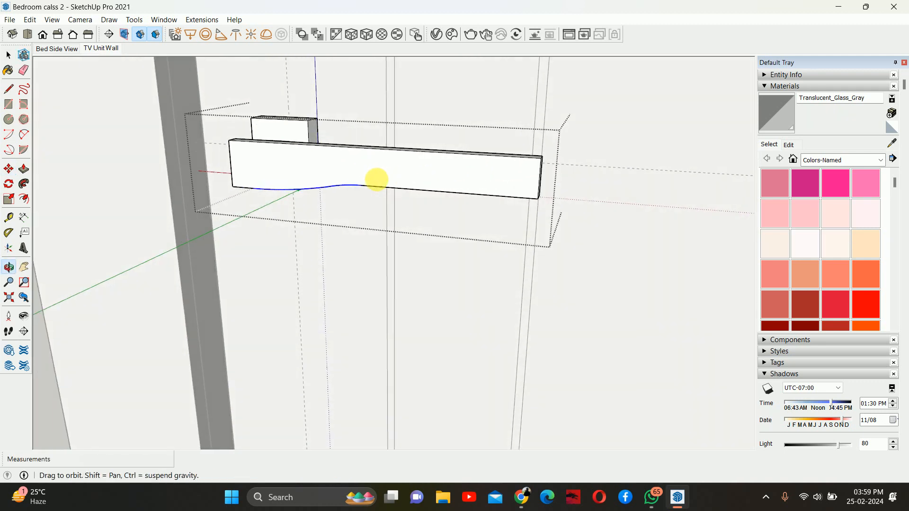
{"action": "scroll", "coordinate": [527, 209], "scroll_direction": "up", "scroll_amount": 2}
{"action": "key", "text": "space"}
{"action": "scroll", "coordinate": [546, 185], "scroll_direction": "up", "scroll_amount": 1}
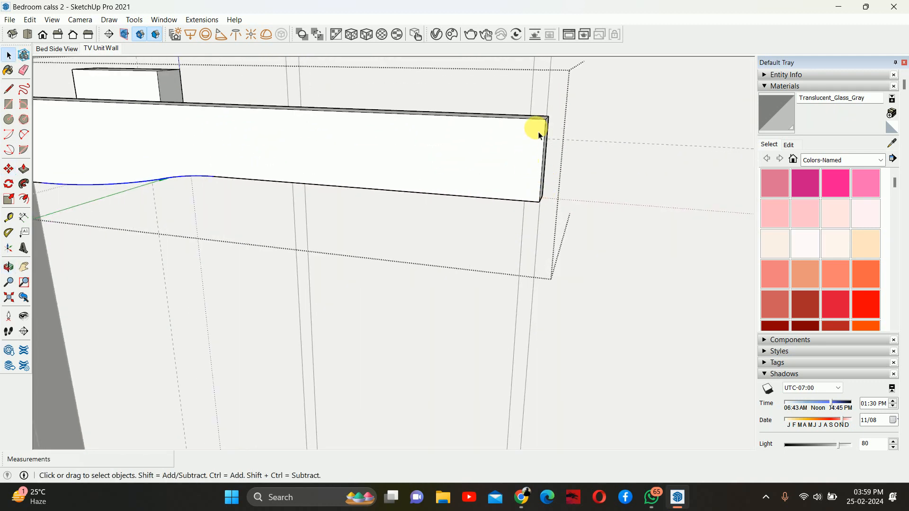
{"action": "middle_click_drag", "start_coordinate": [527, 171], "coordinate": [556, 142]}
{"action": "key", "text": "t"}
{"action": "left_click", "coordinate": [525, 104]}
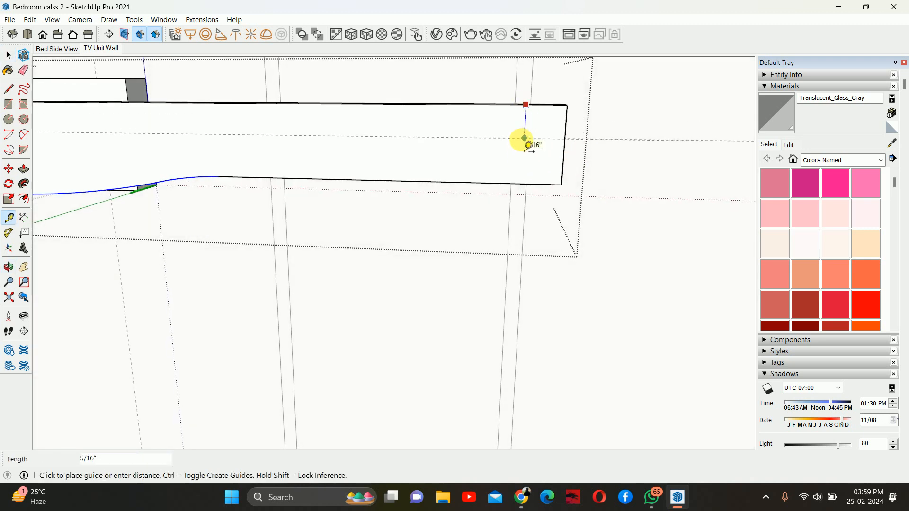
{"action": "type", "text": "25"}
{"action": "key", "text": "Return"}
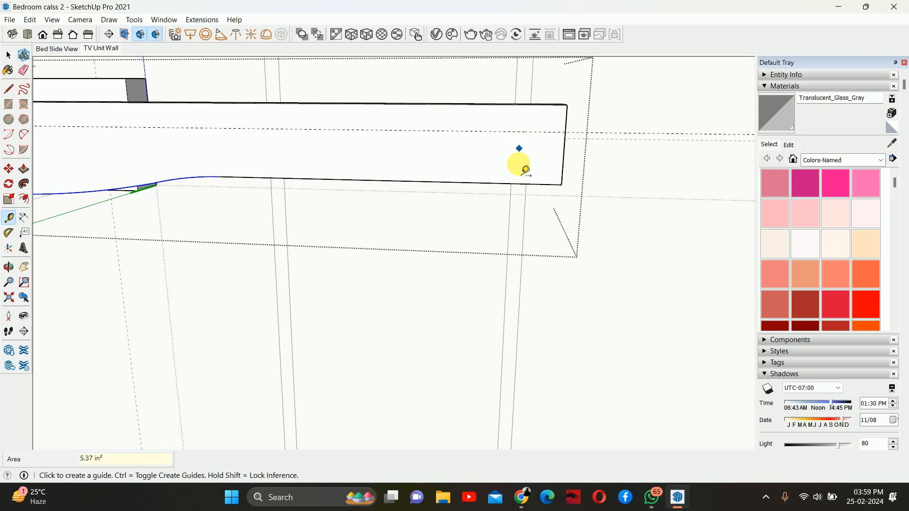
Step: Place guide lines 0.25" above the bottom edge and 0.25" in from the free end of the grip bar's front face
{"action": "left_click", "coordinate": [519, 184]}
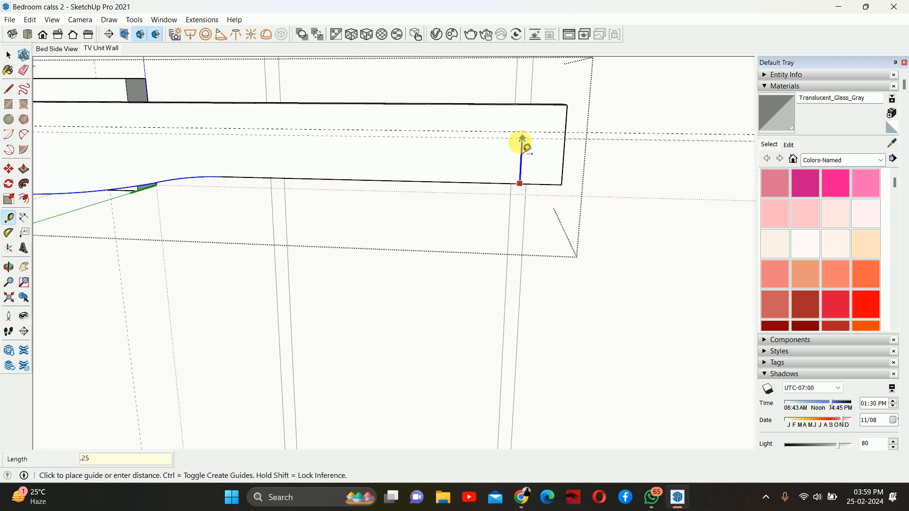
{"action": "key", "text": "Return"}
{"action": "left_click", "coordinate": [564, 145]}
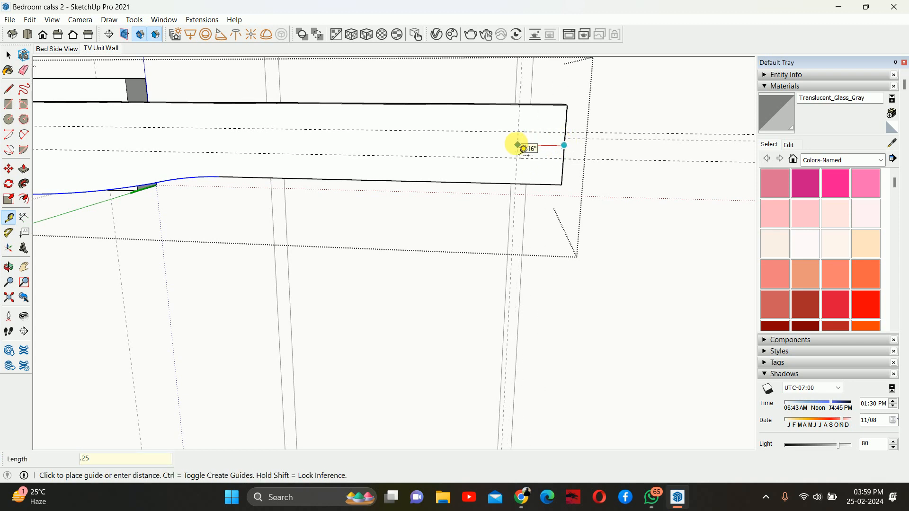
{"action": "type", "text": ".25"}
{"action": "key", "text": "Return"}
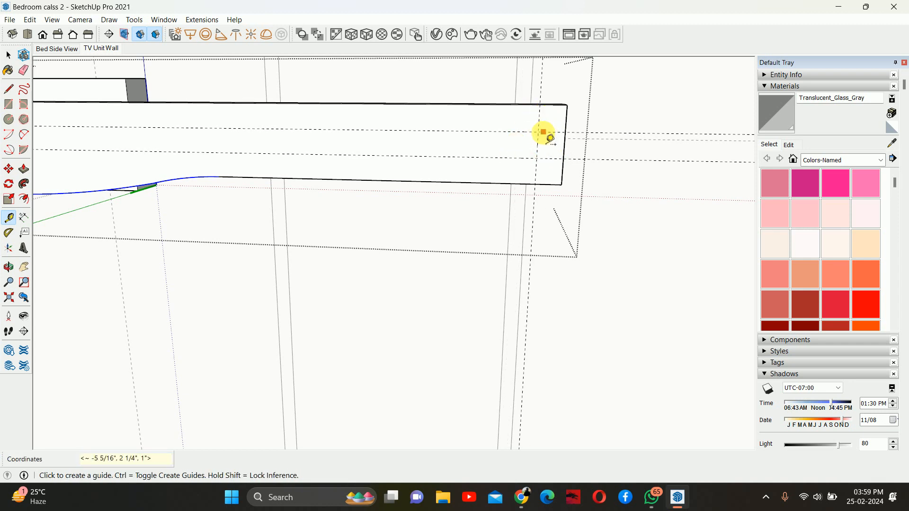
{"action": "key", "text": "space"}
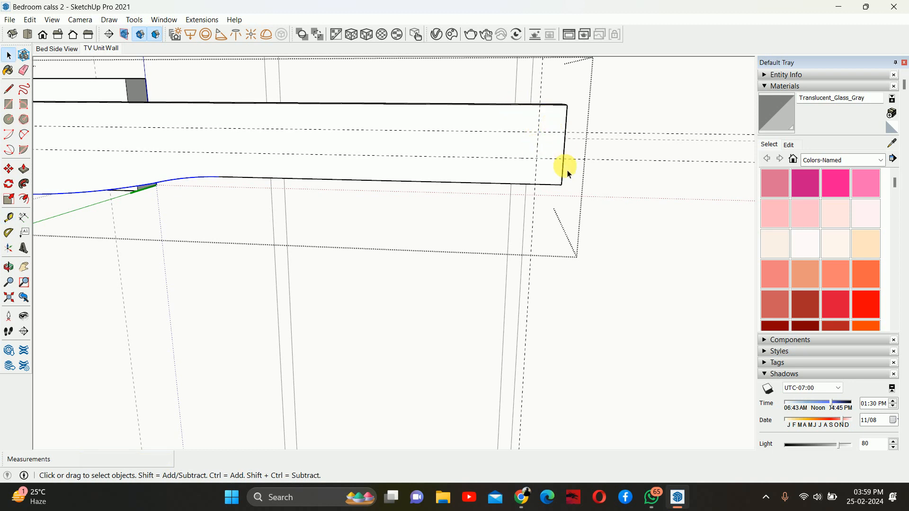
Step: Draw 1/4" corner arcs between the guide intersections at the upper and lower corners of the grip bar's free end
{"action": "key", "text": "a"}
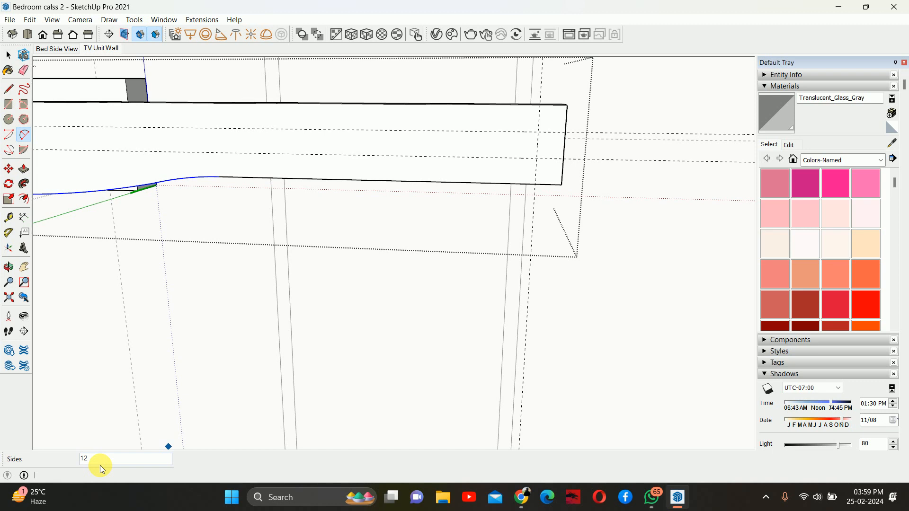
{"action": "scroll", "coordinate": [552, 91], "scroll_direction": "up", "scroll_amount": 5}
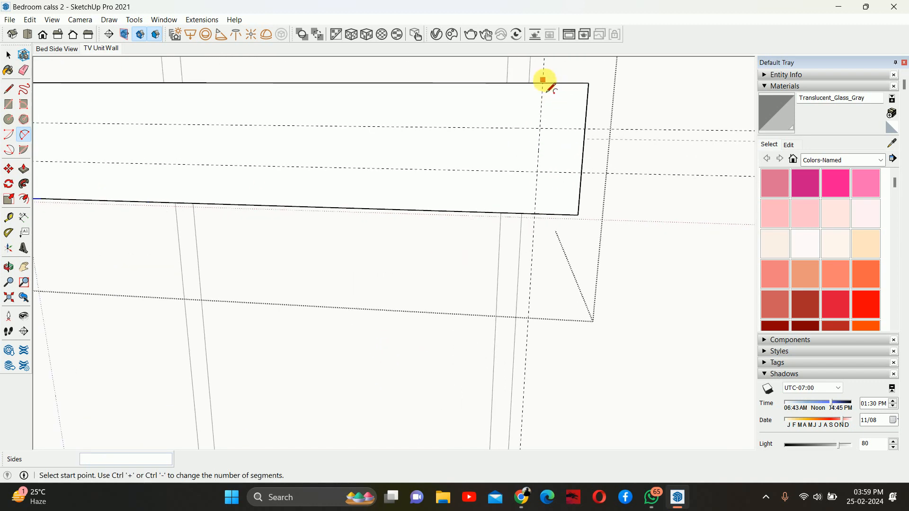
{"action": "left_click", "coordinate": [543, 83]}
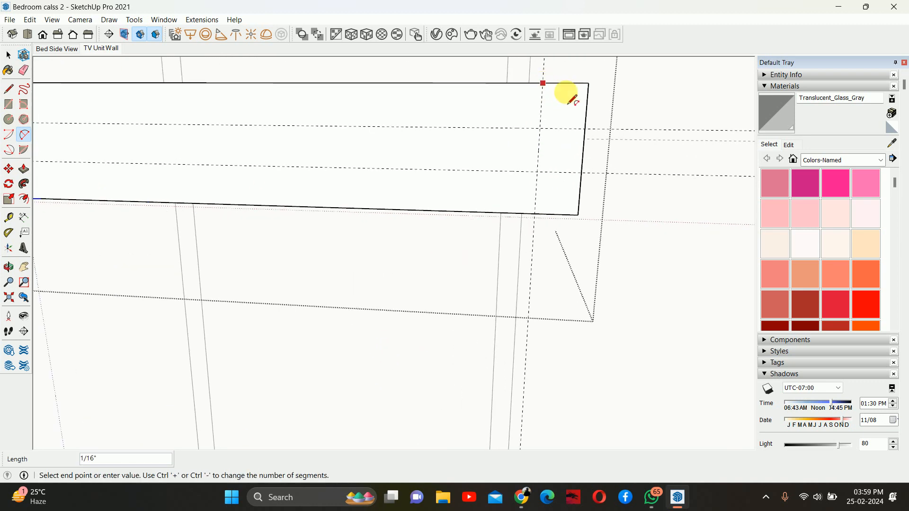
{"action": "left_click", "coordinate": [585, 128]}
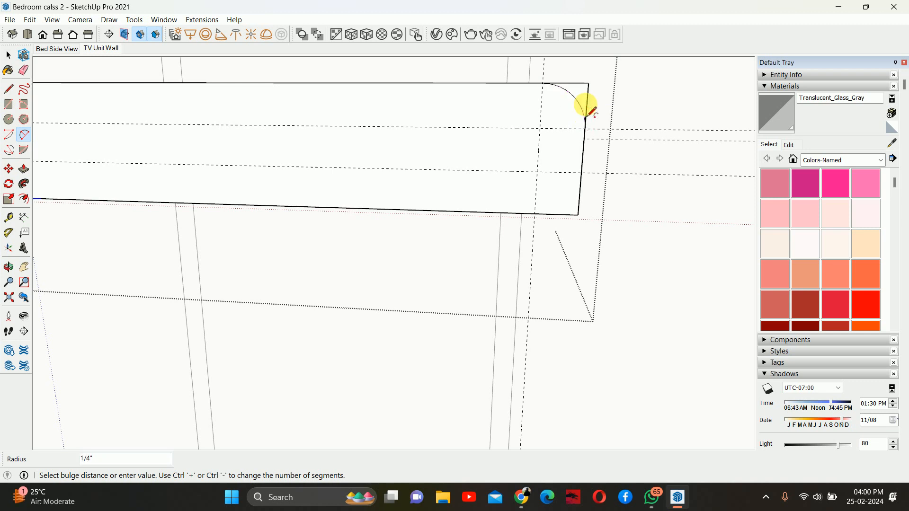
{"action": "left_click", "coordinate": [587, 113]}
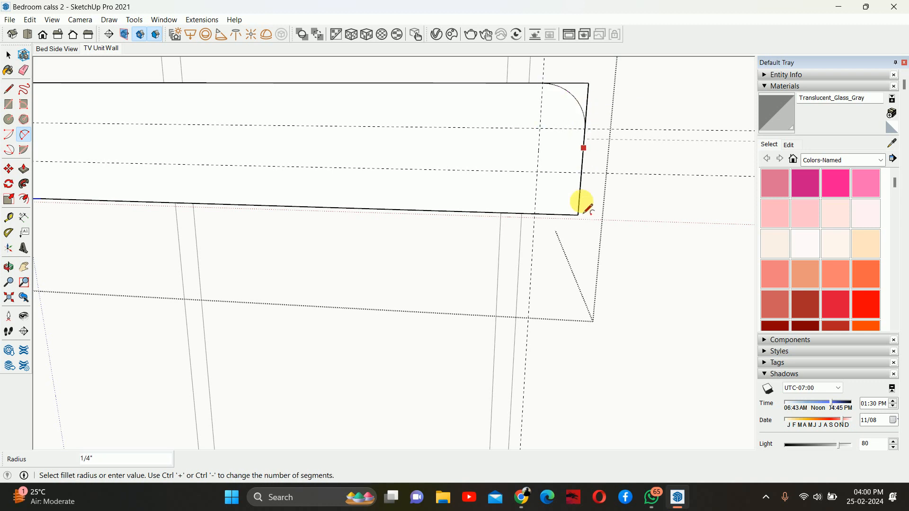
{"action": "left_click", "coordinate": [534, 213]}
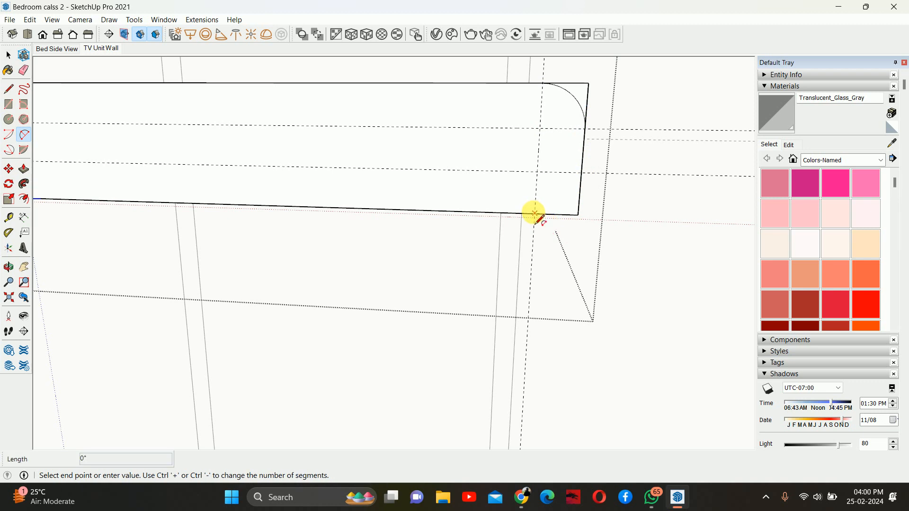
{"action": "left_click", "coordinate": [581, 172]}
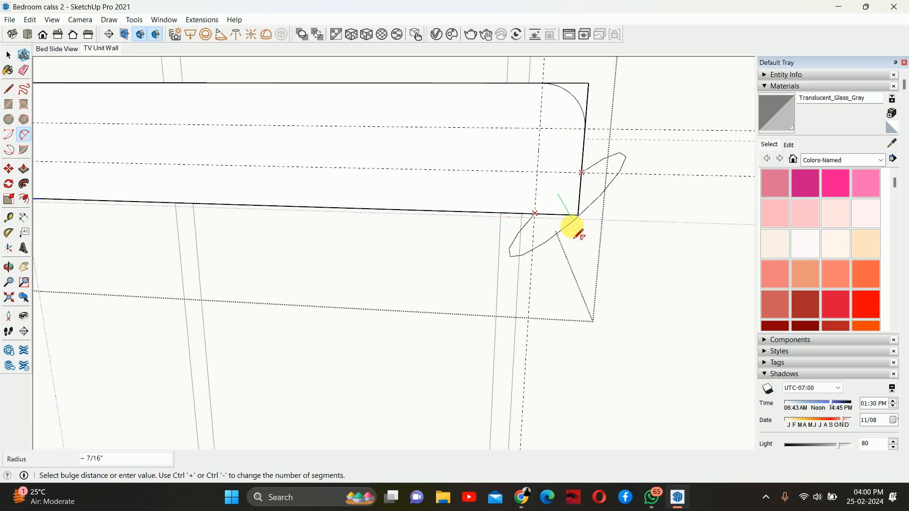
{"action": "left_click", "coordinate": [587, 200]}
Step: Push both corner pieces outside the arcs 1/4" through the grip bar to round its free end, and close the component
{"action": "middle_click_drag", "start_coordinate": [587, 200], "coordinate": [386, 257]}
{"action": "key", "text": "p"}
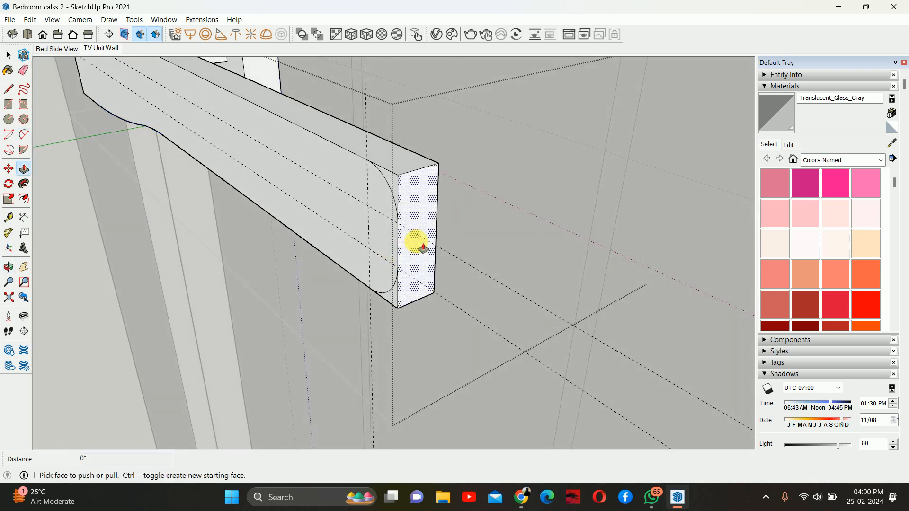
{"action": "left_click", "coordinate": [402, 196]}
{"action": "left_click", "coordinate": [436, 170]}
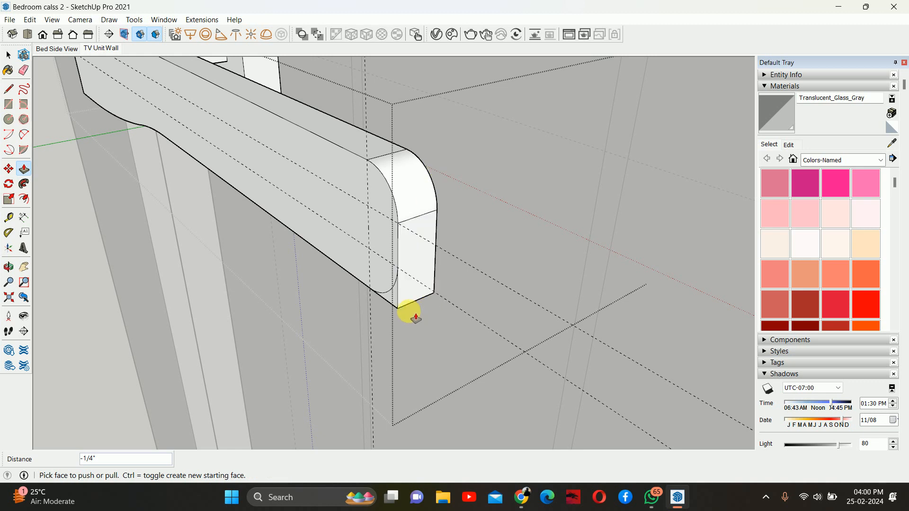
{"action": "double_click", "coordinate": [392, 298]}
{"action": "scroll", "coordinate": [401, 282], "scroll_direction": "down", "scroll_amount": 2}
{"action": "middle_click_drag", "start_coordinate": [477, 251], "coordinate": [454, 185]}
{"action": "key", "text": "space"}
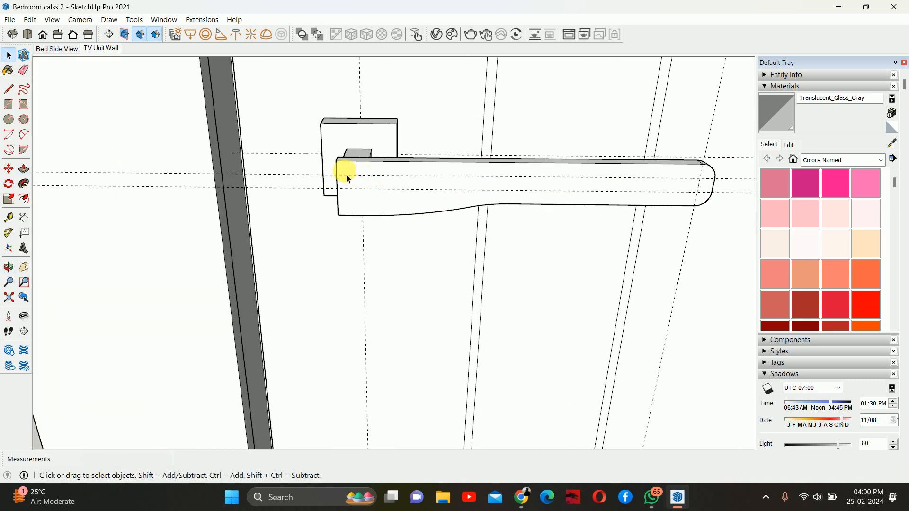
Step: Open the grip bar for editing and extend its stem-side end face outward by 0.25"
{"action": "scroll", "coordinate": [353, 167], "scroll_direction": "up", "scroll_amount": 2}
{"action": "middle_click_drag", "start_coordinate": [353, 168], "coordinate": [377, 183]}
{"action": "key", "text": "t"}
{"action": "scroll", "coordinate": [341, 175], "scroll_direction": "up", "scroll_amount": 2}
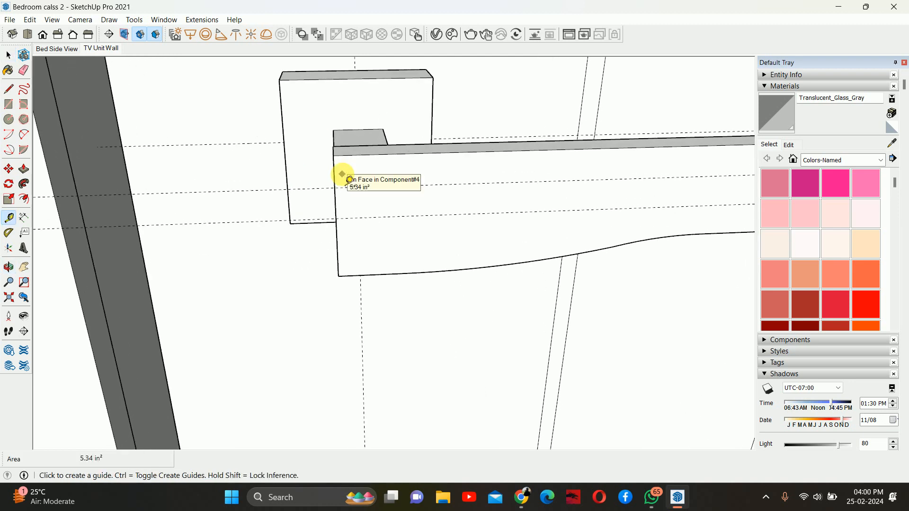
{"action": "key", "text": "space"}
{"action": "double_click", "coordinate": [355, 183]}
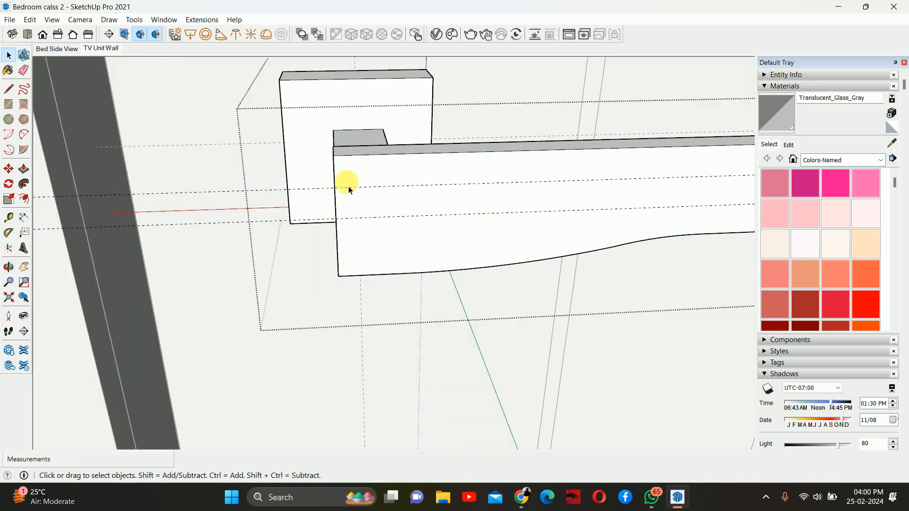
{"action": "key", "text": "t"}
{"action": "left_click", "coordinate": [334, 171]}
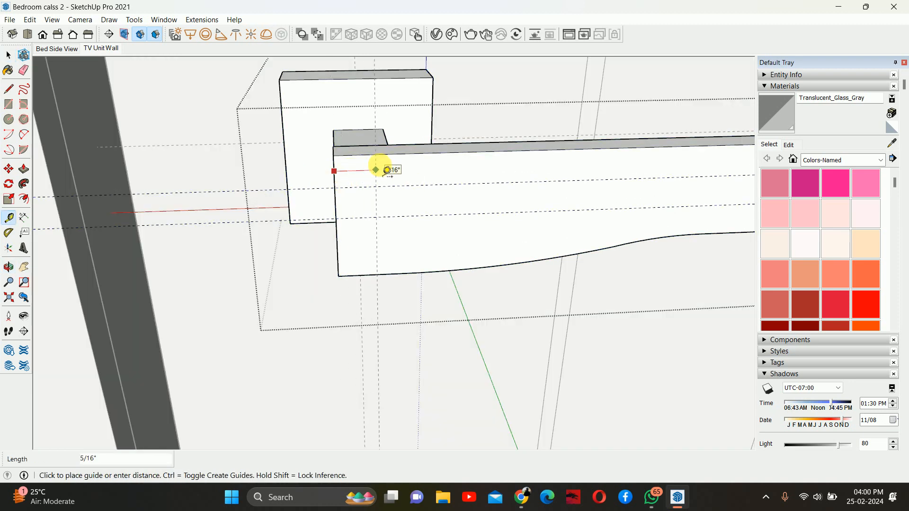
{"action": "middle_click_drag", "start_coordinate": [388, 170], "coordinate": [410, 211]}
{"action": "key", "text": "p"}
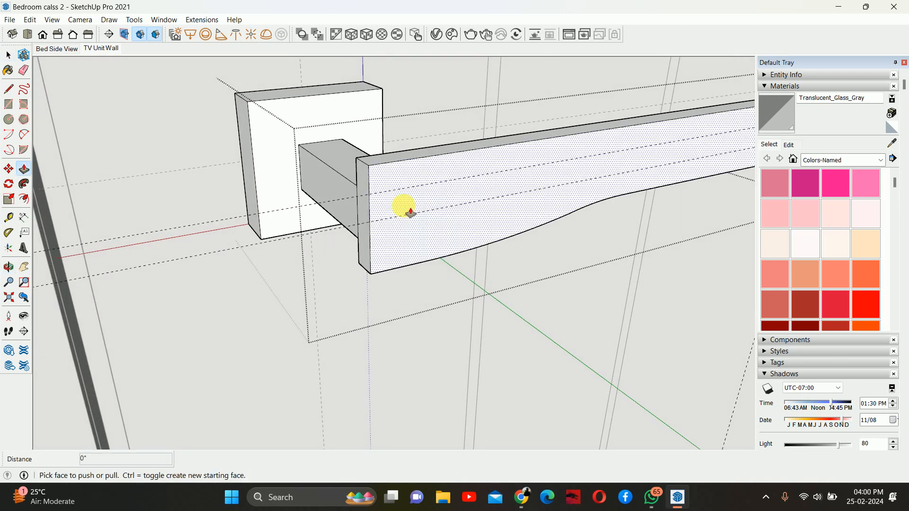
{"action": "left_click", "coordinate": [376, 194]}
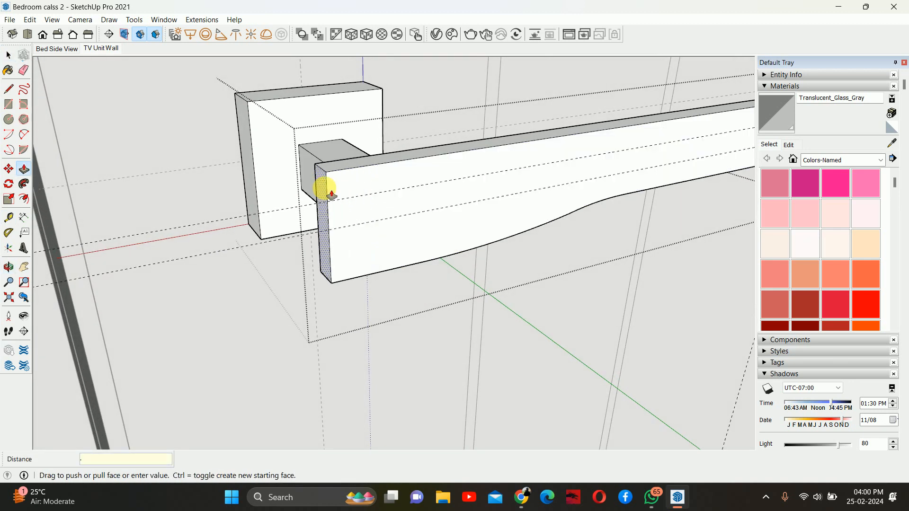
{"action": "type", "text": ".25"}
{"action": "key", "text": "Return"}
{"action": "left_click_drag", "start_coordinate": [374, 204], "coordinate": [329, 191]}
Step: Place a guide line 0.25" in from the grip bar's stem-side end and draw a 1/4" arc across its upper corner
{"action": "key", "text": "p"}
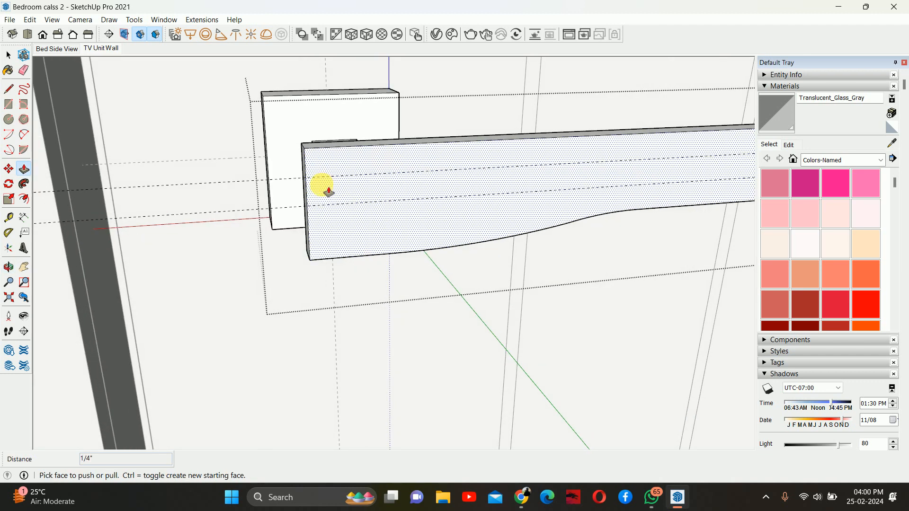
{"action": "key", "text": "t"}
{"action": "scroll", "coordinate": [302, 156], "scroll_direction": "up", "scroll_amount": 2}
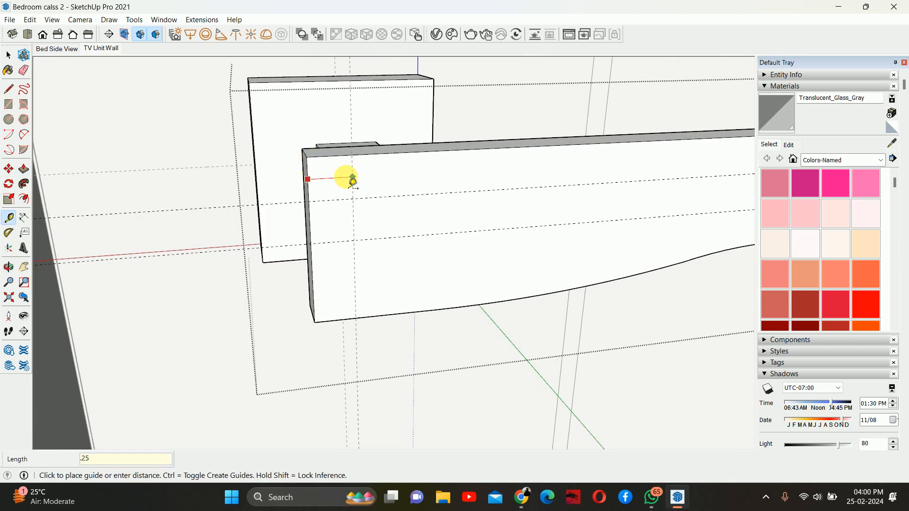
{"action": "key", "text": "a"}
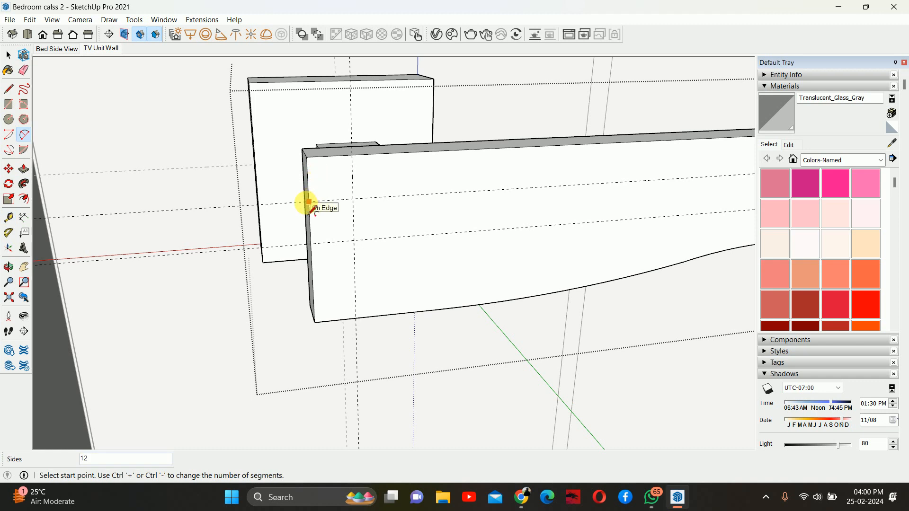
{"action": "left_click", "coordinate": [309, 202]}
{"action": "left_click", "coordinate": [351, 155]}
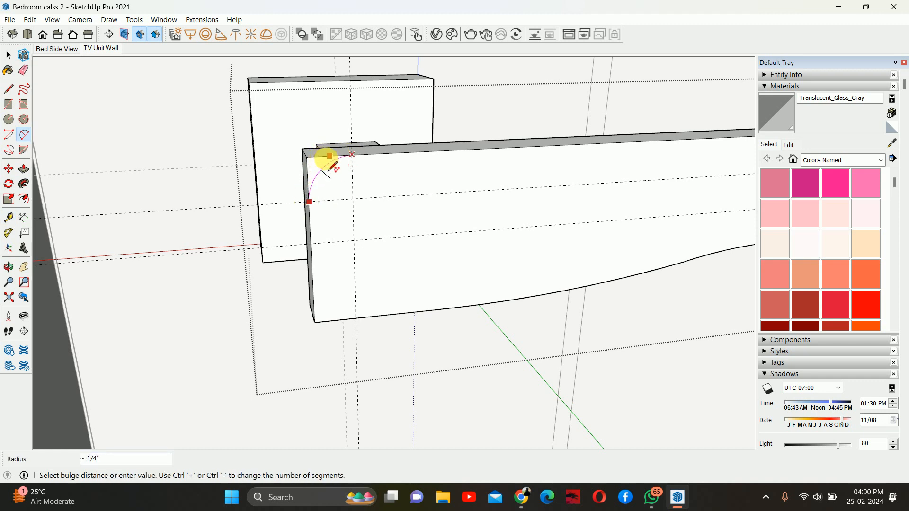
{"action": "left_click", "coordinate": [331, 158]}
Step: Push the upper corner piece outside the arc through the grip bar's thickness to round the corner
{"action": "middle_click_drag", "start_coordinate": [318, 166], "coordinate": [331, 186]}
{"action": "key", "text": "p"}
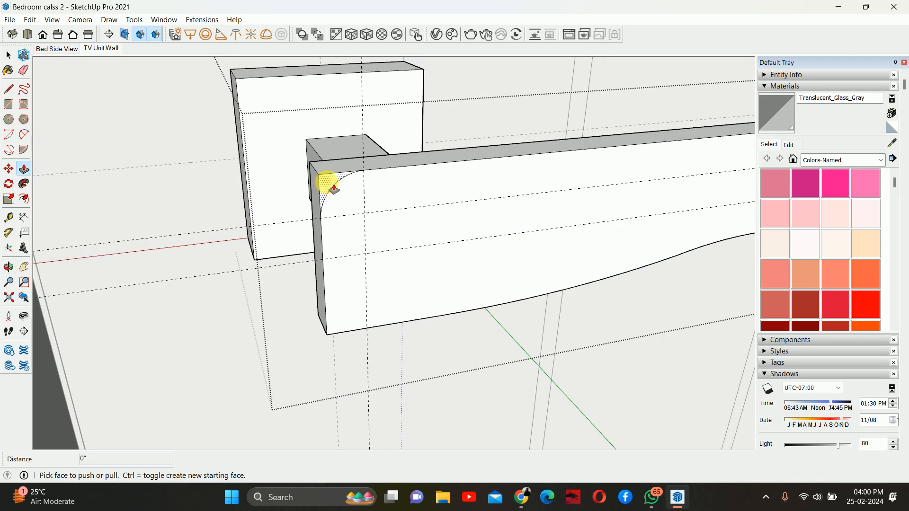
{"action": "left_click", "coordinate": [326, 182]}
{"action": "left_click", "coordinate": [317, 171]}
Step: Place a guide line above the grip bar's bottom edge and draw a 1/4" radius arc across the lower stem-side corner
{"action": "middle_click_drag", "start_coordinate": [308, 158], "coordinate": [301, 200]}
{"action": "key", "text": "t"}
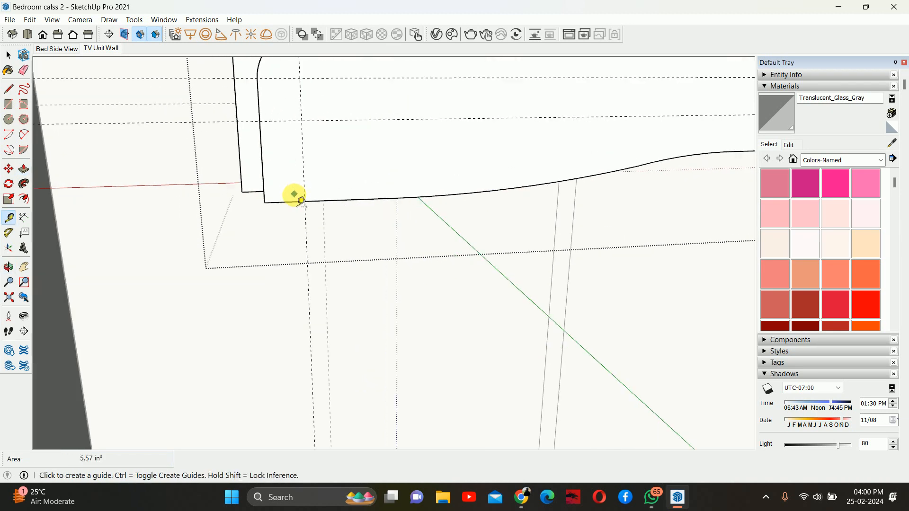
{"action": "left_click", "coordinate": [291, 202]}
{"action": "key", "text": "space"}
{"action": "scroll", "coordinate": [280, 204], "scroll_direction": "up", "scroll_amount": 2}
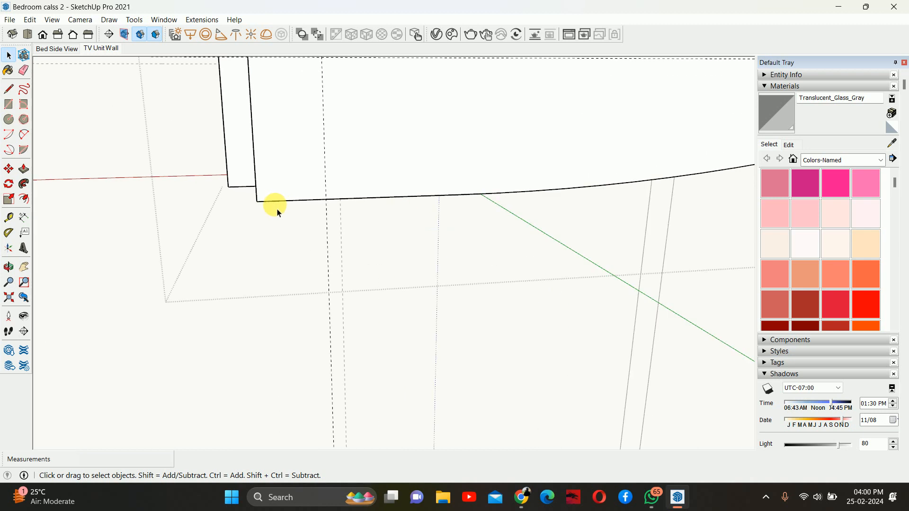
{"action": "key", "text": "t"}
{"action": "left_click", "coordinate": [265, 202]}
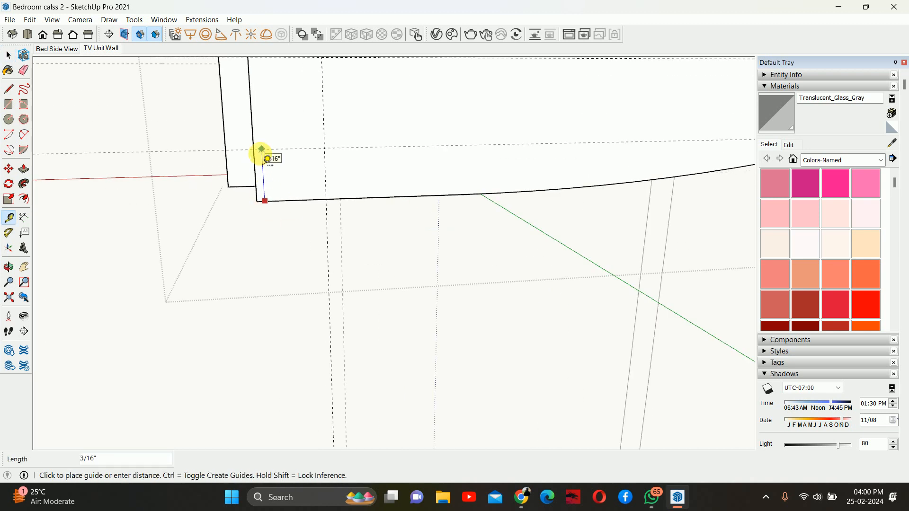
{"action": "key", "text": "Return"}
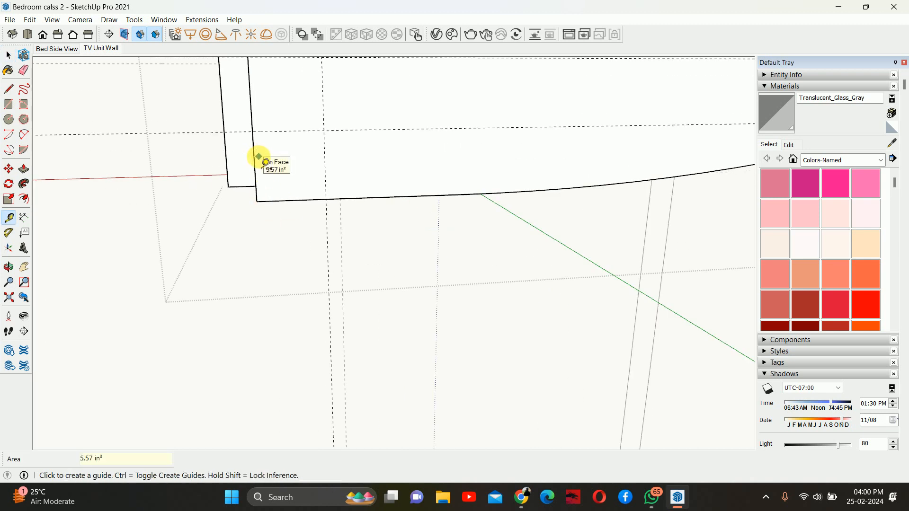
{"action": "key", "text": "a"}
{"action": "left_click_drag", "start_coordinate": [253, 132], "coordinate": [313, 208]}
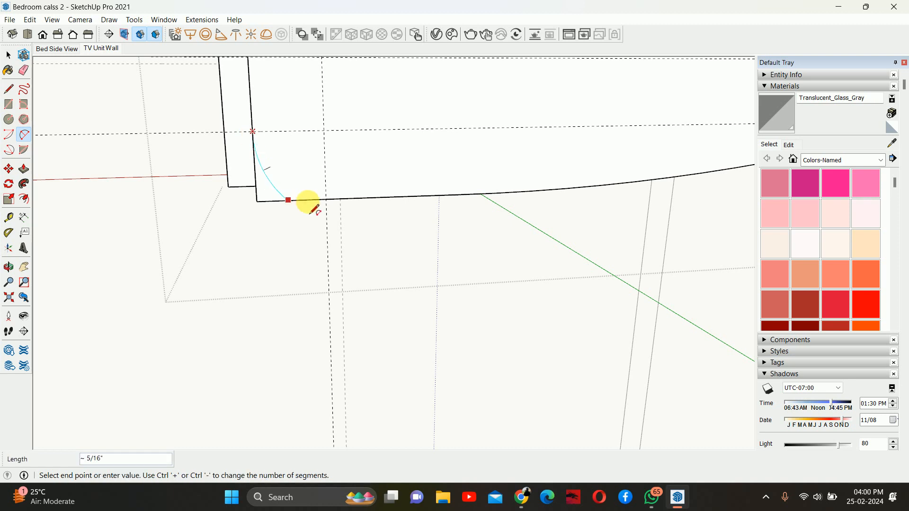
{"action": "left_click", "coordinate": [326, 200]}
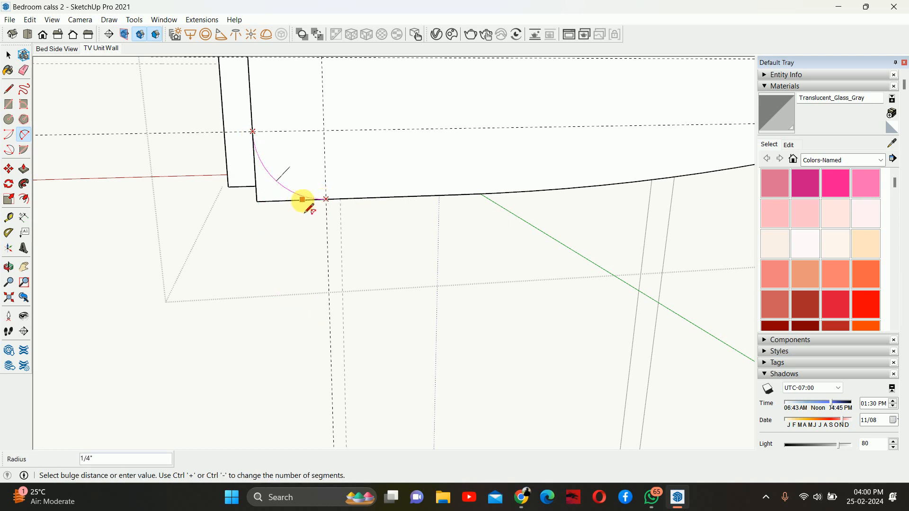
Step: Push the lower corner piece 1/4" through the grip bar to round it, and close the component
{"action": "middle_click_drag", "start_coordinate": [326, 209], "coordinate": [392, 229]}
{"action": "key", "text": "p"}
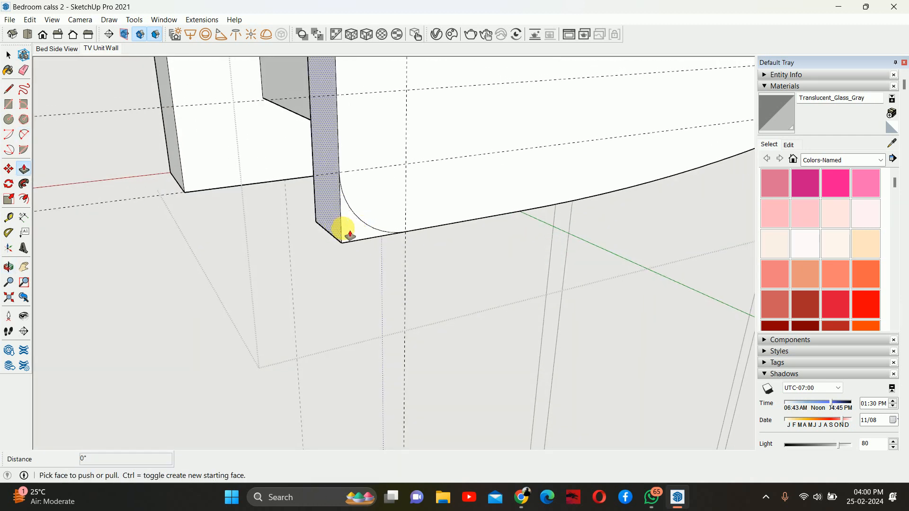
{"action": "left_click", "coordinate": [345, 228]}
{"action": "left_click", "coordinate": [322, 201]}
{"action": "scroll", "coordinate": [369, 201], "scroll_direction": "down", "scroll_amount": 4}
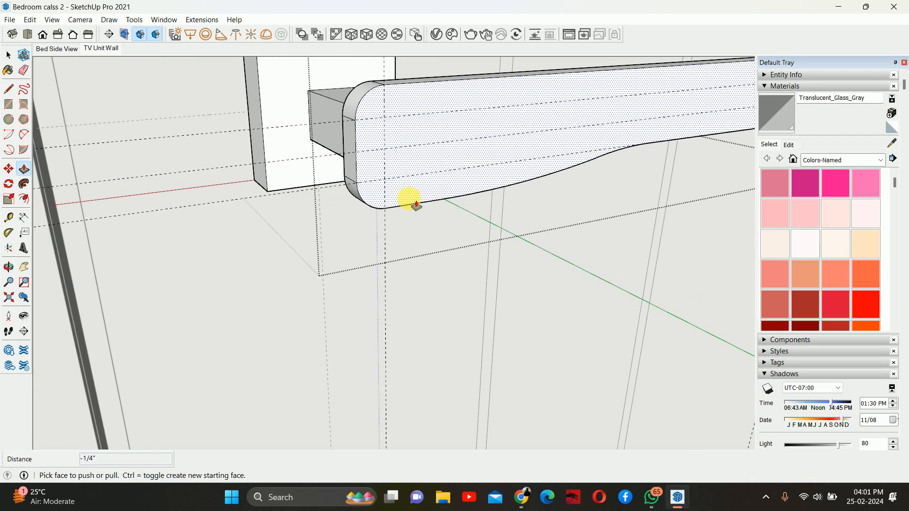
{"action": "middle_click_drag", "start_coordinate": [416, 203], "coordinate": [286, 152]}
{"action": "key", "text": "space"}
{"action": "key", "text": "Escape"}
{"action": "scroll", "coordinate": [379, 130], "scroll_direction": "down", "scroll_amount": 6}
{"action": "scroll", "coordinate": [460, 132], "scroll_direction": "down", "scroll_amount": 1}
{"action": "middle_click_drag", "start_coordinate": [460, 132], "coordinate": [496, 135]}
Step: Delete all guide lines in the model
{"action": "left_click", "coordinate": [29, 20]}
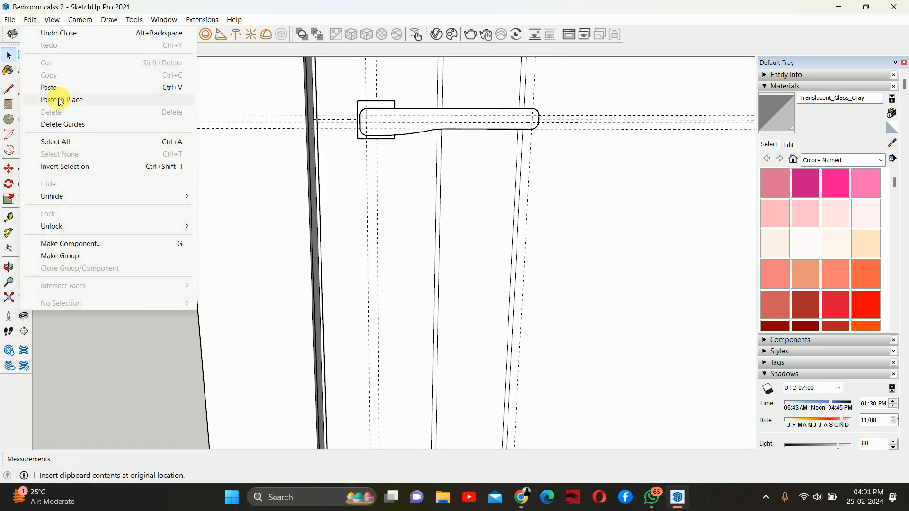
{"action": "left_click", "coordinate": [51, 122]}
{"action": "scroll", "coordinate": [374, 121], "scroll_direction": "down", "scroll_amount": 4}
{"action": "scroll", "coordinate": [364, 131], "scroll_direction": "down", "scroll_amount": 8}
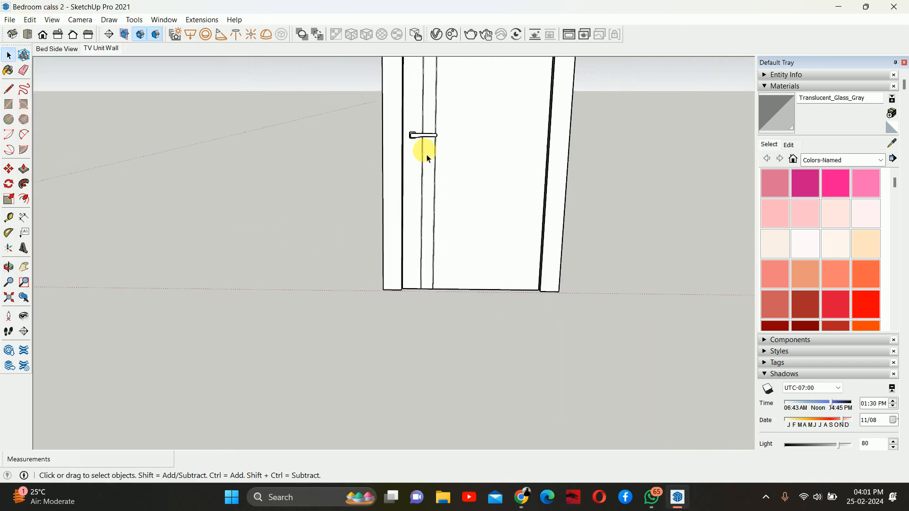
Step: Open the door panel for editing and push its bottom face up 3/4" to leave a floor gap
{"action": "middle_click_drag", "start_coordinate": [424, 142], "coordinate": [353, 280]}
{"action": "scroll", "coordinate": [410, 294], "scroll_direction": "up", "scroll_amount": 5}
{"action": "scroll", "coordinate": [354, 348], "scroll_direction": "up", "scroll_amount": 4}
{"action": "key", "text": "p"}
{"action": "scroll", "coordinate": [353, 353], "scroll_direction": "up", "scroll_amount": 3}
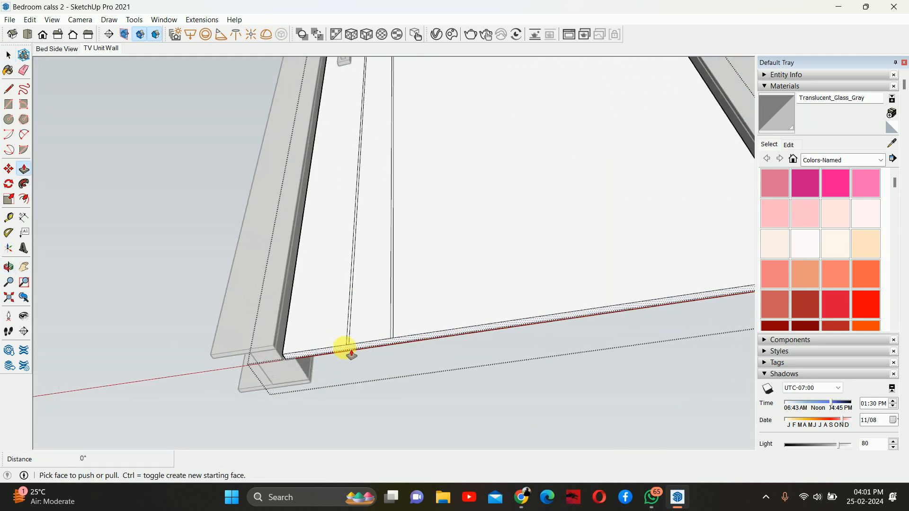
{"action": "left_click_drag", "start_coordinate": [349, 358], "coordinate": [352, 341]}
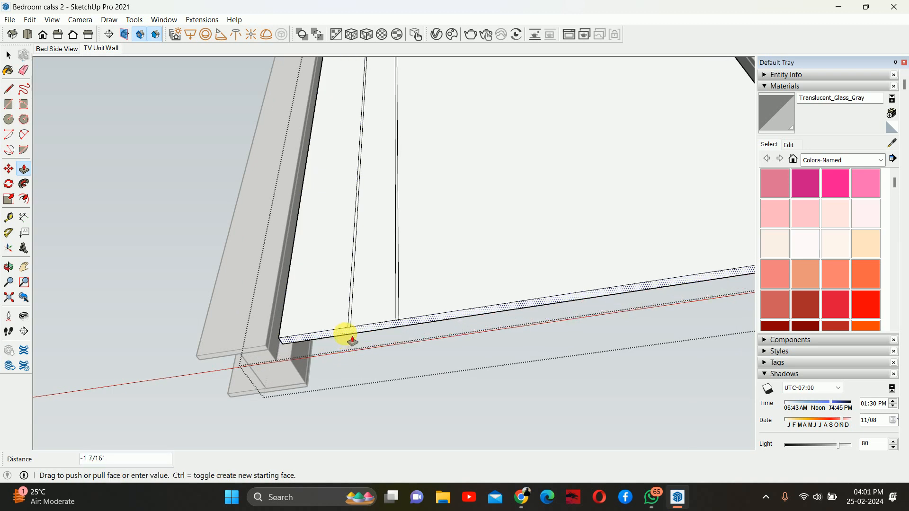
{"action": "key", "text": "Return"}
Step: Push both narrow vertical strips 0.5" into the door panel to form grooves, and close the panel
{"action": "middle_click_drag", "start_coordinate": [357, 274], "coordinate": [389, 435]}
{"action": "scroll", "coordinate": [368, 369], "scroll_direction": "down", "scroll_amount": 2}
{"action": "scroll", "coordinate": [376, 324], "scroll_direction": "up", "scroll_amount": 3}
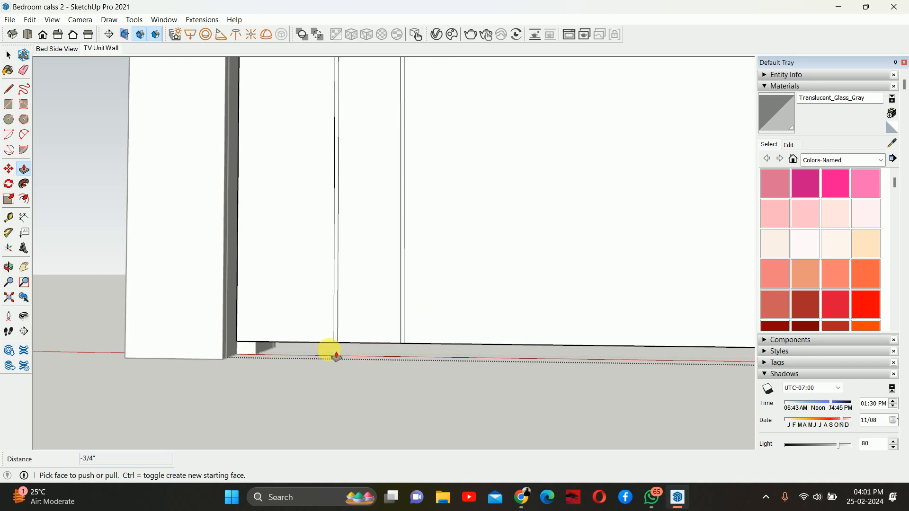
{"action": "middle_click_drag", "start_coordinate": [325, 349], "coordinate": [316, 311]}
{"action": "left_click", "coordinate": [320, 316]}
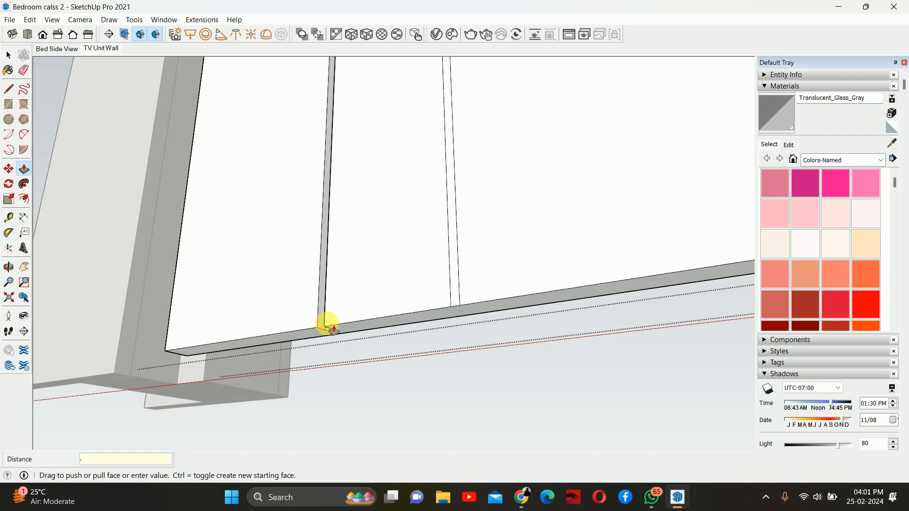
{"action": "type", "text": ".5"}
{"action": "key", "text": "Return"}
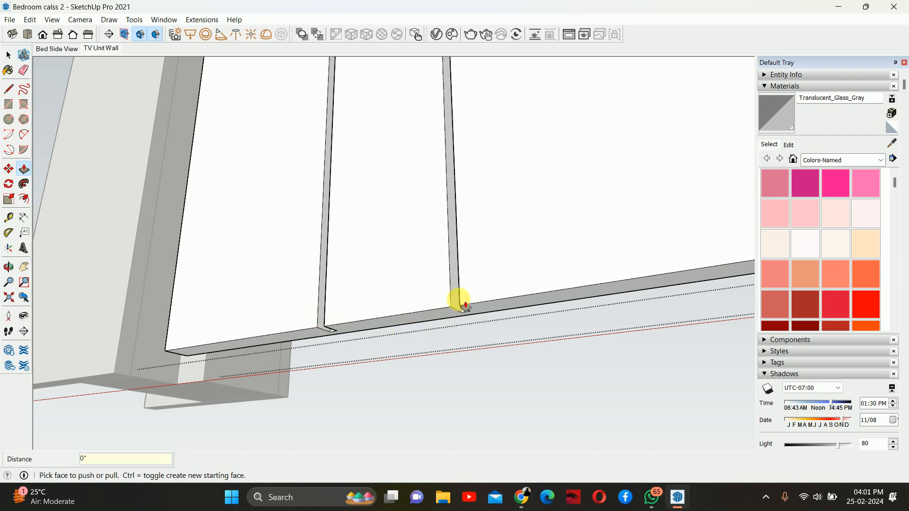
{"action": "middle_click_drag", "start_coordinate": [461, 301], "coordinate": [544, 375]}
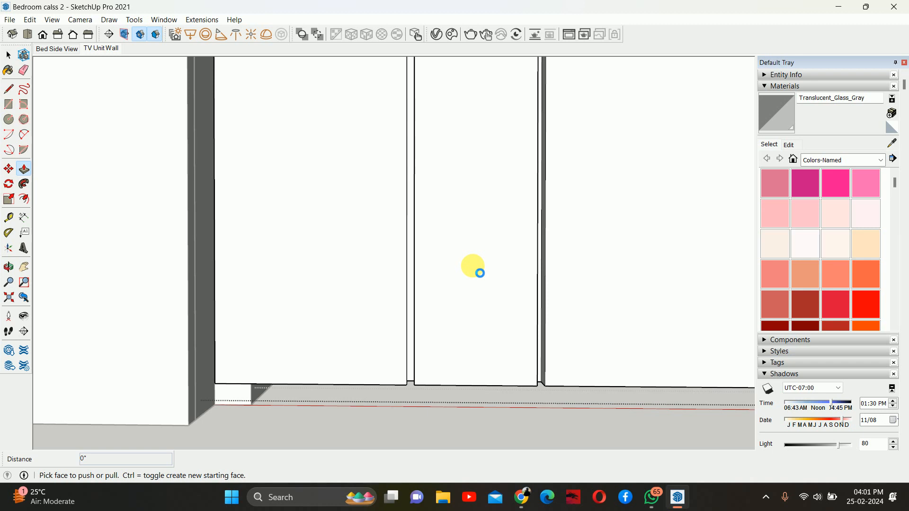
{"action": "key", "text": "space"}
Step: Inspect the upper ends of the vertical grooves and the gap below the door frame
{"action": "scroll", "coordinate": [480, 273], "scroll_direction": "down", "scroll_amount": 10}
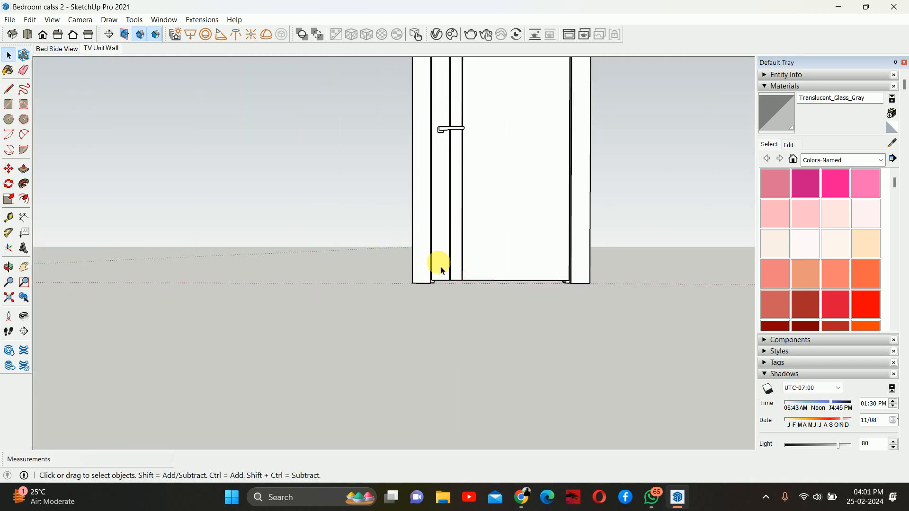
{"action": "scroll", "coordinate": [452, 222], "scroll_direction": "down", "scroll_amount": 4}
{"action": "middle_click_drag", "start_coordinate": [452, 199], "coordinate": [437, 331], "text": "shift"}
{"action": "scroll", "coordinate": [430, 175], "scroll_direction": "up", "scroll_amount": 5}
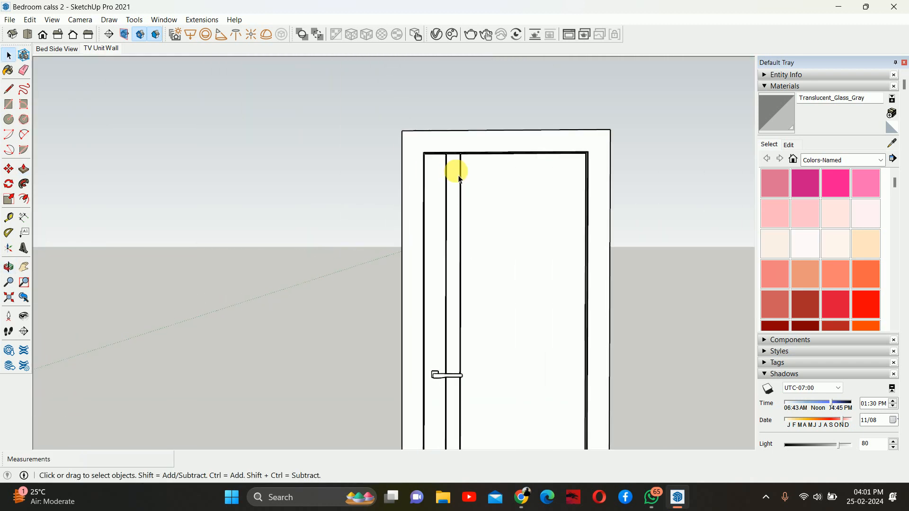
{"action": "scroll", "coordinate": [460, 179], "scroll_direction": "up", "scroll_amount": 6}
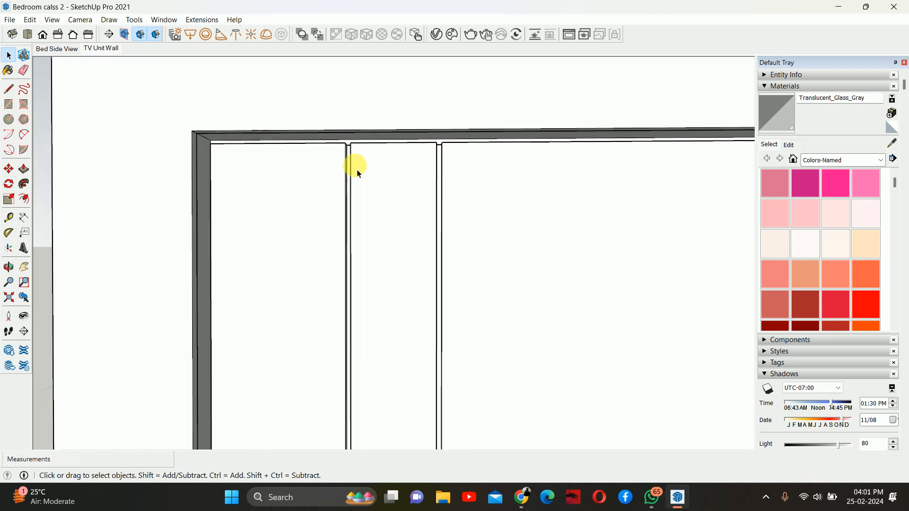
{"action": "scroll", "coordinate": [367, 182], "scroll_direction": "down", "scroll_amount": 4}
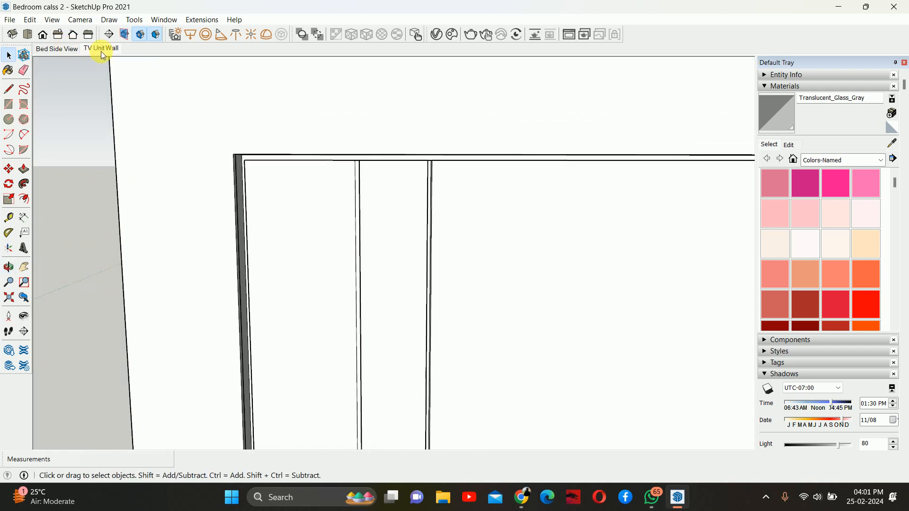
Step: Switch to the TV Unit Wall scene and make one group of the door panel, frame and handle standing outside the room
{"action": "left_click", "coordinate": [101, 49]}
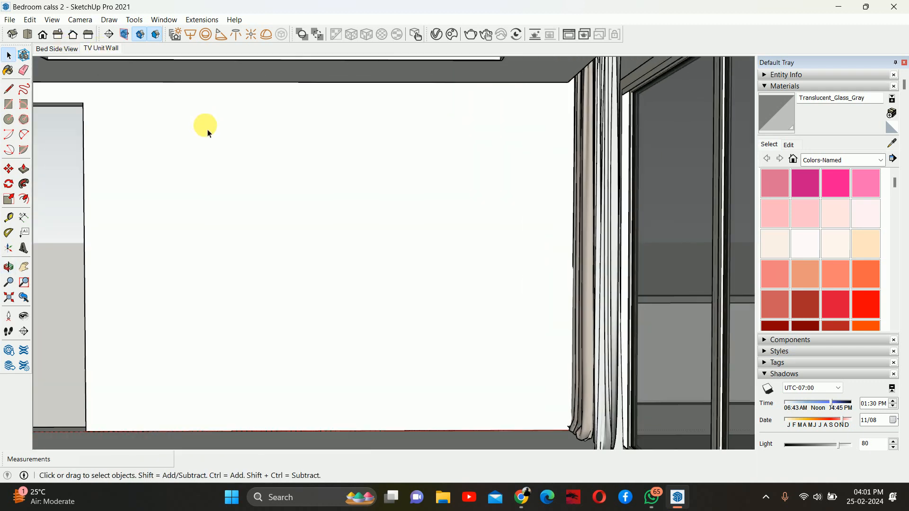
{"action": "scroll", "coordinate": [209, 132], "scroll_direction": "down", "scroll_amount": 10}
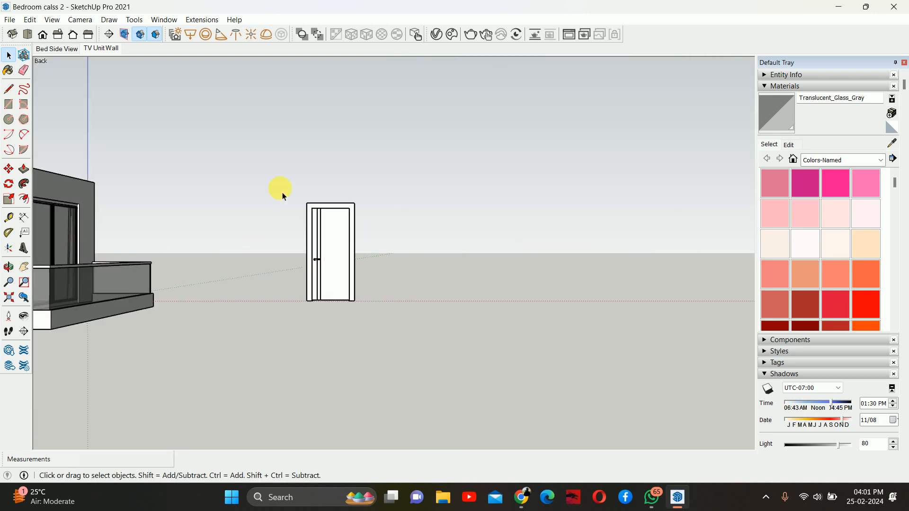
{"action": "left_click_drag", "start_coordinate": [283, 179], "coordinate": [452, 422]}
{"action": "right_click", "coordinate": [328, 225]}
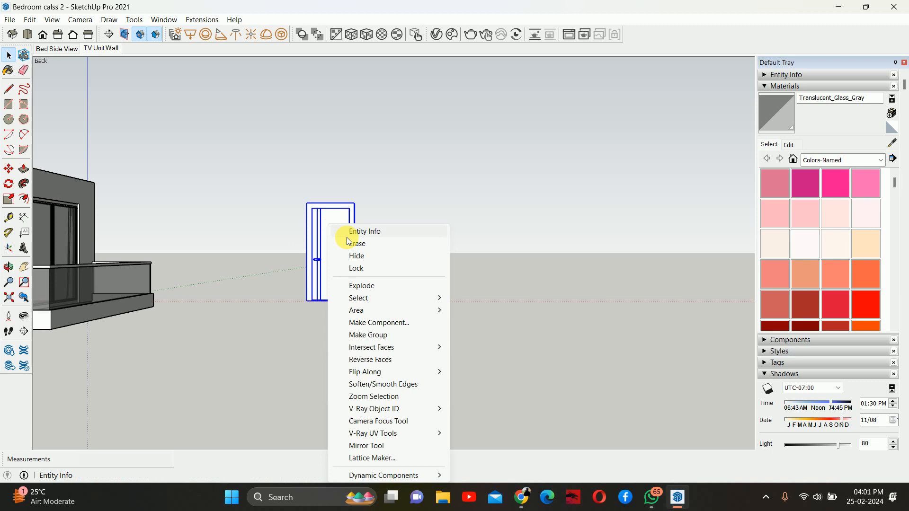
{"action": "left_click", "coordinate": [380, 338]}
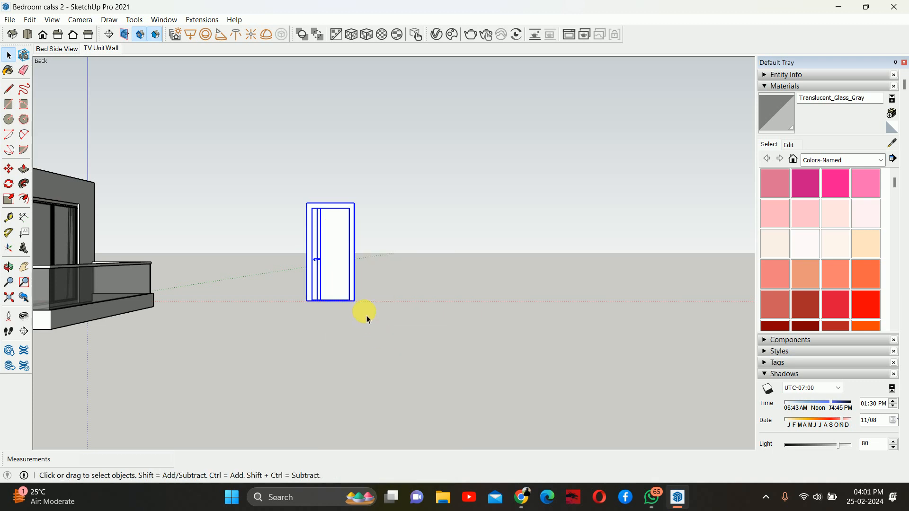
{"action": "middle_click_drag", "start_coordinate": [323, 282], "coordinate": [637, 305]}
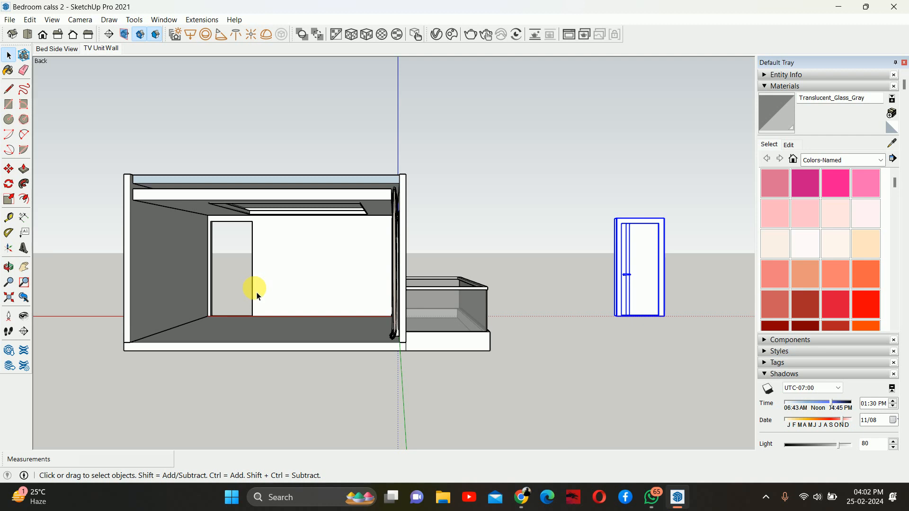
{"action": "middle_click_drag", "start_coordinate": [558, 307], "coordinate": [487, 310]}
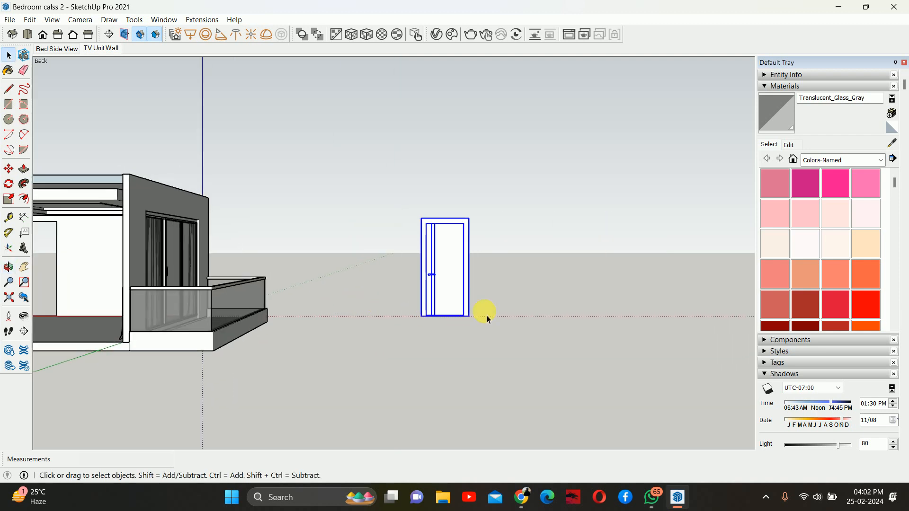
{"action": "scroll", "coordinate": [444, 279], "scroll_direction": "up", "scroll_amount": 4}
{"action": "right_click", "coordinate": [434, 216]}
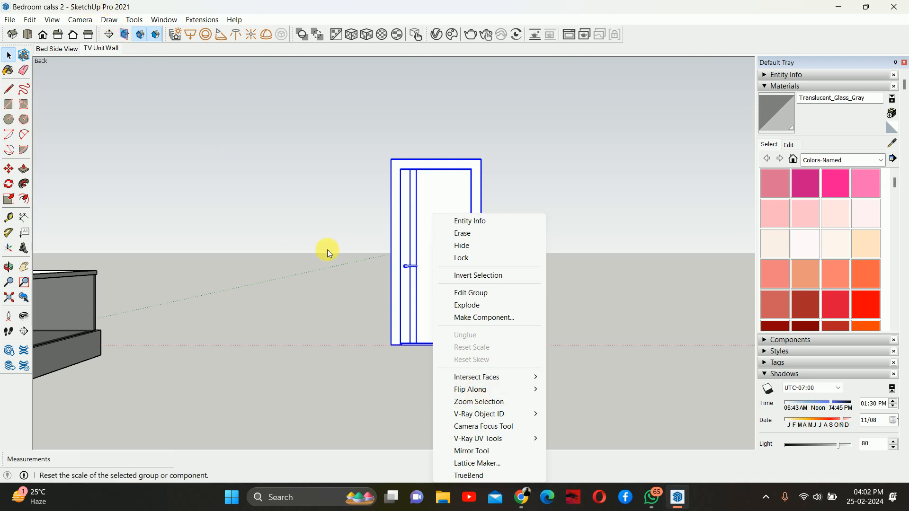
{"action": "mouse_move", "coordinate": [479, 390]}
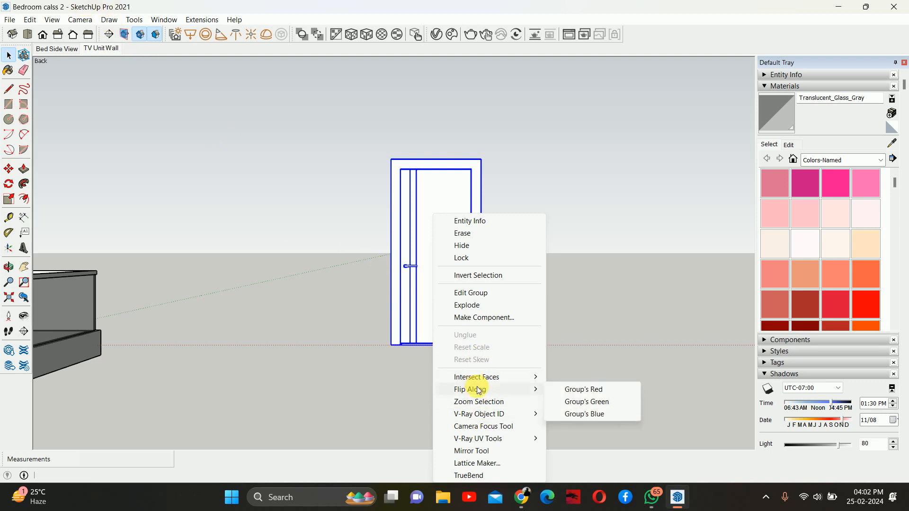
{"action": "left_click", "coordinate": [287, 269]}
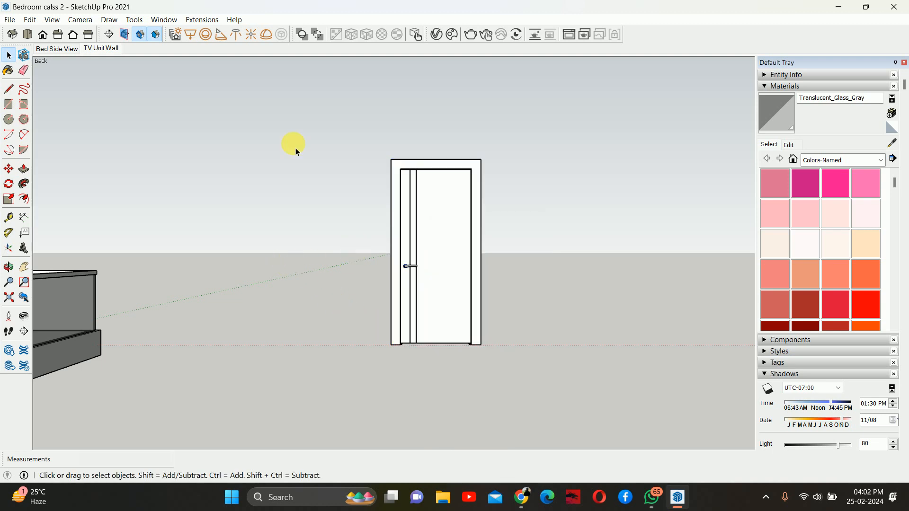
{"action": "left_click_drag", "start_coordinate": [346, 126], "coordinate": [513, 396]}
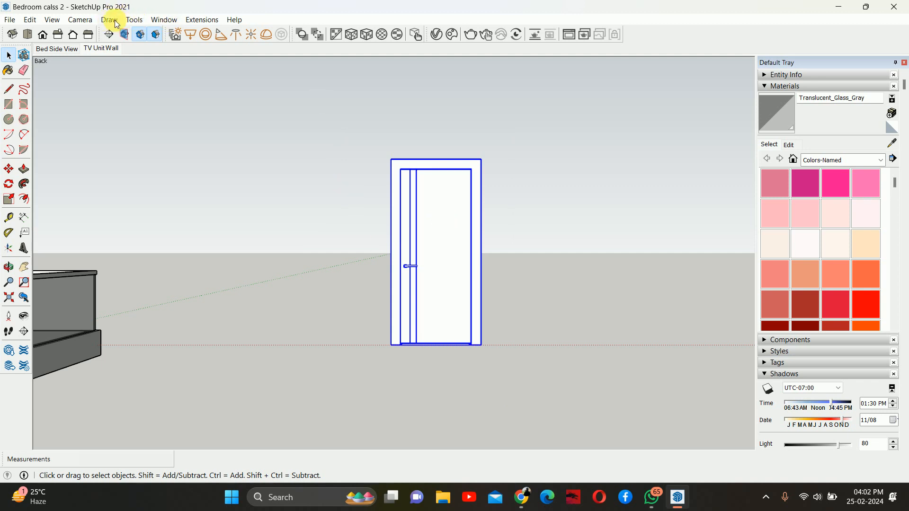
{"action": "left_click", "coordinate": [133, 20]}
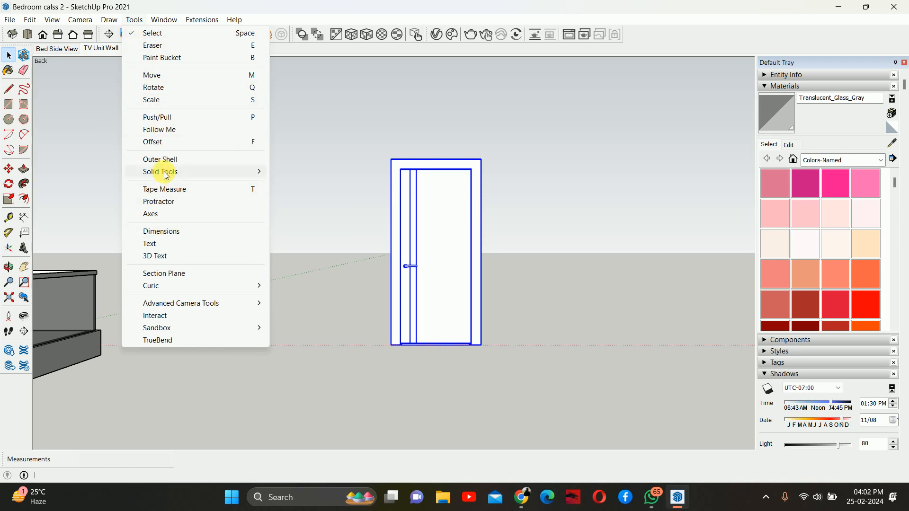
{"action": "left_click", "coordinate": [321, 115]}
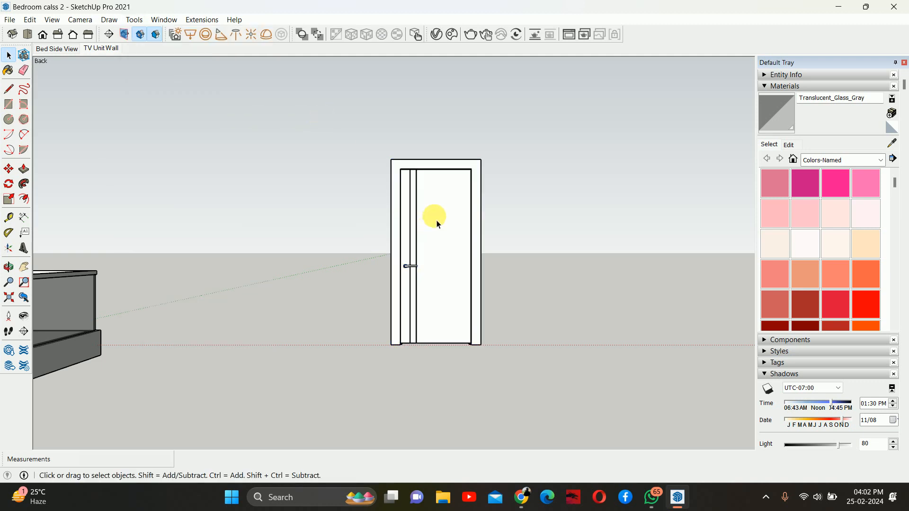
Step: Try flipping the door group along its blue axis, and flip it back along the same axis
{"action": "right_click", "coordinate": [434, 214]}
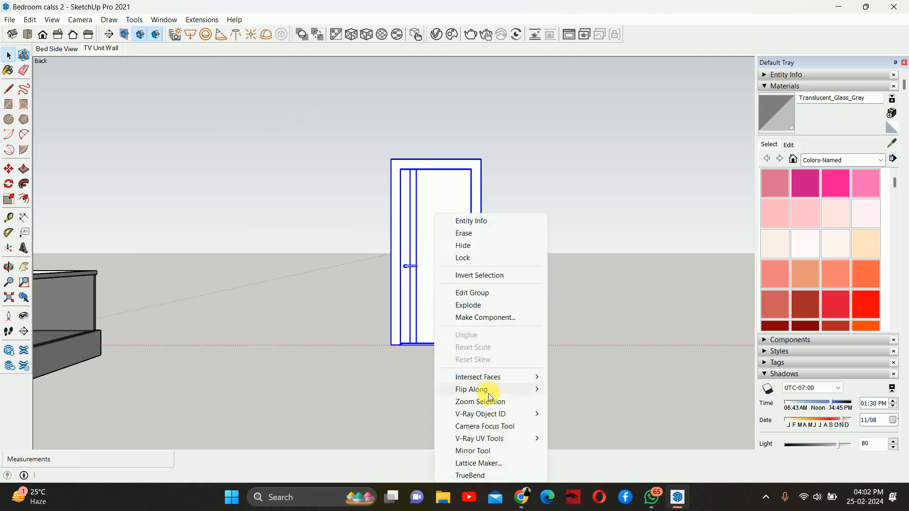
{"action": "mouse_move", "coordinate": [495, 396]}
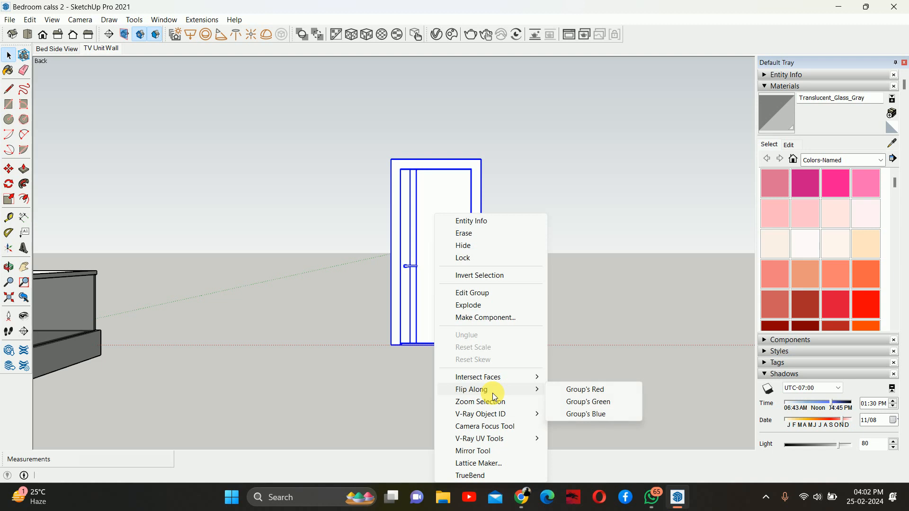
{"action": "left_click", "coordinate": [593, 415]}
{"action": "left_click", "coordinate": [572, 336]}
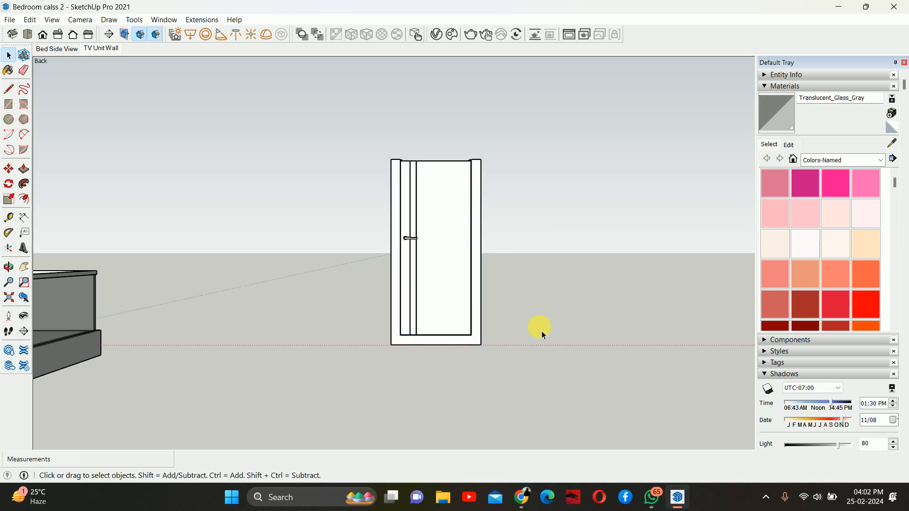
{"action": "right_click", "coordinate": [427, 236]}
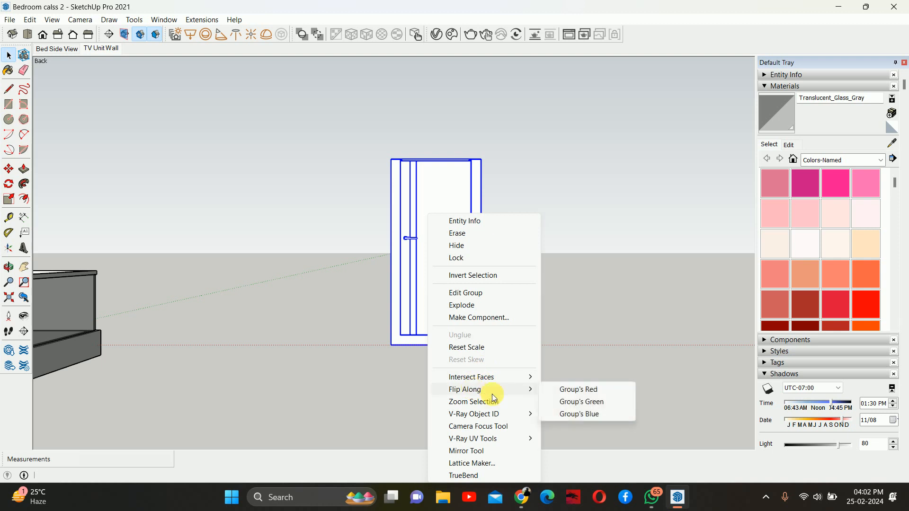
{"action": "left_click", "coordinate": [564, 414]}
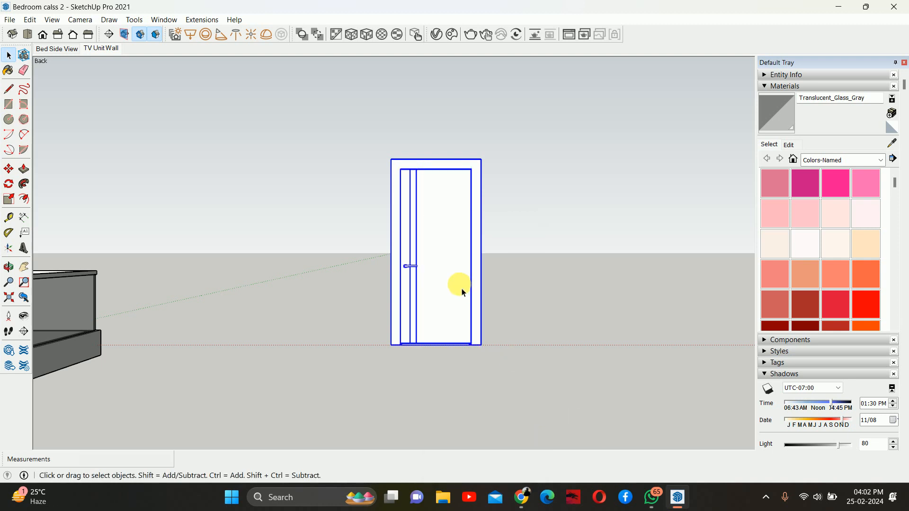
Step: Flip the door group along its red axis to mirror the handle and grooves to the opposite side
{"action": "right_click", "coordinate": [432, 282]}
{"action": "mouse_move", "coordinate": [482, 189]}
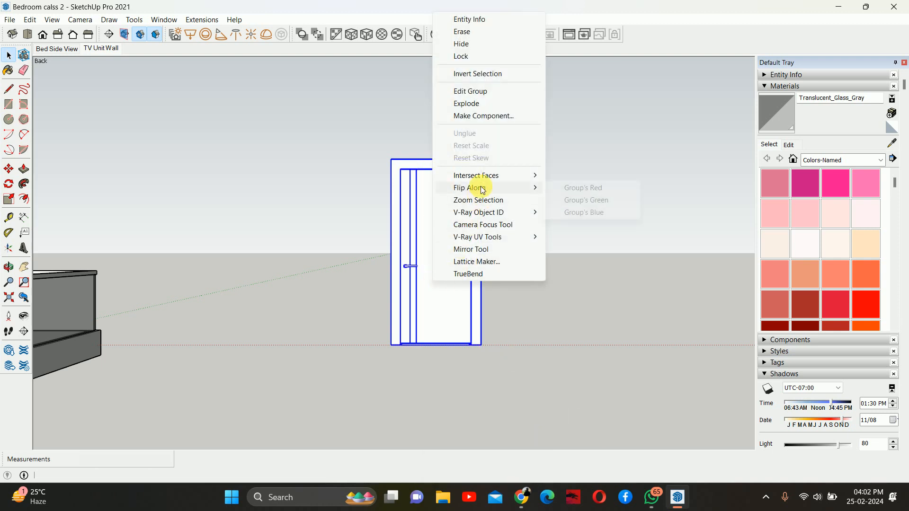
{"action": "left_click", "coordinate": [584, 187]}
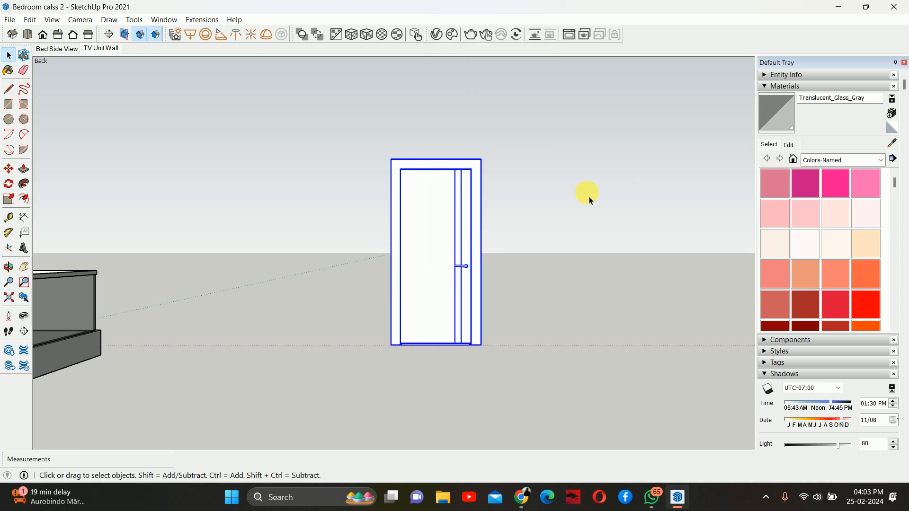
{"action": "left_click", "coordinate": [515, 368]}
Step: Move the door group by its bottom frame corner into the room's door opening, snapping it to the opening's lower corner
{"action": "middle_click_drag", "start_coordinate": [481, 325], "coordinate": [415, 350]}
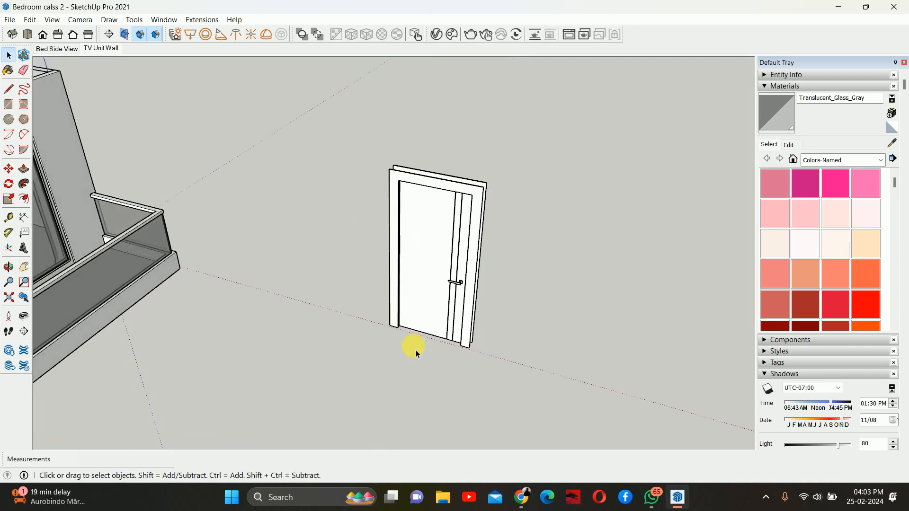
{"action": "left_click", "coordinate": [409, 315]}
{"action": "middle_click_drag", "start_coordinate": [410, 316], "coordinate": [643, 365]}
{"action": "scroll", "coordinate": [451, 297], "scroll_direction": "up", "scroll_amount": 5}
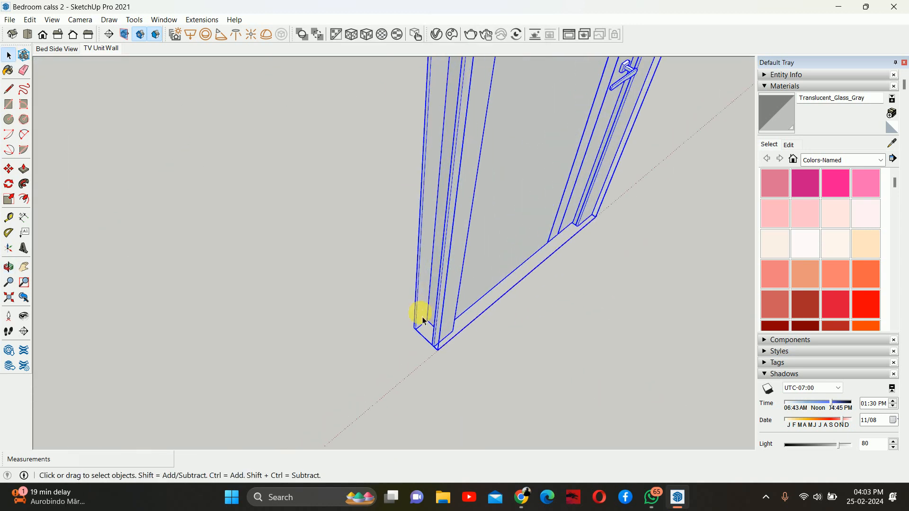
{"action": "middle_click_drag", "start_coordinate": [423, 317], "coordinate": [890, 364]}
{"action": "key", "text": "m"}
{"action": "left_click", "coordinate": [450, 324]}
{"action": "scroll", "coordinate": [539, 248], "scroll_direction": "down", "scroll_amount": 4}
{"action": "middle_click_drag", "start_coordinate": [534, 281], "coordinate": [71, 228], "text": "shift"}
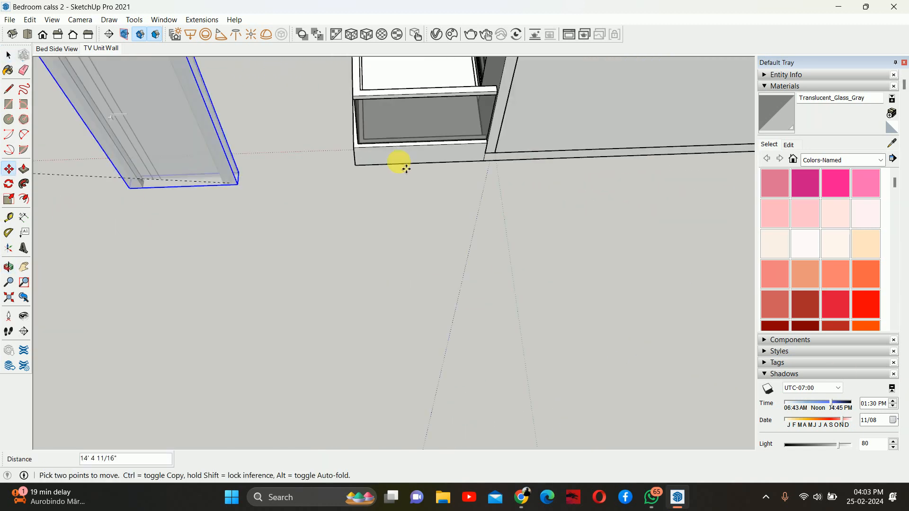
{"action": "scroll", "coordinate": [406, 169], "scroll_direction": "down", "scroll_amount": 2}
{"action": "middle_click_drag", "start_coordinate": [611, 170], "coordinate": [231, 190], "text": "shift"}
{"action": "scroll", "coordinate": [350, 175], "scroll_direction": "up", "scroll_amount": 5}
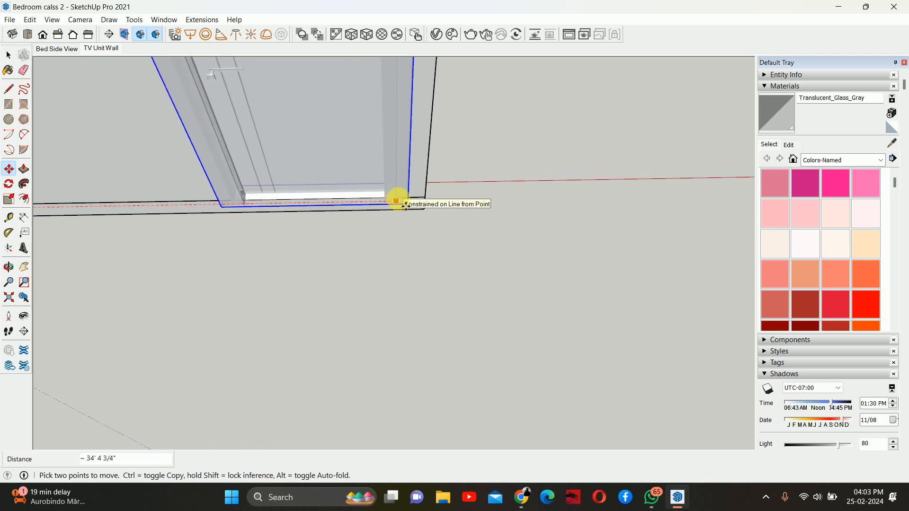
{"action": "scroll", "coordinate": [406, 205], "scroll_direction": "up", "scroll_amount": 4}
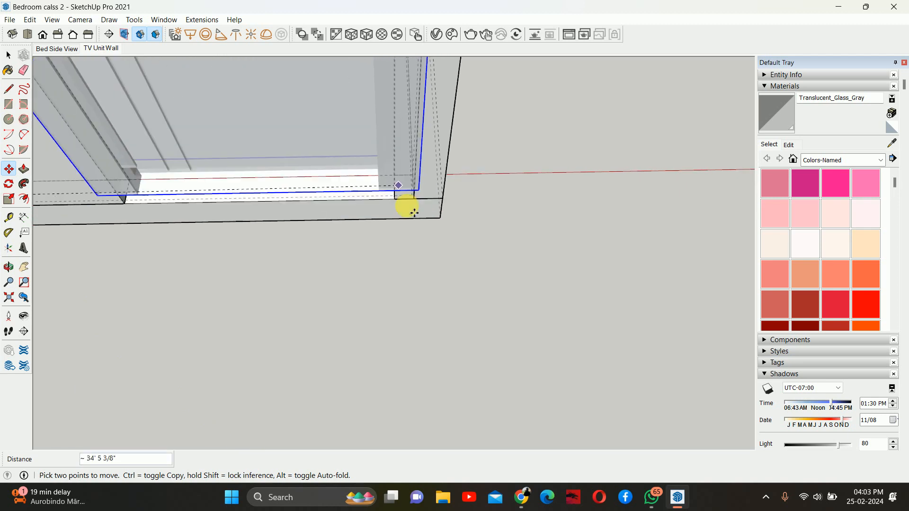
{"action": "left_click", "coordinate": [388, 195]}
{"action": "key", "text": "space"}
Step: Return to the TV Unit Wall scene and examine the placed door together with the blank wall beside it
{"action": "scroll", "coordinate": [377, 212], "scroll_direction": "down", "scroll_amount": 5}
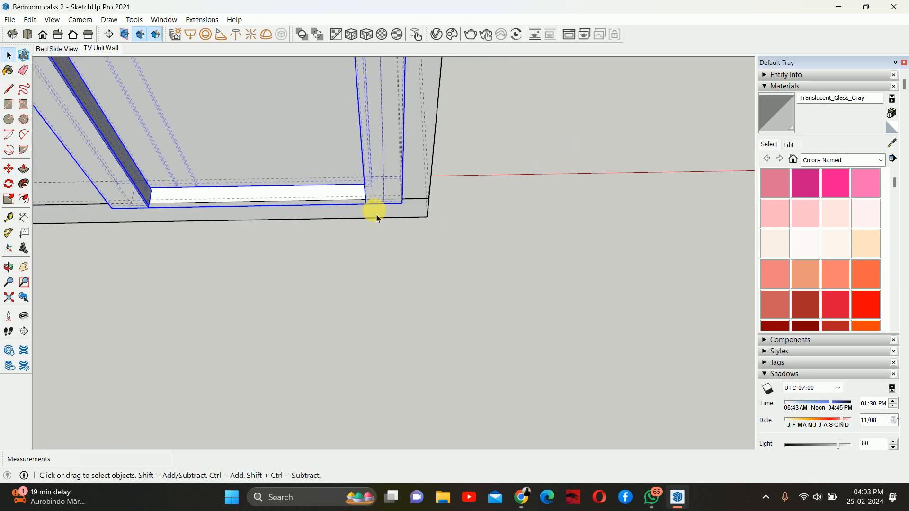
{"action": "middle_click_drag", "start_coordinate": [369, 223], "coordinate": [570, 144]}
{"action": "scroll", "coordinate": [570, 144], "scroll_direction": "down", "scroll_amount": 2}
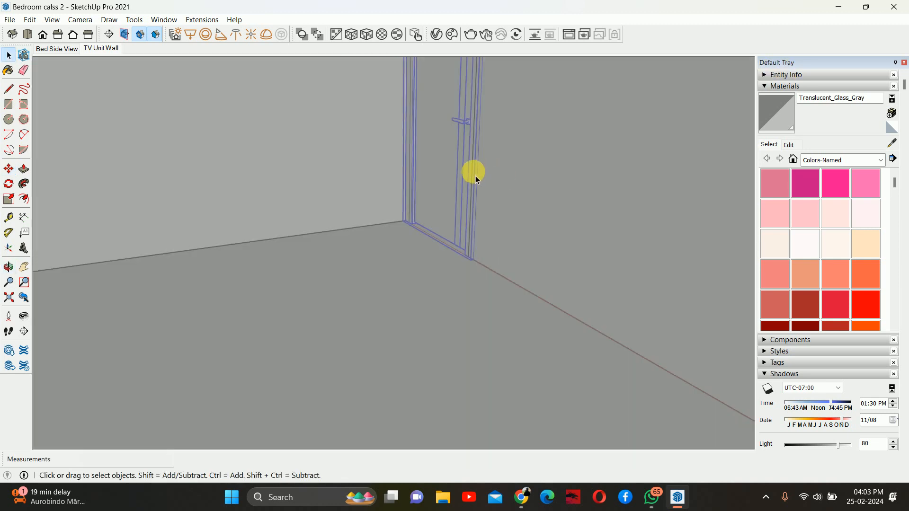
{"action": "middle_click_drag", "start_coordinate": [475, 176], "coordinate": [305, 145]}
{"action": "left_click", "coordinate": [101, 48]}
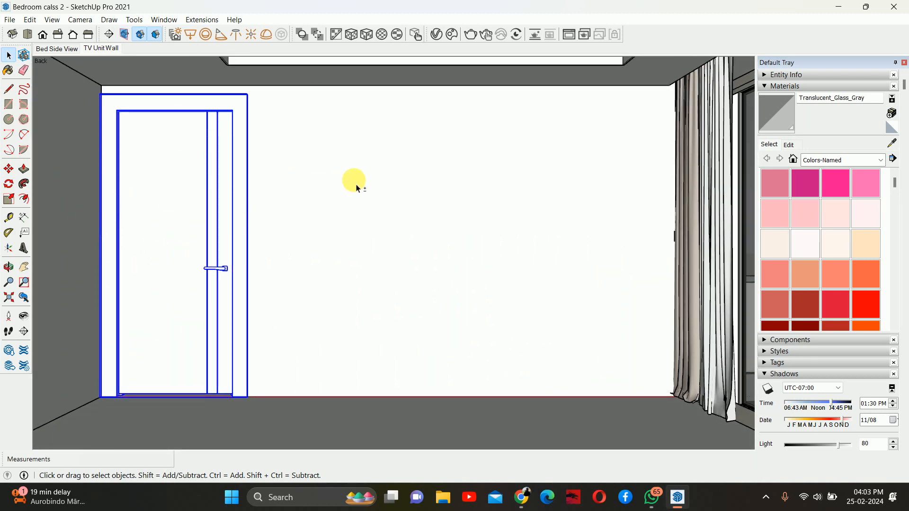
{"action": "middle_click_drag", "start_coordinate": [355, 182], "coordinate": [319, 168], "text": "shift"}
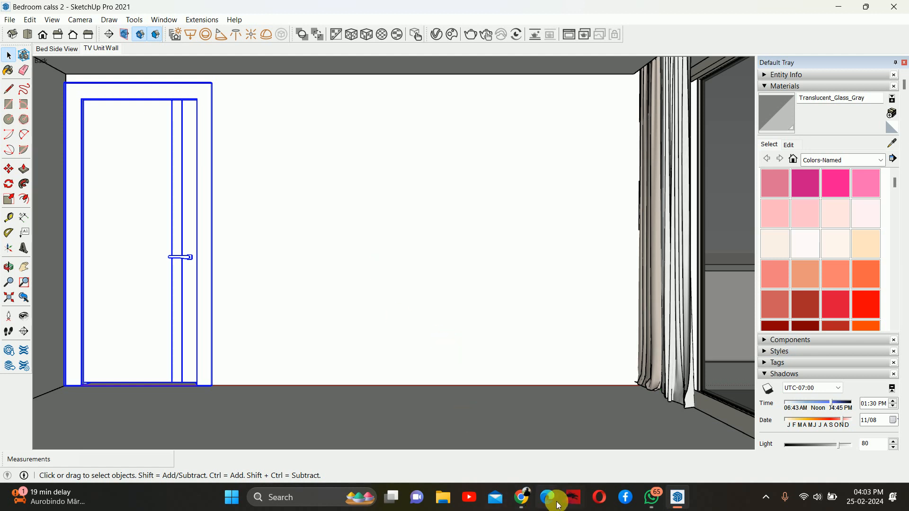
Step: Switch to Pinterest in Chrome, search for "tv uit" and look over the modern LED-strip TV unit pin and its related ideas
{"action": "left_click", "coordinate": [521, 497]}
{"action": "left_click", "coordinate": [236, 95]}
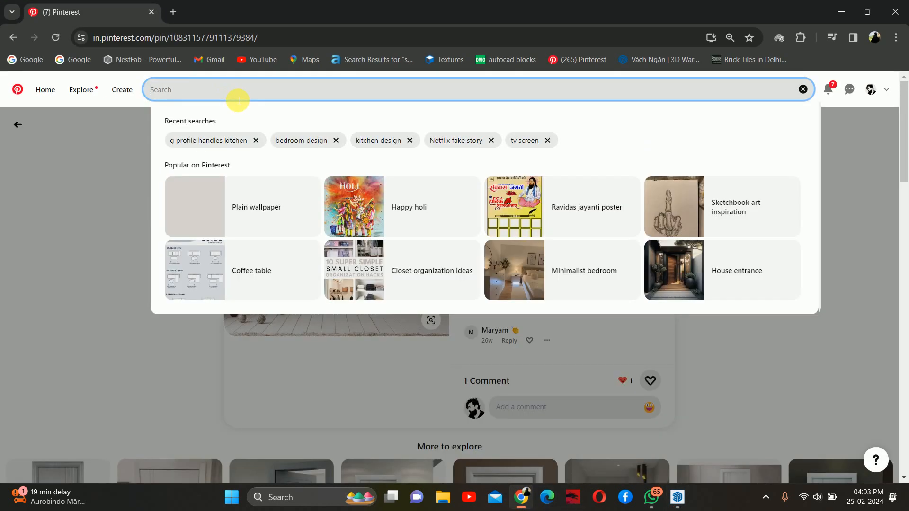
{"action": "type", "text": "tv uit"}
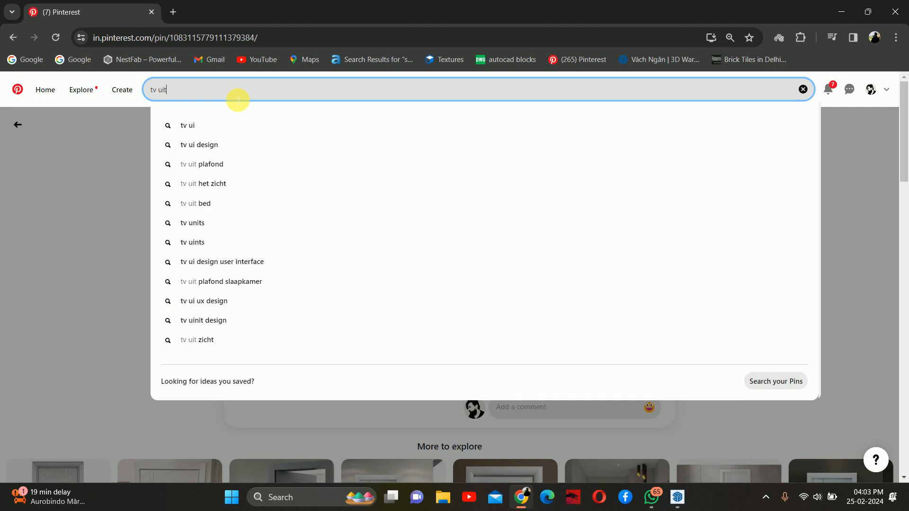
{"action": "key", "text": "Return"}
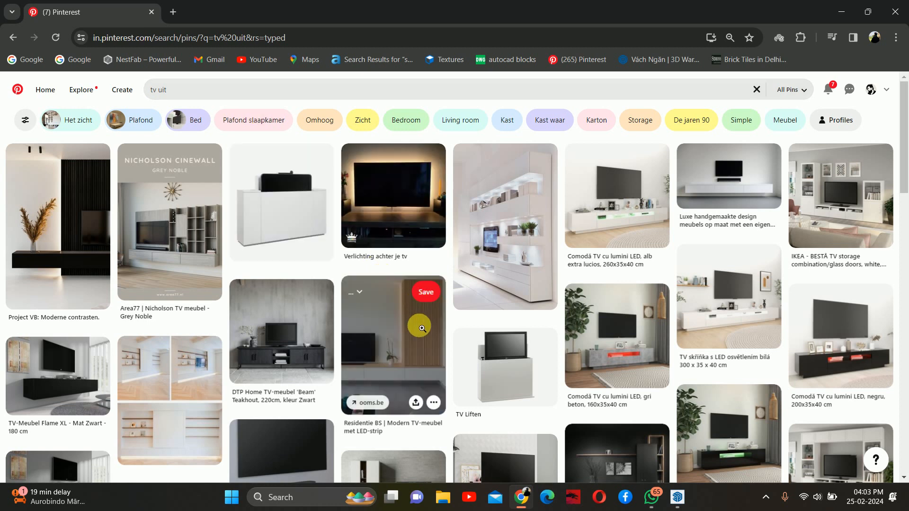
{"action": "left_click", "coordinate": [412, 316]}
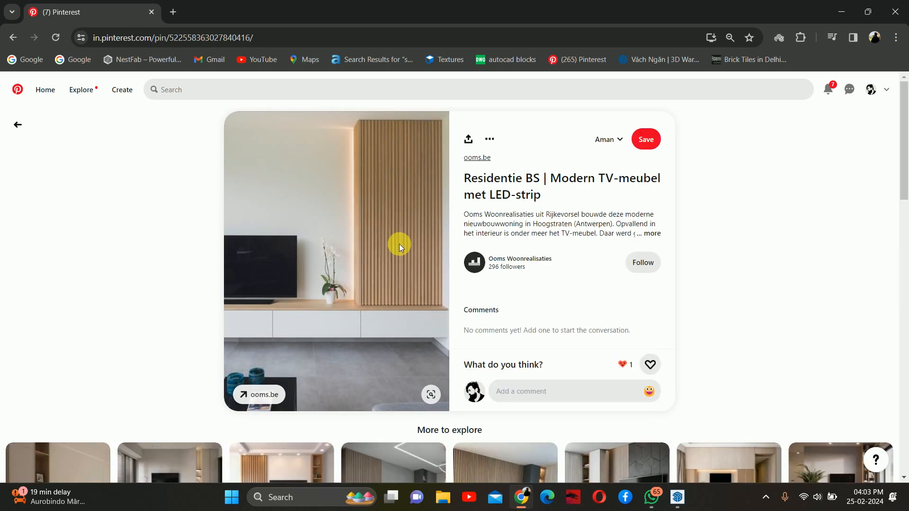
{"action": "scroll", "coordinate": [399, 243], "scroll_direction": "down", "scroll_amount": 5}
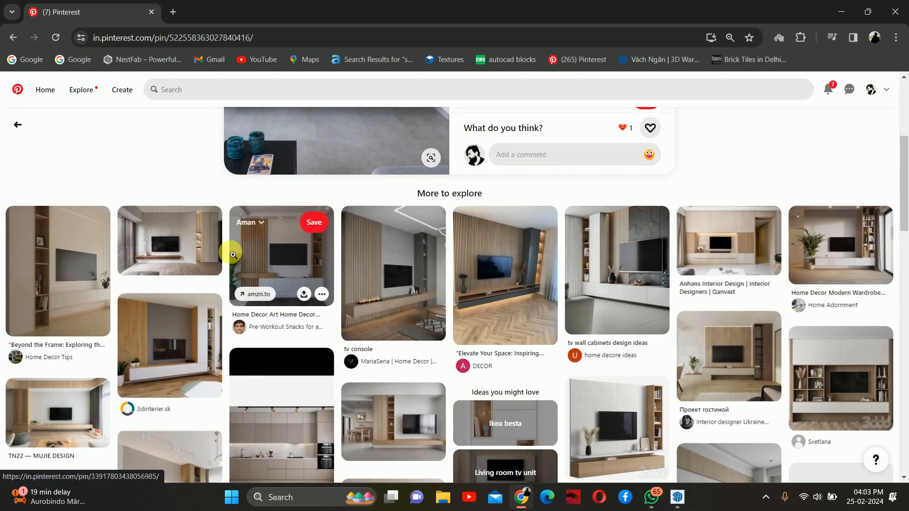
{"action": "scroll", "coordinate": [152, 119], "scroll_direction": "up", "scroll_amount": 5}
Step: Search Pinterest for "tv with study" and examine the pin with a study desk beside a wall-mounted TV unit
{"action": "left_click", "coordinate": [181, 94]}
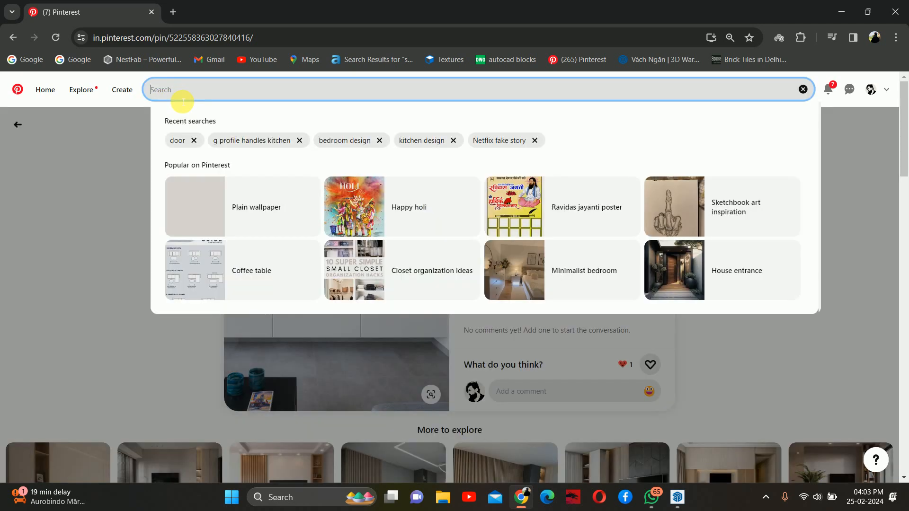
{"action": "type", "text": "tv "}
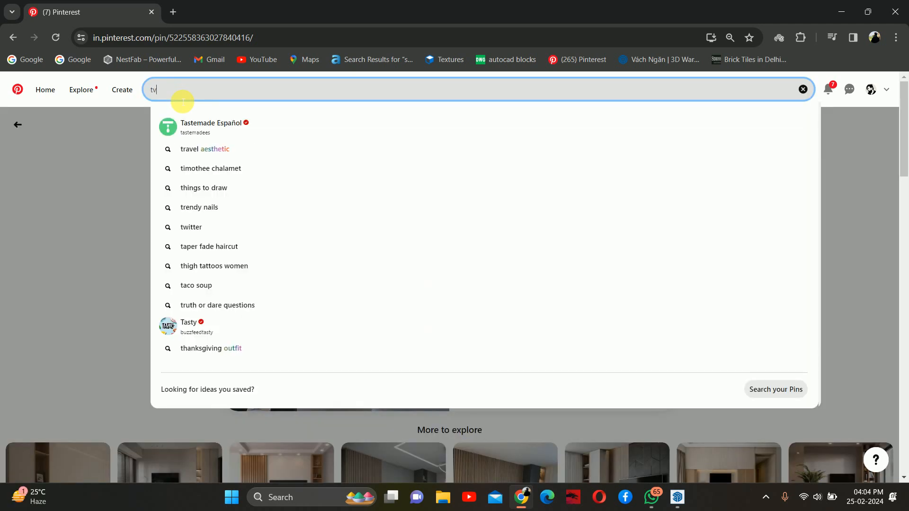
{"action": "type", "text": "with s"}
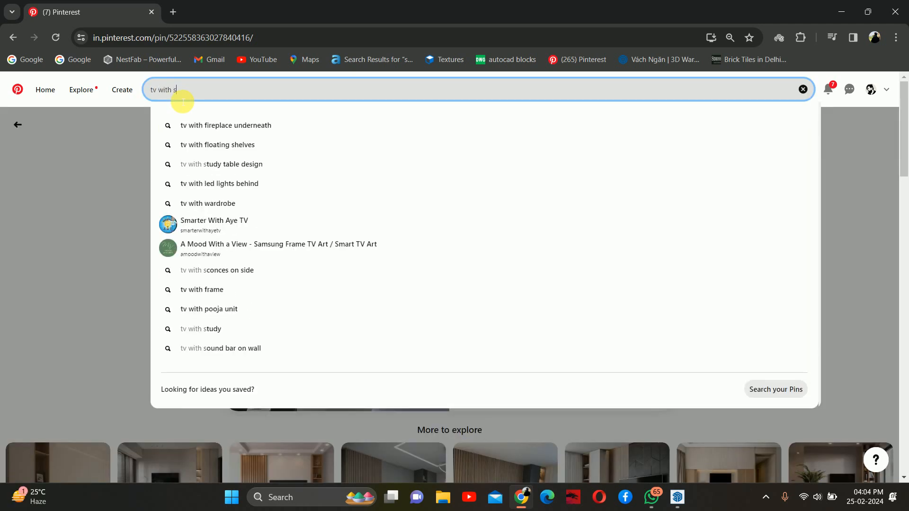
{"action": "type", "text": "tudy"}
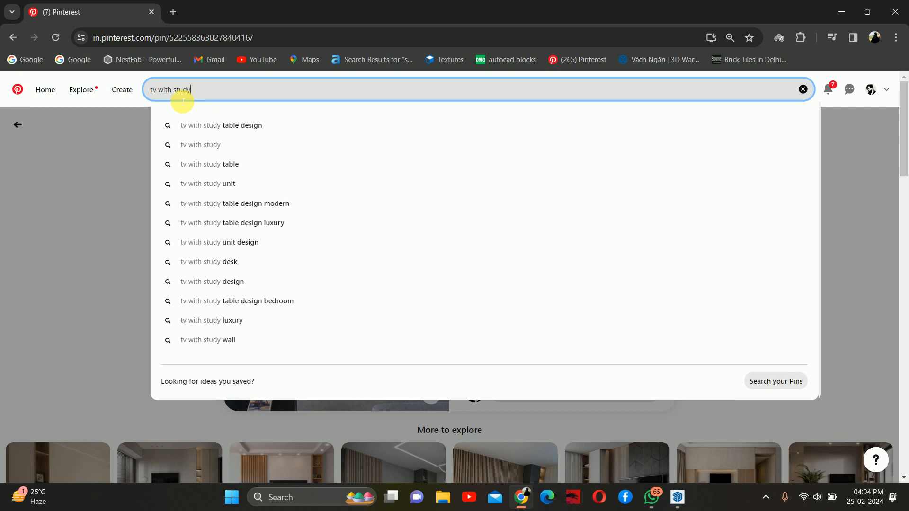
{"action": "key", "text": "Return"}
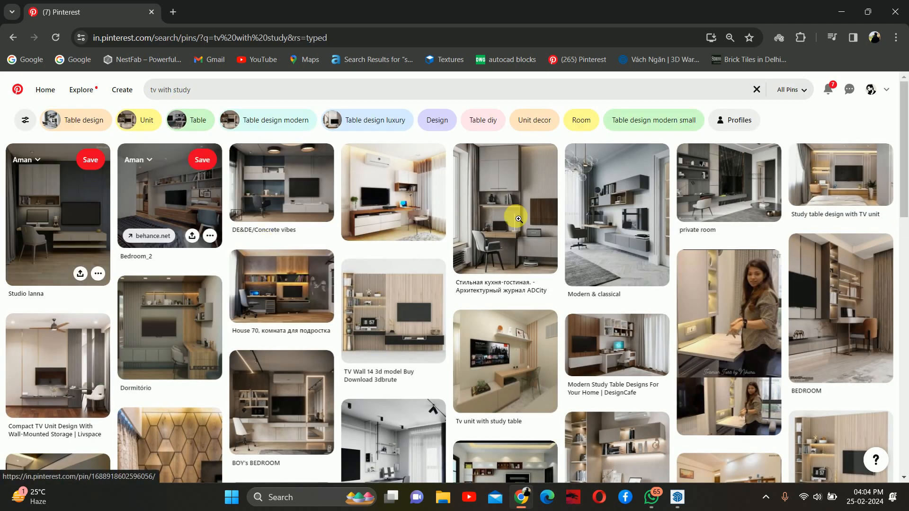
{"action": "left_click", "coordinate": [514, 199]}
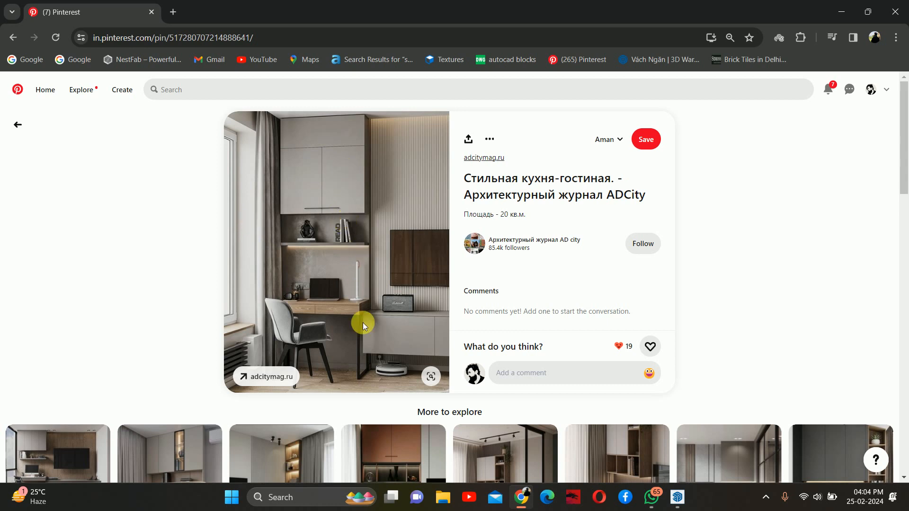
{"action": "scroll", "coordinate": [418, 273], "scroll_direction": "down", "scroll_amount": 2}
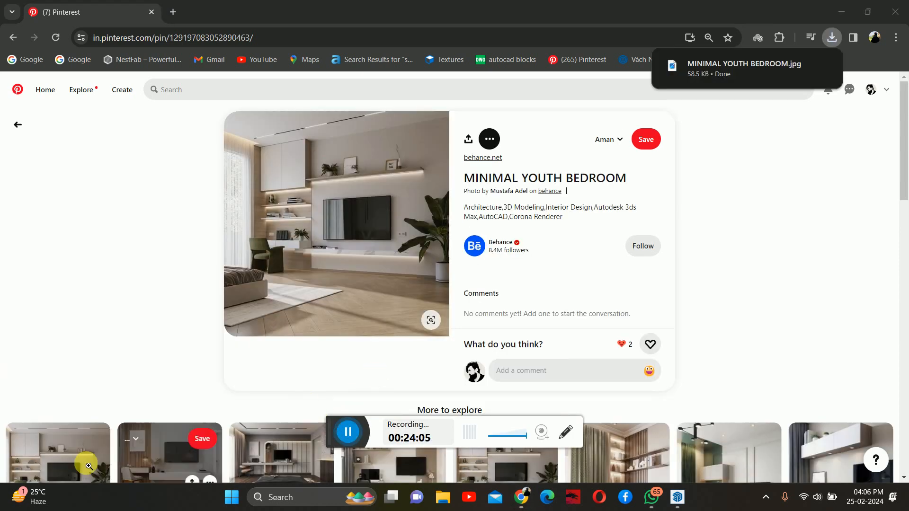
Step: Compare the two MINIMAL YOUTH BEDROOM pins and their related ideas, and open the front-view pin as the TV unit reference
{"action": "left_click", "coordinate": [71, 468]}
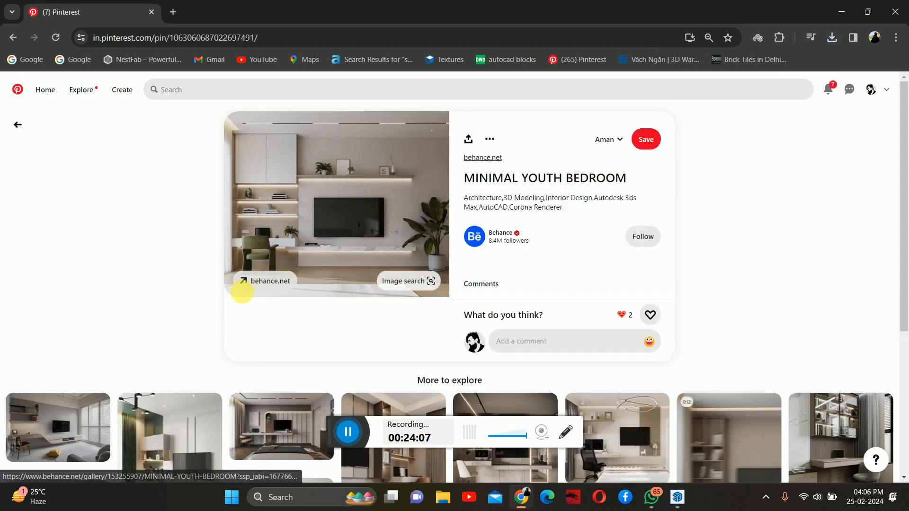
{"action": "scroll", "coordinate": [245, 351], "scroll_direction": "down", "scroll_amount": 1}
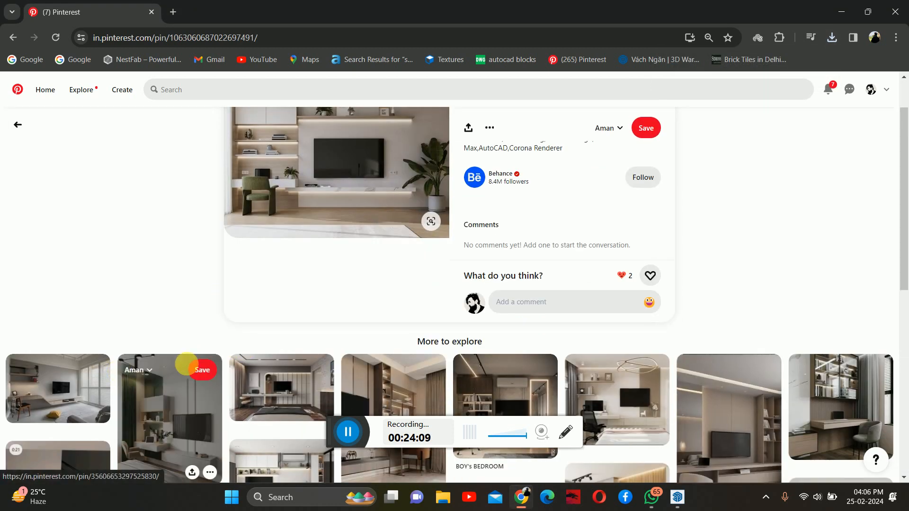
{"action": "scroll", "coordinate": [234, 367], "scroll_direction": "down", "scroll_amount": 1}
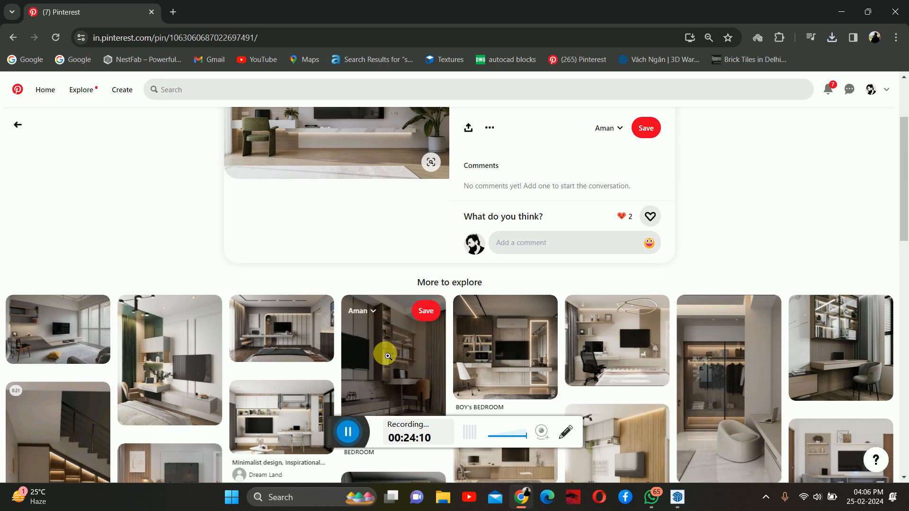
{"action": "scroll", "coordinate": [451, 274], "scroll_direction": "up", "scroll_amount": 1}
{"action": "scroll", "coordinate": [451, 275], "scroll_direction": "up", "scroll_amount": 1}
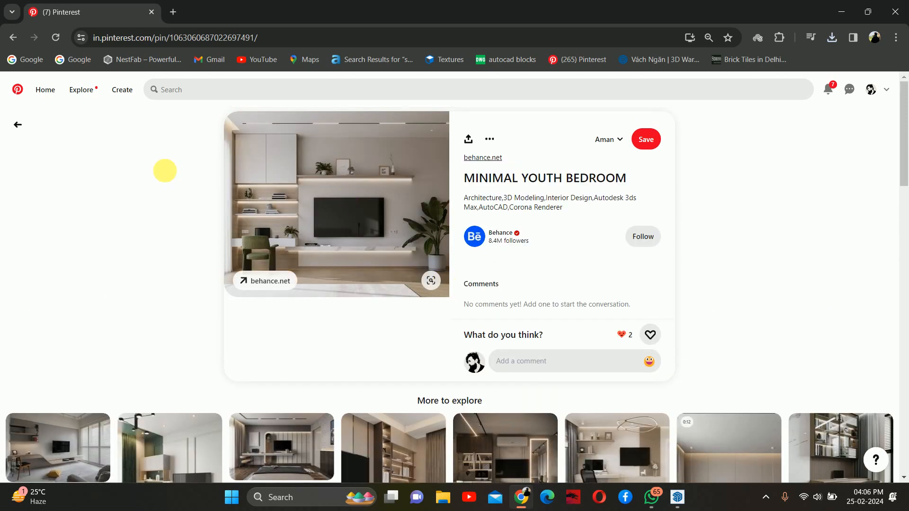
{"action": "left_click", "coordinate": [17, 125]}
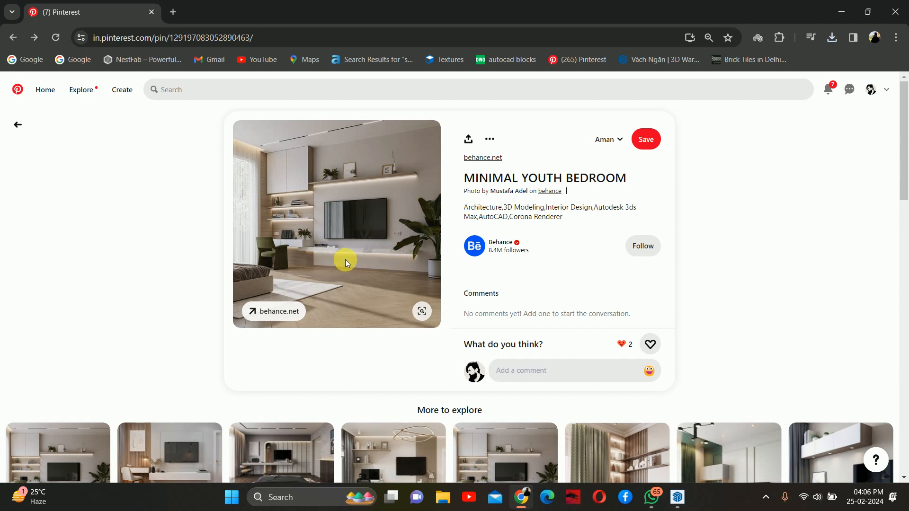
{"action": "scroll", "coordinate": [179, 369], "scroll_direction": "down", "scroll_amount": 1}
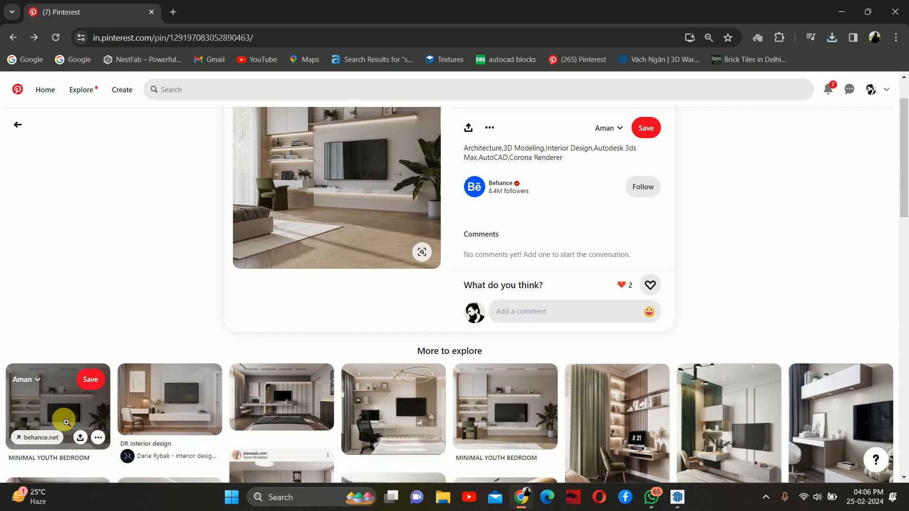
{"action": "left_click", "coordinate": [57, 407]}
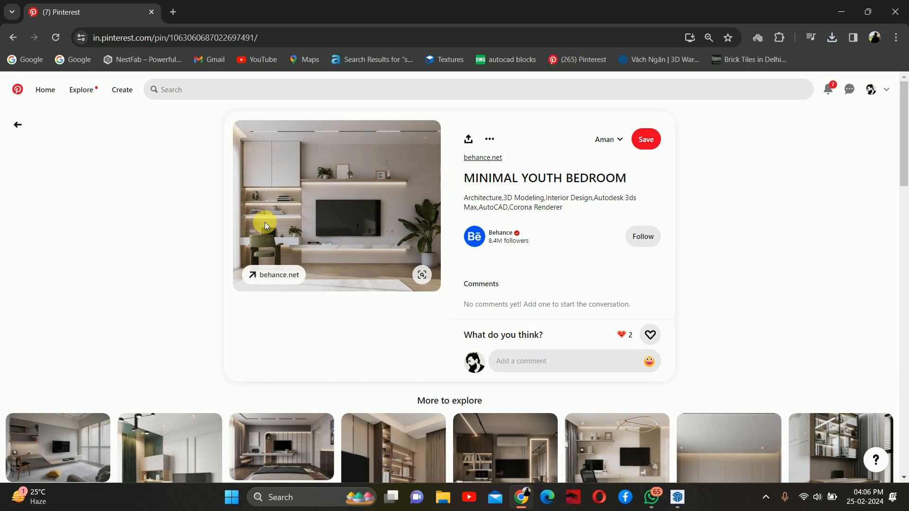
Step: Return to SketchUp and, consulting the Pinterest reference, place a horizontal guide 1' 6" above the TV wall's floor edge
{"action": "left_click", "coordinate": [841, 11]}
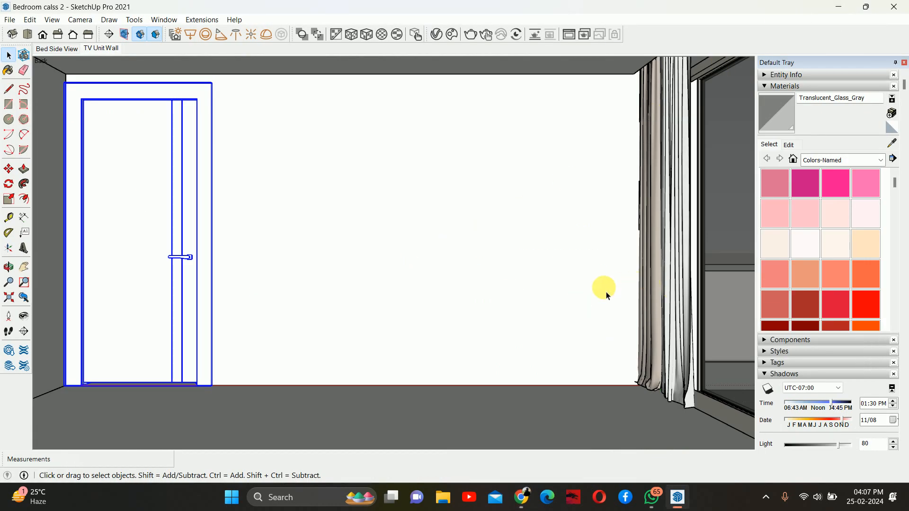
{"action": "middle_click_drag", "start_coordinate": [453, 331], "coordinate": [480, 376]}
{"action": "scroll", "coordinate": [282, 382], "scroll_direction": "up", "scroll_amount": 4}
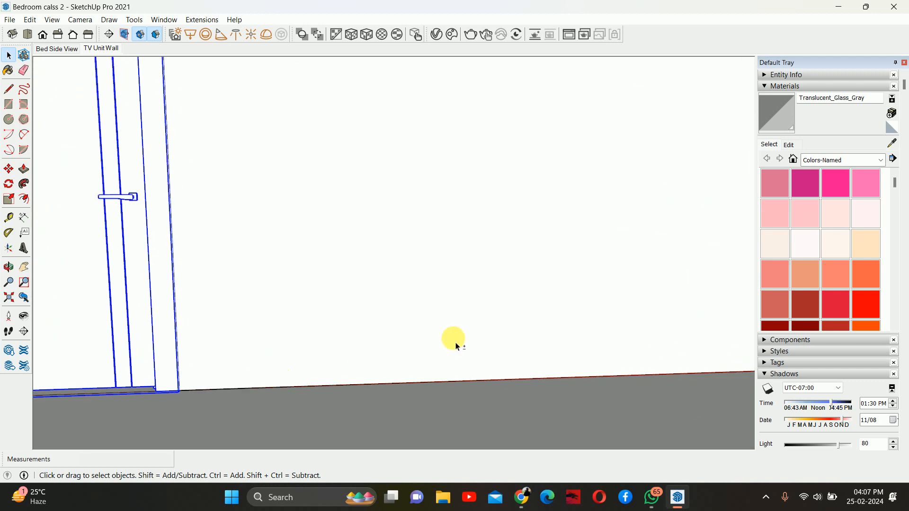
{"action": "scroll", "coordinate": [455, 344], "scroll_direction": "down", "scroll_amount": 1}
{"action": "middle_click_drag", "start_coordinate": [456, 344], "coordinate": [432, 324], "text": "shift"}
{"action": "scroll", "coordinate": [447, 362], "scroll_direction": "down", "scroll_amount": 1}
{"action": "scroll", "coordinate": [446, 355], "scroll_direction": "down", "scroll_amount": 1}
{"action": "key", "text": "t"}
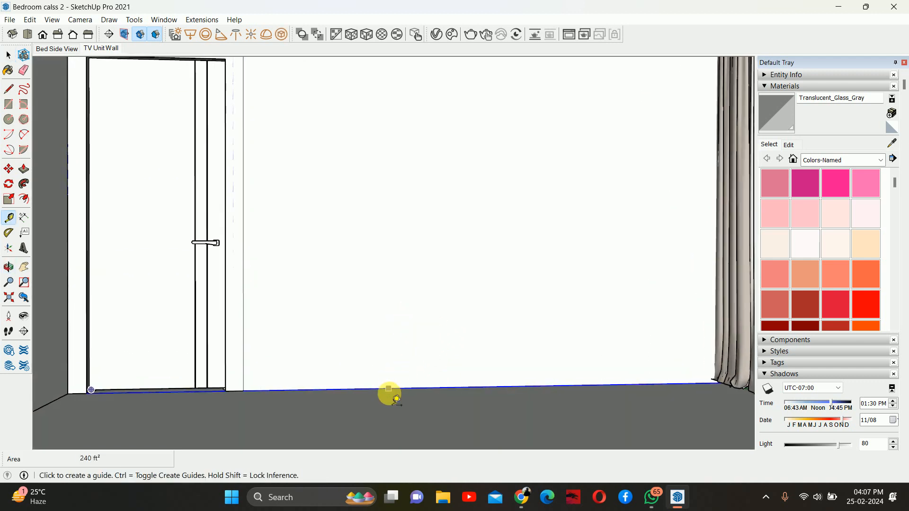
{"action": "left_click", "coordinate": [390, 379]}
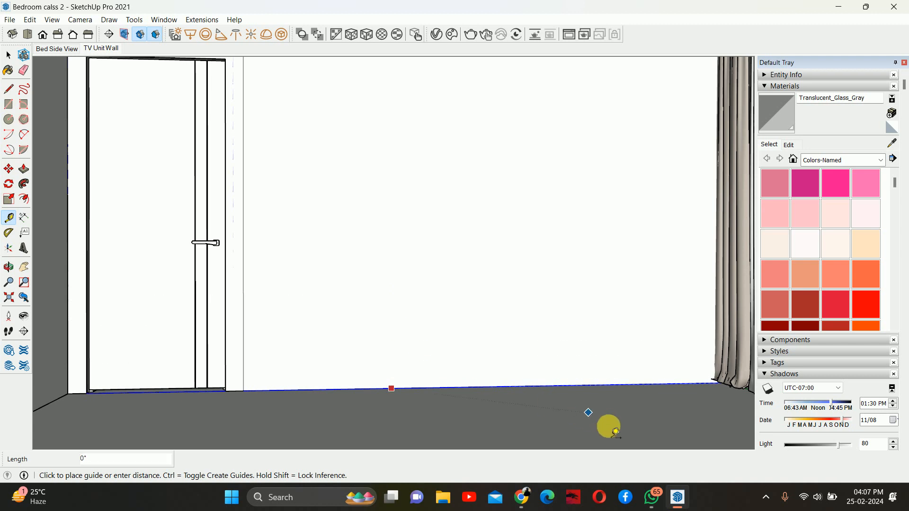
{"action": "left_click", "coordinate": [521, 497]}
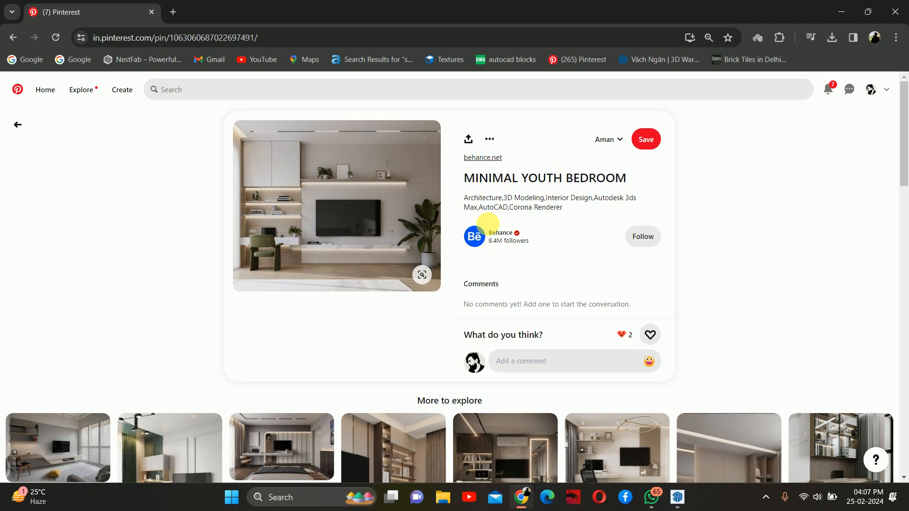
{"action": "scroll", "coordinate": [428, 265], "scroll_direction": "down", "scroll_amount": 3}
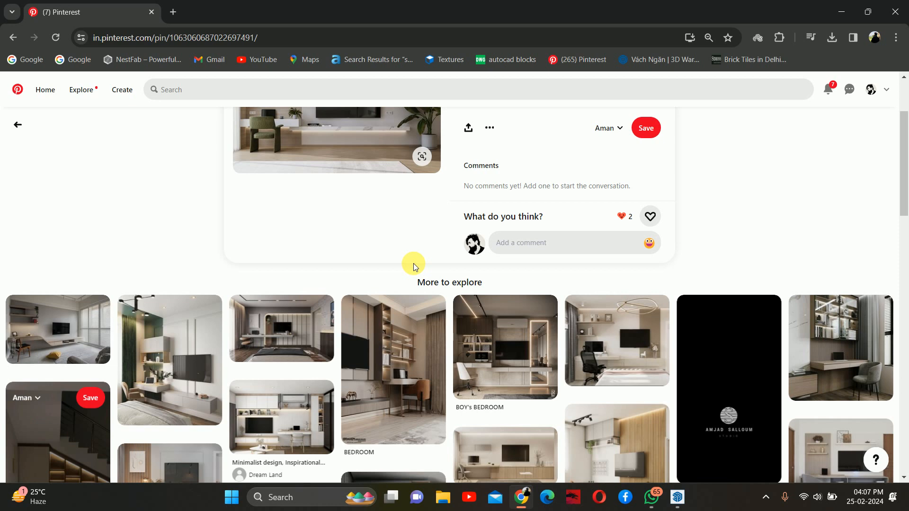
{"action": "left_click", "coordinate": [841, 12]}
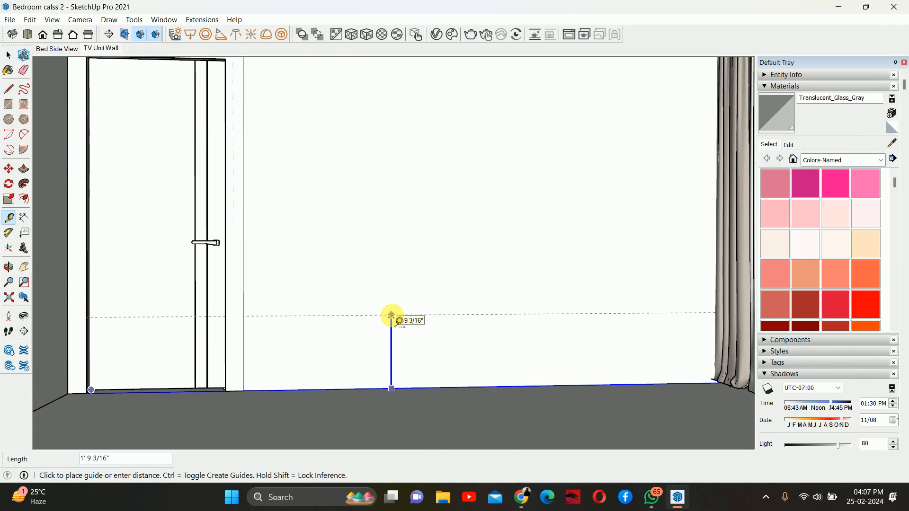
{"action": "left_click", "coordinate": [391, 315]}
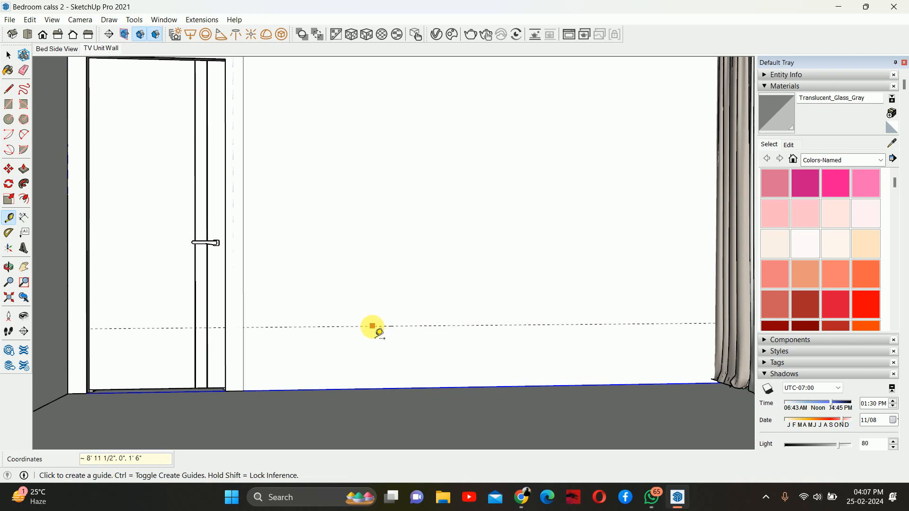
Step: Check the Pinterest reference again and place a second horizontal guide a short distance above the first one on the TV wall
{"action": "left_click", "coordinate": [358, 326]}
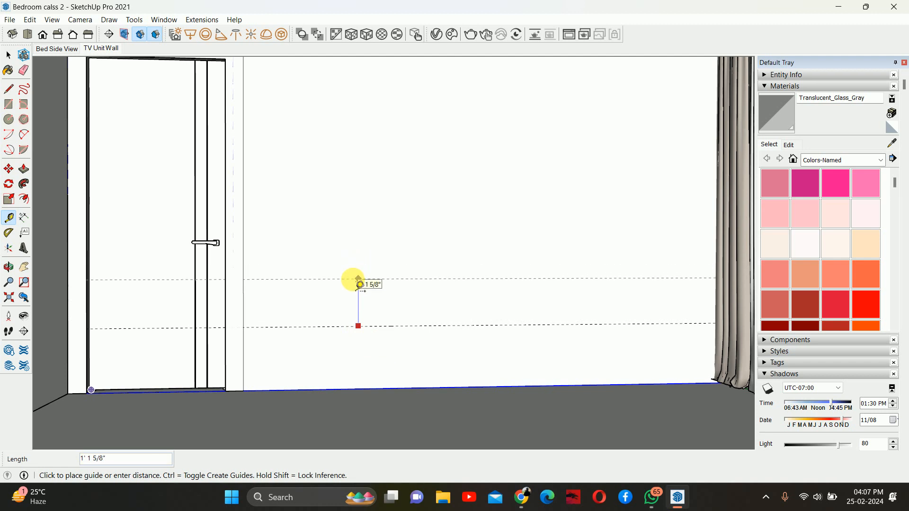
{"action": "left_click", "coordinate": [521, 498]}
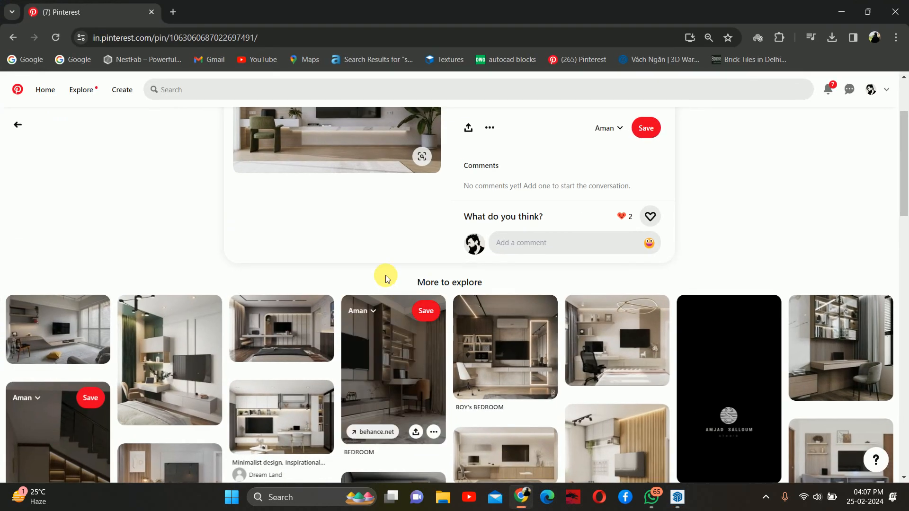
{"action": "left_click", "coordinate": [847, 11]}
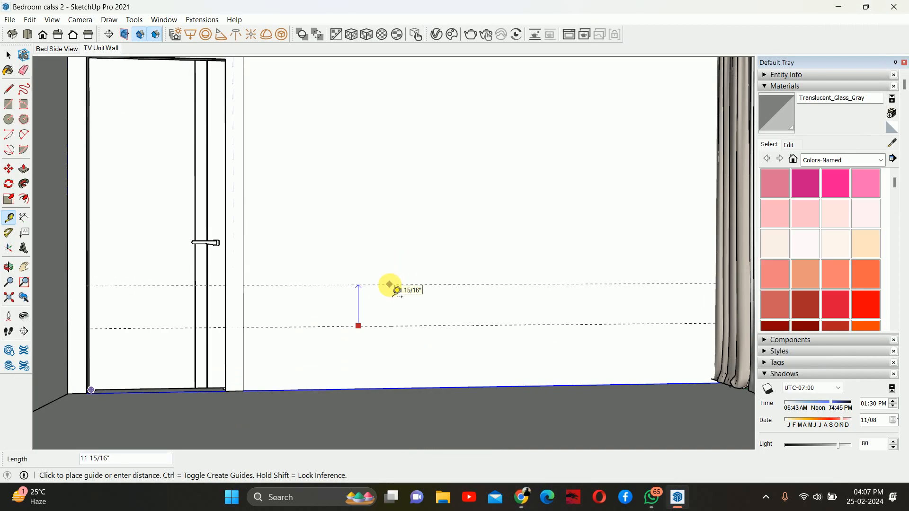
{"action": "key", "text": "Return"}
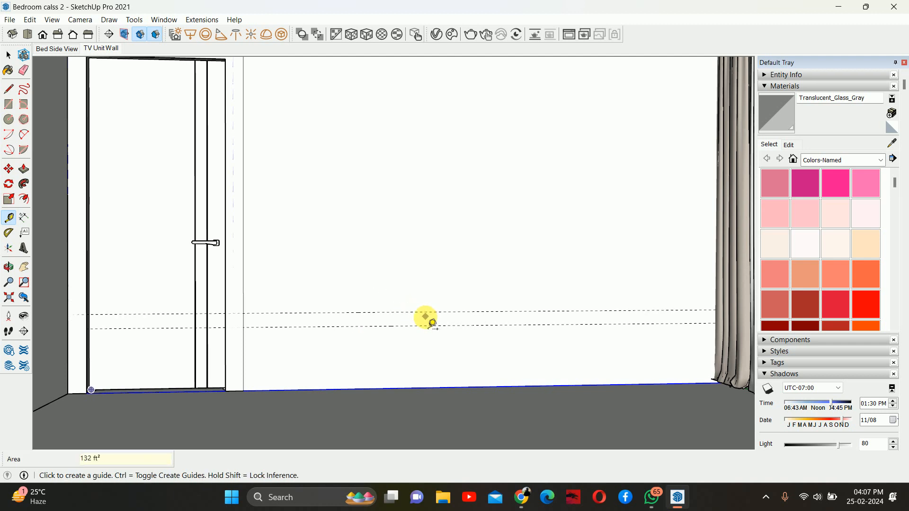
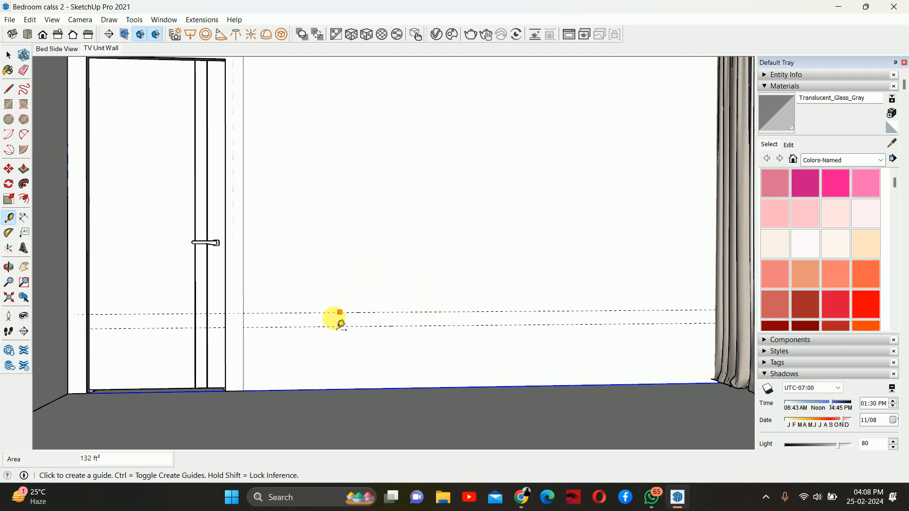
Step: Hide the door group to expose the door opening in the TV wall
{"action": "scroll", "coordinate": [272, 310], "scroll_direction": "down", "scroll_amount": 2}
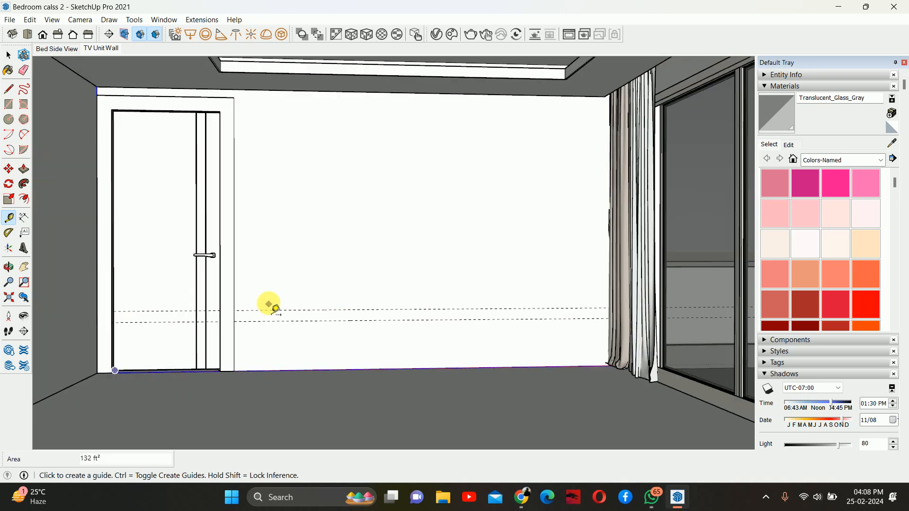
{"action": "middle_click_drag", "start_coordinate": [272, 308], "coordinate": [248, 291]}
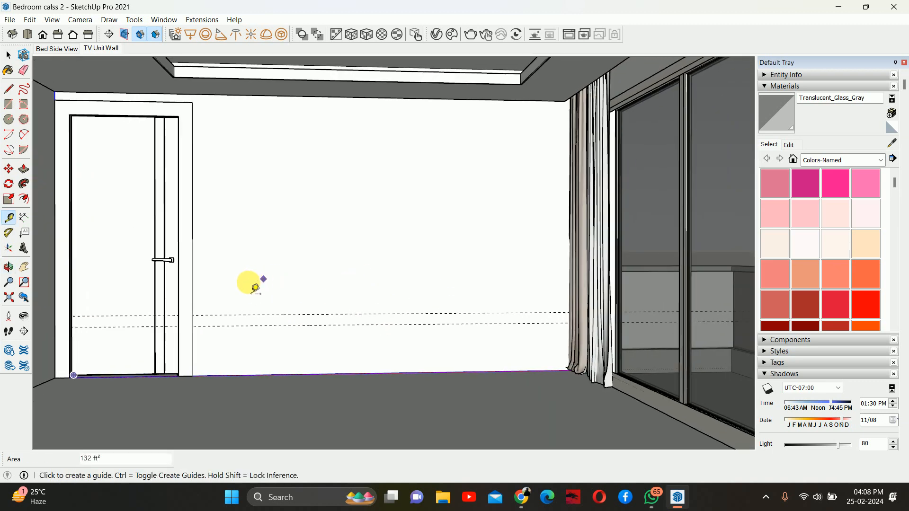
{"action": "key", "text": "space"}
{"action": "right_click", "coordinate": [166, 231]}
{"action": "left_click", "coordinate": [190, 245]}
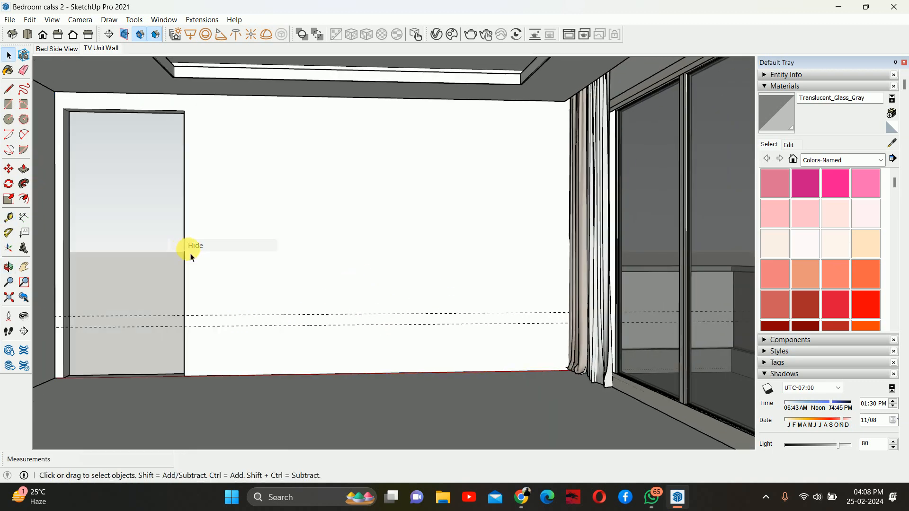
Step: Hide the curtains on the glazed wall to expose the adjoining corner of the TV wall
{"action": "middle_click_drag", "start_coordinate": [341, 290], "coordinate": [345, 324]}
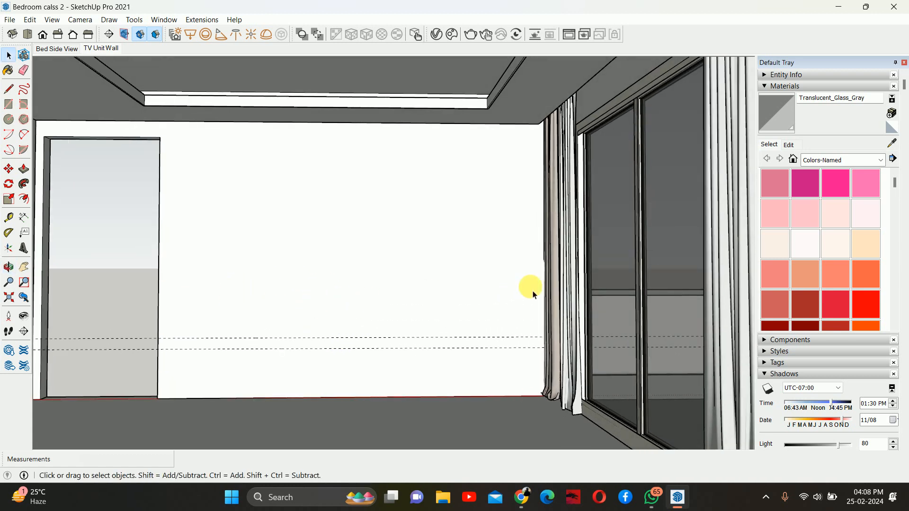
{"action": "right_click", "coordinate": [557, 264]}
{"action": "left_click", "coordinate": [592, 146]}
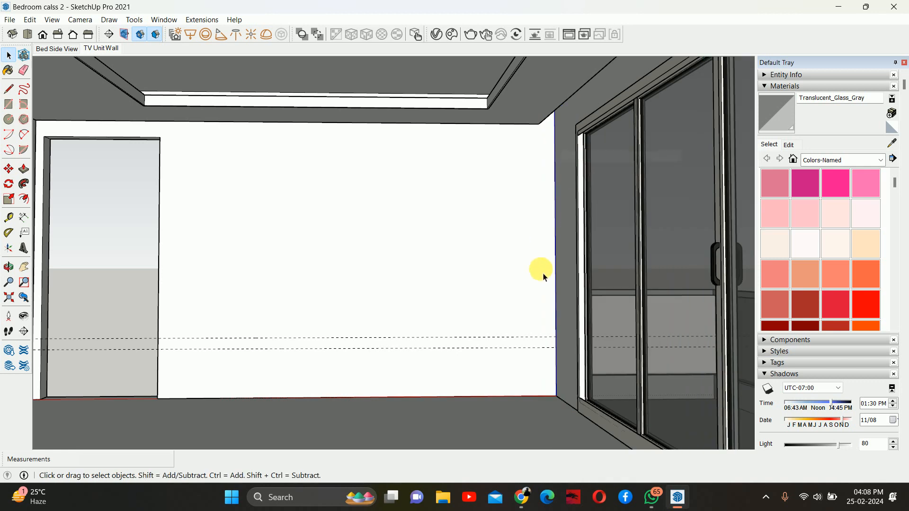
Step: Check the study unit in the Pinterest reference and place a vertical guide 3' 6" from the TV wall's edge on the window side
{"action": "middle_click_drag", "start_coordinate": [543, 277], "coordinate": [574, 274]}
{"action": "key", "text": "t"}
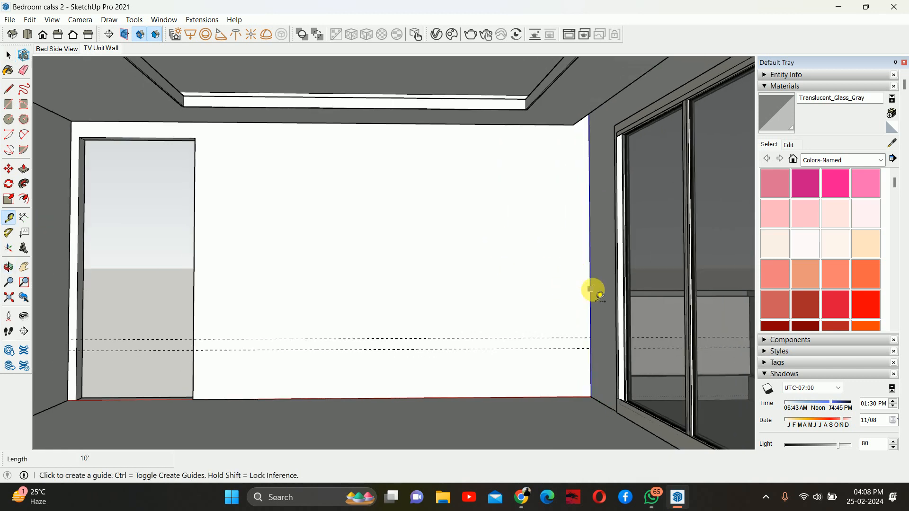
{"action": "left_click", "coordinate": [590, 290]}
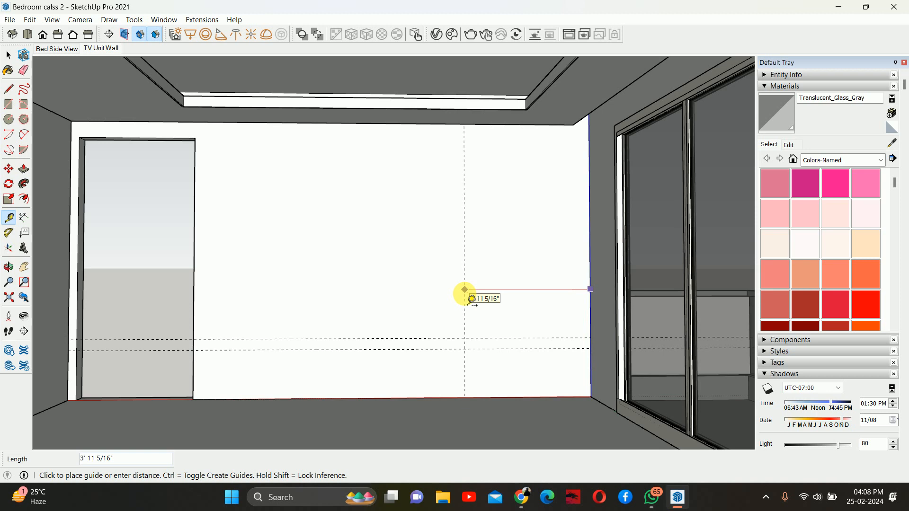
{"action": "left_click", "coordinate": [526, 501]}
{"action": "scroll", "coordinate": [328, 235], "scroll_direction": "up", "scroll_amount": 3}
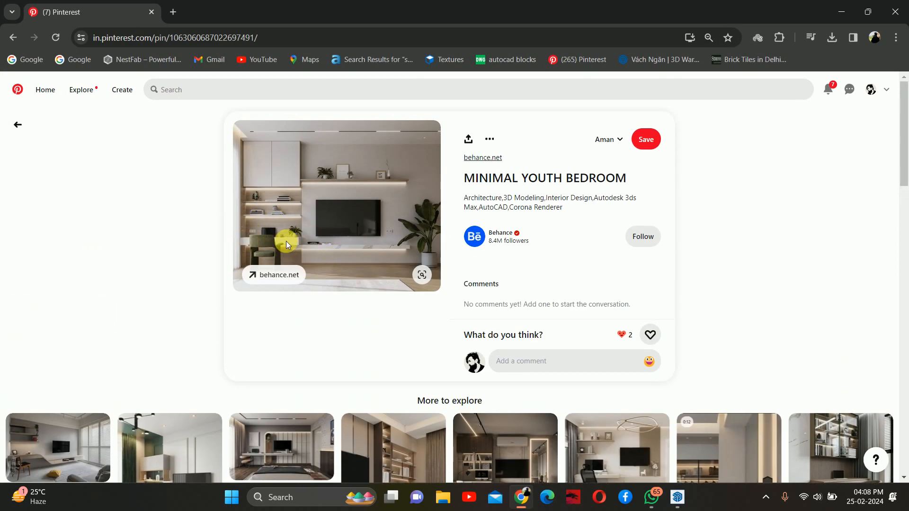
{"action": "left_click", "coordinate": [841, 11]}
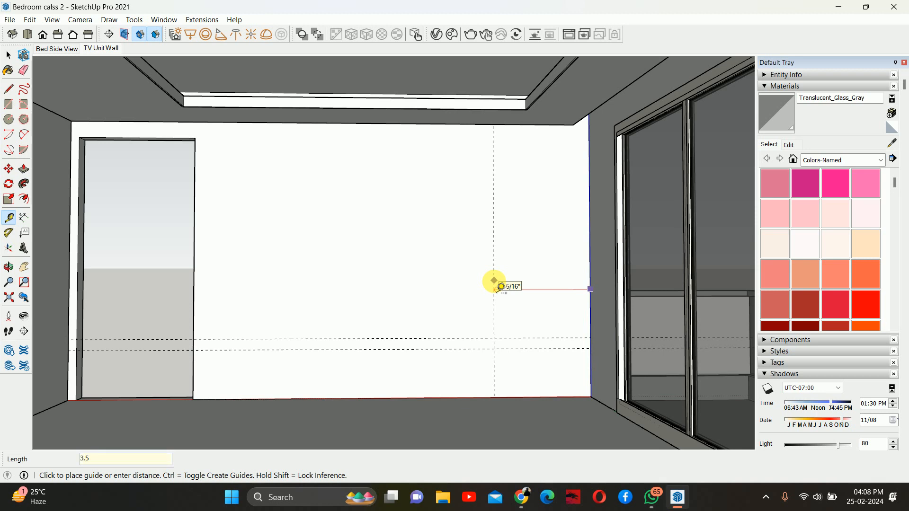
{"action": "key", "text": "Return"}
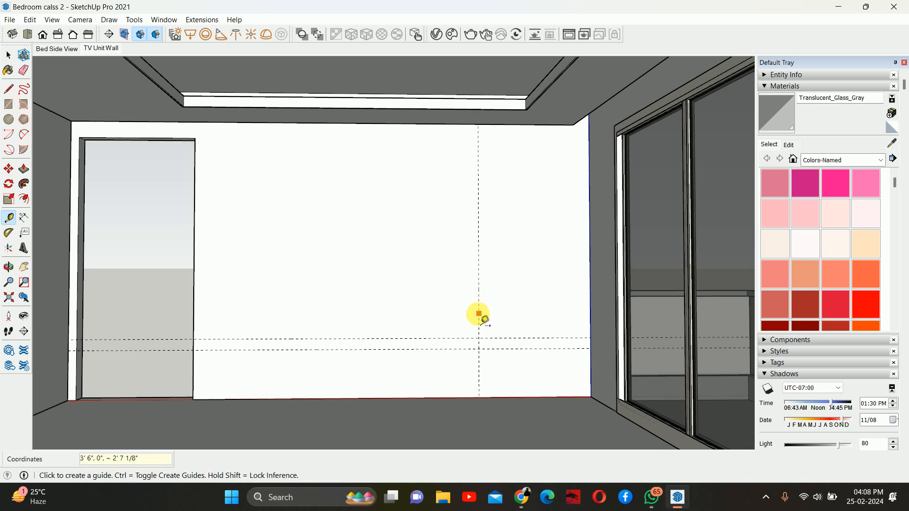
Step: Measure the distance from the vertical guide to the near edge of the door opening without placing a guide
{"action": "scroll", "coordinate": [401, 367], "scroll_direction": "up", "scroll_amount": 1}
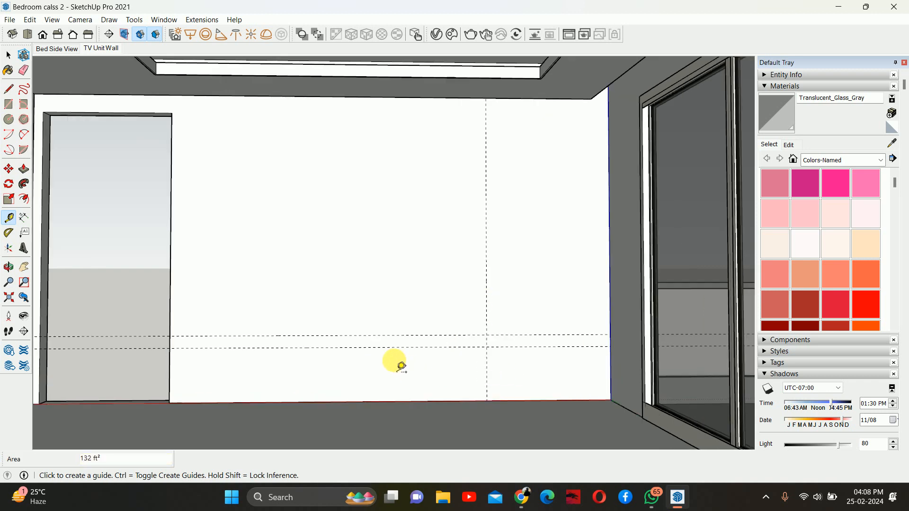
{"action": "middle_click_drag", "start_coordinate": [401, 366], "coordinate": [548, 270]}
{"action": "left_click", "coordinate": [556, 266]}
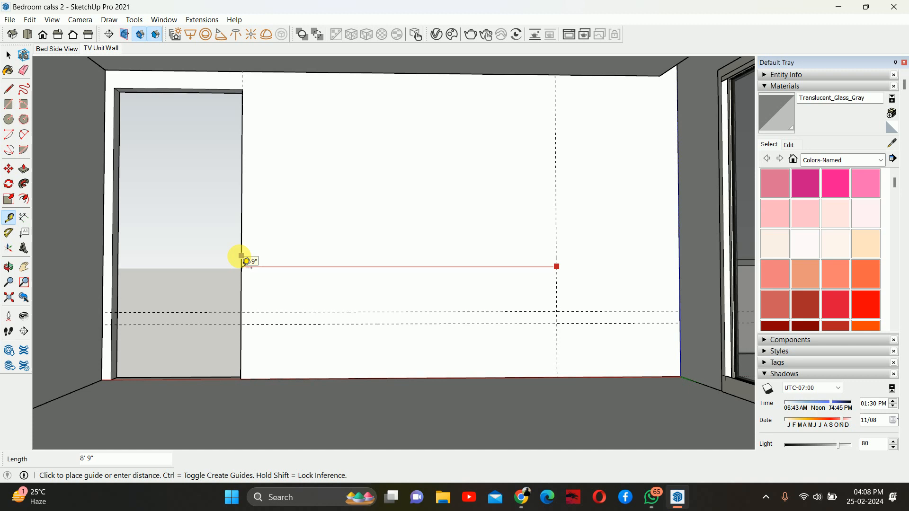
{"action": "key", "text": "space"}
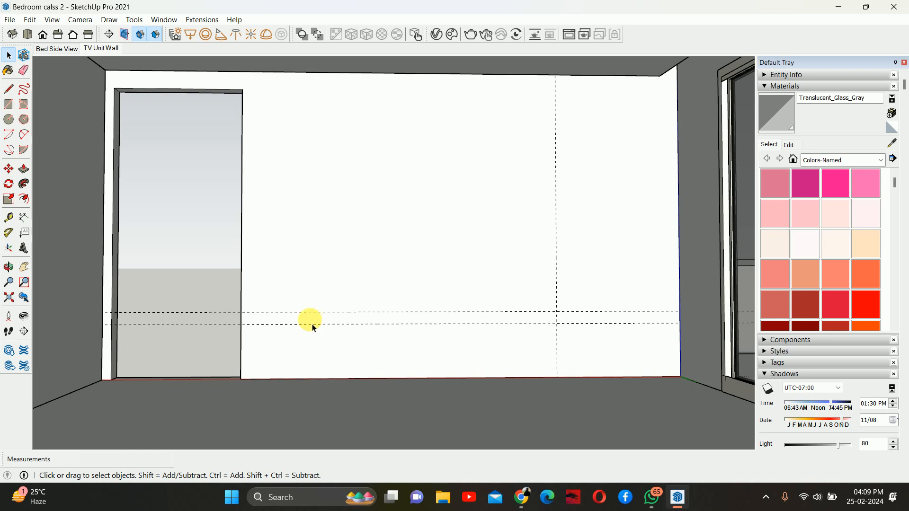
Step: Place a vertical guide 6" from the near edge of the door opening on the TV wall
{"action": "left_click", "coordinate": [530, 254]}
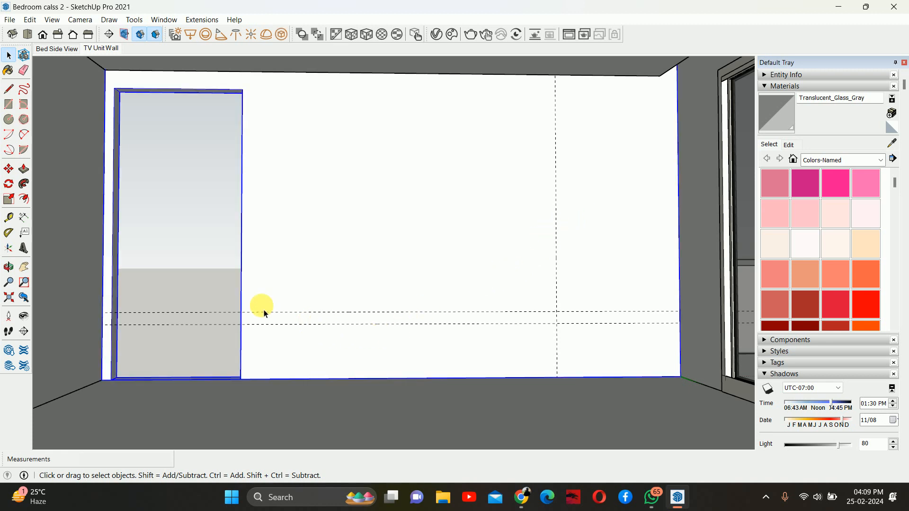
{"action": "key", "text": "r"}
{"action": "scroll", "coordinate": [240, 310], "scroll_direction": "up", "scroll_amount": 1}
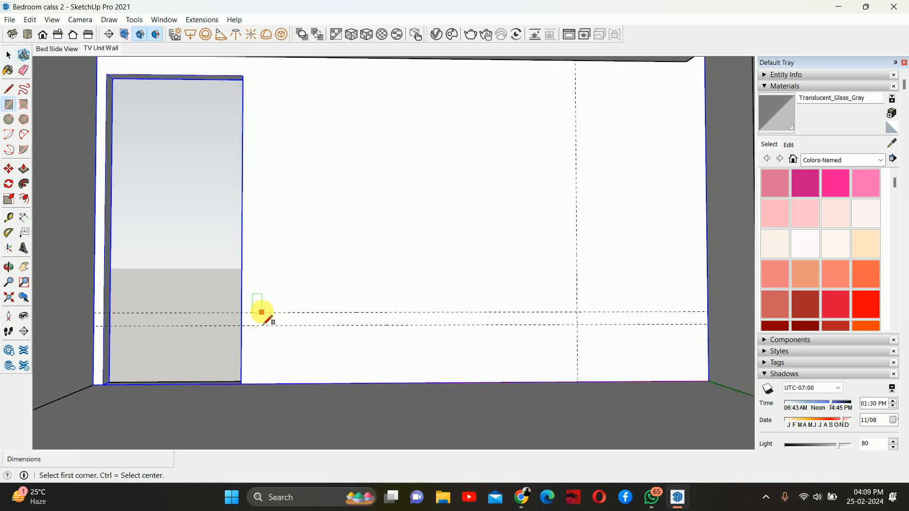
{"action": "key", "text": "t"}
{"action": "left_click", "coordinate": [242, 271]}
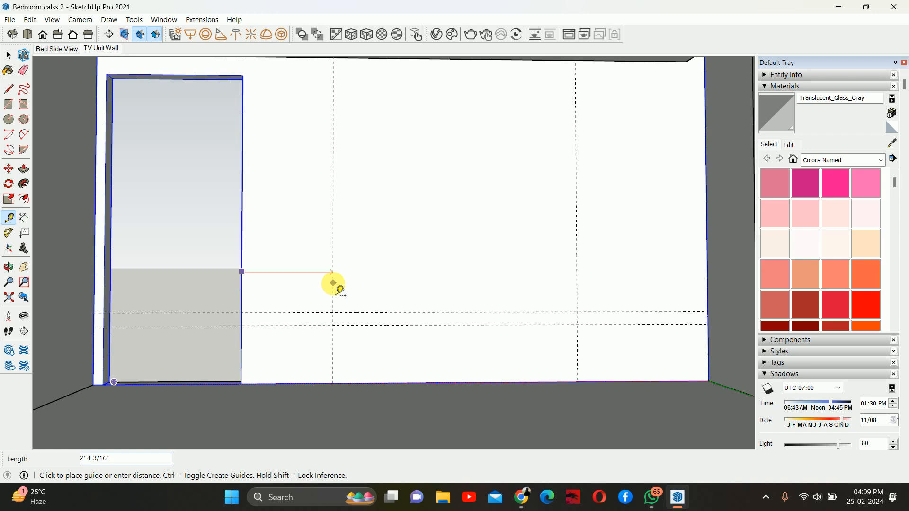
{"action": "type", "text": "6"}
{"action": "key", "text": "Return"}
Step: Draw an 8' 3" by 4" rectangle between the vertical and horizontal guides on the TV wall and make it a group
{"action": "key", "text": "r"}
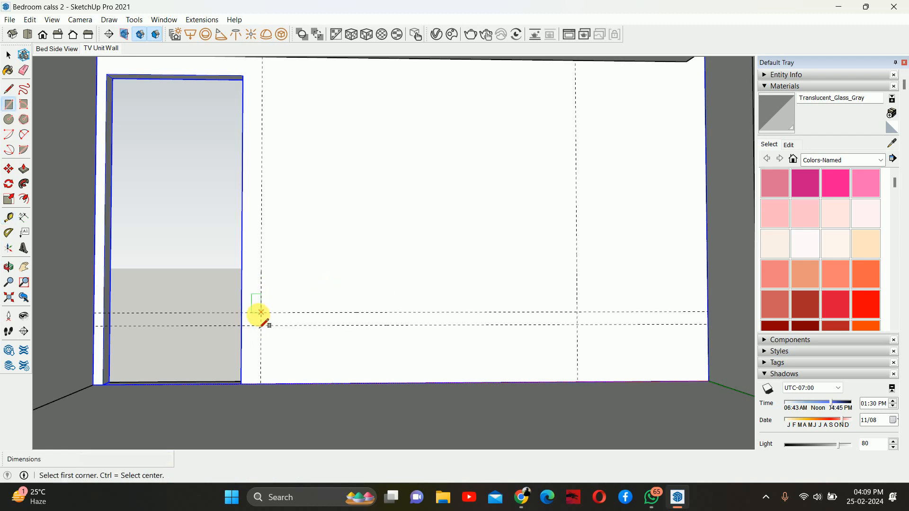
{"action": "left_click", "coordinate": [261, 312]}
{"action": "left_click", "coordinate": [577, 324]}
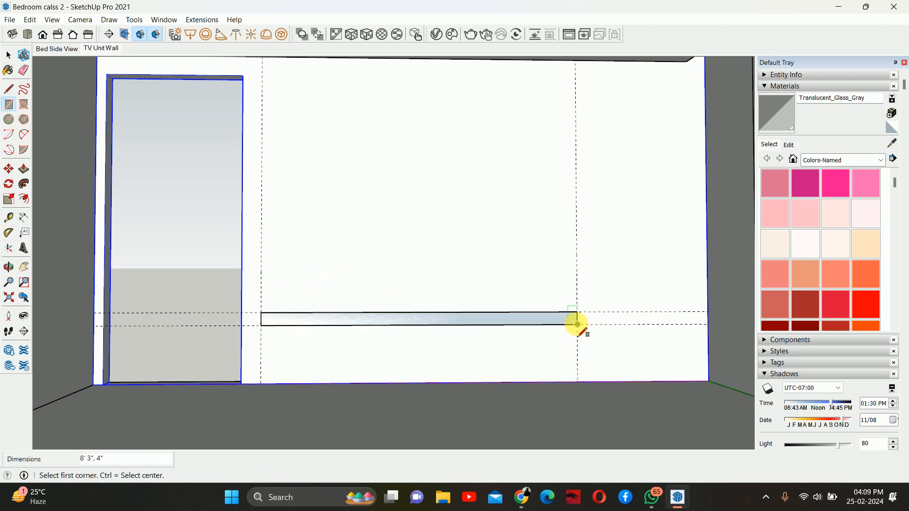
{"action": "key", "text": "space"}
{"action": "left_click", "coordinate": [394, 315]}
{"action": "right_click", "coordinate": [395, 316]}
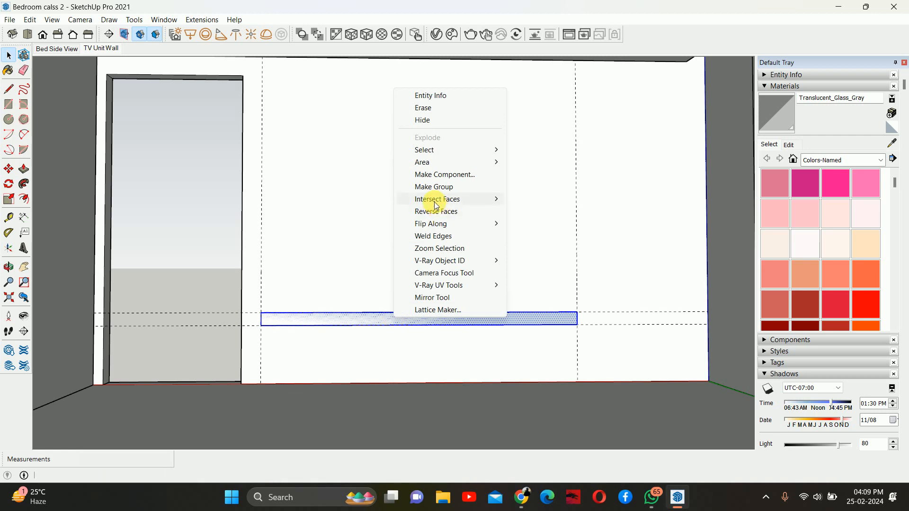
{"action": "left_click", "coordinate": [426, 187]}
Step: Extrude the grouped rectangle 15" out from the TV wall as the TV ledge
{"action": "middle_click_drag", "start_coordinate": [398, 319], "coordinate": [379, 347]}
{"action": "key", "text": "p"}
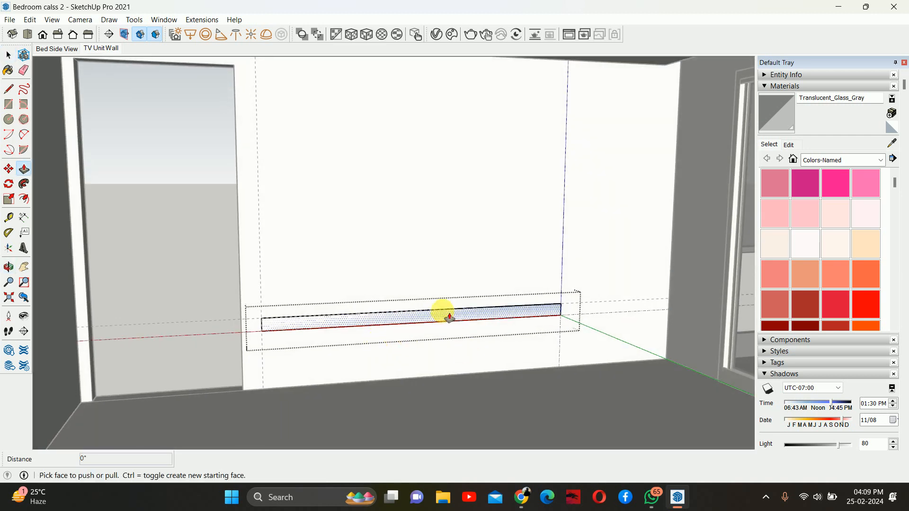
{"action": "left_click", "coordinate": [450, 315]}
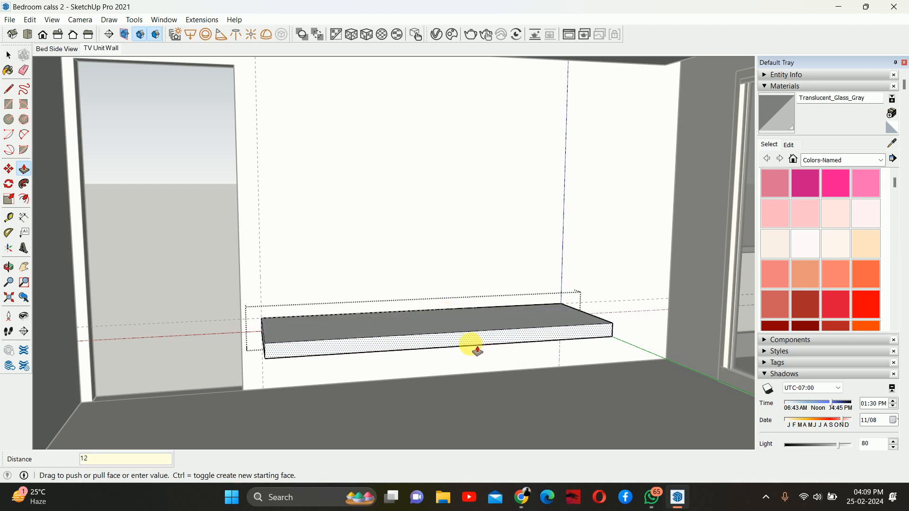
{"action": "type", "text": "15"}
{"action": "key", "text": "Return"}
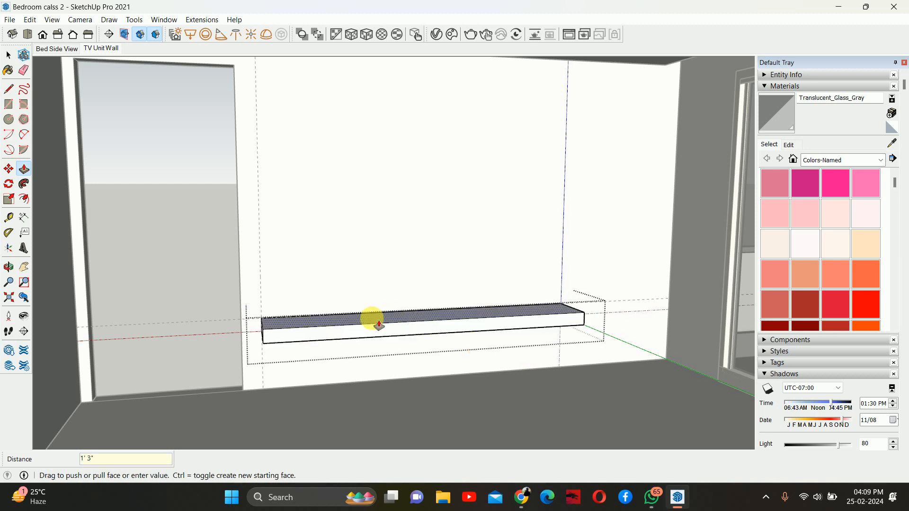
Step: Measure the TV ledge's length and shorten the ledge by pushing in its door-side end face
{"action": "scroll", "coordinate": [305, 333], "scroll_direction": "up", "scroll_amount": 1}
{"action": "key", "text": "t"}
{"action": "scroll", "coordinate": [536, 337], "scroll_direction": "up", "scroll_amount": 1}
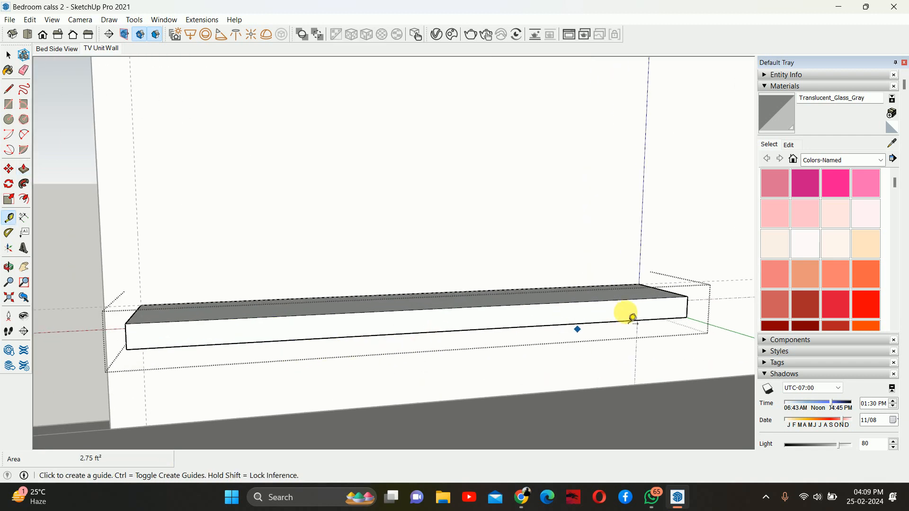
{"action": "left_click", "coordinate": [687, 308]}
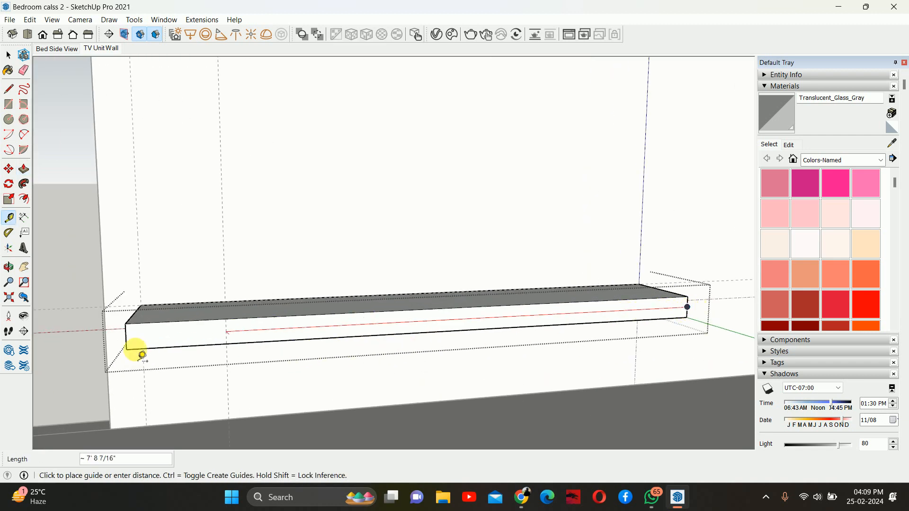
{"action": "key", "text": "space"}
{"action": "middle_click_drag", "start_coordinate": [143, 330], "coordinate": [216, 325]}
{"action": "key", "text": "p"}
{"action": "left_click_drag", "start_coordinate": [144, 352], "coordinate": [274, 321]}
{"action": "middle_click_drag", "start_coordinate": [275, 326], "coordinate": [147, 327]}
{"action": "scroll", "coordinate": [232, 310], "scroll_direction": "down", "scroll_amount": 2}
{"action": "key", "text": "space"}
Step: Copy the TV ledge from its lower back corner at the guide to the floor corner on the window side
{"action": "mouse_move", "coordinate": [378, 283]}
{"action": "middle_mouse_down"}
{"action": "mouse_move", "coordinate": [351, 290]}
{"action": "mouse_move", "coordinate": [356, 237]}
{"action": "mouse_move", "coordinate": [369, 254]}
{"action": "mouse_move", "coordinate": [357, 315]}
{"action": "mouse_move", "coordinate": [448, 339]}
{"action": "mouse_move", "coordinate": [515, 300]}
{"action": "mouse_move", "coordinate": [504, 331]}
{"action": "mouse_move", "coordinate": [467, 248]}
{"action": "mouse_move", "coordinate": [456, 329]}
{"action": "mouse_move", "coordinate": [491, 419]}
{"action": "mouse_move", "coordinate": [377, 134]}
{"action": "middle_mouse_up"}
{"action": "left_click", "coordinate": [434, 319]}
{"action": "key", "text": "m"}
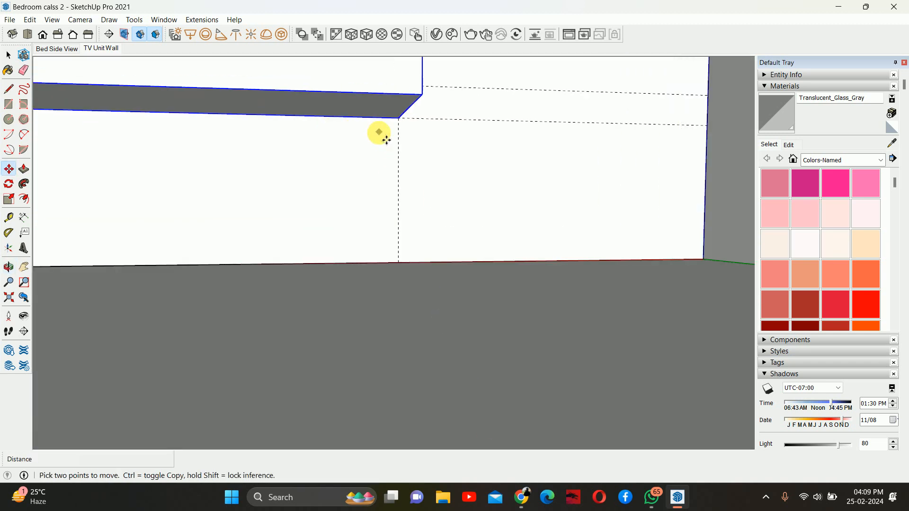
{"action": "left_click", "coordinate": [398, 118]}
{"action": "key", "text": "ctrl"}
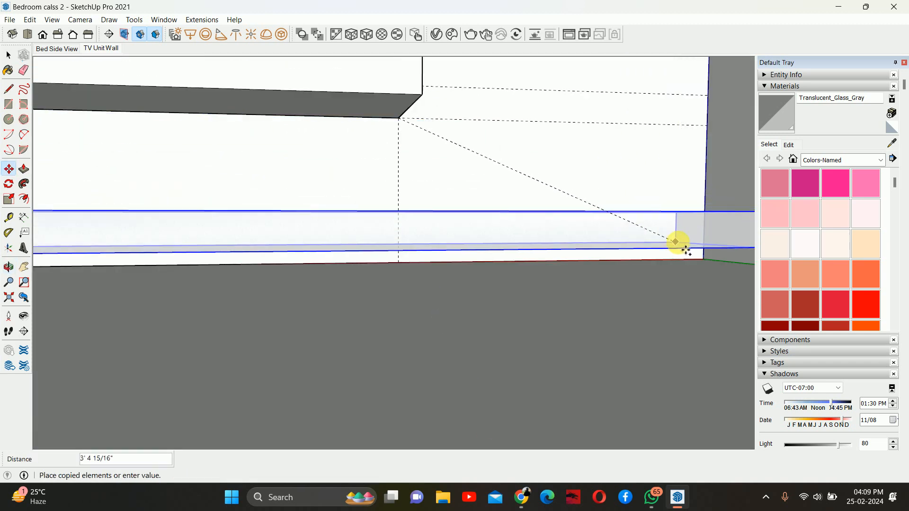
{"action": "left_click", "coordinate": [703, 259]}
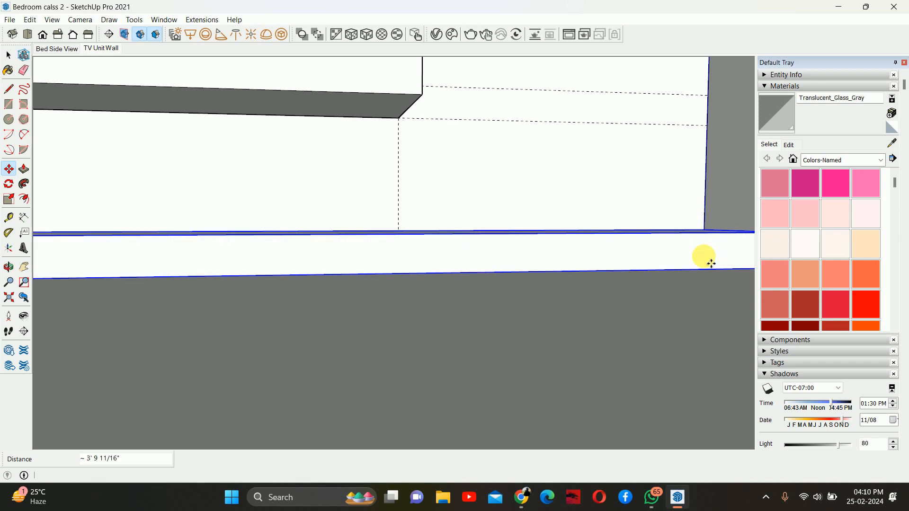
Step: Shorten the floor-level copy by 4' 6" so its end lines up with the TV ledge's end
{"action": "key", "text": "space"}
{"action": "scroll", "coordinate": [442, 226], "scroll_direction": "down", "scroll_amount": 3}
{"action": "middle_click_drag", "start_coordinate": [442, 225], "coordinate": [312, 276]}
{"action": "key", "text": "p"}
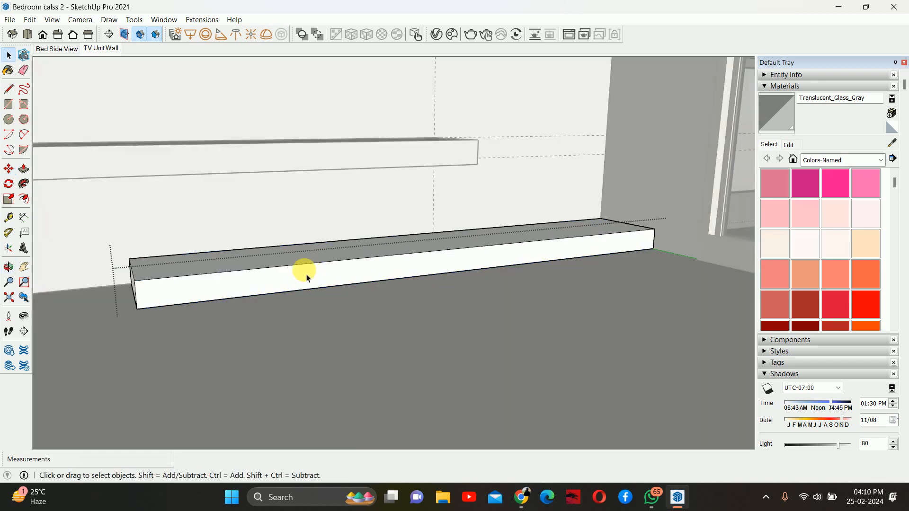
{"action": "left_click", "coordinate": [134, 290]}
{"action": "left_click", "coordinate": [478, 141]}
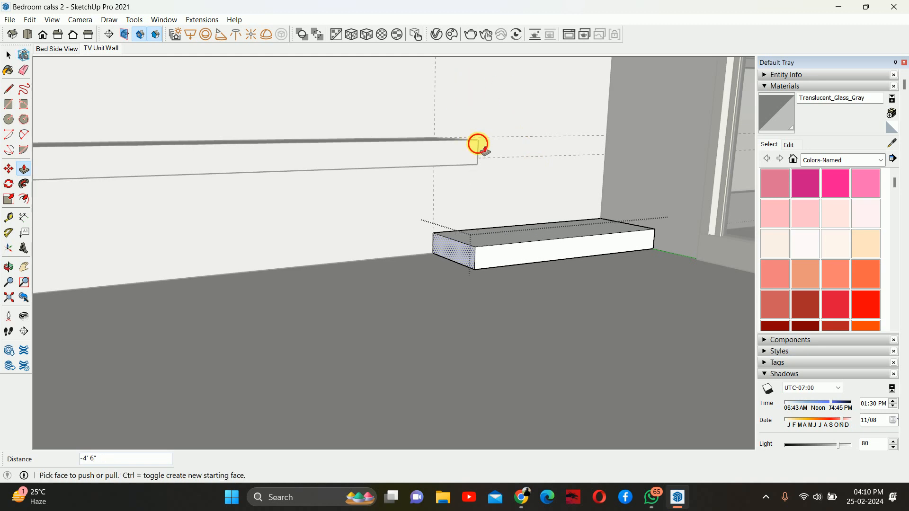
Step: Move the shortened copy vertically up the wall to sit above the TV ledge's level as the study table
{"action": "key", "text": "space"}
{"action": "mouse_move", "coordinate": [507, 266]}
{"action": "middle_mouse_down"}
{"action": "mouse_move", "coordinate": [524, 270]}
{"action": "mouse_move", "coordinate": [516, 266]}
{"action": "middle_mouse_up"}
{"action": "left_click", "coordinate": [513, 265]}
{"action": "scroll", "coordinate": [473, 258], "scroll_direction": "up", "scroll_amount": 3}
{"action": "key", "text": "m"}
{"action": "left_click", "coordinate": [440, 261]}
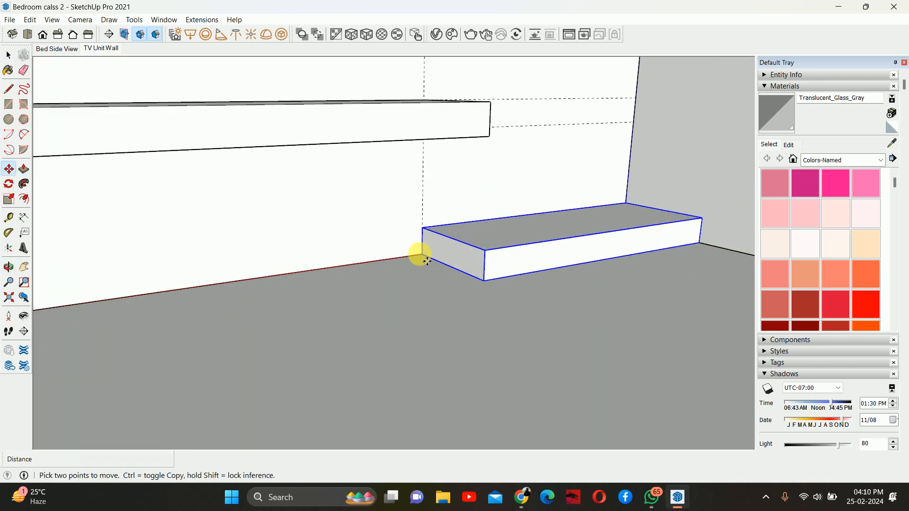
{"action": "key", "text": "Up"}
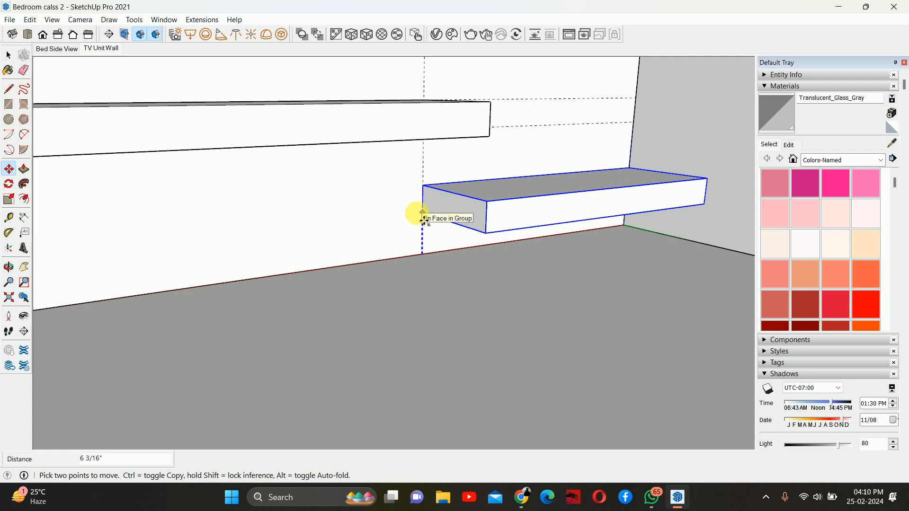
{"action": "key", "text": "Return"}
{"action": "mouse_move", "coordinate": [415, 213]}
{"action": "middle_mouse_down"}
{"action": "mouse_move", "coordinate": [472, 152]}
{"action": "mouse_move", "coordinate": [433, 224]}
{"action": "mouse_move", "coordinate": [406, 220]}
{"action": "middle_mouse_up"}
{"action": "key", "text": "space"}
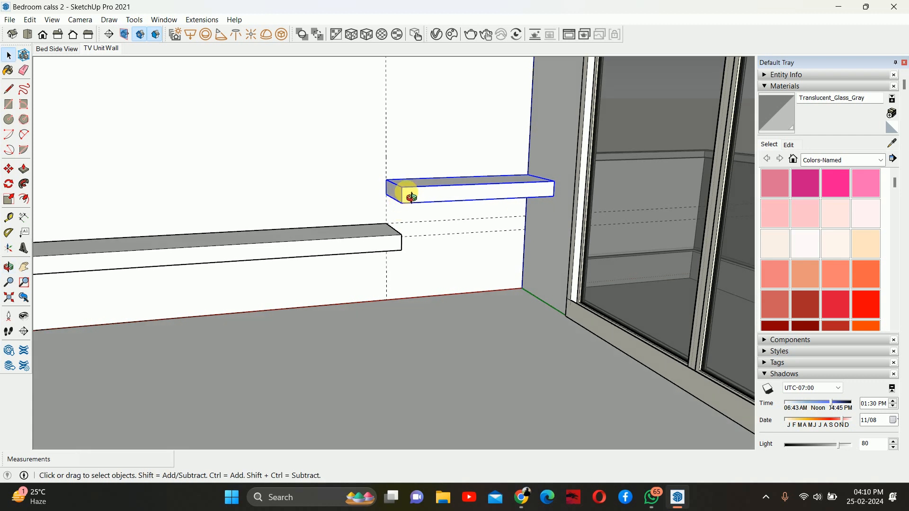
Step: Extend the study table's door-side end face by 1' so it overlaps the TV ledge
{"action": "double_click", "coordinate": [426, 196]}
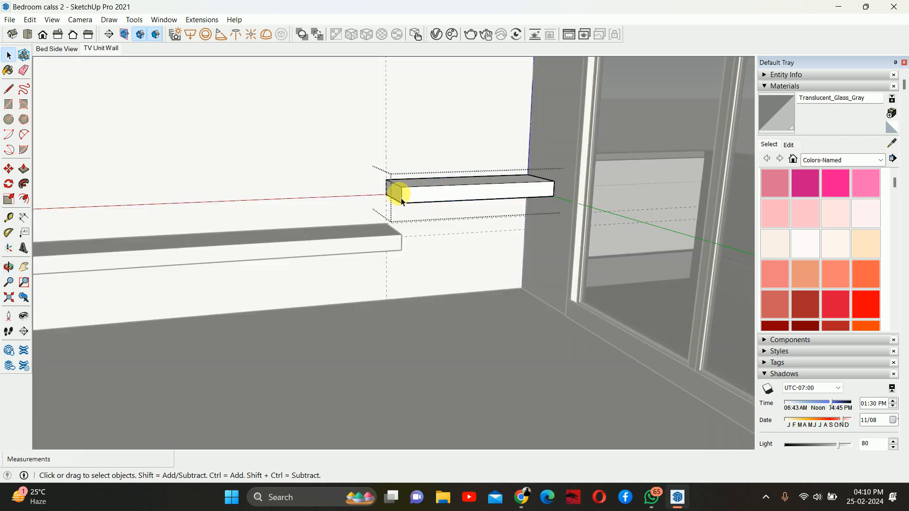
{"action": "key", "text": "p"}
{"action": "left_click", "coordinate": [408, 195]}
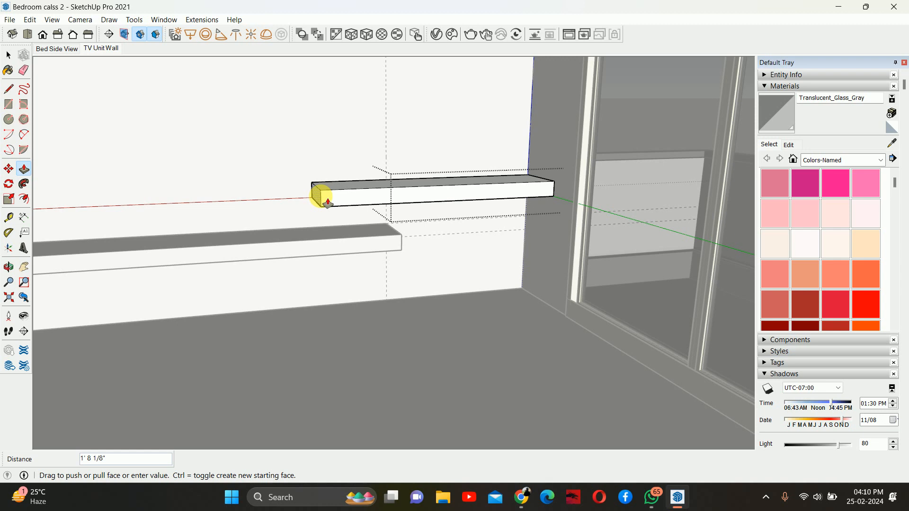
{"action": "key", "text": "Return"}
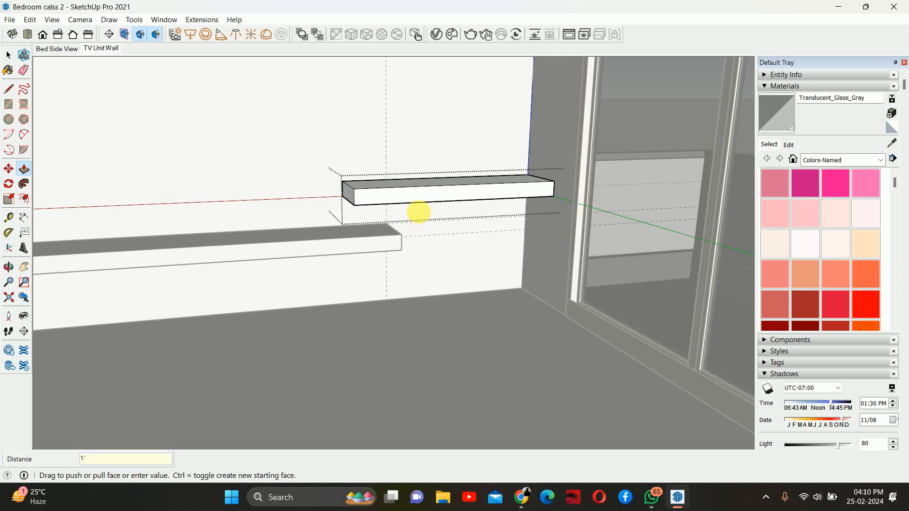
{"action": "middle_click_drag", "start_coordinate": [418, 211], "coordinate": [461, 203]}
{"action": "key", "text": "space"}
{"action": "key", "text": "Escape"}
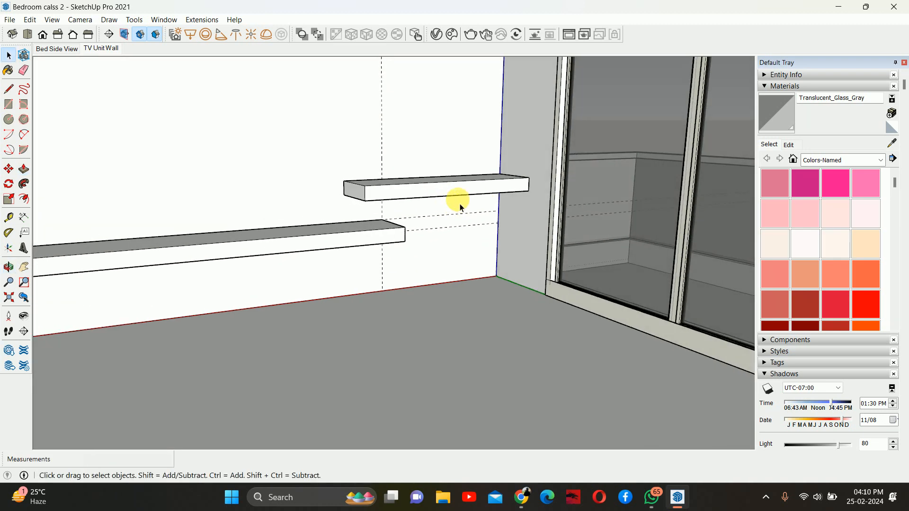
Step: Thicken the study table by pulling its underside down 2"
{"action": "scroll", "coordinate": [412, 205], "scroll_direction": "up", "scroll_amount": 2}
{"action": "middle_click_drag", "start_coordinate": [389, 188], "coordinate": [381, 142]}
{"action": "double_click", "coordinate": [406, 186]}
{"action": "key", "text": "p"}
{"action": "scroll", "coordinate": [412, 190], "scroll_direction": "up", "scroll_amount": 2}
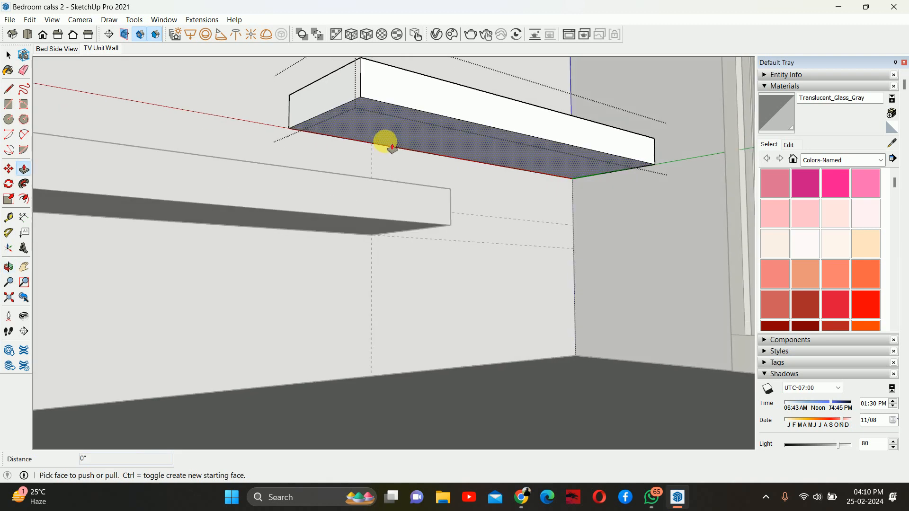
{"action": "left_click_drag", "start_coordinate": [382, 142], "coordinate": [374, 97]}
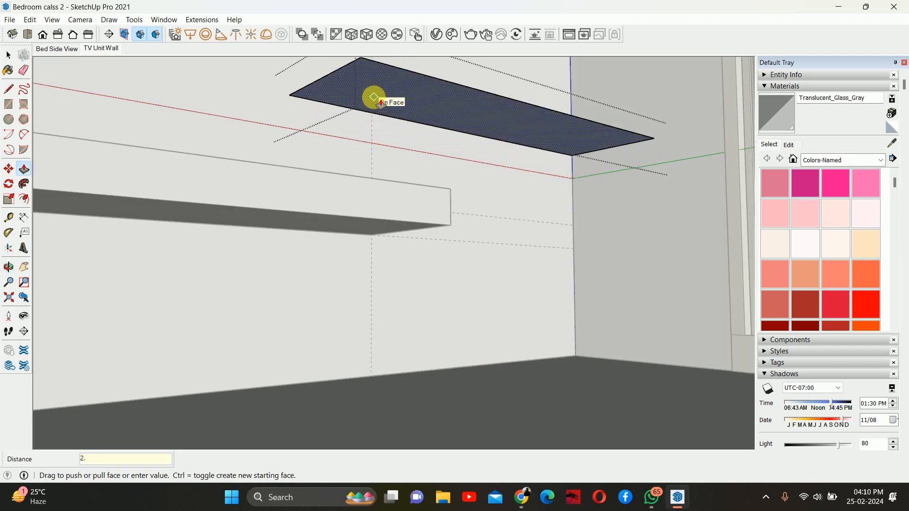
{"action": "type", "text": "2."}
{"action": "key", "text": "Return"}
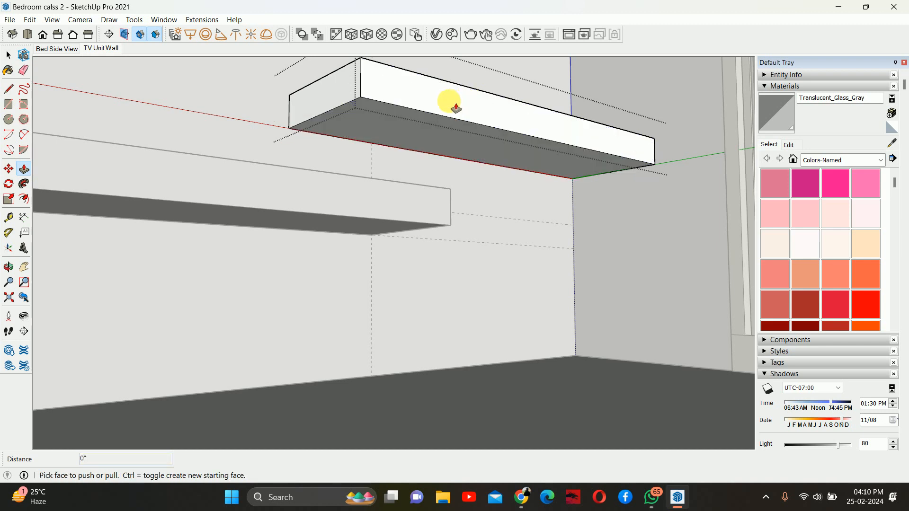
{"action": "mouse_move", "coordinate": [455, 108]}
{"action": "middle_mouse_down"}
{"action": "mouse_move", "coordinate": [440, 142]}
{"action": "mouse_move", "coordinate": [447, 115]}
{"action": "middle_mouse_up"}
{"action": "left_click_drag", "start_coordinate": [447, 115], "coordinate": [448, 177]}
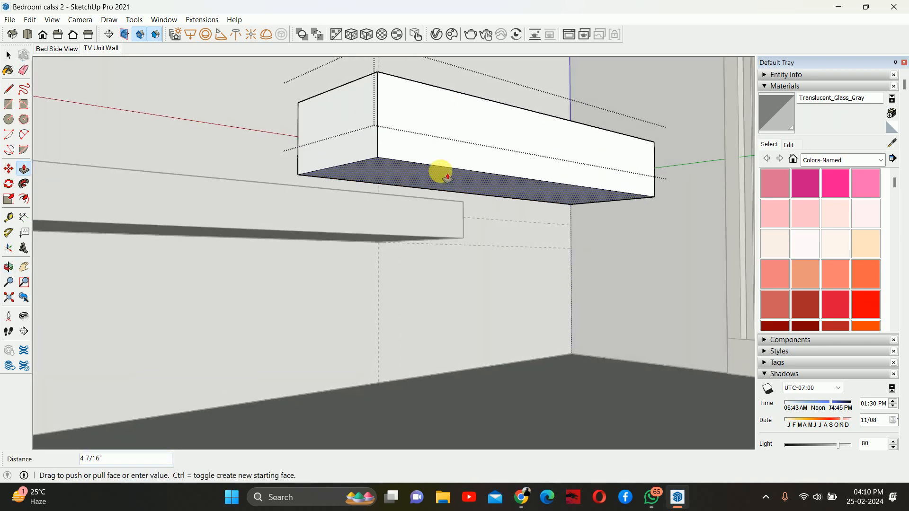
{"action": "type", "text": "2"}
{"action": "key", "text": "Return"}
Step: Check the study table against the Pinterest reference image and inspect the modelled table's underside
{"action": "middle_click_drag", "start_coordinate": [442, 167], "coordinate": [645, 171]}
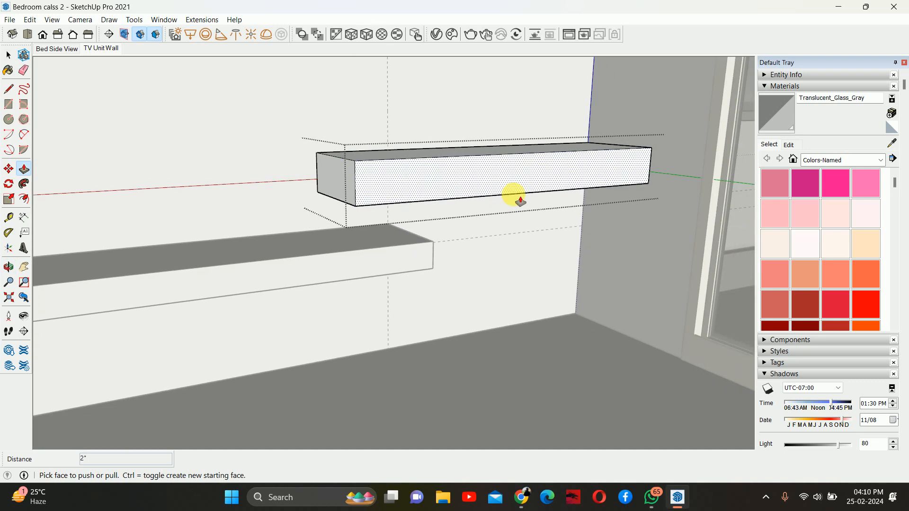
{"action": "left_click", "coordinate": [520, 503]}
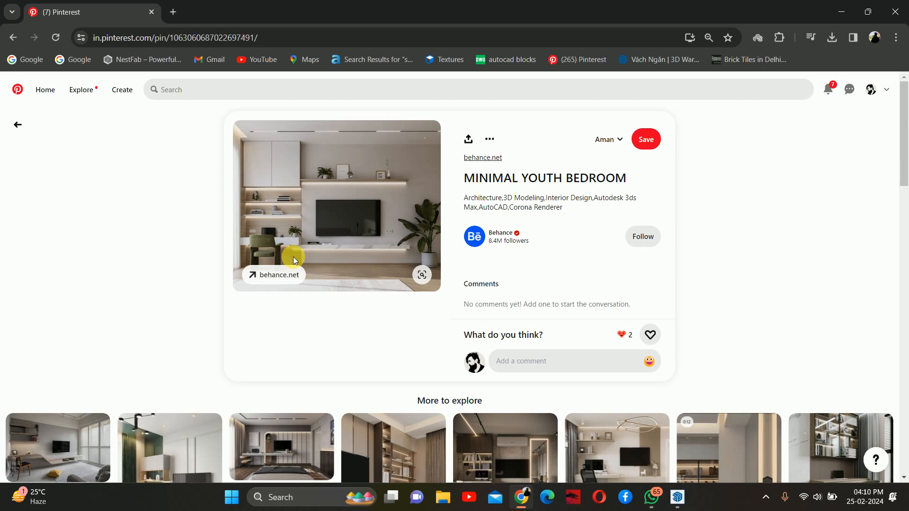
{"action": "left_click", "coordinate": [849, 12]}
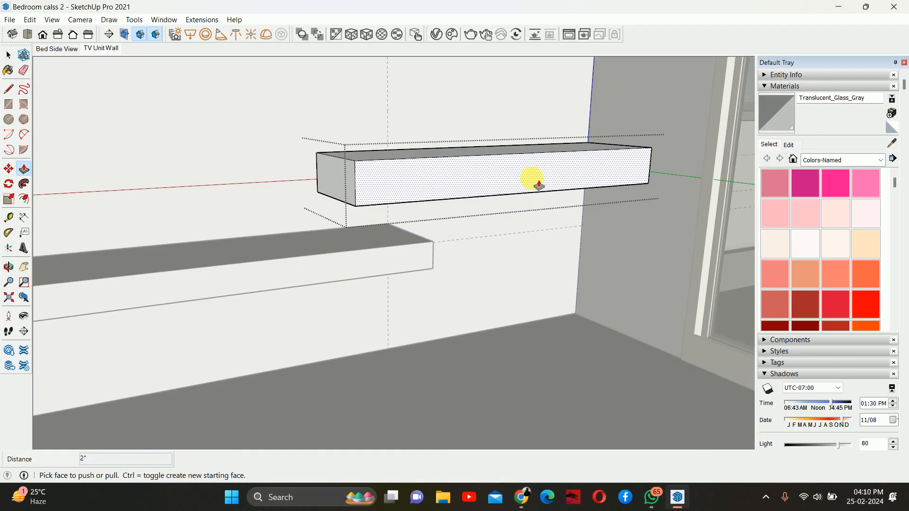
{"action": "middle_click_drag", "start_coordinate": [530, 177], "coordinate": [548, 101]}
{"action": "scroll", "coordinate": [495, 152], "scroll_direction": "up", "scroll_amount": 3}
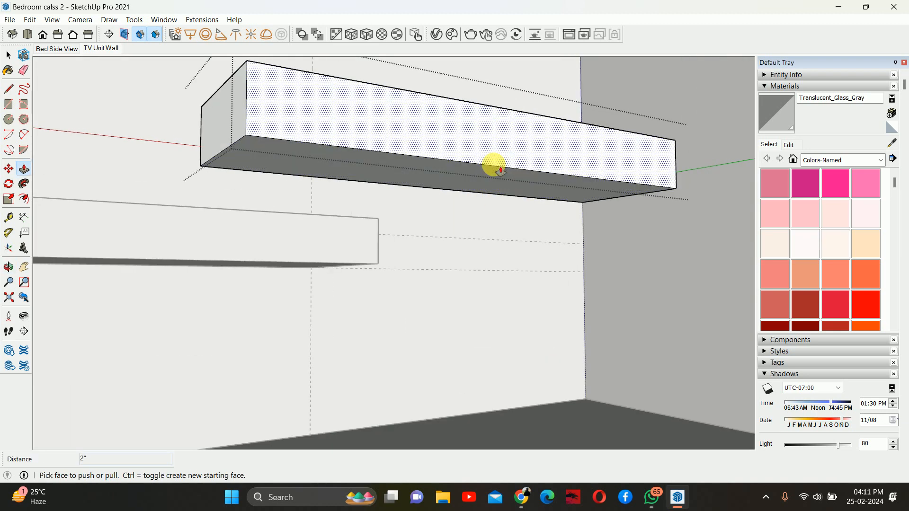
{"action": "middle_click_drag", "start_coordinate": [493, 156], "coordinate": [462, 205]}
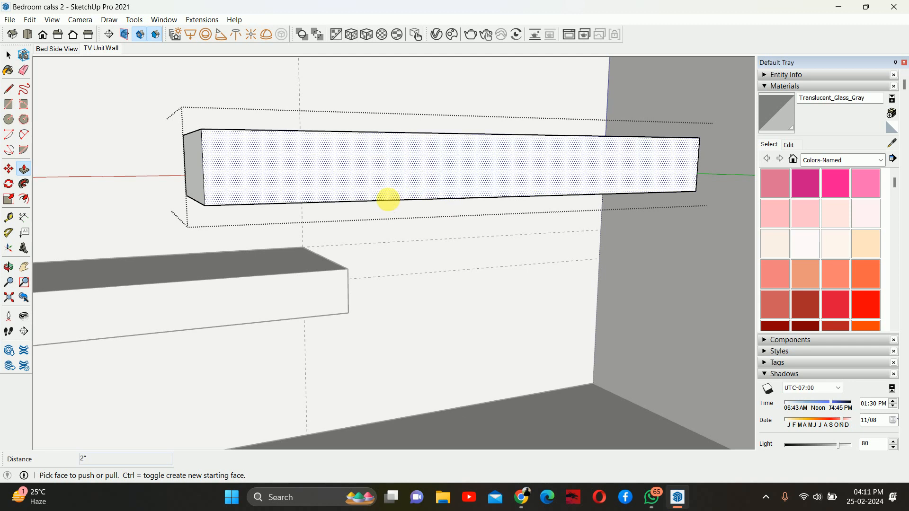
Step: Measure the vertical gap between the TV ledge's top and the study table's underside, and finish editing the table group
{"action": "middle_click_drag", "start_coordinate": [385, 198], "coordinate": [462, 175]}
{"action": "key", "text": "t"}
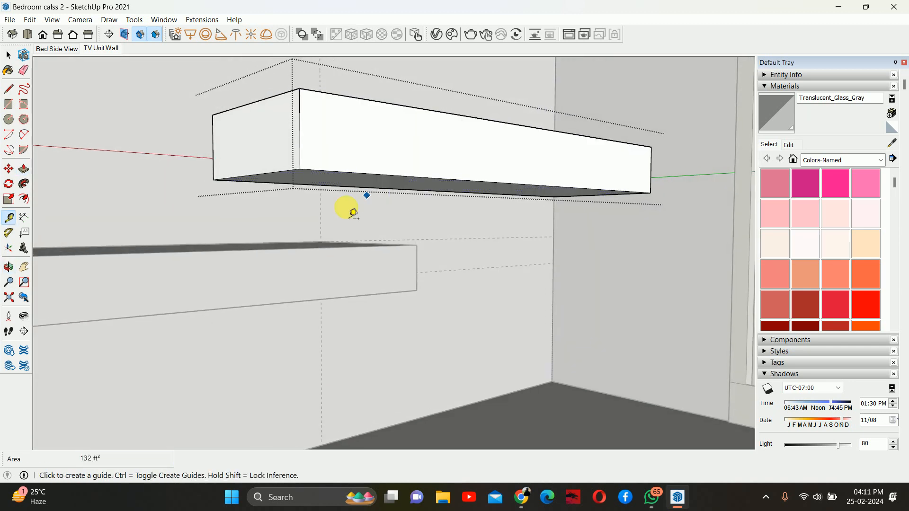
{"action": "left_click", "coordinate": [320, 248]}
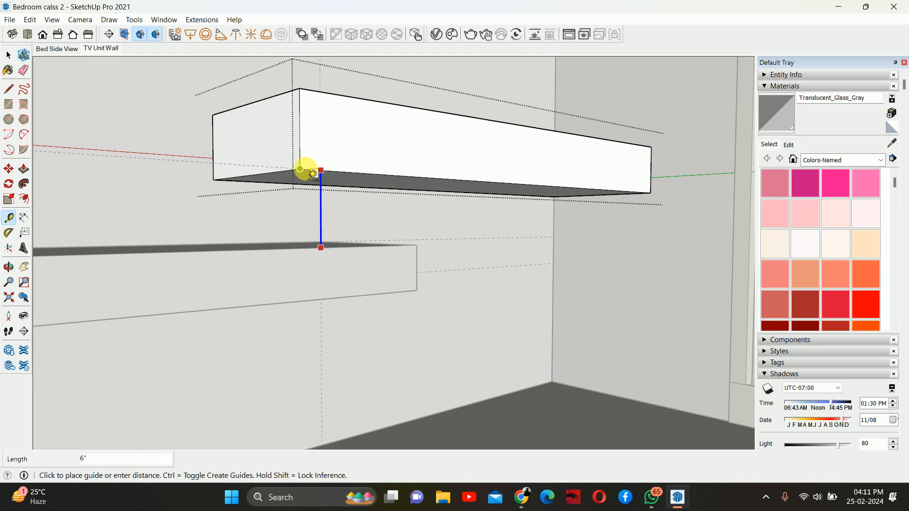
{"action": "key", "text": "space"}
{"action": "key", "text": "Escape"}
{"action": "middle_click_drag", "start_coordinate": [471, 168], "coordinate": [462, 231]}
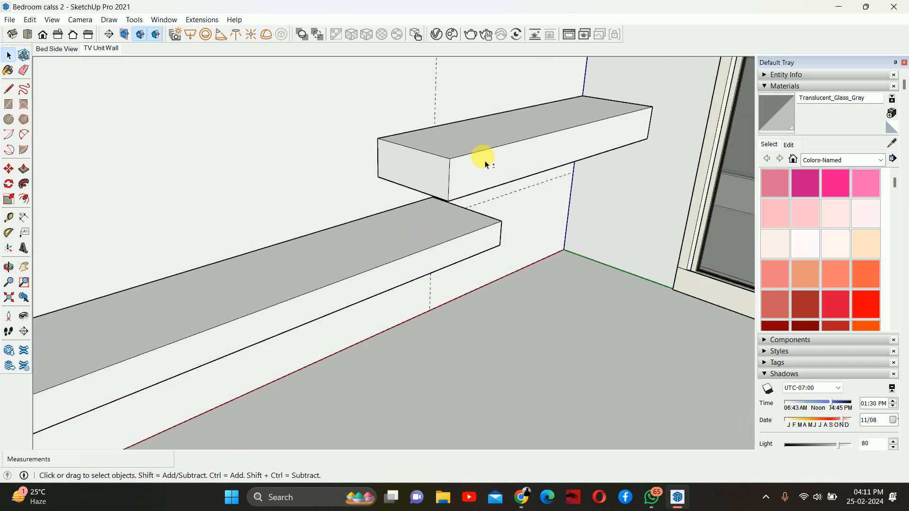
Step: Measure the study table's depth and extend its front face by 7"
{"action": "middle_click_drag", "start_coordinate": [486, 164], "coordinate": [441, 162]}
{"action": "key", "text": "t"}
{"action": "left_click", "coordinate": [440, 145]}
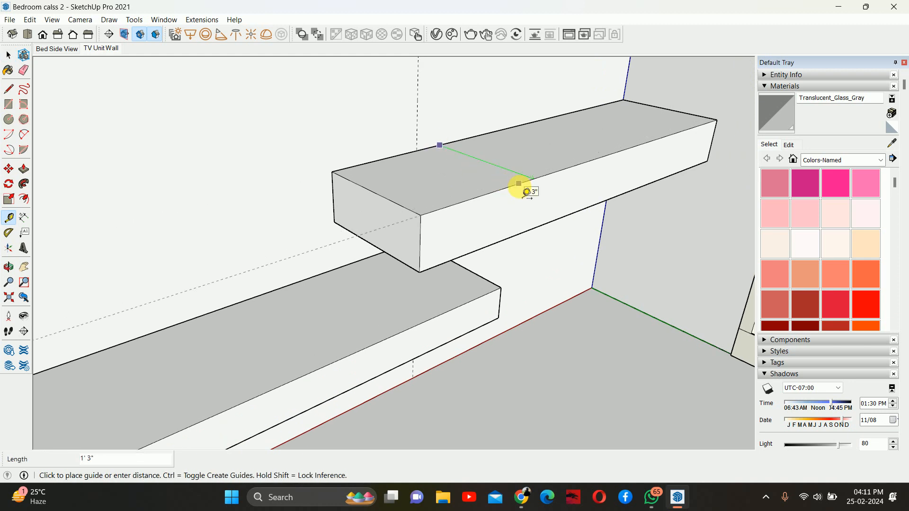
{"action": "key", "text": "space"}
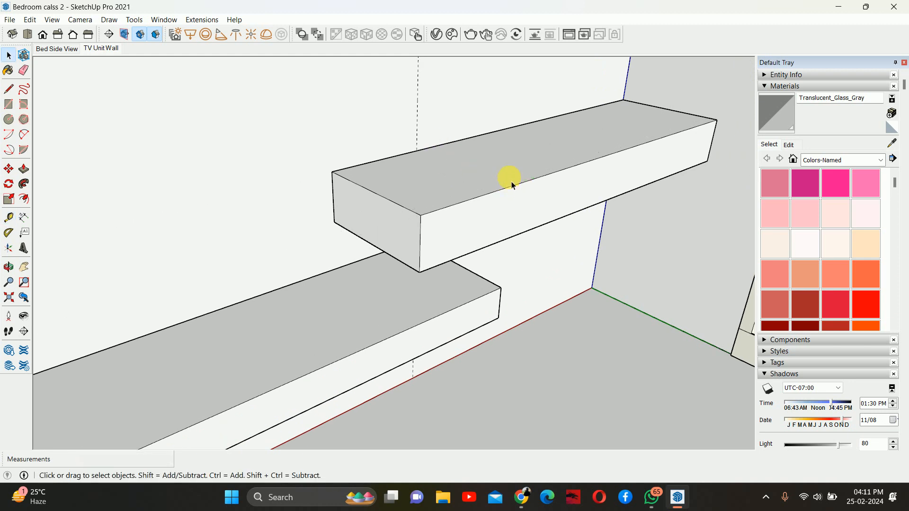
{"action": "middle_click_drag", "start_coordinate": [511, 180], "coordinate": [532, 201]}
{"action": "key", "text": "p"}
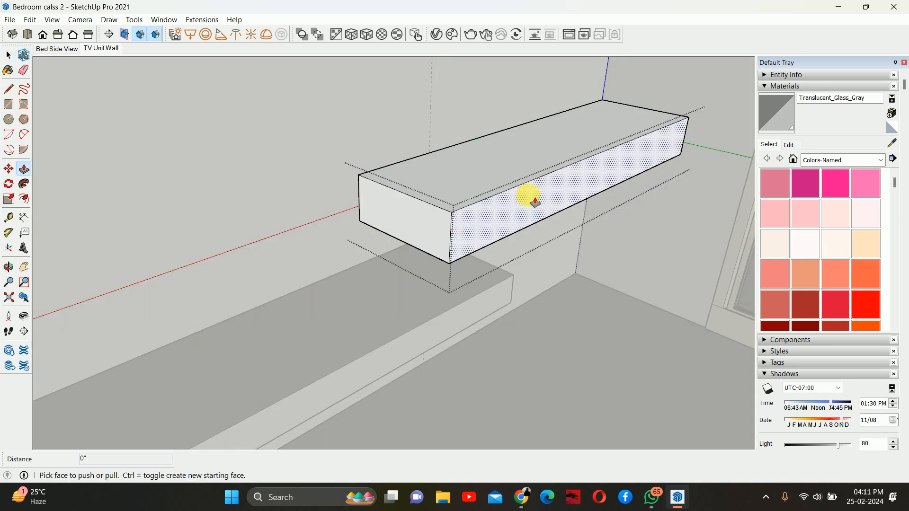
{"action": "left_click", "coordinate": [533, 200]}
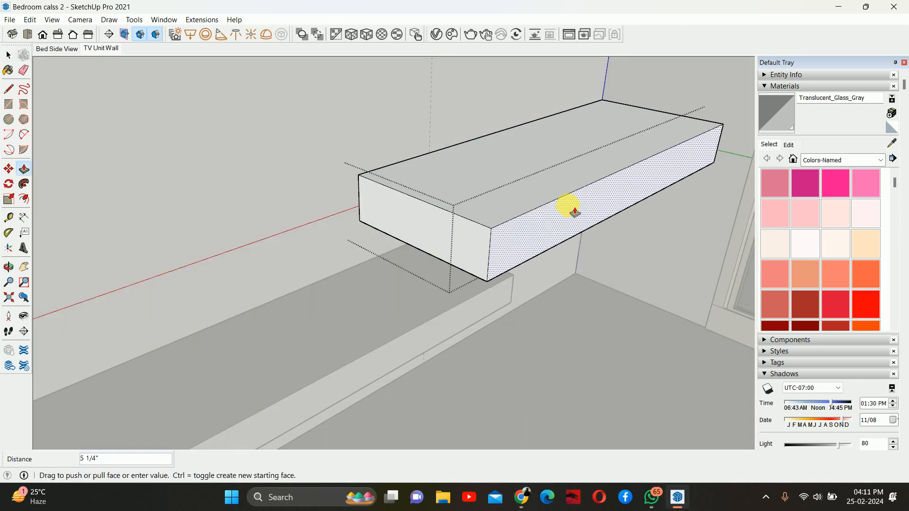
{"action": "type", "text": "7"}
{"action": "key", "text": "Return"}
{"action": "key", "text": "space"}
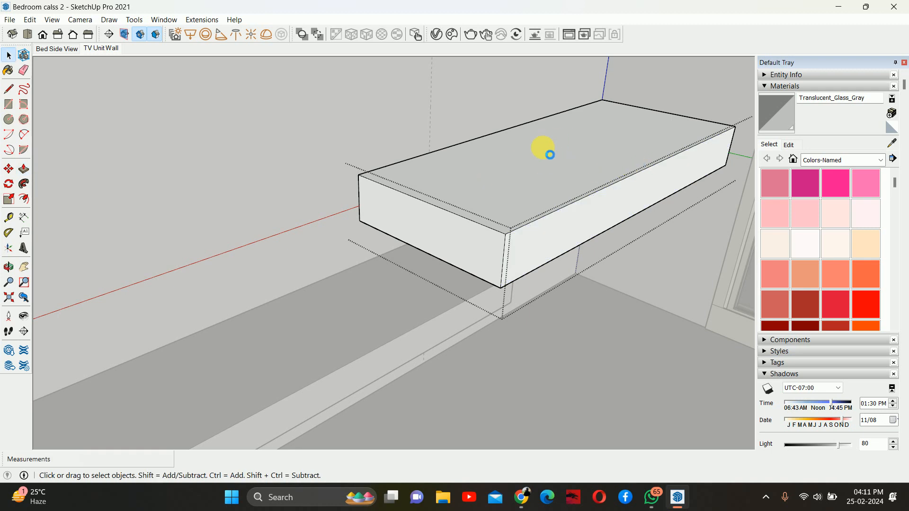
Step: Re-measure the study table's depth and extend its front face further to make it 2' deep, and finish editing the group
{"action": "middle_click_drag", "start_coordinate": [549, 154], "coordinate": [523, 197]}
{"action": "left_click", "coordinate": [527, 194]}
{"action": "key", "text": "t"}
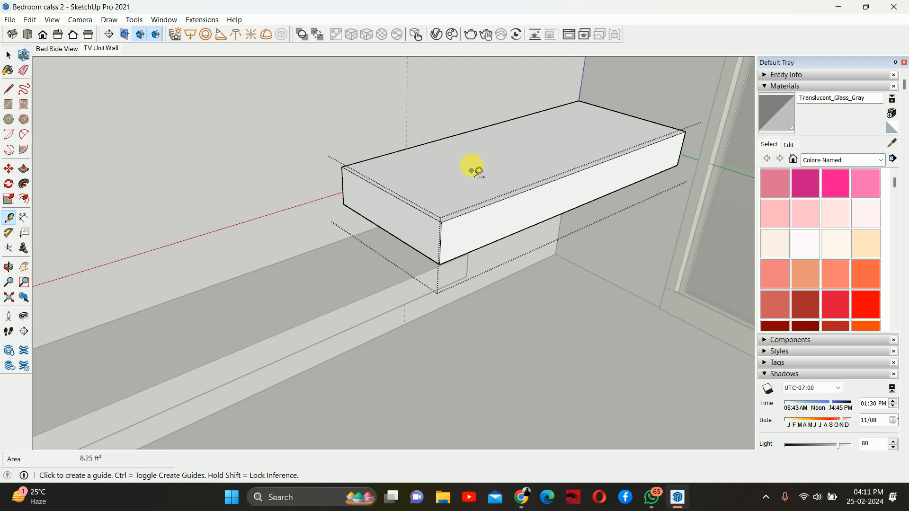
{"action": "left_click", "coordinate": [436, 141]}
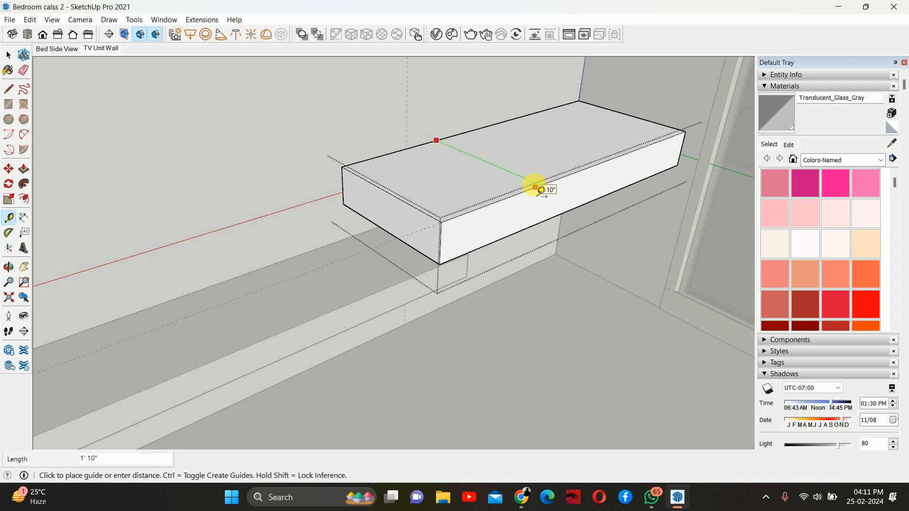
{"action": "key", "text": "space"}
{"action": "key", "text": "p"}
{"action": "left_click", "coordinate": [531, 215]}
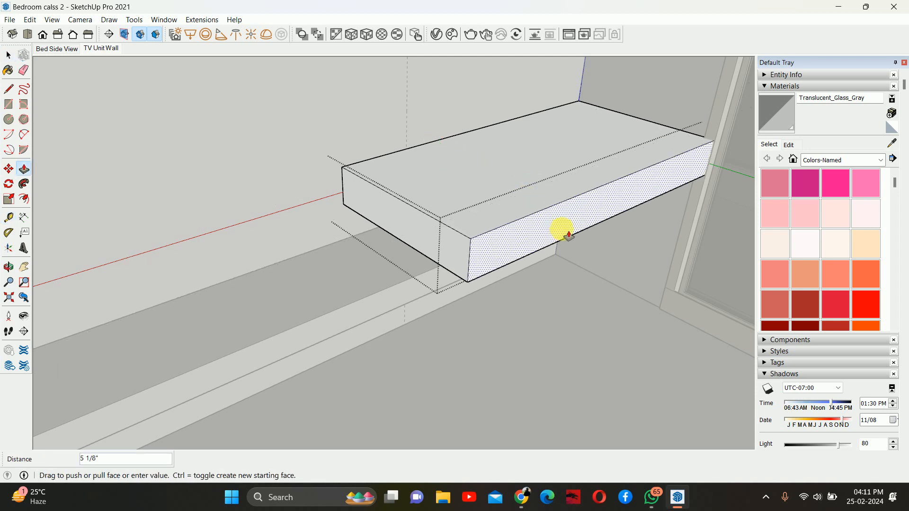
{"action": "key", "text": "Return"}
{"action": "key", "text": "space"}
{"action": "key", "text": "Escape"}
Step: Move the study table 3" along the red axis, away from the window-side wall
{"action": "middle_click_drag", "start_coordinate": [572, 216], "coordinate": [462, 184]}
{"action": "left_click", "coordinate": [517, 209]}
{"action": "key", "text": "m"}
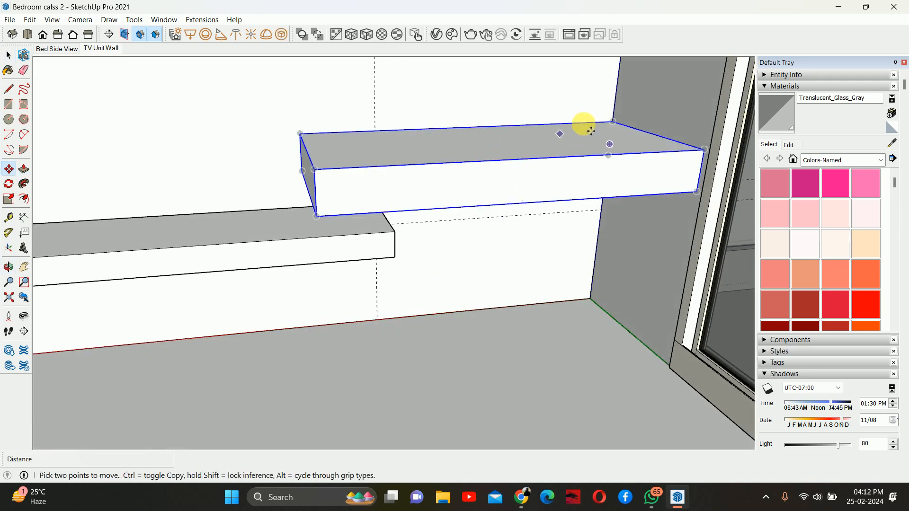
{"action": "left_click_drag", "start_coordinate": [622, 124], "coordinate": [572, 135]}
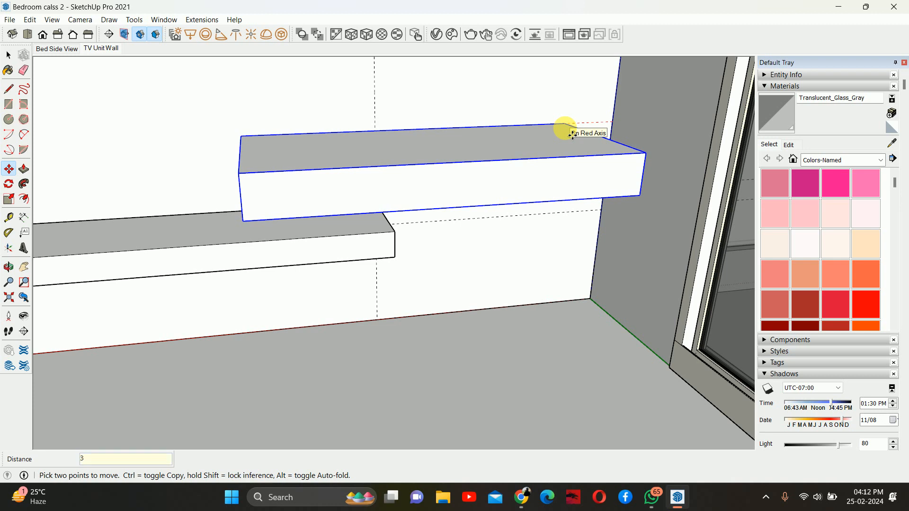
{"action": "key", "text": "Return"}
{"action": "key", "text": "space"}
{"action": "scroll", "coordinate": [607, 206], "scroll_direction": "down", "scroll_amount": 2}
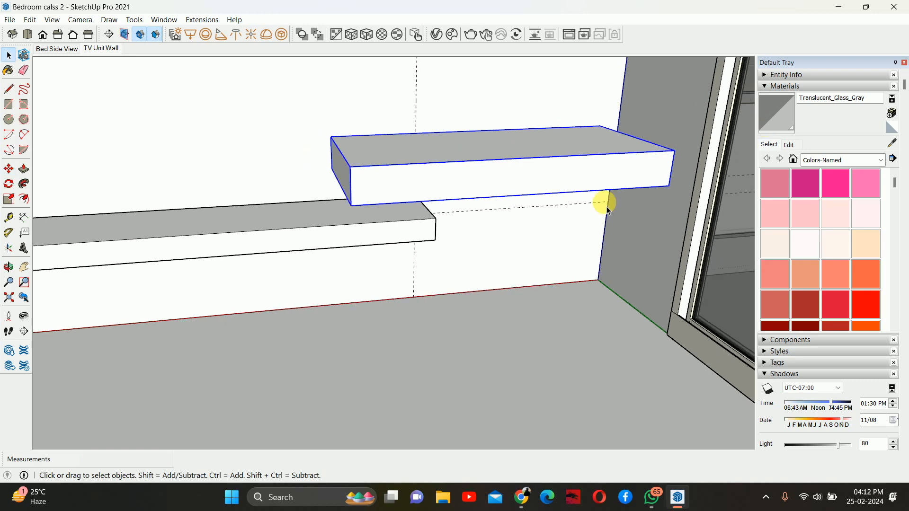
{"action": "middle_click_drag", "start_coordinate": [606, 205], "coordinate": [639, 166]}
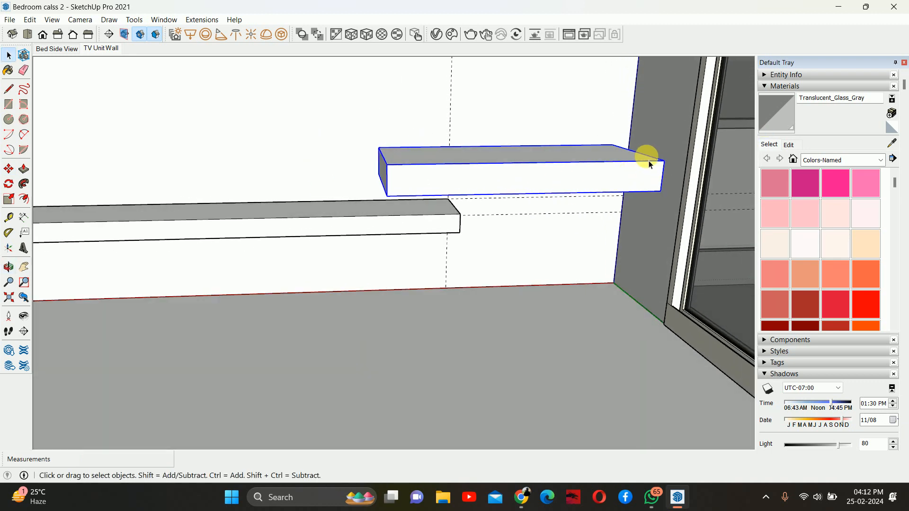
Step: Check the Pinterest reference image and return the study table to its position against the window-side wall
{"action": "left_click", "coordinate": [521, 497]}
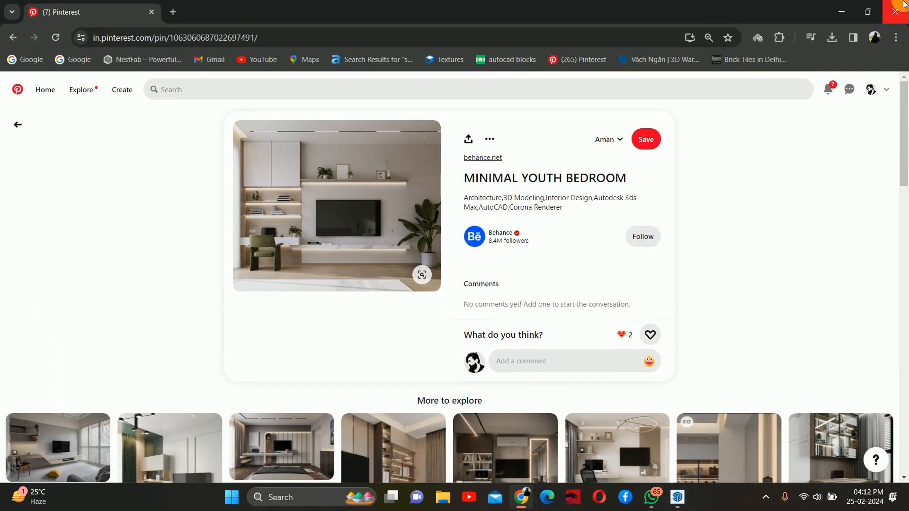
{"action": "left_click", "coordinate": [841, 12]}
{"action": "middle_click_drag", "start_coordinate": [461, 216], "coordinate": [589, 252]}
{"action": "scroll", "coordinate": [484, 173], "scroll_direction": "up", "scroll_amount": 2}
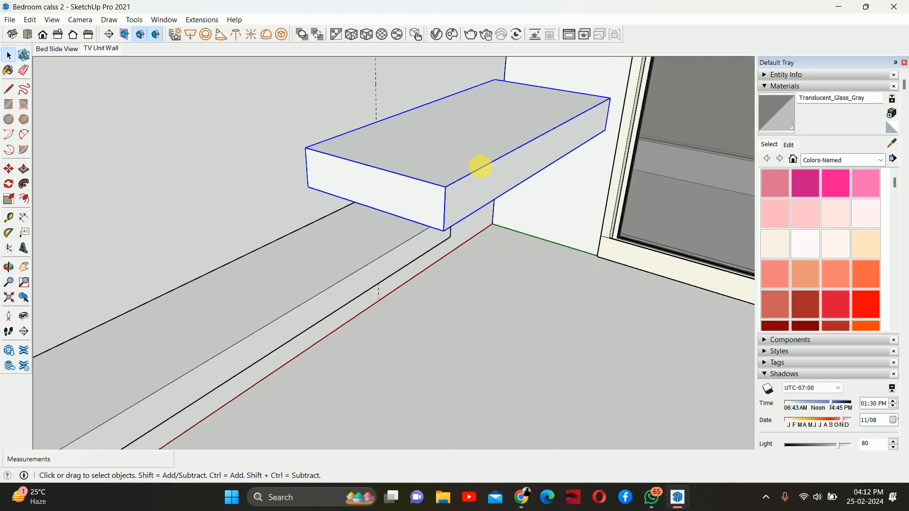
{"action": "mouse_move", "coordinate": [484, 173]}
{"action": "middle_mouse_down"}
{"action": "mouse_move", "coordinate": [466, 263]}
{"action": "mouse_move", "coordinate": [397, 249]}
{"action": "middle_mouse_up"}
{"action": "key", "text": "m"}
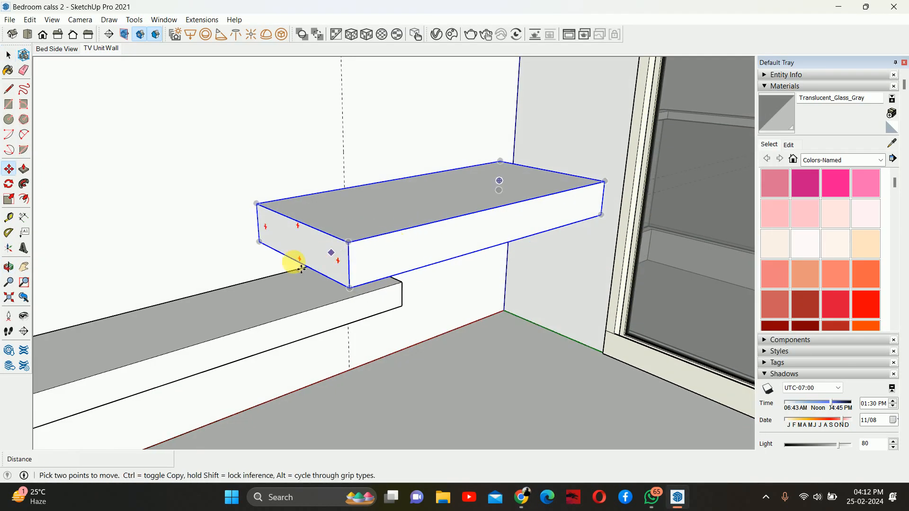
{"action": "left_click", "coordinate": [337, 261]}
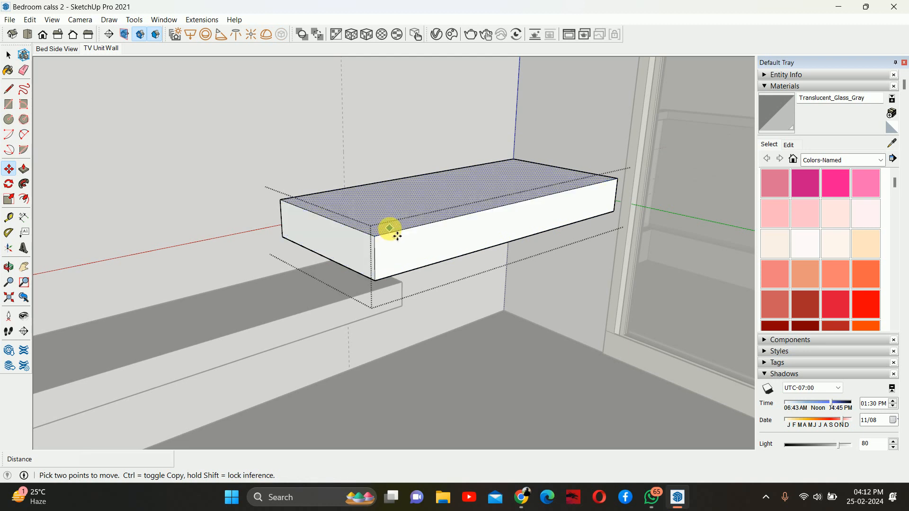
{"action": "key", "text": "space"}
{"action": "key", "text": "Escape"}
Step: Measure the study table's finished depth across its top face
{"action": "key", "text": "t"}
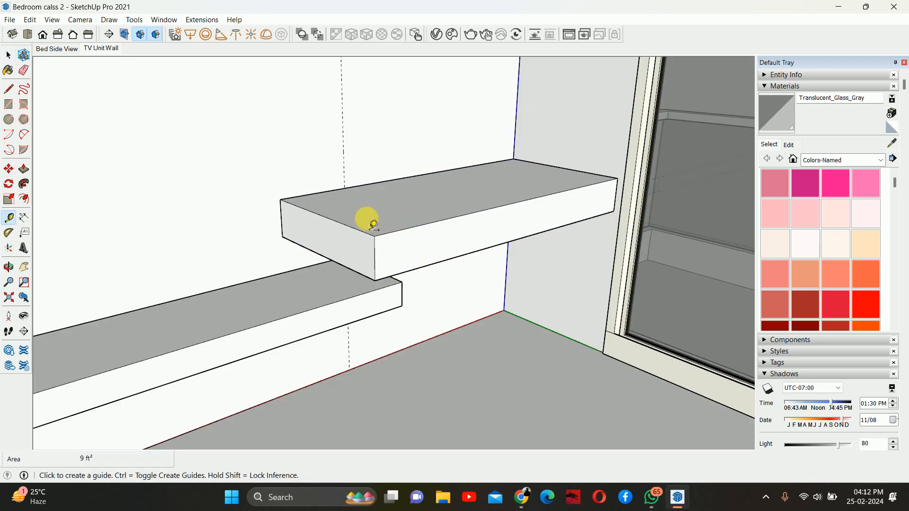
{"action": "scroll", "coordinate": [367, 218], "scroll_direction": "up", "scroll_amount": 1}
{"action": "left_click", "coordinate": [364, 181]}
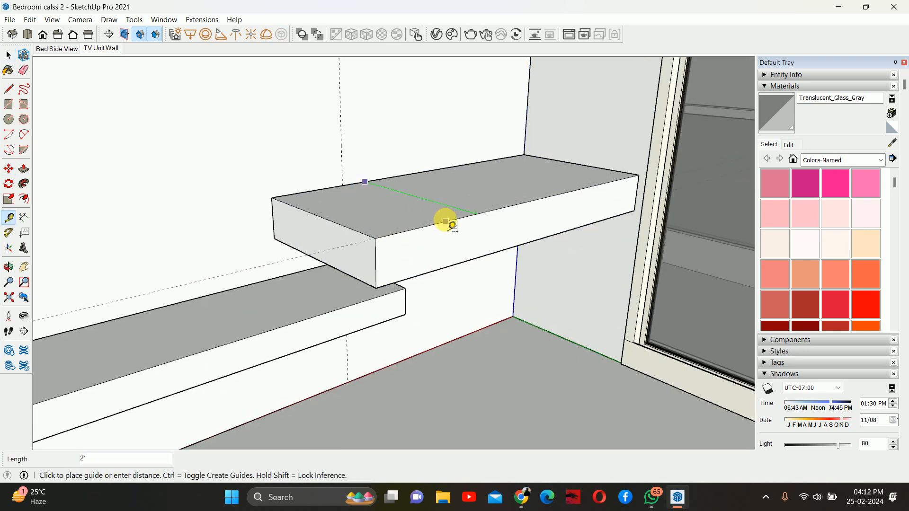
{"action": "key", "text": "space"}
Step: Copy the study table onto its own top and raise the copy along the blue axis as a shelf above the table
{"action": "left_click", "coordinate": [402, 222]}
{"action": "middle_click_drag", "start_coordinate": [371, 219], "coordinate": [349, 247]}
{"action": "key", "text": "m"}
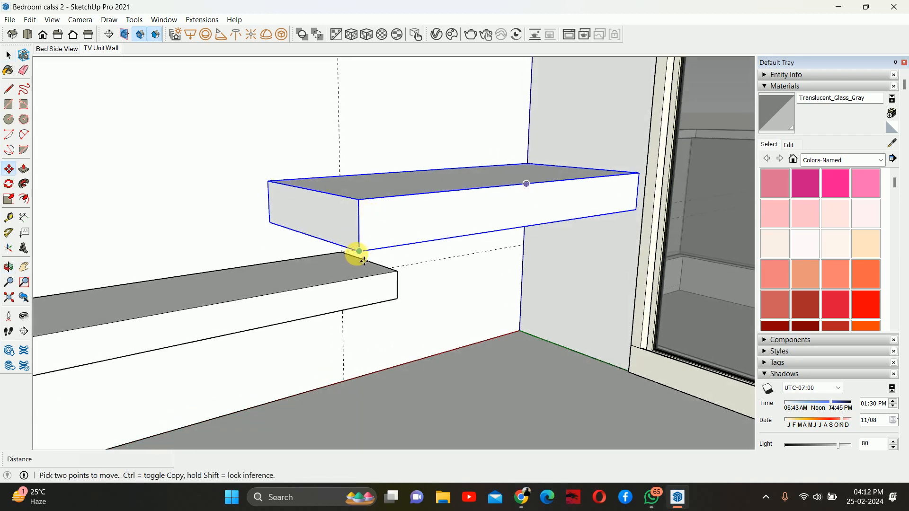
{"action": "key", "text": "ctrl"}
{"action": "left_click", "coordinate": [359, 251]}
{"action": "middle_click_drag", "start_coordinate": [367, 210], "coordinate": [384, 257]}
{"action": "left_click", "coordinate": [384, 256]}
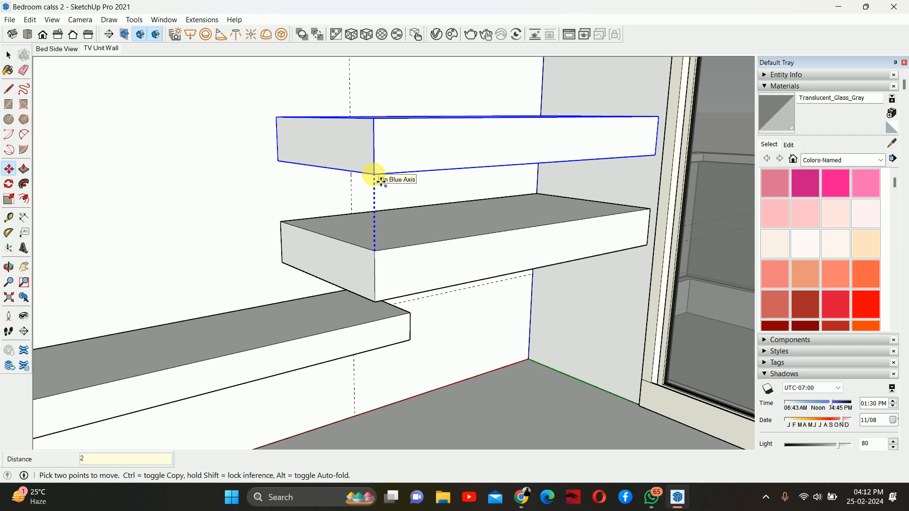
{"action": "key", "text": "Return"}
Step: Thin the copied shelf by pushing its top face down 4.5"
{"action": "scroll", "coordinate": [377, 175], "scroll_direction": "down", "scroll_amount": 3}
{"action": "middle_click_drag", "start_coordinate": [379, 172], "coordinate": [388, 244]}
{"action": "key", "text": "space"}
{"action": "double_click", "coordinate": [384, 237]}
{"action": "scroll", "coordinate": [378, 225], "scroll_direction": "up", "scroll_amount": 2}
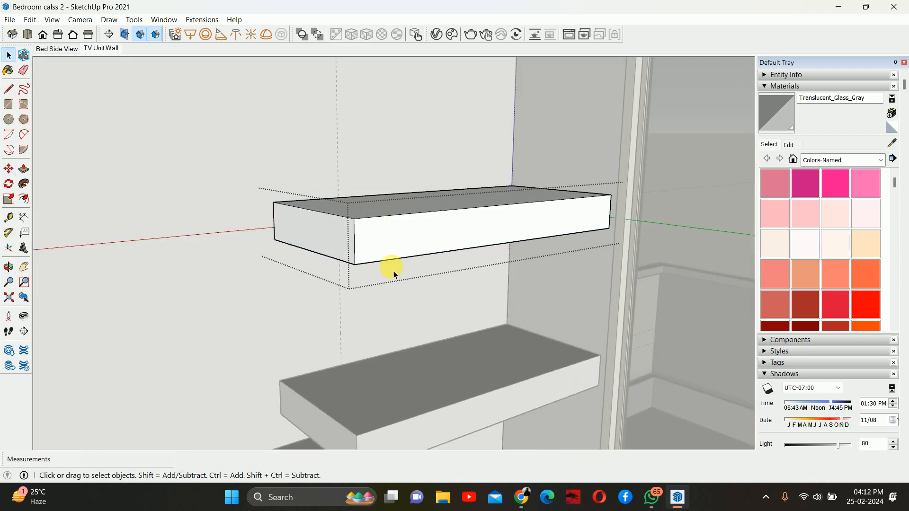
{"action": "key", "text": "p"}
{"action": "left_click", "coordinate": [379, 198]}
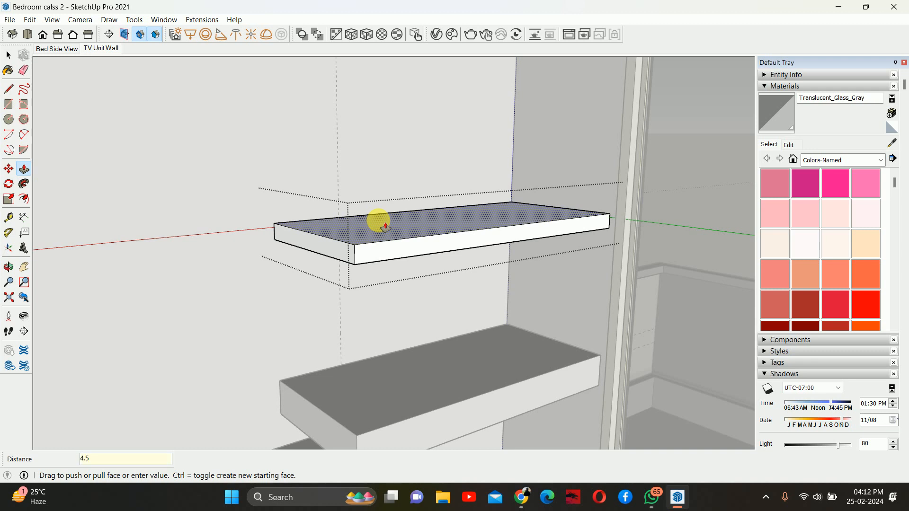
{"action": "type", "text": "4.5"}
{"action": "key", "text": "Return"}
{"action": "key", "text": "space"}
Step: Reduce the shelf's depth by pushing its front face back 12"
{"action": "middle_click_drag", "start_coordinate": [417, 254], "coordinate": [442, 263]}
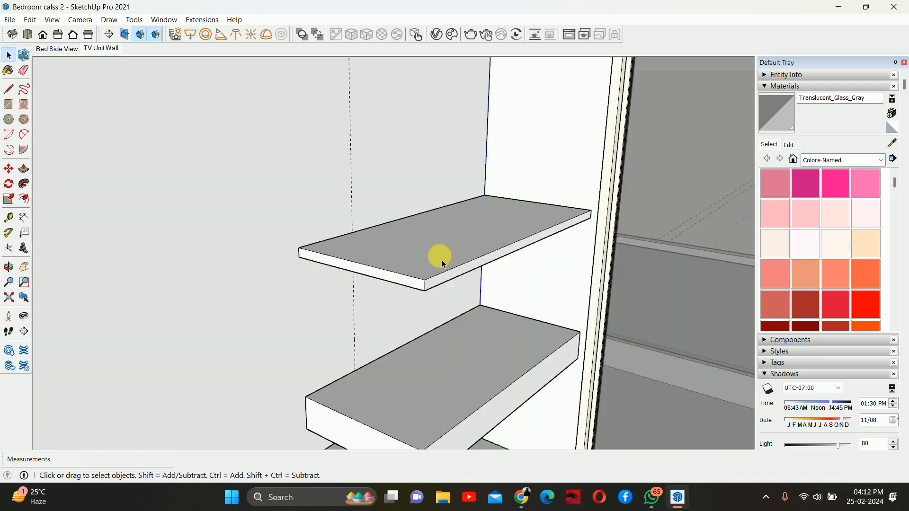
{"action": "double_click", "coordinate": [441, 260]}
{"action": "scroll", "coordinate": [443, 261], "scroll_direction": "up", "scroll_amount": 2}
{"action": "key", "text": "p"}
{"action": "left_click", "coordinate": [447, 289]}
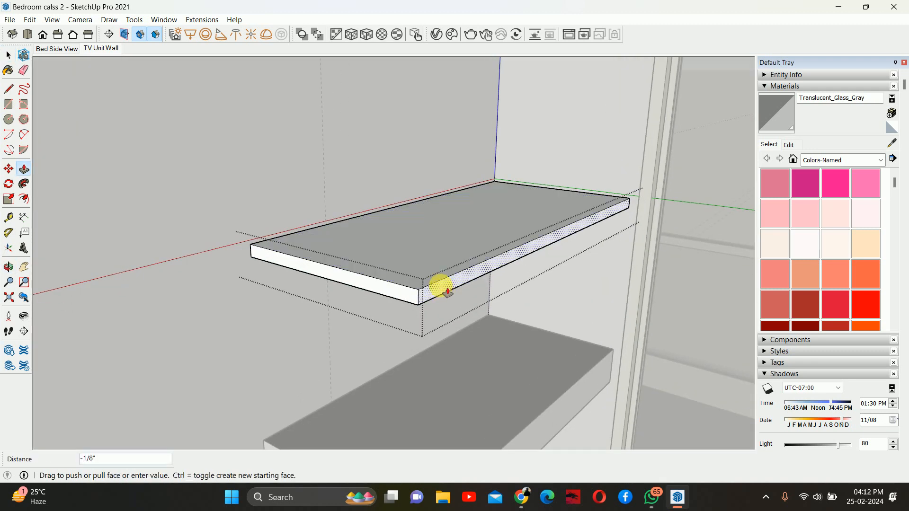
{"action": "type", "text": "12"}
{"action": "key", "text": "Return"}
{"action": "key", "text": "space"}
{"action": "middle_click_drag", "start_coordinate": [463, 260], "coordinate": [364, 294]}
{"action": "left_click", "coordinate": [361, 289]}
{"action": "scroll", "coordinate": [341, 289], "scroll_direction": "up", "scroll_amount": 1}
{"action": "key", "text": "m"}
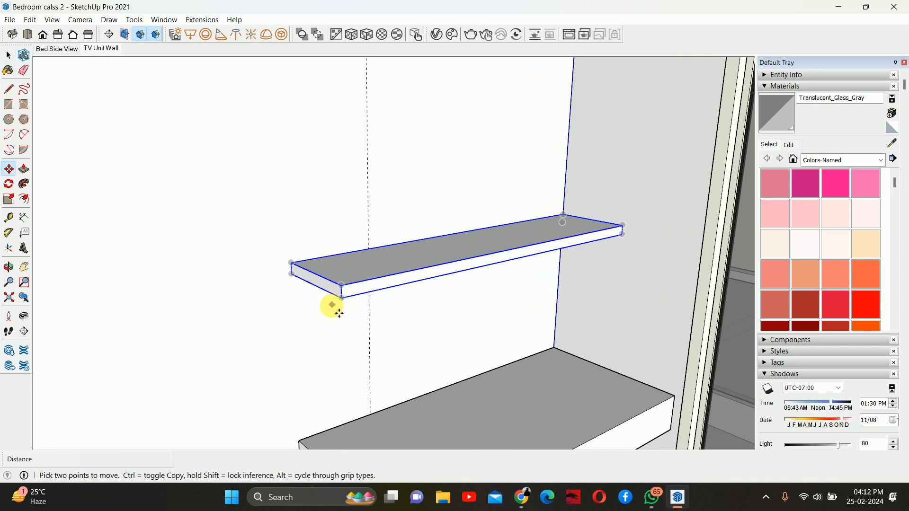
{"action": "key", "text": "ctrl"}
{"action": "left_click", "coordinate": [342, 298]}
{"action": "key", "text": "space"}
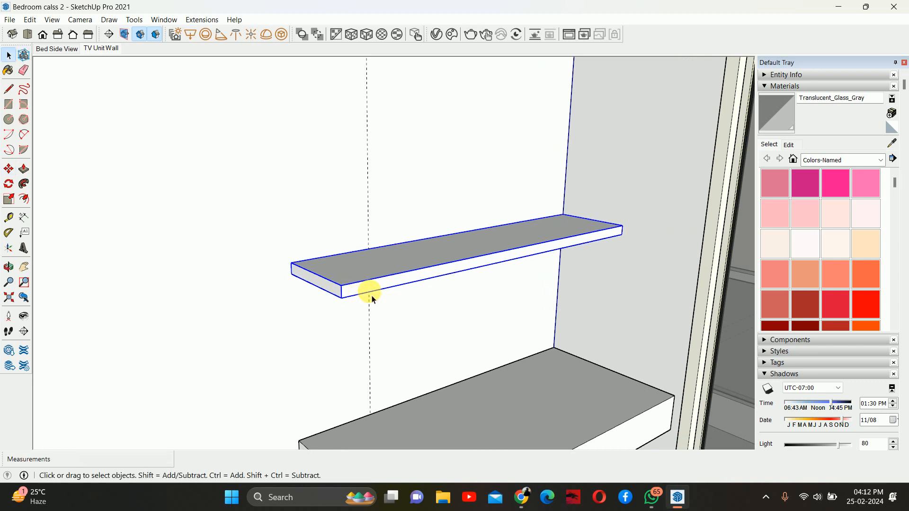
Step: Explode the shelf group and turn its geometry into a component with the default settings
{"action": "right_click", "coordinate": [364, 283]}
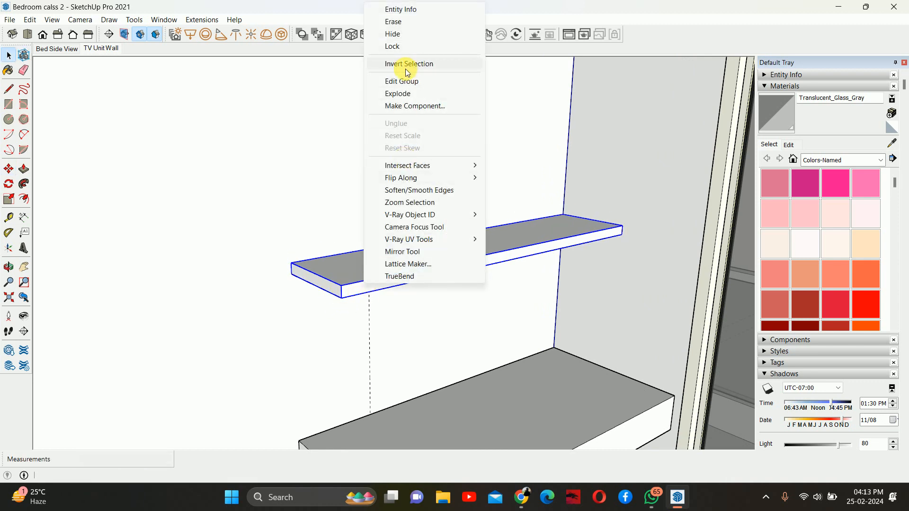
{"action": "left_click", "coordinate": [406, 94]}
{"action": "right_click", "coordinate": [447, 258]}
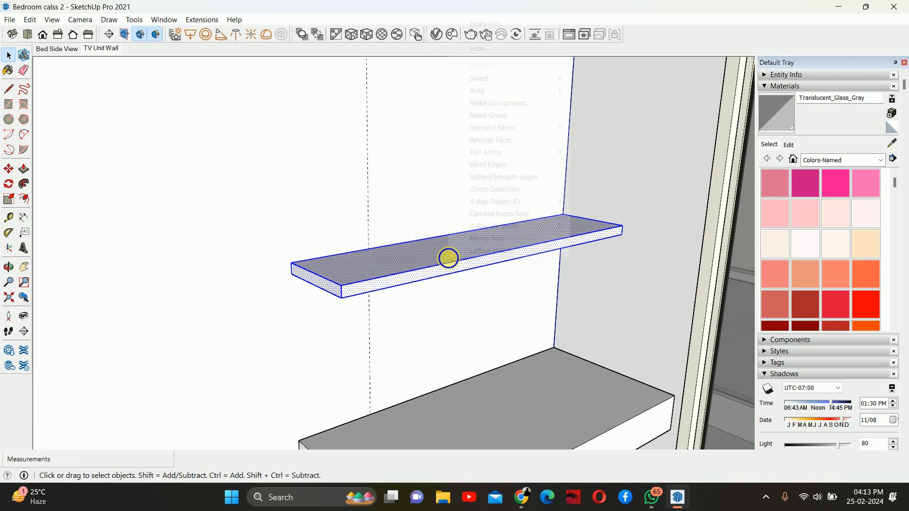
{"action": "left_click", "coordinate": [496, 106]}
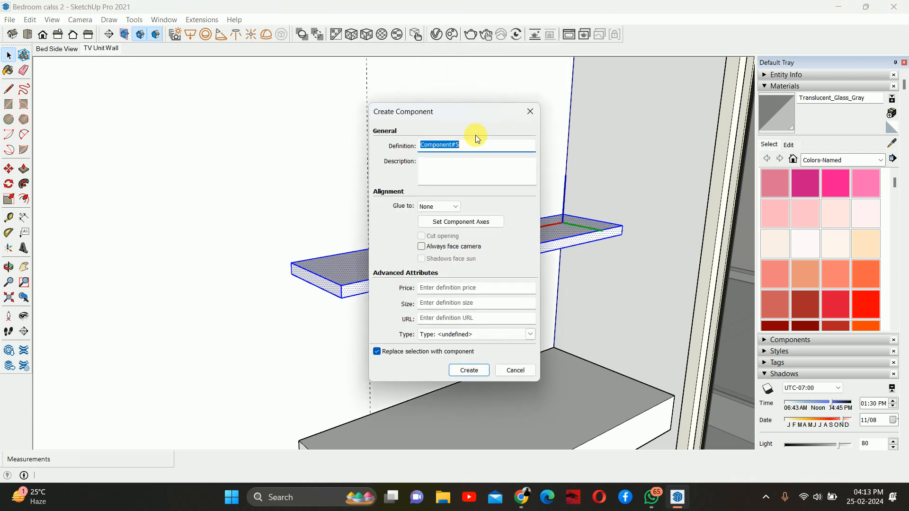
{"action": "left_click", "coordinate": [465, 370]}
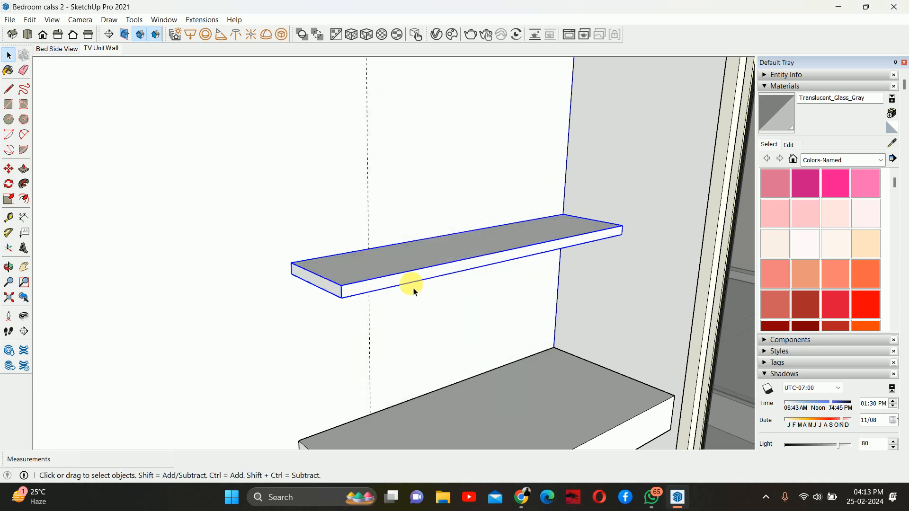
Step: Copy the shelf component up by 1 1/2" so the copy sits directly on the original, and start moving the copy
{"action": "middle_click_drag", "start_coordinate": [393, 281], "coordinate": [388, 292]}
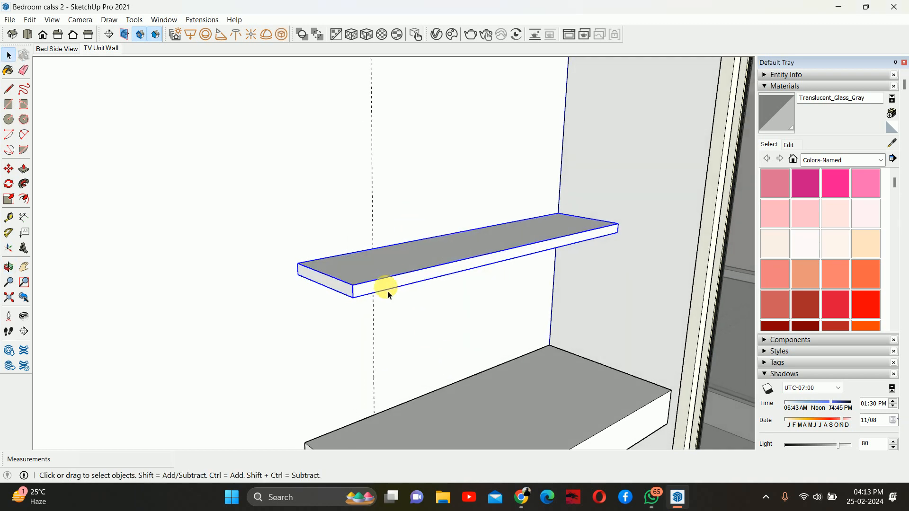
{"action": "key", "text": "m"}
{"action": "left_click", "coordinate": [353, 298]}
{"action": "key", "text": "ctrl"}
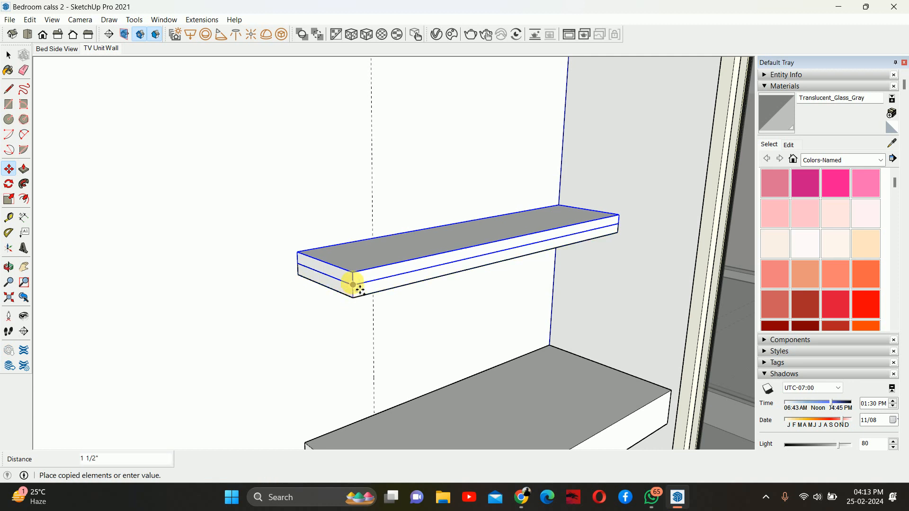
{"action": "left_click", "coordinate": [352, 285]}
{"action": "key", "text": "space"}
{"action": "key", "text": "m"}
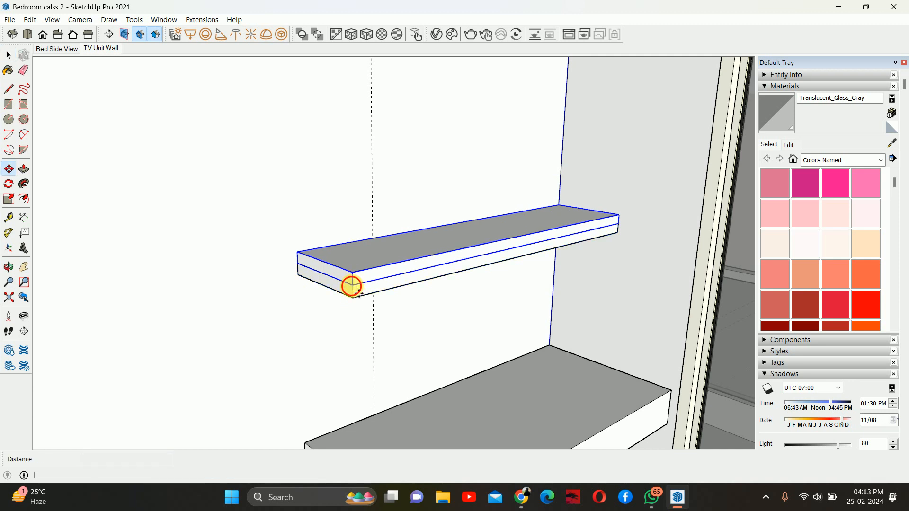
Step: Copy the wall shelf above the desk straight up by 12"
{"action": "left_click", "coordinate": [353, 294]}
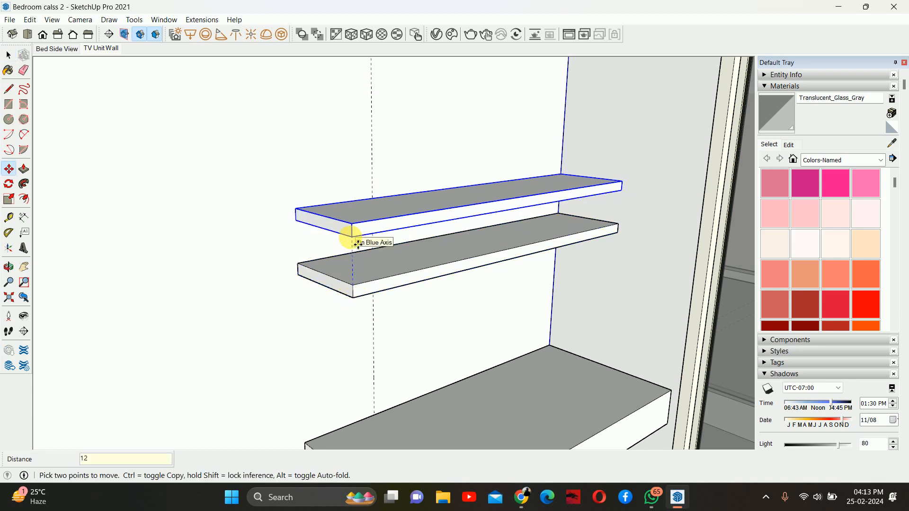
{"action": "key", "text": "Return"}
{"action": "key", "text": "space"}
{"action": "scroll", "coordinate": [539, 367], "scroll_direction": "down", "scroll_amount": 2}
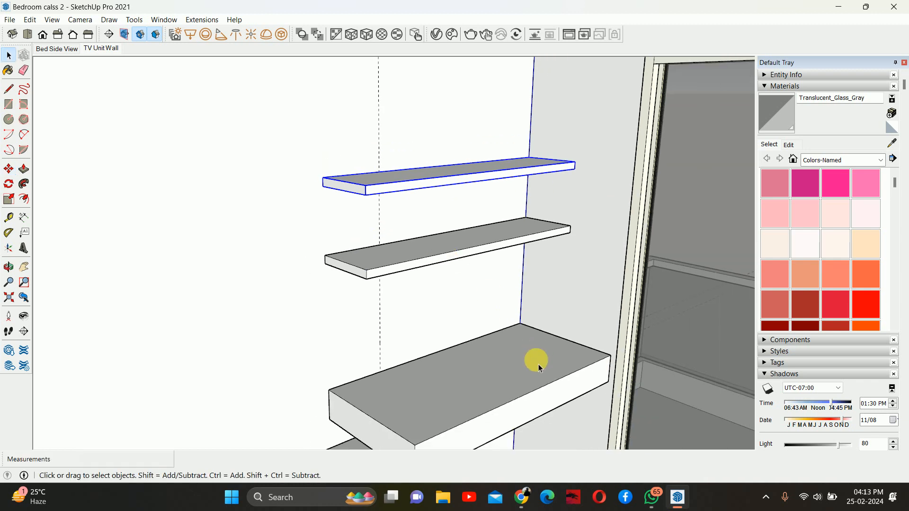
Step: Check the Minimal Youth Bedroom reference image on Pinterest and return to the TV Unit Wall scene in SketchUp
{"action": "left_click", "coordinate": [521, 497]}
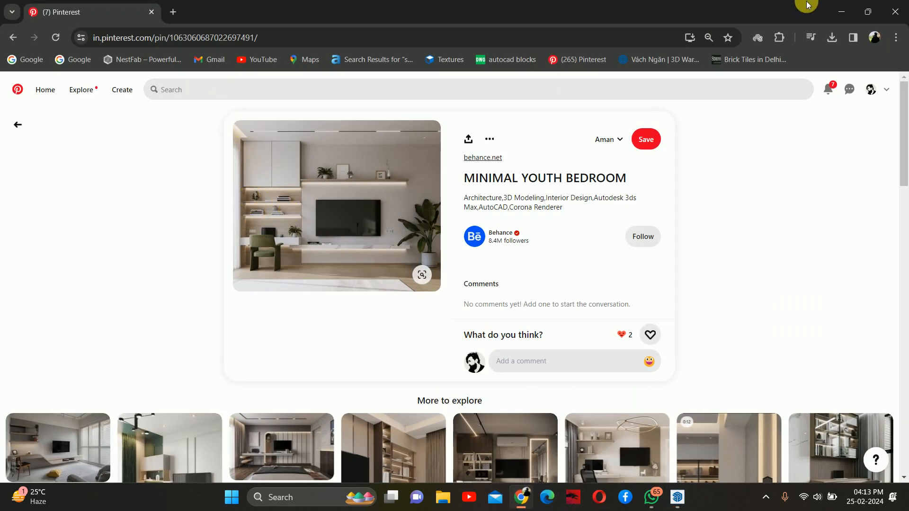
{"action": "left_click", "coordinate": [841, 11]}
{"action": "middle_click_drag", "start_coordinate": [475, 190], "coordinate": [428, 158]}
{"action": "left_click", "coordinate": [86, 52]}
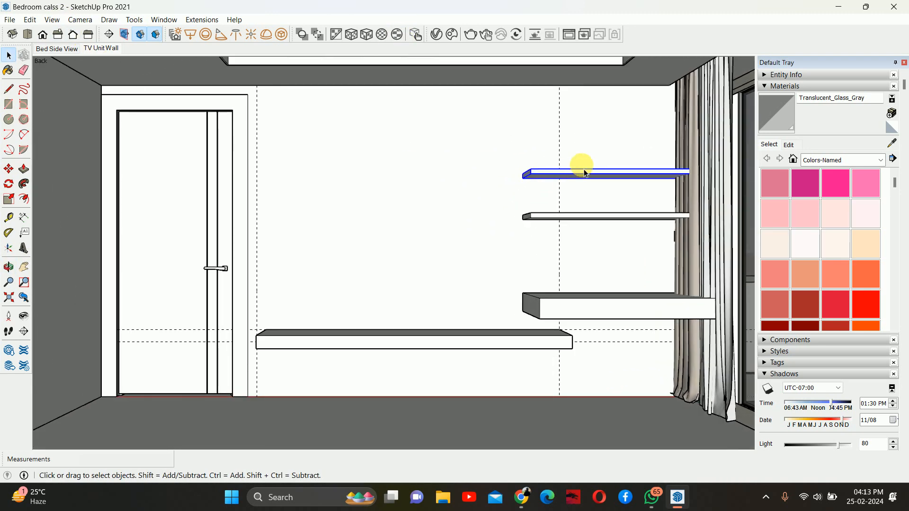
Step: Copy the upper shelf 12" straight up to make a third shelf
{"action": "middle_click_drag", "start_coordinate": [585, 176], "coordinate": [568, 245], "text": "shift"}
{"action": "scroll", "coordinate": [463, 213], "scroll_direction": "up", "scroll_amount": 3}
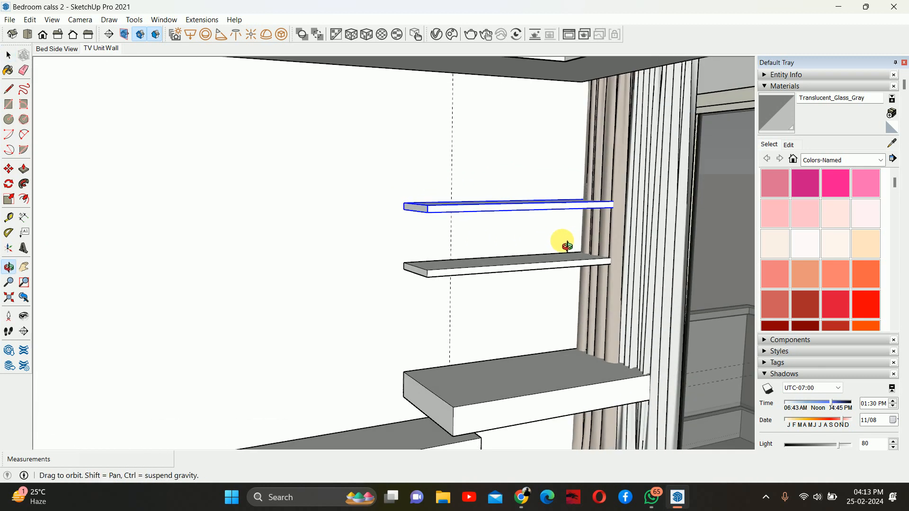
{"action": "key", "text": "m"}
{"action": "scroll", "coordinate": [507, 238], "scroll_direction": "up", "scroll_amount": 1}
{"action": "key", "text": "ctrl"}
{"action": "left_click", "coordinate": [408, 205]}
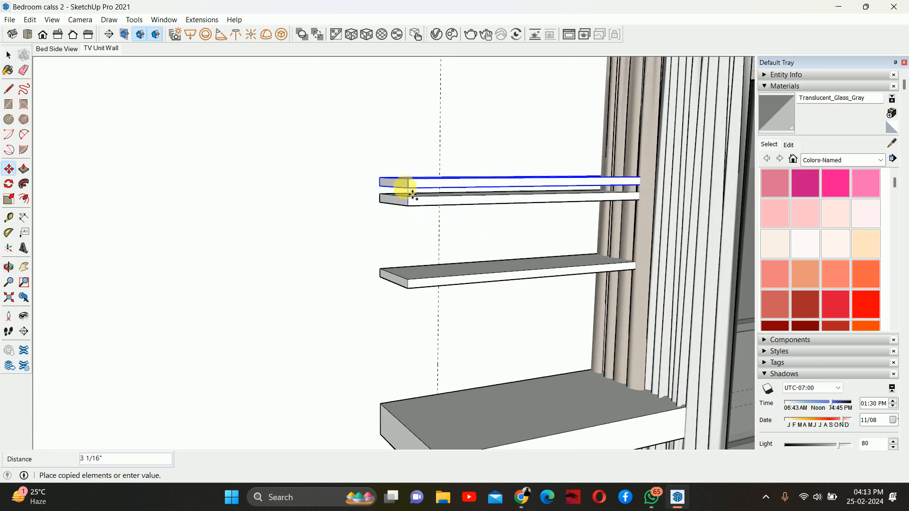
{"action": "left_click", "coordinate": [407, 195]}
{"action": "left_click", "coordinate": [407, 196]}
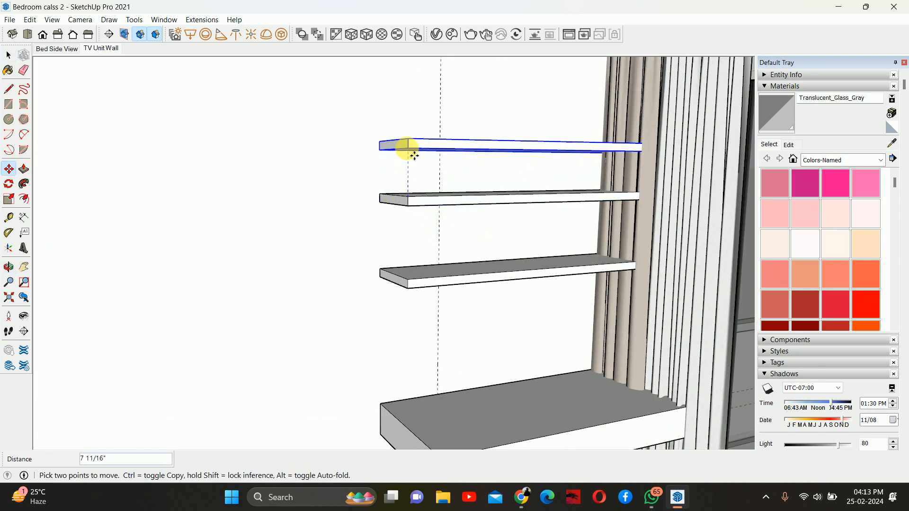
{"action": "type", "text": "12"}
{"action": "key", "text": "Return"}
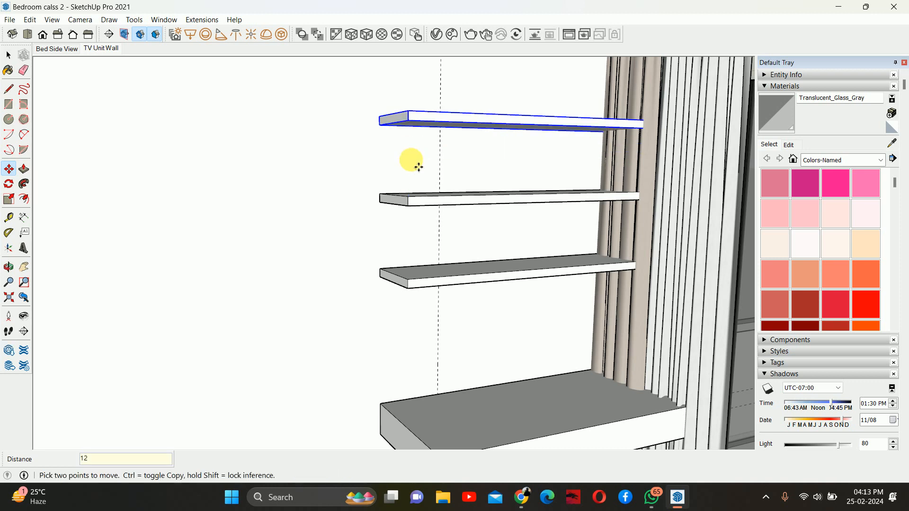
{"action": "key", "text": "space"}
{"action": "scroll", "coordinate": [466, 228], "scroll_direction": "down", "scroll_amount": 2}
Step: Select all three shelves, measure the gap down to the desk, and move them 6" down
{"action": "left_click", "coordinate": [465, 265]}
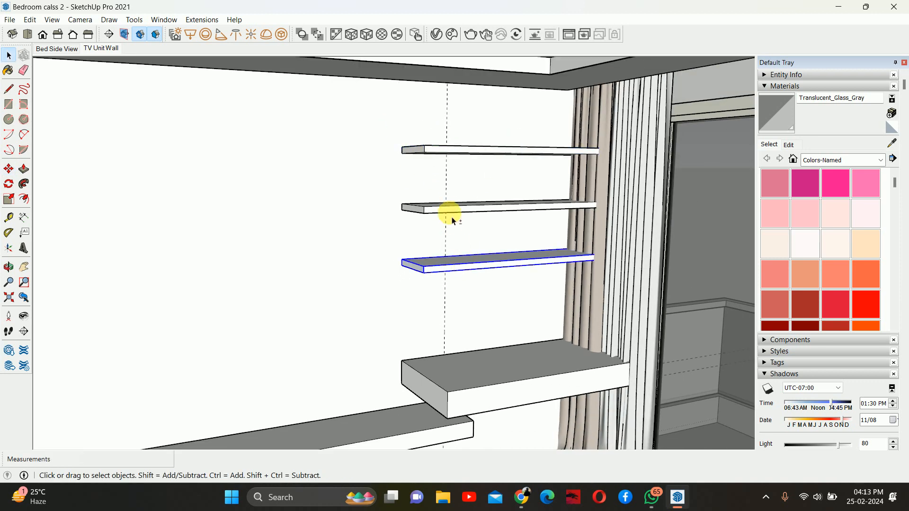
{"action": "left_click", "coordinate": [449, 208], "text": "shift"}
{"action": "left_click", "coordinate": [446, 152], "text": "shift"}
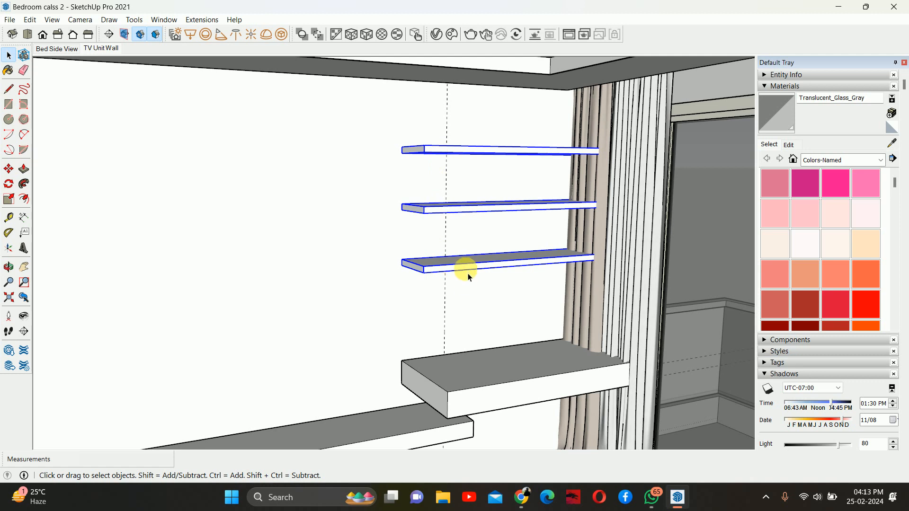
{"action": "key", "text": "t"}
{"action": "left_click", "coordinate": [506, 266]}
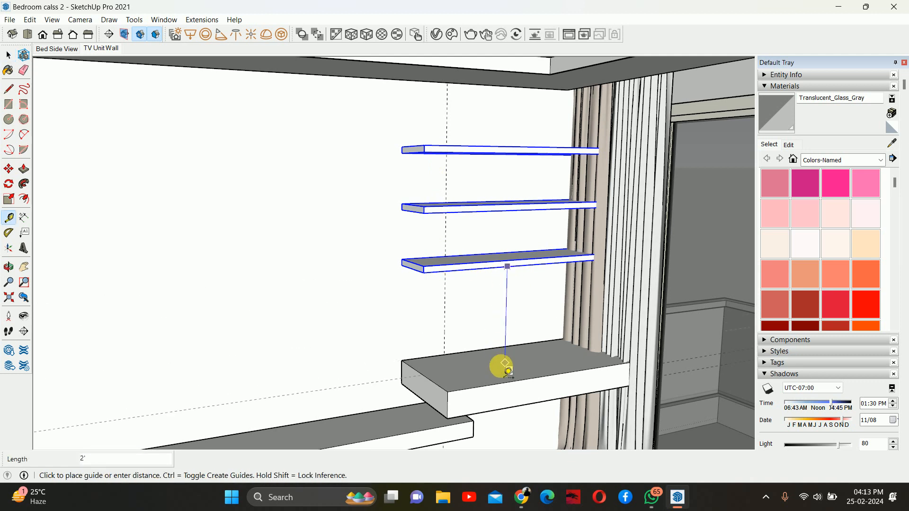
{"action": "key", "text": "space"}
{"action": "key", "text": "m"}
{"action": "left_click", "coordinate": [355, 263]}
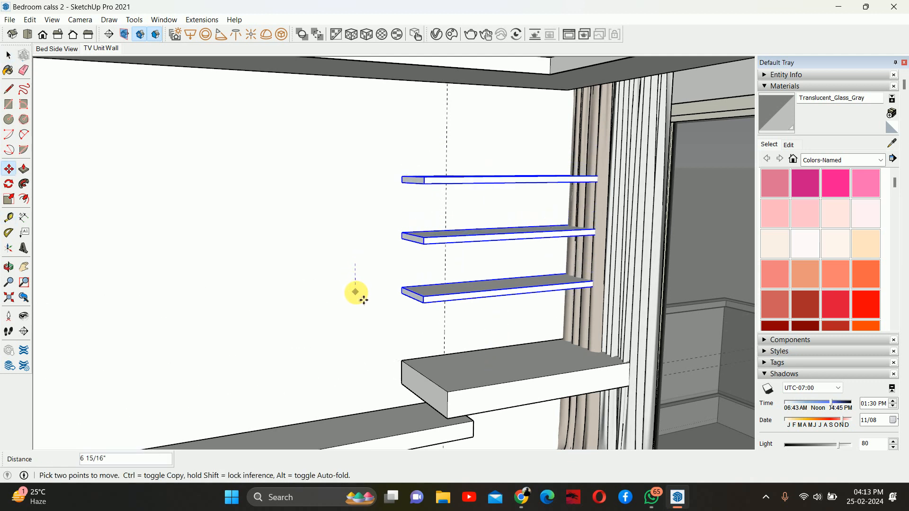
{"action": "key", "text": "Return"}
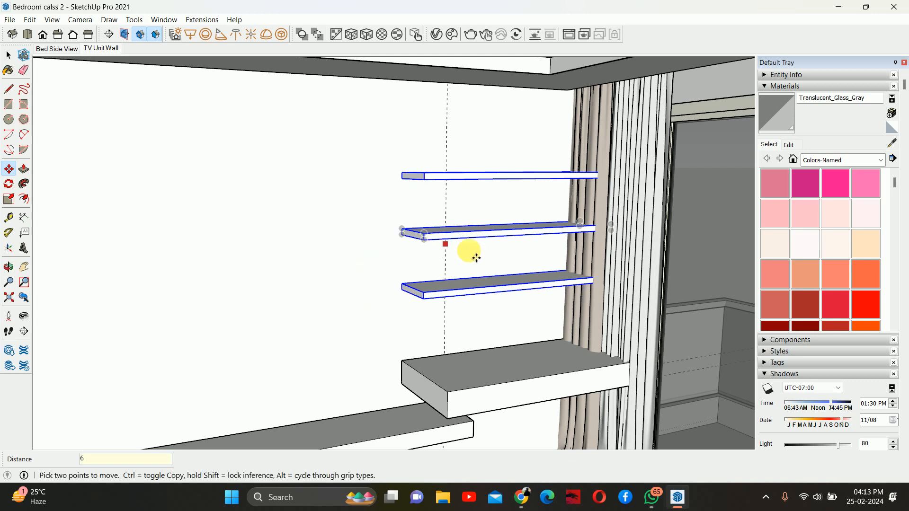
Step: Make the topmost shelf a unique component, separate from the two shelves below it
{"action": "middle_click_drag", "start_coordinate": [524, 259], "coordinate": [485, 268]}
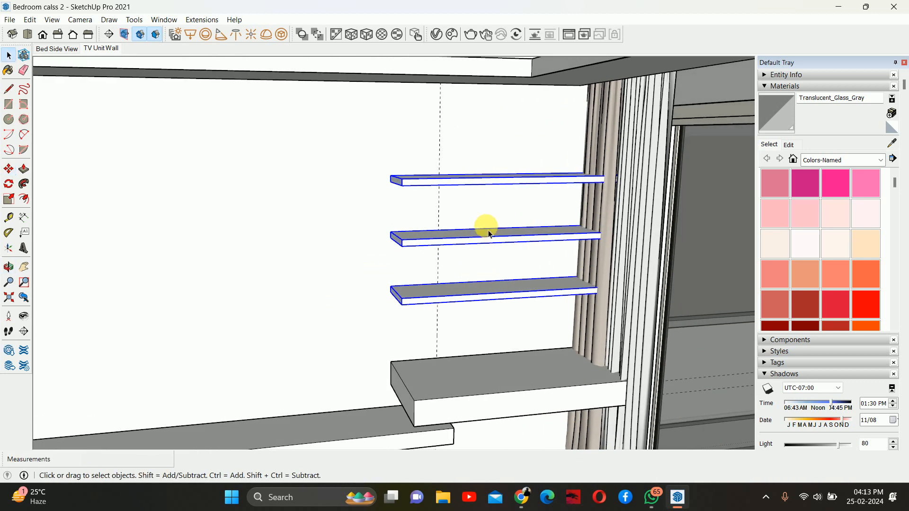
{"action": "double_click", "coordinate": [454, 178]}
{"action": "middle_click_drag", "start_coordinate": [455, 178], "coordinate": [494, 194]}
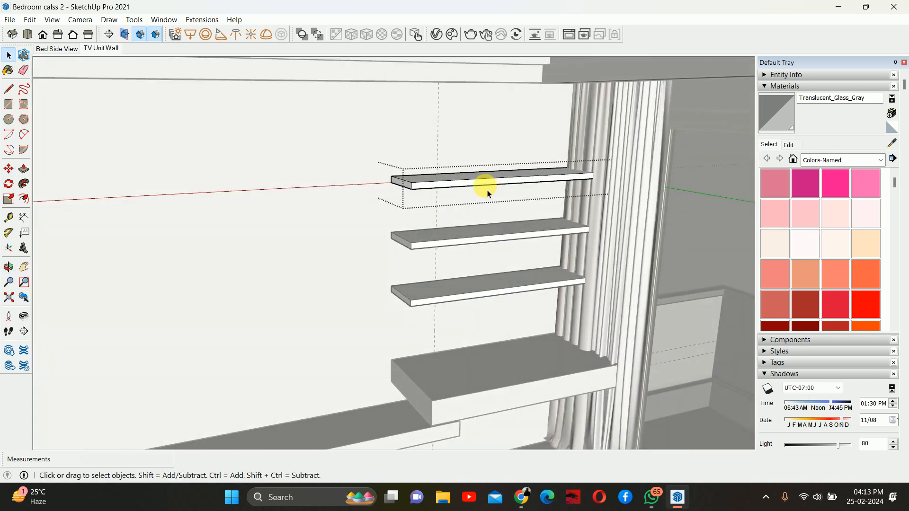
{"action": "key", "text": "Escape"}
{"action": "right_click", "coordinate": [472, 181]}
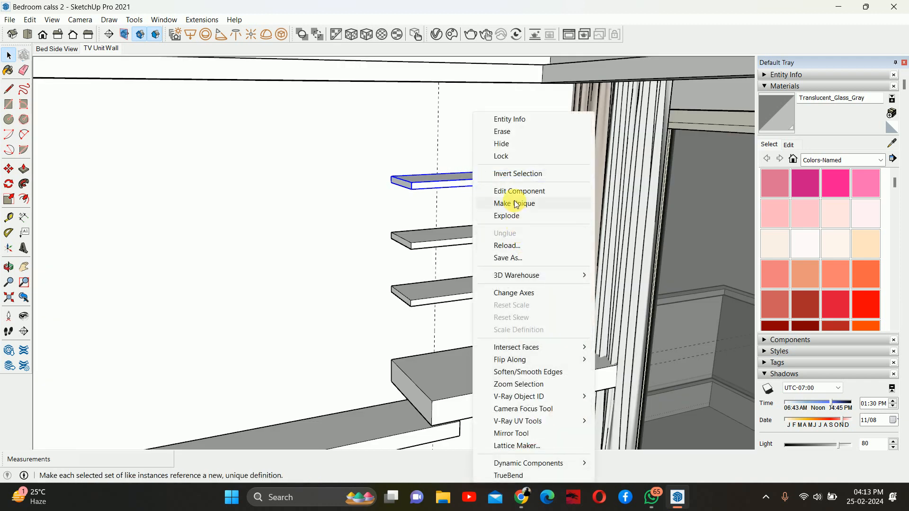
{"action": "left_click", "coordinate": [516, 205]}
Step: Open the topmost shelf for editing and push/pull its upper face up to the ceiling to form a wall cabinet
{"action": "double_click", "coordinate": [462, 175]}
{"action": "middle_click_drag", "start_coordinate": [463, 174], "coordinate": [484, 184]}
{"action": "key", "text": "p"}
{"action": "left_click", "coordinate": [442, 176]}
{"action": "middle_click_drag", "start_coordinate": [420, 100], "coordinate": [431, 20]}
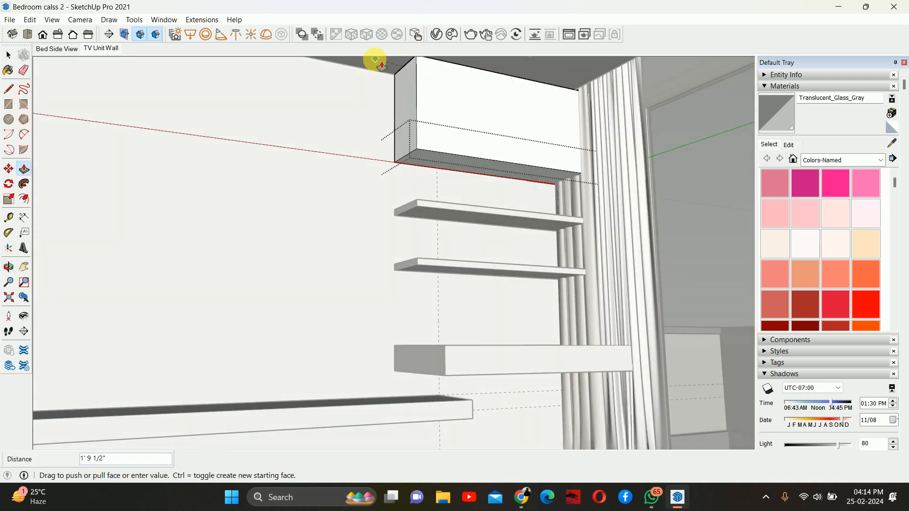
{"action": "left_click", "coordinate": [374, 60]}
Step: Push the cabinet's door-side end face inward by 1' to line up with the vertical guide
{"action": "middle_click_drag", "start_coordinate": [385, 81], "coordinate": [391, 161]}
{"action": "left_click", "coordinate": [396, 166]}
{"action": "middle_click_drag", "start_coordinate": [442, 349], "coordinate": [443, 376]}
{"action": "left_click", "coordinate": [442, 342]}
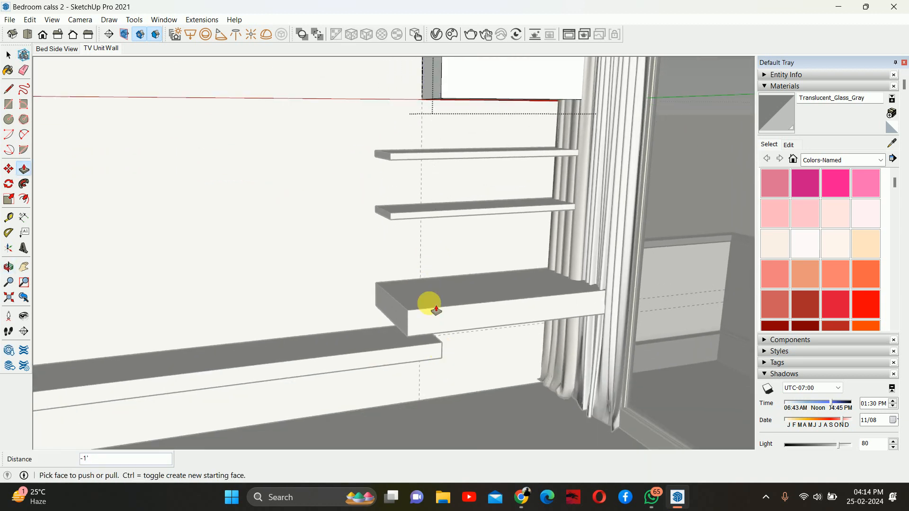
Step: Shorten the two remaining shelves by the same 1' at their door-side end and close the component
{"action": "middle_click_drag", "start_coordinate": [427, 304], "coordinate": [432, 349]}
{"action": "key", "text": "space"}
{"action": "double_click", "coordinate": [408, 257]}
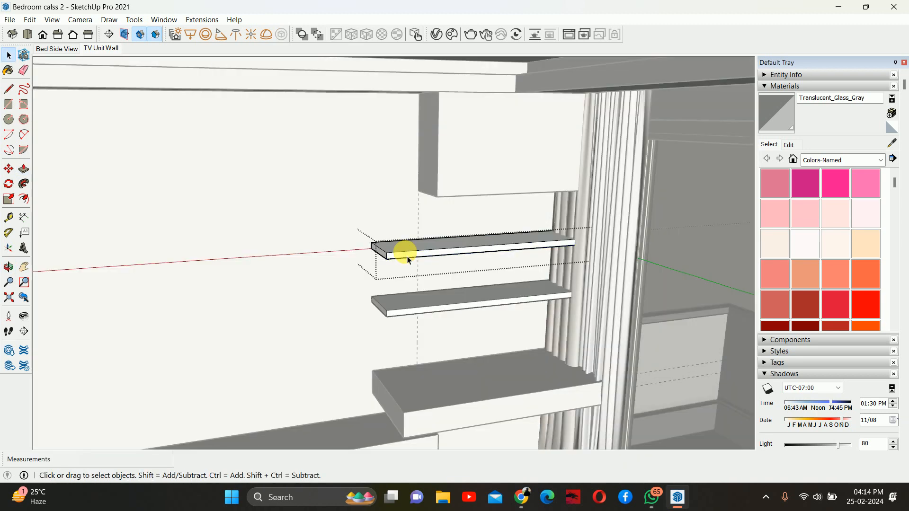
{"action": "key", "text": "p"}
{"action": "double_click", "coordinate": [382, 253]}
{"action": "key", "text": "space"}
{"action": "left_click", "coordinate": [382, 292]}
Step: Restore the TV Unit Wall scene and examine the proportions of the cabinet, shelves, desk and TV ledge
{"action": "scroll", "coordinate": [482, 298], "scroll_direction": "down", "scroll_amount": 5}
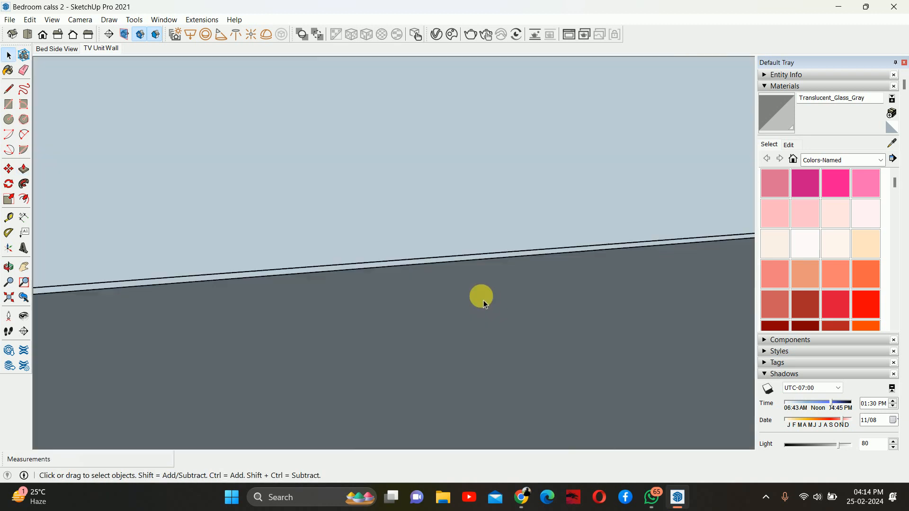
{"action": "middle_click_drag", "start_coordinate": [482, 298], "coordinate": [460, 285]}
{"action": "left_click", "coordinate": [91, 51]}
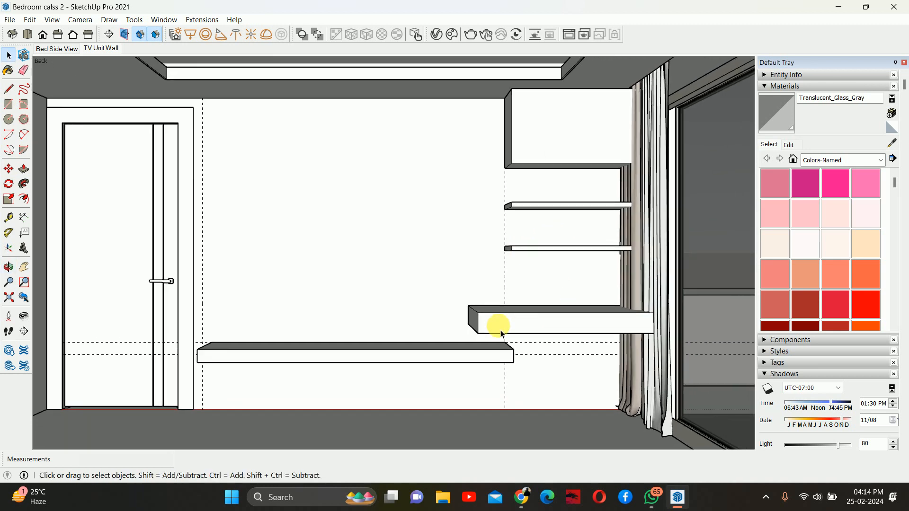
{"action": "scroll", "coordinate": [581, 165], "scroll_direction": "up", "scroll_amount": 3}
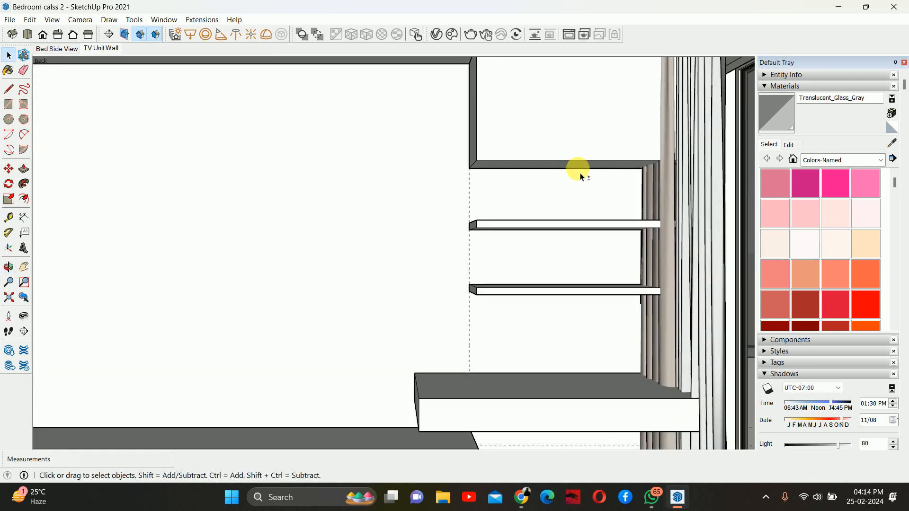
{"action": "middle_click_drag", "start_coordinate": [563, 175], "coordinate": [529, 236], "text": "shift"}
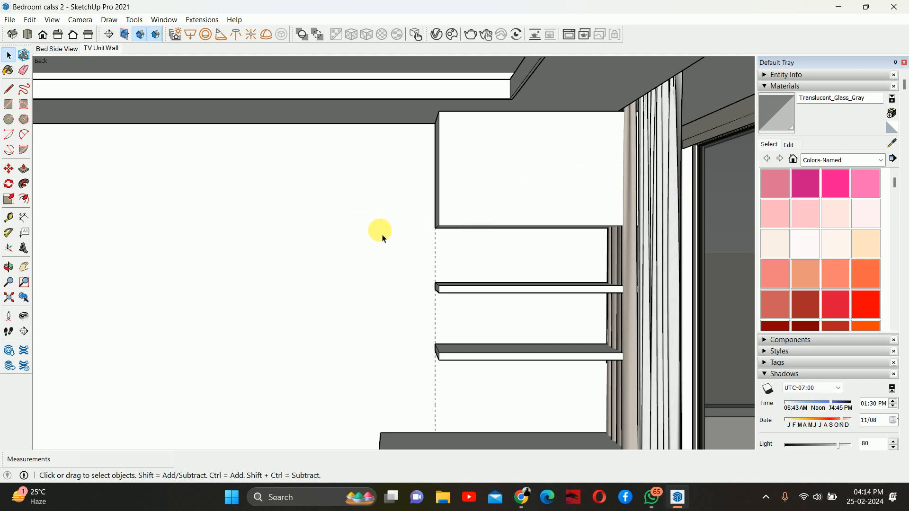
{"action": "scroll", "coordinate": [365, 268], "scroll_direction": "down", "scroll_amount": 2}
{"action": "middle_click_drag", "start_coordinate": [366, 268], "coordinate": [384, 197], "text": "shift"}
{"action": "middle_click_drag", "start_coordinate": [449, 300], "coordinate": [436, 325], "text": "shift"}
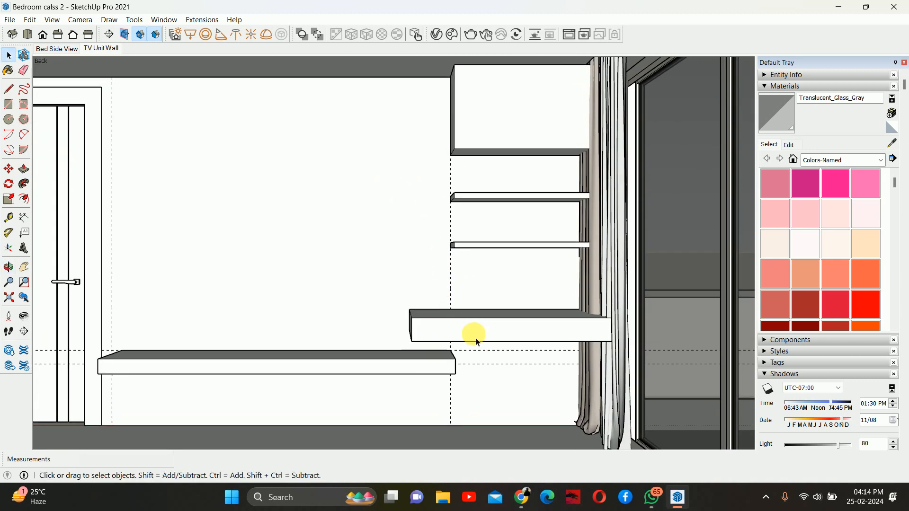
{"action": "middle_click", "coordinate": [444, 312]}
{"action": "scroll", "coordinate": [543, 266], "scroll_direction": "down", "scroll_amount": 5}
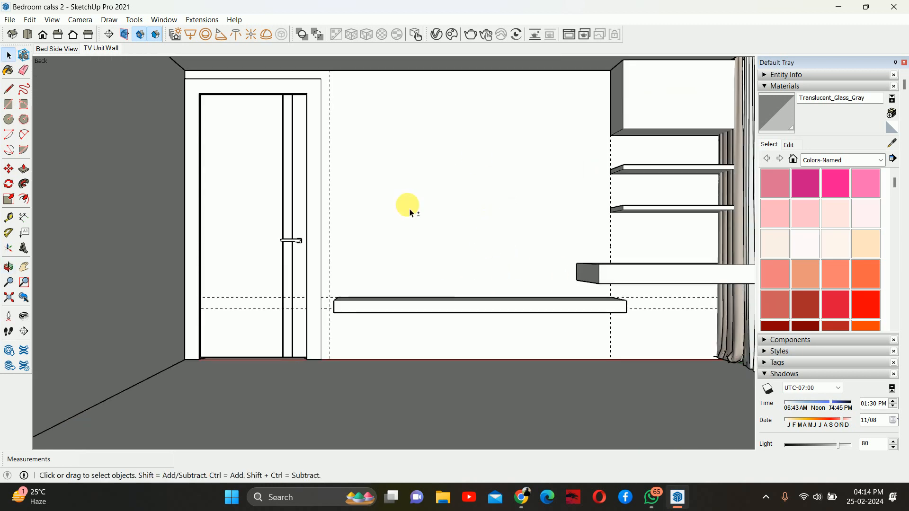
{"action": "middle_click", "coordinate": [490, 226]}
{"action": "scroll", "coordinate": [491, 222], "scroll_direction": "down", "scroll_amount": 4}
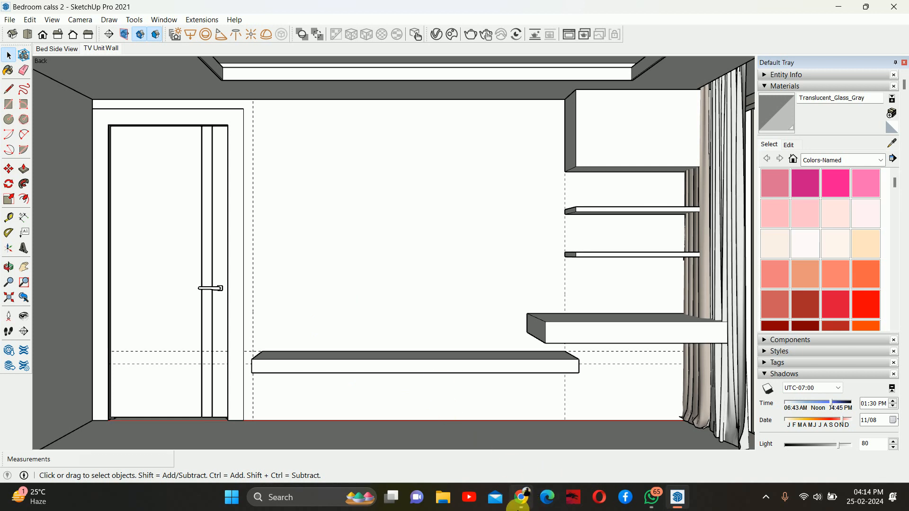
{"action": "mouse_move", "coordinate": [520, 505]}
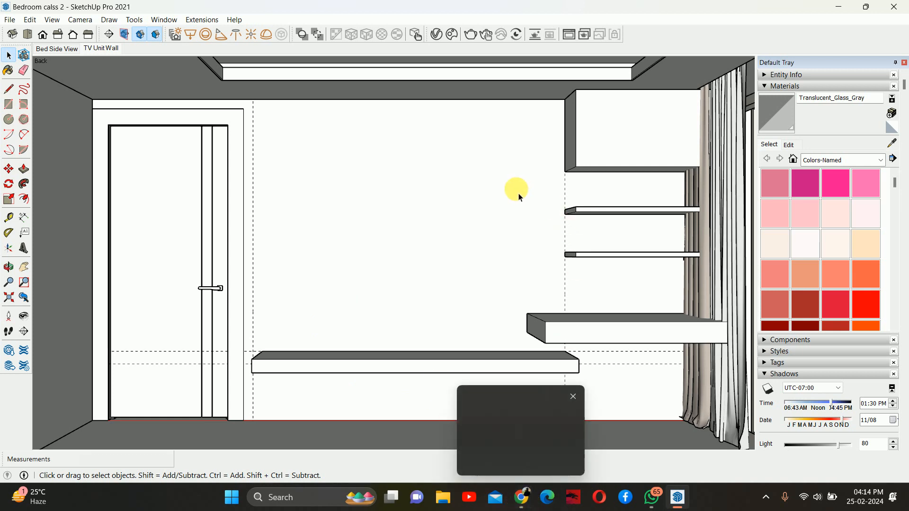
Step: Place a vertical Tape Measure guide on the wall at the midpoint of the TV ledge
{"action": "scroll", "coordinate": [400, 327], "scroll_direction": "up", "scroll_amount": 3}
{"action": "key", "text": "t"}
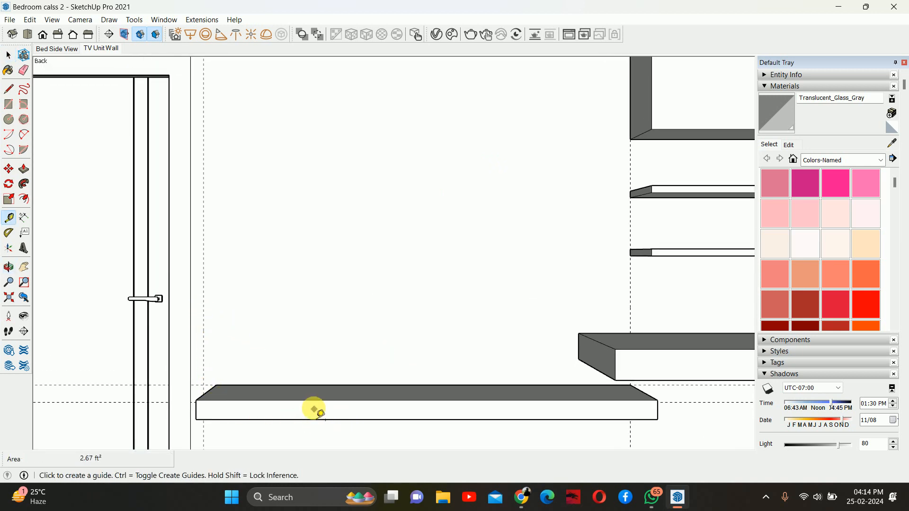
{"action": "left_click", "coordinate": [203, 305]}
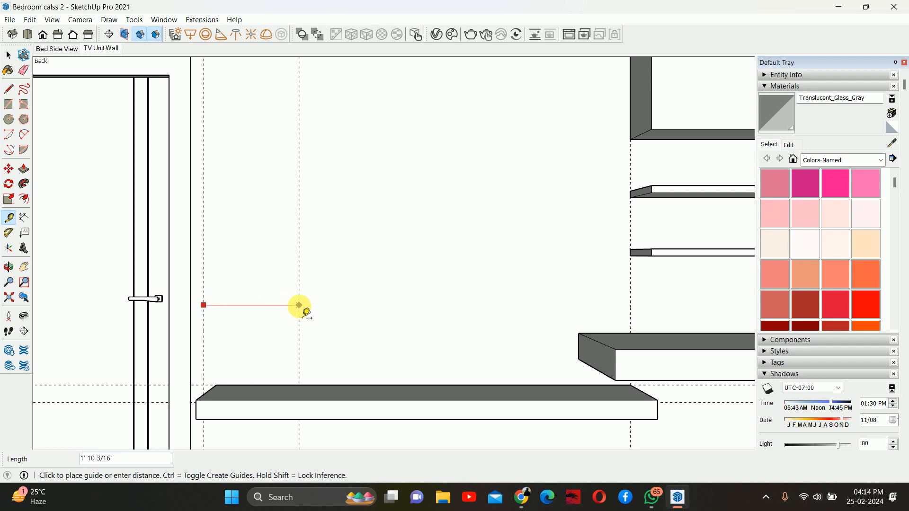
{"action": "left_click", "coordinate": [426, 401]}
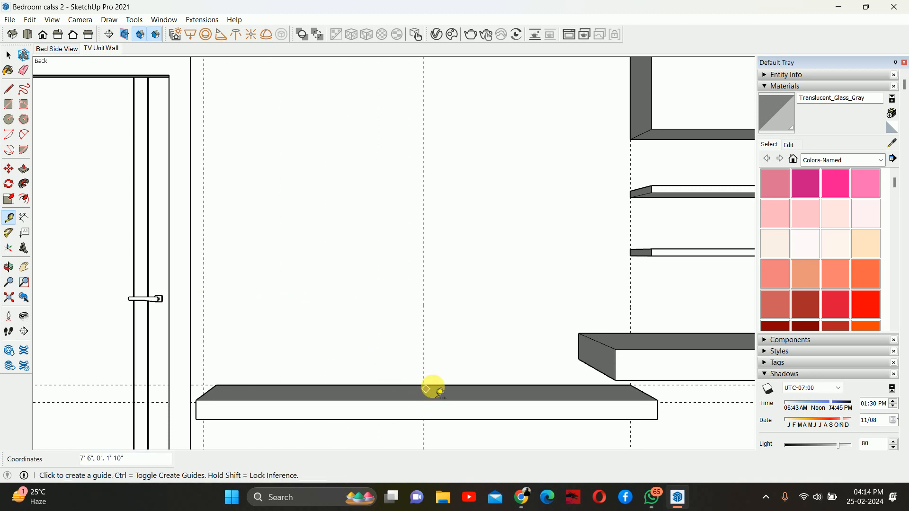
Step: Place one horizontal guide 1' 6" above the TV ledge's rear edge and another 30" above that guide
{"action": "scroll", "coordinate": [431, 393], "scroll_direction": "up", "scroll_amount": 2}
{"action": "left_click", "coordinate": [400, 390]}
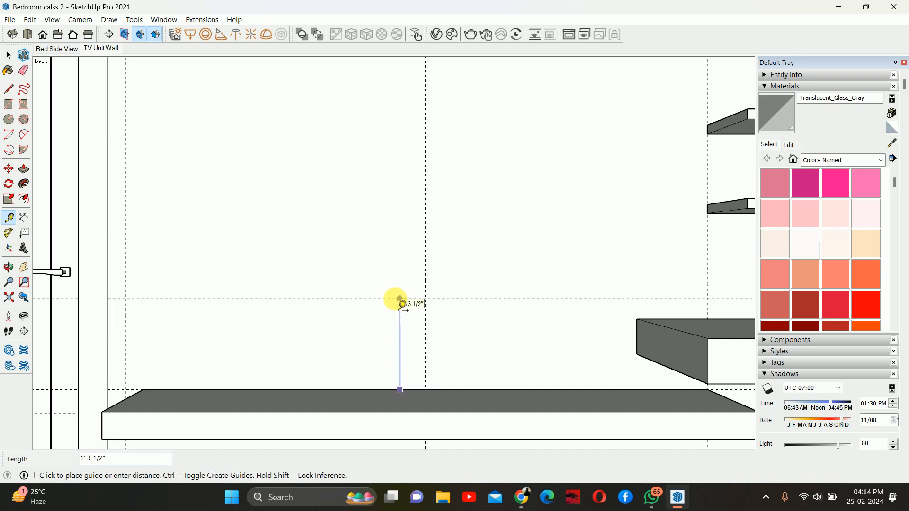
{"action": "scroll", "coordinate": [402, 303], "scroll_direction": "down", "scroll_amount": 1}
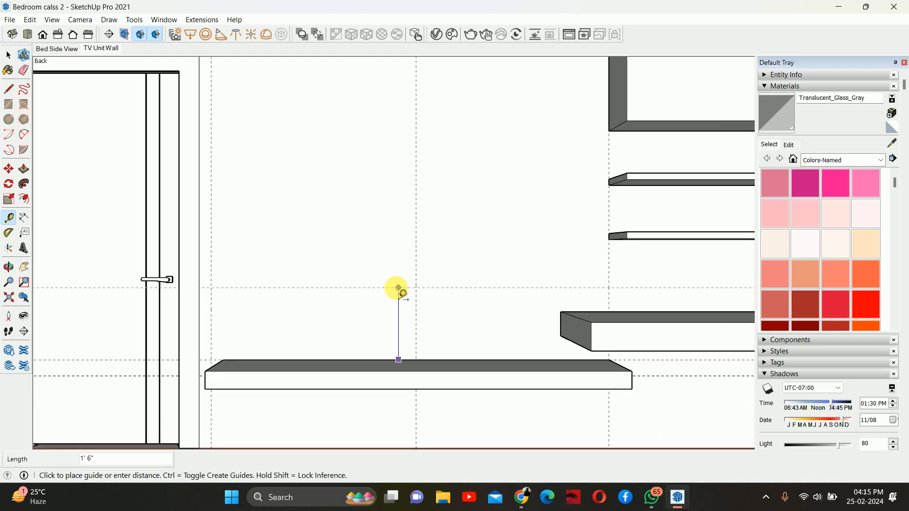
{"action": "key", "text": "Return"}
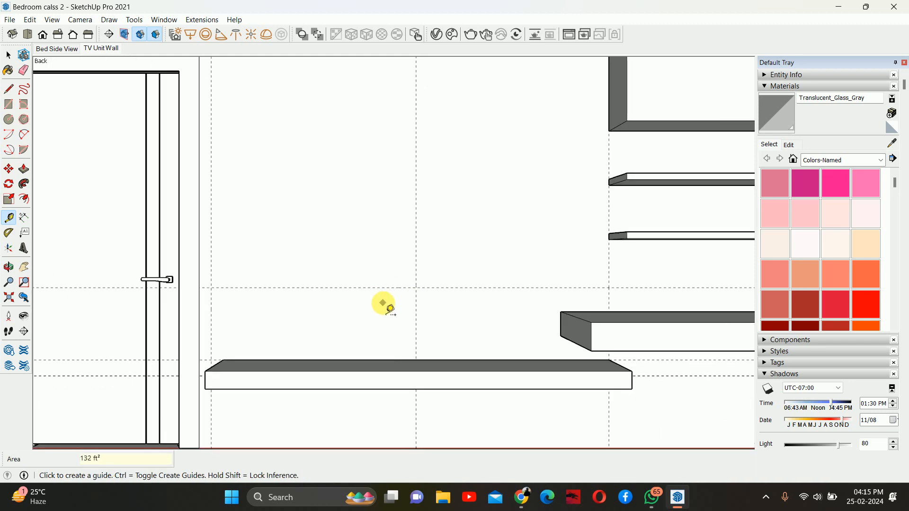
{"action": "left_click", "coordinate": [389, 288]}
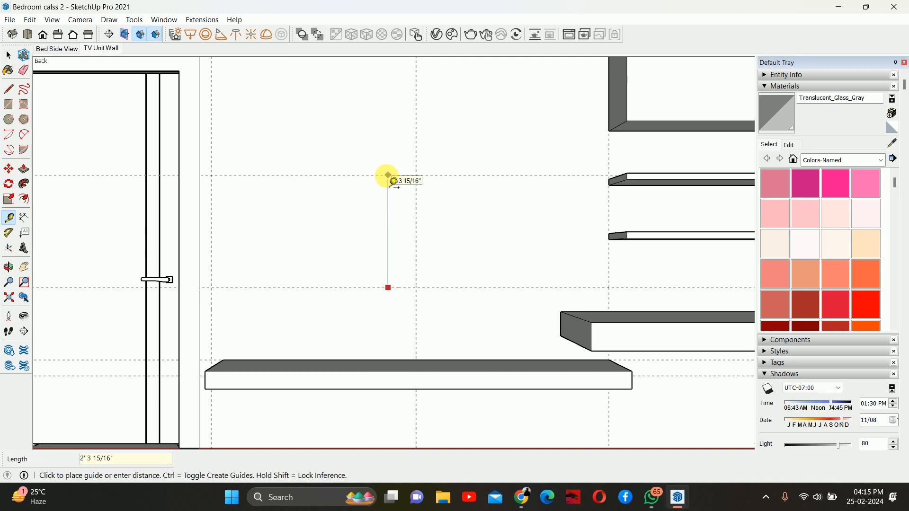
{"action": "key", "text": "Return"}
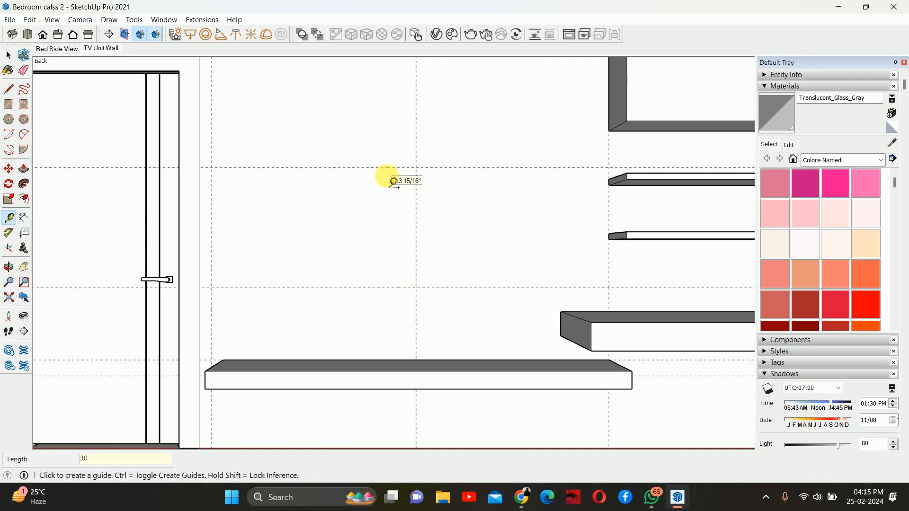
Step: Place two vertical guides on the wall, 30" to either side of the TV ledge's center guide
{"action": "left_click", "coordinate": [416, 216]}
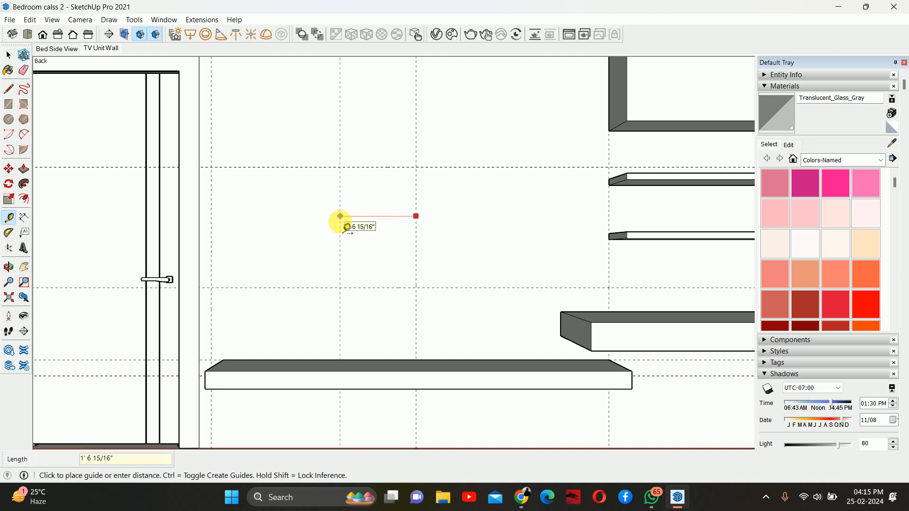
{"action": "type", "text": "30"}
{"action": "key", "text": "Return"}
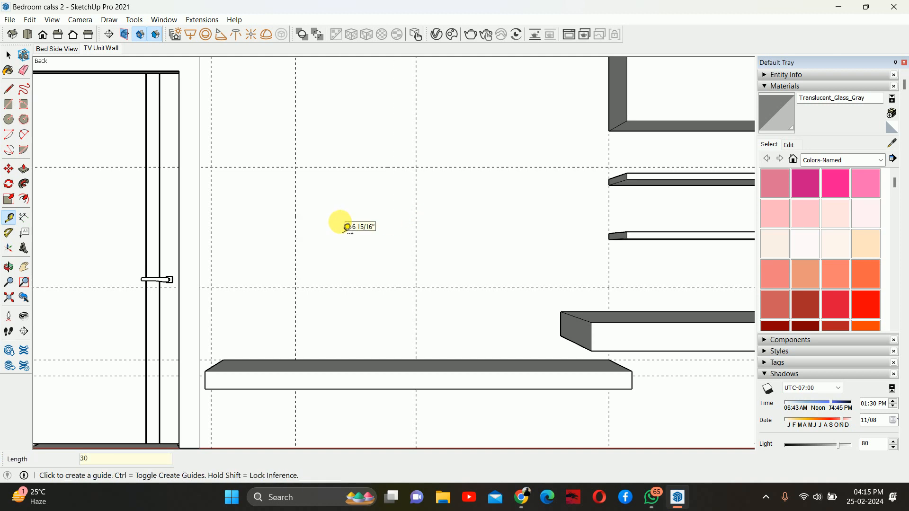
{"action": "left_click", "coordinate": [416, 222]}
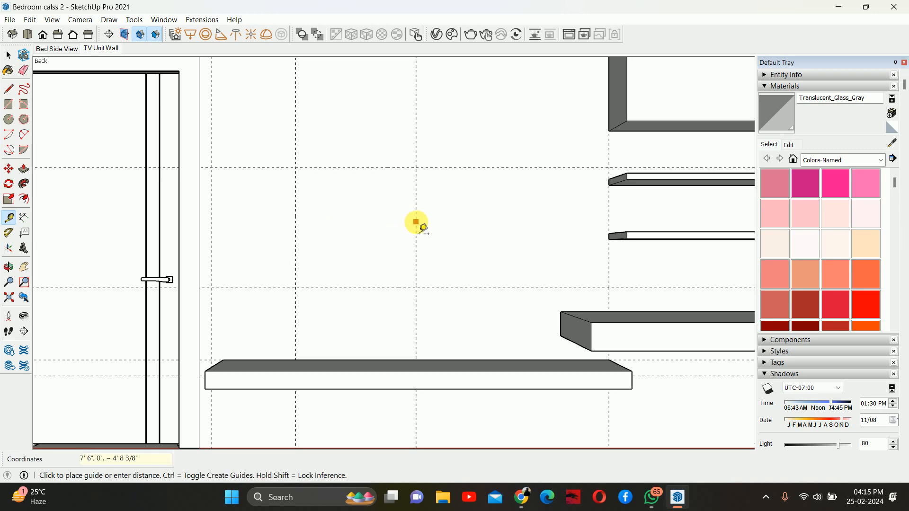
{"action": "type", "text": "30"}
{"action": "key", "text": "Return"}
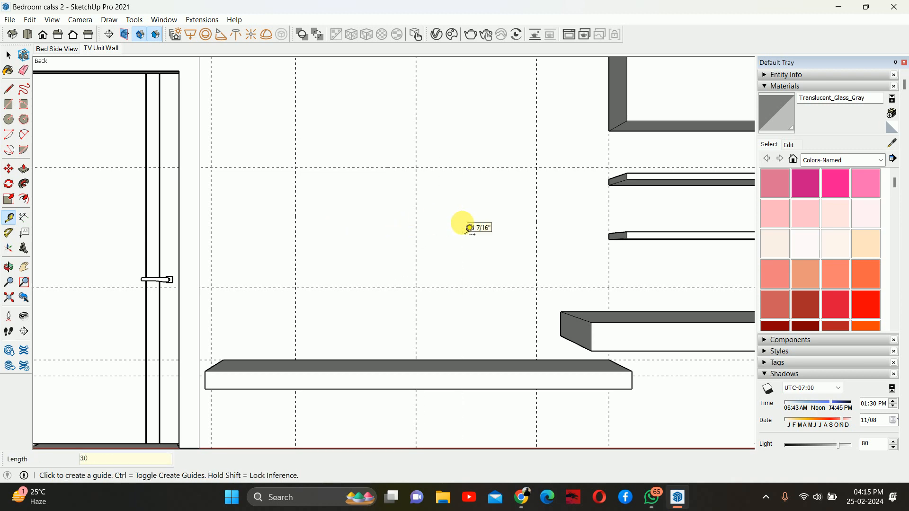
Step: Draw the TV rectangle between the outer guide intersections above the ledge and make it a component
{"action": "key", "text": "space"}
{"action": "key", "text": "r"}
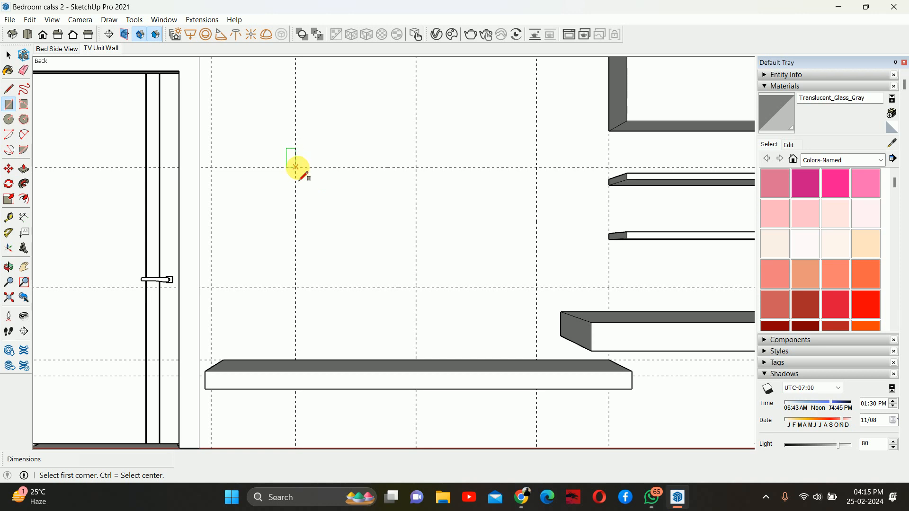
{"action": "left_click", "coordinate": [295, 167]}
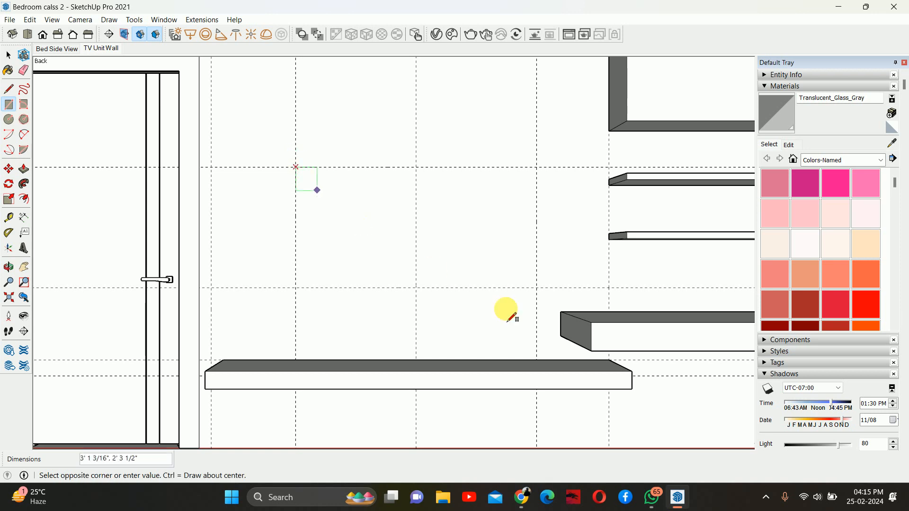
{"action": "left_click", "coordinate": [537, 287]}
{"action": "key", "text": "space"}
{"action": "double_click", "coordinate": [476, 253]}
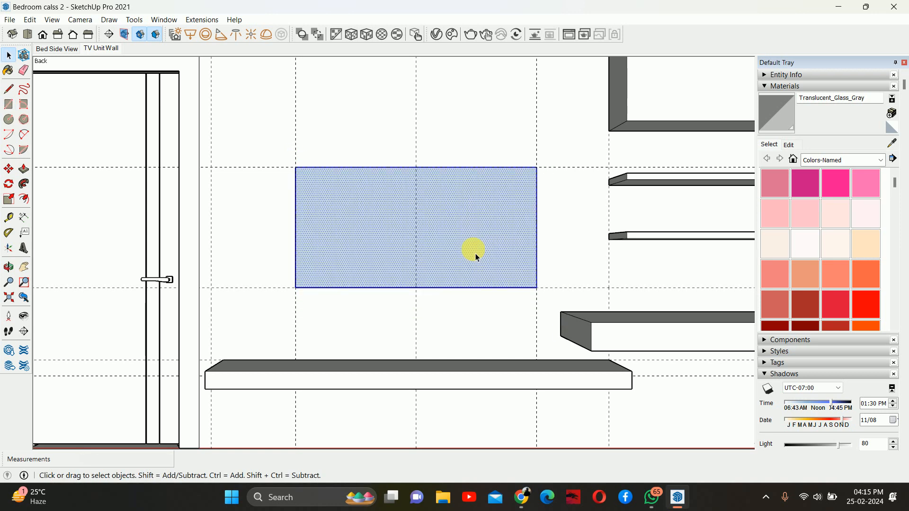
{"action": "right_click", "coordinate": [476, 254]}
{"action": "left_click", "coordinate": [511, 336]}
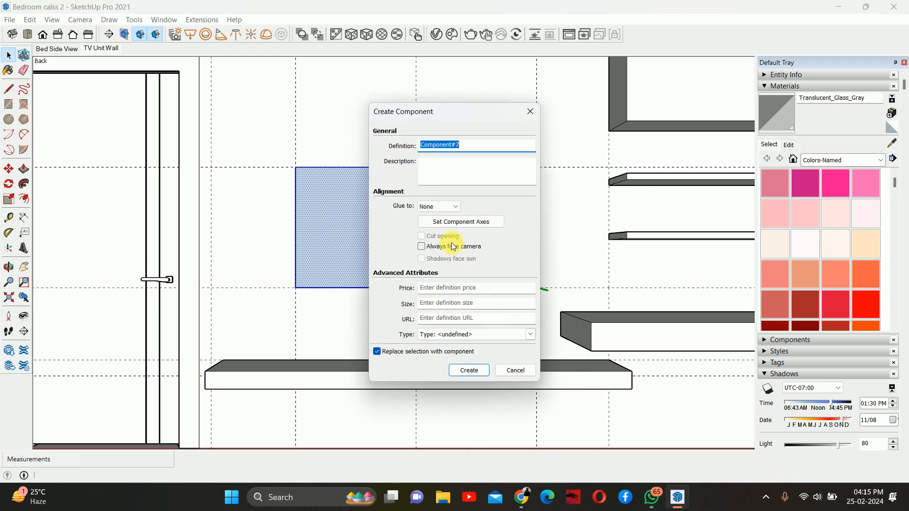
{"action": "left_click", "coordinate": [469, 371]}
Step: Open the TV component and extrude its face 1.5" out from the wall
{"action": "middle_click_drag", "start_coordinate": [353, 211], "coordinate": [353, 240]}
{"action": "key", "text": "p"}
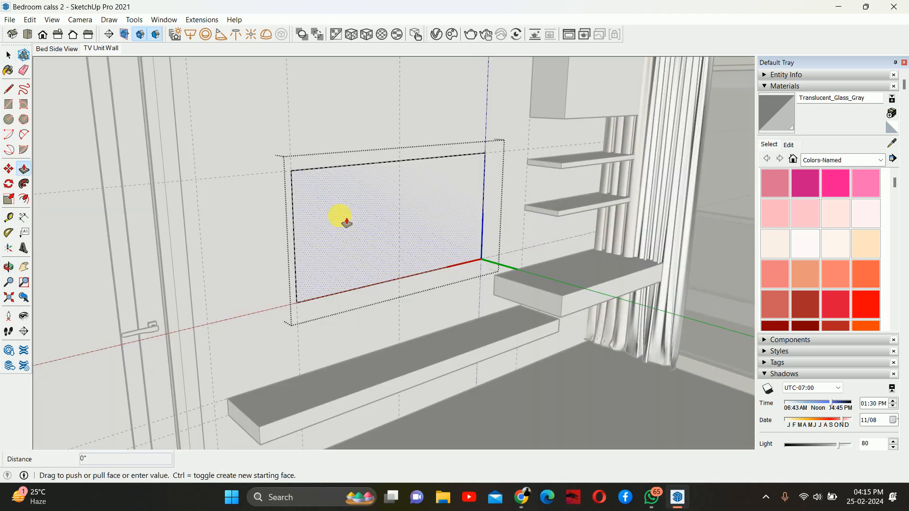
{"action": "left_click", "coordinate": [343, 217]}
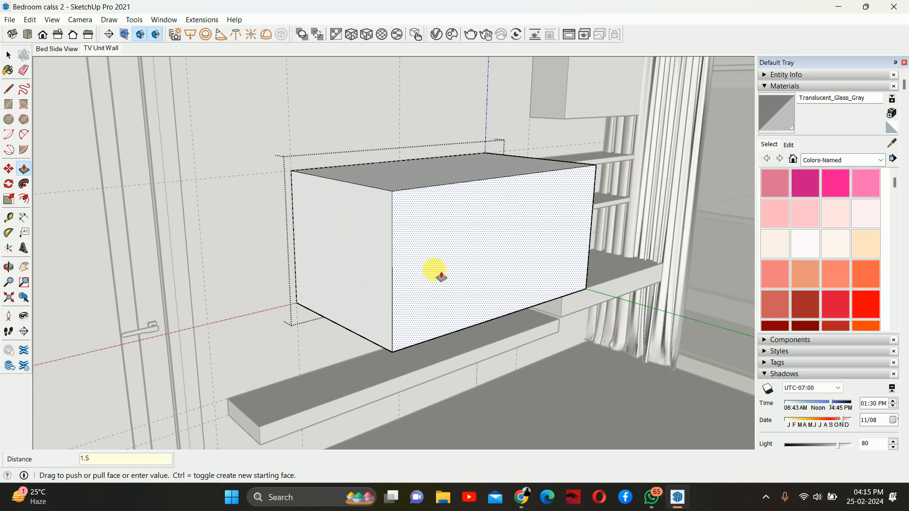
{"action": "key", "text": "Return"}
{"action": "key", "text": "space"}
Step: Close the TV component and move the whole panel 1" away from the wall
{"action": "middle_click_drag", "start_coordinate": [386, 244], "coordinate": [367, 272]}
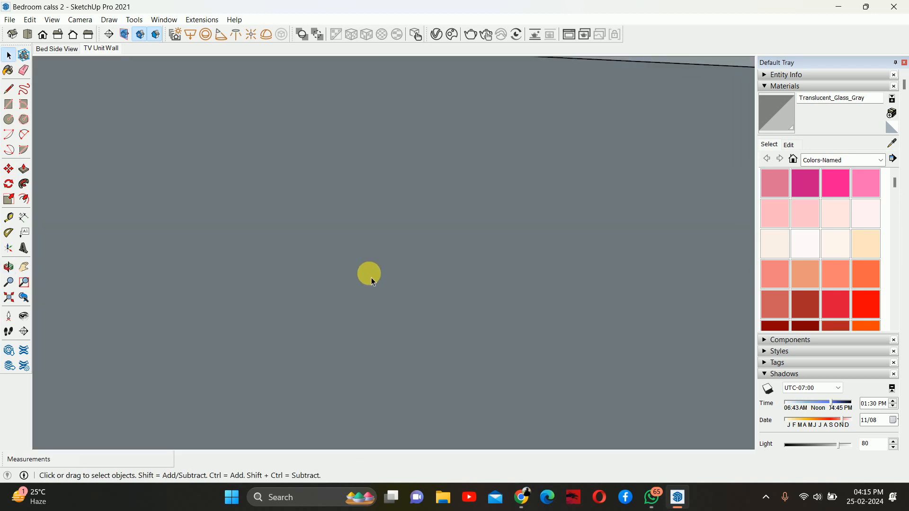
{"action": "left_click", "coordinate": [25, 299]}
{"action": "left_click", "coordinate": [456, 248]}
{"action": "middle_click_drag", "start_coordinate": [457, 248], "coordinate": [523, 279]}
{"action": "scroll", "coordinate": [523, 279], "scroll_direction": "up", "scroll_amount": 3}
{"action": "key", "text": "m"}
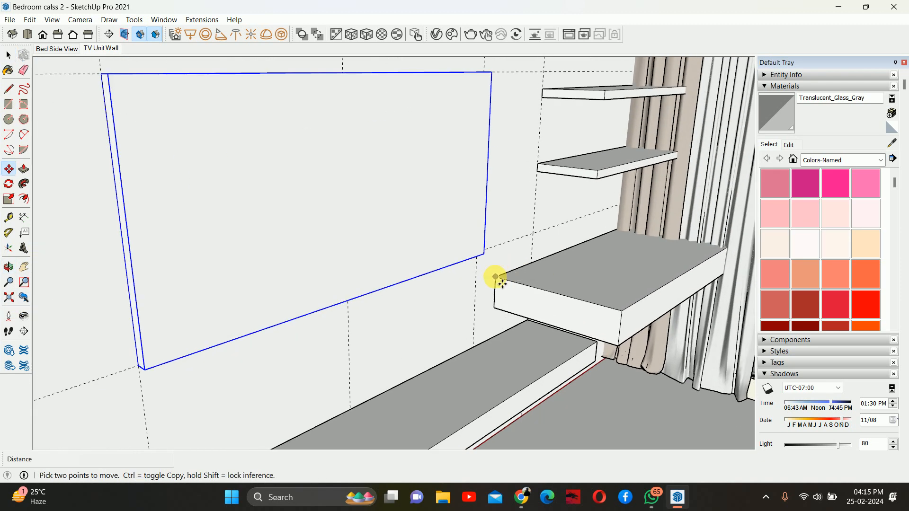
{"action": "left_click_drag", "start_coordinate": [495, 277], "coordinate": [538, 289]}
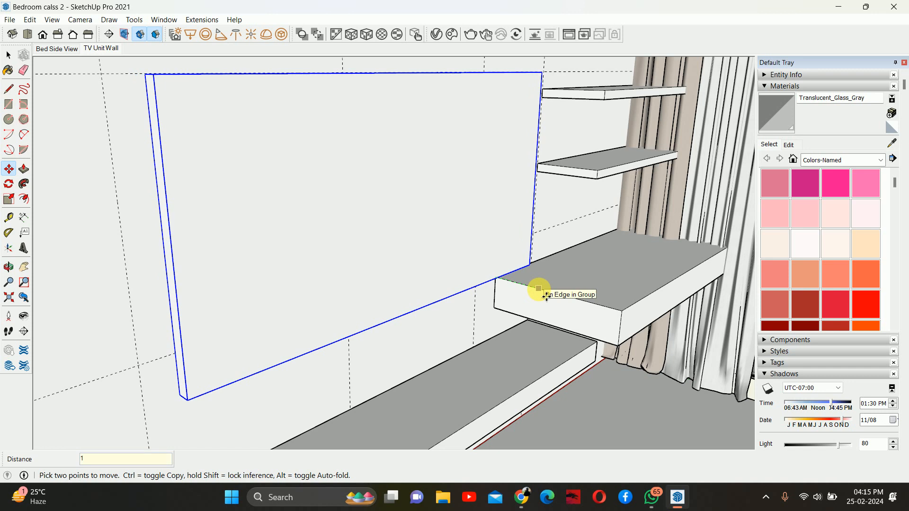
{"action": "key", "text": "Escape"}
{"action": "key", "text": "space"}
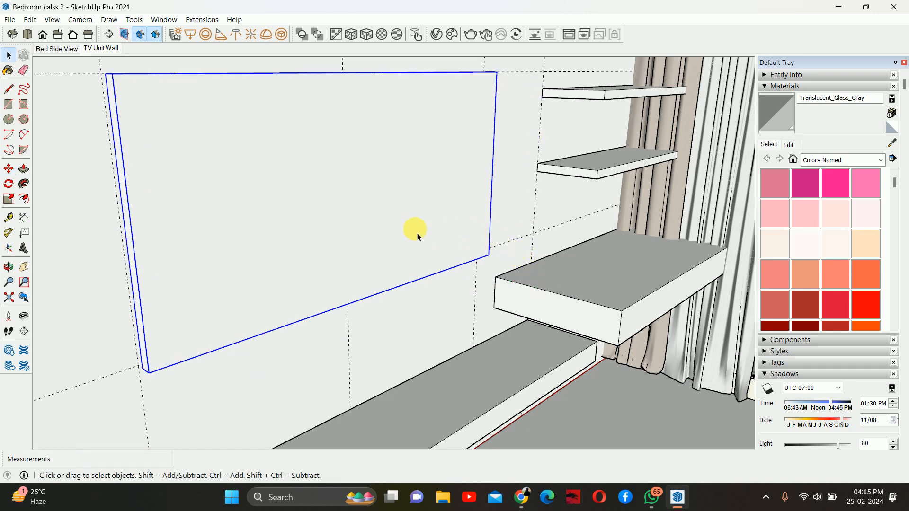
Step: Open the TV component and offset its front face inward to form a thin border around the screen
{"action": "middle_click_drag", "start_coordinate": [417, 233], "coordinate": [367, 124]}
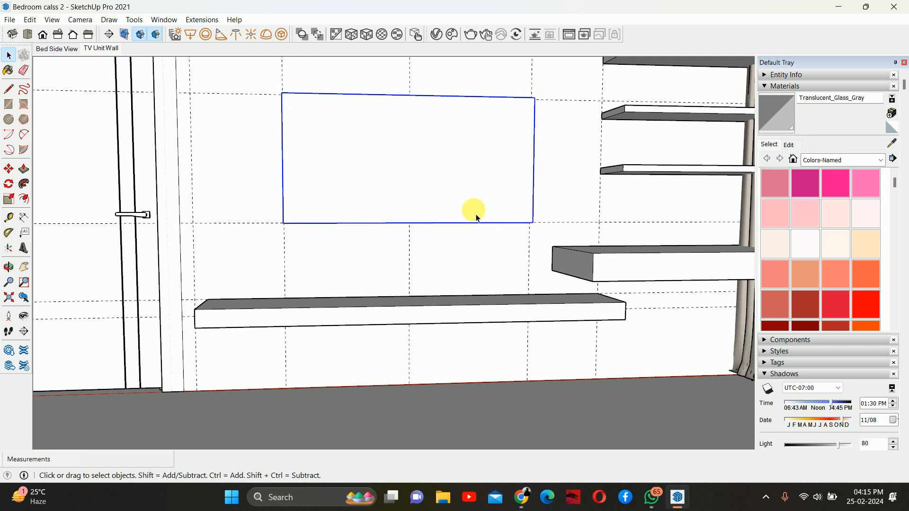
{"action": "double_click", "coordinate": [444, 205]}
{"action": "key", "text": "f"}
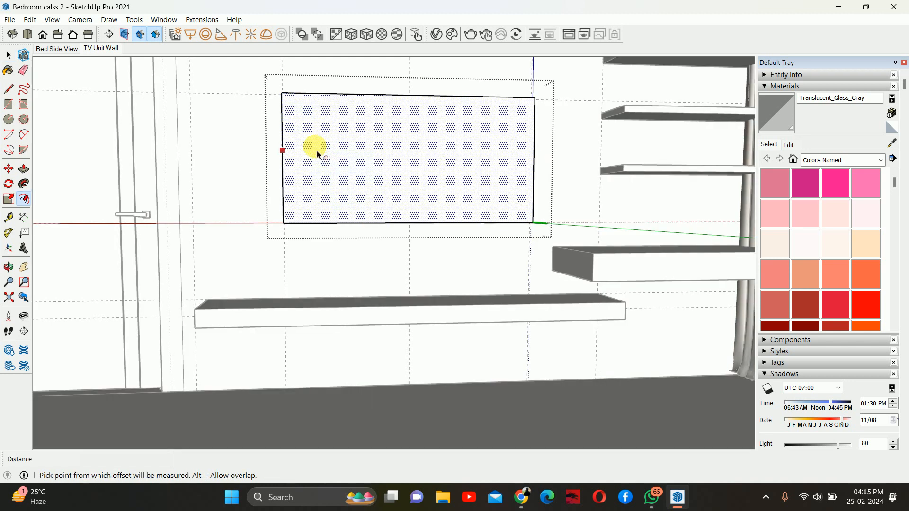
{"action": "left_click", "coordinate": [302, 148]}
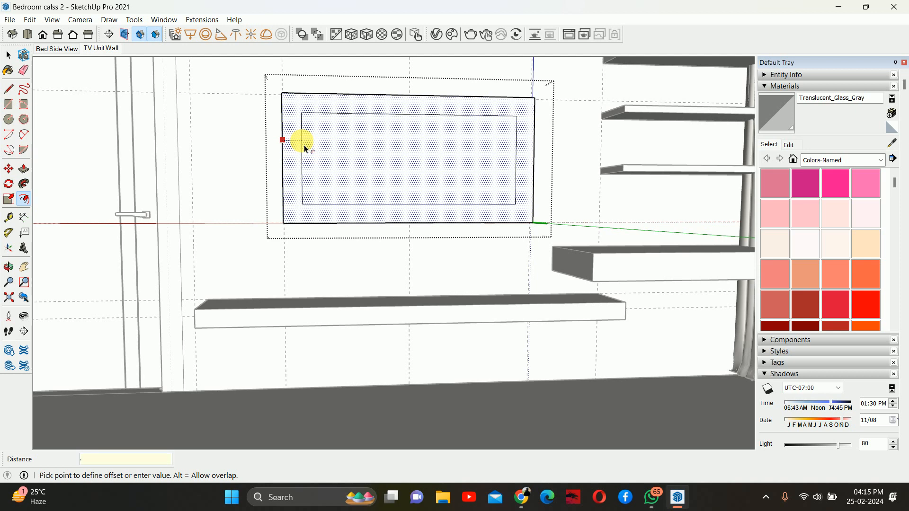
{"action": "key", "text": "Escape"}
{"action": "key", "text": "space"}
{"action": "middle_click_drag", "start_coordinate": [308, 146], "coordinate": [419, 221]}
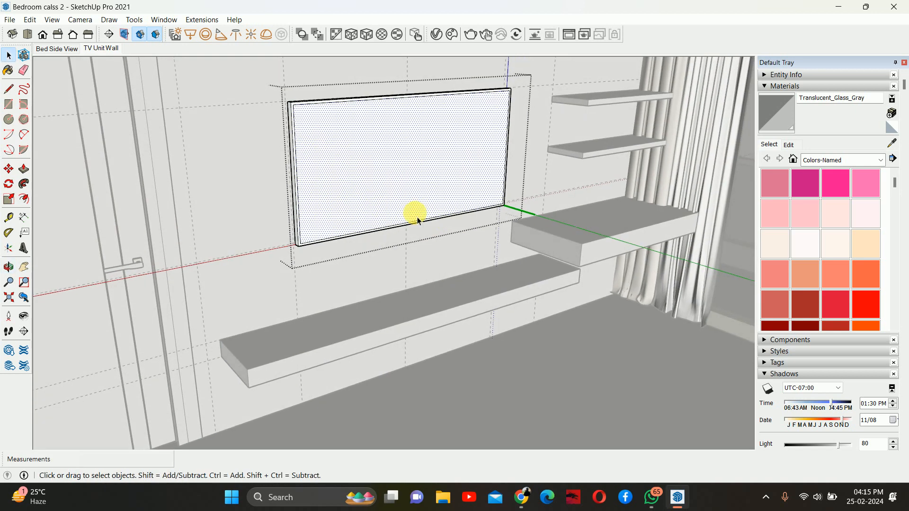
Step: Recess the inner screen face of the TV by 1/4"
{"action": "scroll", "coordinate": [418, 221], "scroll_direction": "up", "scroll_amount": 5}
{"action": "key", "text": "p"}
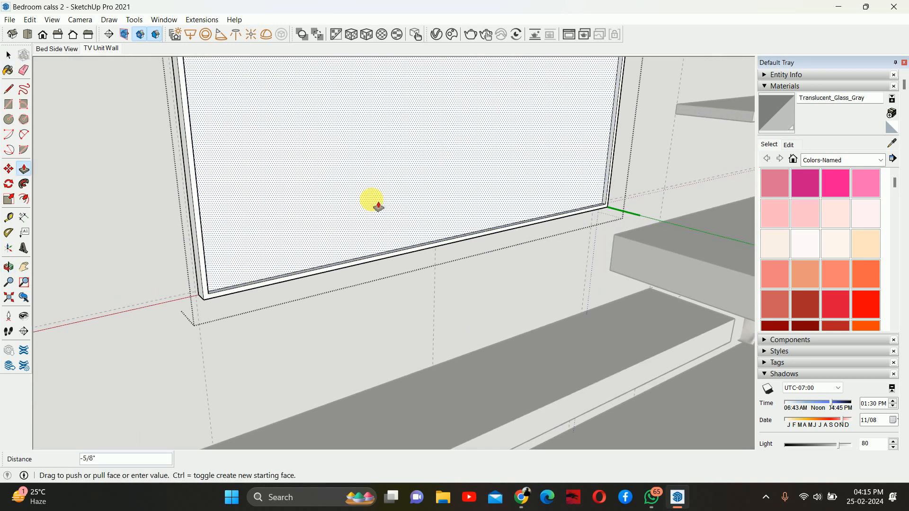
{"action": "type", "text": ".25"}
{"action": "key", "text": "Return"}
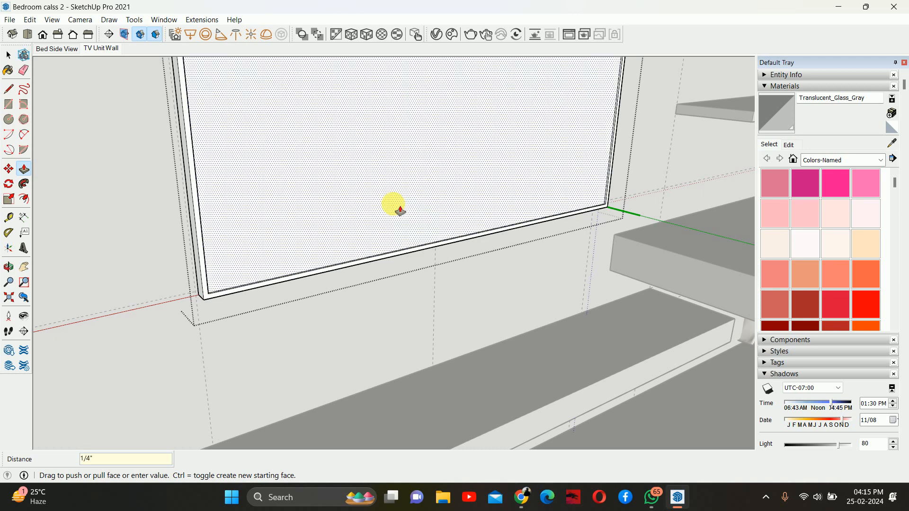
{"action": "key", "text": "space"}
Step: Hide the rest of the model while editing the TV component and bring its back side into view
{"action": "middle_click_drag", "start_coordinate": [535, 228], "coordinate": [545, 209]}
{"action": "scroll", "coordinate": [511, 240], "scroll_direction": "down", "scroll_amount": 4}
{"action": "middle_click_drag", "start_coordinate": [421, 221], "coordinate": [461, 205]}
{"action": "double_click", "coordinate": [430, 213]}
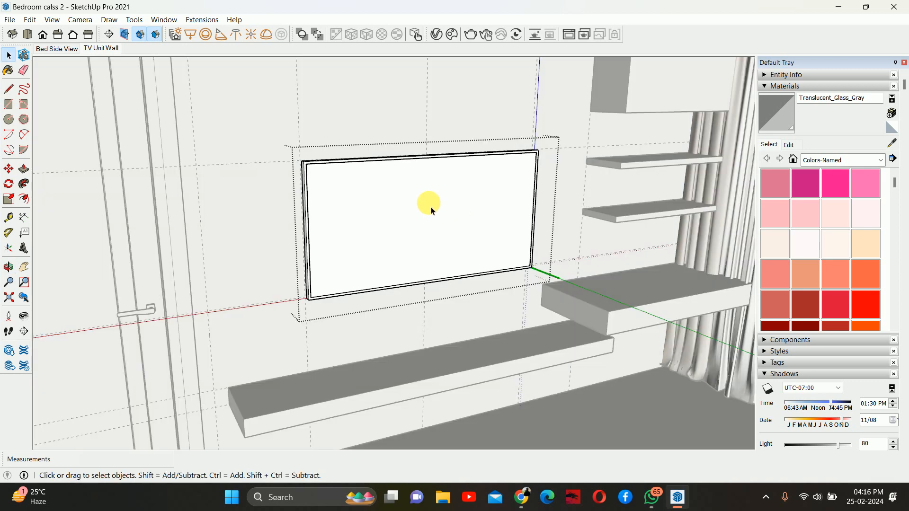
{"action": "key", "text": "i"}
{"action": "scroll", "coordinate": [435, 224], "scroll_direction": "down", "scroll_amount": 3}
{"action": "middle_click_drag", "start_coordinate": [422, 223], "coordinate": [422, 223]}
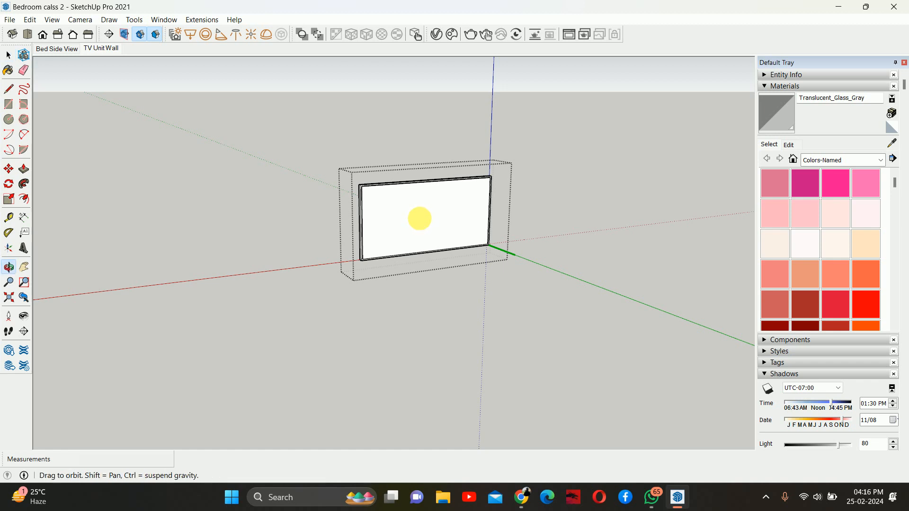
{"action": "left_click_drag", "start_coordinate": [419, 219], "coordinate": [243, 234]}
{"action": "key", "text": "space"}
{"action": "scroll", "coordinate": [355, 199], "scroll_direction": "up", "scroll_amount": 5}
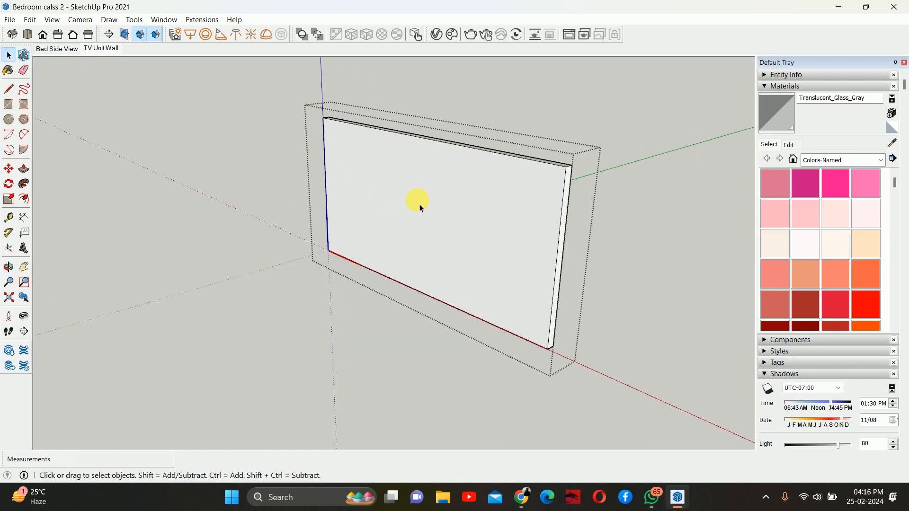
{"action": "left_click", "coordinate": [434, 194]}
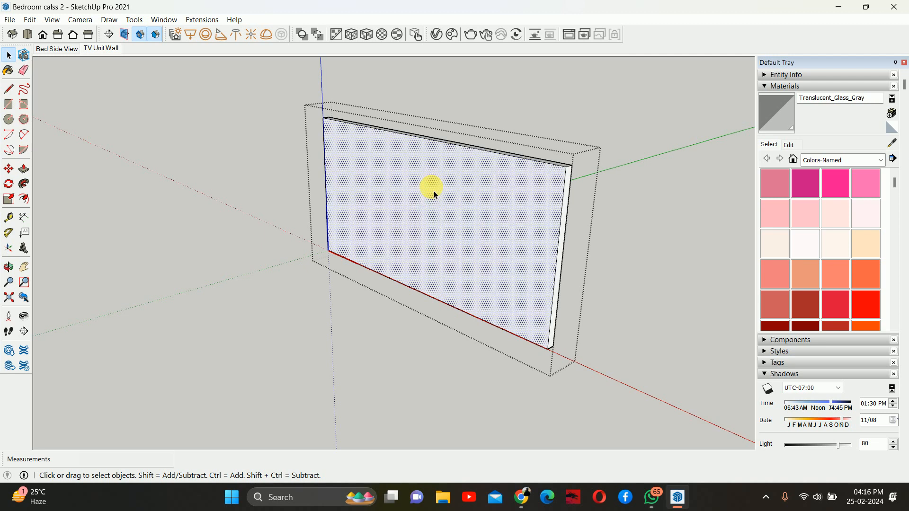
{"action": "key", "text": "s"}
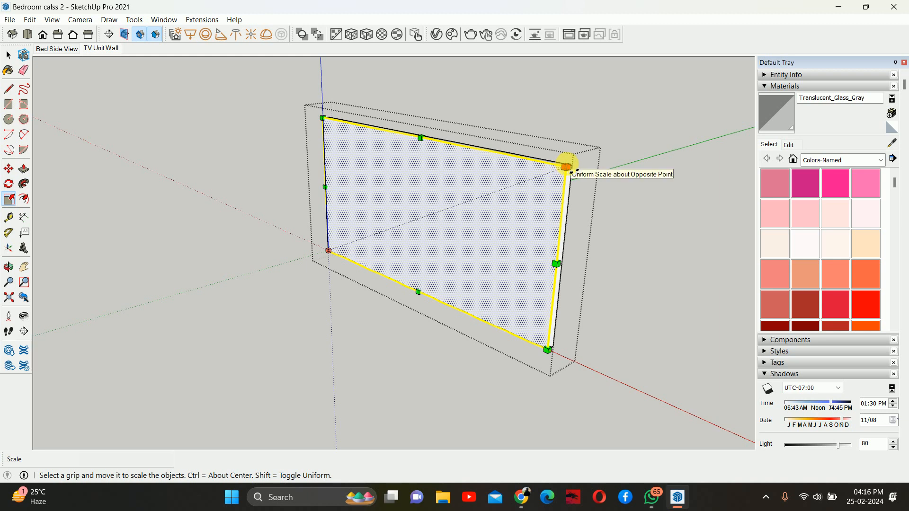
{"action": "left_click", "coordinate": [567, 166]}
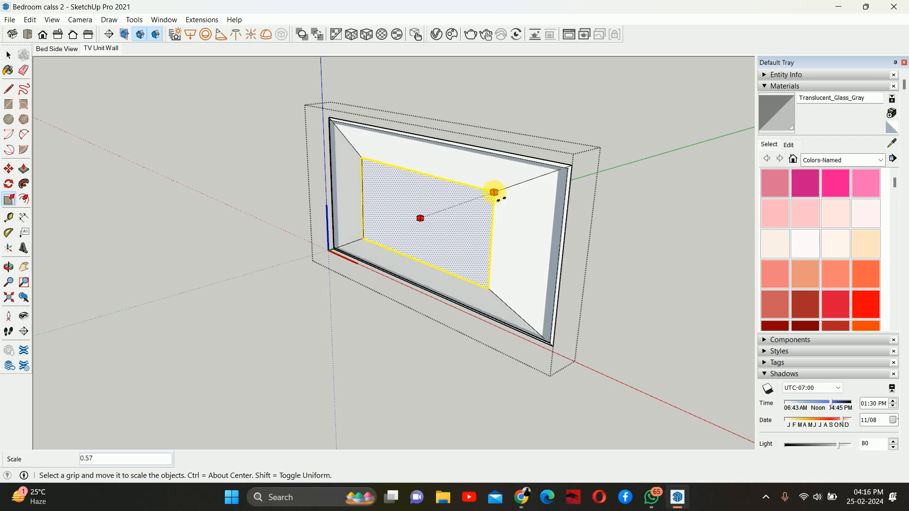
{"action": "key", "text": "ctrl"}
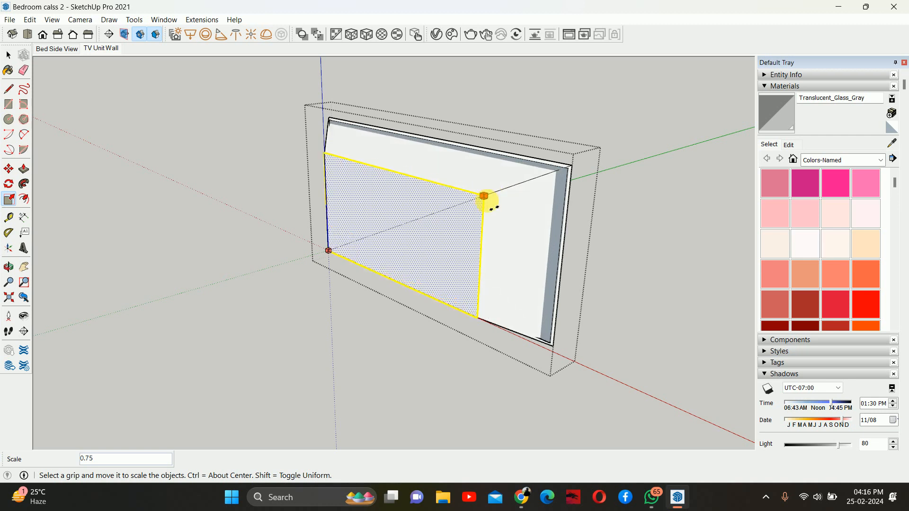
{"action": "key", "text": "space"}
{"action": "key", "text": "Escape"}
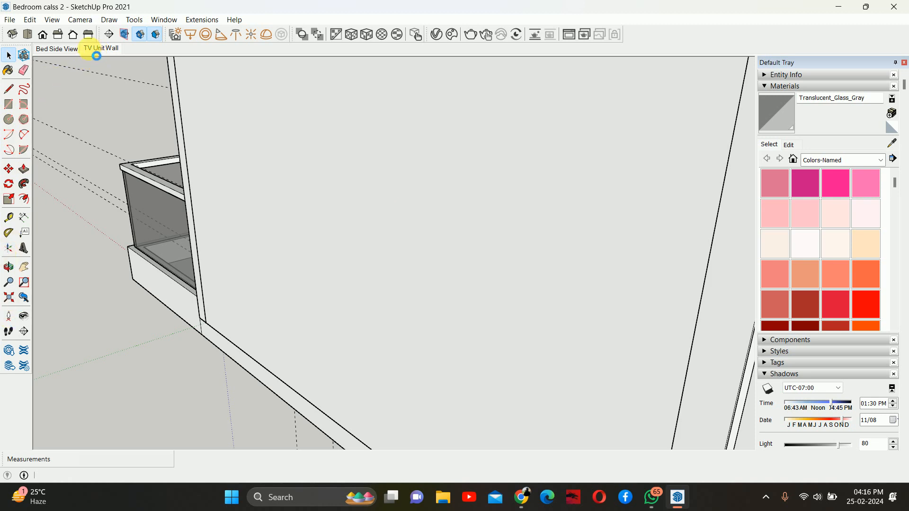
Step: Restore the TV Unit Wall scene, reopen the TV component and extrude its back face 1"
{"action": "left_click", "coordinate": [96, 55]}
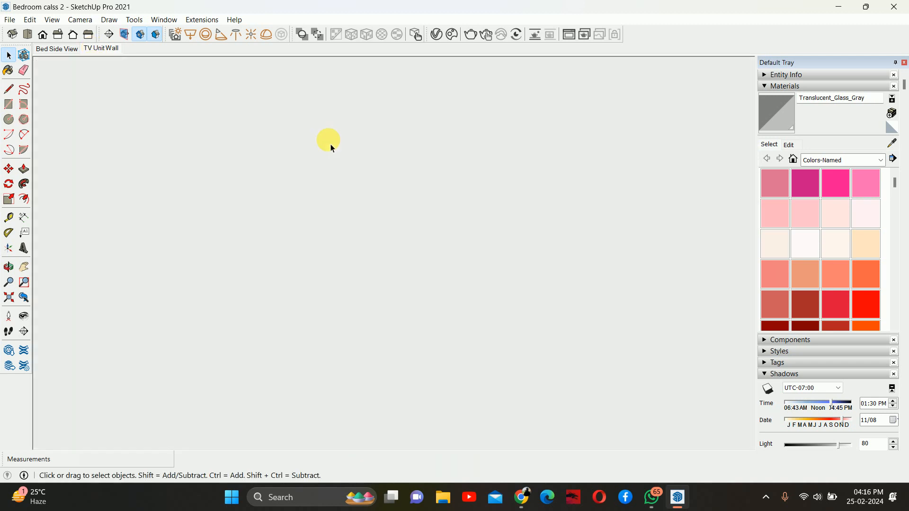
{"action": "double_click", "coordinate": [372, 231]}
{"action": "middle_click_drag", "start_coordinate": [328, 206], "coordinate": [422, 232]}
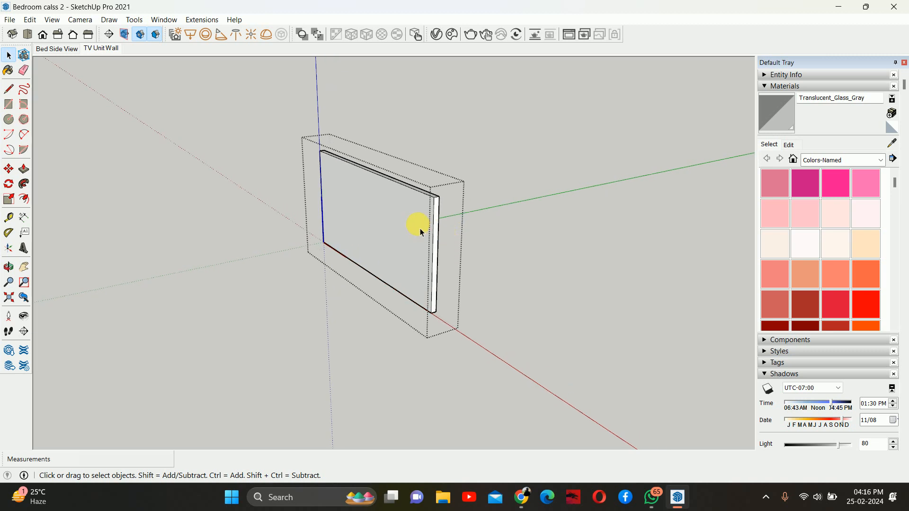
{"action": "key", "text": "p"}
{"action": "left_click", "coordinate": [374, 224]}
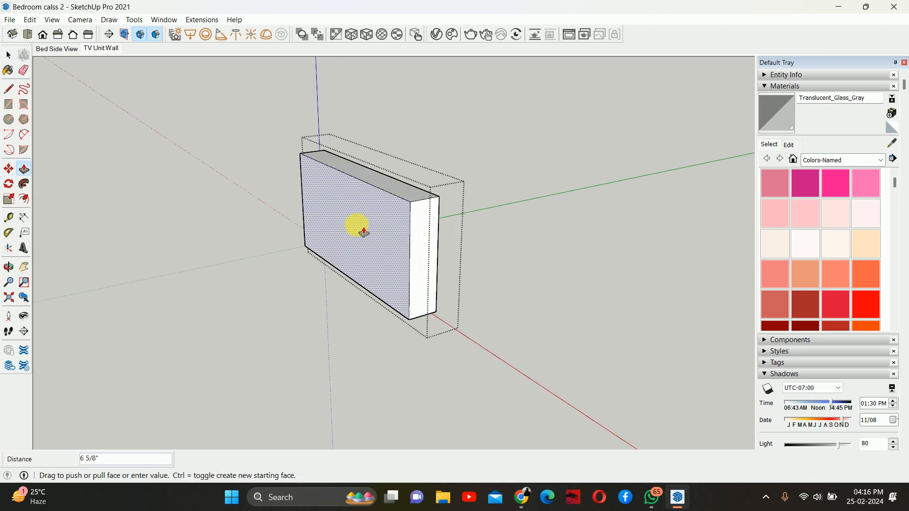
{"action": "type", "text": "1"}
{"action": "key", "text": "Return"}
{"action": "key", "text": "s"}
{"action": "middle_click_drag", "start_coordinate": [380, 223], "coordinate": [409, 217]}
{"action": "left_click", "coordinate": [441, 205]}
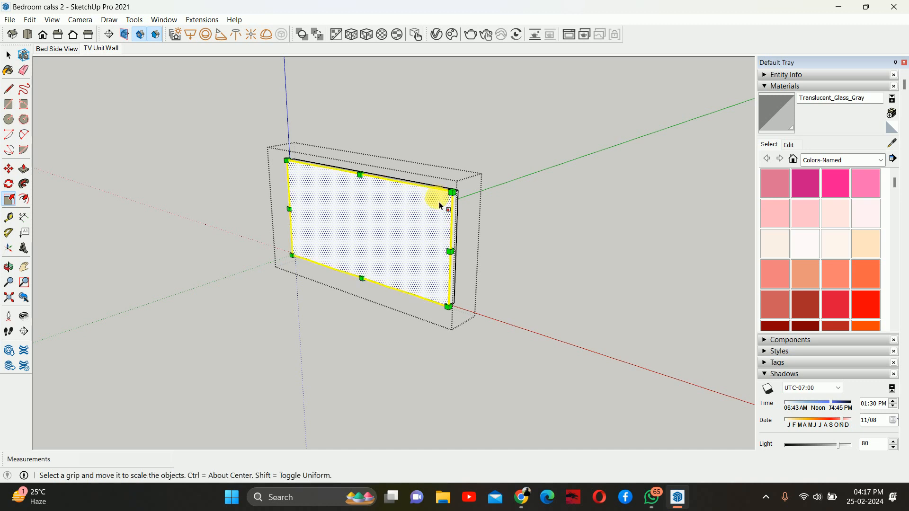
{"action": "left_click", "coordinate": [452, 192]}
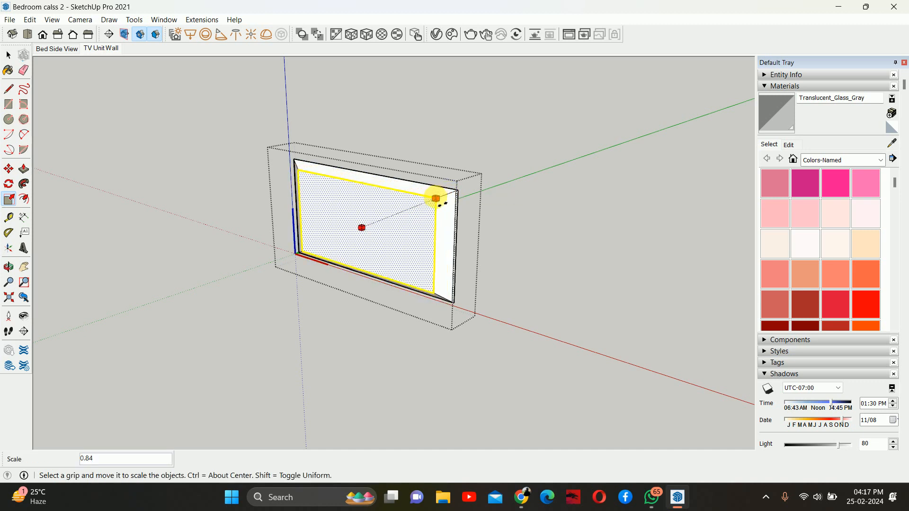
{"action": "key", "text": "Escape"}
{"action": "key", "text": "space"}
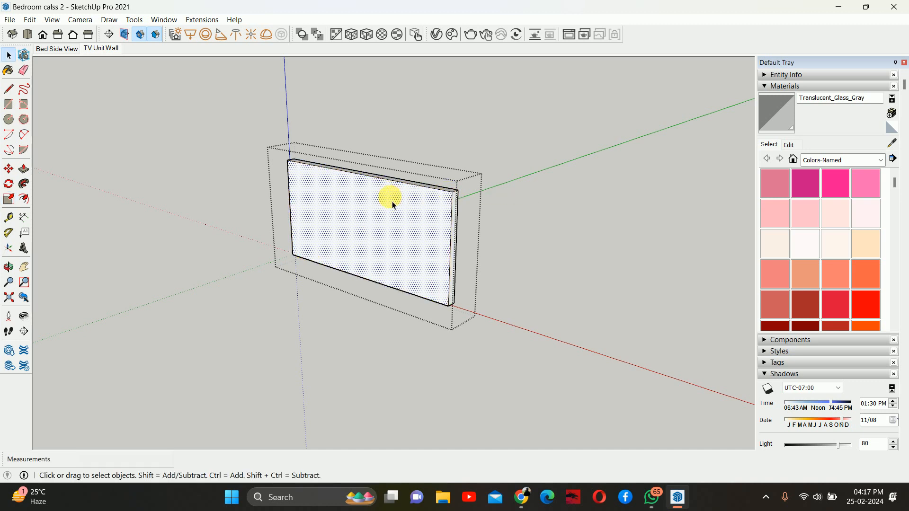
{"action": "scroll", "coordinate": [392, 202], "scroll_direction": "up", "scroll_amount": 1}
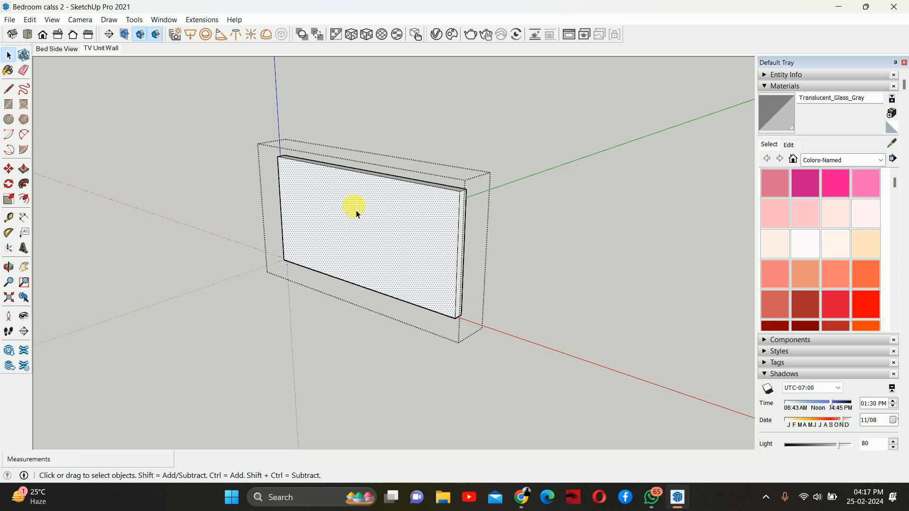
Step: Push the TV's back face inward by 1"
{"action": "key", "text": "p"}
{"action": "left_click", "coordinate": [388, 213]}
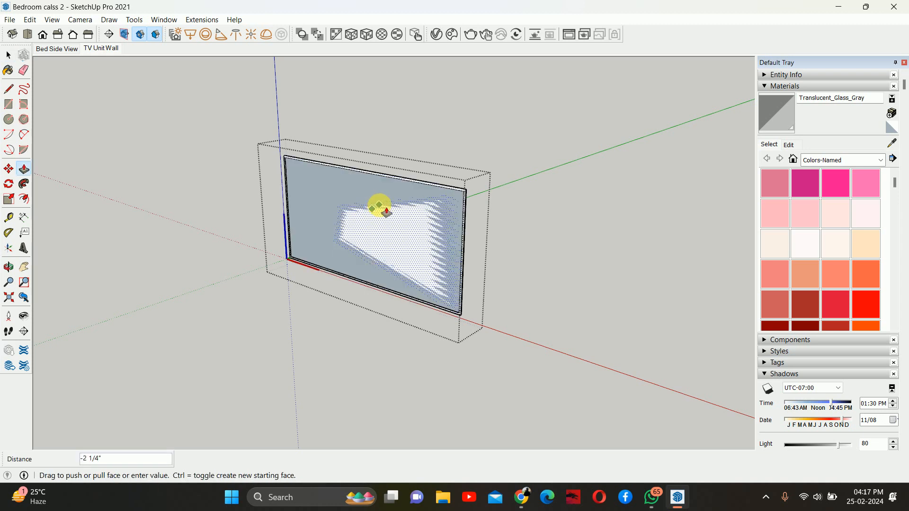
{"action": "type", "text": "1"}
{"action": "key", "text": "Return"}
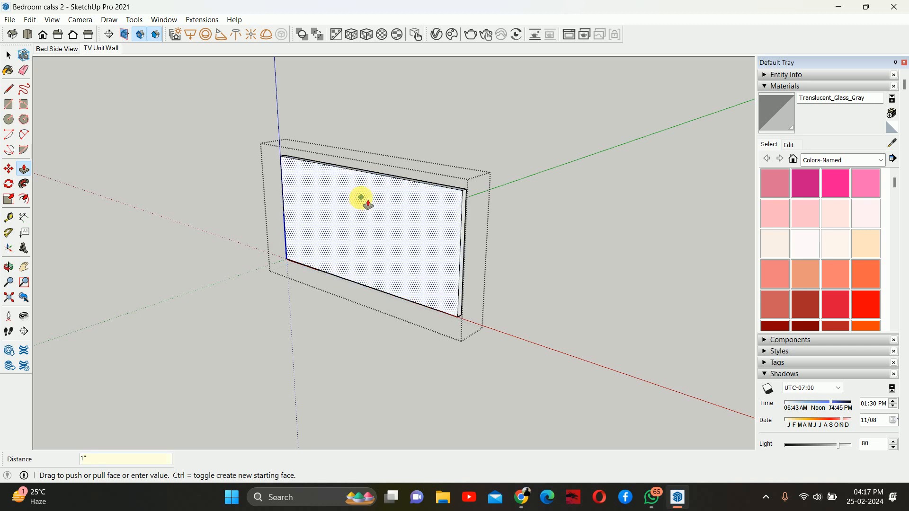
Step: Try offsetting the outline of the TV's back face inward by 2"
{"action": "key", "text": "f"}
{"action": "left_click", "coordinate": [362, 172]}
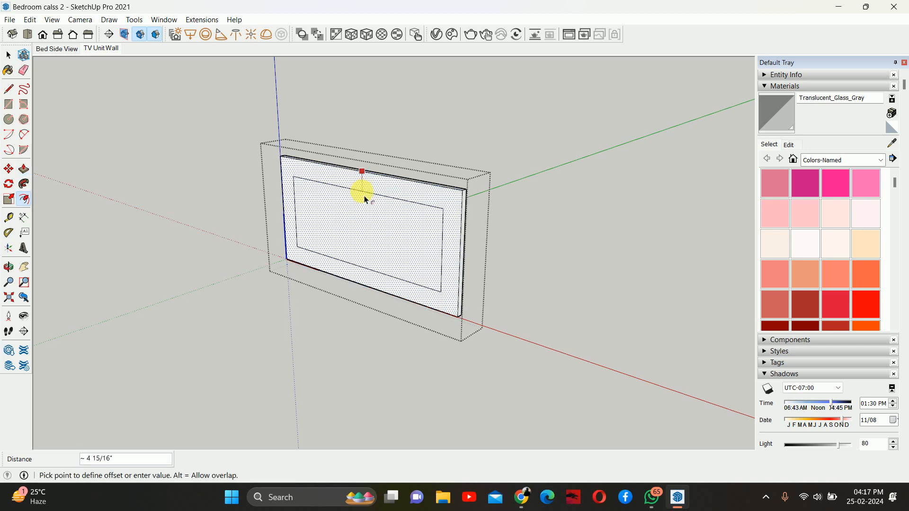
{"action": "key", "text": "Return"}
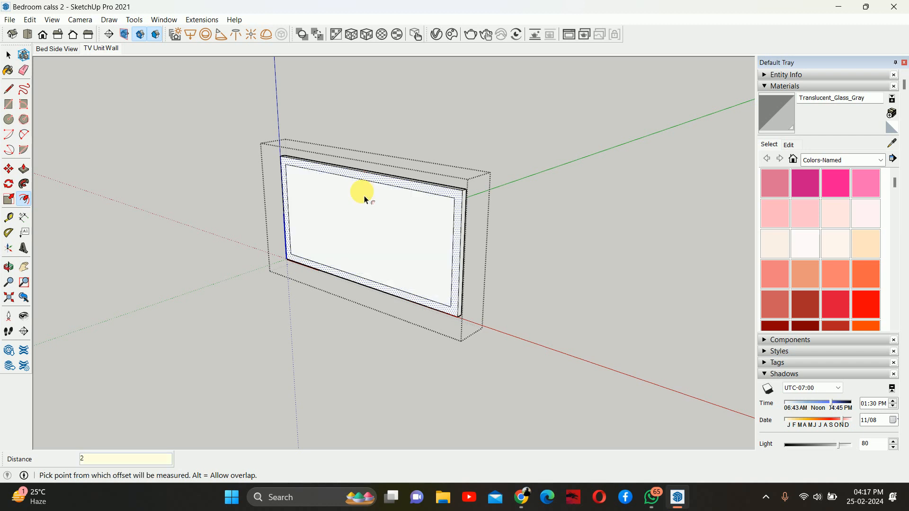
Step: Offset the outline of the TV's back face inward by 3"
{"action": "left_click", "coordinate": [365, 204]}
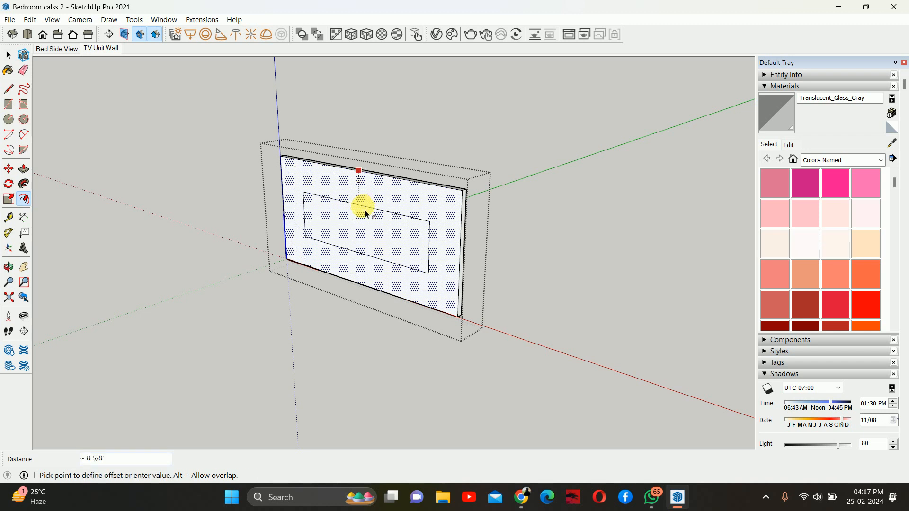
{"action": "type", "text": "3"}
{"action": "key", "text": "Return"}
{"action": "key", "text": "space"}
{"action": "left_click", "coordinate": [369, 232]}
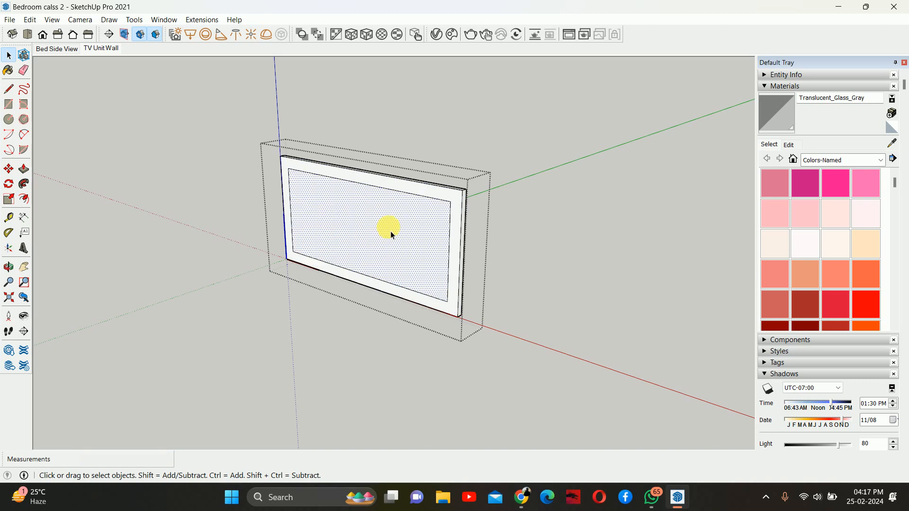
{"action": "key", "text": "s"}
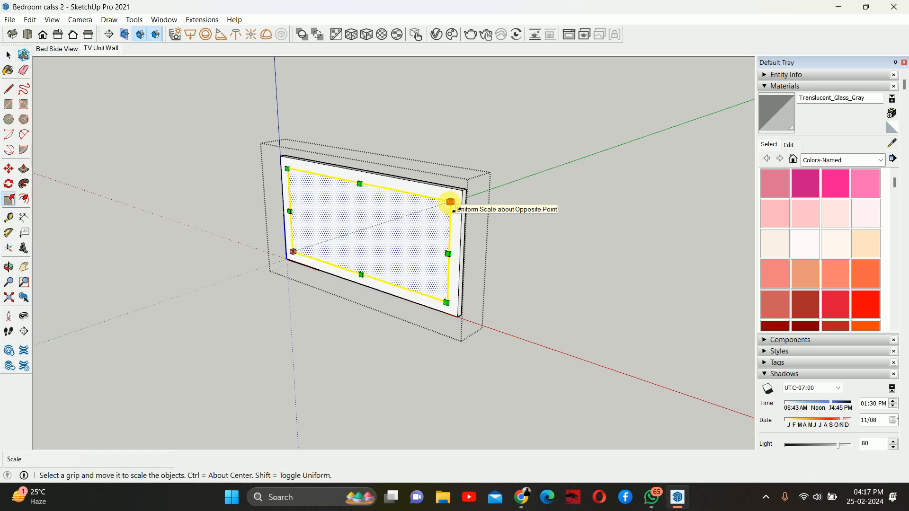
{"action": "left_click", "coordinate": [450, 203]}
{"action": "key", "text": "ctrl"}
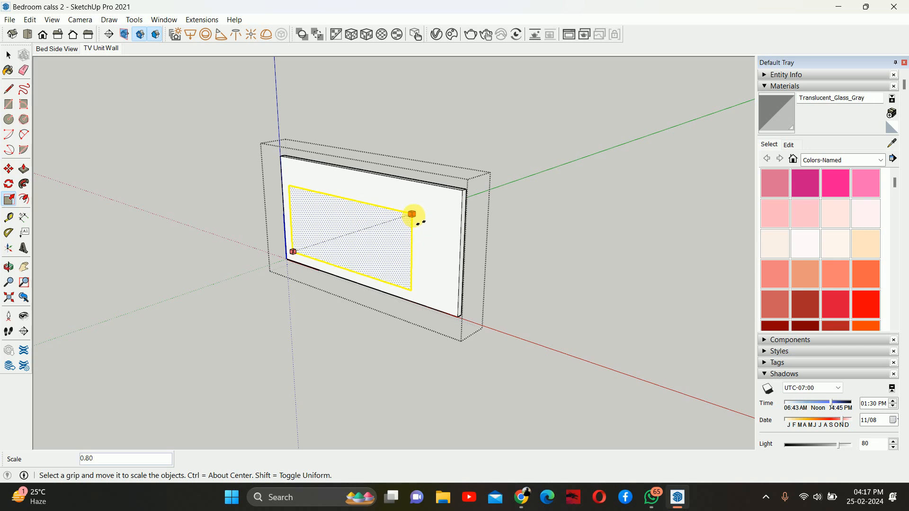
{"action": "left_click", "coordinate": [415, 210]}
{"action": "key", "text": "space"}
Step: Extrude the inner rectangle on the TV's back outward to form a raised panel
{"action": "key", "text": "p"}
{"action": "left_click", "coordinate": [406, 226]}
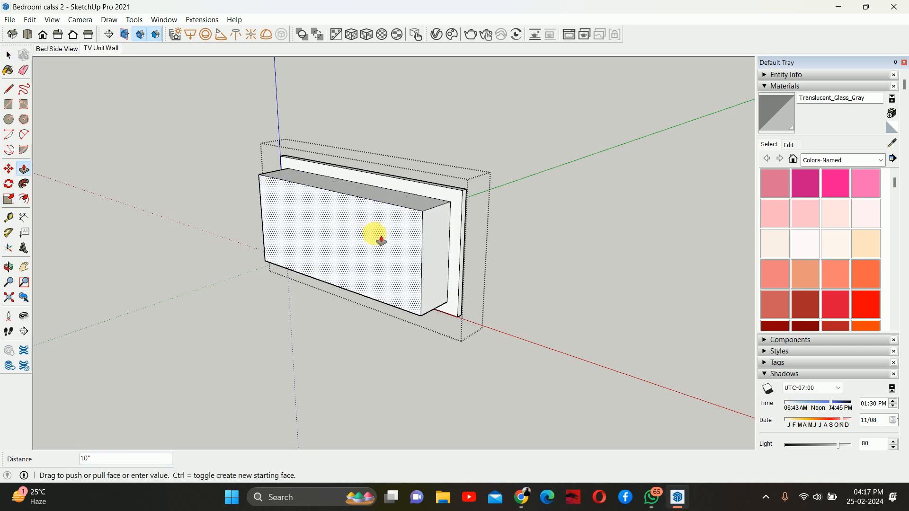
{"action": "key", "text": "Return"}
Step: Push the border face around the TV's raised back panel inward by 1"
{"action": "middle_click_drag", "start_coordinate": [406, 211], "coordinate": [435, 206]}
{"action": "left_click", "coordinate": [436, 205]}
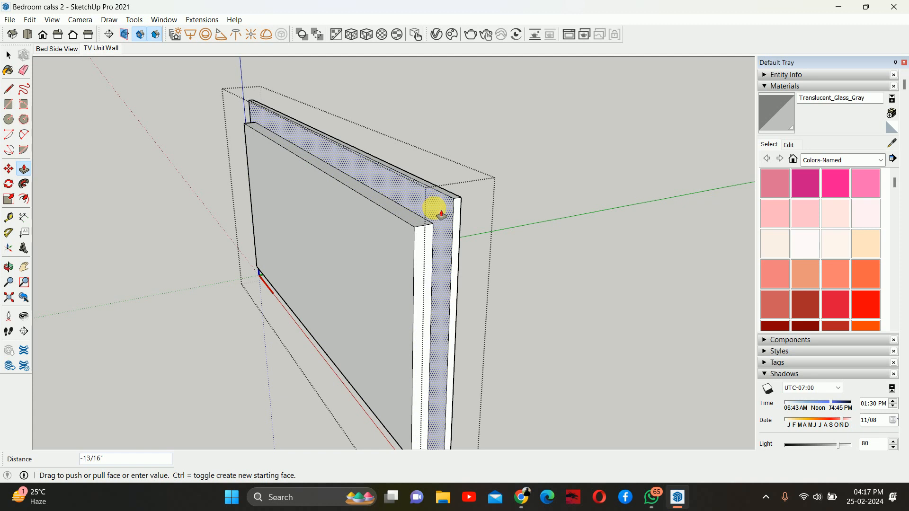
{"action": "left_click", "coordinate": [436, 209]}
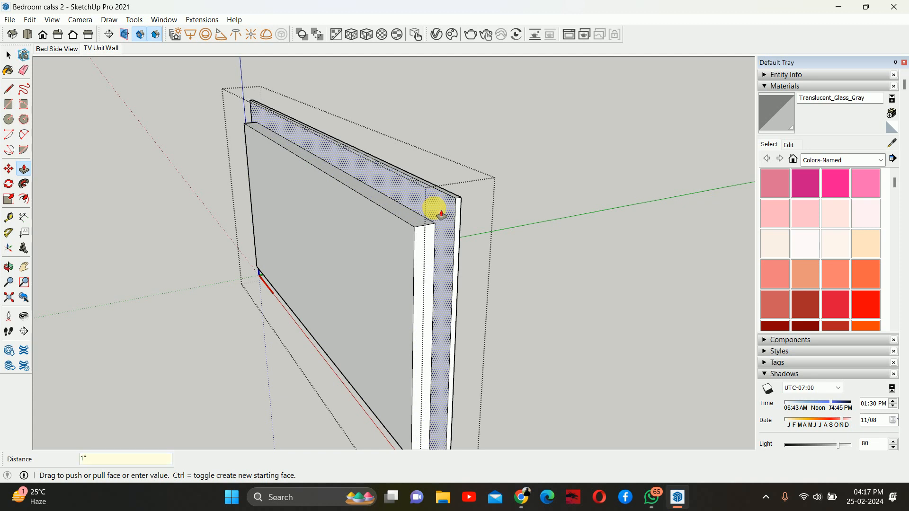
Step: Scale the raised back panel's outer face uniformly to 0.50 about its center to give the TV housing tapered sides
{"action": "middle_click_drag", "start_coordinate": [355, 227], "coordinate": [401, 235]}
{"action": "scroll", "coordinate": [433, 222], "scroll_direction": "down", "scroll_amount": 4}
{"action": "scroll", "coordinate": [401, 236], "scroll_direction": "up", "scroll_amount": 1}
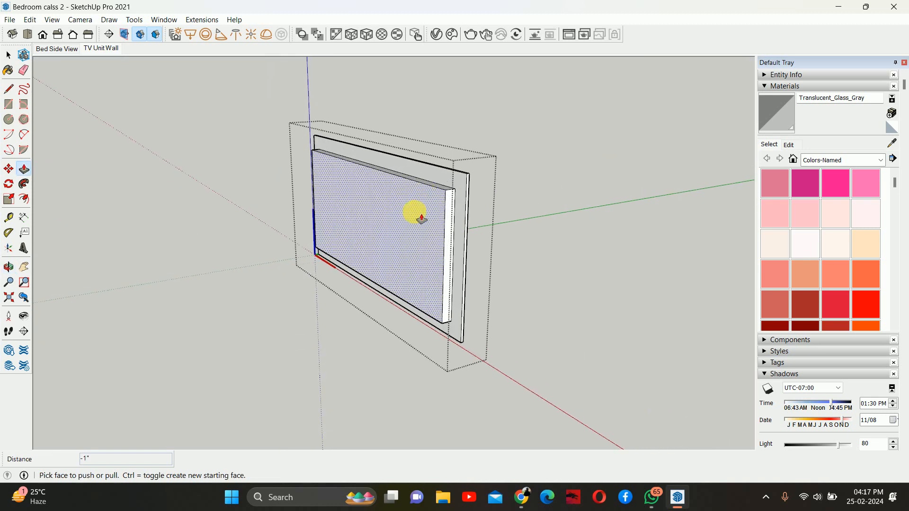
{"action": "key", "text": "space"}
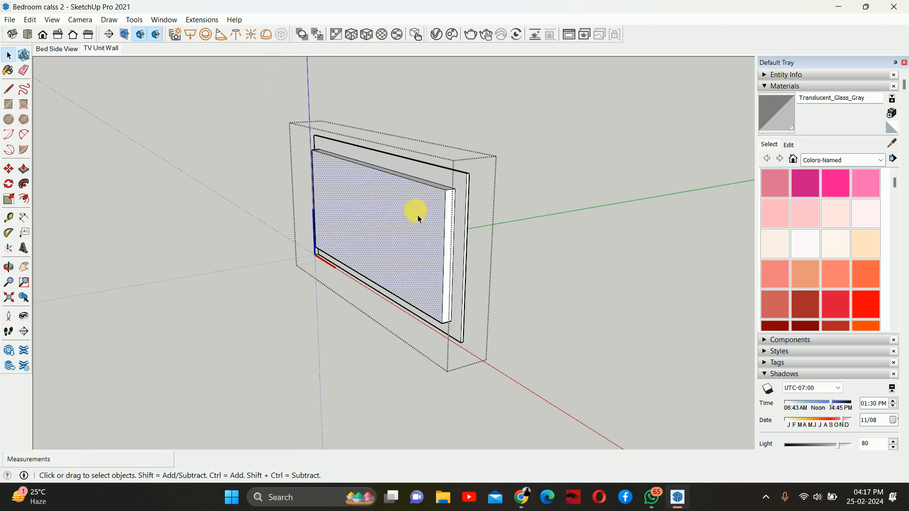
{"action": "key", "text": "s"}
{"action": "left_click_drag", "start_coordinate": [446, 190], "coordinate": [418, 227], "text": "ctrl"}
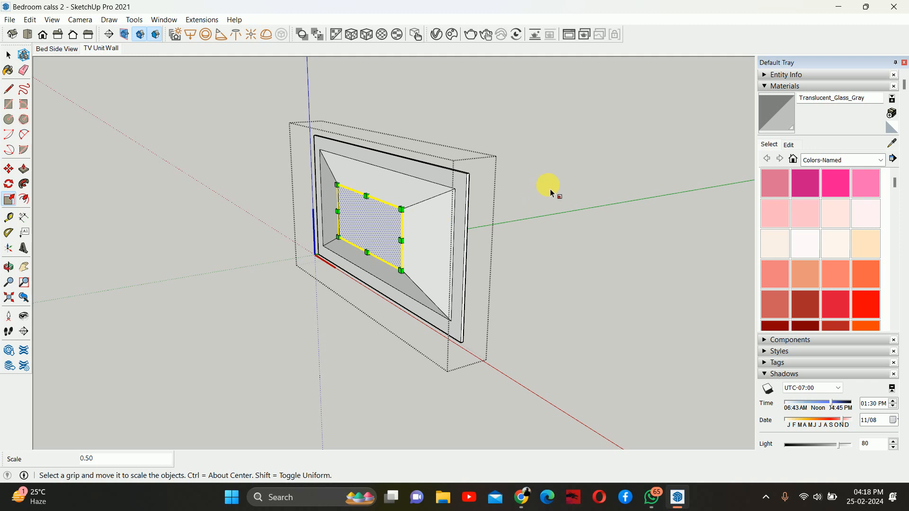
{"action": "key", "text": "ctrl+z"}
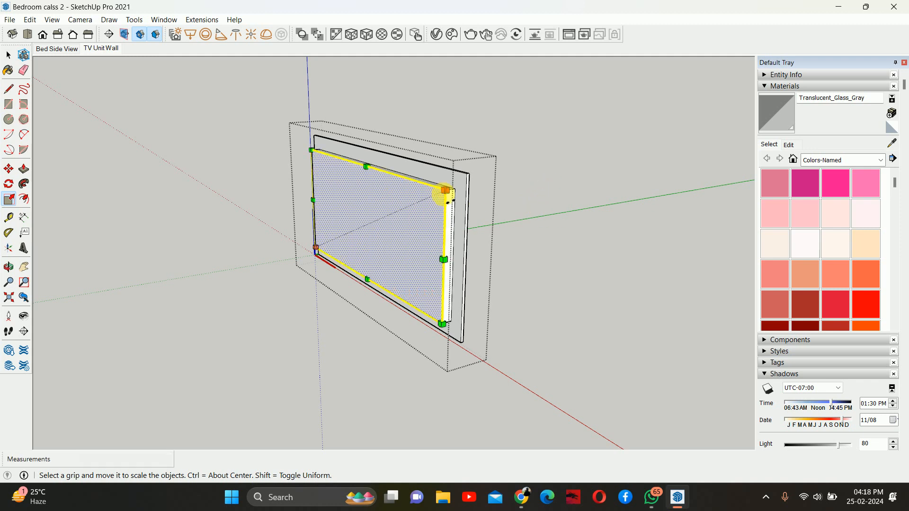
{"action": "left_click_drag", "start_coordinate": [445, 190], "coordinate": [411, 233], "text": "ctrl"}
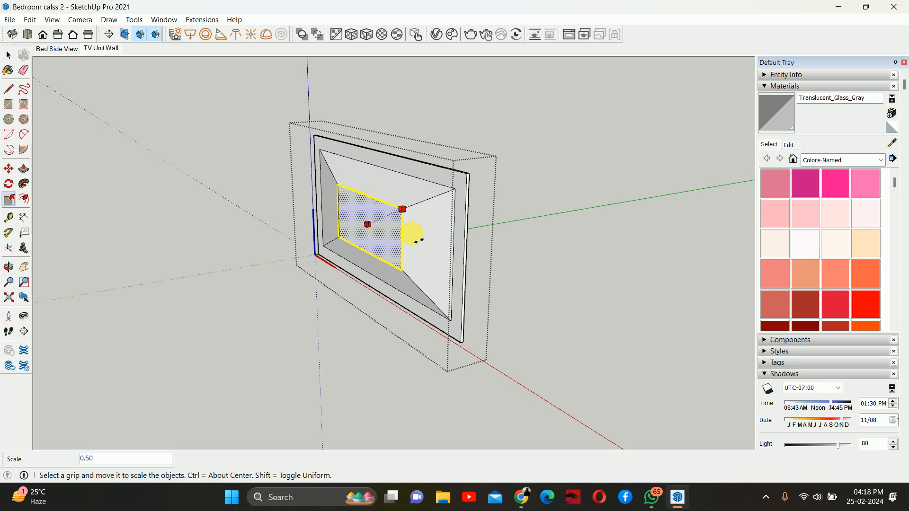
{"action": "left_click_drag", "start_coordinate": [412, 234], "coordinate": [415, 242], "text": "ctrl"}
Step: Extrude the small center face of the tapered TV back by 1/2" and leave the TV component
{"action": "middle_click_drag", "start_coordinate": [506, 225], "coordinate": [411, 232]}
{"action": "key", "text": "p"}
{"action": "left_click", "coordinate": [382, 207]}
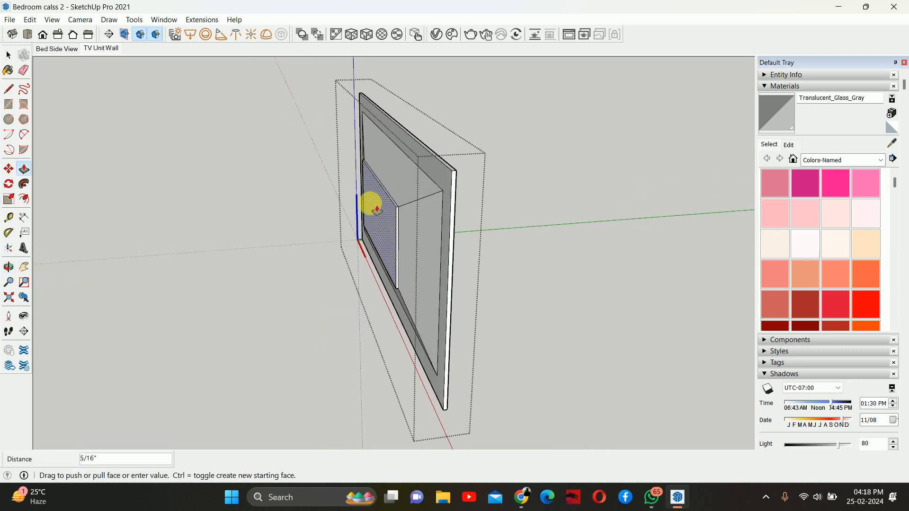
{"action": "type", "text": ".5"}
{"action": "key", "text": "Return"}
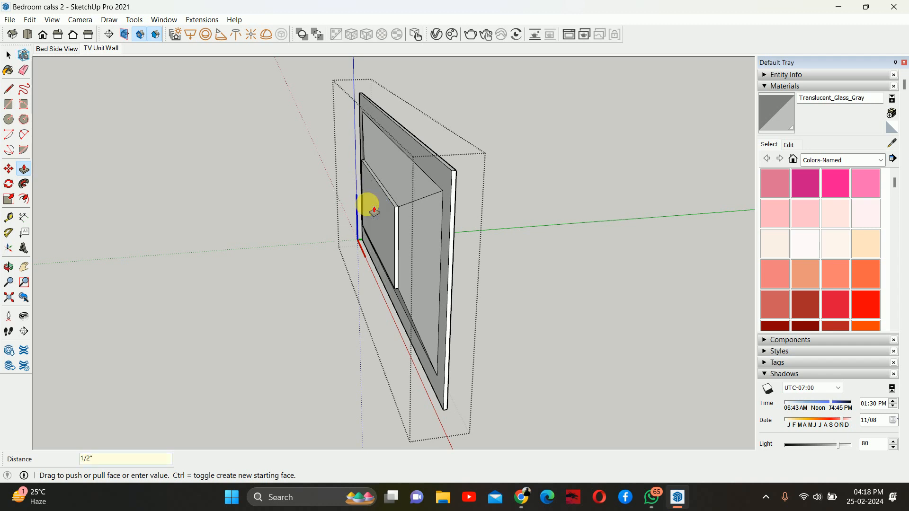
{"action": "key", "text": "space"}
{"action": "key", "text": "Escape"}
Step: Restore the TV Unit Wall scene and open the upper cabinet above the floating shelves for editing
{"action": "middle_click_drag", "start_coordinate": [454, 197], "coordinate": [258, 168]}
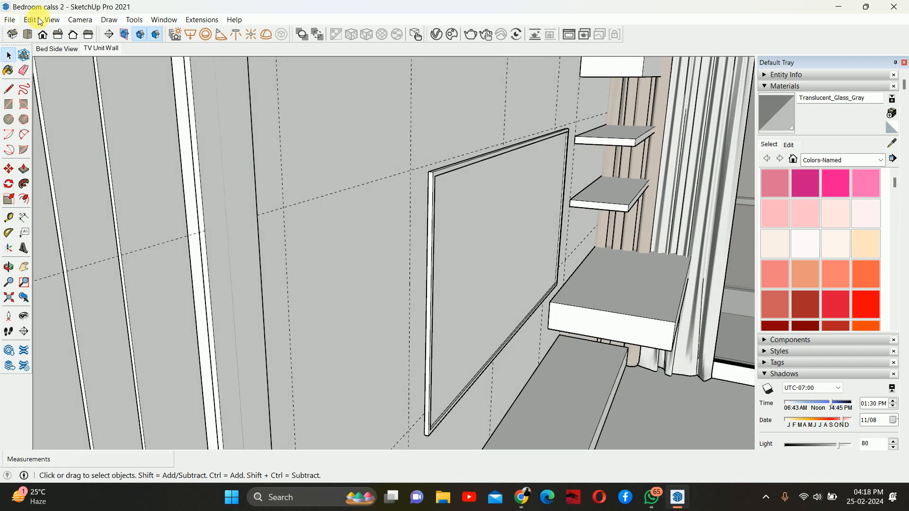
{"action": "left_click", "coordinate": [98, 48]}
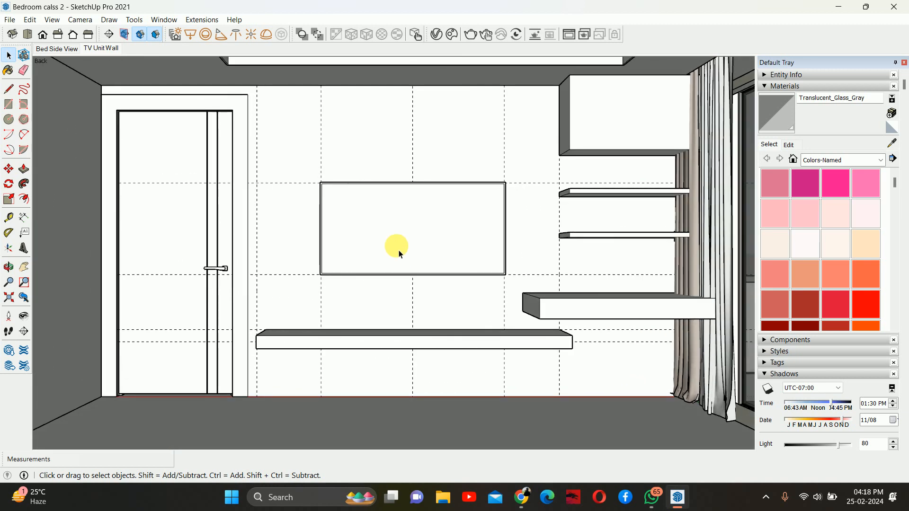
{"action": "scroll", "coordinate": [397, 259], "scroll_direction": "up", "scroll_amount": 3}
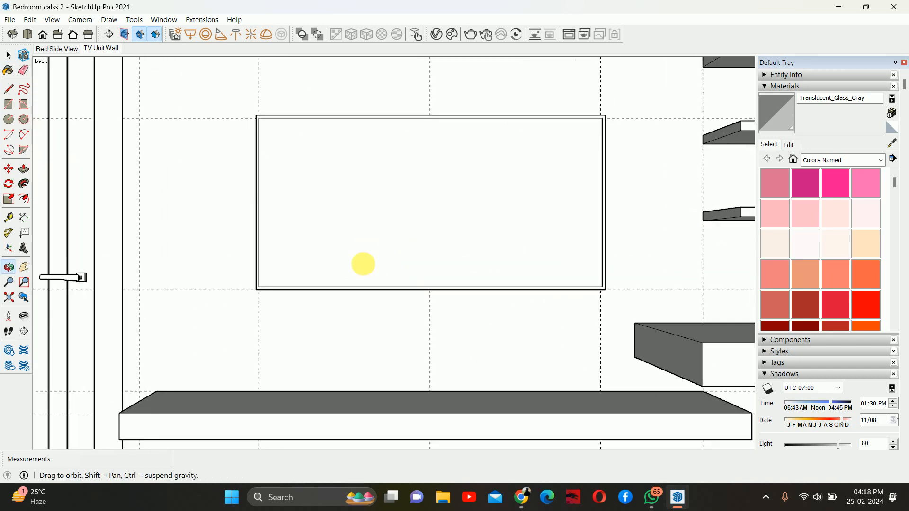
{"action": "middle_click_drag", "start_coordinate": [363, 264], "coordinate": [501, 179]}
{"action": "left_click", "coordinate": [613, 201]}
{"action": "double_click", "coordinate": [510, 143]}
Step: Measure the height of the upper cabinet's front face
{"action": "scroll", "coordinate": [512, 190], "scroll_direction": "up", "scroll_amount": 3}
{"action": "scroll", "coordinate": [507, 203], "scroll_direction": "up", "scroll_amount": 2}
{"action": "key", "text": "t"}
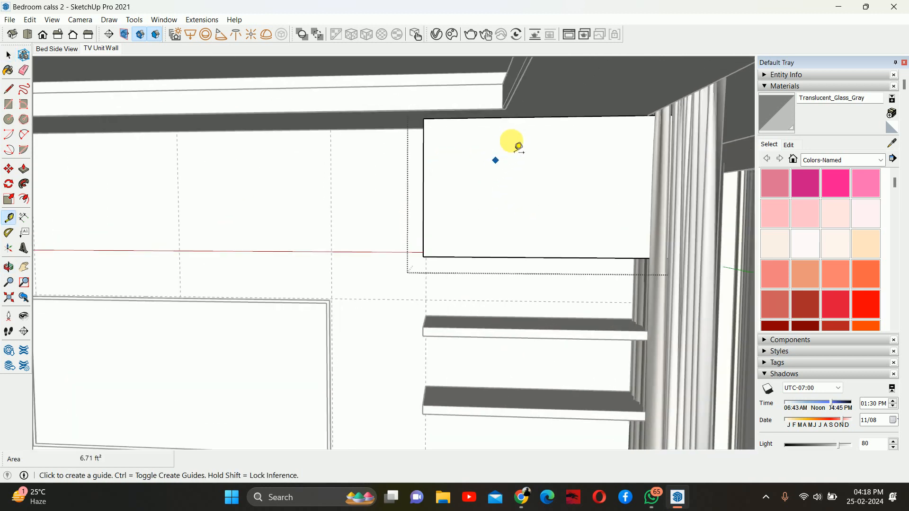
{"action": "left_click", "coordinate": [525, 117]}
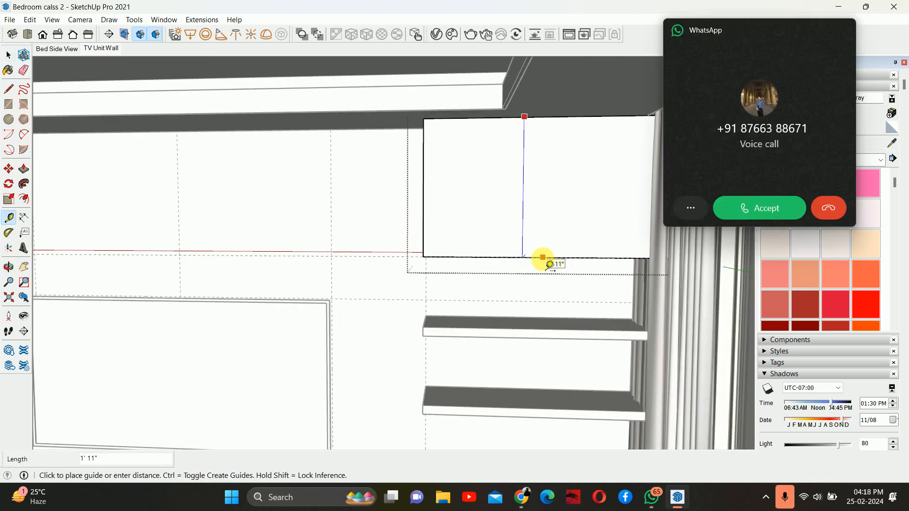
{"action": "key", "text": "space"}
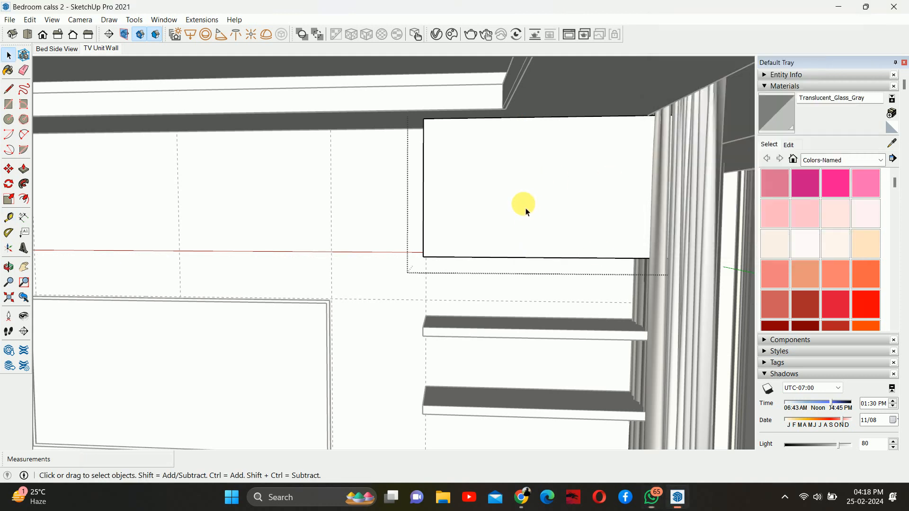
Step: Draw a vertical line between the midpoints of the upper cabinet's front edges to split it into two doors
{"action": "left_click", "coordinate": [508, 205]}
{"action": "middle_click_drag", "start_coordinate": [481, 205], "coordinate": [497, 158]}
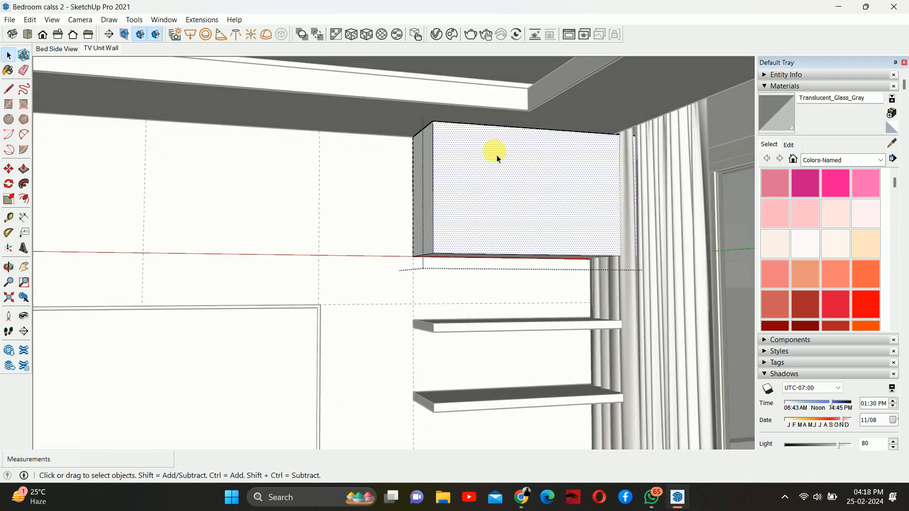
{"action": "key", "text": "l"}
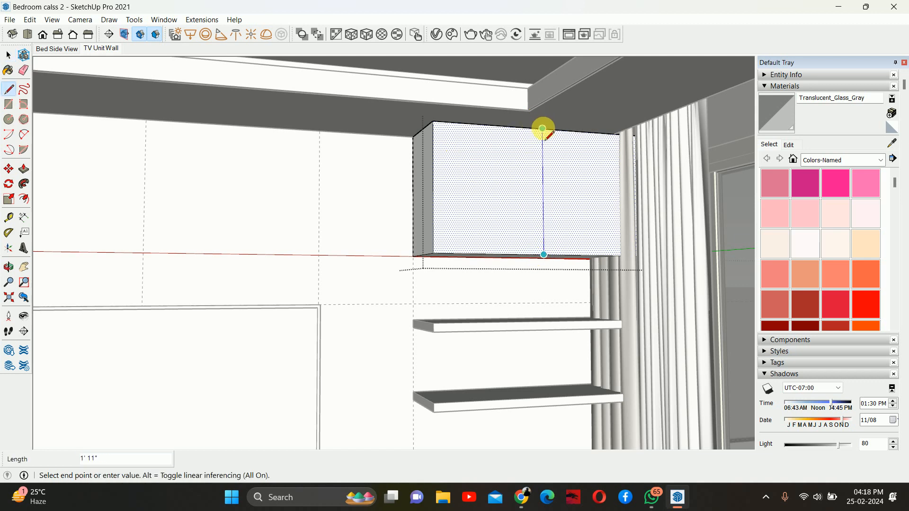
{"action": "left_click", "coordinate": [540, 130]}
{"action": "key", "text": "space"}
Step: Select both curtain panels beside the desk and move them 24" along the window, away from the TV wall
{"action": "mouse_move", "coordinate": [544, 128]}
{"action": "middle_mouse_down"}
{"action": "mouse_move", "coordinate": [528, 206]}
{"action": "mouse_move", "coordinate": [450, 207]}
{"action": "mouse_move", "coordinate": [554, 211]}
{"action": "mouse_move", "coordinate": [554, 166]}
{"action": "mouse_move", "coordinate": [536, 177]}
{"action": "mouse_move", "coordinate": [527, 217]}
{"action": "mouse_move", "coordinate": [641, 294]}
{"action": "mouse_move", "coordinate": [639, 177]}
{"action": "mouse_move", "coordinate": [595, 302]}
{"action": "mouse_move", "coordinate": [467, 179]}
{"action": "mouse_move", "coordinate": [373, 4]}
{"action": "mouse_move", "coordinate": [470, 214]}
{"action": "mouse_move", "coordinate": [385, 148]}
{"action": "mouse_move", "coordinate": [431, 185]}
{"action": "middle_mouse_up"}
{"action": "left_click", "coordinate": [420, 170]}
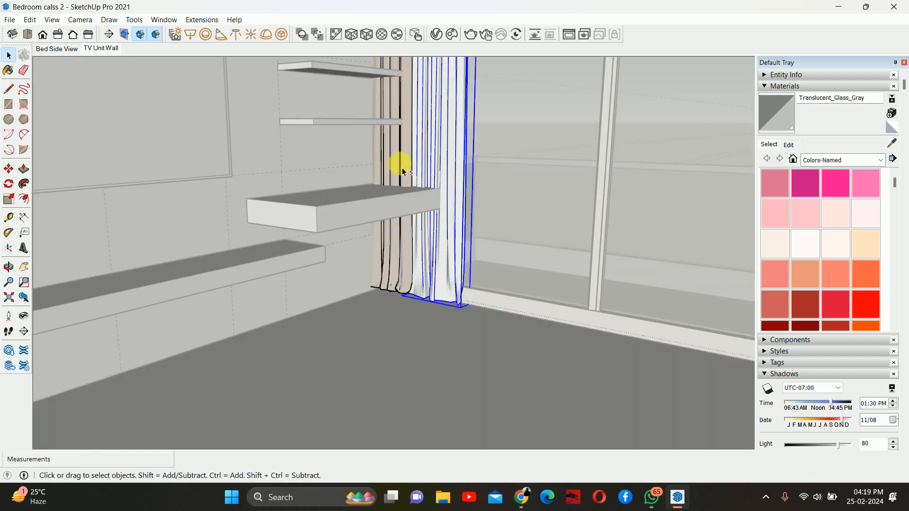
{"action": "left_click", "coordinate": [400, 165], "text": "shift"}
{"action": "key", "text": "m"}
{"action": "left_click", "coordinate": [407, 343]}
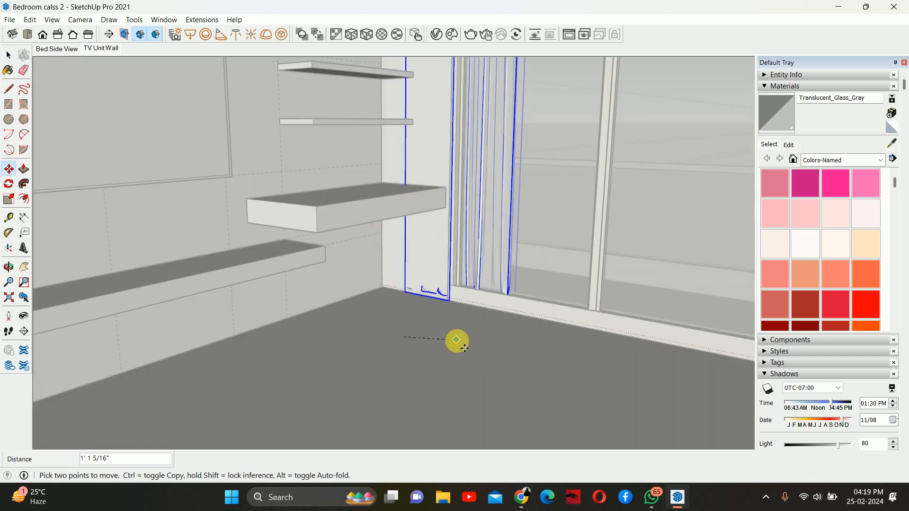
{"action": "type", "text": "24"}
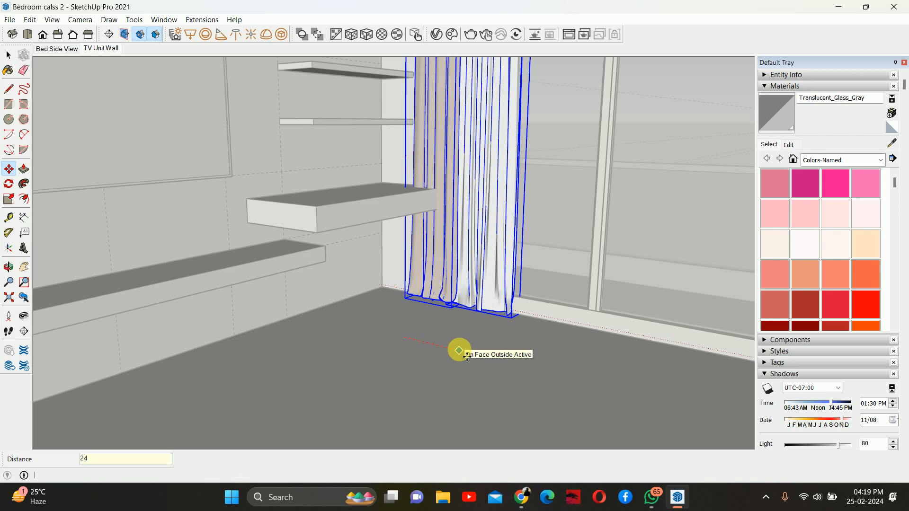
{"action": "key", "text": "Return"}
{"action": "key", "text": "space"}
Step: Delete all guide lines from the model
{"action": "middle_click_drag", "start_coordinate": [374, 225], "coordinate": [433, 256]}
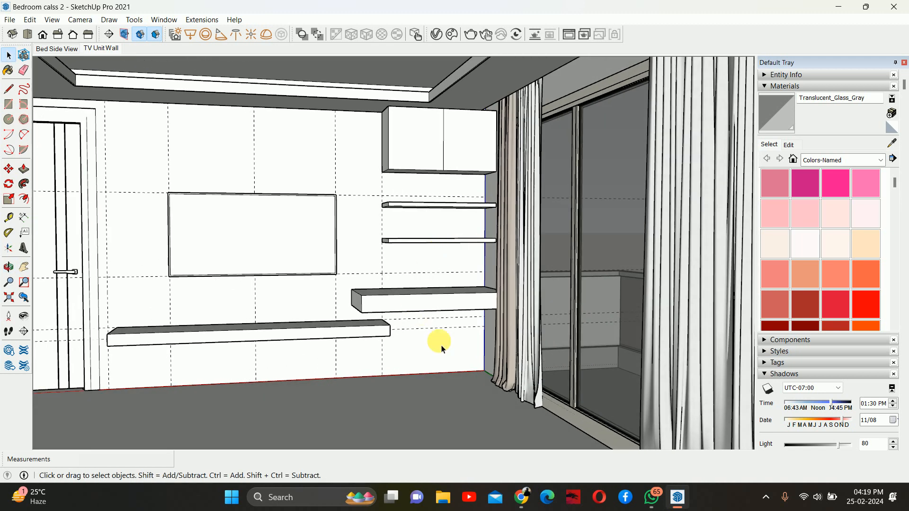
{"action": "left_click", "coordinate": [29, 20]}
{"action": "left_click", "coordinate": [67, 127]}
Step: Switch to Chrome, open 3D Warehouse in a new tab and search for "chair"
{"action": "left_click", "coordinate": [534, 505]}
{"action": "left_click", "coordinate": [176, 12]}
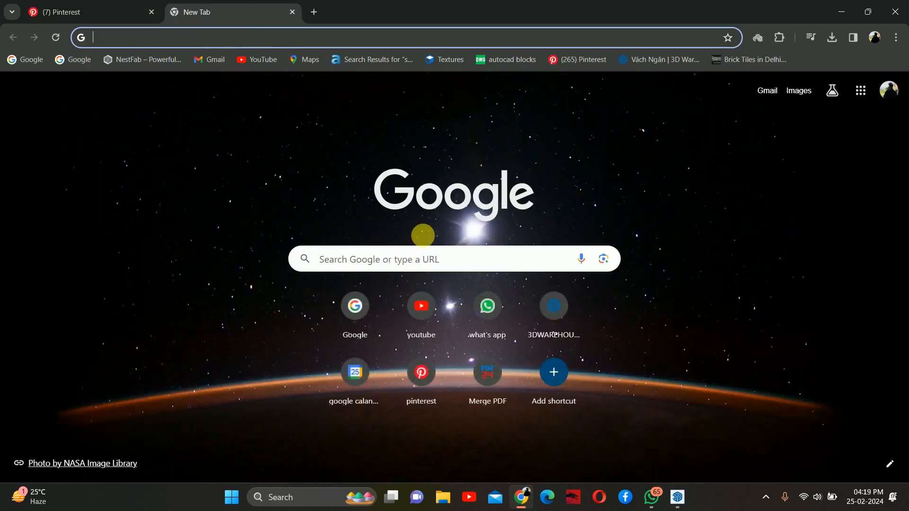
{"action": "left_click", "coordinate": [550, 318]}
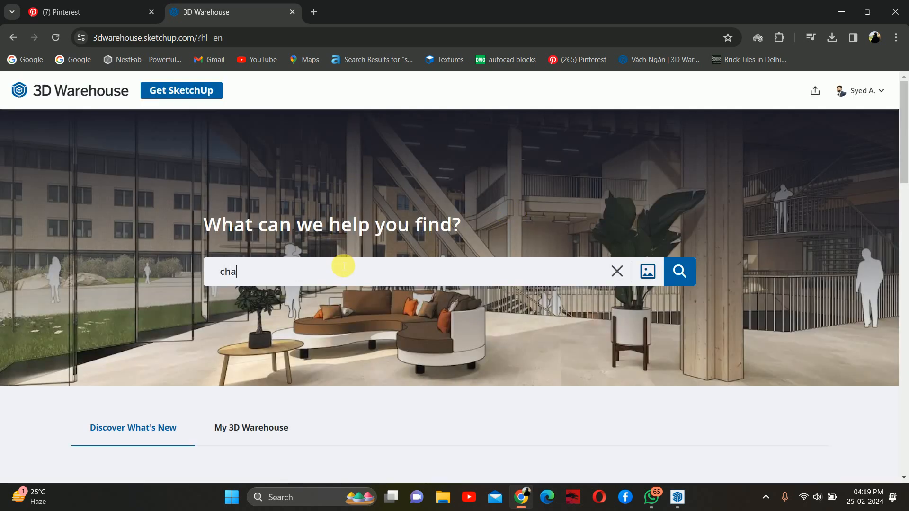
{"action": "key", "text": "Return"}
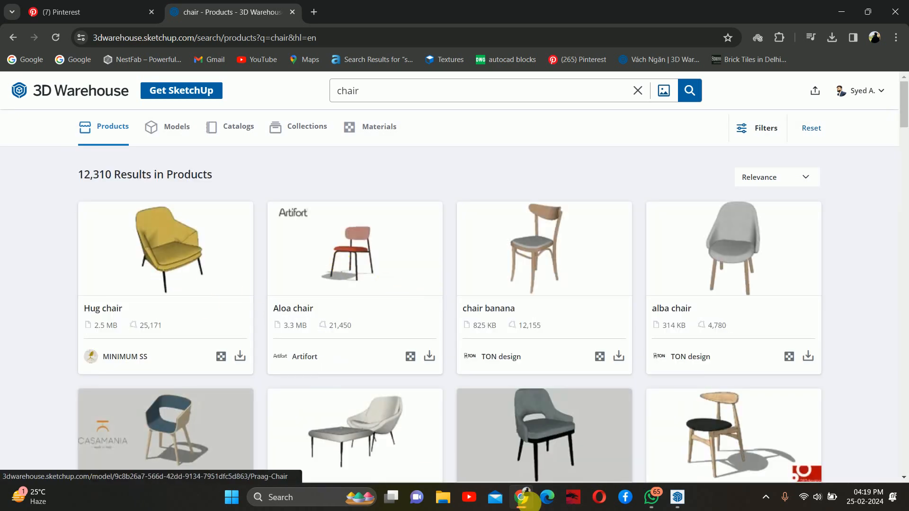
Step: Switch back to the bedroom model in SketchUp
{"action": "left_click", "coordinate": [521, 495]}
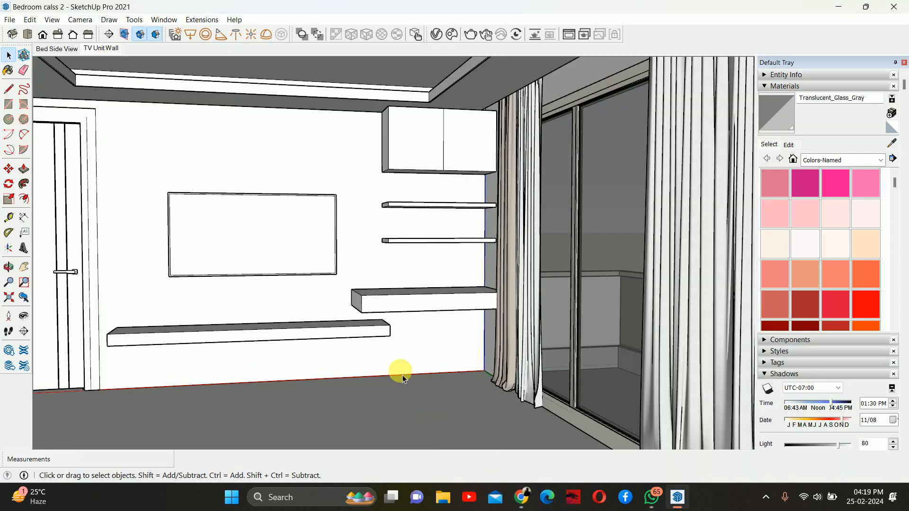
{"action": "left_click", "coordinate": [519, 499]}
{"action": "left_click", "coordinate": [518, 499]}
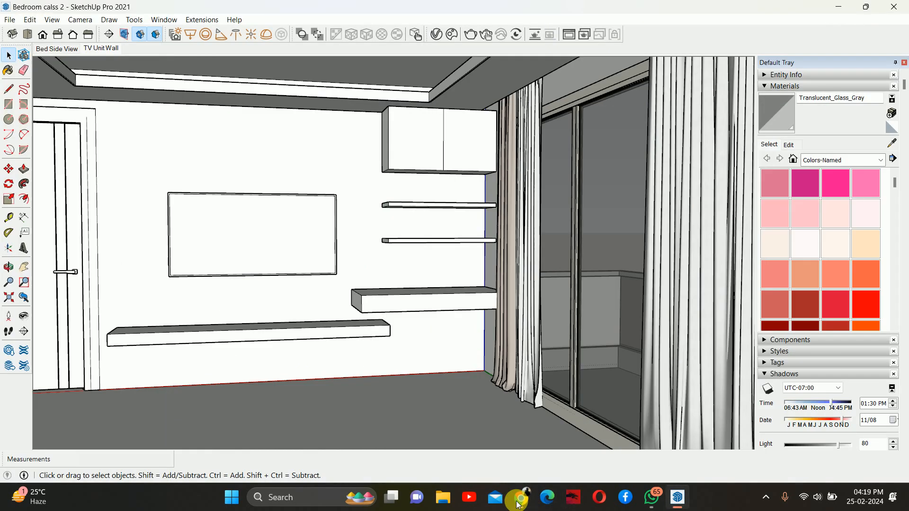
Step: Switch to Chrome to check the chair in the Pinterest bedroom reference, and return to the SketchUp model
{"action": "left_click", "coordinate": [518, 499]}
{"action": "left_click", "coordinate": [114, 19]}
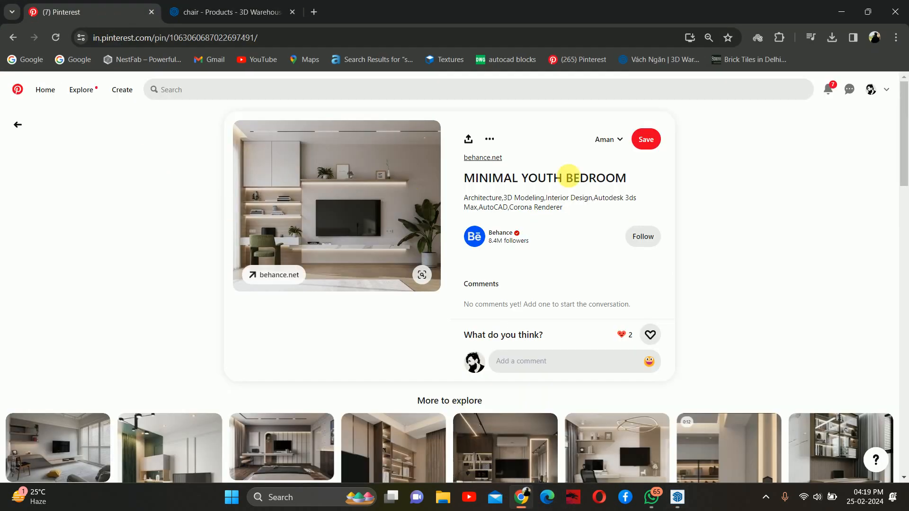
{"action": "left_click", "coordinate": [841, 11]}
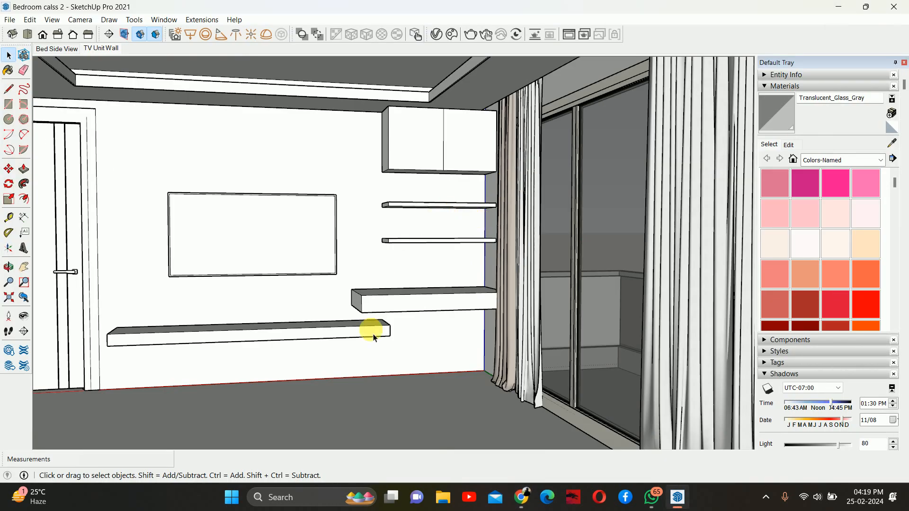
Step: Switch to the 3D Warehouse chair results in Chrome, find Toro - Chair and download it as a SketchUp file
{"action": "left_click", "coordinate": [523, 492]}
{"action": "left_click", "coordinate": [230, 6]}
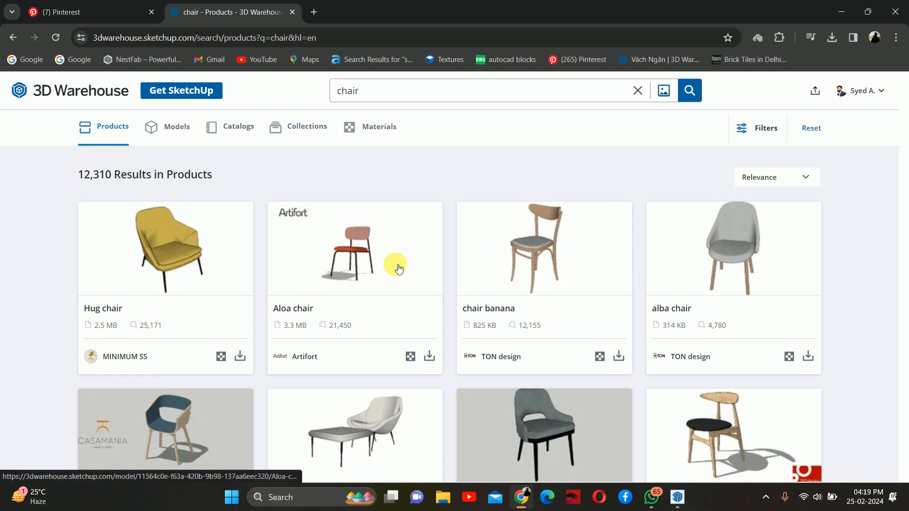
{"action": "scroll", "coordinate": [412, 260], "scroll_direction": "down", "scroll_amount": 9}
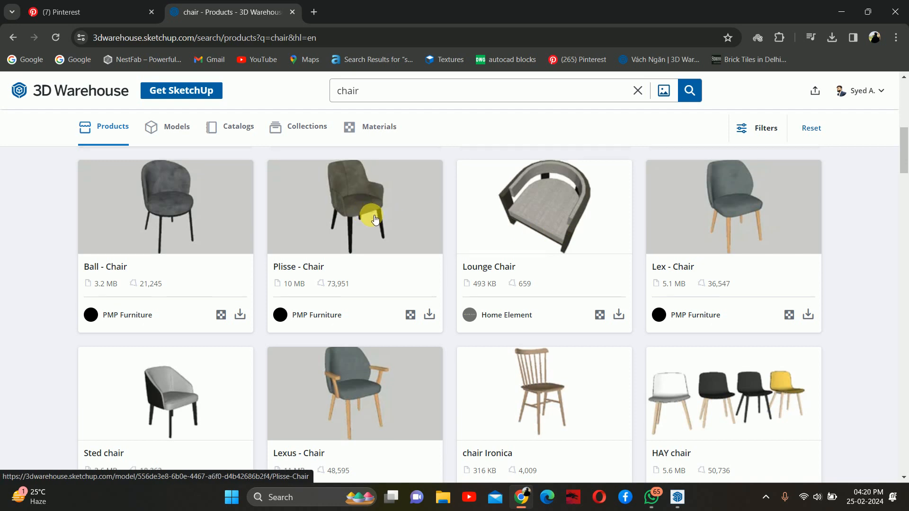
{"action": "scroll", "coordinate": [369, 215], "scroll_direction": "down", "scroll_amount": 5}
{"action": "scroll", "coordinate": [369, 216], "scroll_direction": "down", "scroll_amount": 1}
{"action": "scroll", "coordinate": [370, 216], "scroll_direction": "down", "scroll_amount": 2}
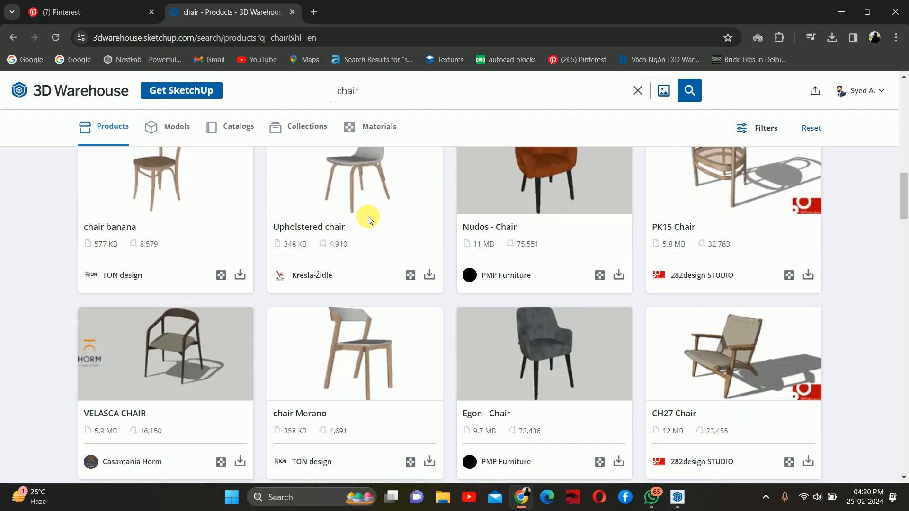
{"action": "scroll", "coordinate": [371, 218], "scroll_direction": "down", "scroll_amount": 4}
{"action": "scroll", "coordinate": [371, 218], "scroll_direction": "down", "scroll_amount": 10}
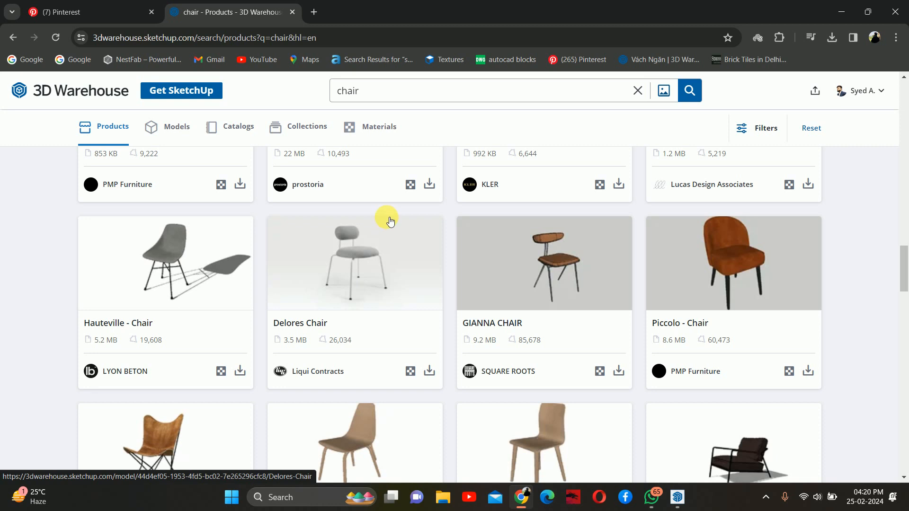
{"action": "scroll", "coordinate": [385, 210], "scroll_direction": "down", "scroll_amount": 15}
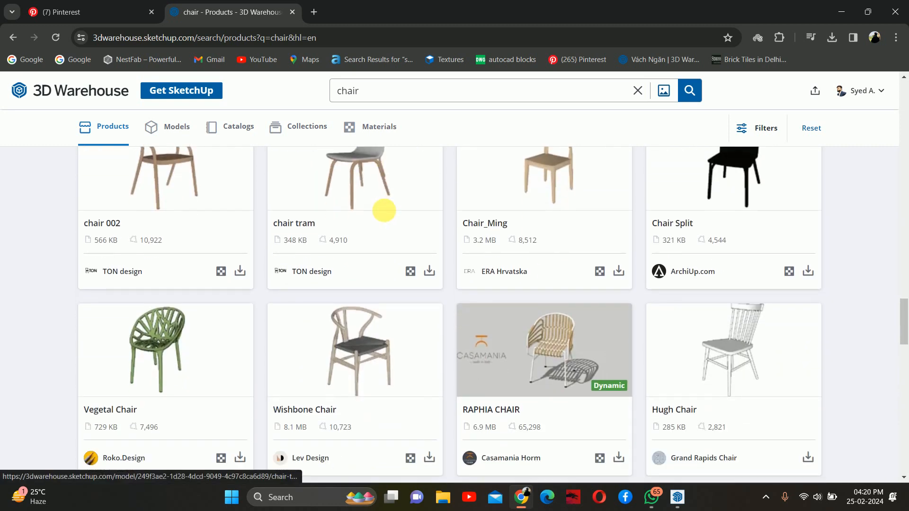
{"action": "scroll", "coordinate": [383, 208], "scroll_direction": "down", "scroll_amount": 3}
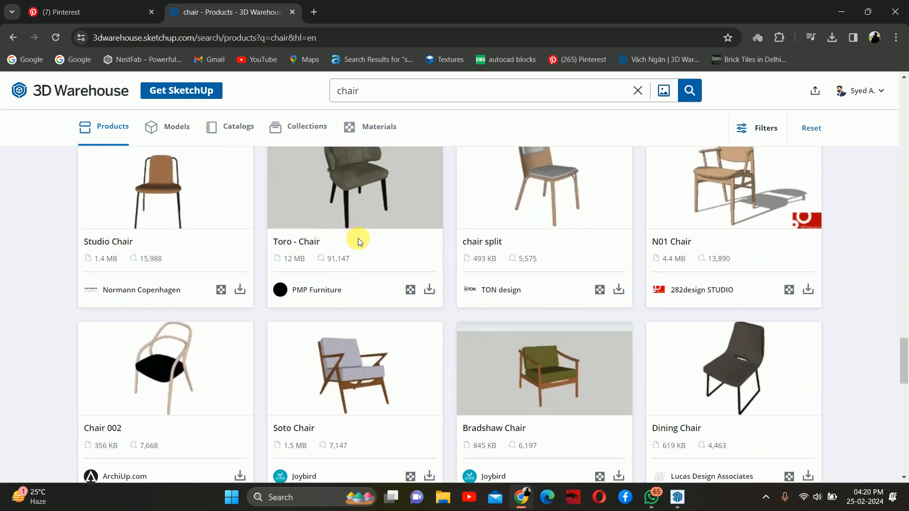
{"action": "scroll", "coordinate": [369, 234], "scroll_direction": "up", "scroll_amount": 3}
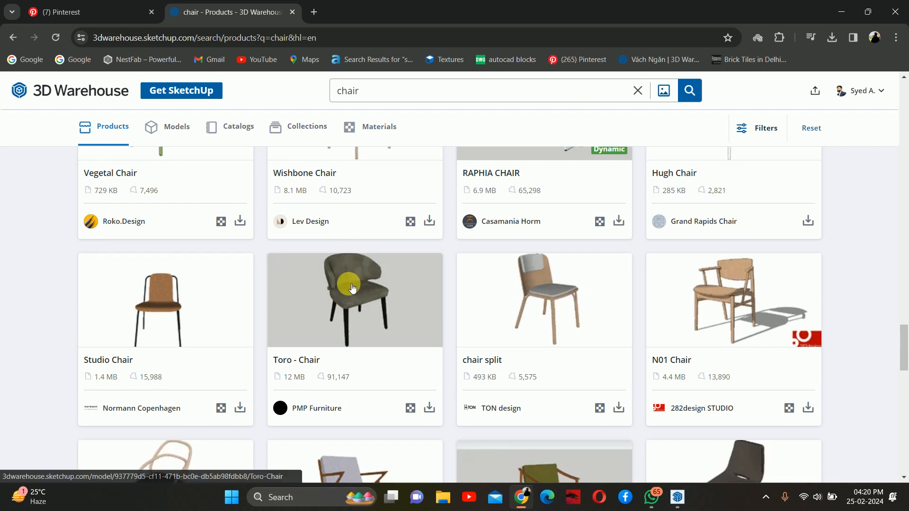
{"action": "left_click", "coordinate": [430, 408]}
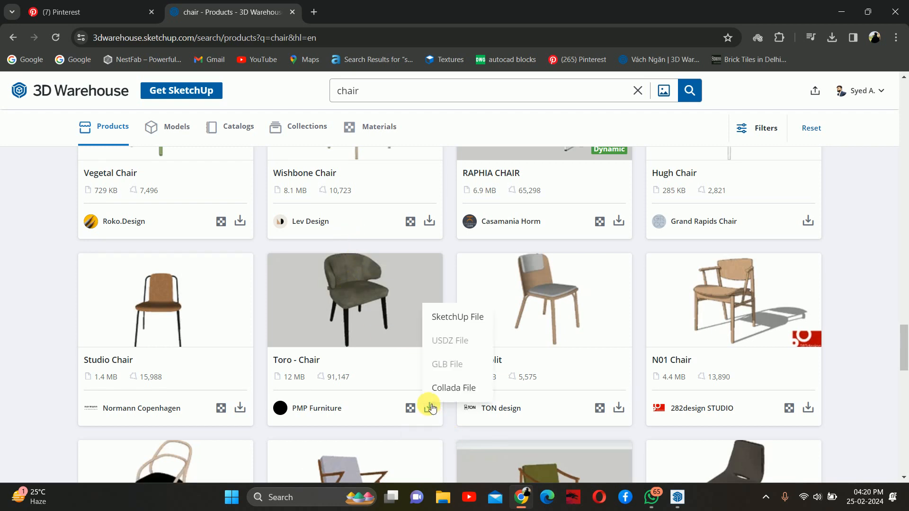
{"action": "left_click", "coordinate": [461, 318]}
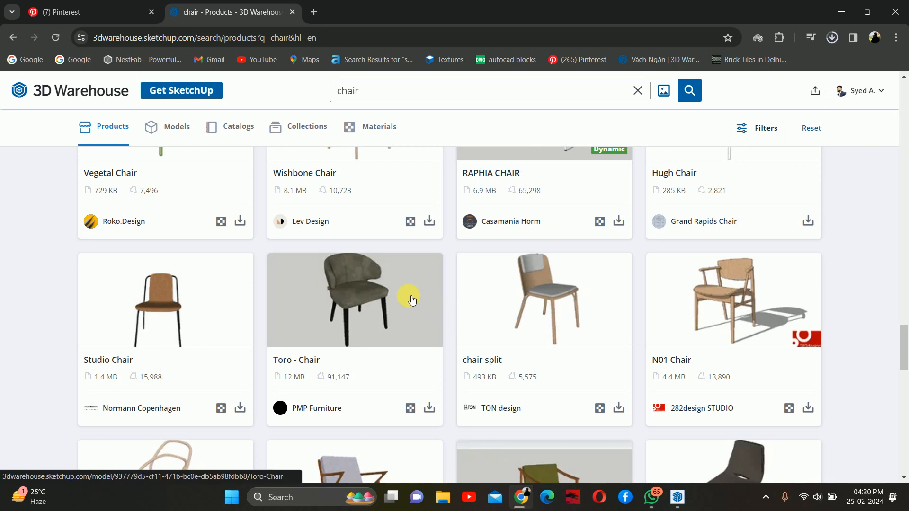
Step: Browse back through the chair results and download Plisse - Chair by PMP Furniture as a SketchUp file
{"action": "scroll", "coordinate": [409, 297], "scroll_direction": "up", "scroll_amount": 10}
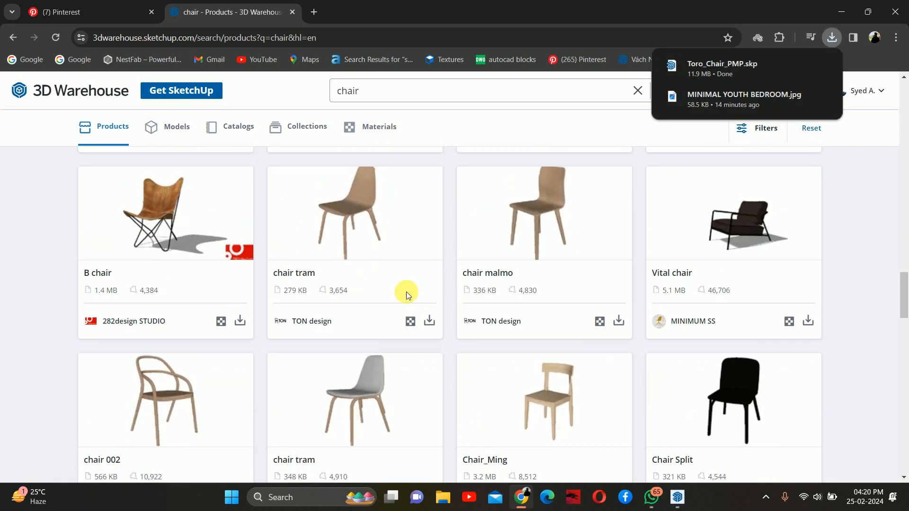
{"action": "scroll", "coordinate": [407, 293], "scroll_direction": "up", "scroll_amount": 15}
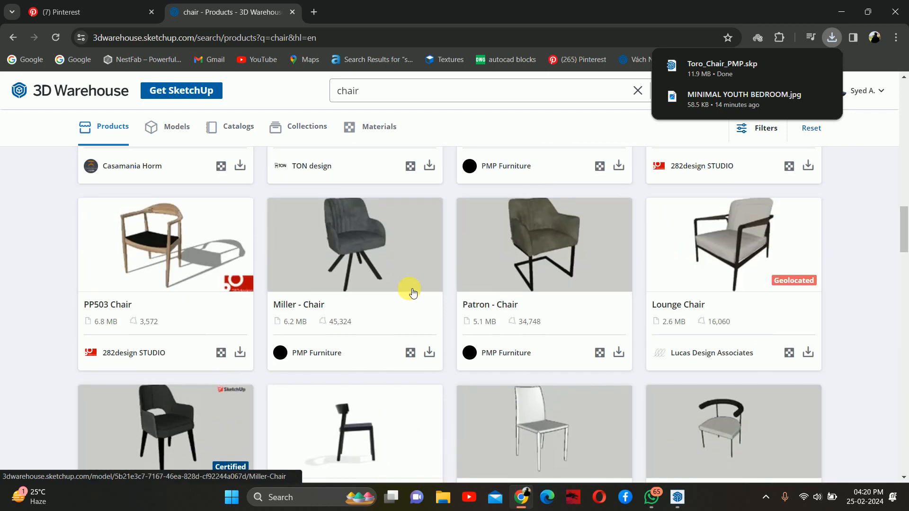
{"action": "scroll", "coordinate": [410, 294], "scroll_direction": "up", "scroll_amount": 3}
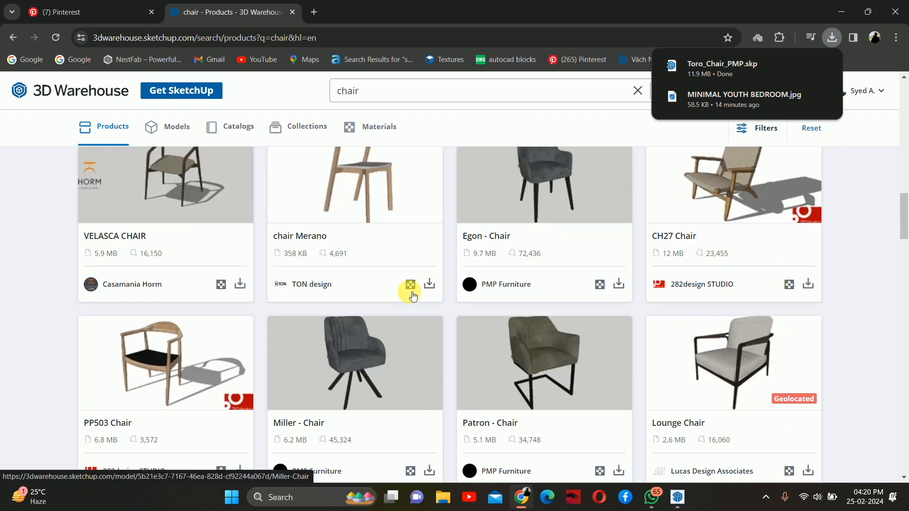
{"action": "scroll", "coordinate": [556, 363], "scroll_direction": "down", "scroll_amount": 1}
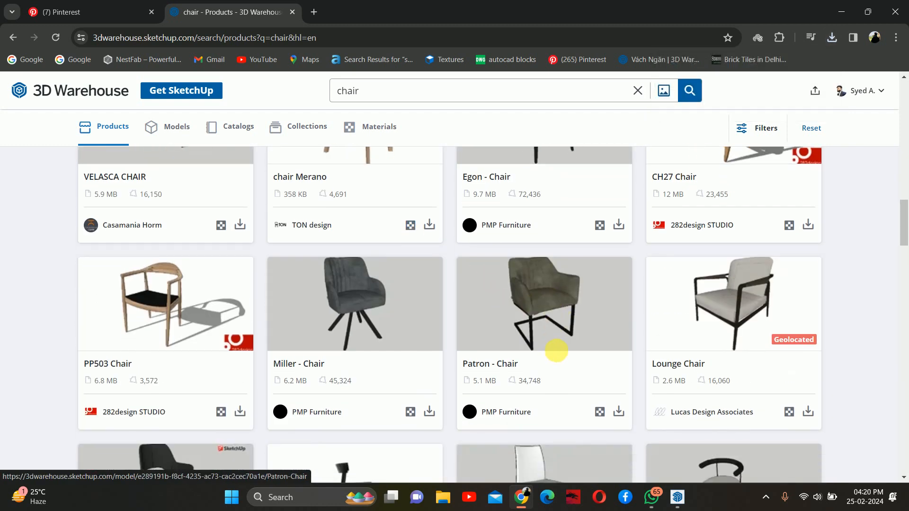
{"action": "scroll", "coordinate": [556, 339], "scroll_direction": "up", "scroll_amount": 6}
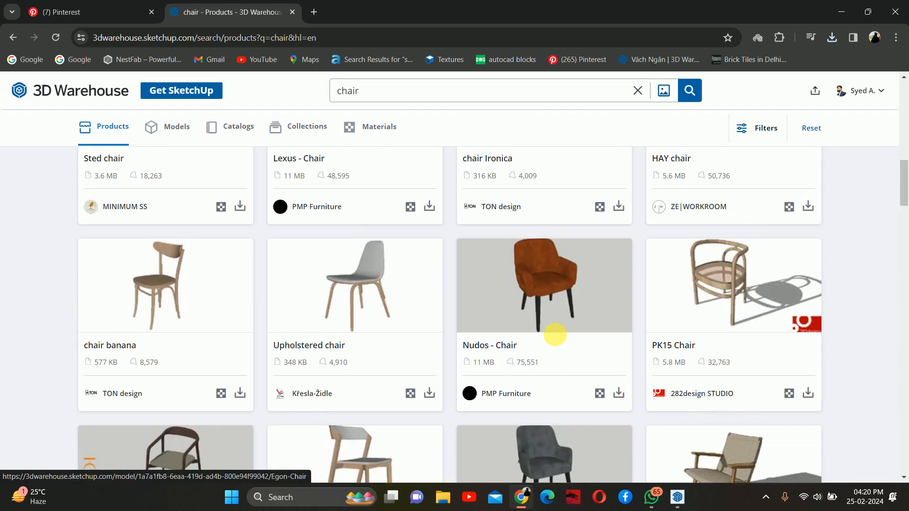
{"action": "scroll", "coordinate": [555, 335], "scroll_direction": "up", "scroll_amount": 8}
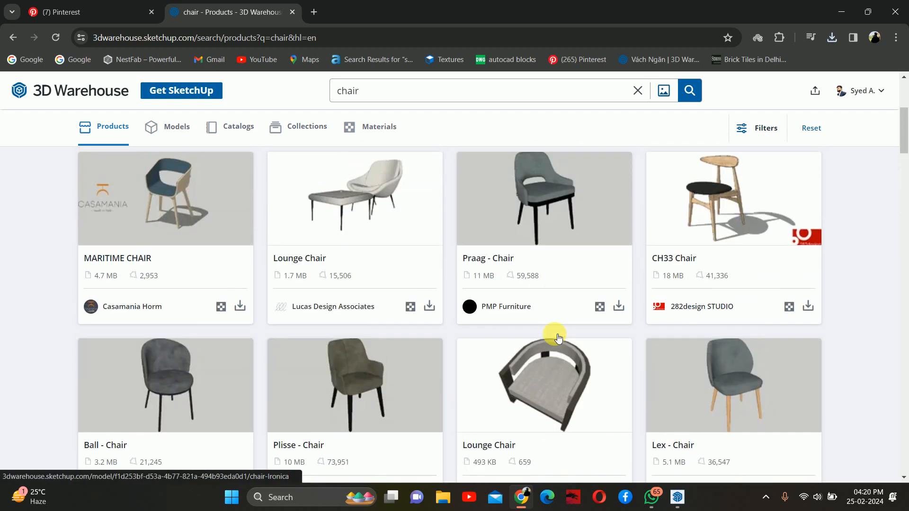
{"action": "scroll", "coordinate": [544, 327], "scroll_direction": "up", "scroll_amount": 3}
{"action": "scroll", "coordinate": [539, 326], "scroll_direction": "down", "scroll_amount": 4}
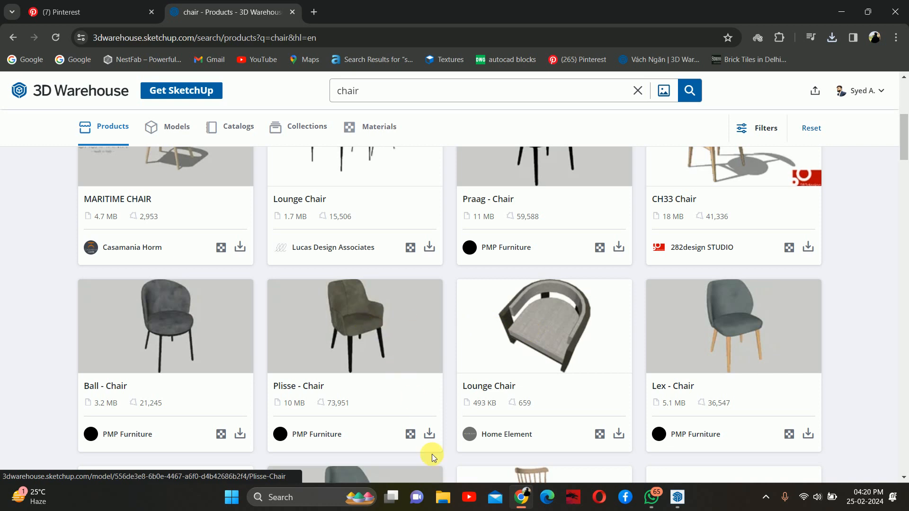
{"action": "left_click", "coordinate": [429, 433]}
{"action": "left_click", "coordinate": [443, 343]}
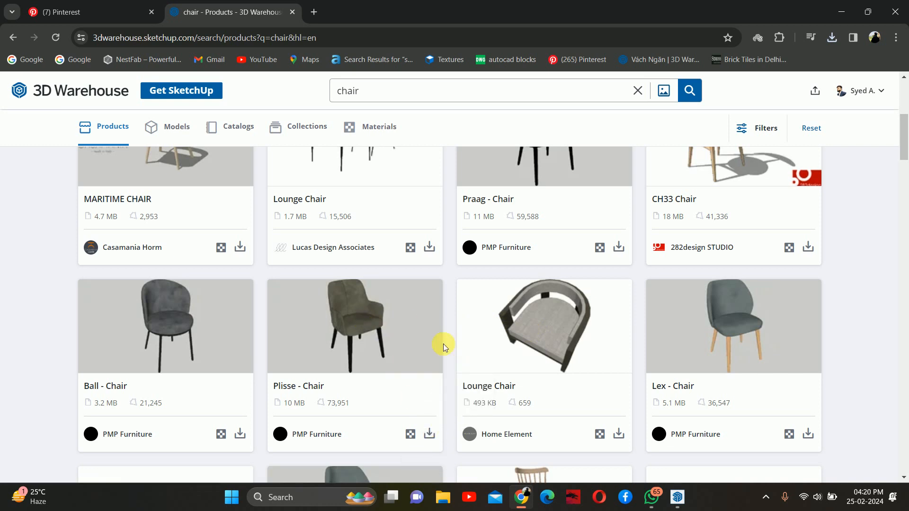
Step: Switch back to SketchUp, import Toro_Chair_PMP from the Downloads folder and place it on the floor in front of the desk
{"action": "scroll", "coordinate": [355, 303], "scroll_direction": "up", "scroll_amount": 6}
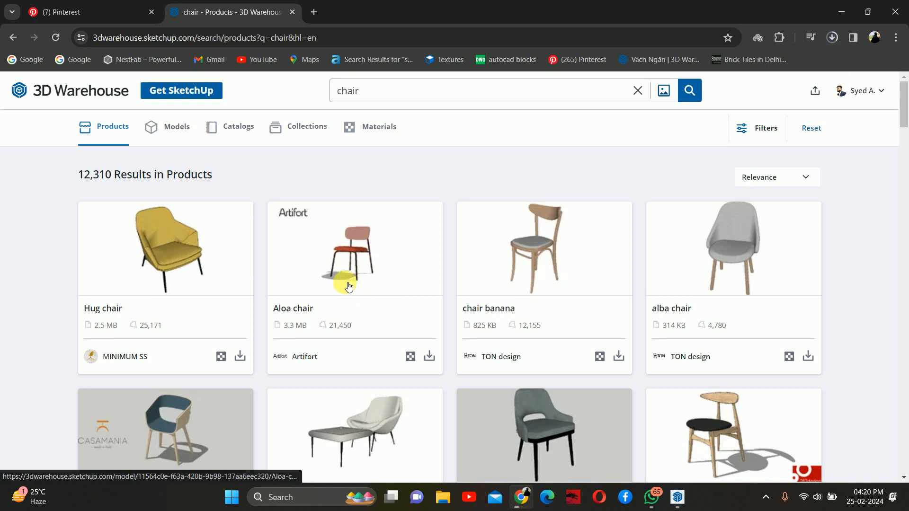
{"action": "left_click", "coordinate": [841, 12]}
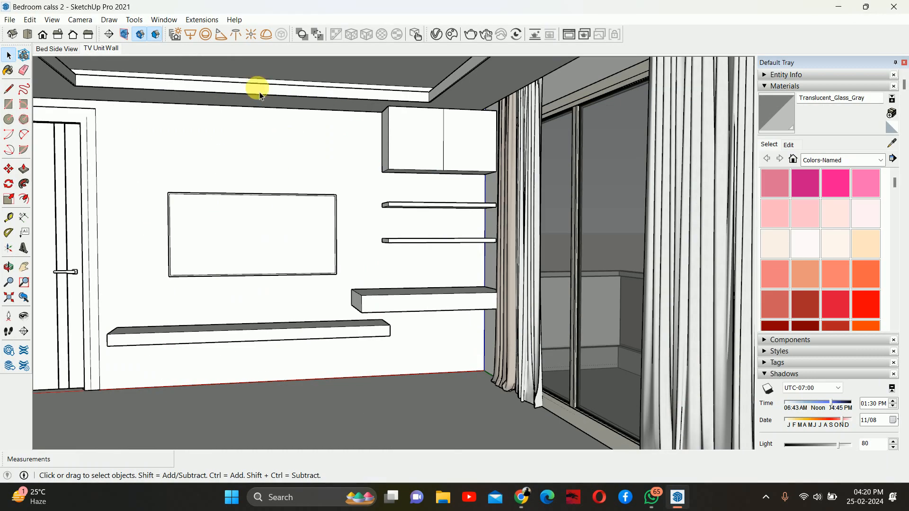
{"action": "left_click", "coordinate": [5, 18]}
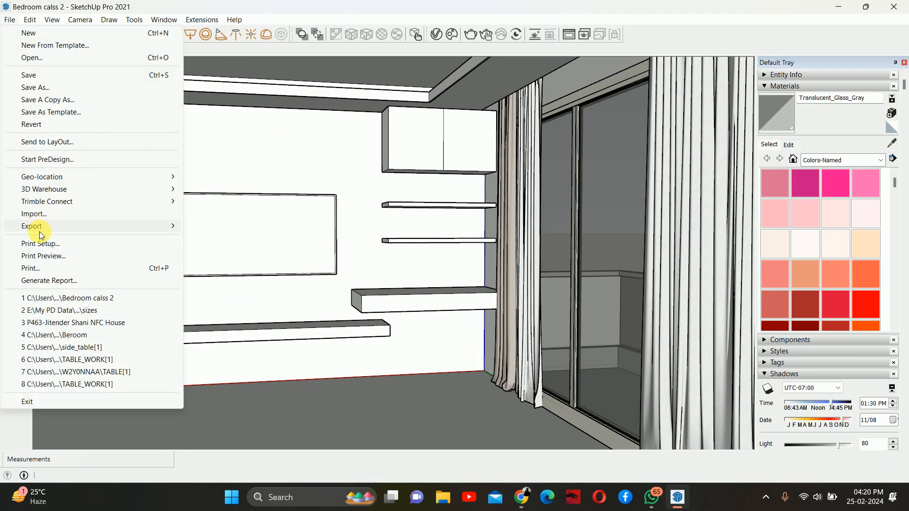
{"action": "left_click", "coordinate": [35, 214]}
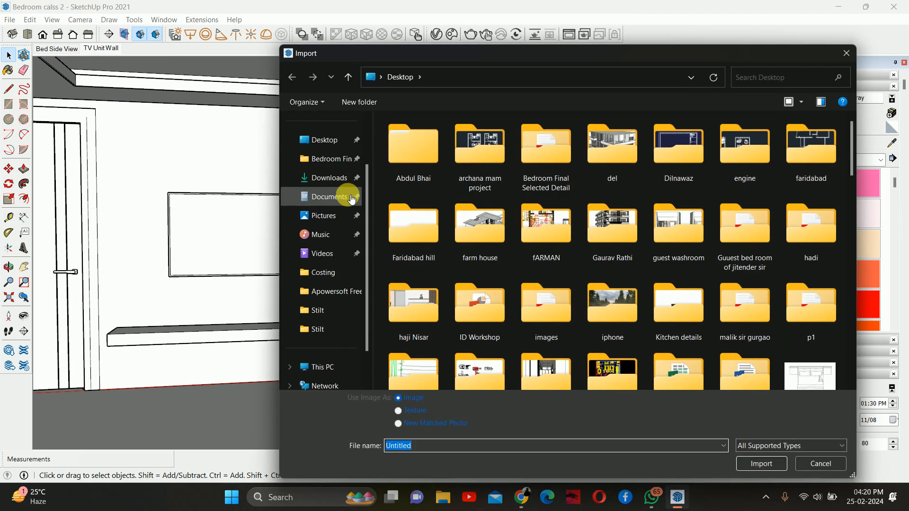
{"action": "left_click", "coordinate": [325, 178]}
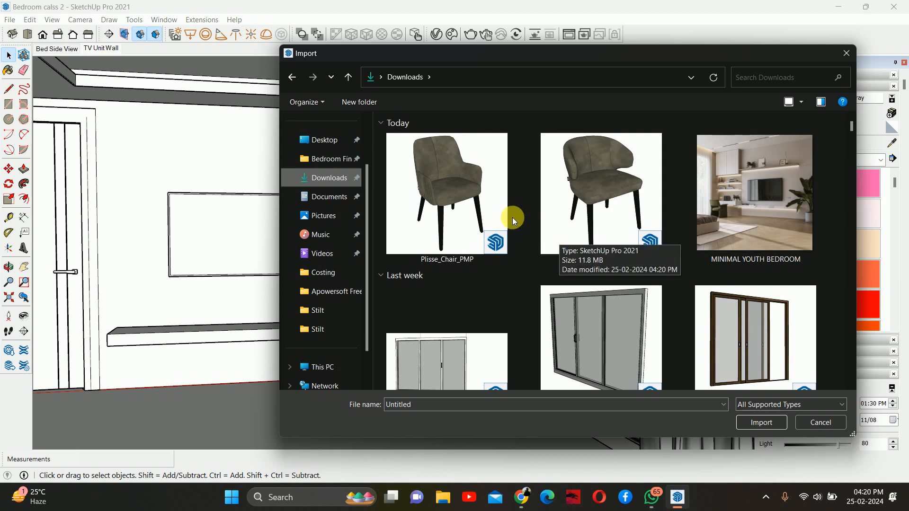
{"action": "left_click", "coordinate": [579, 237]}
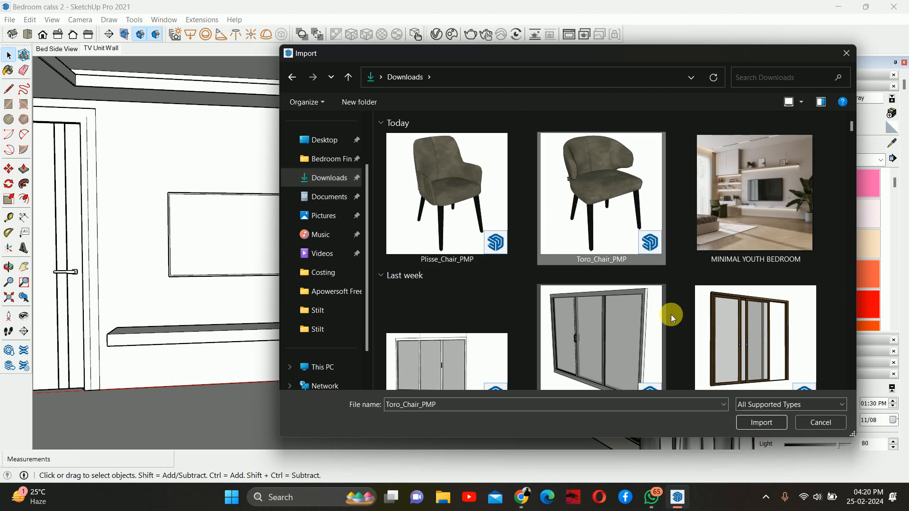
{"action": "left_click", "coordinate": [762, 422]}
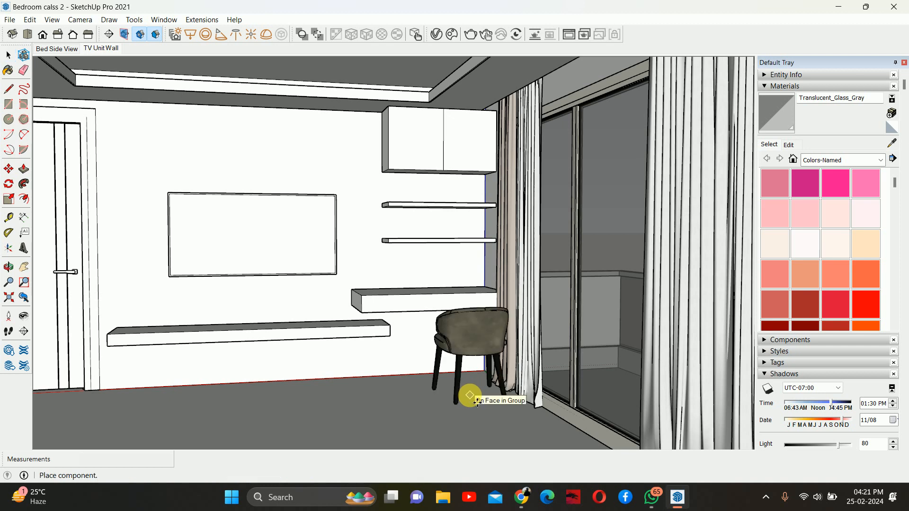
{"action": "left_click", "coordinate": [457, 391]}
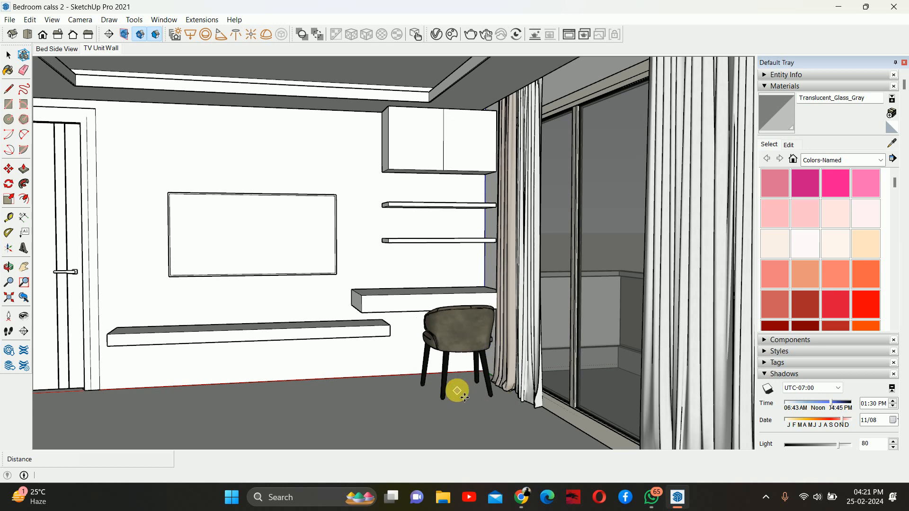
{"action": "scroll", "coordinate": [469, 368], "scroll_direction": "down", "scroll_amount": 4}
{"action": "key", "text": "space"}
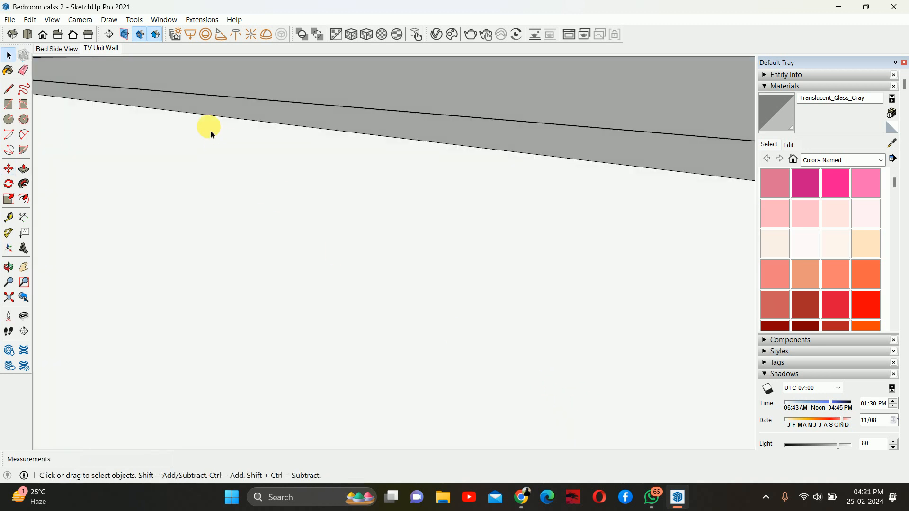
Step: Return to the TV Unit Wall scene and rotate the chair about 30 degrees on the floor plane
{"action": "left_click", "coordinate": [84, 47]}
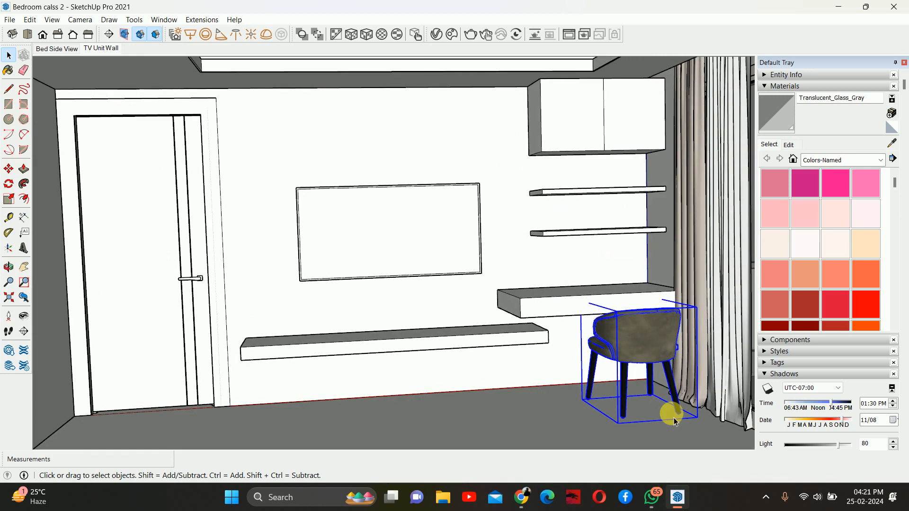
{"action": "scroll", "coordinate": [674, 401], "scroll_direction": "up", "scroll_amount": 3}
{"action": "mouse_move", "coordinate": [674, 402]}
{"action": "middle_mouse_down"}
{"action": "mouse_move", "coordinate": [416, 314]}
{"action": "mouse_move", "coordinate": [753, 367]}
{"action": "mouse_move", "coordinate": [719, 378]}
{"action": "middle_mouse_up"}
{"action": "mouse_move", "coordinate": [481, 304]}
{"action": "middle_mouse_down"}
{"action": "mouse_move", "coordinate": [436, 363]}
{"action": "mouse_move", "coordinate": [416, 284]}
{"action": "mouse_move", "coordinate": [419, 227]}
{"action": "middle_mouse_up"}
{"action": "scroll", "coordinate": [421, 285], "scroll_direction": "up", "scroll_amount": 2}
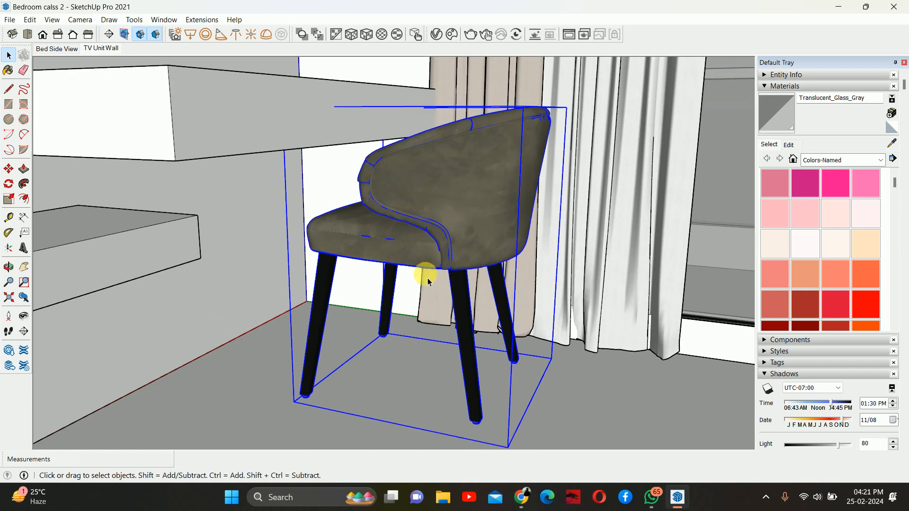
{"action": "key", "text": "q"}
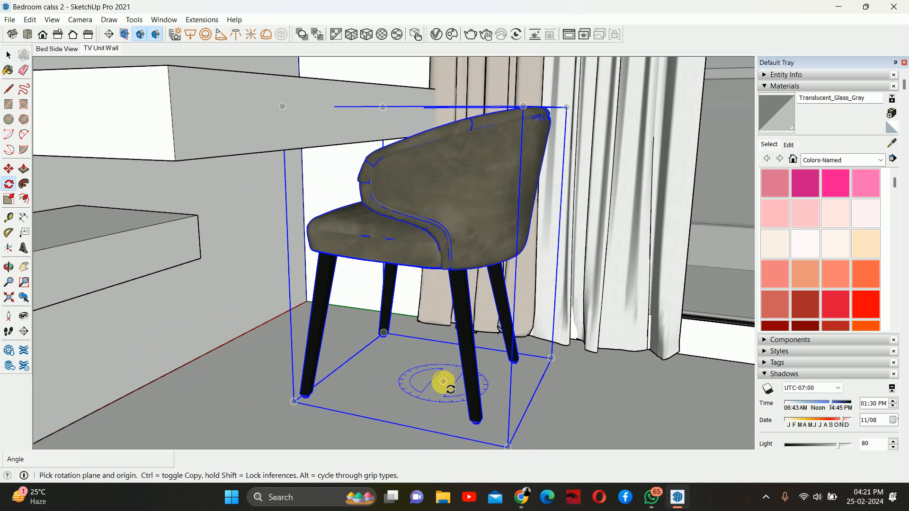
{"action": "left_click", "coordinate": [443, 382]}
{"action": "left_click", "coordinate": [407, 375]}
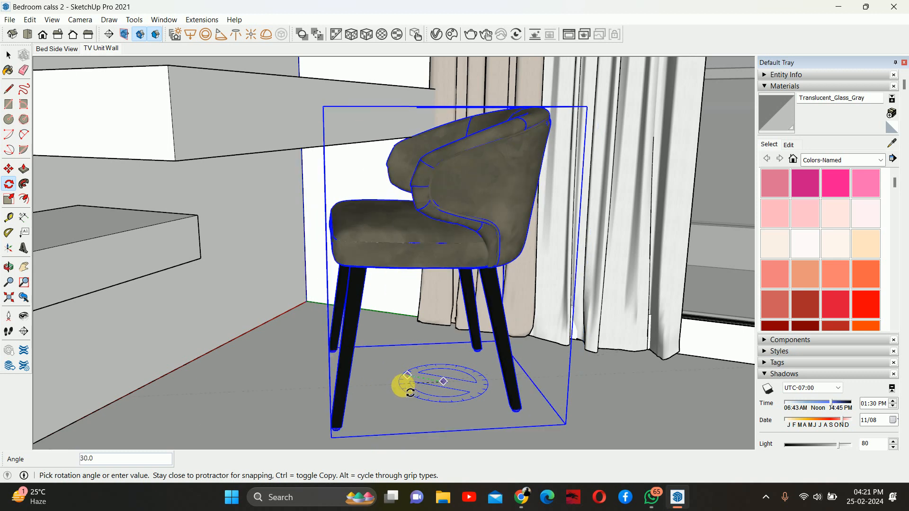
{"action": "left_click", "coordinate": [402, 381]}
Step: Move the chair about 3" across the floor beside the desk
{"action": "key", "text": "m"}
{"action": "left_click", "coordinate": [429, 385]}
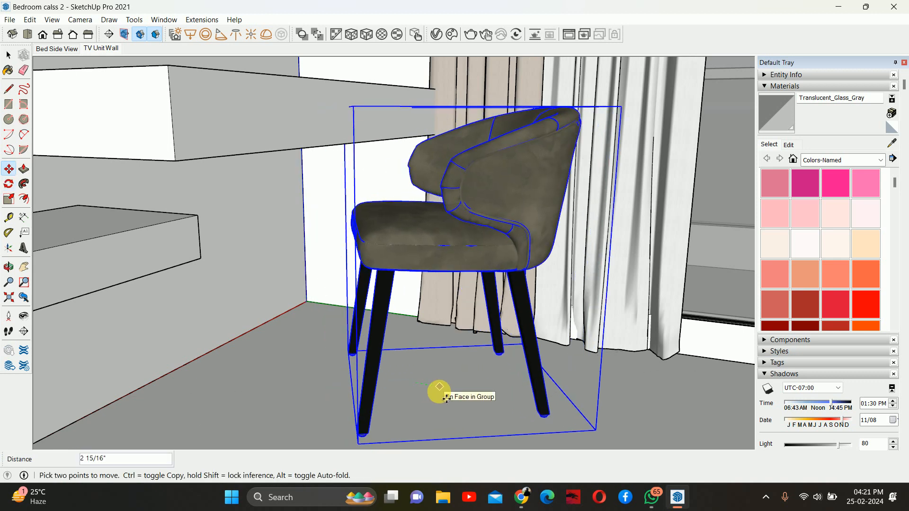
{"action": "left_click", "coordinate": [436, 390]}
Step: Rotate the chair further on the floor plane, turning its seat front away from the wall
{"action": "key", "text": "q"}
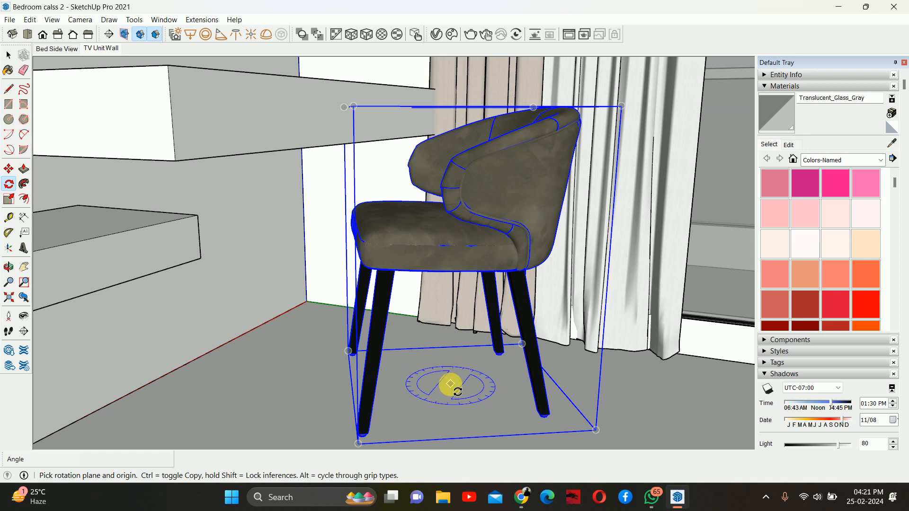
{"action": "left_click", "coordinate": [450, 384]}
{"action": "left_click", "coordinate": [431, 380]}
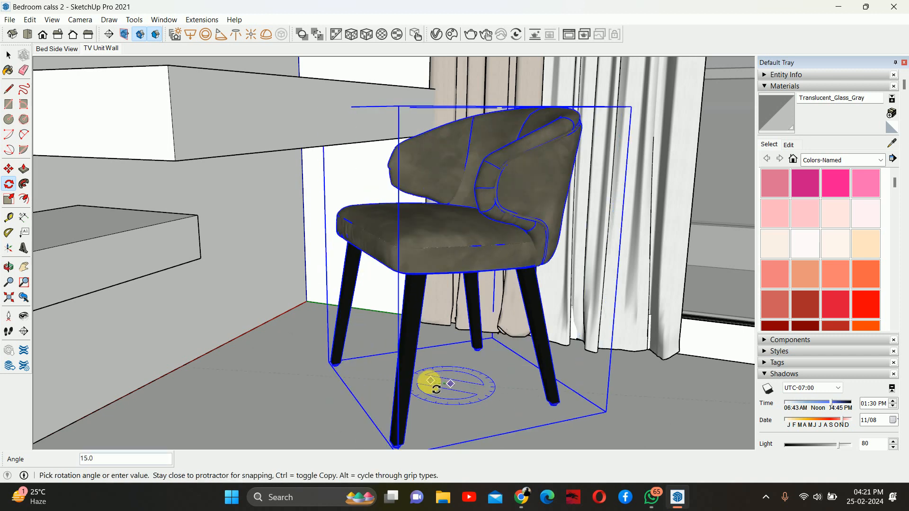
{"action": "left_click", "coordinate": [436, 352]}
{"action": "key", "text": "space"}
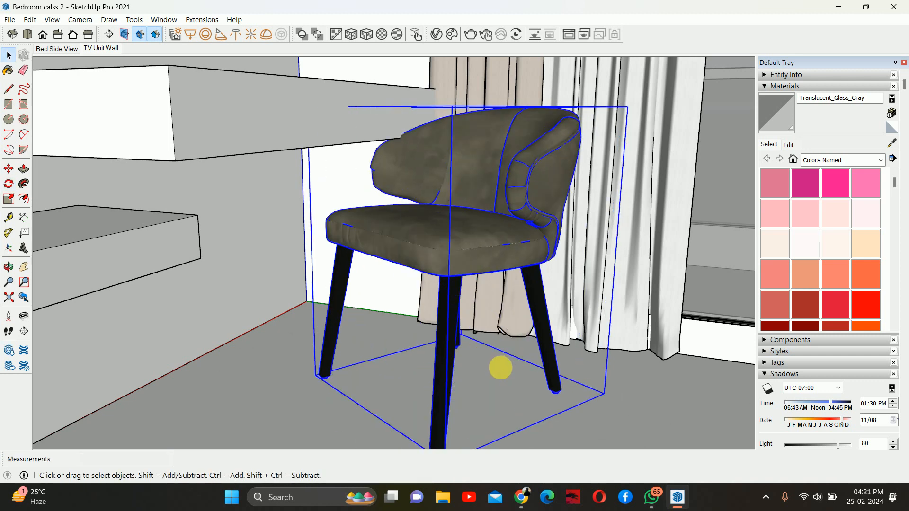
Step: Move the chair about 2" across the floor beside the desk and deselect it
{"action": "middle_click_drag", "start_coordinate": [501, 367], "coordinate": [407, 368]}
{"action": "key", "text": "m"}
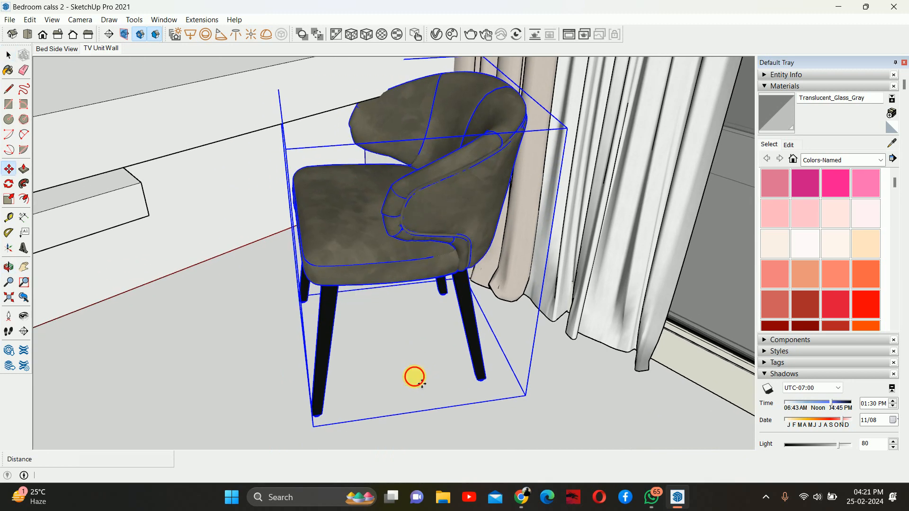
{"action": "left_click", "coordinate": [414, 378]}
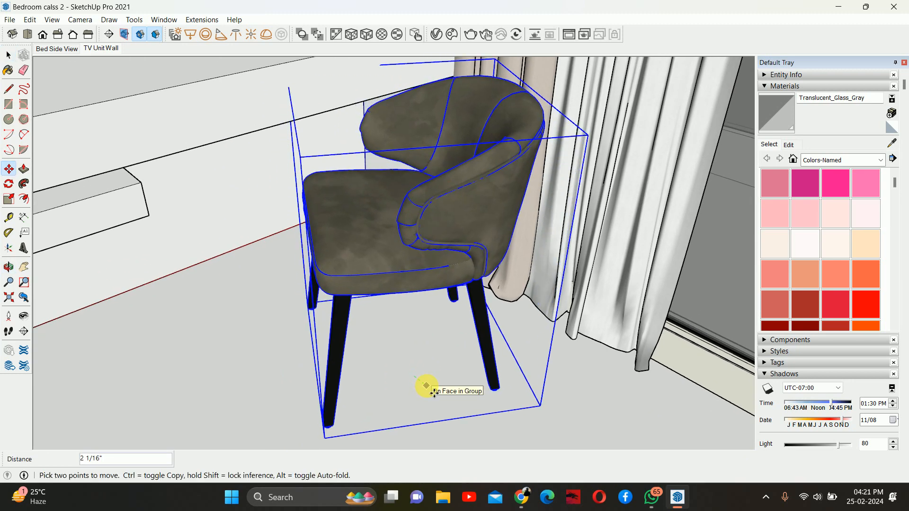
{"action": "left_click", "coordinate": [426, 386]}
{"action": "key", "text": "space"}
{"action": "middle_click_drag", "start_coordinate": [416, 345], "coordinate": [361, 192]}
{"action": "scroll", "coordinate": [361, 192], "scroll_direction": "down", "scroll_amount": 4}
{"action": "middle_click_drag", "start_coordinate": [447, 306], "coordinate": [313, 316]}
{"action": "left_click", "coordinate": [311, 314]}
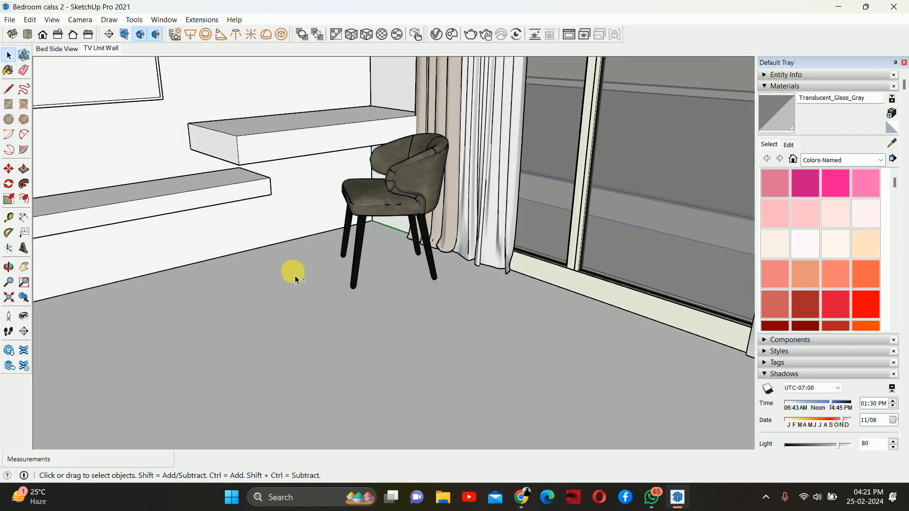
{"action": "middle_click_drag", "start_coordinate": [294, 275], "coordinate": [400, 346]}
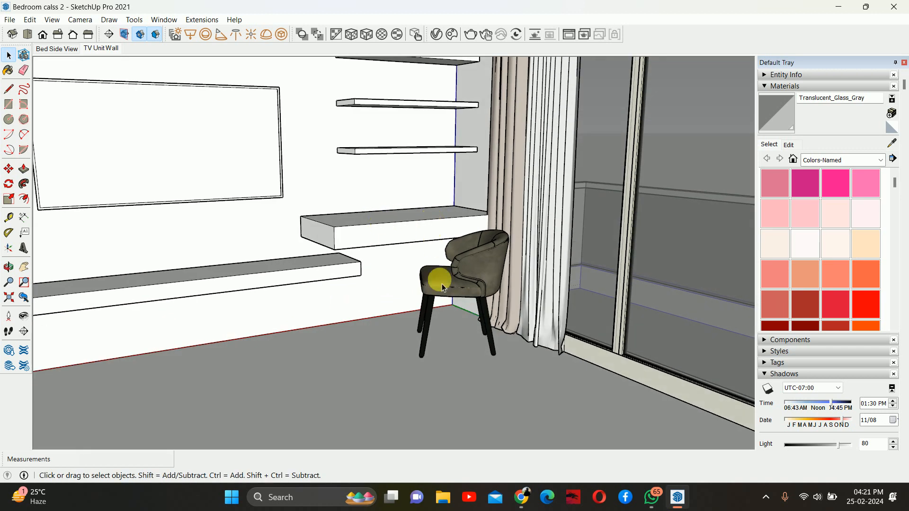
Step: Switch to 3D Warehouse in the browser, search for "laptop" and look through the Products results
{"action": "left_click", "coordinate": [504, 398]}
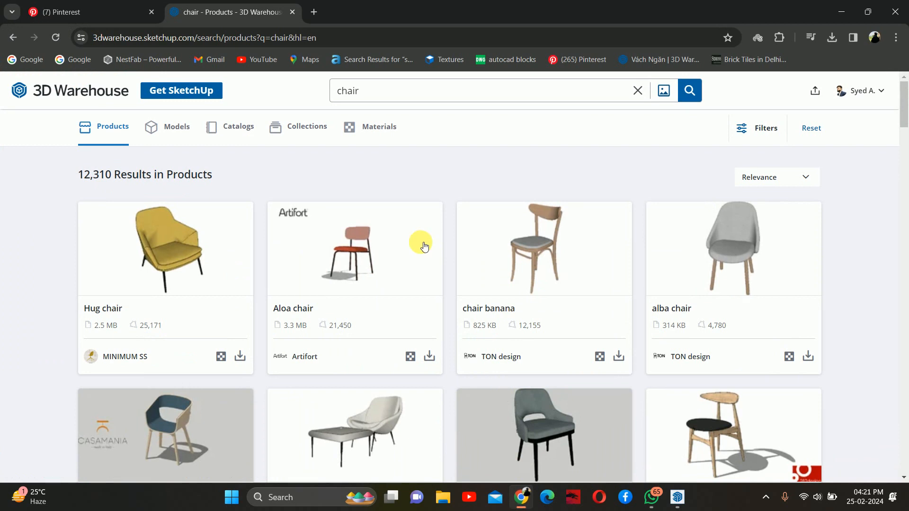
{"action": "left_click_drag", "start_coordinate": [367, 97], "coordinate": [276, 95]}
{"action": "type", "text": "laptop"}
{"action": "key", "text": "Return"}
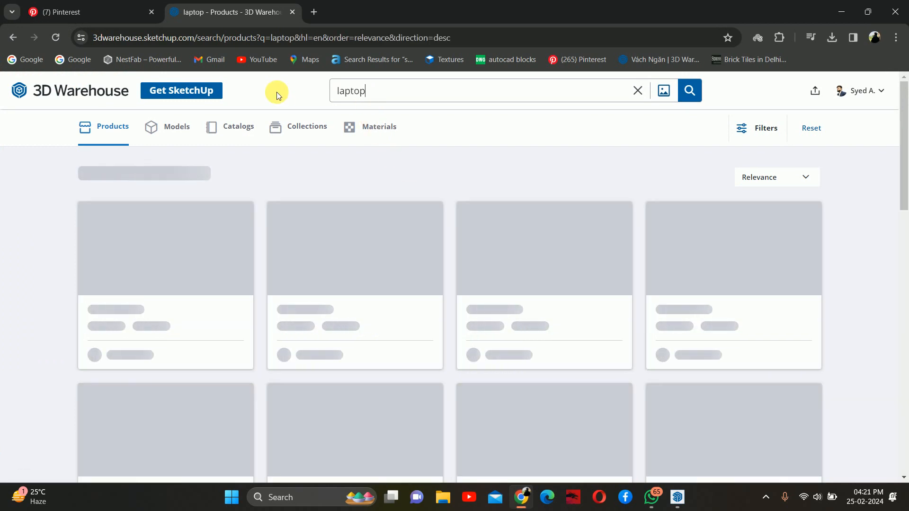
{"action": "scroll", "coordinate": [408, 279], "scroll_direction": "down", "scroll_amount": 1}
{"action": "scroll", "coordinate": [360, 278], "scroll_direction": "down", "scroll_amount": 6}
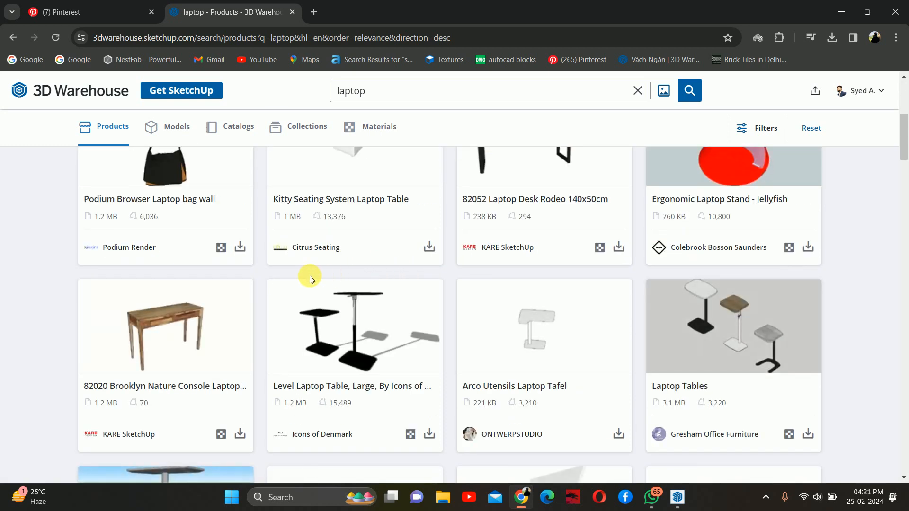
{"action": "scroll", "coordinate": [293, 260], "scroll_direction": "up", "scroll_amount": 4}
{"action": "scroll", "coordinate": [179, 178], "scroll_direction": "up", "scroll_amount": 2}
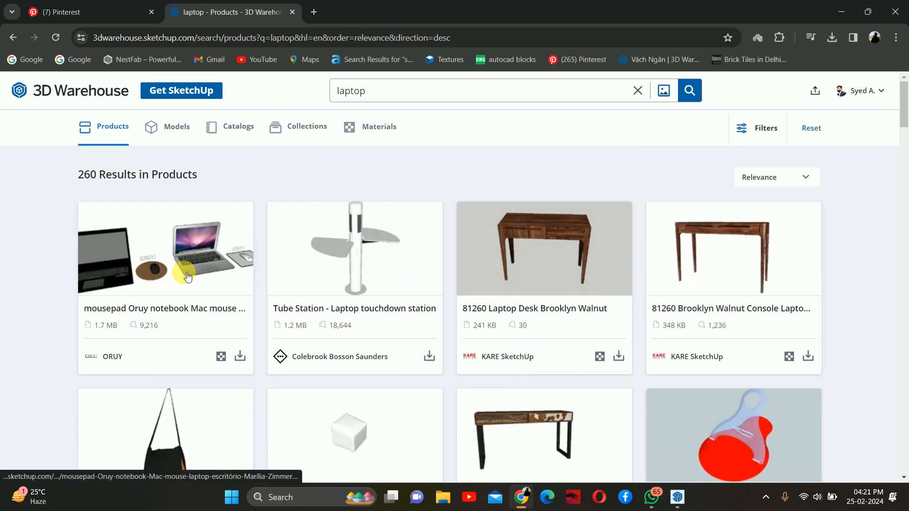
{"action": "scroll", "coordinate": [254, 268], "scroll_direction": "down", "scroll_amount": 15}
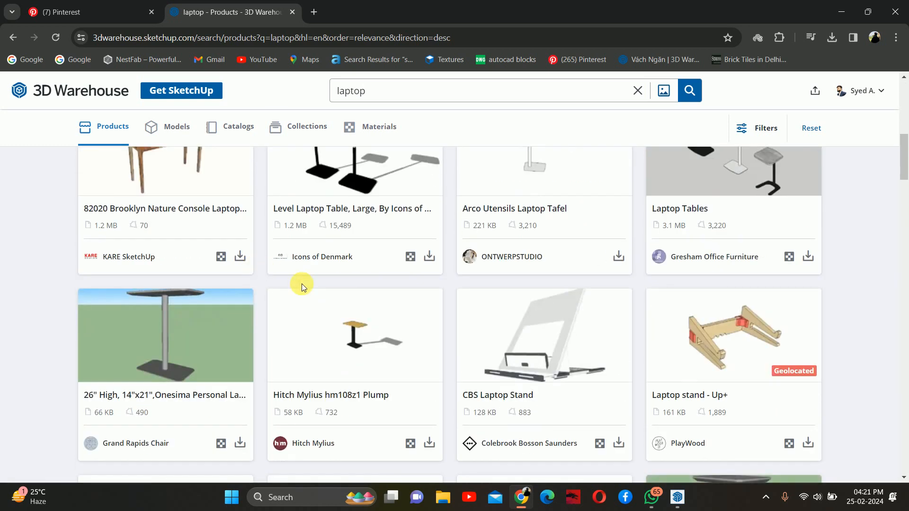
{"action": "scroll", "coordinate": [359, 292], "scroll_direction": "down", "scroll_amount": 12}
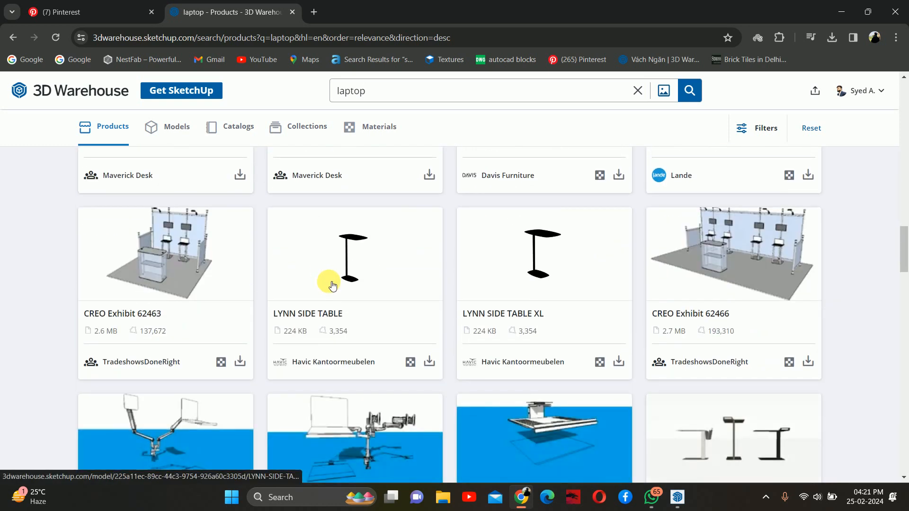
{"action": "scroll", "coordinate": [410, 262], "scroll_direction": "up", "scroll_amount": 10}
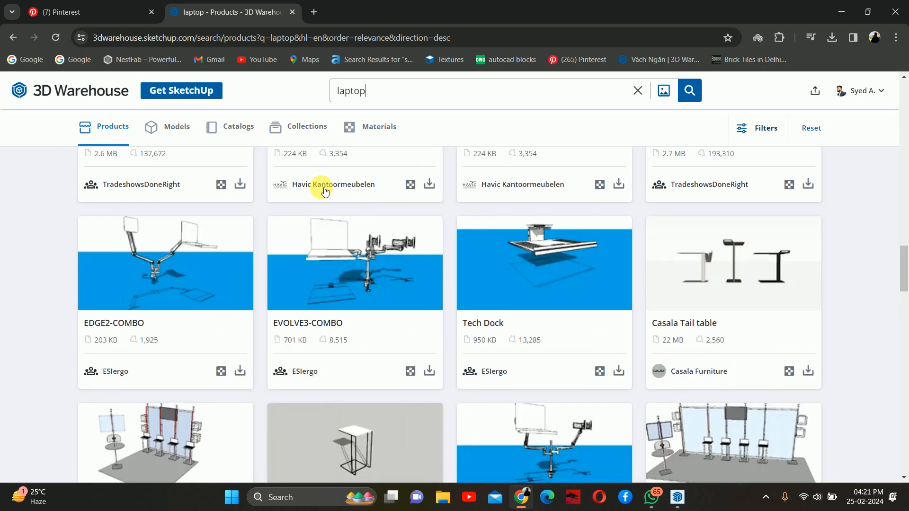
Step: Show the laptop results under Models, browse them and download the 256 KB laptop as a SketchUp file
{"action": "left_click", "coordinate": [180, 132]}
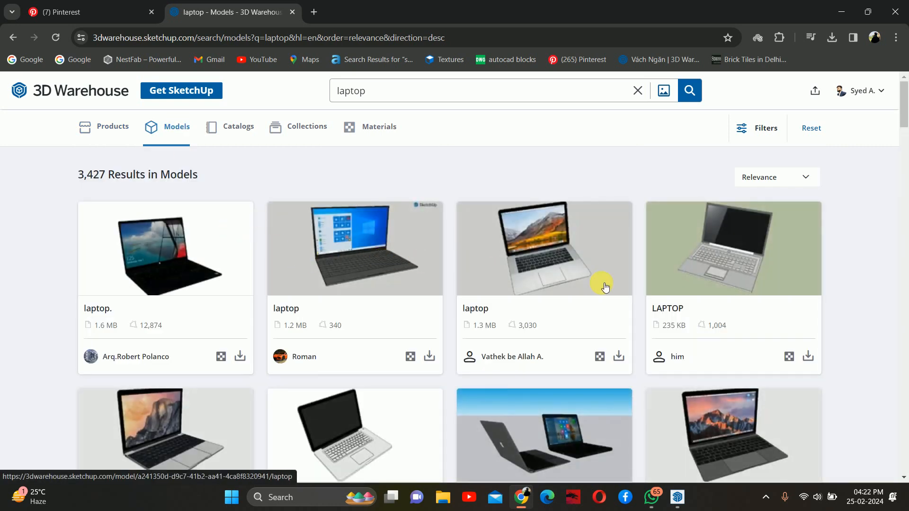
{"action": "scroll", "coordinate": [543, 285], "scroll_direction": "down", "scroll_amount": 4}
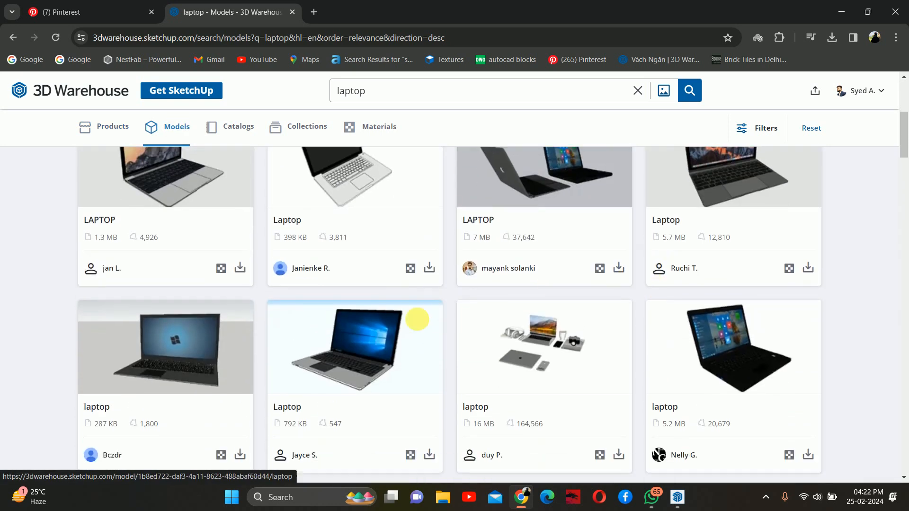
{"action": "scroll", "coordinate": [334, 299], "scroll_direction": "down", "scroll_amount": 14}
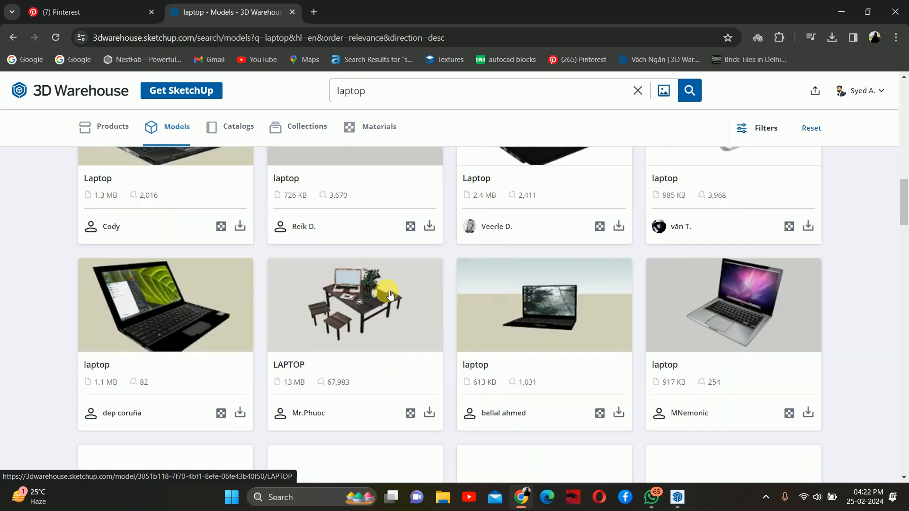
{"action": "scroll", "coordinate": [383, 284], "scroll_direction": "down", "scroll_amount": 8}
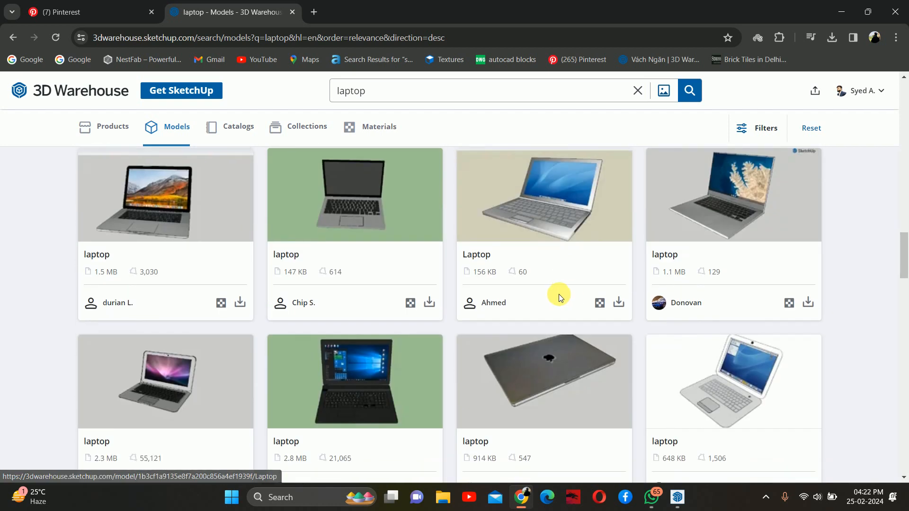
{"action": "scroll", "coordinate": [547, 287], "scroll_direction": "down", "scroll_amount": 4}
{"action": "scroll", "coordinate": [545, 284], "scroll_direction": "down", "scroll_amount": 4}
{"action": "scroll", "coordinate": [541, 282], "scroll_direction": "up", "scroll_amount": 1}
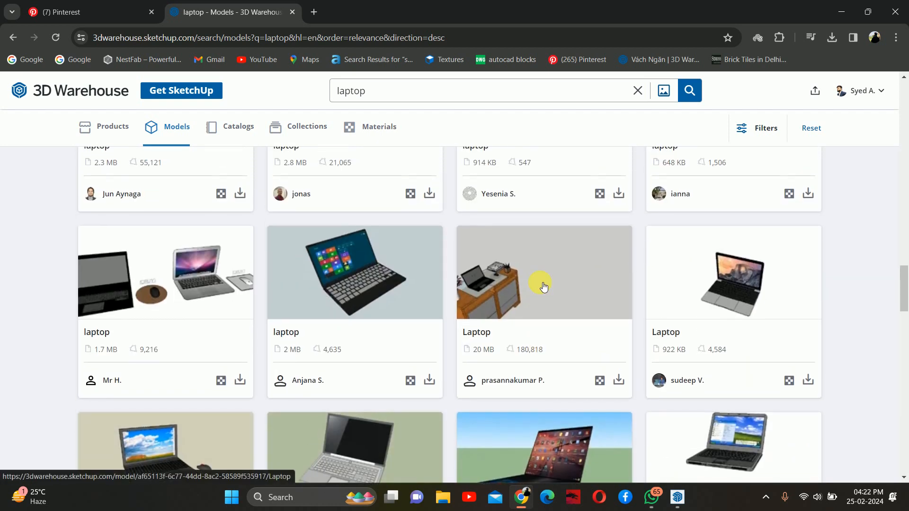
{"action": "scroll", "coordinate": [541, 275], "scroll_direction": "down", "scroll_amount": 9}
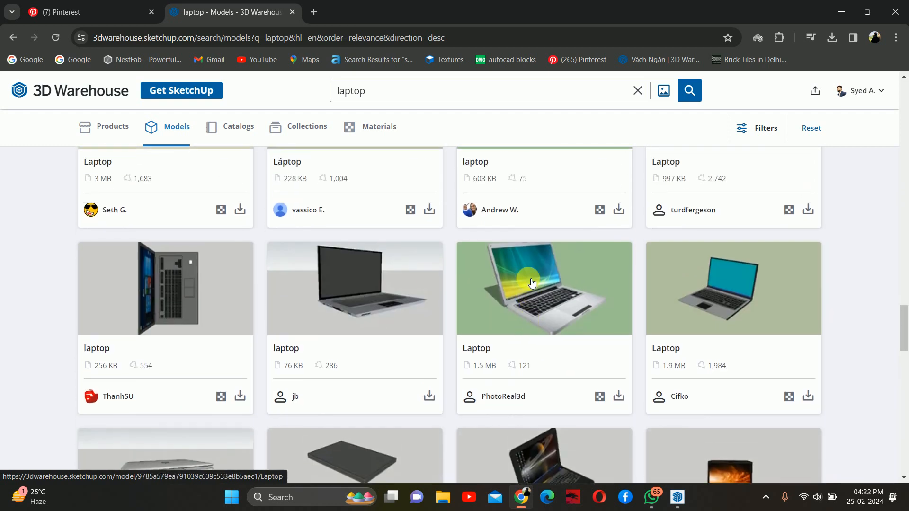
{"action": "scroll", "coordinate": [528, 280], "scroll_direction": "down", "scroll_amount": 9}
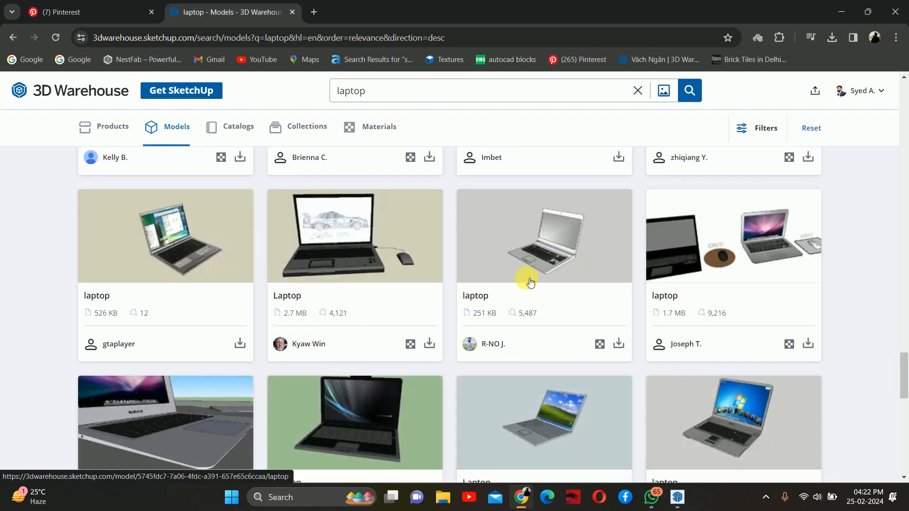
{"action": "scroll", "coordinate": [586, 280], "scroll_direction": "up", "scroll_amount": 5}
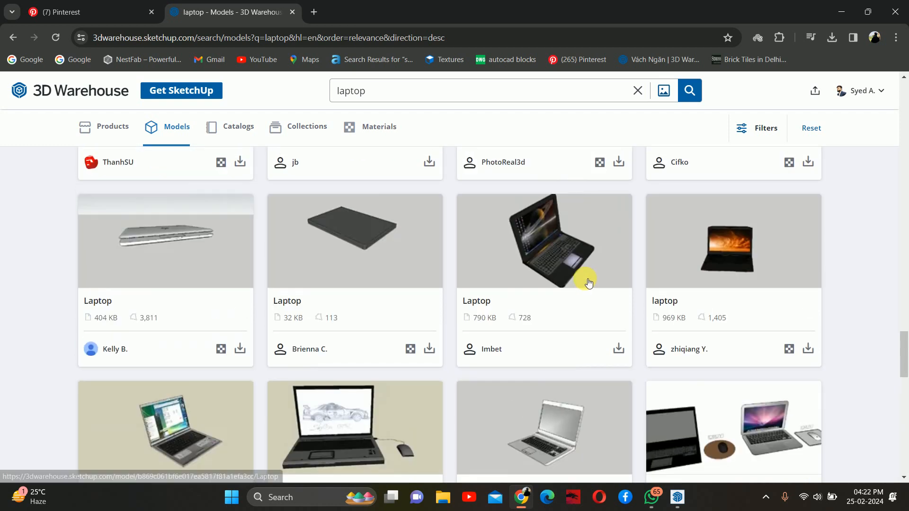
{"action": "scroll", "coordinate": [584, 288], "scroll_direction": "up", "scroll_amount": 3}
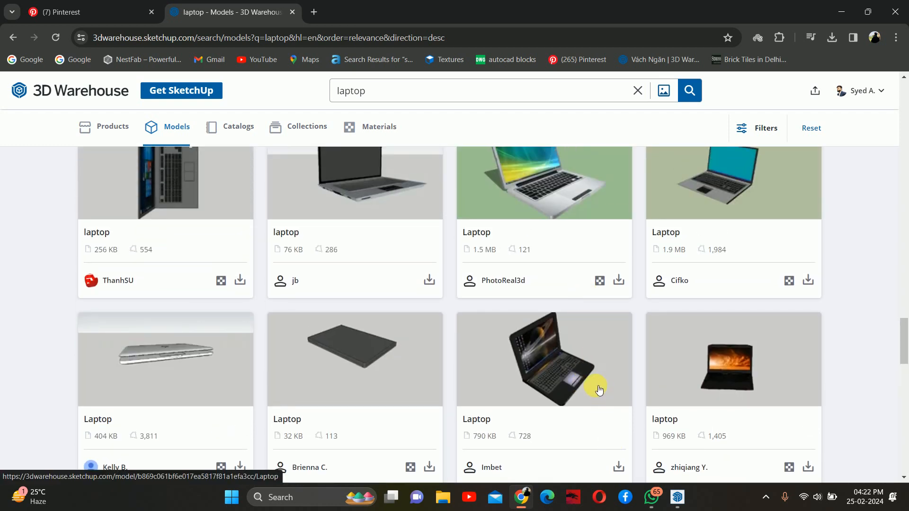
{"action": "scroll", "coordinate": [595, 383], "scroll_direction": "up", "scroll_amount": 3}
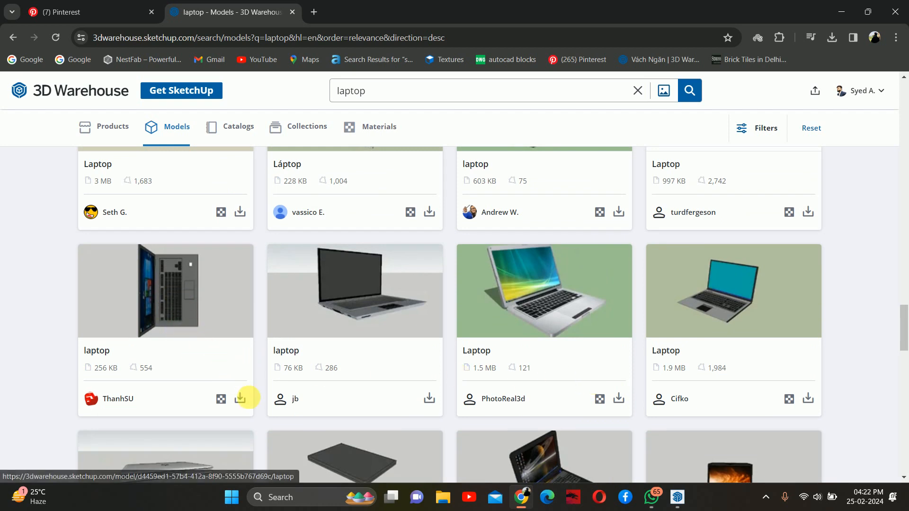
{"action": "left_click", "coordinate": [246, 405]}
{"action": "left_click", "coordinate": [252, 308]}
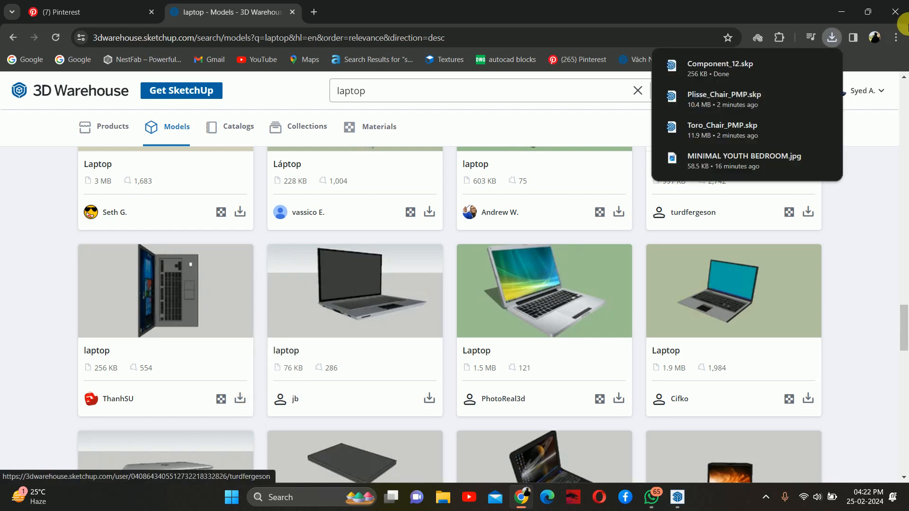
Step: Switch back to SketchUp, import Component_12 from the Downloads folder and place the laptop on the desk top
{"action": "left_click", "coordinate": [855, 15]}
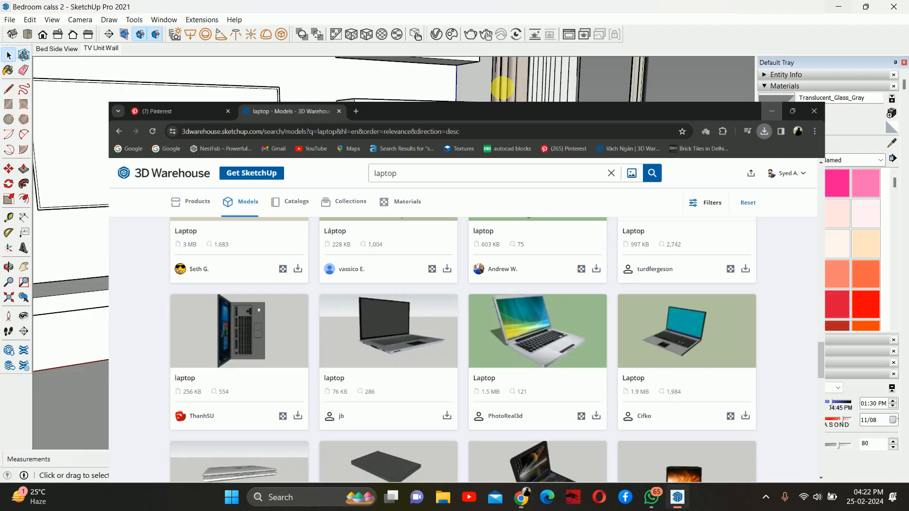
{"action": "left_click", "coordinate": [10, 19]}
{"action": "left_click", "coordinate": [24, 217]}
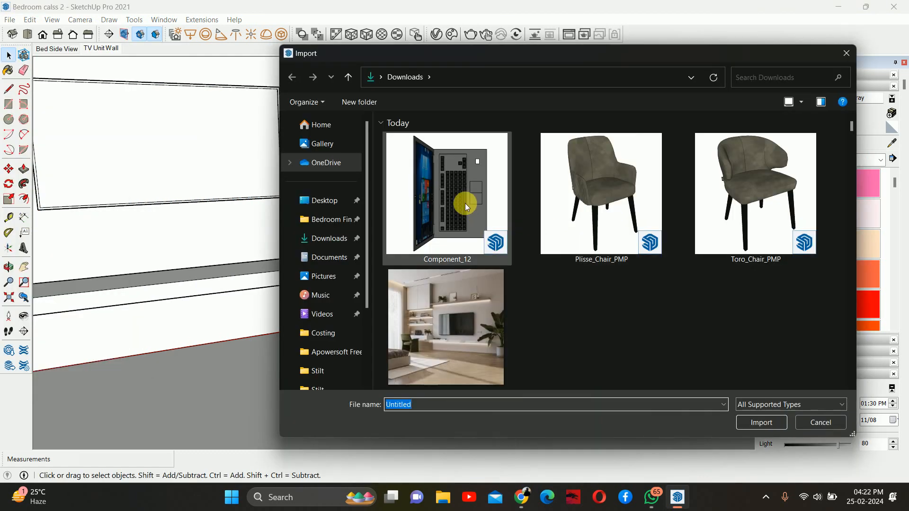
{"action": "left_click", "coordinate": [464, 204]}
{"action": "left_click", "coordinate": [759, 421]}
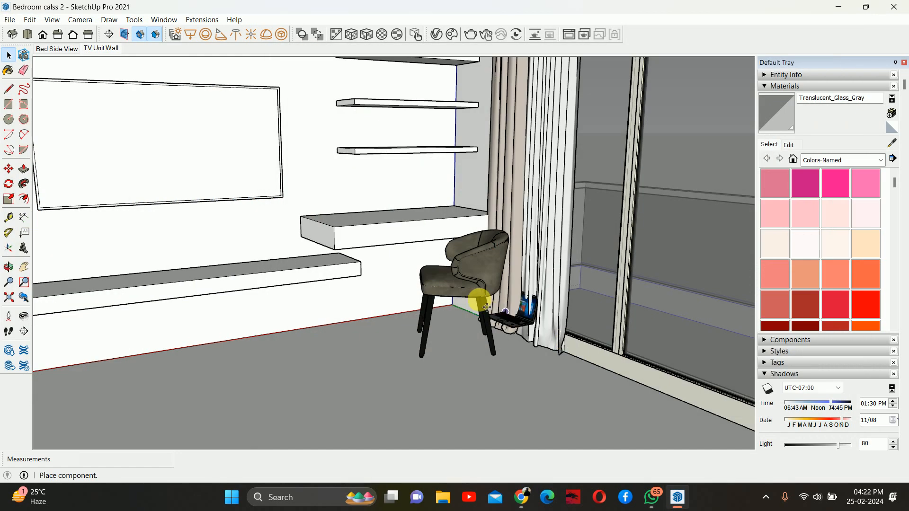
{"action": "middle_click_drag", "start_coordinate": [412, 215], "coordinate": [416, 248]}
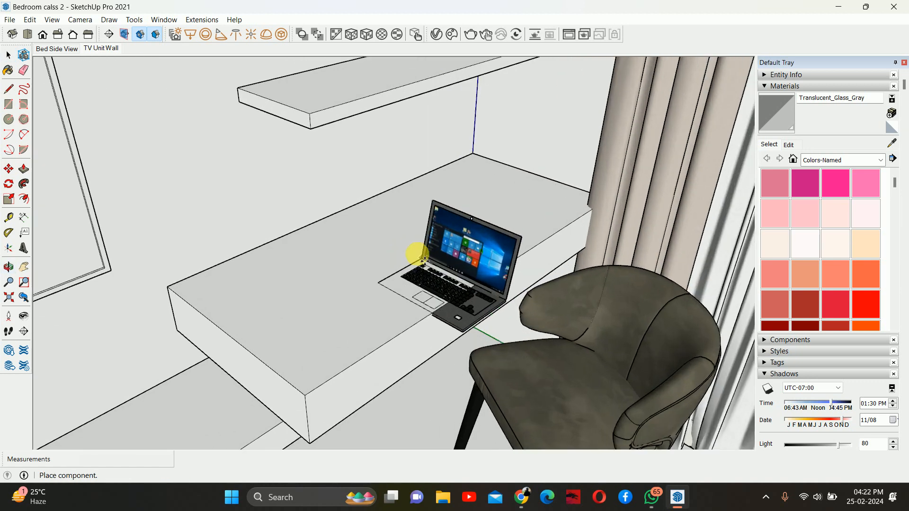
{"action": "scroll", "coordinate": [388, 223], "scroll_direction": "up", "scroll_amount": 3}
{"action": "left_click", "coordinate": [403, 233]}
Step: Raise the laptop vertically from its front corner so that its base rests on the desk top
{"action": "scroll", "coordinate": [419, 338], "scroll_direction": "up", "scroll_amount": 5}
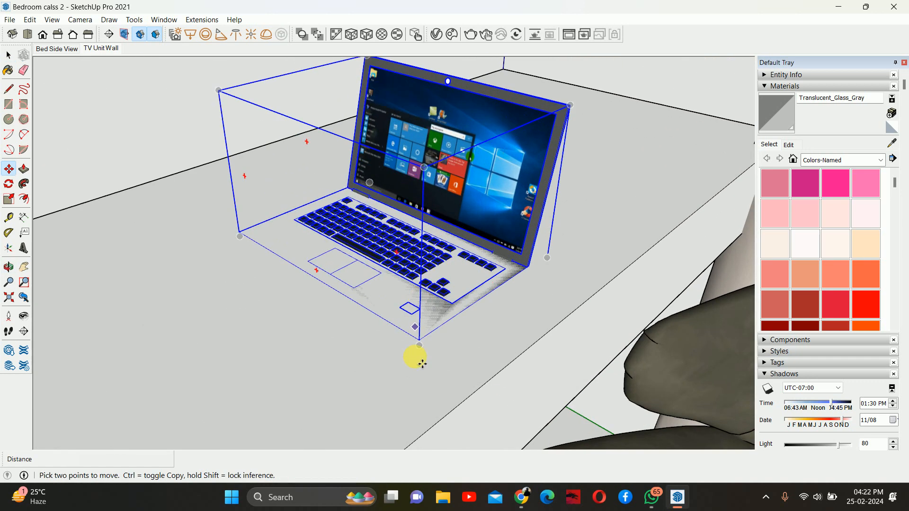
{"action": "left_click", "coordinate": [421, 333]}
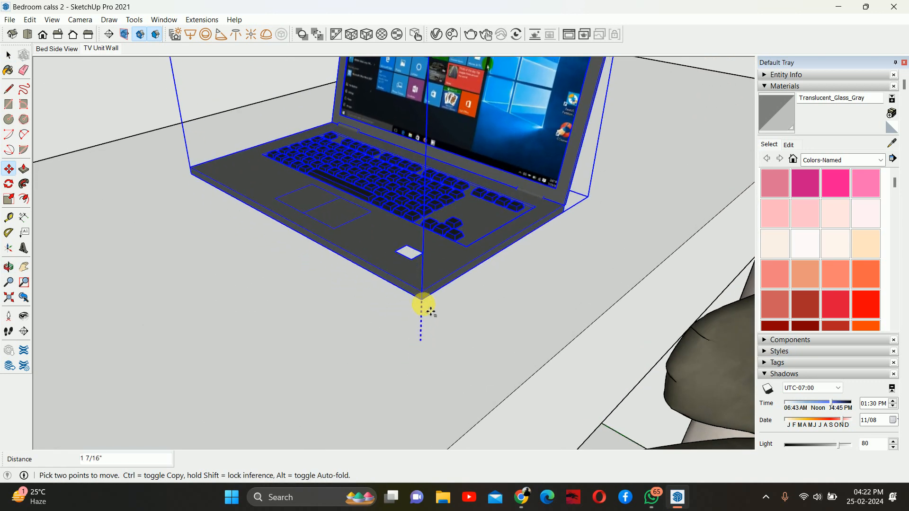
{"action": "left_click", "coordinate": [467, 361], "text": "shift"}
Step: Rotate the laptop 90 degrees on the desk plane about its front corner
{"action": "middle_click_drag", "start_coordinate": [458, 321], "coordinate": [371, 308]}
{"action": "key", "text": "q"}
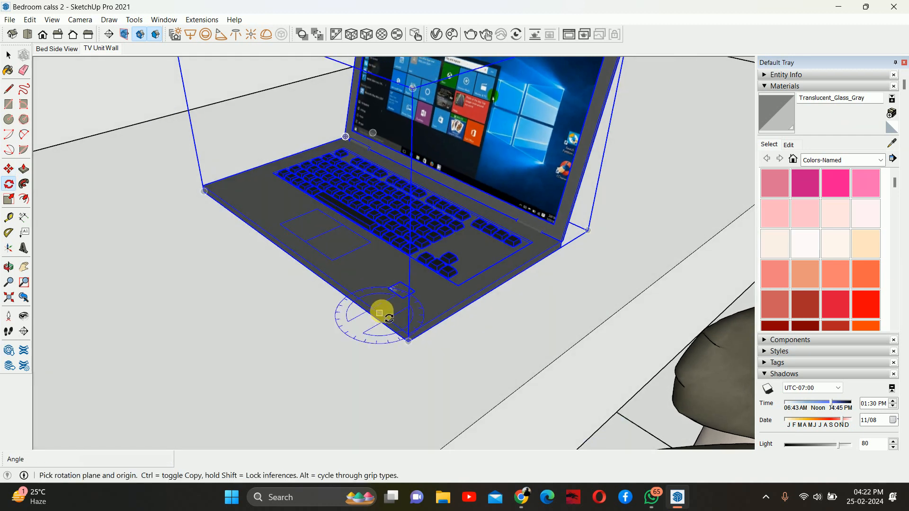
{"action": "left_click", "coordinate": [408, 341]}
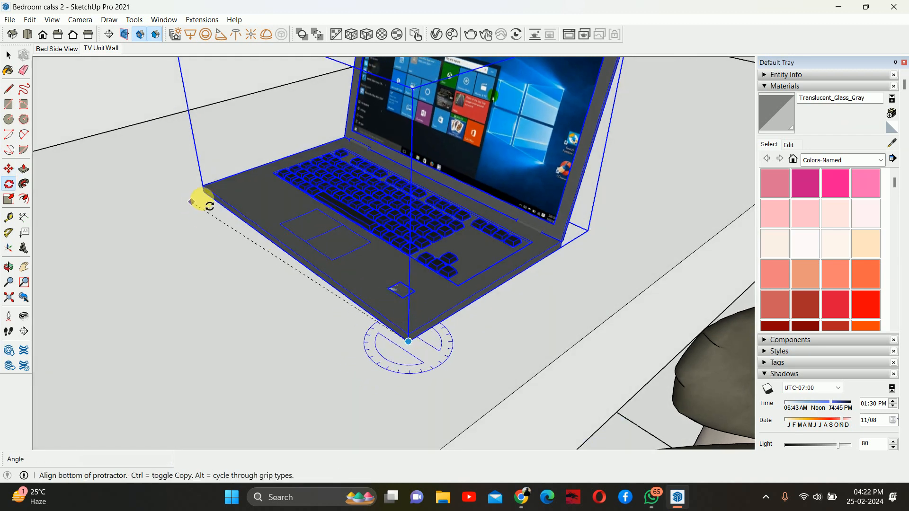
{"action": "left_click", "coordinate": [204, 191]}
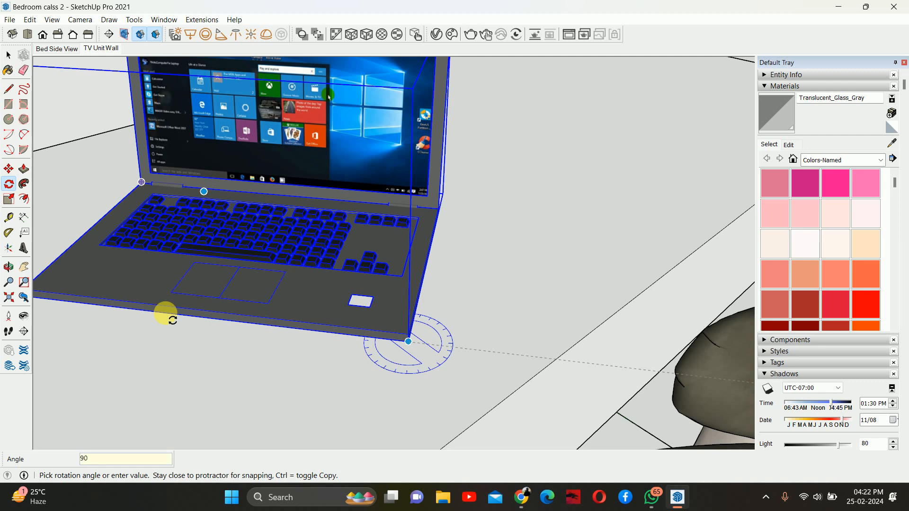
{"action": "key", "text": "Return"}
{"action": "scroll", "coordinate": [335, 253], "scroll_direction": "down", "scroll_amount": 3}
{"action": "middle_click_drag", "start_coordinate": [339, 256], "coordinate": [403, 255]}
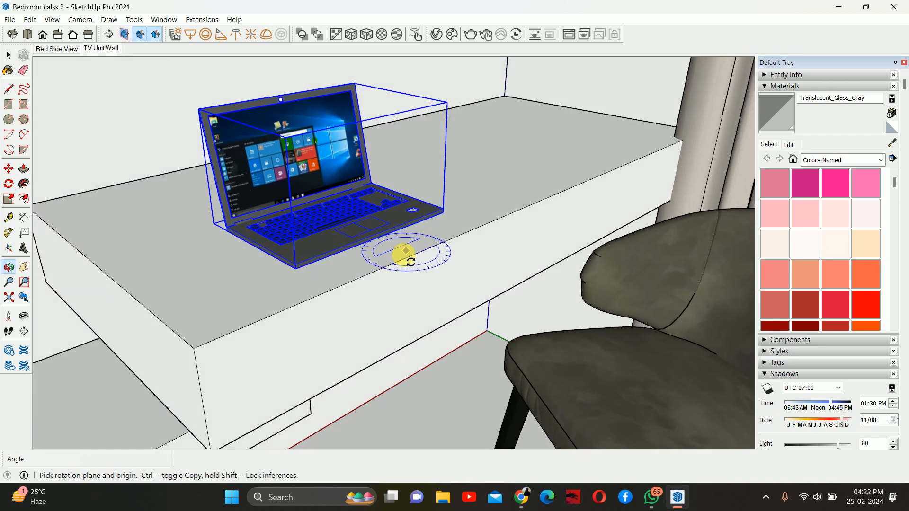
Step: Reposition the rotated laptop on the desk top, away from the front edge, and recall the TV Unit Wall scene
{"action": "key", "text": "m"}
{"action": "left_click_drag", "start_coordinate": [391, 265], "coordinate": [494, 229]}
{"action": "left_click", "coordinate": [489, 222]}
{"action": "middle_click_drag", "start_coordinate": [370, 241], "coordinate": [191, 178]}
{"action": "left_click", "coordinate": [454, 247]}
{"action": "left_click", "coordinate": [344, 242]}
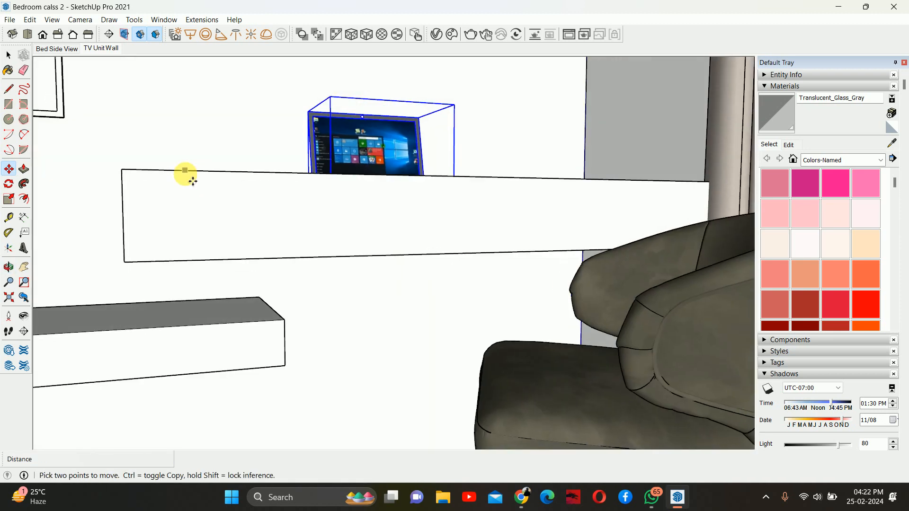
{"action": "scroll", "coordinate": [199, 182], "scroll_direction": "down", "scroll_amount": 2}
{"action": "key", "text": "space"}
{"action": "scroll", "coordinate": [457, 211], "scroll_direction": "down", "scroll_amount": 2}
{"action": "middle_click_drag", "start_coordinate": [457, 211], "coordinate": [443, 258]}
{"action": "left_click", "coordinate": [100, 48]}
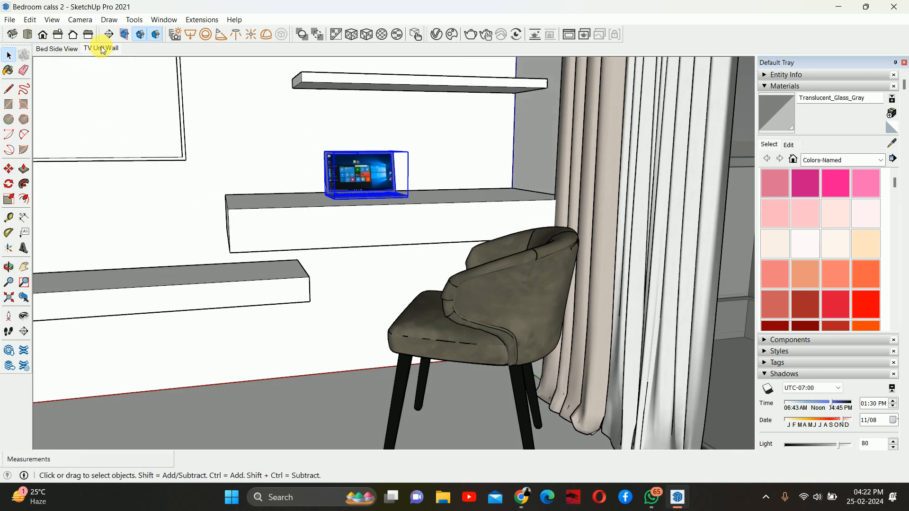
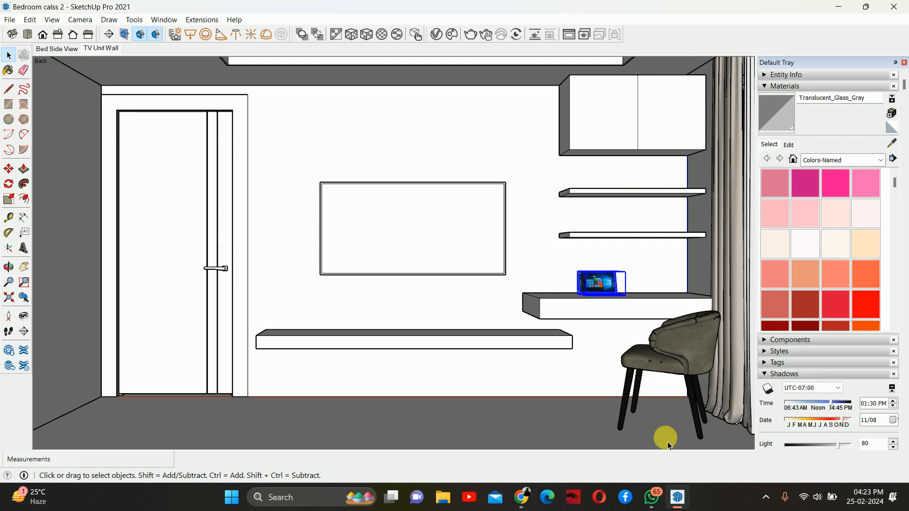
Step: Switch to the browser to examine the desk area in the Pinterest bedroom reference, and return to SketchUp
{"action": "left_click", "coordinate": [521, 497]}
{"action": "left_click", "coordinate": [53, 12]}
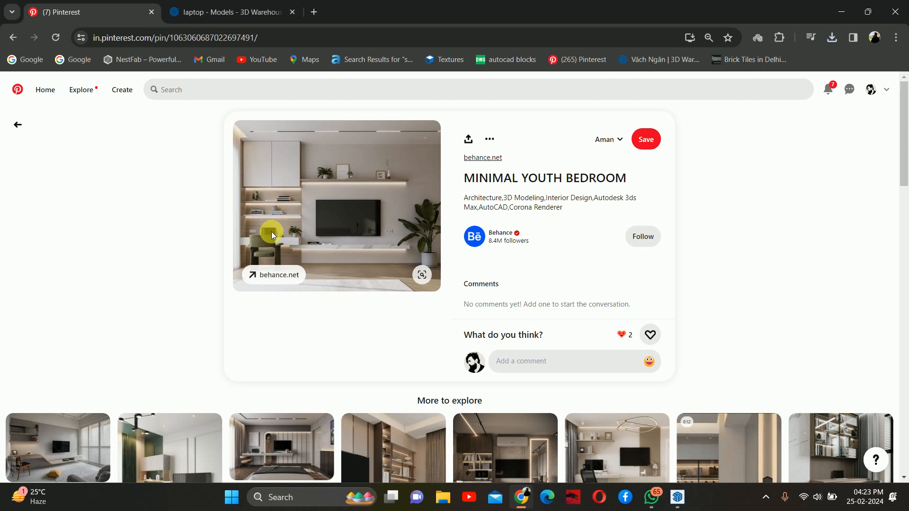
{"action": "left_click", "coordinate": [835, 13]}
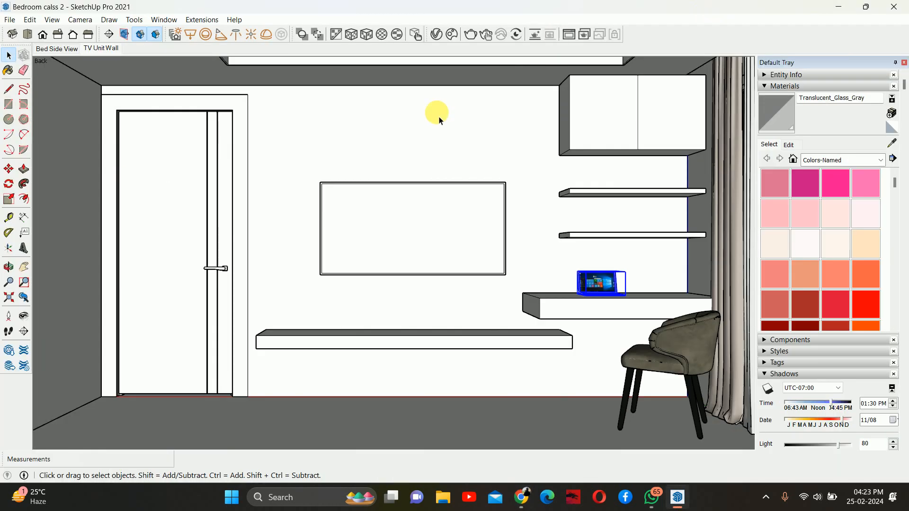
Step: Switch to 3D Warehouse in the browser and search its models for "table accessories", correcting the misspelt term
{"action": "left_click", "coordinate": [530, 493]}
{"action": "left_click", "coordinate": [225, 14]}
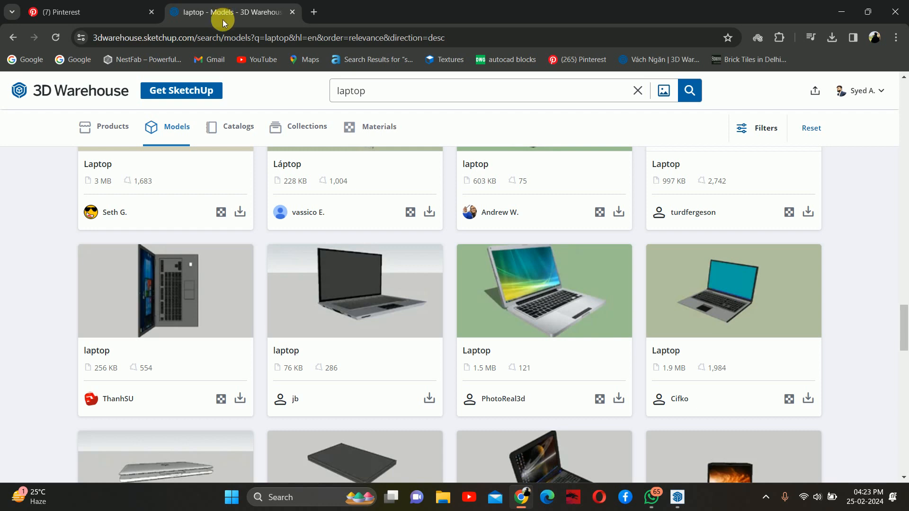
{"action": "type", "text": "t"}
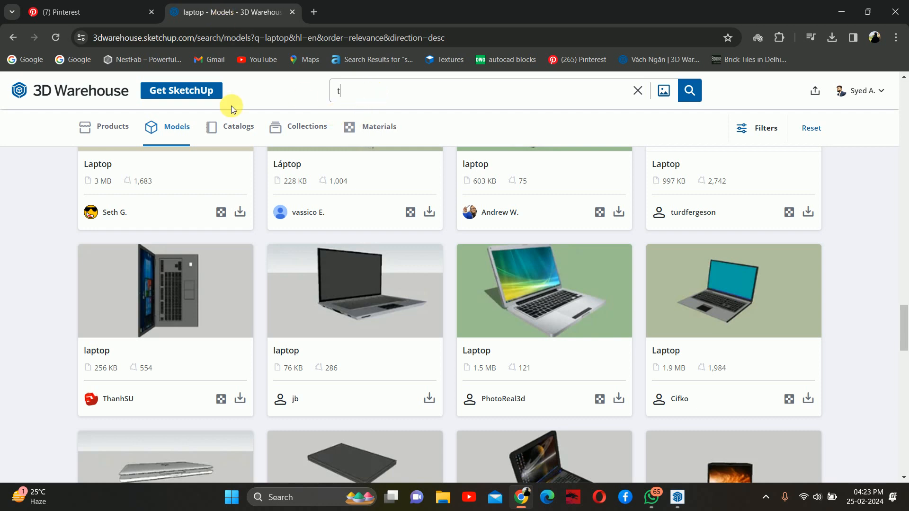
{"action": "type", "text": "able assecories"}
{"action": "key", "text": "Return"}
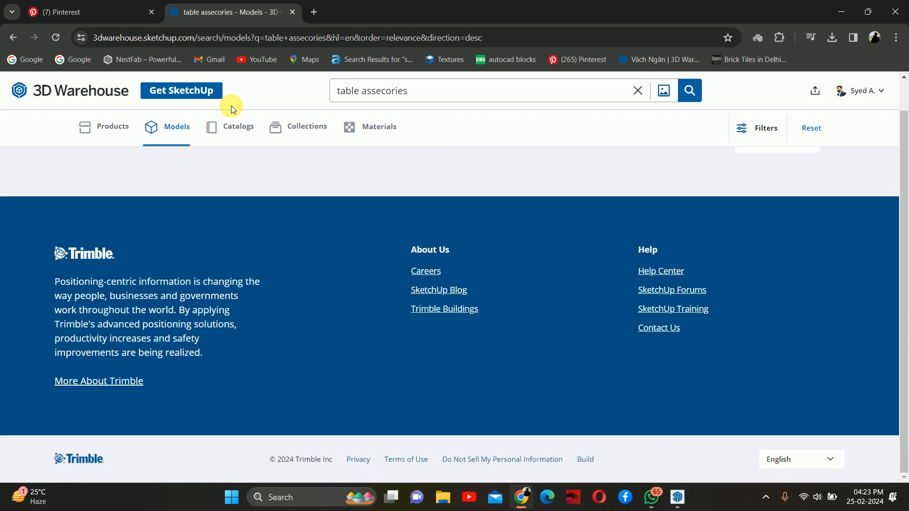
{"action": "right_click", "coordinate": [395, 106]}
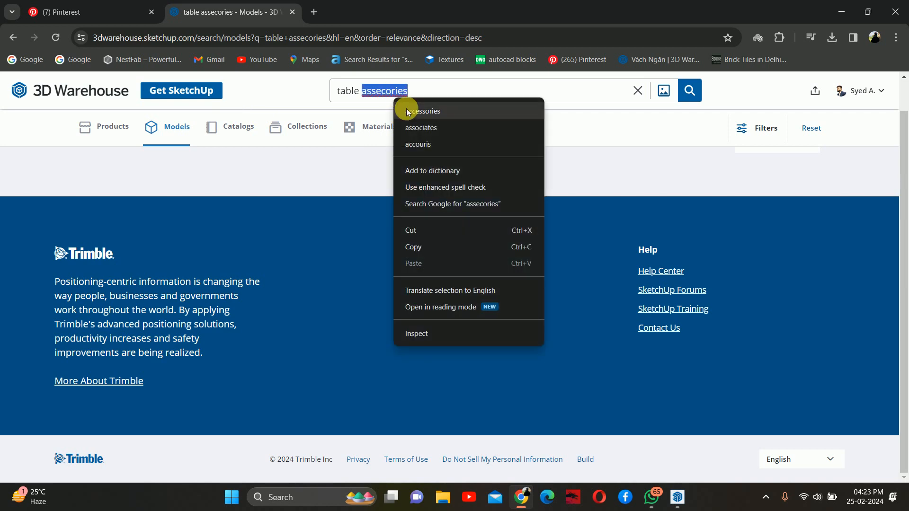
{"action": "left_click", "coordinate": [405, 109]}
{"action": "left_click", "coordinate": [690, 91]}
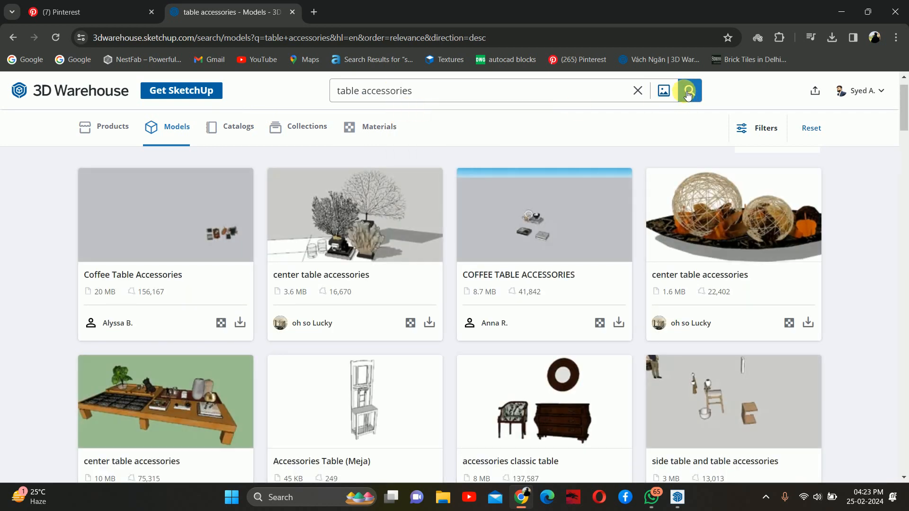
Step: Browse the table accessories results and download the 16 MB Decor model with orchids and candles as a SketchUp file
{"action": "scroll", "coordinate": [528, 251], "scroll_direction": "down", "scroll_amount": 4}
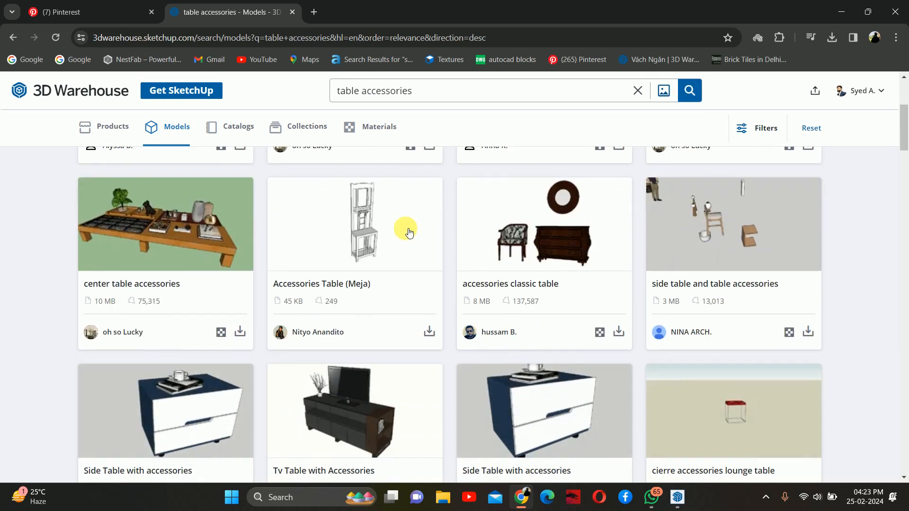
{"action": "scroll", "coordinate": [479, 307], "scroll_direction": "down", "scroll_amount": 8}
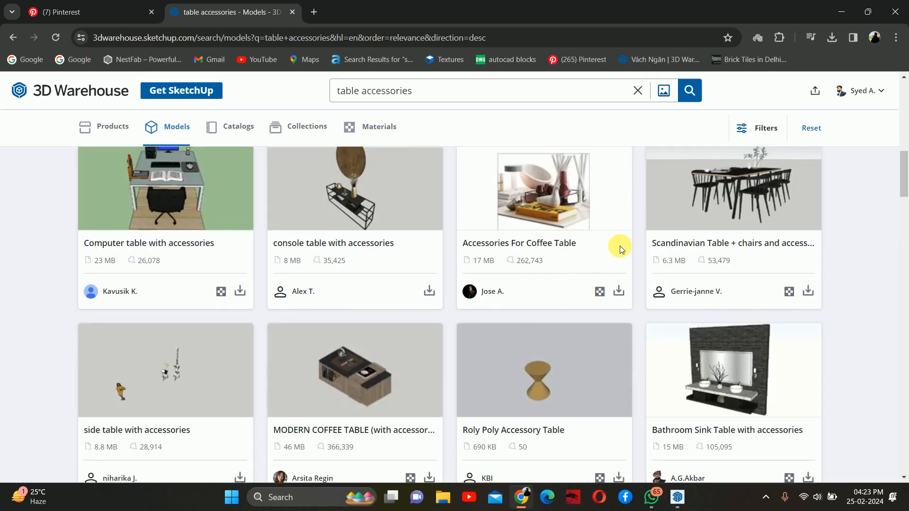
{"action": "scroll", "coordinate": [523, 296], "scroll_direction": "down", "scroll_amount": 5}
{"action": "scroll", "coordinate": [514, 299], "scroll_direction": "down", "scroll_amount": 4}
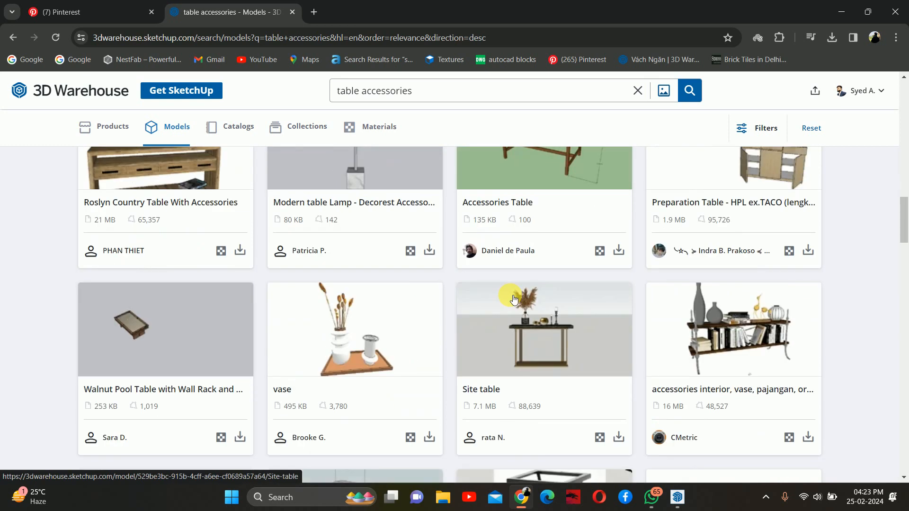
{"action": "scroll", "coordinate": [586, 315], "scroll_direction": "down", "scroll_amount": 6}
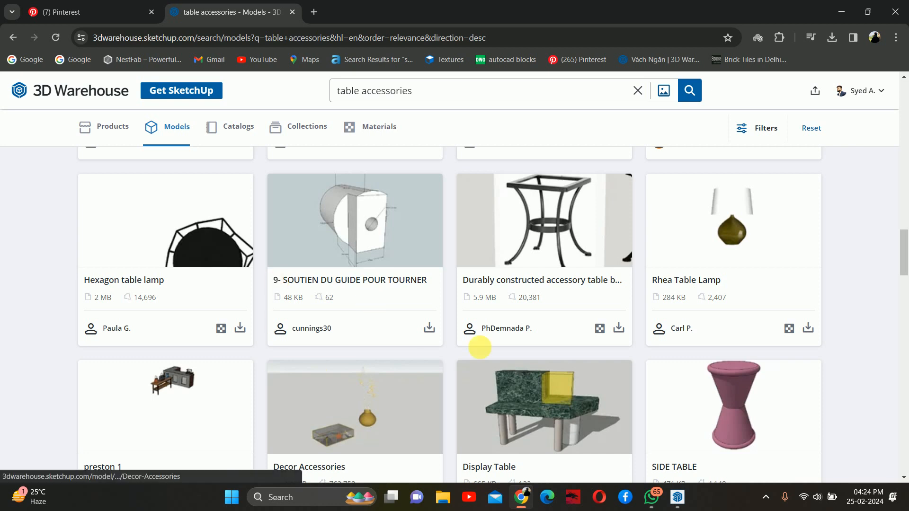
{"action": "scroll", "coordinate": [483, 338], "scroll_direction": "down", "scroll_amount": 6}
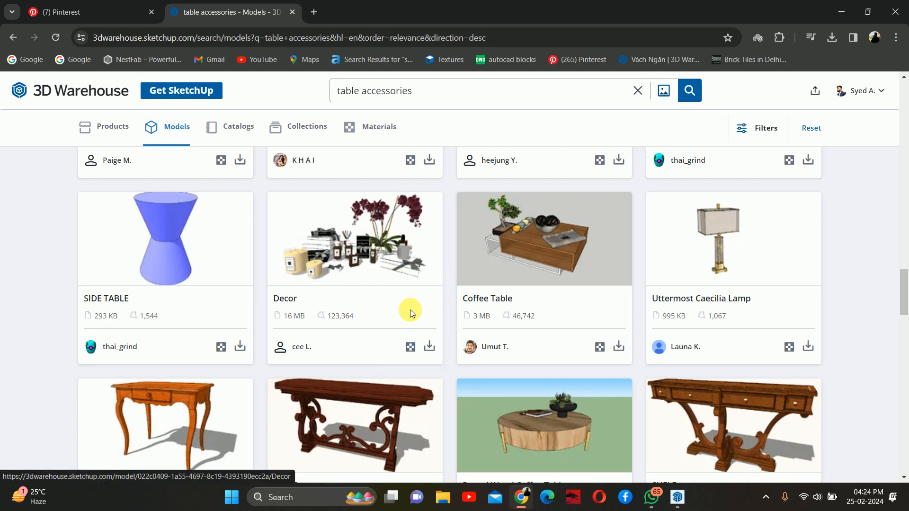
{"action": "left_click", "coordinate": [429, 346]}
{"action": "left_click", "coordinate": [447, 381]}
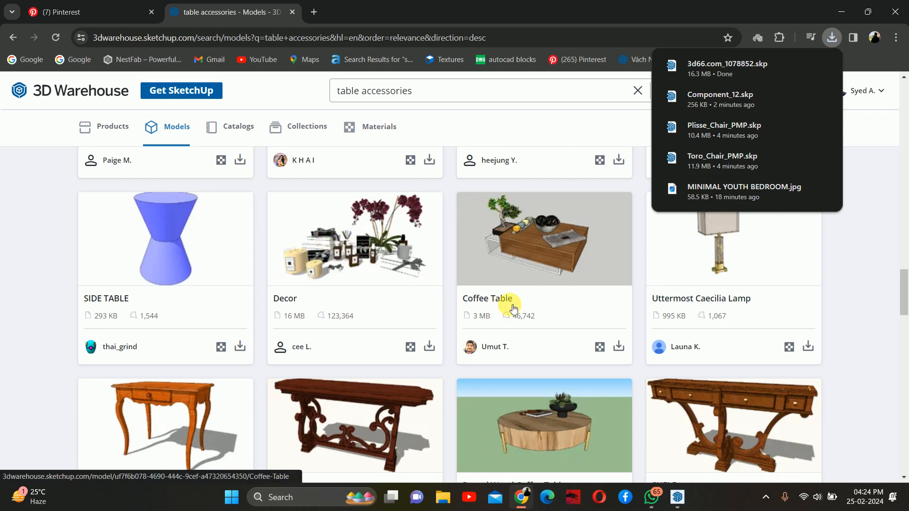
Step: Download the 5.7 MB Wood Coffee Table Soch model from further down the results, and skim the remaining models
{"action": "scroll", "coordinate": [507, 305], "scroll_direction": "down", "scroll_amount": 7}
{"action": "scroll", "coordinate": [440, 294], "scroll_direction": "down", "scroll_amount": 3}
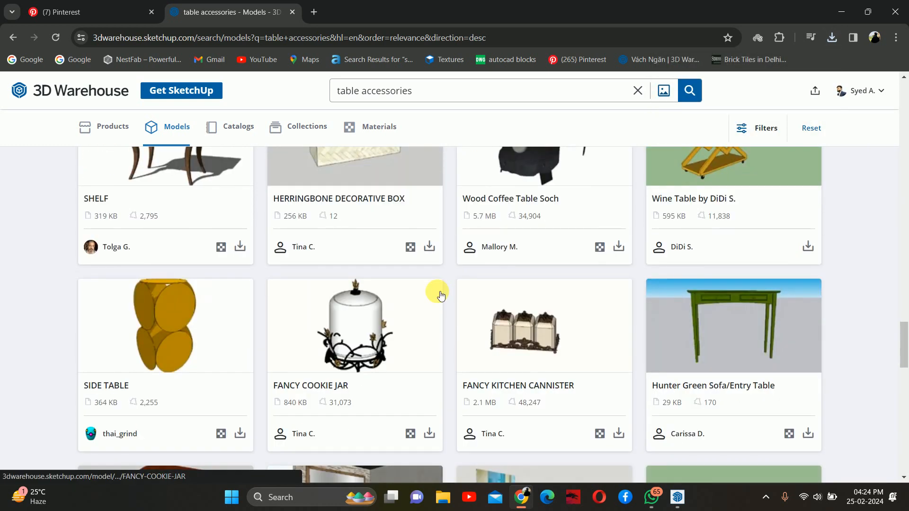
{"action": "scroll", "coordinate": [520, 327], "scroll_direction": "up", "scroll_amount": 4}
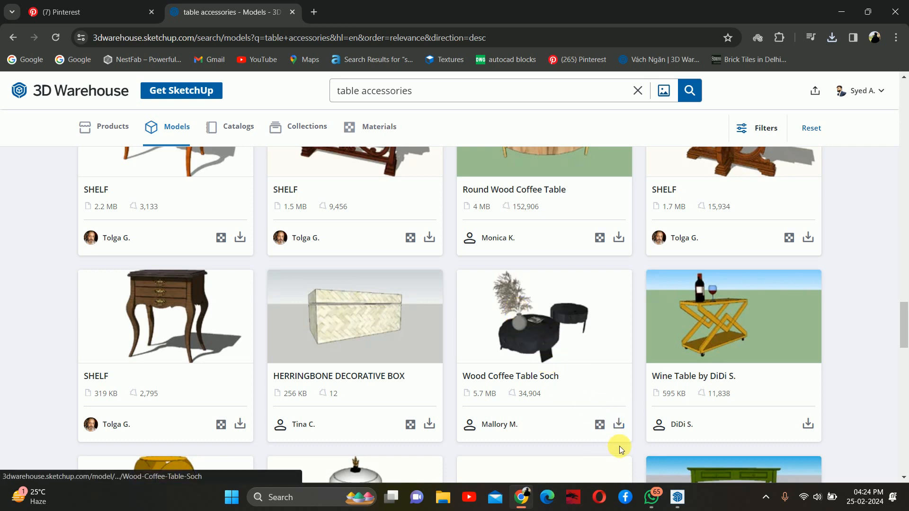
{"action": "left_click", "coordinate": [618, 424]}
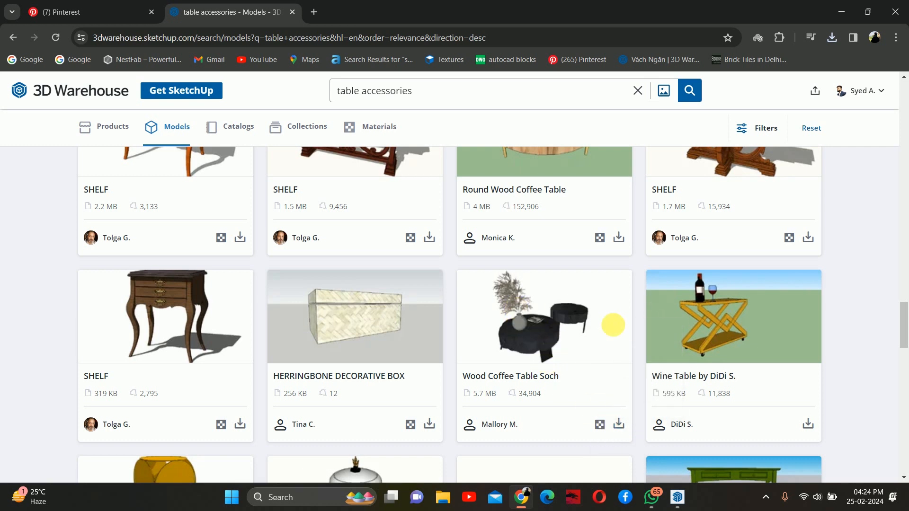
{"action": "scroll", "coordinate": [568, 317], "scroll_direction": "down", "scroll_amount": 8}
{"action": "scroll", "coordinate": [545, 326], "scroll_direction": "down", "scroll_amount": 5}
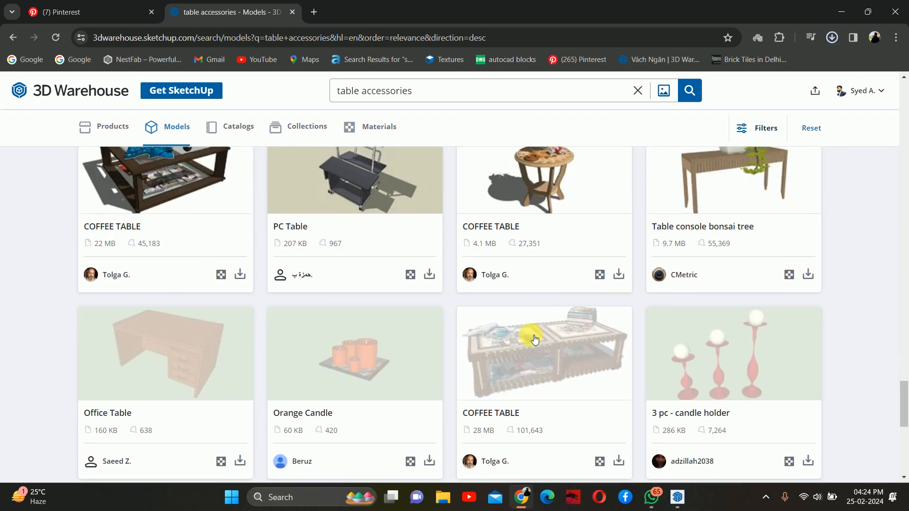
{"action": "scroll", "coordinate": [533, 338], "scroll_direction": "down", "scroll_amount": 5}
{"action": "scroll", "coordinate": [521, 346], "scroll_direction": "up", "scroll_amount": 8}
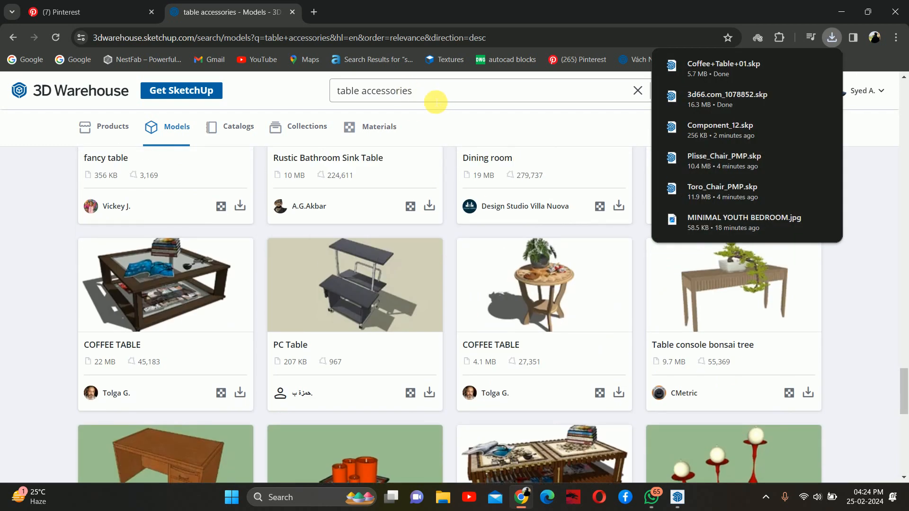
{"action": "triple_click", "coordinate": [436, 100]}
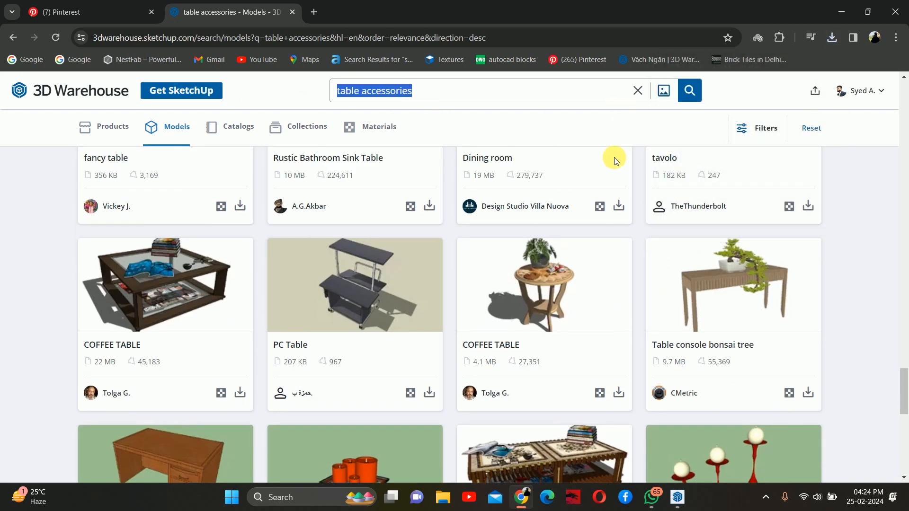
Step: Switch back to SketchUp, import Coffee+Table+01 from the Downloads folder and place it on the floor before the TV unit
{"action": "left_click", "coordinate": [841, 12]}
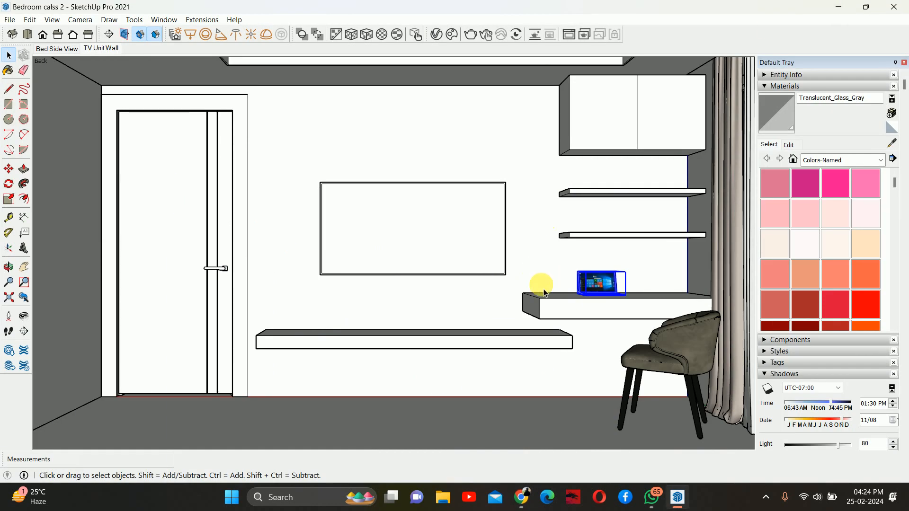
{"action": "left_click", "coordinate": [10, 20]}
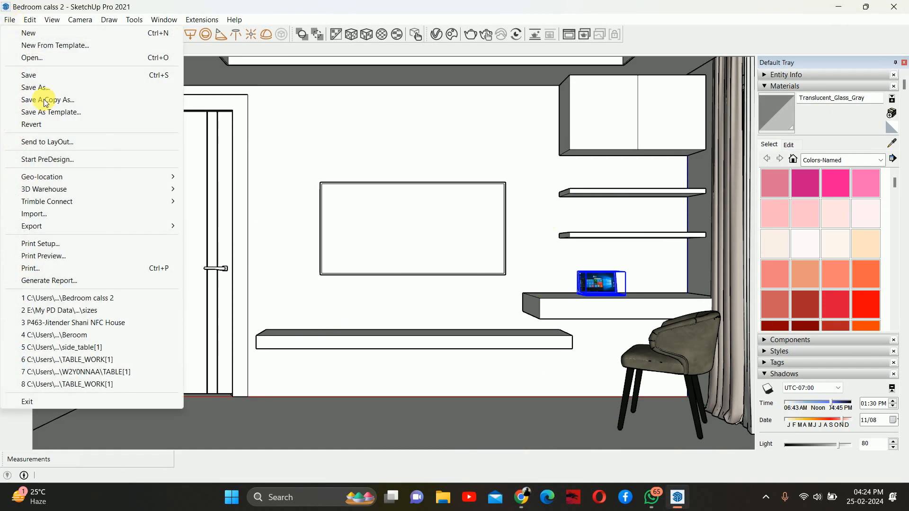
{"action": "left_click", "coordinate": [33, 214]}
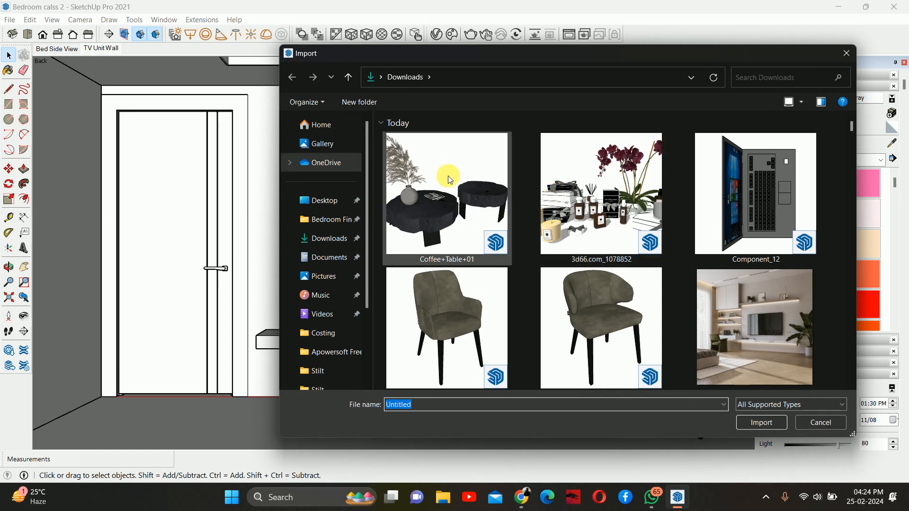
{"action": "left_click", "coordinate": [758, 423]}
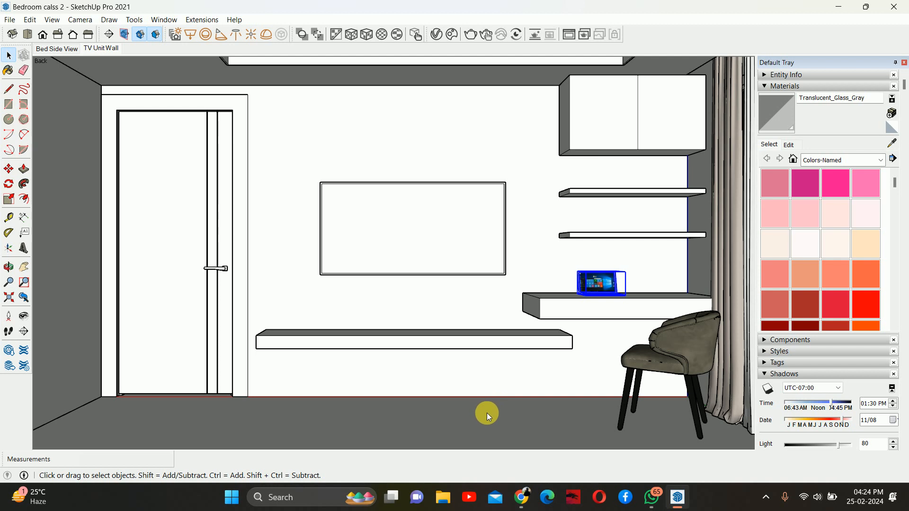
{"action": "scroll", "coordinate": [466, 415], "scroll_direction": "down", "scroll_amount": 4}
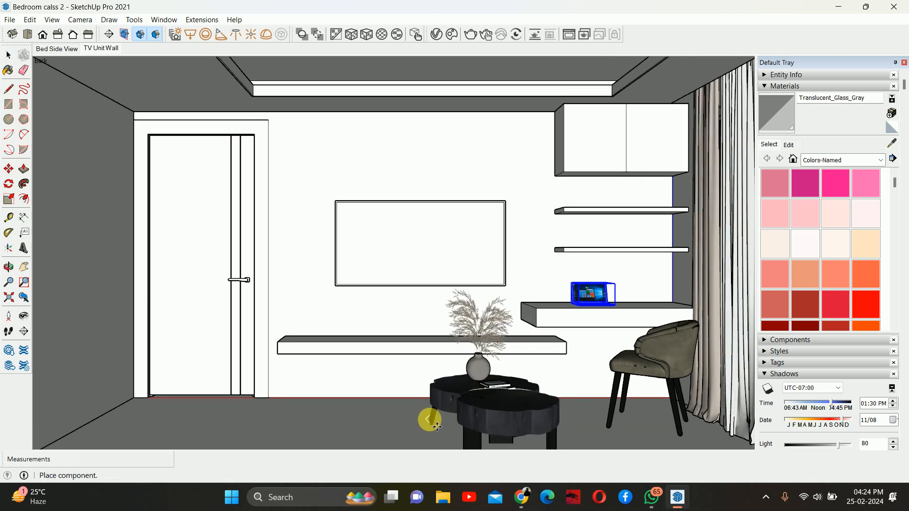
{"action": "middle_click_drag", "start_coordinate": [428, 415], "coordinate": [312, 321]}
{"action": "scroll", "coordinate": [486, 420], "scroll_direction": "up", "scroll_amount": 3}
{"action": "left_click", "coordinate": [476, 419]}
Step: Delete both black coffee tables inside the imported component, keeping the vase and books, and explode the component
{"action": "scroll", "coordinate": [549, 392], "scroll_direction": "up", "scroll_amount": 4}
{"action": "key", "text": "space"}
{"action": "scroll", "coordinate": [406, 356], "scroll_direction": "up", "scroll_amount": 3}
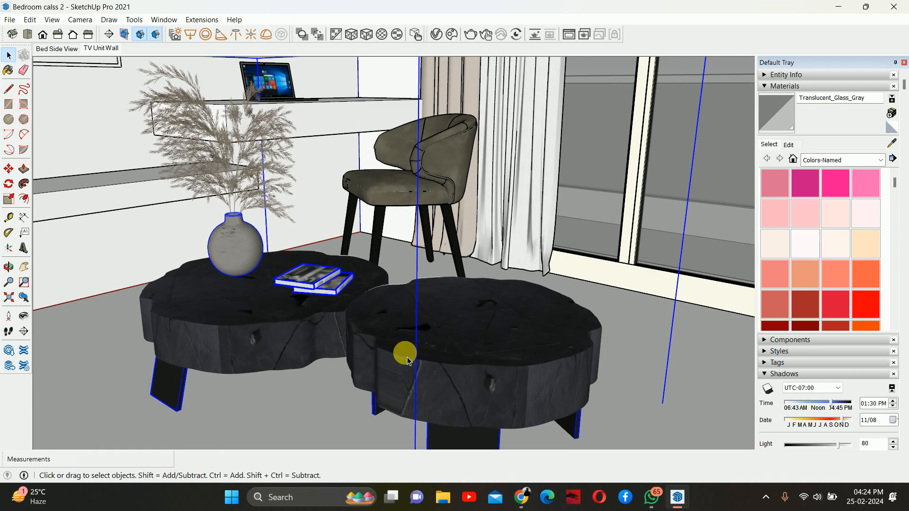
{"action": "double_click", "coordinate": [407, 356]}
{"action": "key", "text": "Delete"}
{"action": "left_click", "coordinate": [257, 359]}
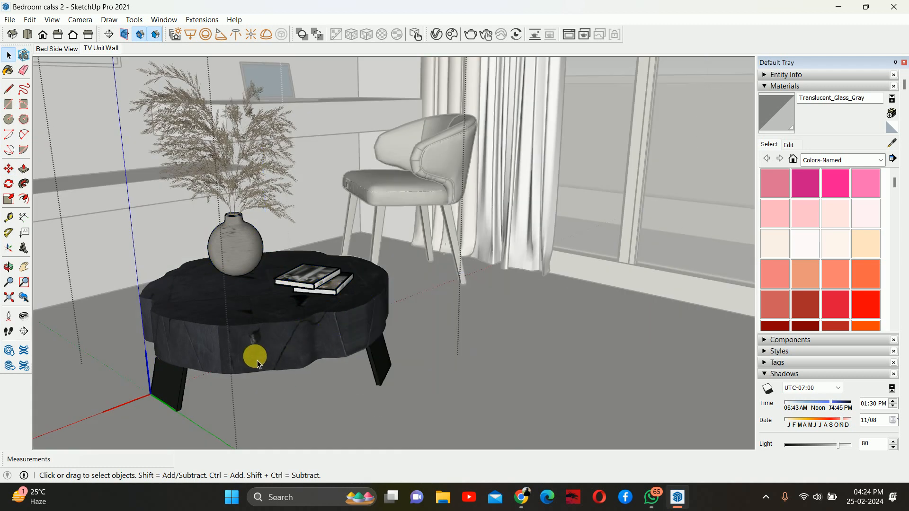
{"action": "key", "text": "Delete"}
{"action": "left_click", "coordinate": [312, 338]}
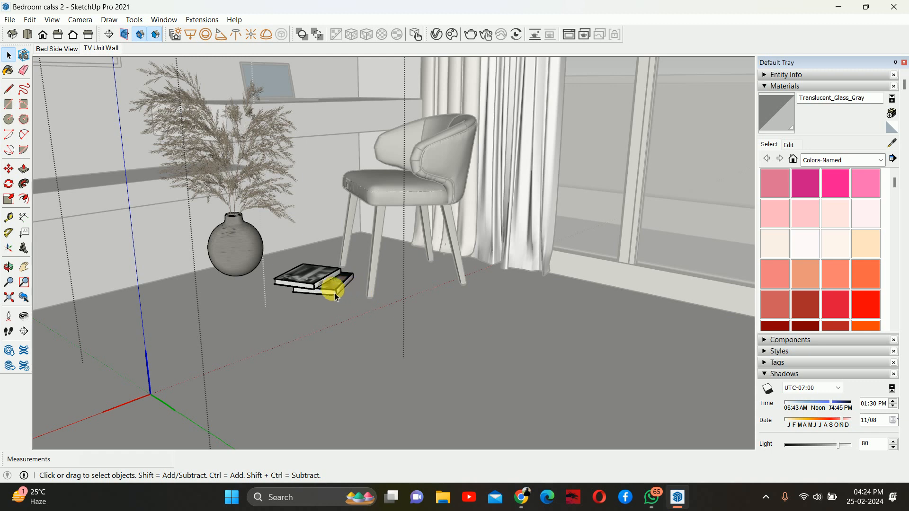
{"action": "key", "text": "Escape"}
{"action": "right_click", "coordinate": [311, 277]}
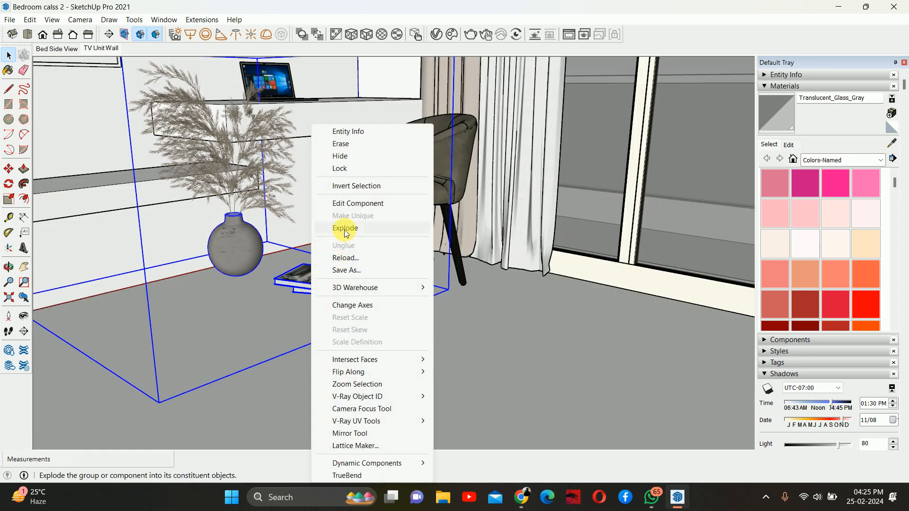
{"action": "left_click", "coordinate": [345, 230]}
Step: Move the stack of two books by its lower front corner onto the desk top beside the laptop
{"action": "left_click", "coordinate": [298, 271]}
{"action": "middle_click_drag", "start_coordinate": [373, 296], "coordinate": [225, 310]}
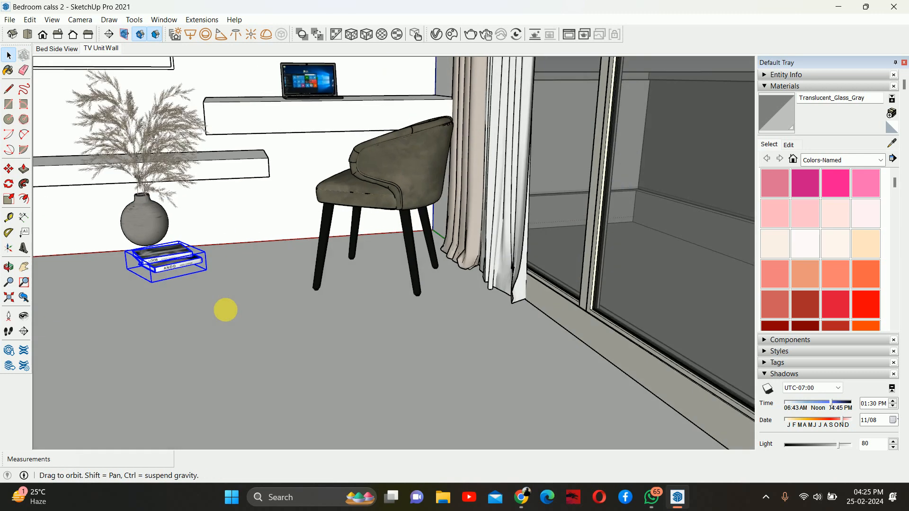
{"action": "scroll", "coordinate": [190, 284], "scroll_direction": "up", "scroll_amount": 6}
{"action": "key", "text": "m"}
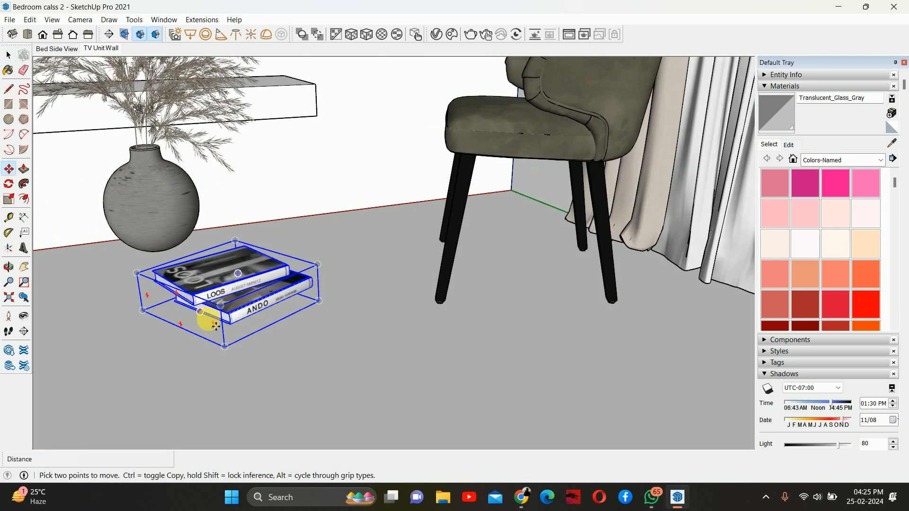
{"action": "scroll", "coordinate": [231, 326], "scroll_direction": "up", "scroll_amount": 3}
{"action": "left_click", "coordinate": [212, 374]}
{"action": "scroll", "coordinate": [367, 152], "scroll_direction": "down", "scroll_amount": 4}
{"action": "middle_click_drag", "start_coordinate": [338, 256], "coordinate": [303, 337], "text": "shift"}
{"action": "scroll", "coordinate": [304, 280], "scroll_direction": "up", "scroll_amount": 1}
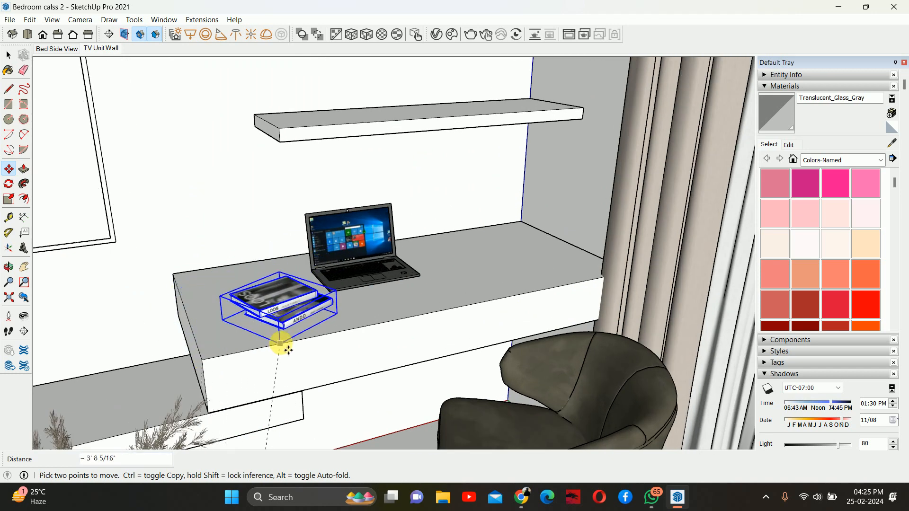
{"action": "left_click", "coordinate": [269, 344]}
{"action": "middle_click_drag", "start_coordinate": [276, 327], "coordinate": [260, 211]}
{"action": "key", "text": "space"}
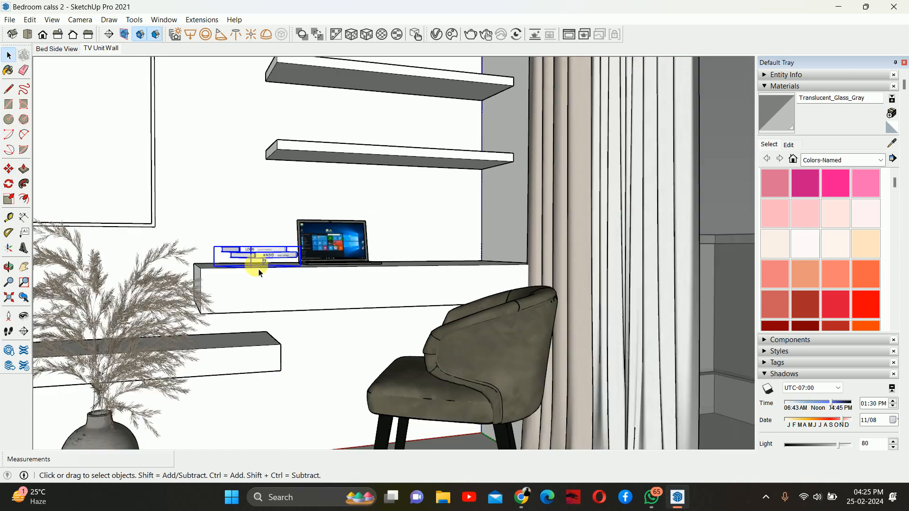
Step: Move the stack of two books from the desk top up to the lower wall shelf above the laptop
{"action": "scroll", "coordinate": [259, 273], "scroll_direction": "down", "scroll_amount": 5}
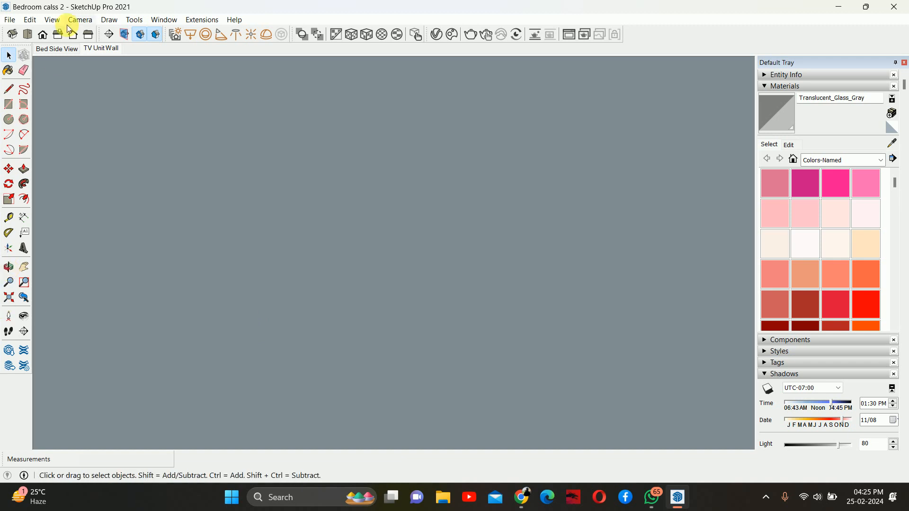
{"action": "left_click", "coordinate": [98, 49]}
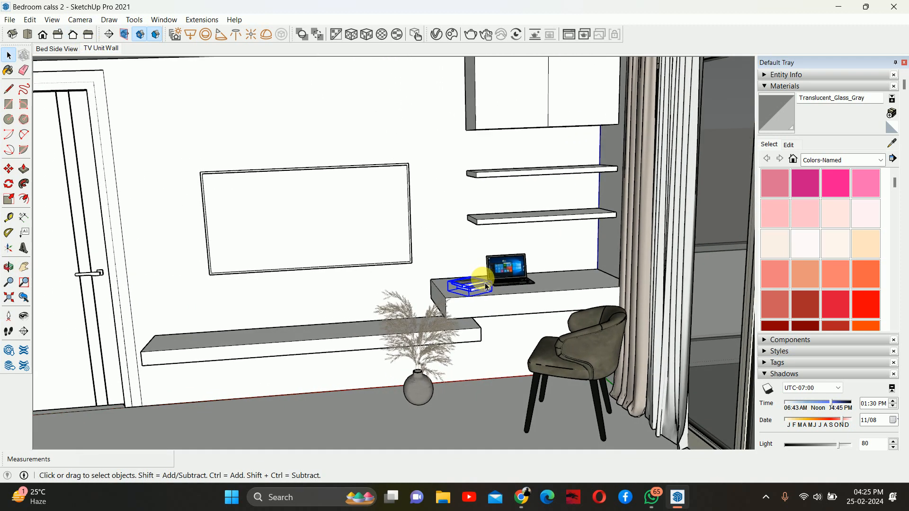
{"action": "scroll", "coordinate": [632, 289], "scroll_direction": "up", "scroll_amount": 6}
{"action": "middle_click_drag", "start_coordinate": [622, 291], "coordinate": [512, 328], "text": "shift"}
{"action": "scroll", "coordinate": [263, 369], "scroll_direction": "up", "scroll_amount": 2}
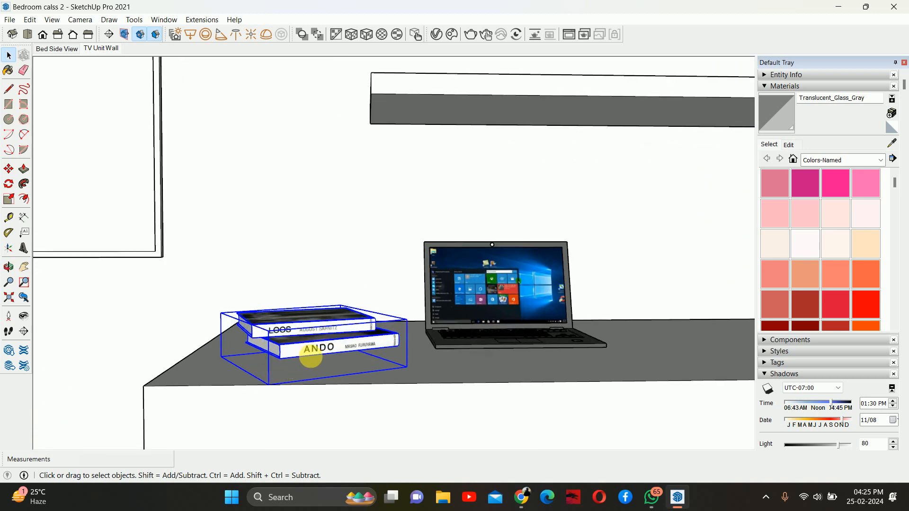
{"action": "key", "text": "m"}
{"action": "scroll", "coordinate": [282, 362], "scroll_direction": "up", "scroll_amount": 1}
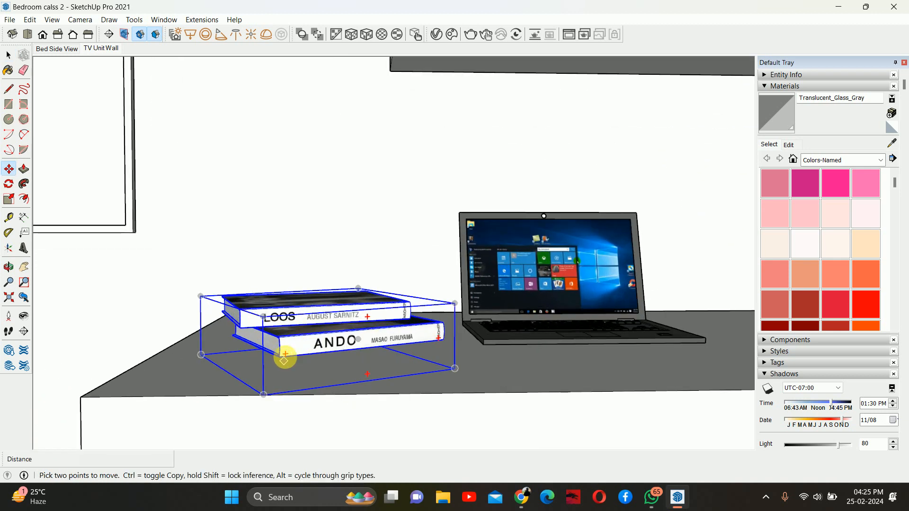
{"action": "left_click", "coordinate": [263, 394]}
{"action": "scroll", "coordinate": [420, 322], "scroll_direction": "down", "scroll_amount": 2}
{"action": "middle_click_drag", "start_coordinate": [423, 328], "coordinate": [418, 359], "text": "shift"}
{"action": "middle_click_drag", "start_coordinate": [424, 231], "coordinate": [587, 309]}
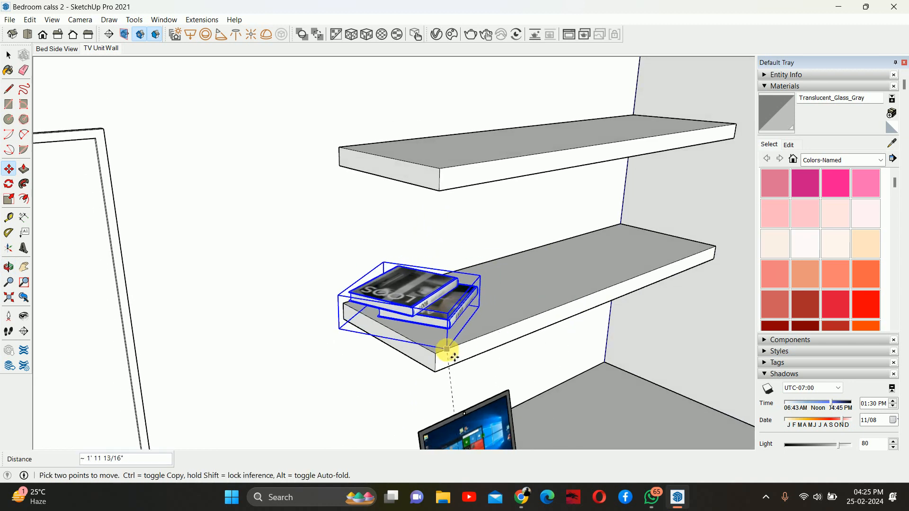
{"action": "left_click", "coordinate": [488, 326]}
Step: Shift the books by the bottom corner of the lower book so that they rest directly on the shelf surface
{"action": "scroll", "coordinate": [483, 317], "scroll_direction": "up", "scroll_amount": 4}
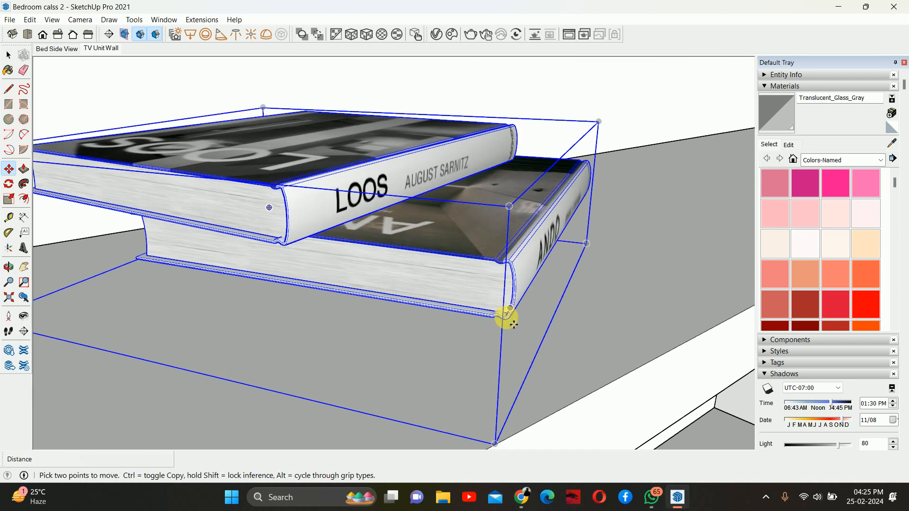
{"action": "scroll", "coordinate": [501, 324], "scroll_direction": "up", "scroll_amount": 3}
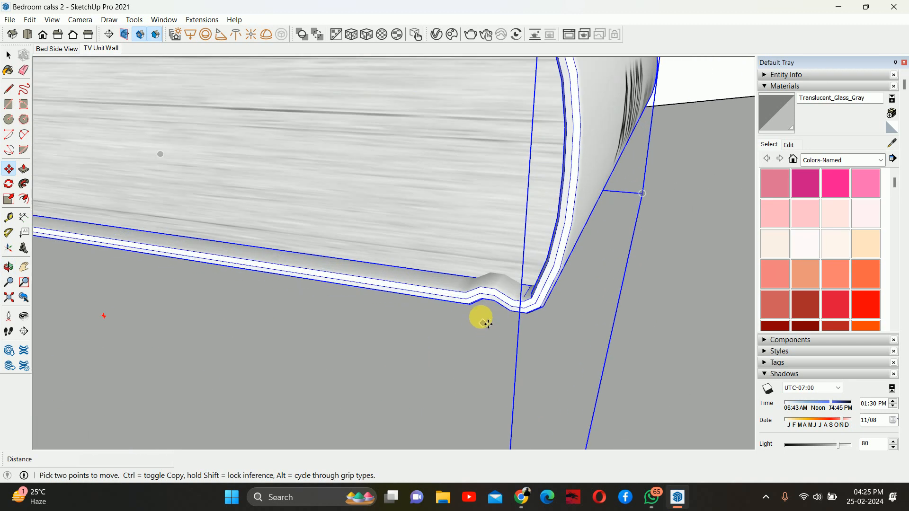
{"action": "left_click", "coordinate": [468, 304]}
{"action": "scroll", "coordinate": [474, 332], "scroll_direction": "down", "scroll_amount": 5}
{"action": "middle_click_drag", "start_coordinate": [487, 345], "coordinate": [447, 314]}
{"action": "left_click", "coordinate": [450, 327]}
{"action": "scroll", "coordinate": [435, 258], "scroll_direction": "down", "scroll_amount": 1}
{"action": "key", "text": "space"}
{"action": "middle_click_drag", "start_coordinate": [430, 254], "coordinate": [307, 246]}
{"action": "scroll", "coordinate": [385, 235], "scroll_direction": "down", "scroll_amount": 5}
{"action": "scroll", "coordinate": [379, 284], "scroll_direction": "down", "scroll_amount": 5}
{"action": "middle_click_drag", "start_coordinate": [374, 340], "coordinate": [336, 227], "text": "shift"}
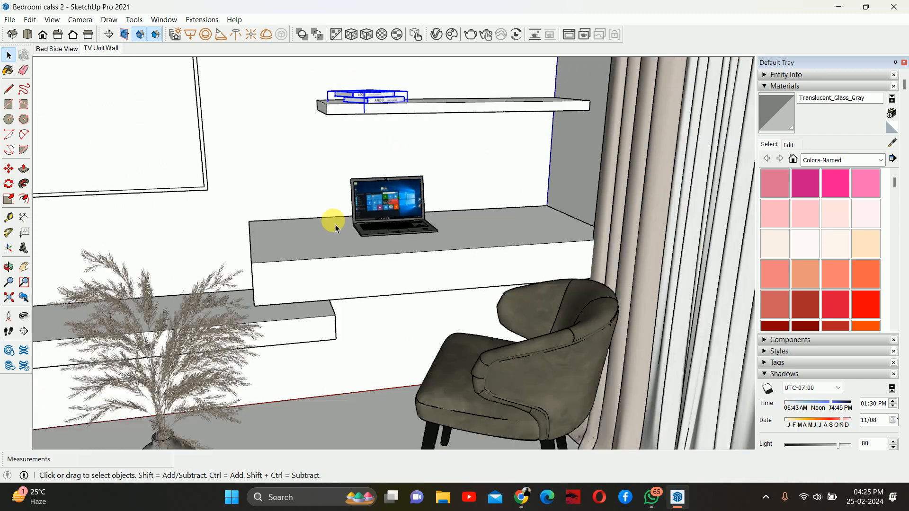
Step: Move the vase with dried grass by its base from the floor up to the open end of the desk
{"action": "scroll", "coordinate": [331, 225], "scroll_direction": "down", "scroll_amount": 2}
{"action": "left_click", "coordinate": [253, 328]}
{"action": "scroll", "coordinate": [246, 325], "scroll_direction": "up", "scroll_amount": 2}
{"action": "scroll", "coordinate": [291, 313], "scroll_direction": "up", "scroll_amount": 2}
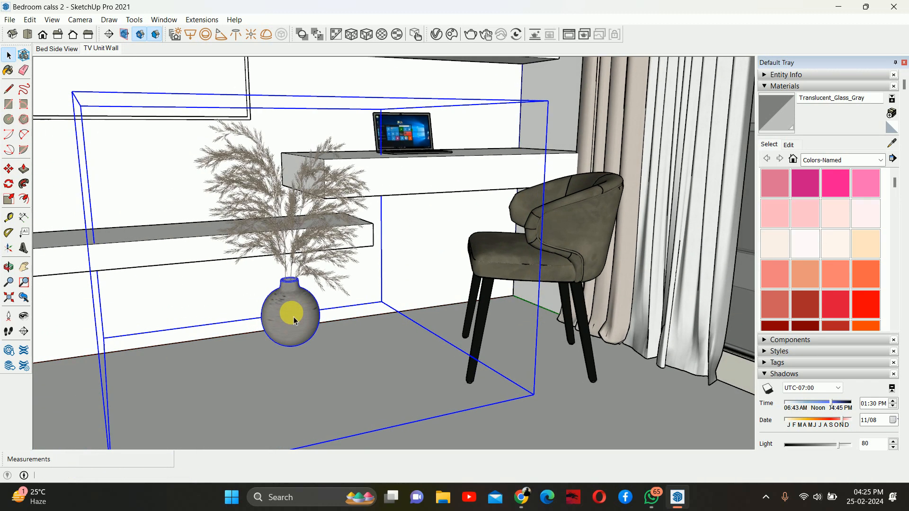
{"action": "key", "text": "m"}
{"action": "left_click", "coordinate": [311, 355]}
{"action": "scroll", "coordinate": [287, 345], "scroll_direction": "up", "scroll_amount": 3}
{"action": "mouse_move", "coordinate": [286, 345]}
{"action": "middle_mouse_down"}
{"action": "mouse_move", "coordinate": [286, 247]}
{"action": "mouse_move", "coordinate": [290, 356]}
{"action": "middle_mouse_up"}
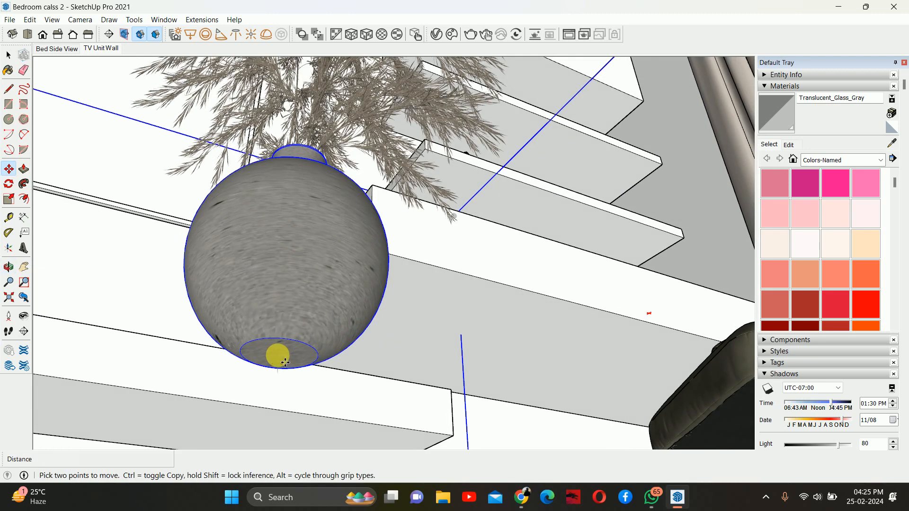
{"action": "left_click", "coordinate": [278, 356]}
{"action": "middle_click_drag", "start_coordinate": [391, 92], "coordinate": [414, 183]}
{"action": "left_click", "coordinate": [394, 307]}
{"action": "middle_click_drag", "start_coordinate": [469, 277], "coordinate": [240, 248]}
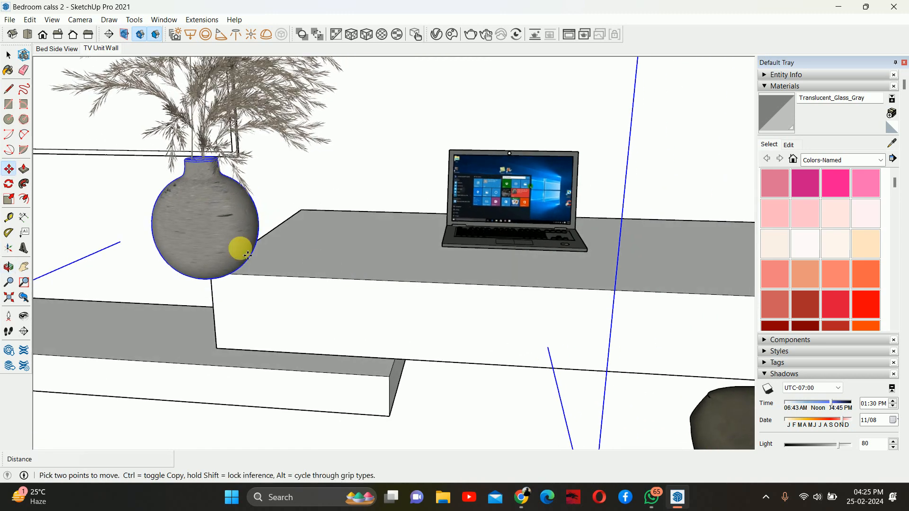
{"action": "key", "text": "space"}
Step: Shift the vase inward over the desk top, across both its length and its depth, to stand near the laptop
{"action": "key", "text": "m"}
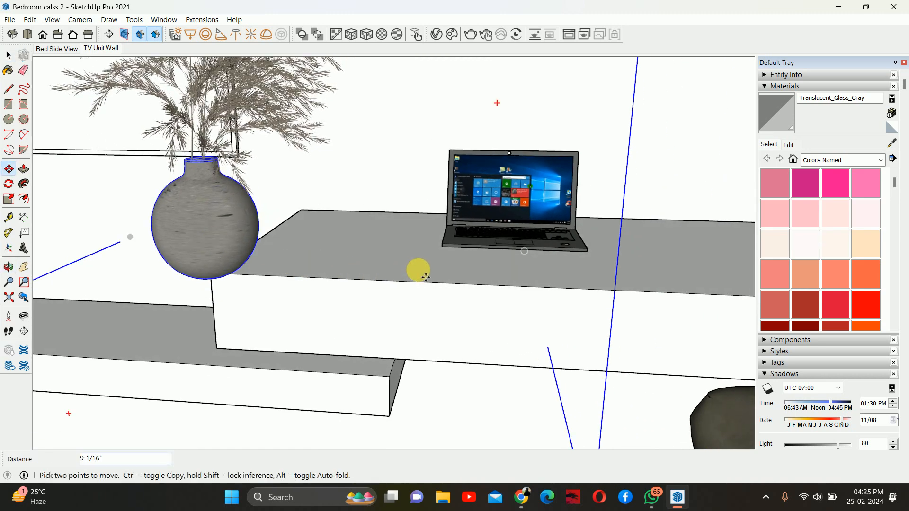
{"action": "left_click", "coordinate": [361, 264]}
{"action": "middle_click_drag", "start_coordinate": [361, 264], "coordinate": [723, 278]}
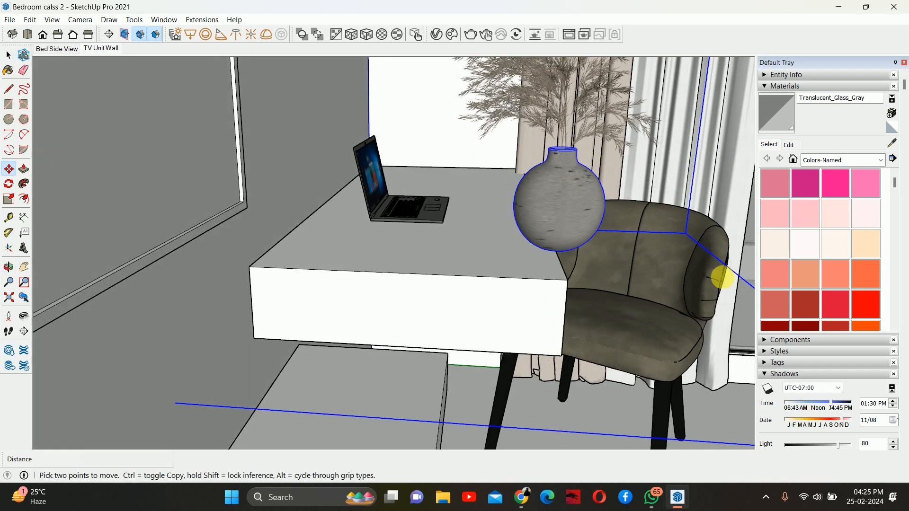
{"action": "left_click", "coordinate": [488, 285]}
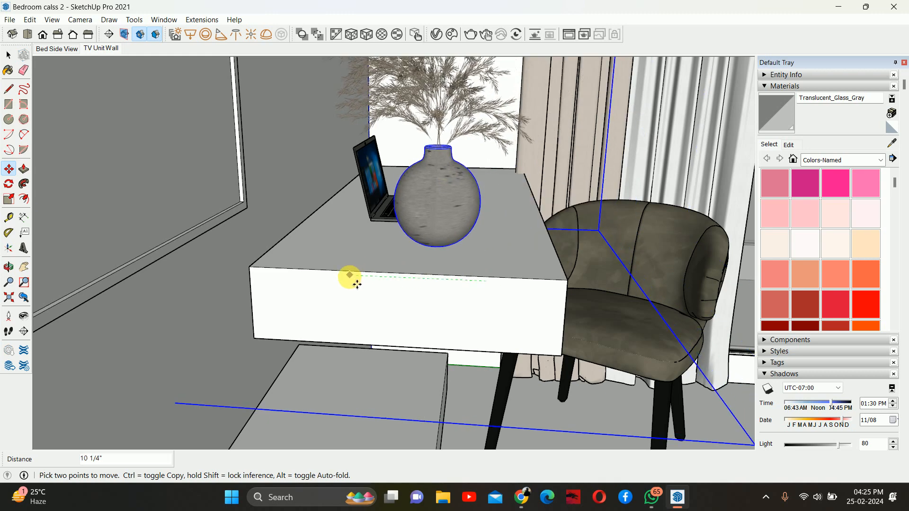
{"action": "middle_click_drag", "start_coordinate": [539, 288], "coordinate": [194, 251]}
{"action": "key", "text": "space"}
Step: Scale the vase with dried grass down uniformly from its upper corner to suit the desk
{"action": "scroll", "coordinate": [338, 222], "scroll_direction": "down", "scroll_amount": 3}
{"action": "scroll", "coordinate": [232, 97], "scroll_direction": "down", "scroll_amount": 5}
{"action": "middle_click_drag", "start_coordinate": [297, 127], "coordinate": [375, 221]}
{"action": "scroll", "coordinate": [375, 222], "scroll_direction": "up", "scroll_amount": 2}
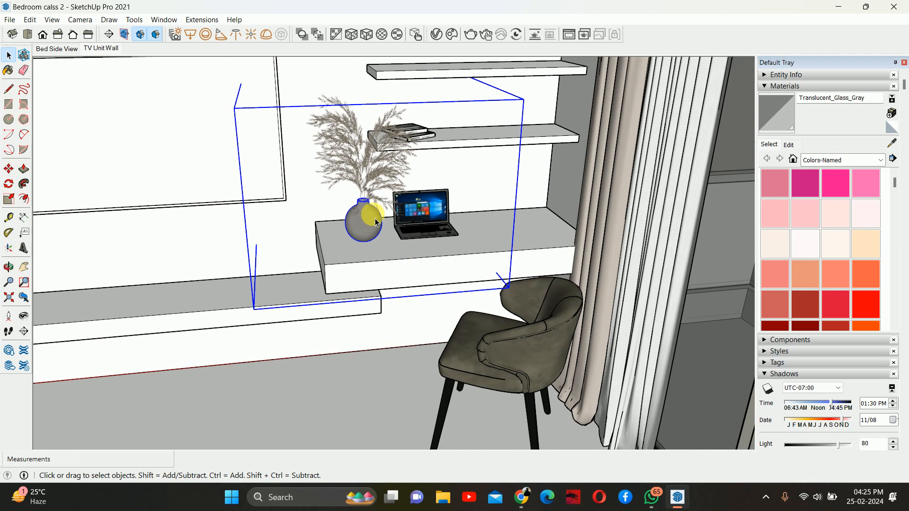
{"action": "key", "text": "s"}
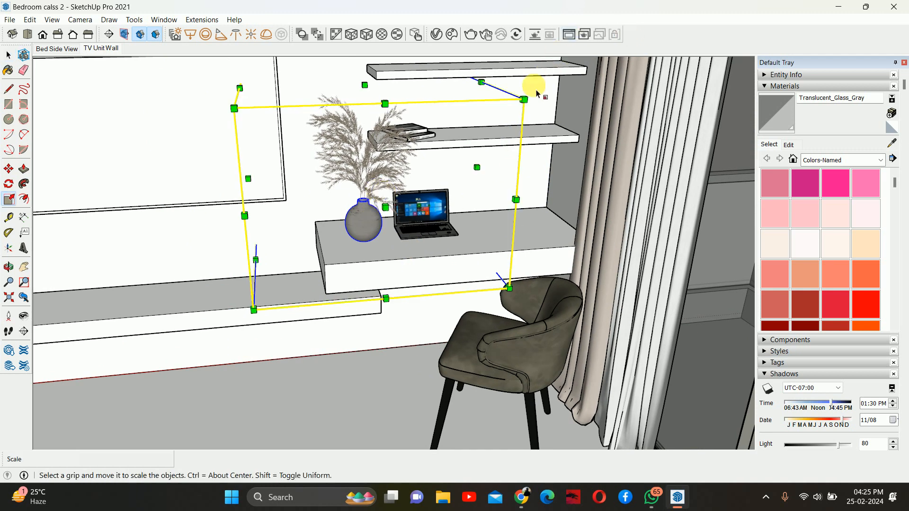
{"action": "left_click_drag", "start_coordinate": [523, 99], "coordinate": [478, 121]}
Step: Lower the scaled vase by its base onto the desk top and position it beside the laptop near the desk's open end
{"action": "scroll", "coordinate": [447, 149], "scroll_direction": "up", "scroll_amount": 5}
{"action": "scroll", "coordinate": [421, 240], "scroll_direction": "up", "scroll_amount": 3}
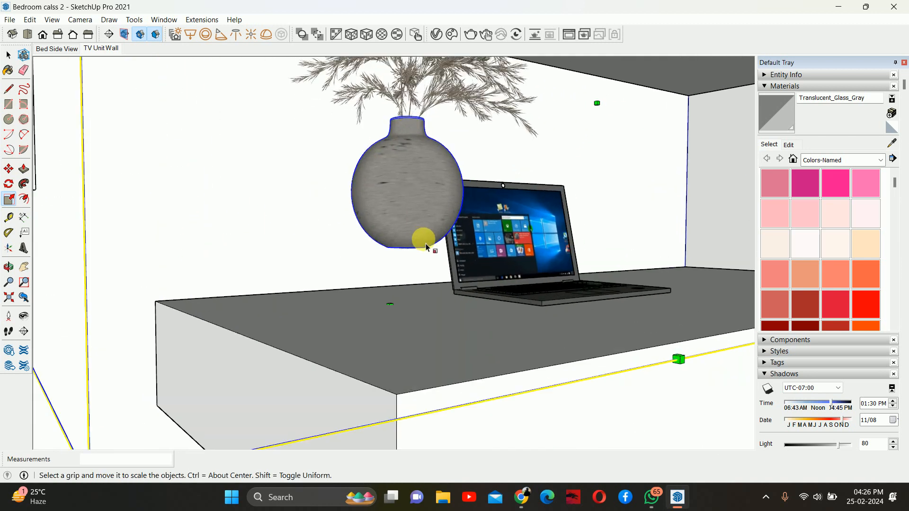
{"action": "middle_click_drag", "start_coordinate": [421, 240], "coordinate": [405, 223]}
{"action": "scroll", "coordinate": [421, 236], "scroll_direction": "up", "scroll_amount": 4}
{"action": "key", "text": "m"}
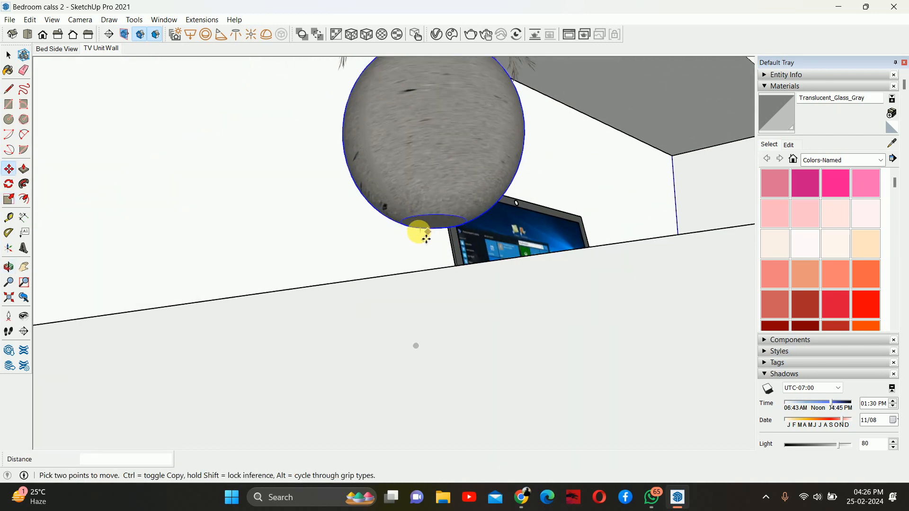
{"action": "left_click", "coordinate": [430, 223]}
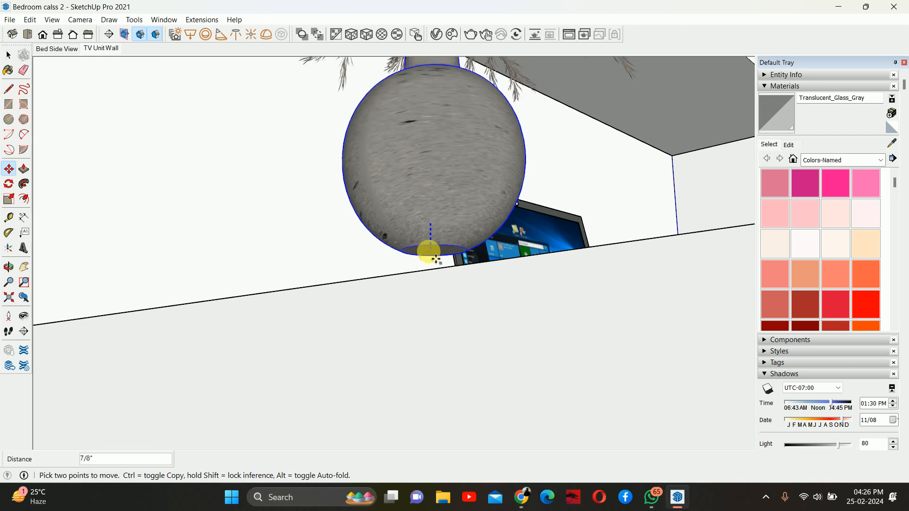
{"action": "middle_click_drag", "start_coordinate": [432, 254], "coordinate": [432, 300]}
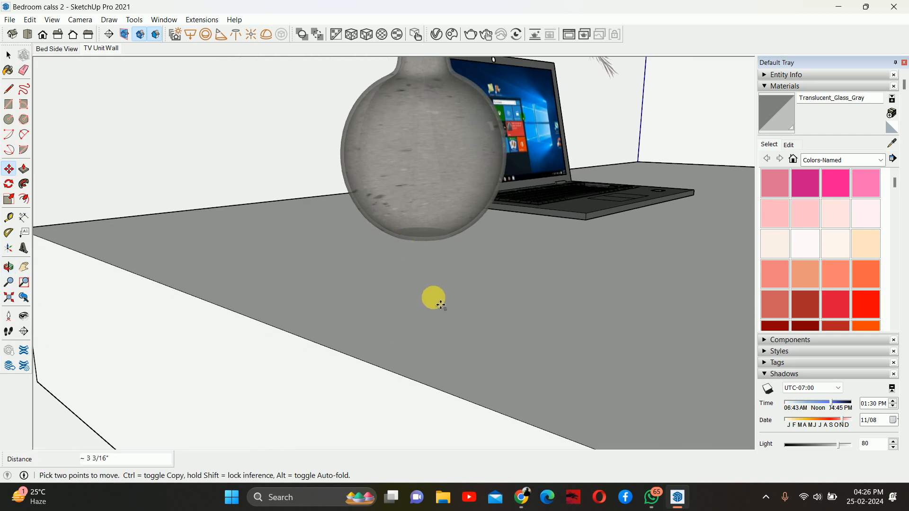
{"action": "middle_click_drag", "start_coordinate": [522, 269], "coordinate": [619, 217]}
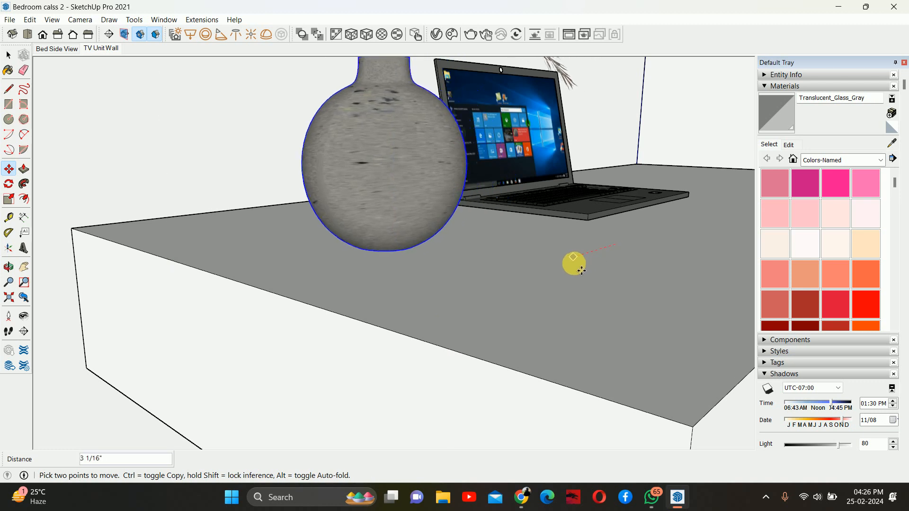
{"action": "middle_click_drag", "start_coordinate": [562, 263], "coordinate": [466, 228]}
{"action": "key", "text": "space"}
{"action": "scroll", "coordinate": [434, 166], "scroll_direction": "down", "scroll_amount": 7}
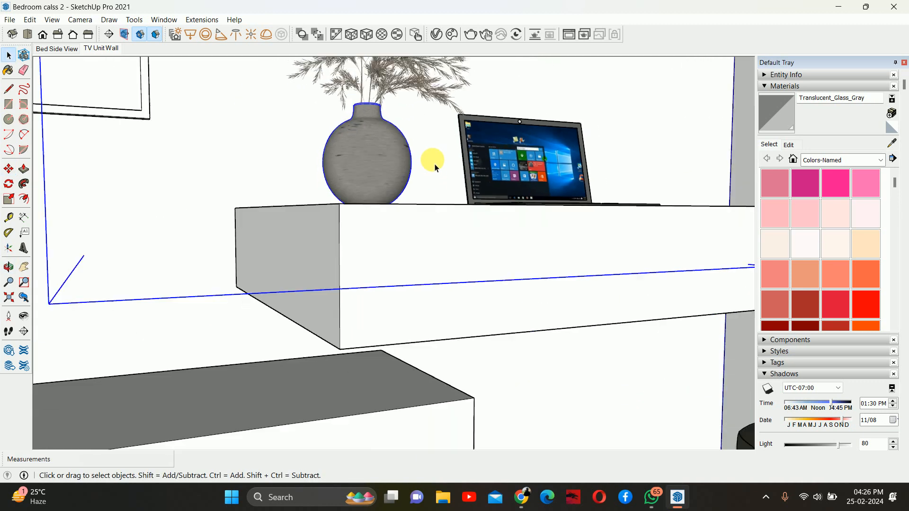
{"action": "middle_click_drag", "start_coordinate": [434, 166], "coordinate": [345, 152]}
{"action": "scroll", "coordinate": [345, 152], "scroll_direction": "down", "scroll_amount": 5}
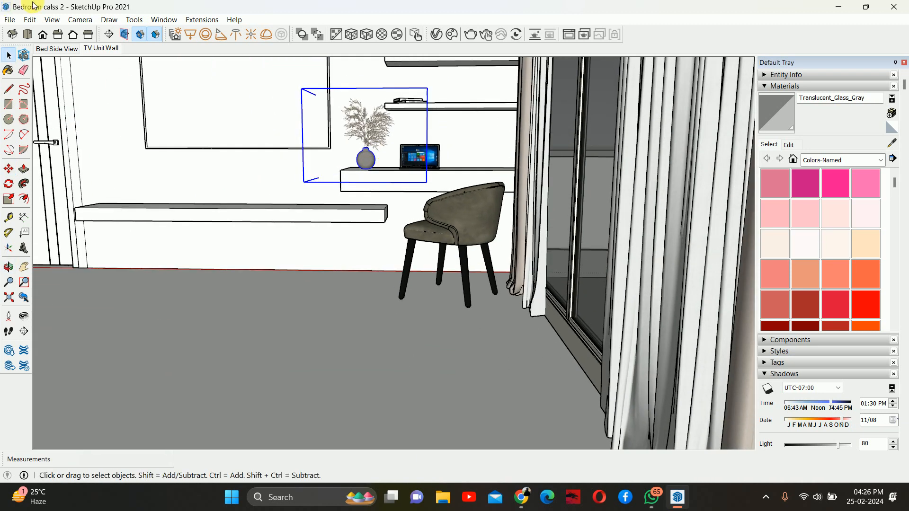
Step: Shorten the desk by pushing its open end face inward 12 inches
{"action": "left_click", "coordinate": [94, 49]}
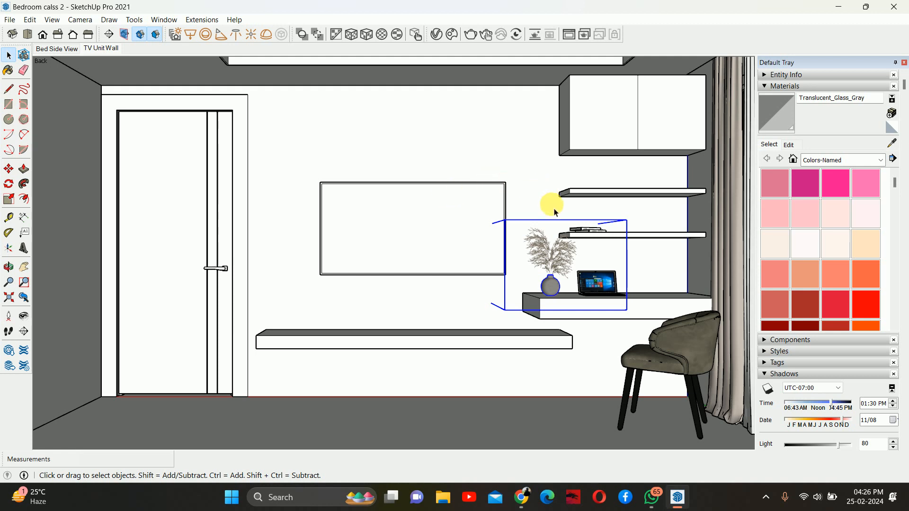
{"action": "scroll", "coordinate": [555, 212], "scroll_direction": "up", "scroll_amount": 4}
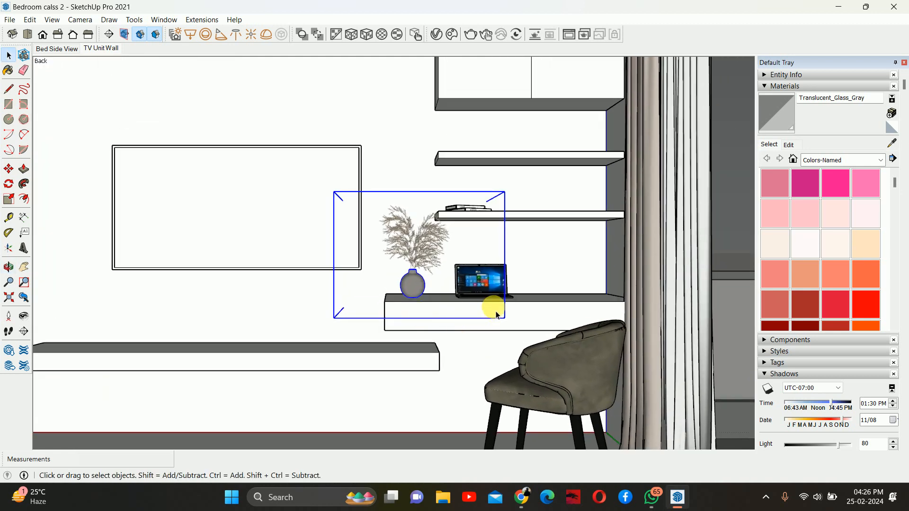
{"action": "middle_click_drag", "start_coordinate": [559, 322], "coordinate": [442, 310]}
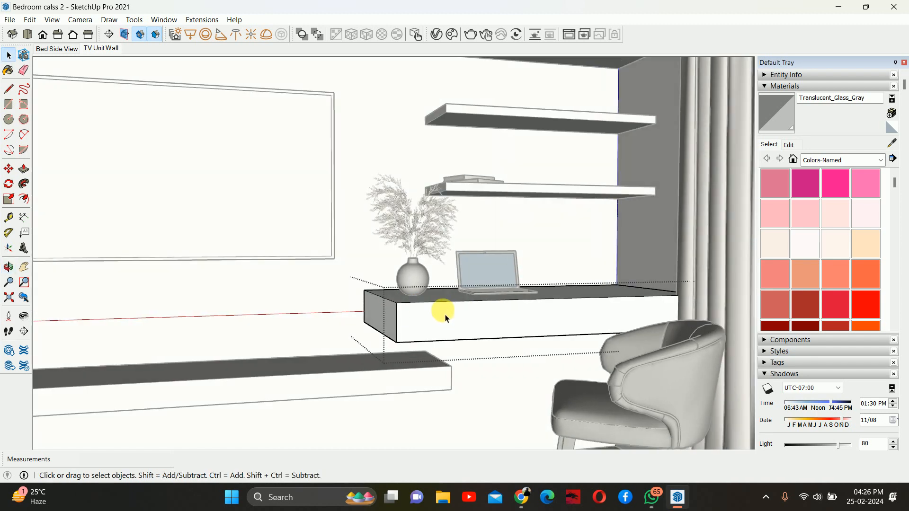
{"action": "key", "text": "p"}
{"action": "left_click", "coordinate": [385, 313]}
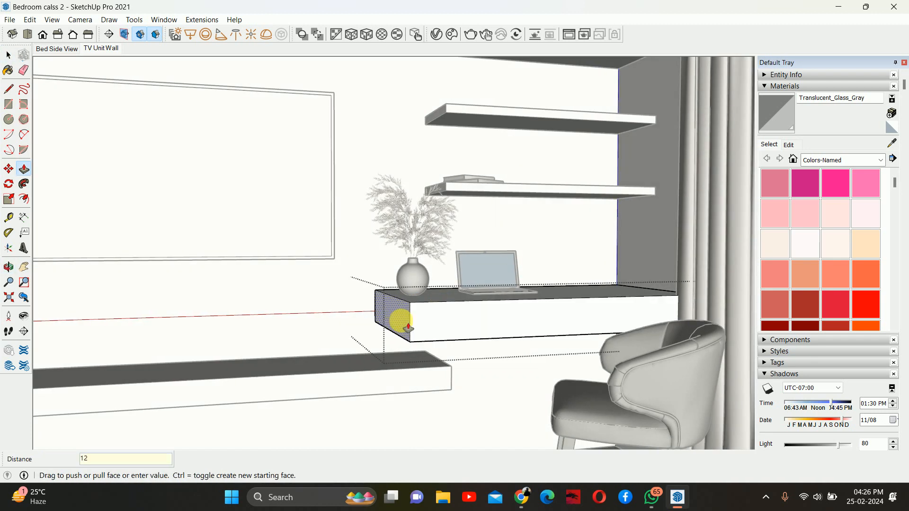
{"action": "key", "text": "Return"}
{"action": "key", "text": "space"}
{"action": "left_click", "coordinate": [453, 286]}
Step: Move the laptop and the vase together along the desk so that both stand on the shortened top
{"action": "middle_click_drag", "start_coordinate": [505, 285], "coordinate": [373, 327], "text": "shift"}
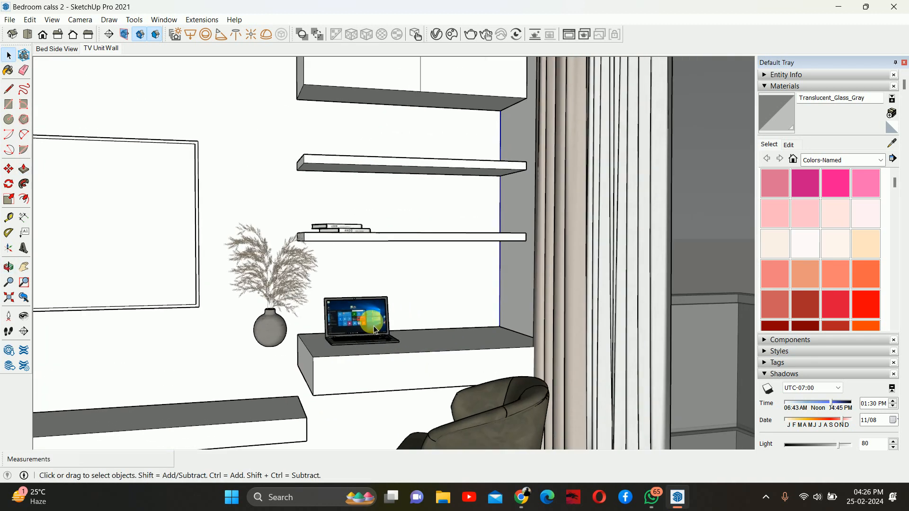
{"action": "left_click", "coordinate": [375, 330]}
{"action": "left_click", "coordinate": [270, 329], "text": "shift"}
{"action": "key", "text": "m"}
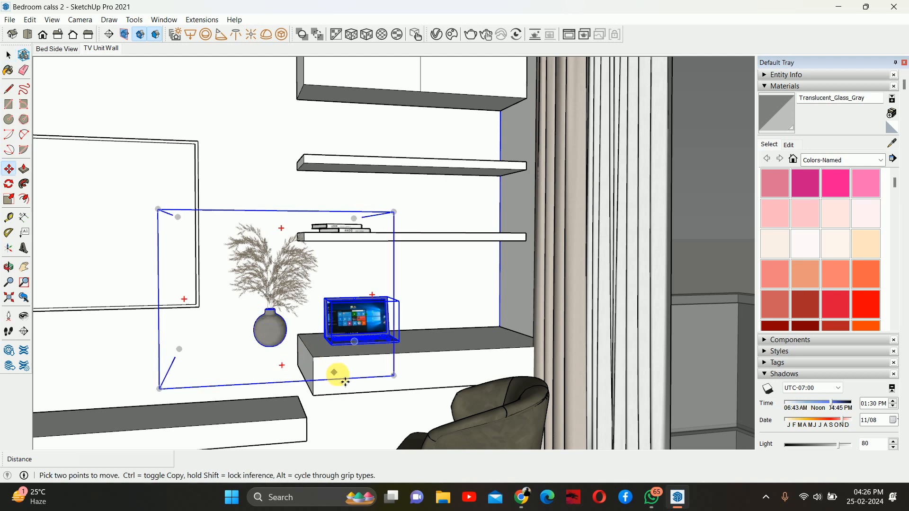
{"action": "left_click", "coordinate": [349, 379]}
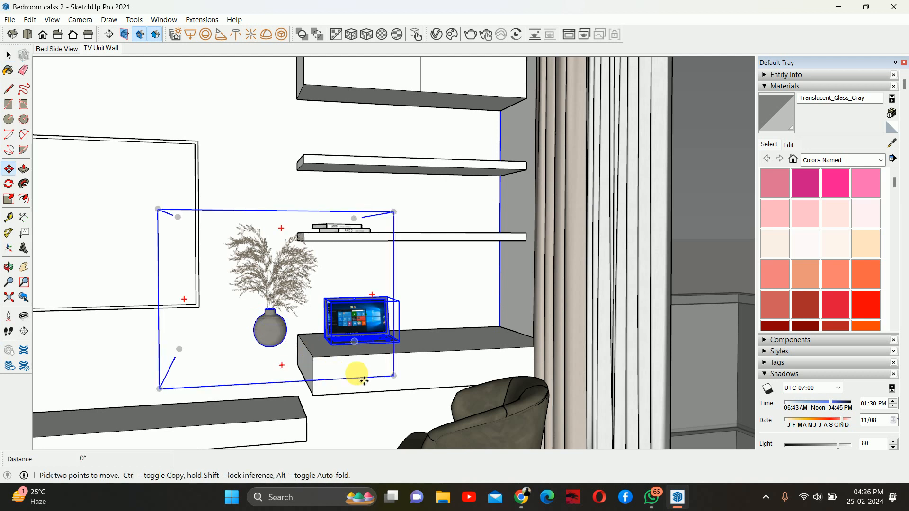
{"action": "left_click", "coordinate": [423, 374]}
{"action": "key", "text": "space"}
{"action": "middle_click_drag", "start_coordinate": [357, 304], "coordinate": [318, 286]}
Step: Switch to the browser, review the Minimal Youth Bedroom reference pin on Pinterest, and return to SketchUp
{"action": "left_click", "coordinate": [521, 496]}
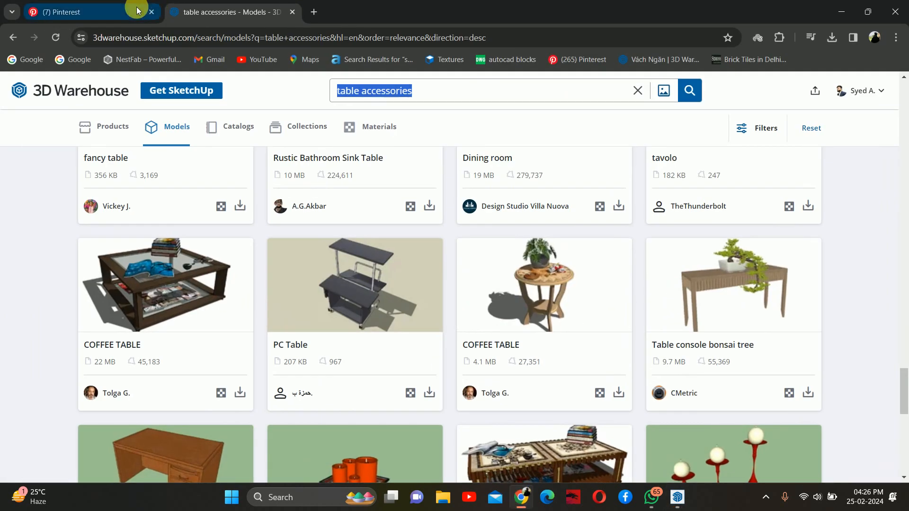
{"action": "left_click", "coordinate": [94, 12]}
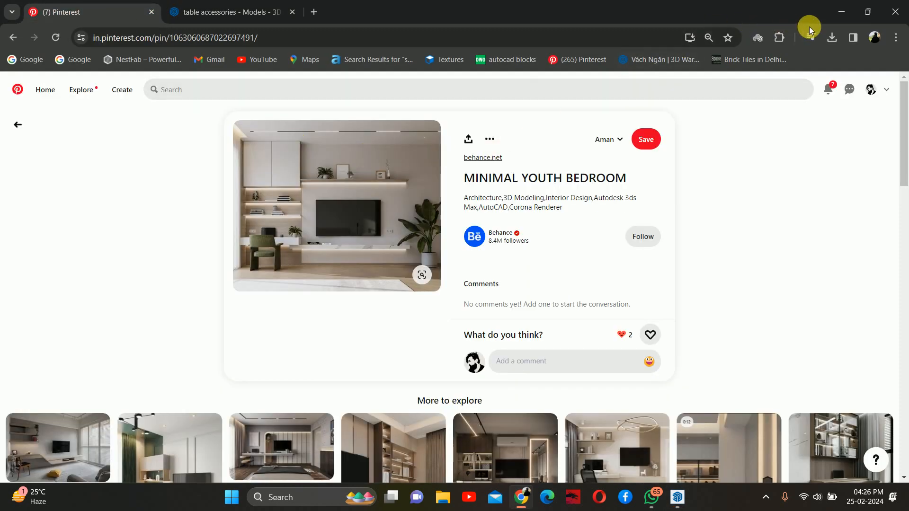
{"action": "left_click", "coordinate": [841, 11]}
Step: Copy the long floating TV ledge straight up 5' 1" so its underside lines up with the bottom of the overhead cabinet
{"action": "middle_click_drag", "start_coordinate": [371, 191], "coordinate": [458, 168]}
{"action": "middle_click_drag", "start_coordinate": [419, 244], "coordinate": [445, 272]}
{"action": "left_click", "coordinate": [468, 300]}
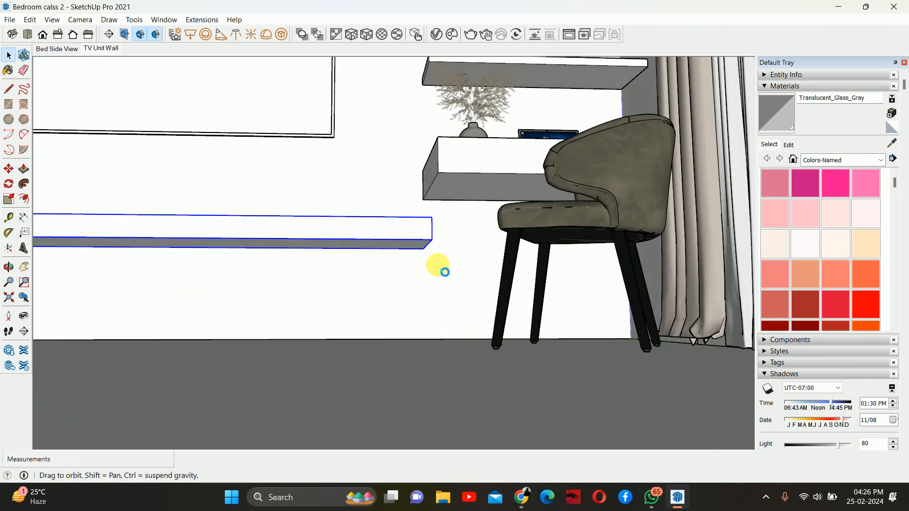
{"action": "middle_click_drag", "start_coordinate": [430, 256], "coordinate": [421, 272]}
{"action": "key", "text": "m"}
{"action": "left_click", "coordinate": [424, 246]}
{"action": "key", "text": "ctrl"}
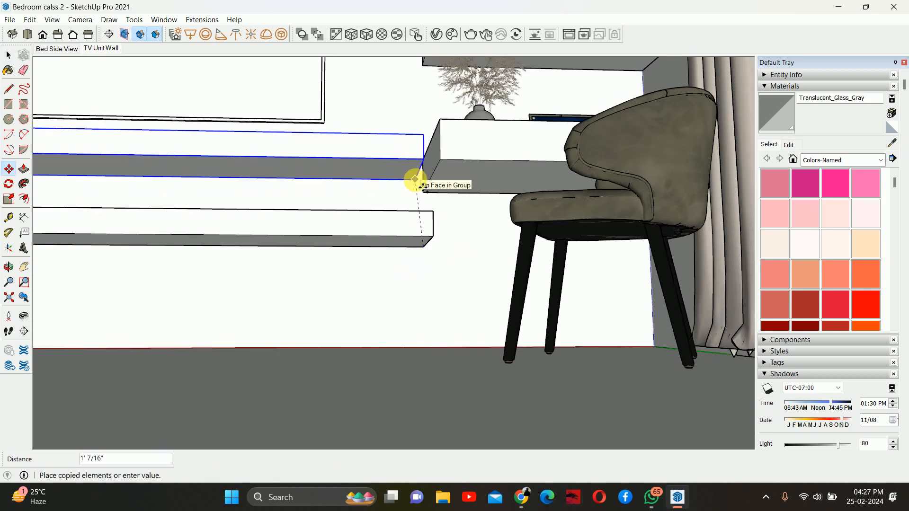
{"action": "scroll", "coordinate": [411, 109], "scroll_direction": "down", "scroll_amount": 3}
{"action": "middle_click_drag", "start_coordinate": [416, 197], "coordinate": [412, 232], "text": "shift"}
{"action": "scroll", "coordinate": [377, 189], "scroll_direction": "up", "scroll_amount": 1}
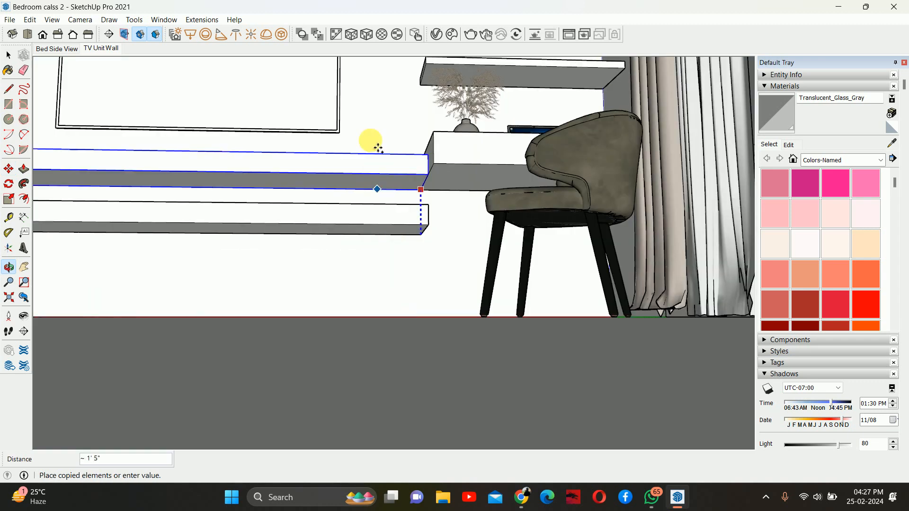
{"action": "middle_click_drag", "start_coordinate": [375, 118], "coordinate": [390, 388], "text": "shift"}
{"action": "scroll", "coordinate": [416, 223], "scroll_direction": "up", "scroll_amount": 8}
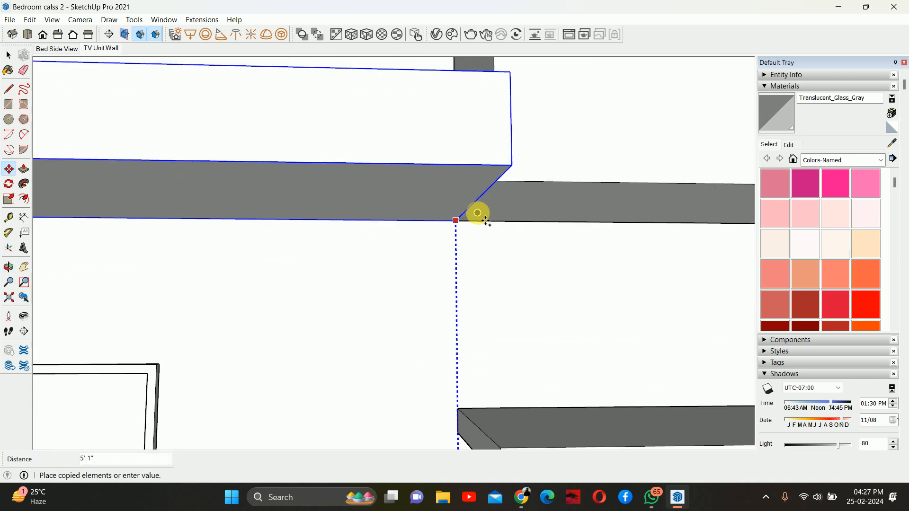
{"action": "scroll", "coordinate": [463, 221], "scroll_direction": "down", "scroll_amount": 2}
{"action": "middle_click_drag", "start_coordinate": [363, 215], "coordinate": [420, 279]}
{"action": "key", "text": "space"}
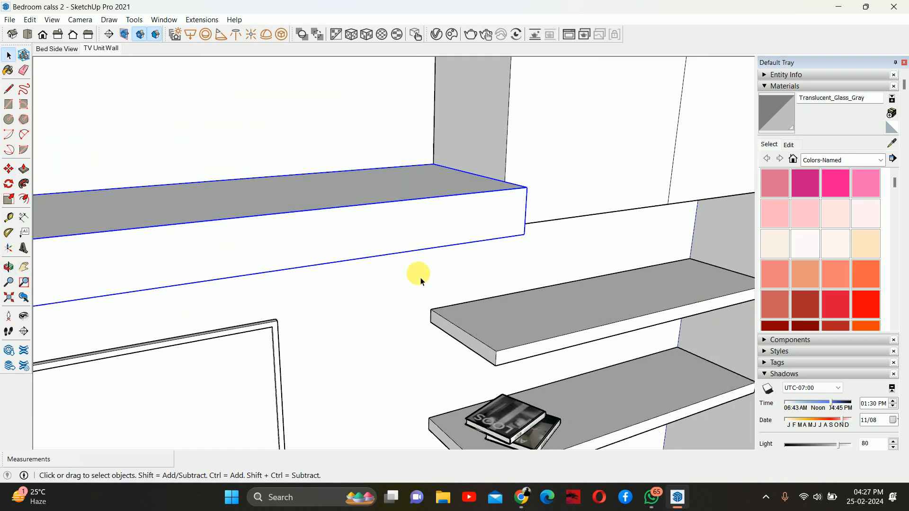
Step: Thin the copied upper shelf by pushing its top face down 2 1/2 inches inside its group
{"action": "double_click", "coordinate": [385, 249]}
{"action": "key", "text": "p"}
{"action": "left_click", "coordinate": [341, 175]}
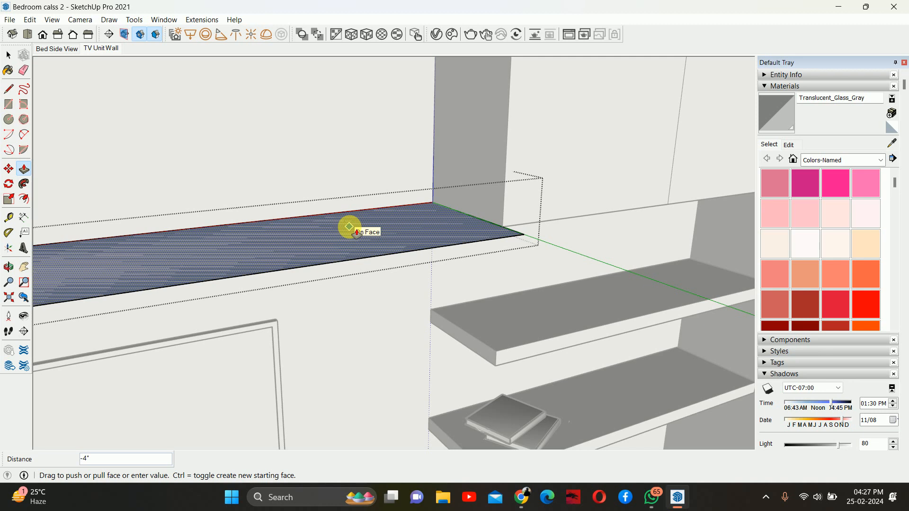
{"action": "left_click", "coordinate": [350, 227]}
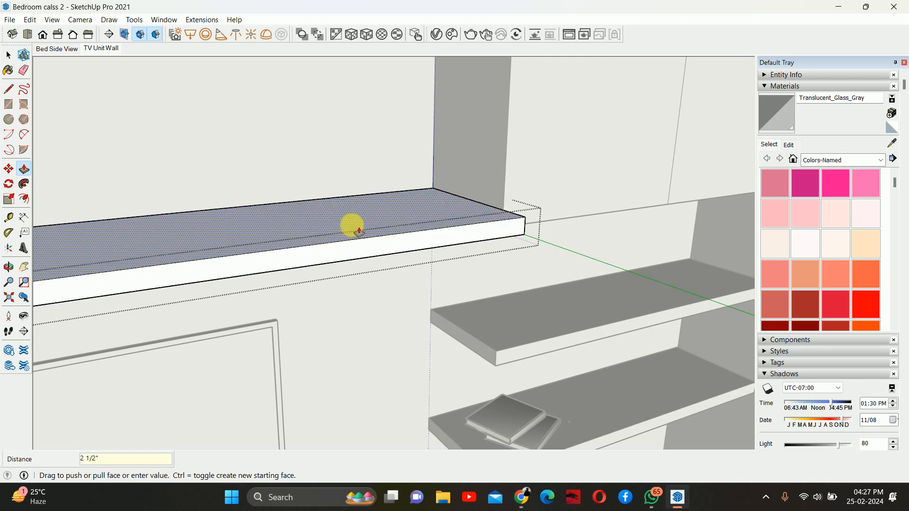
{"action": "left_click", "coordinate": [513, 174]}
{"action": "middle_click_drag", "start_coordinate": [470, 223], "coordinate": [399, 204]}
{"action": "key", "text": "space"}
{"action": "left_click", "coordinate": [327, 170]}
{"action": "scroll", "coordinate": [327, 171], "scroll_direction": "down", "scroll_amount": 5}
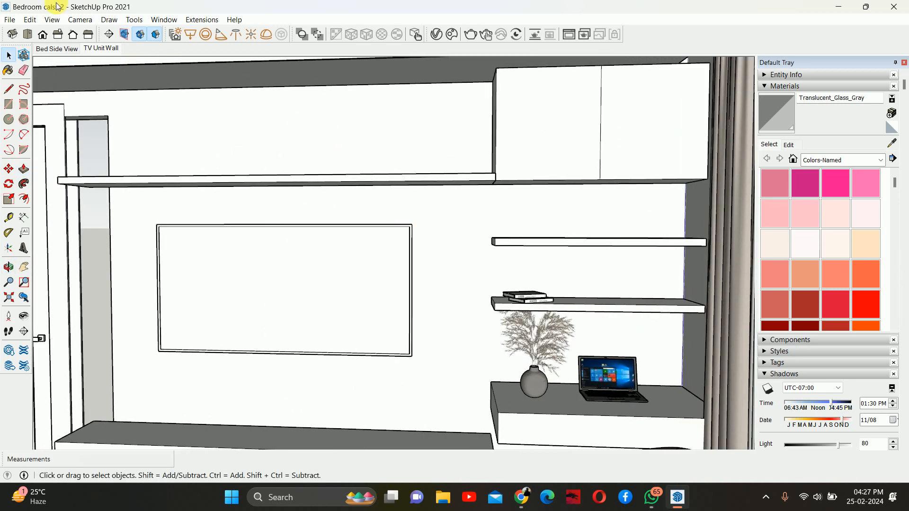
Step: In the TV Unit Wall scene, move the back wall 1 foot along the red axis toward the door to close the gap
{"action": "left_click", "coordinate": [96, 49]}
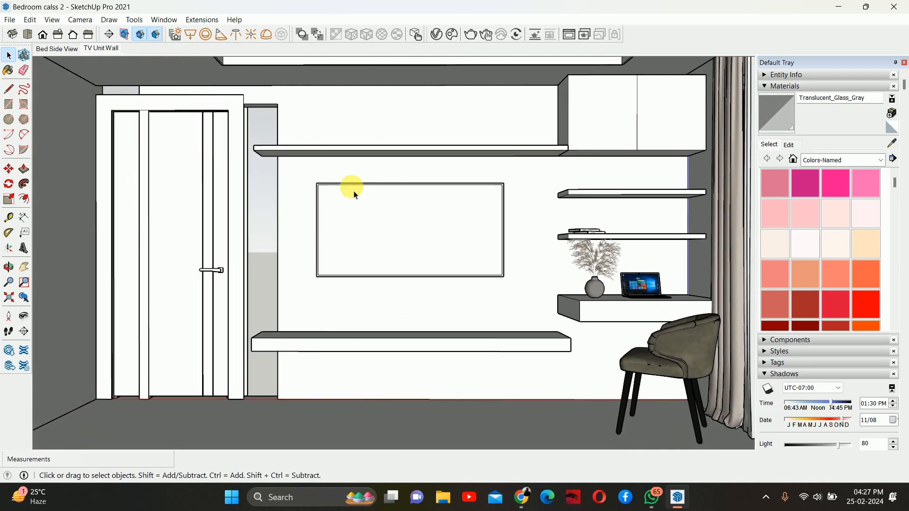
{"action": "left_click", "coordinate": [382, 126]}
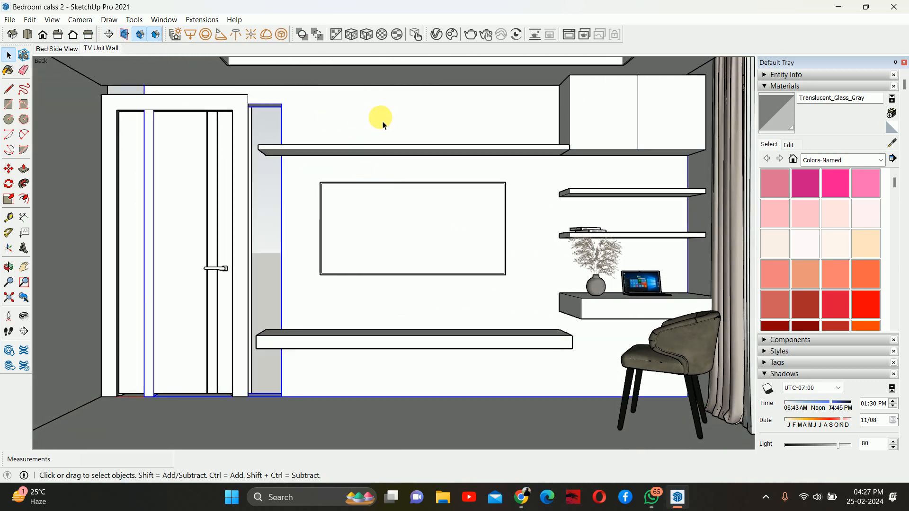
{"action": "key", "text": "m"}
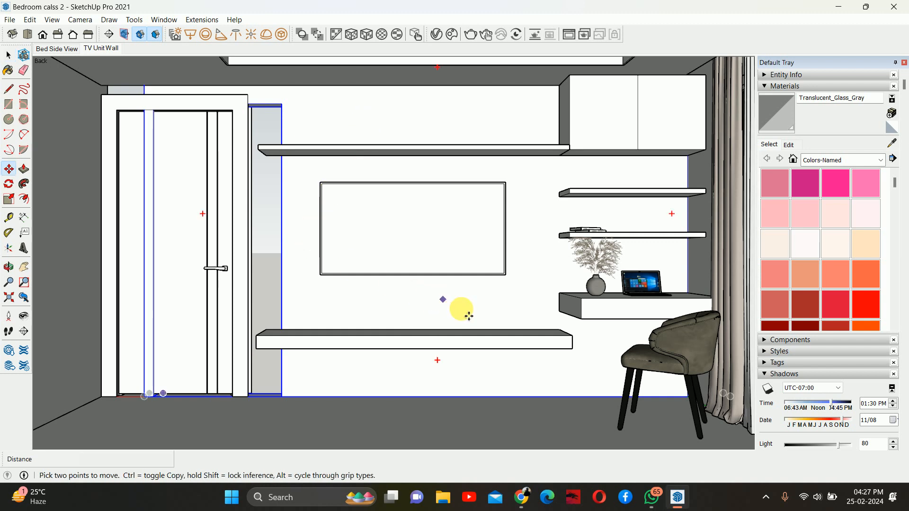
{"action": "left_click", "coordinate": [447, 294]}
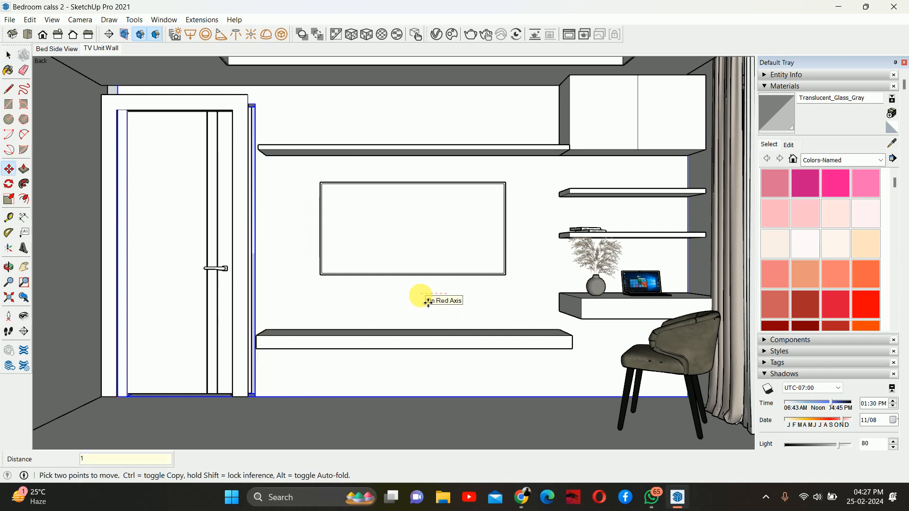
{"action": "type", "text": "1"}
{"action": "key", "text": "Return"}
{"action": "key", "text": "space"}
Step: Examine the TV unit wall, its shelves, the desk and the door corner from several angles
{"action": "scroll", "coordinate": [410, 221], "scroll_direction": "down", "scroll_amount": 5}
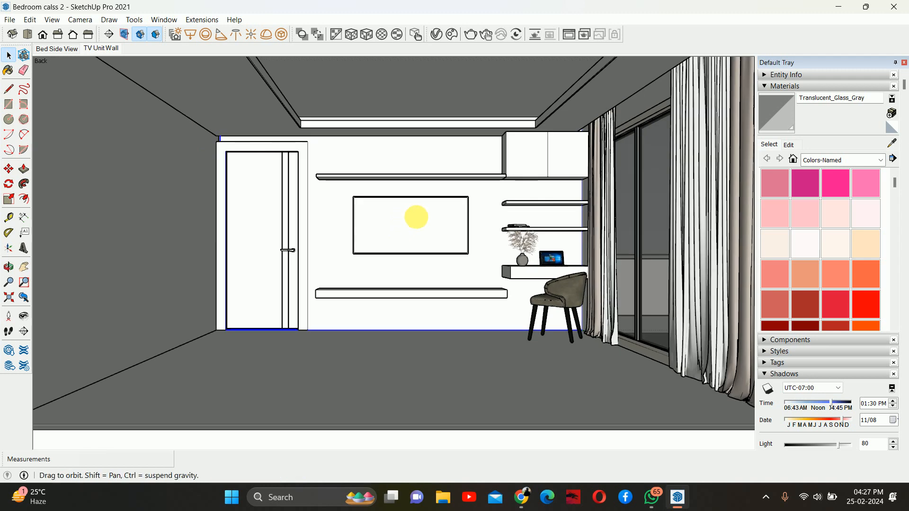
{"action": "middle_click_drag", "start_coordinate": [416, 217], "coordinate": [443, 268]}
{"action": "scroll", "coordinate": [444, 270], "scroll_direction": "up", "scroll_amount": 3}
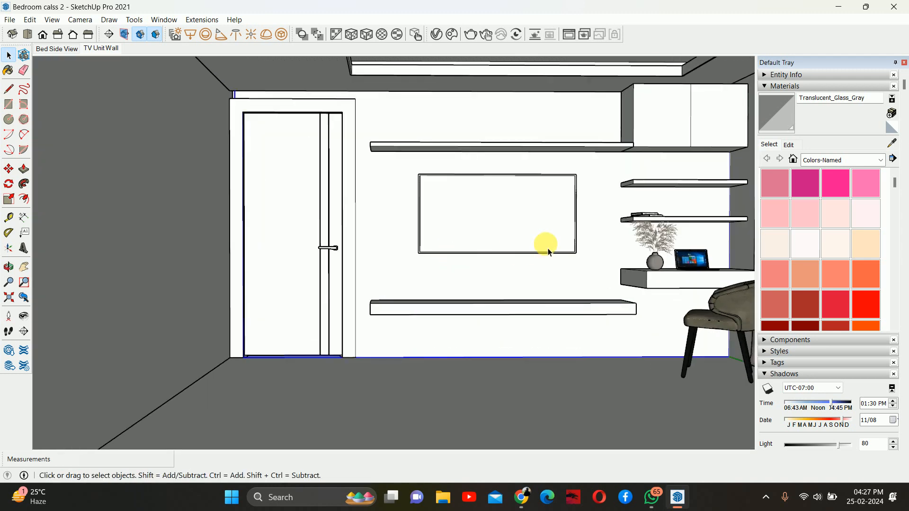
{"action": "scroll", "coordinate": [482, 293], "scroll_direction": "up", "scroll_amount": 3}
{"action": "mouse_move", "coordinate": [502, 285]}
{"action": "middle_mouse_down"}
{"action": "mouse_move", "coordinate": [448, 278]}
{"action": "mouse_move", "coordinate": [444, 294]}
{"action": "mouse_move", "coordinate": [506, 302]}
{"action": "middle_mouse_up"}
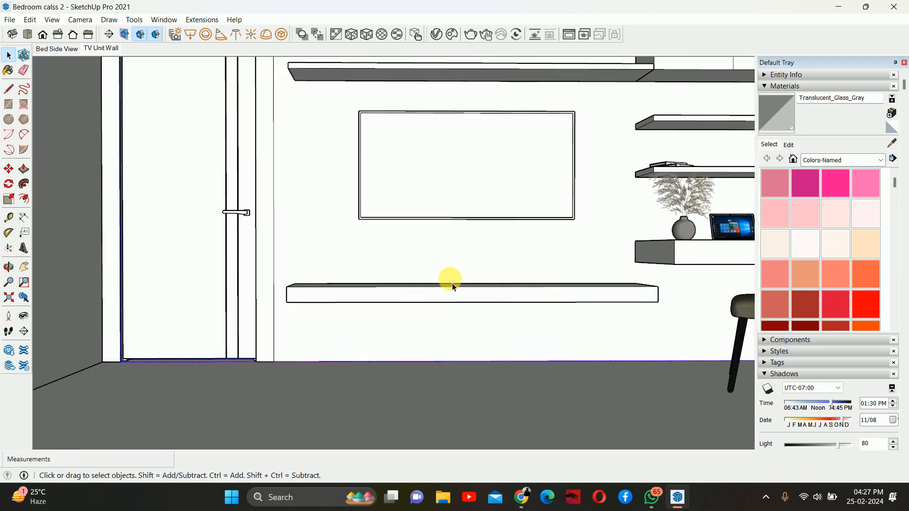
{"action": "scroll", "coordinate": [459, 246], "scroll_direction": "down", "scroll_amount": 3}
{"action": "middle_click_drag", "start_coordinate": [441, 238], "coordinate": [424, 279], "text": "shift"}
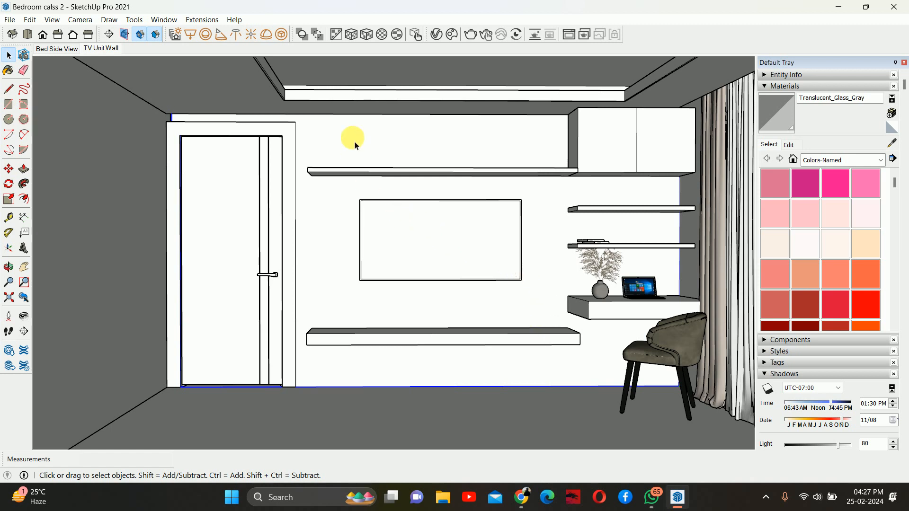
{"action": "middle_click_drag", "start_coordinate": [356, 144], "coordinate": [287, 115]}
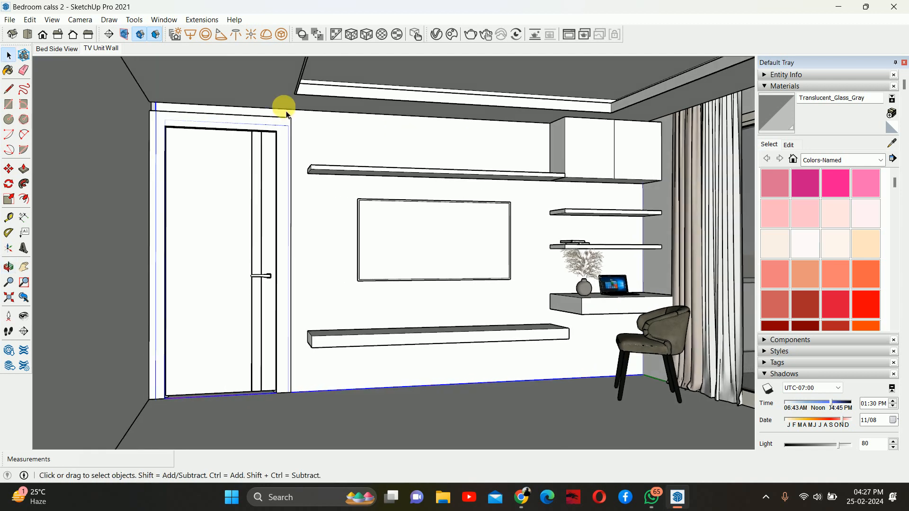
{"action": "scroll", "coordinate": [256, 116], "scroll_direction": "up", "scroll_amount": 6}
{"action": "middle_click_drag", "start_coordinate": [119, 104], "coordinate": [381, 101]}
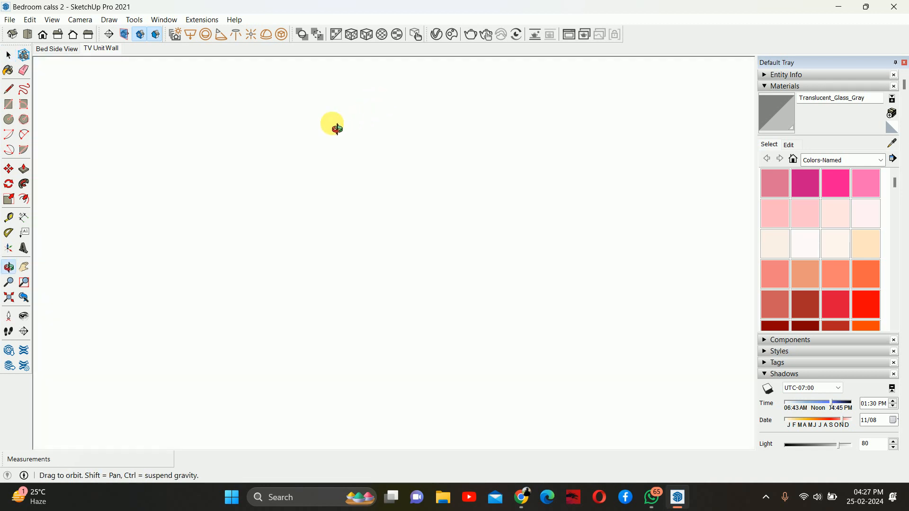
{"action": "middle_click_drag", "start_coordinate": [337, 128], "coordinate": [38, 66]}
Step: Switch to the Bed Side View scene and frame the room so the TV unit pieces in front of the bed are reachable
{"action": "left_click", "coordinate": [52, 49]}
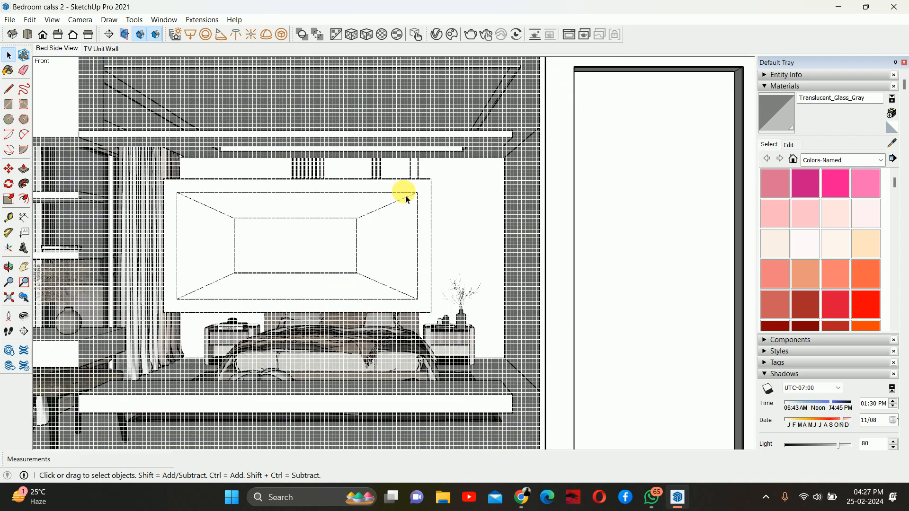
{"action": "left_click", "coordinate": [80, 19]}
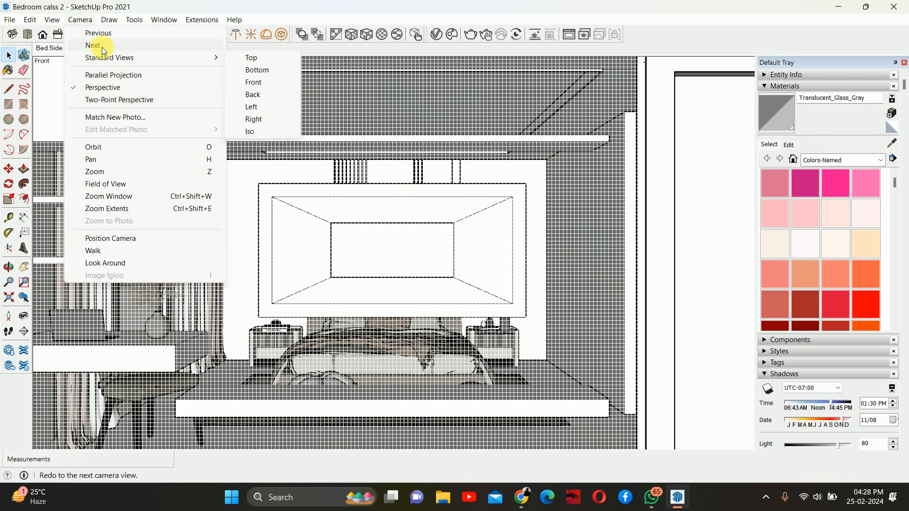
{"action": "mouse_move", "coordinate": [54, 20]}
{"action": "left_click", "coordinate": [249, 139]}
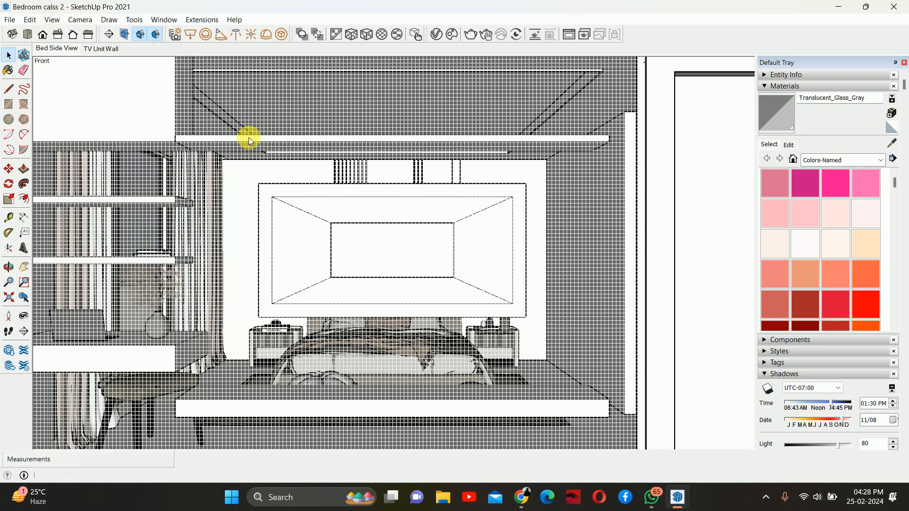
{"action": "scroll", "coordinate": [349, 175], "scroll_direction": "down", "scroll_amount": 5}
{"action": "scroll", "coordinate": [360, 182], "scroll_direction": "down", "scroll_amount": 2}
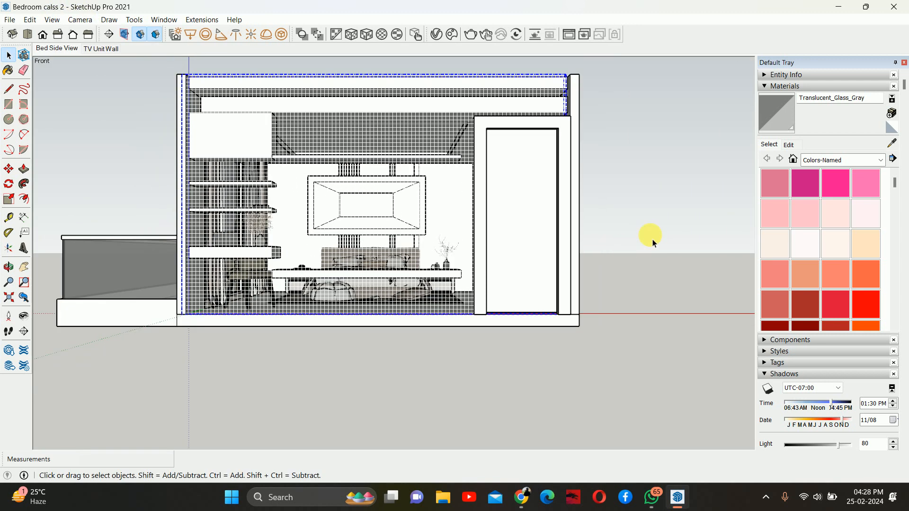
{"action": "scroll", "coordinate": [294, 199], "scroll_direction": "up", "scroll_amount": 3}
{"action": "scroll", "coordinate": [436, 249], "scroll_direction": "up", "scroll_amount": 5}
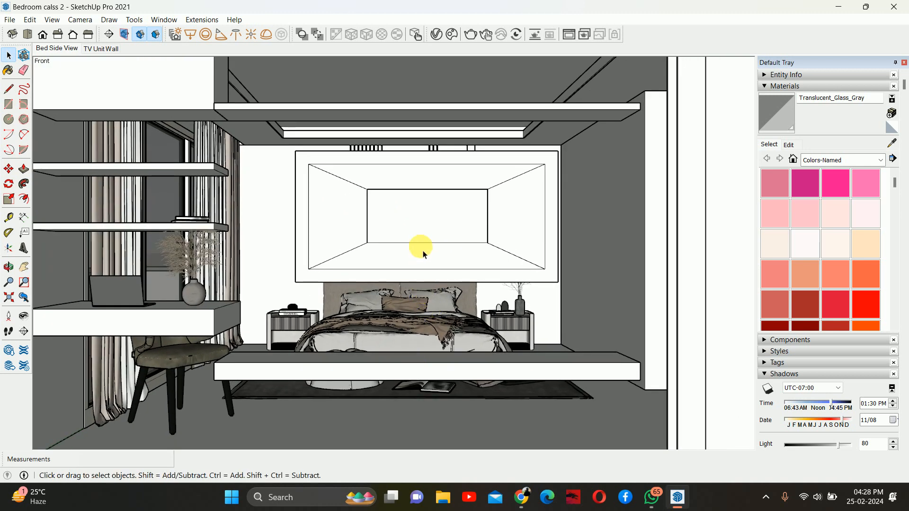
{"action": "scroll", "coordinate": [412, 249], "scroll_direction": "down", "scroll_amount": 2}
{"action": "scroll", "coordinate": [378, 245], "scroll_direction": "up", "scroll_amount": 1}
Step: Hide the TV, overhead cabinet, two side shelves, desk, laptop, vase and lower ledge that block the view of the bed
{"action": "left_click", "coordinate": [371, 246]}
{"action": "left_click", "coordinate": [207, 119], "text": "shift"}
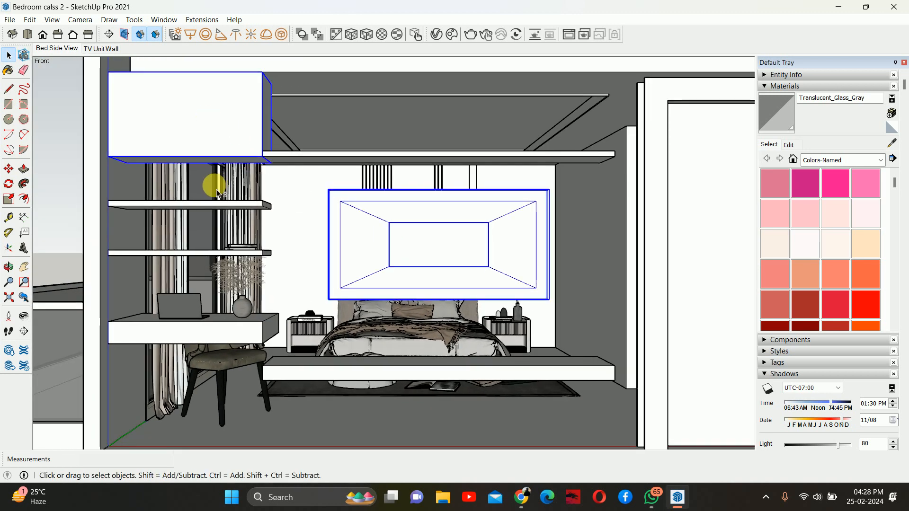
{"action": "left_click", "coordinate": [203, 204], "text": "shift"}
{"action": "left_click", "coordinate": [184, 254], "text": "shift"}
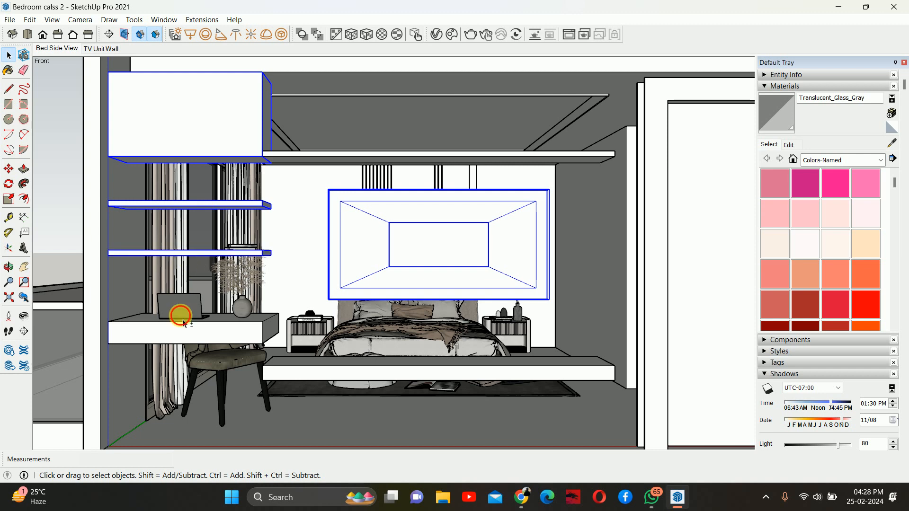
{"action": "left_click", "coordinate": [189, 337], "text": "shift"}
{"action": "left_click", "coordinate": [341, 379], "text": "shift"}
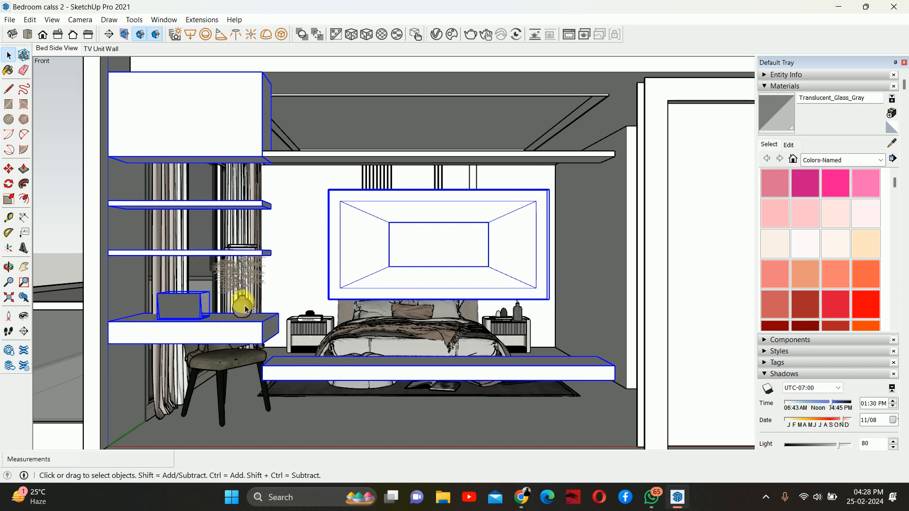
{"action": "right_click", "coordinate": [246, 305]}
{"action": "left_click", "coordinate": [272, 66]}
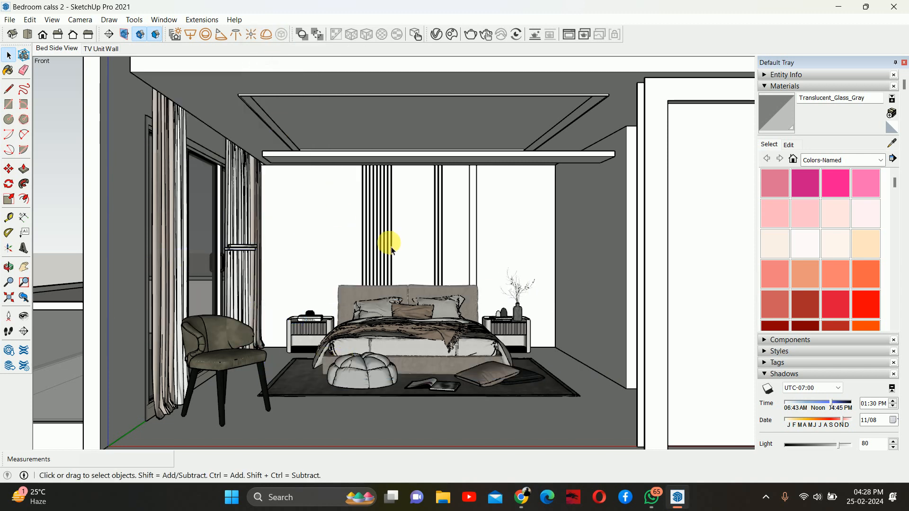
Step: Hide the leftover books floating in front of the window so the bed view is clear
{"action": "scroll", "coordinate": [386, 241], "scroll_direction": "up", "scroll_amount": 3}
{"action": "middle_click_drag", "start_coordinate": [400, 258], "coordinate": [406, 205]}
{"action": "scroll", "coordinate": [411, 207], "scroll_direction": "up", "scroll_amount": 2}
{"action": "scroll", "coordinate": [411, 207], "scroll_direction": "down", "scroll_amount": 6}
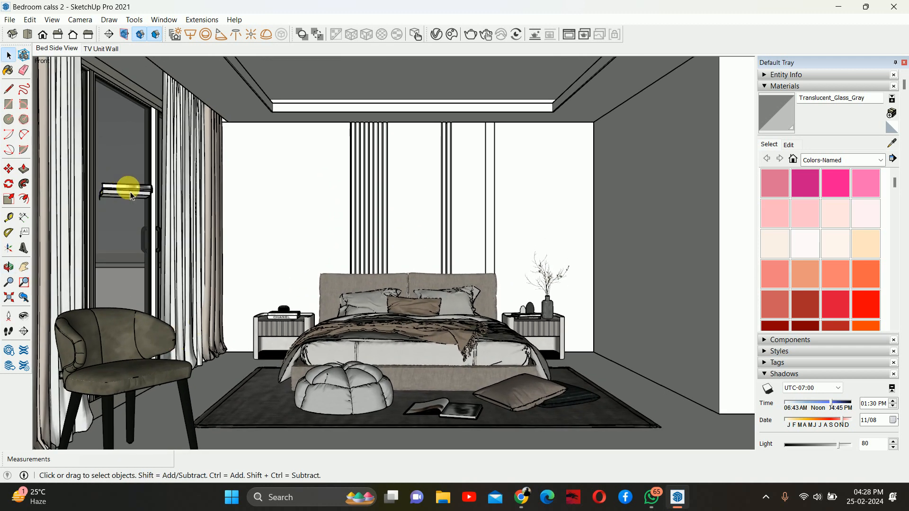
{"action": "right_click", "coordinate": [129, 191]}
{"action": "left_click", "coordinate": [158, 158]}
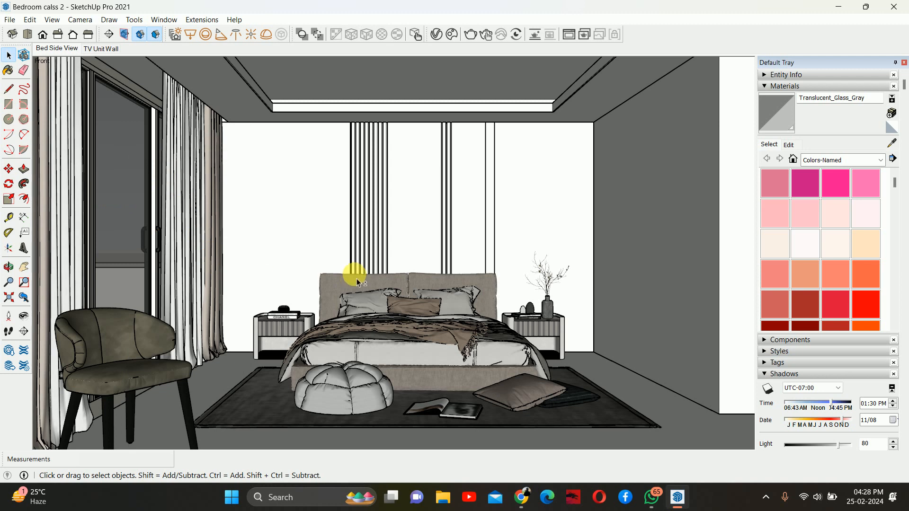
Step: Compose the bed side view centred on the bed, with the bedside tables, rug and ottoman in frame
{"action": "middle_click_drag", "start_coordinate": [356, 273], "coordinate": [367, 254]}
{"action": "key", "text": "z"}
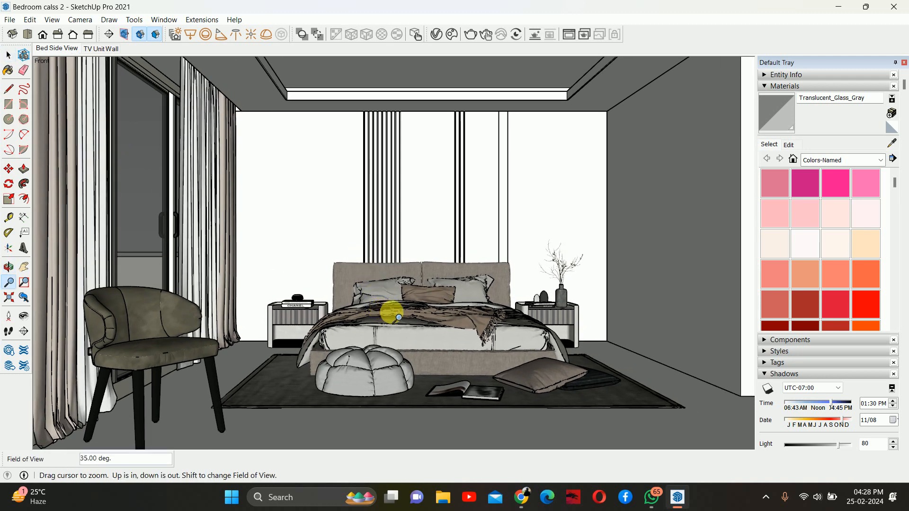
{"action": "left_click_drag", "start_coordinate": [443, 284], "coordinate": [441, 270]}
{"action": "mouse_move", "coordinate": [443, 269]}
{"action": "middle_mouse_down", "text": "shift"}
{"action": "mouse_move", "coordinate": [439, 253]}
{"action": "mouse_move", "coordinate": [449, 278]}
{"action": "middle_mouse_up", "text": "shift"}
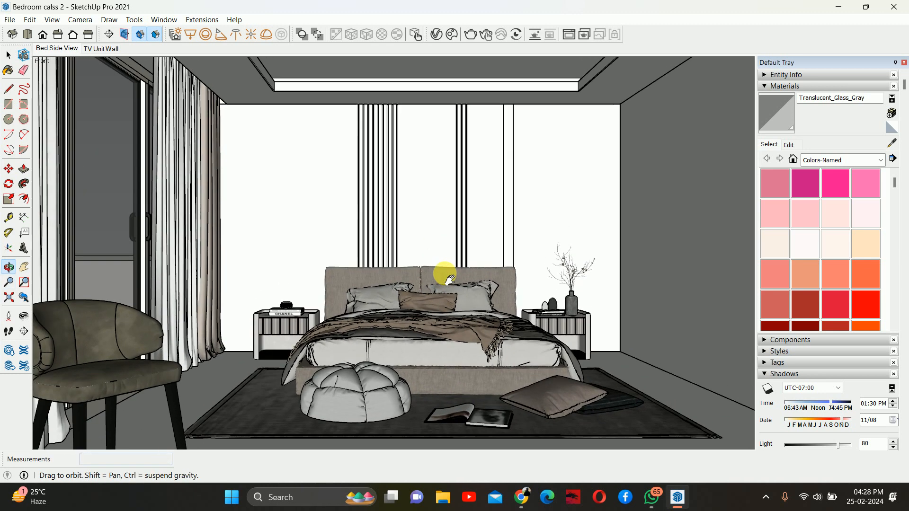
{"action": "key", "text": "space"}
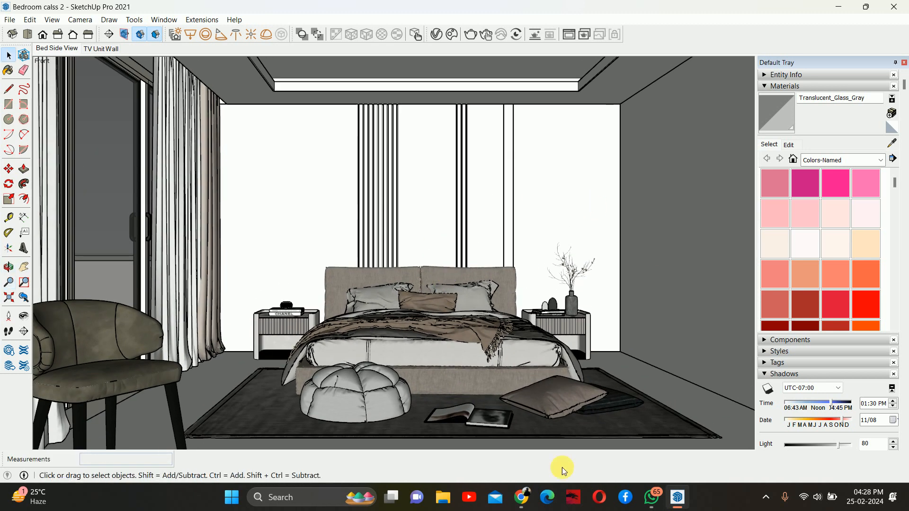